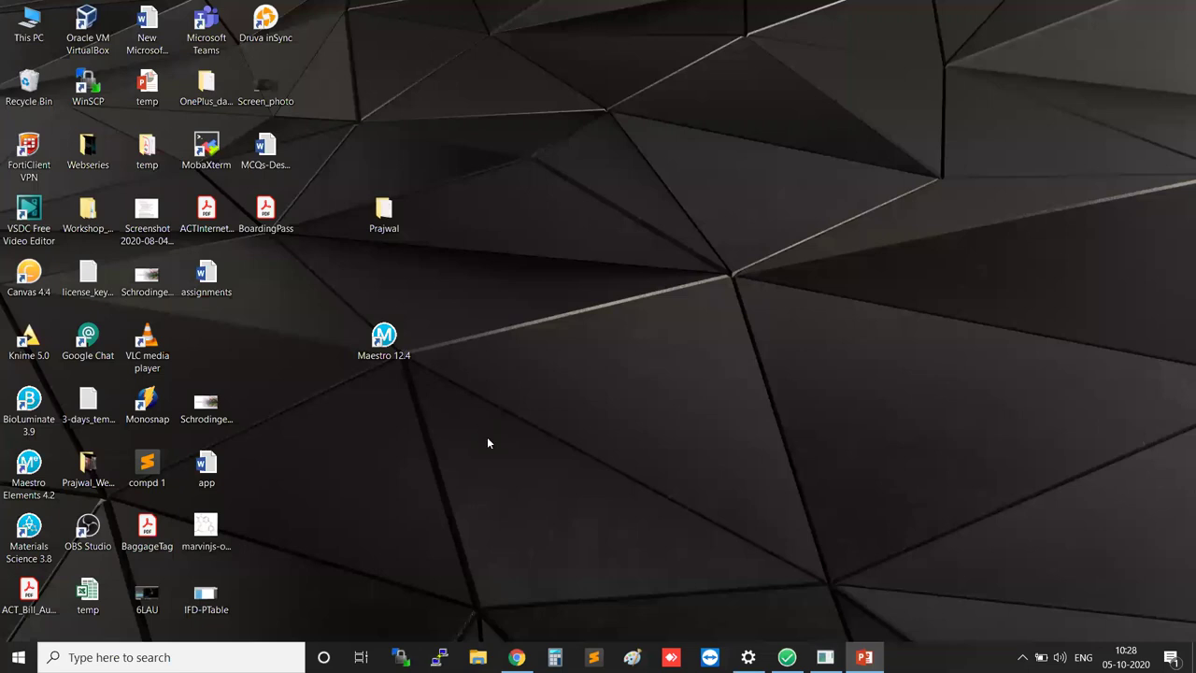
left_click(402, 356)
left_click(404, 356)
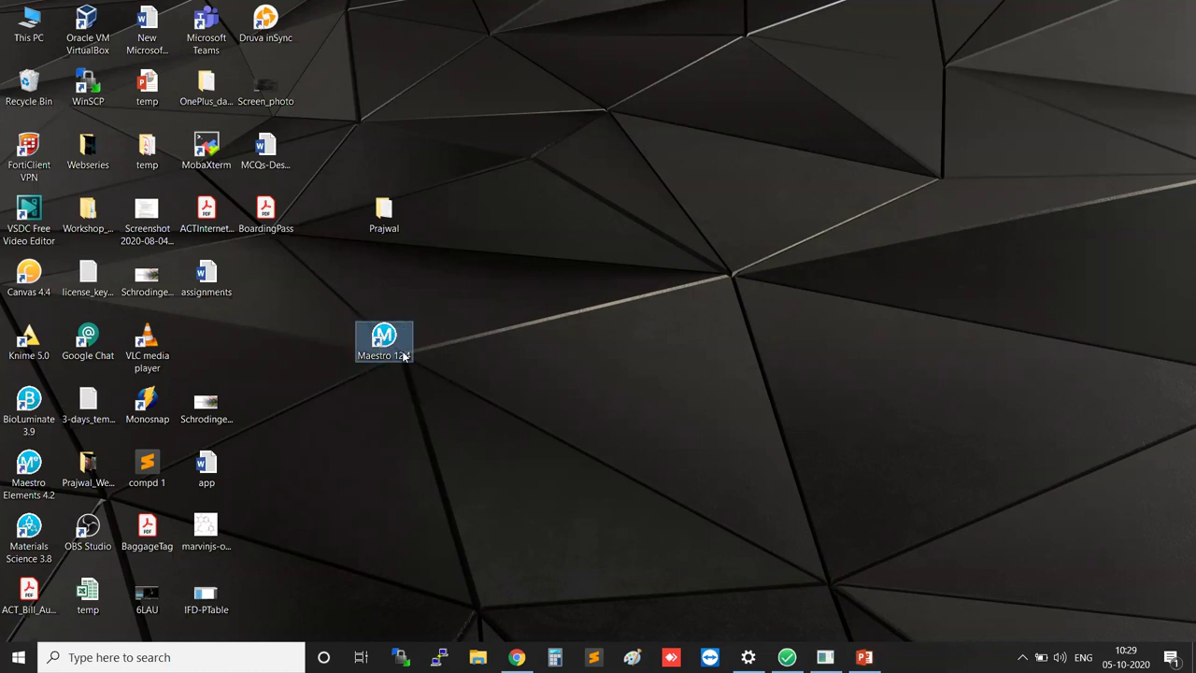
left_click(404, 357)
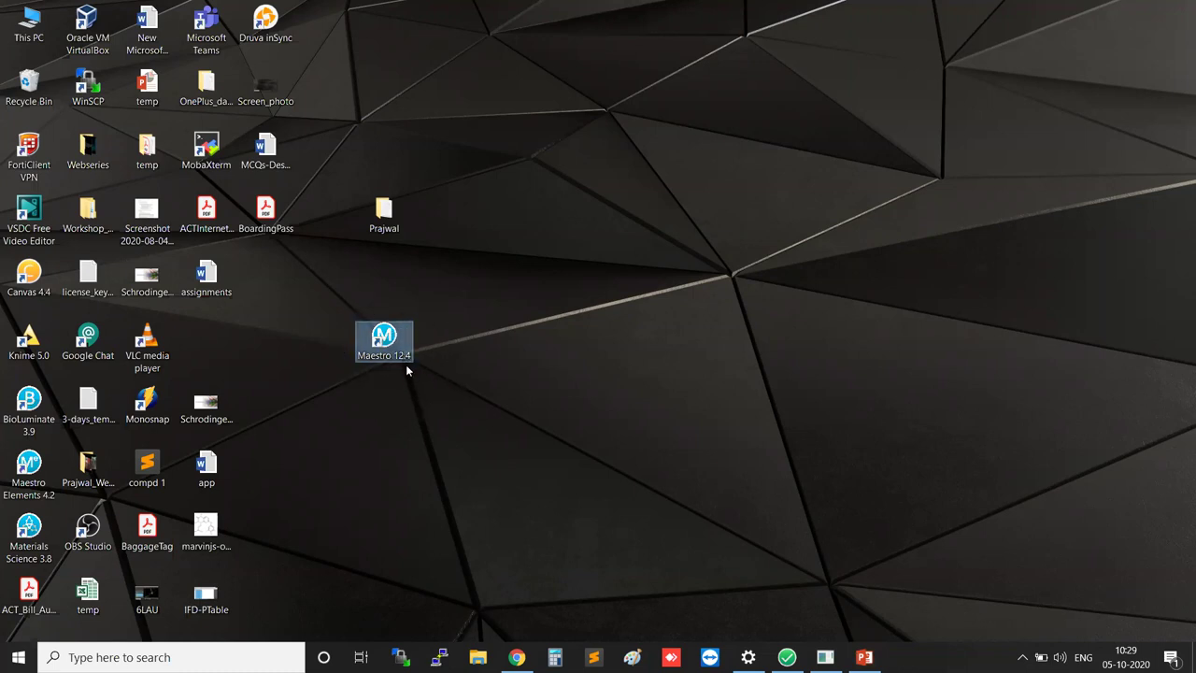
left_click(405, 365)
left_click(393, 367)
left_click(397, 364)
left_click(397, 364)
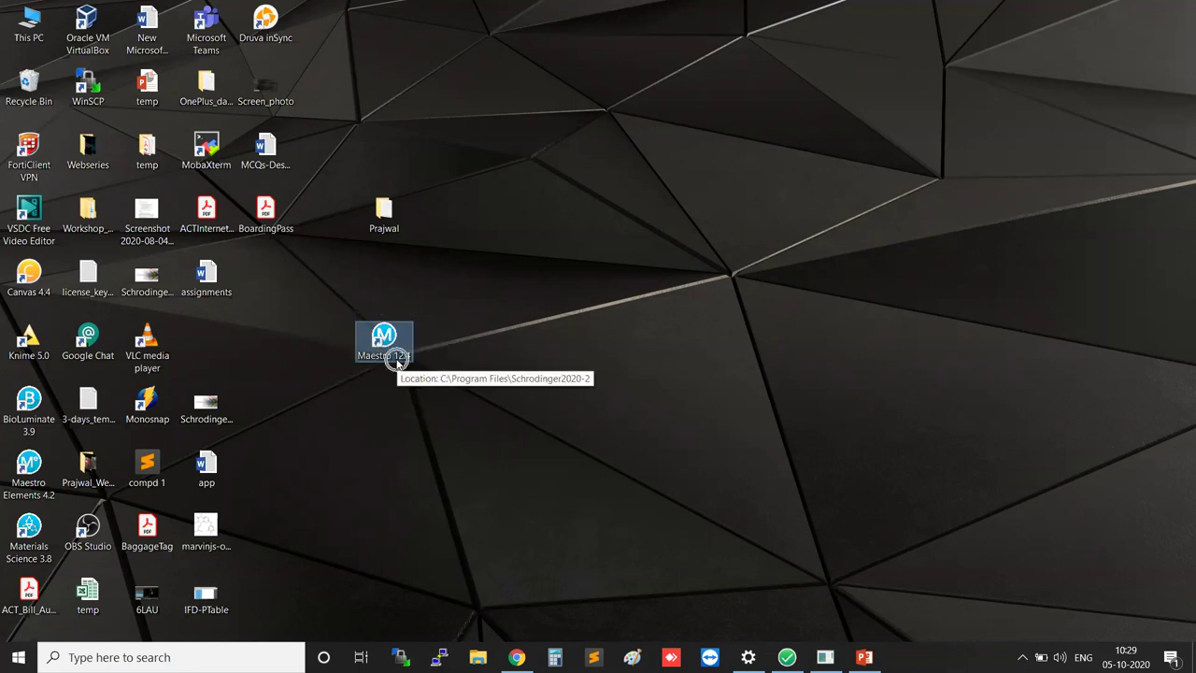
left_click(397, 364)
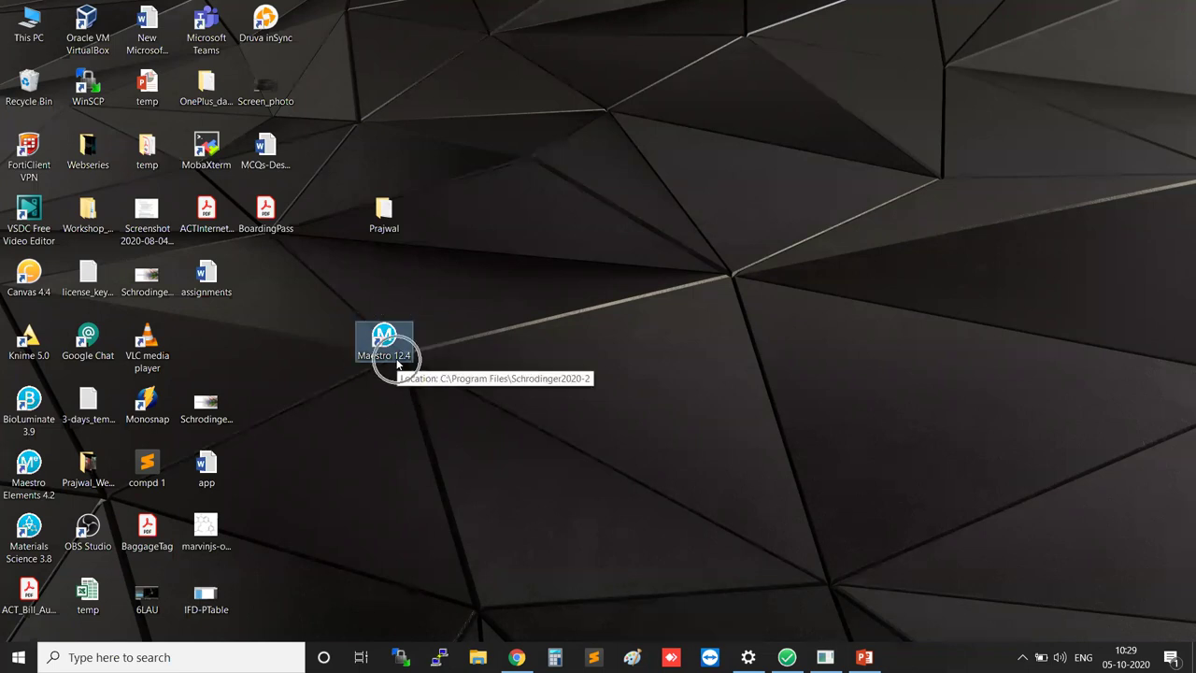
left_click(395, 341)
left_click(395, 340)
left_click(395, 340)
left_click(396, 340)
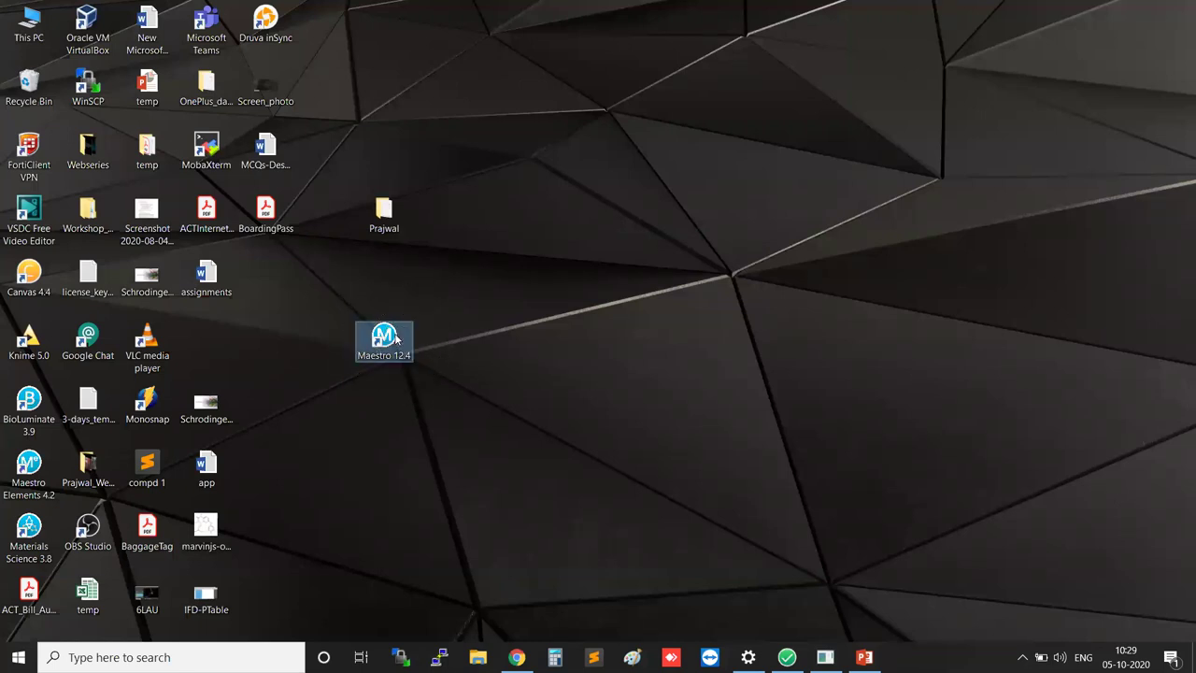
left_click(395, 340)
left_click(411, 413)
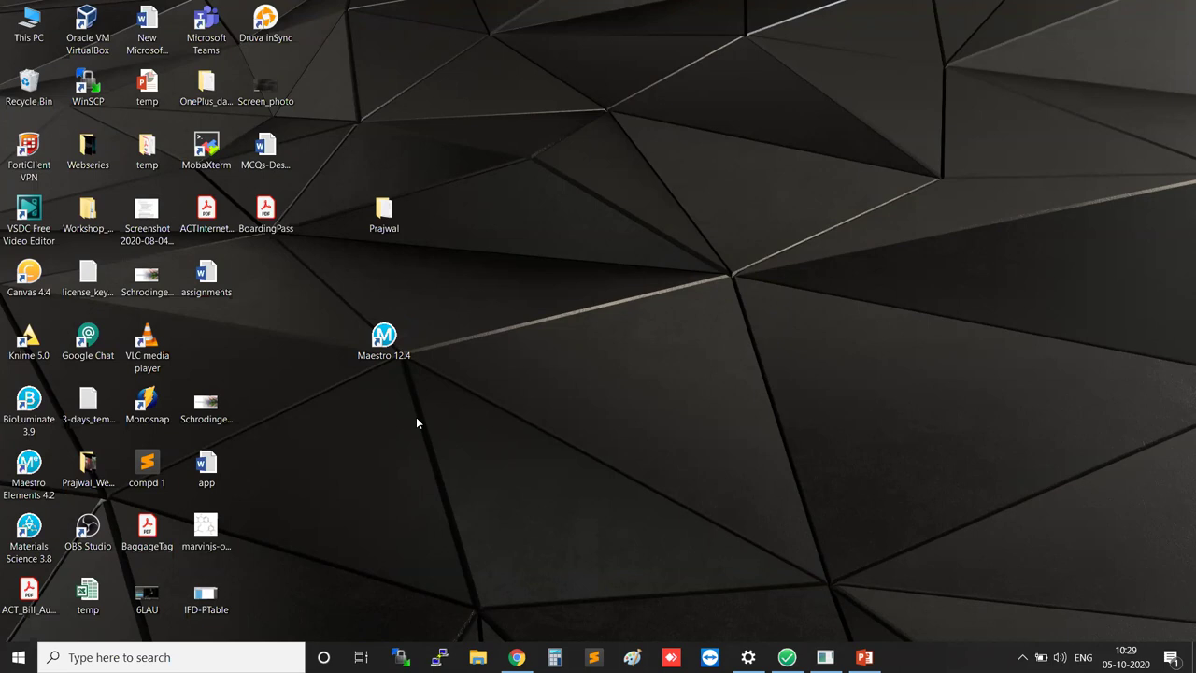
left_click(383, 340)
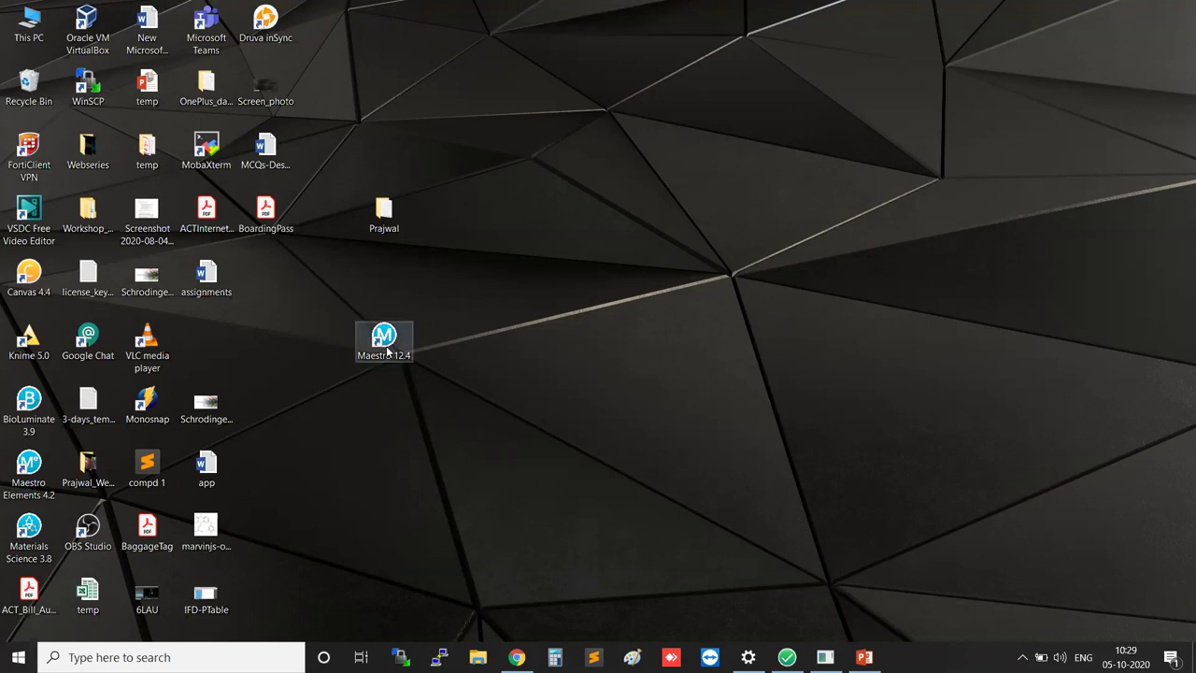
left_click(399, 437)
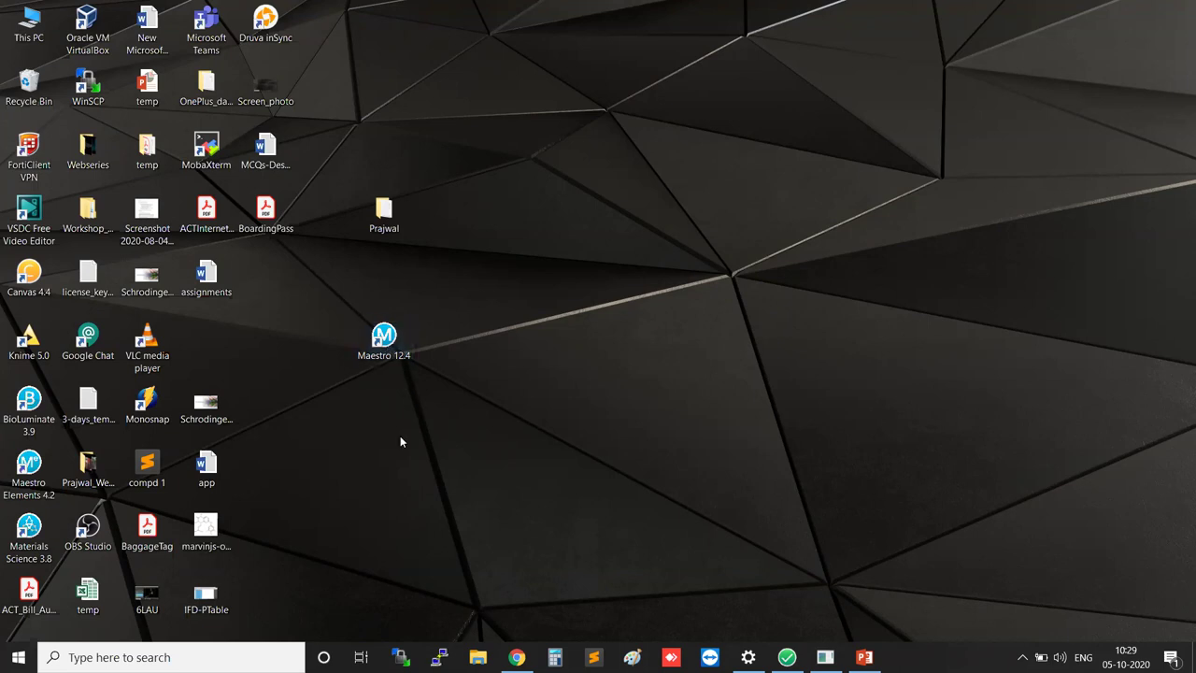
left_click(400, 436)
left_click(401, 398)
Step: Search Windows for the Configure Software app and dismiss the search
left_click(119, 657)
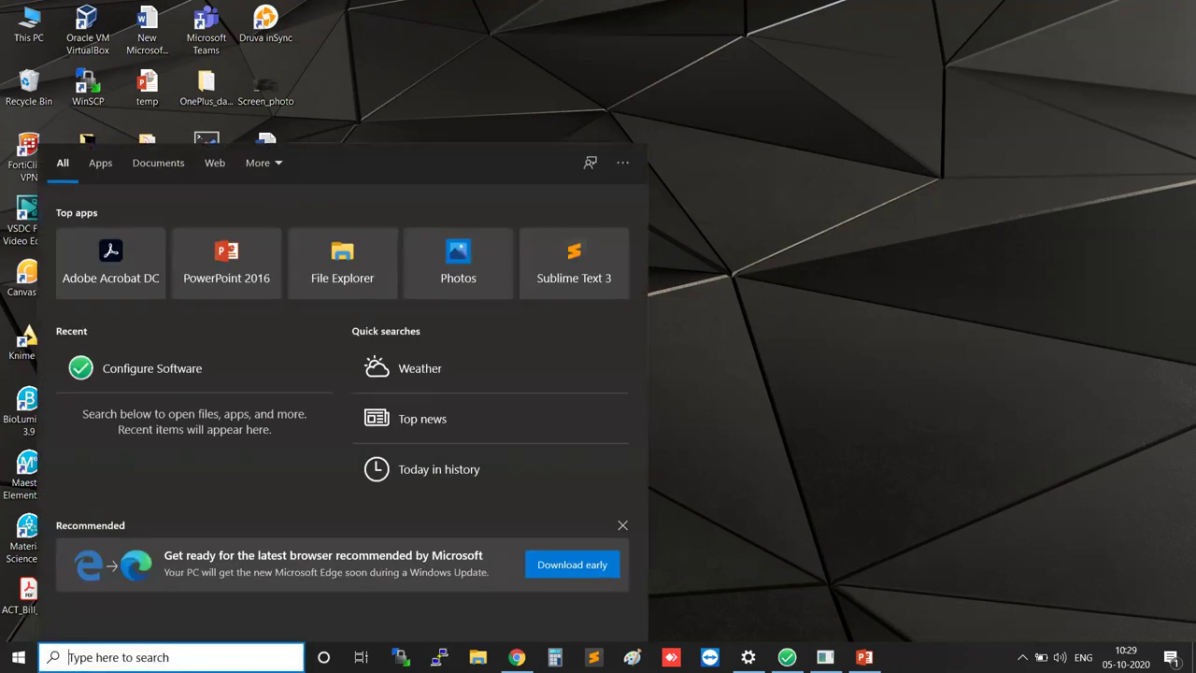
type("con")
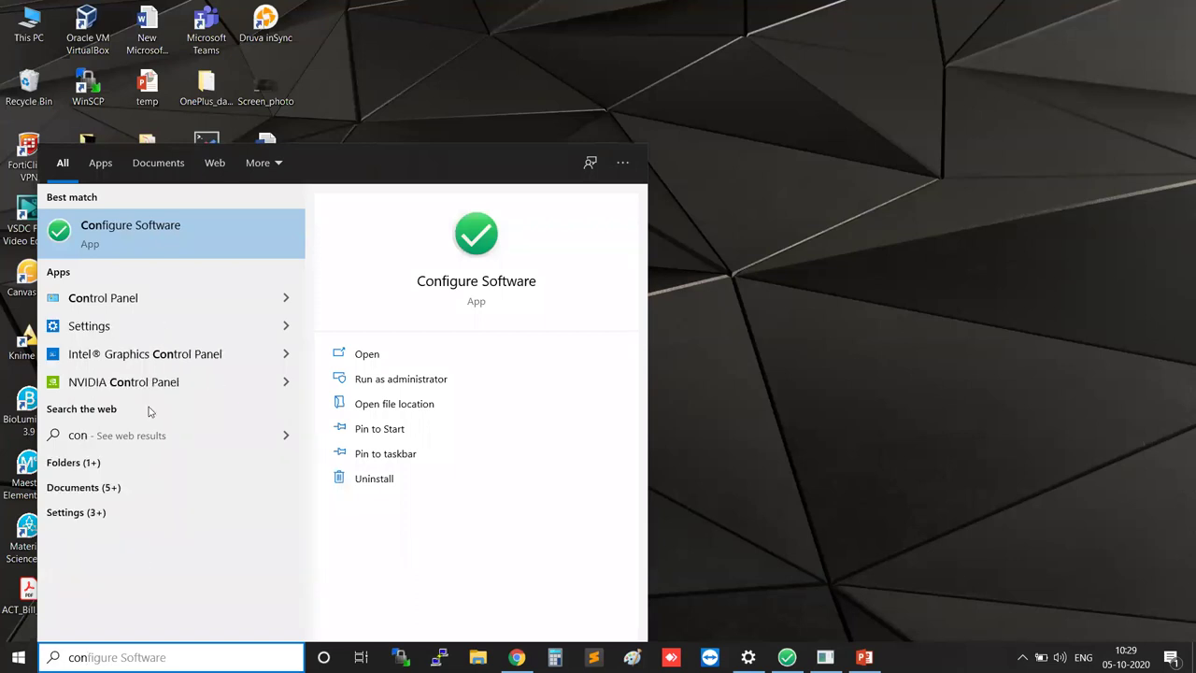
key("ctrl")
key("ctrl")
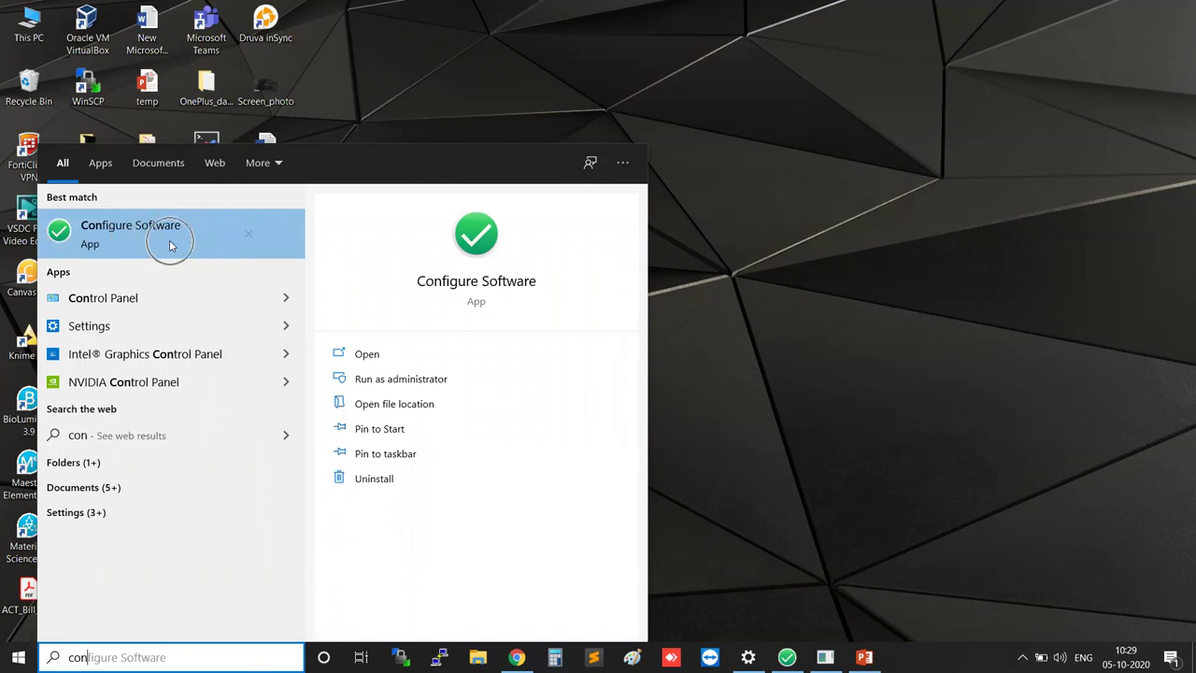
key("ctrl")
key("ctrl")
key("ctrl")
left_click(784, 274)
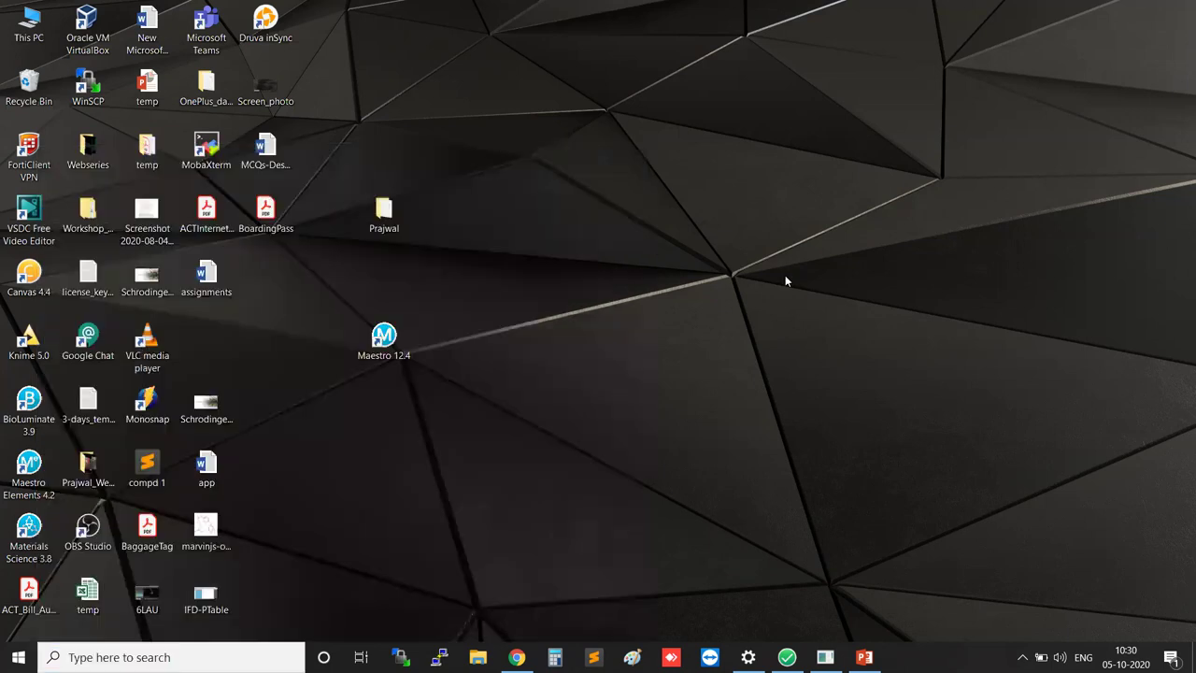
Step: Switch to the Configure Schrodinger Software window and set the Add Licenses method to "I have a license file"
left_click(825, 657)
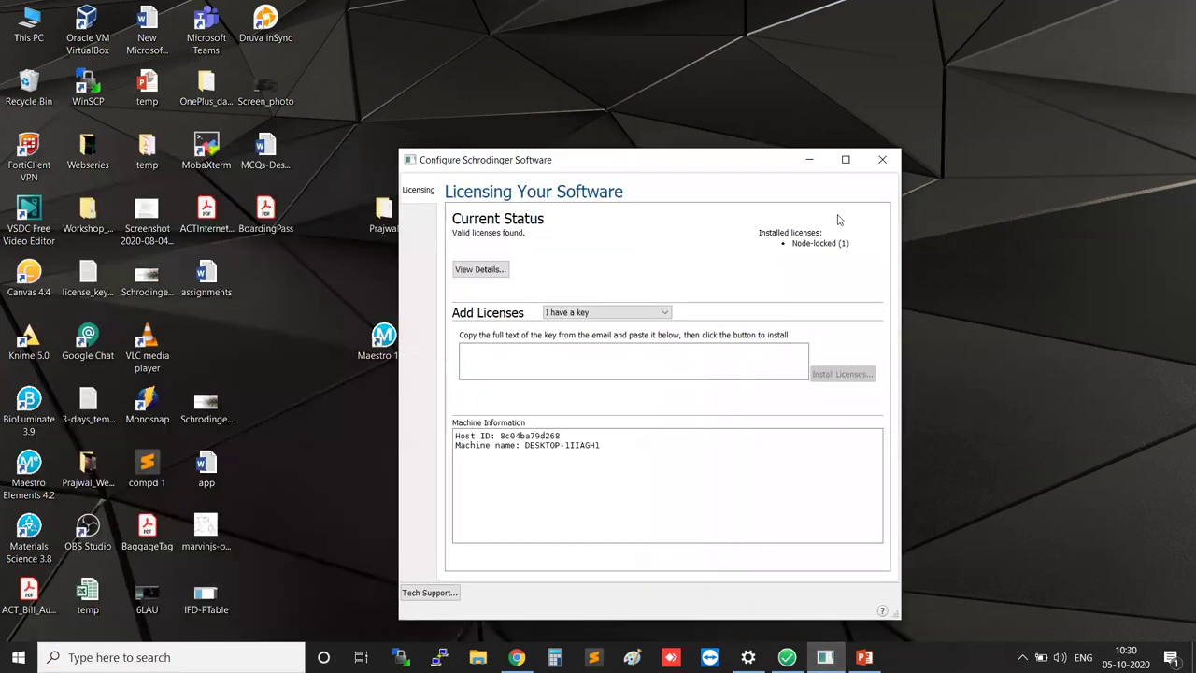
left_click_drag(676, 168, 620, 84)
left_click(619, 84)
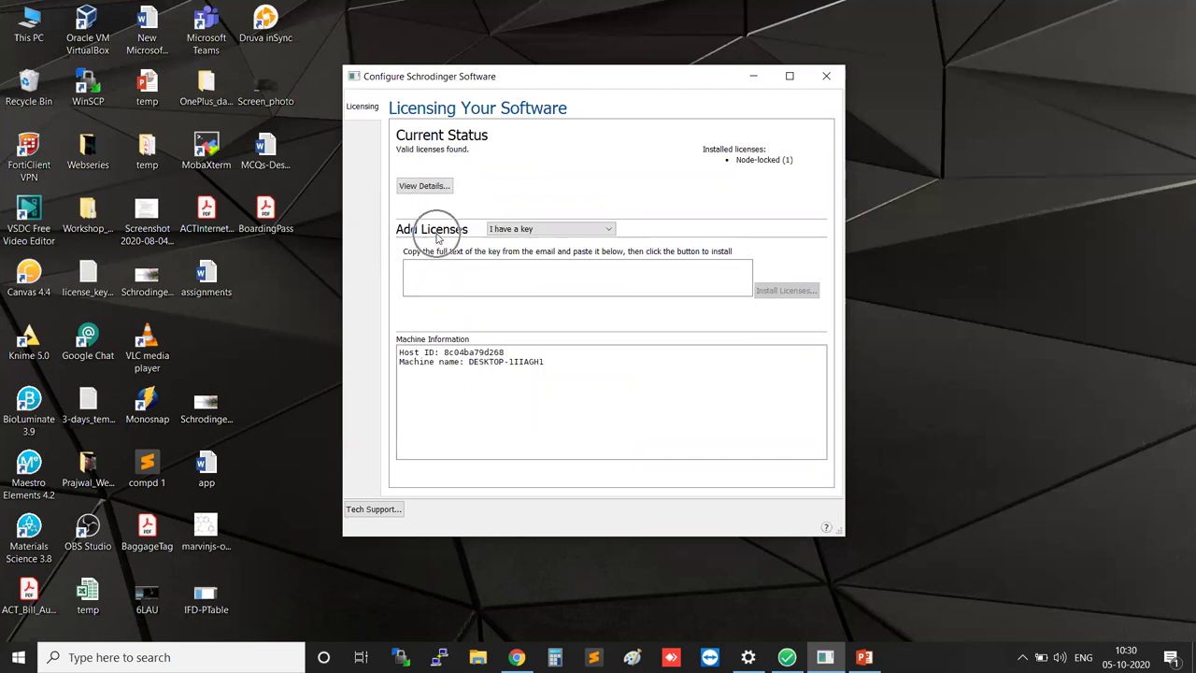
left_click(540, 231)
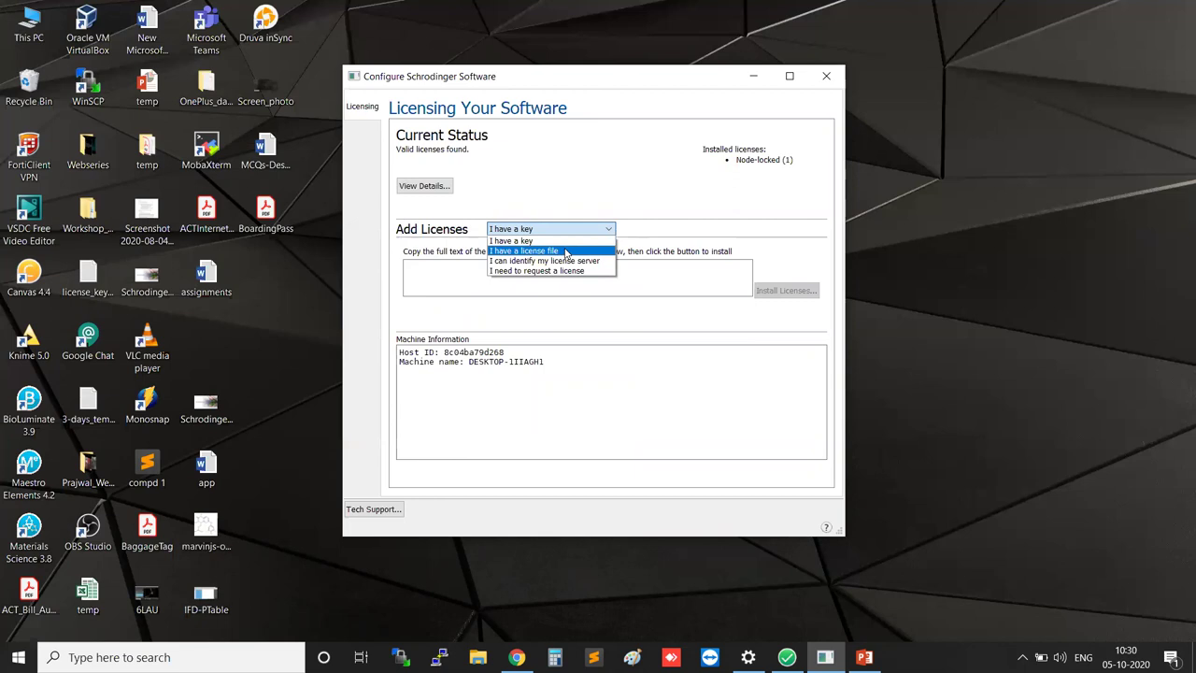
left_click(565, 251)
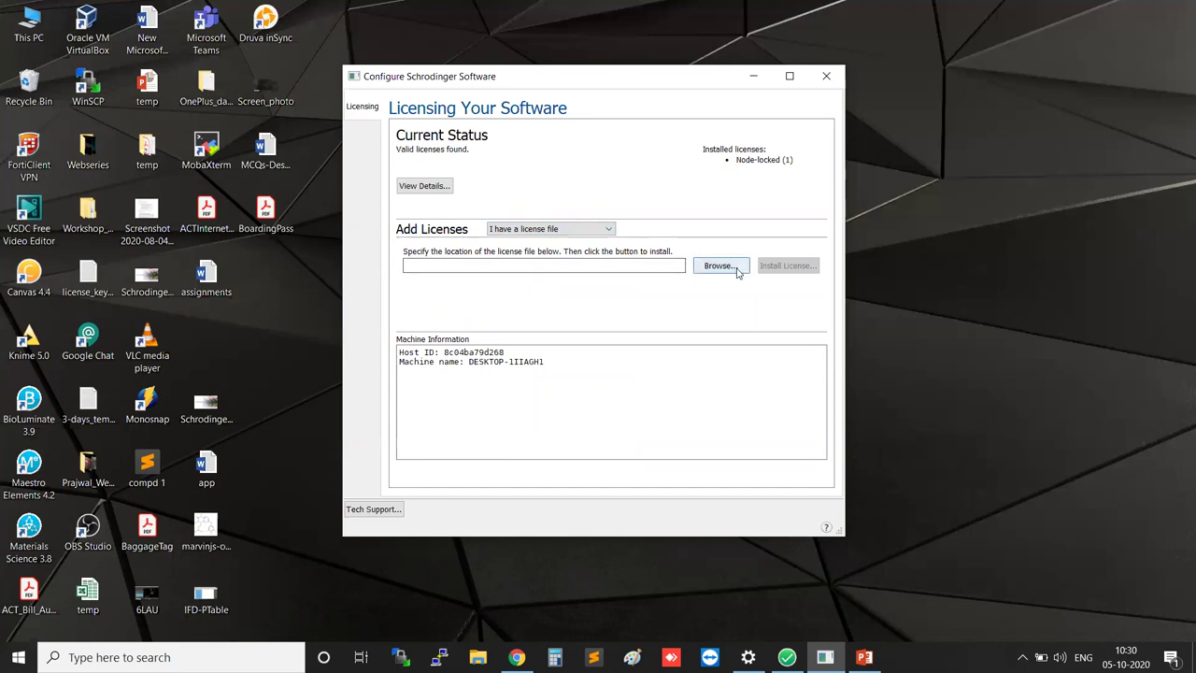
Step: Choose 3-days_temp_license.txt from the Desktop folder as the license file
left_click(737, 269)
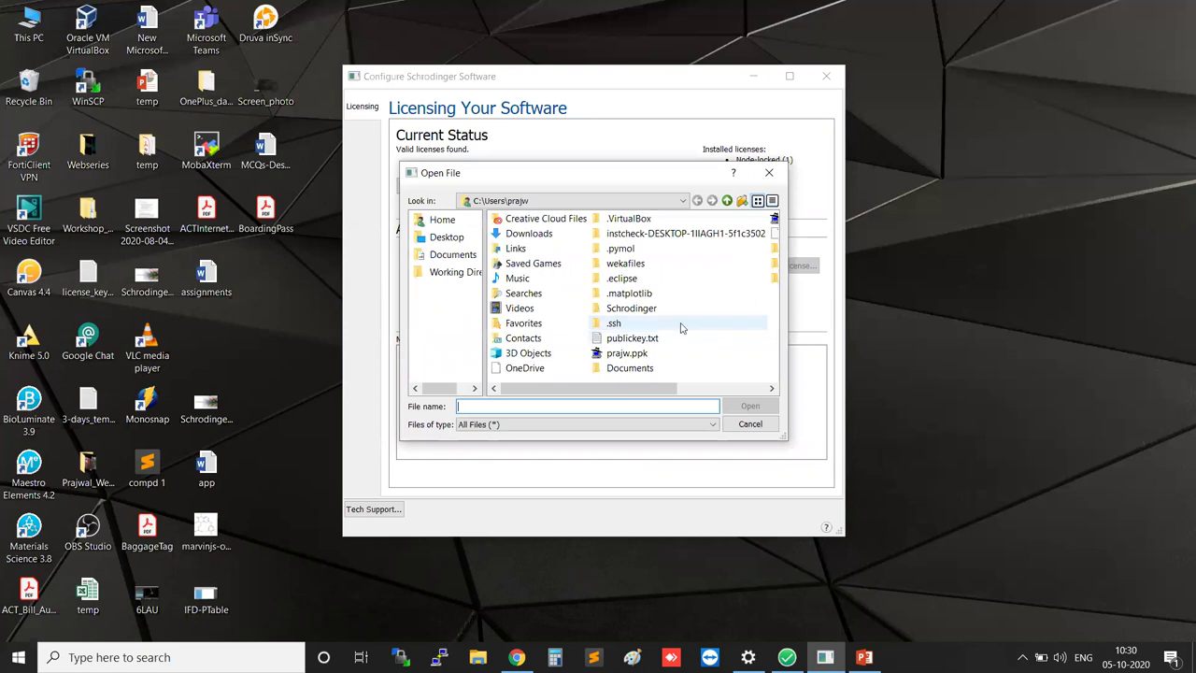
left_click(456, 241)
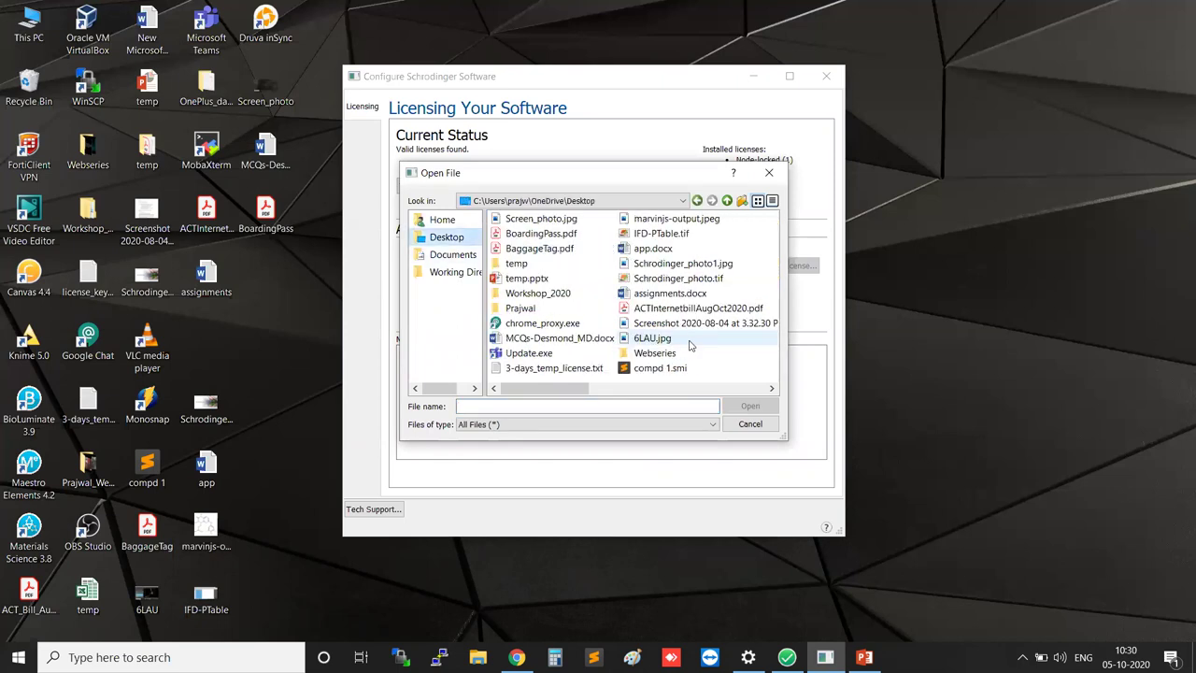
left_click(574, 370)
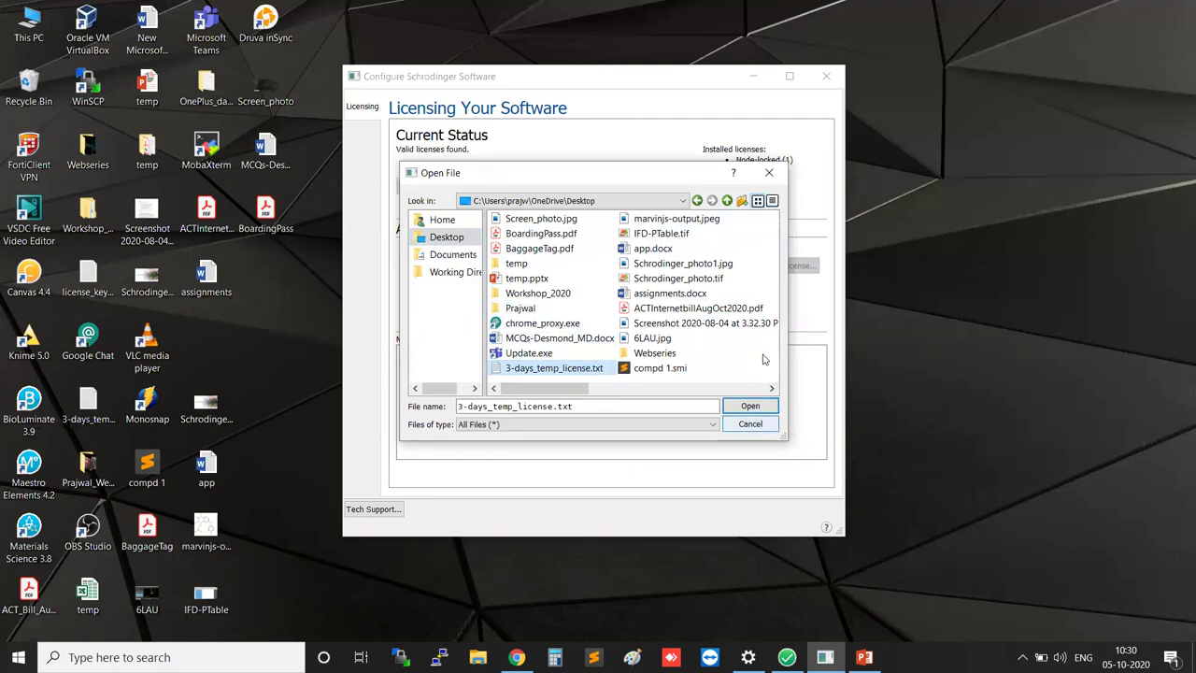
left_click(752, 405)
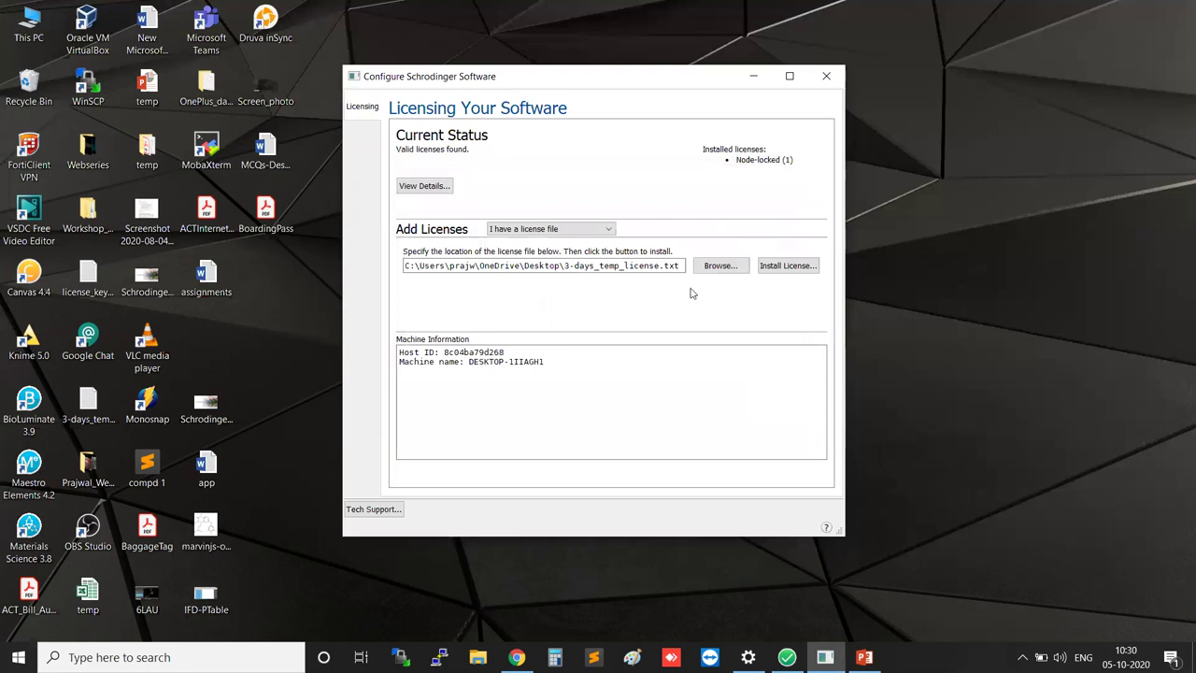
left_click(669, 272)
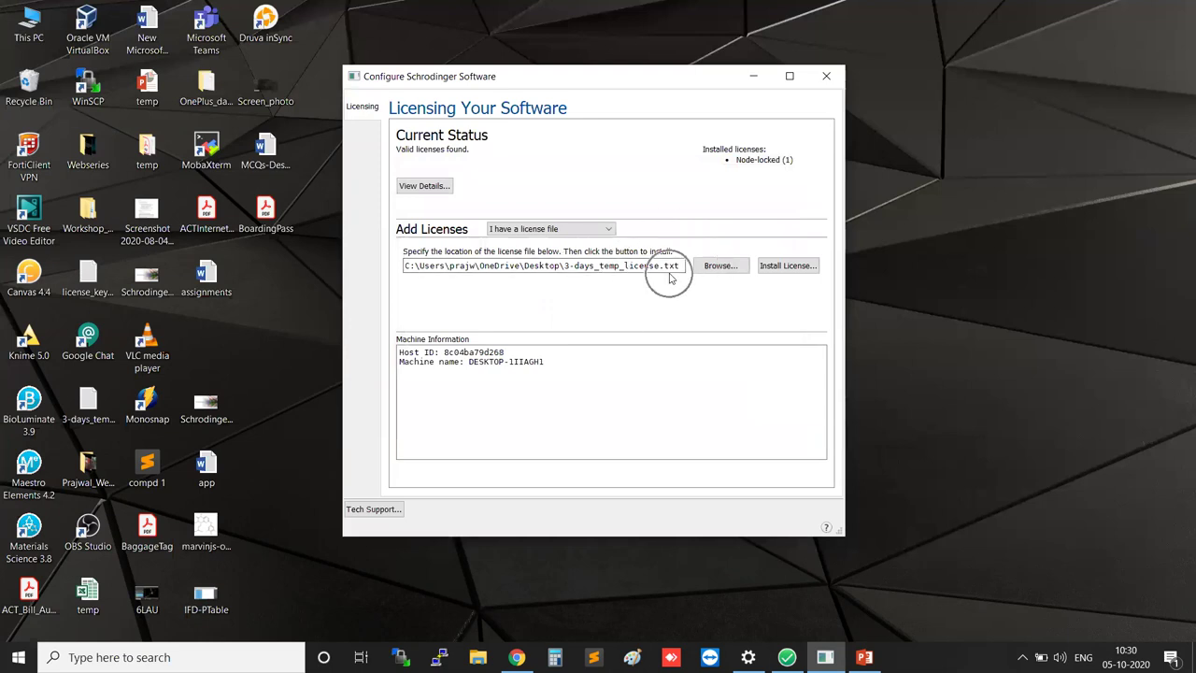
Step: Install the selected license file and close the Configure Schrodinger Software window
left_click(792, 269)
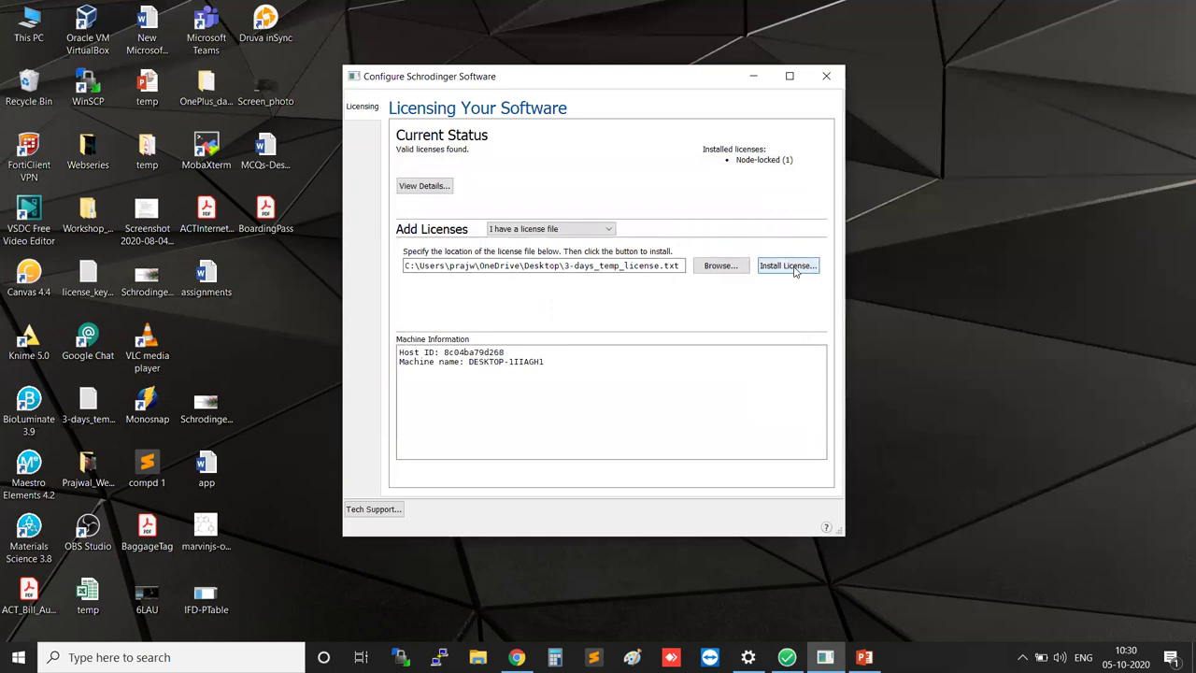
left_click(793, 268)
left_click(418, 159)
left_click(439, 161)
left_click(439, 159)
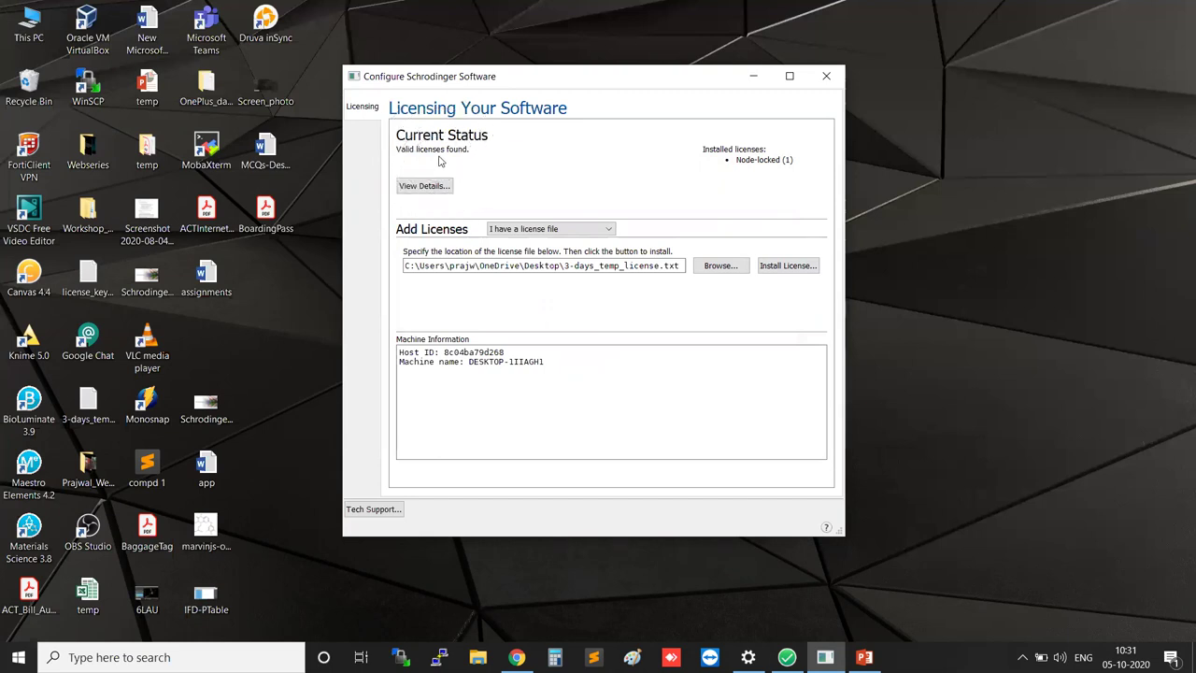
left_click(825, 76)
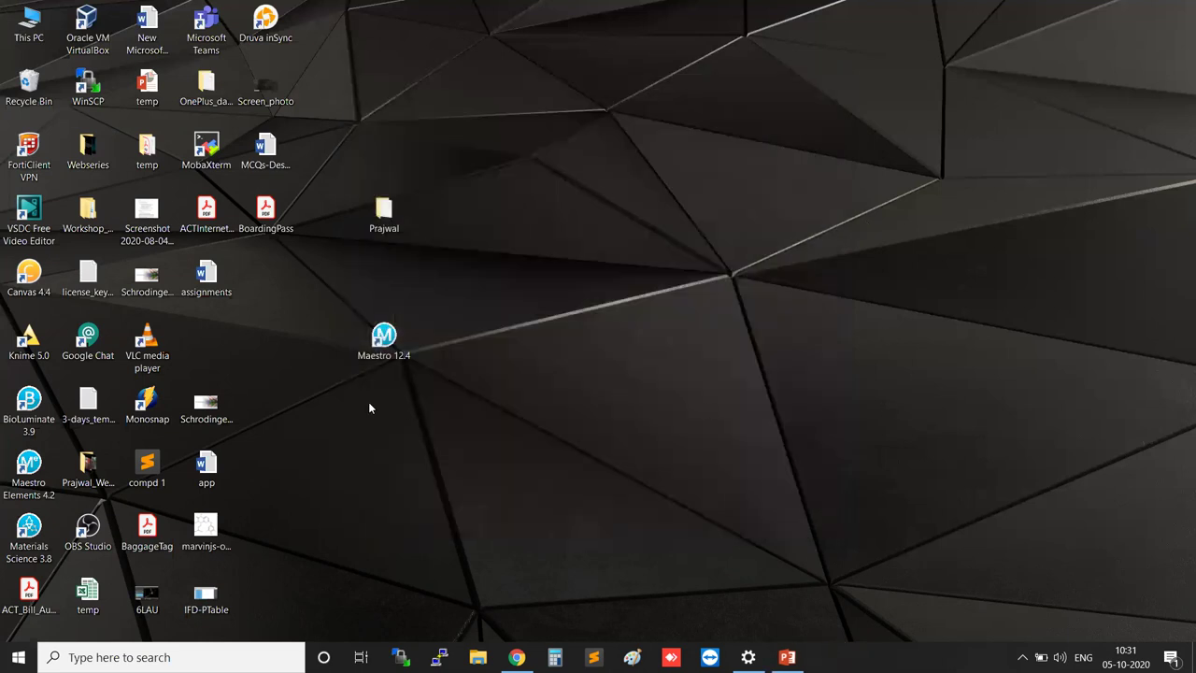
Step: Launch Maestro 12.4 from the desktop and bring up its empty scratch project workspace
left_click(372, 346)
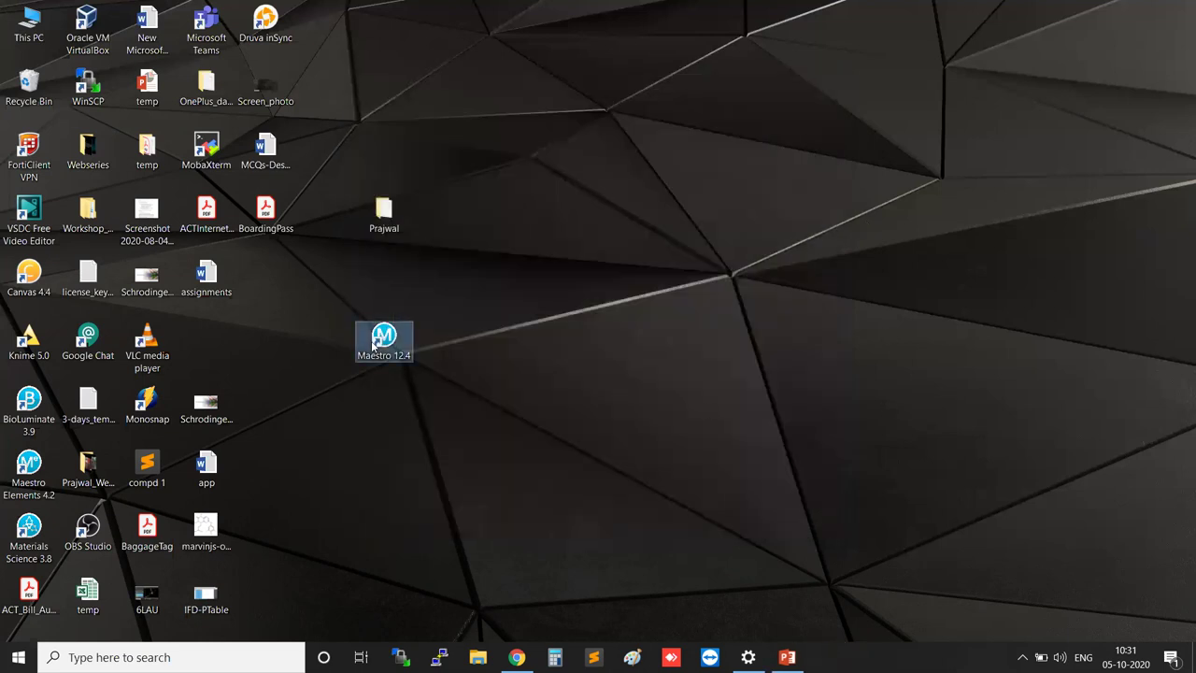
left_click(391, 353)
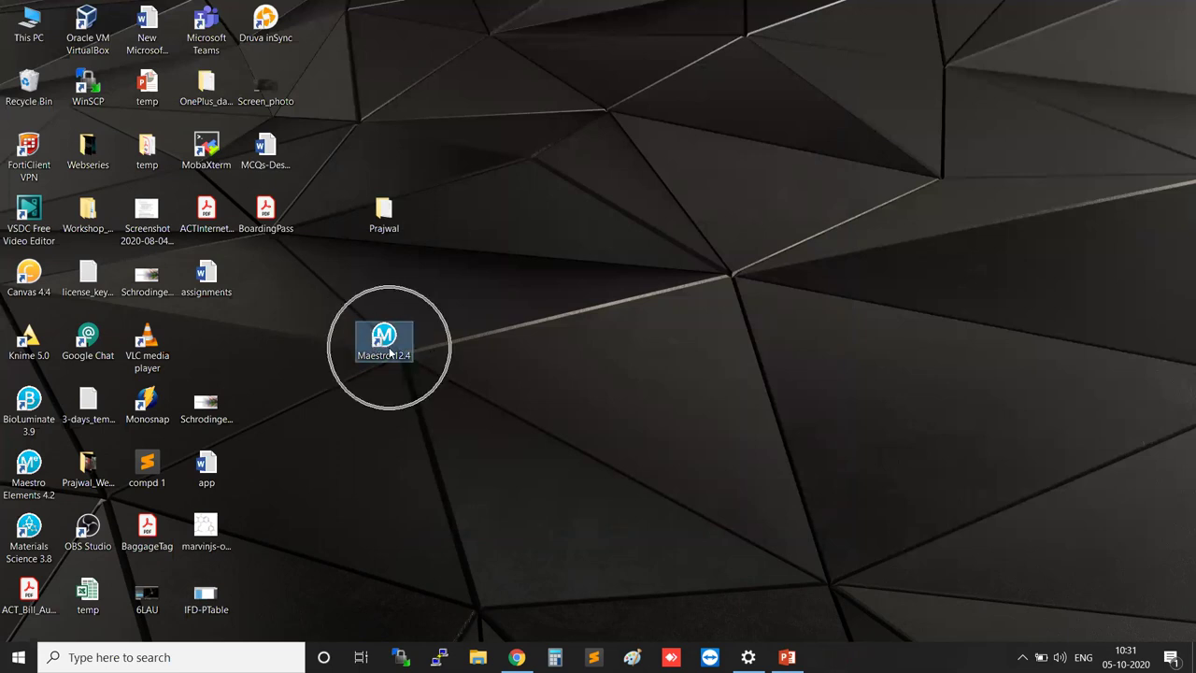
left_click(393, 354)
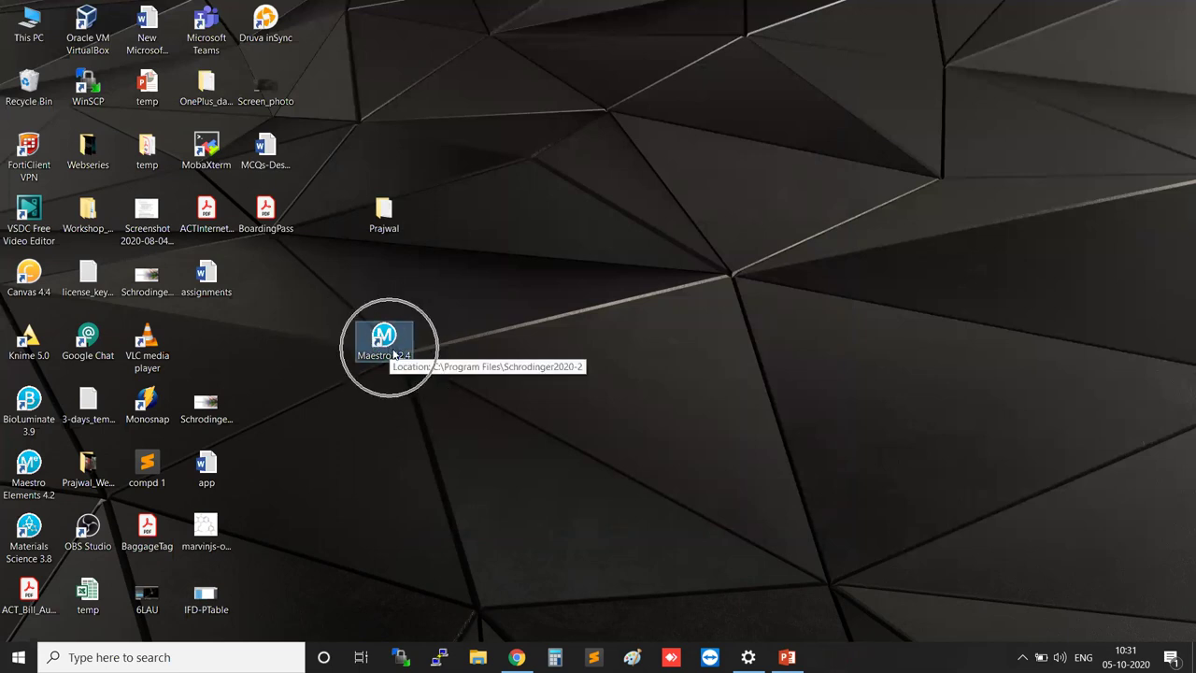
left_click(402, 346)
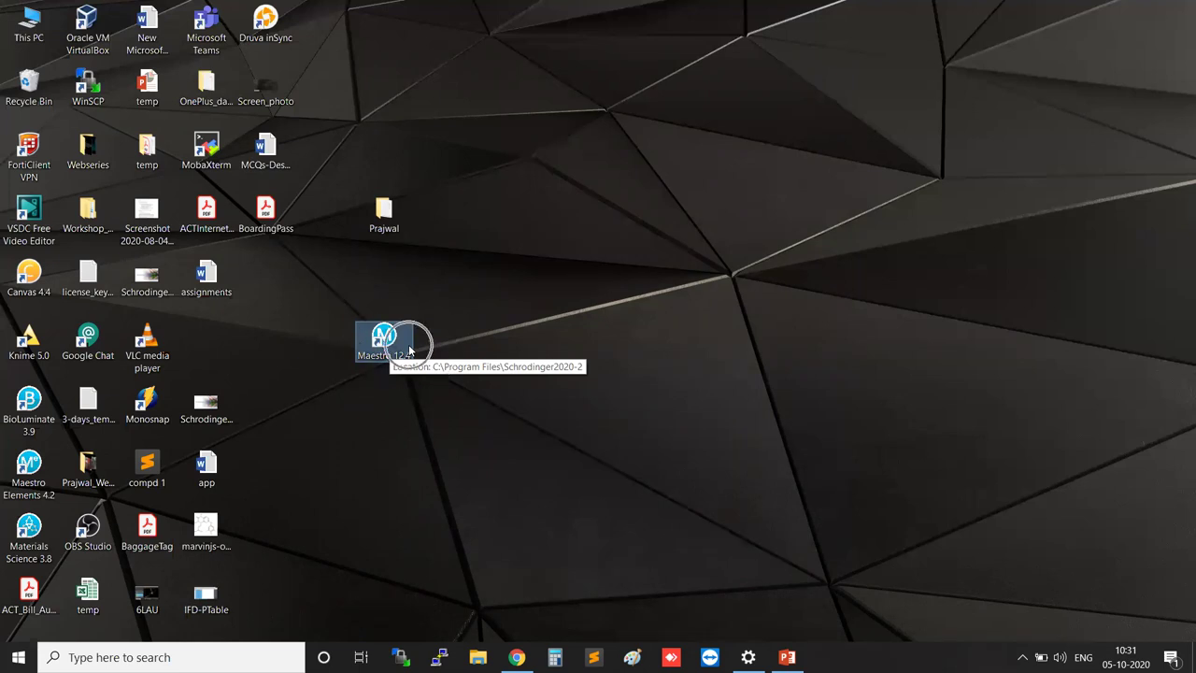
double_click(397, 346)
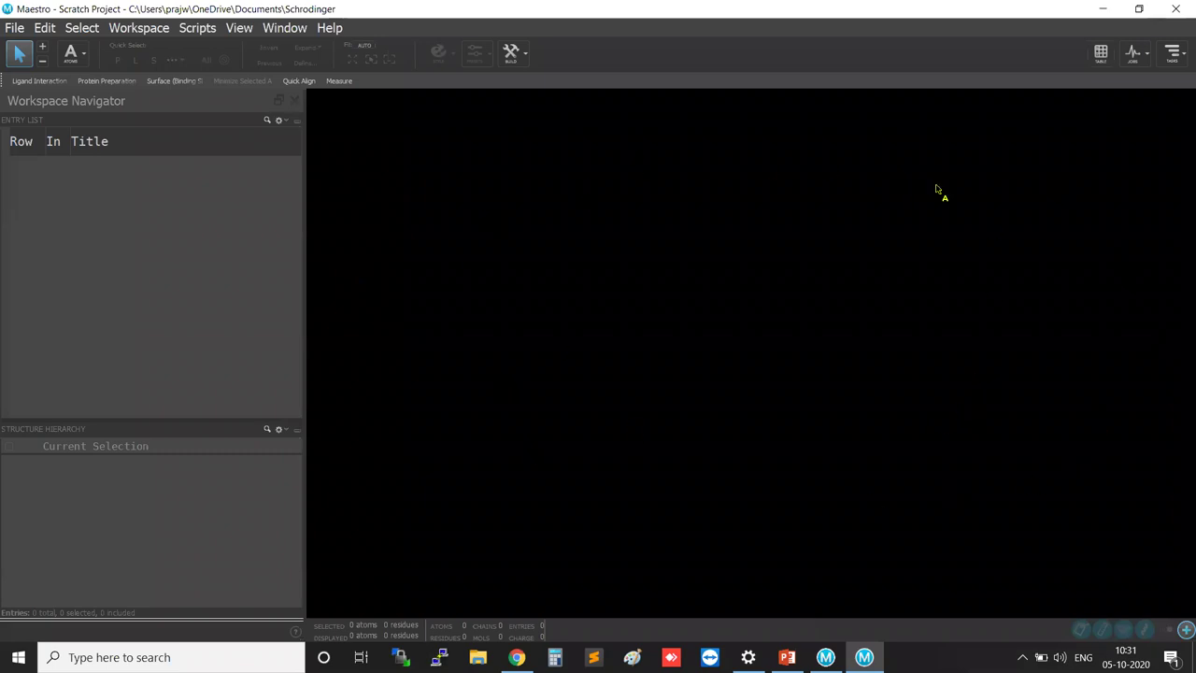
left_click(937, 369)
left_click(937, 370)
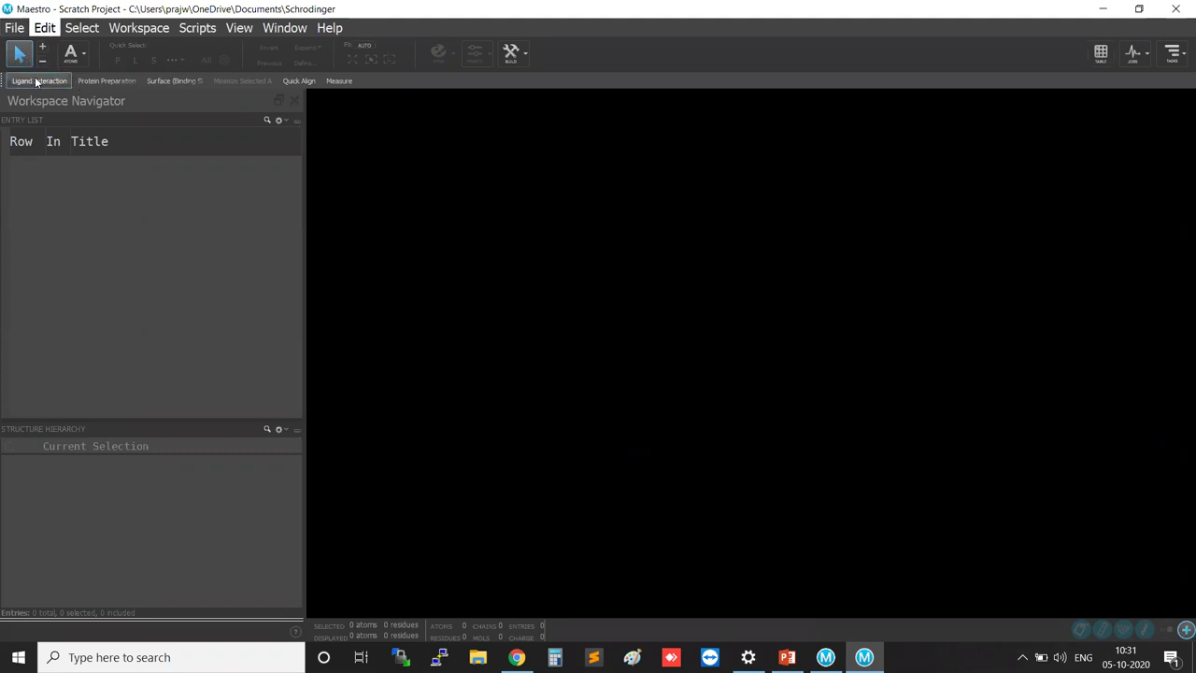
left_click(96, 59)
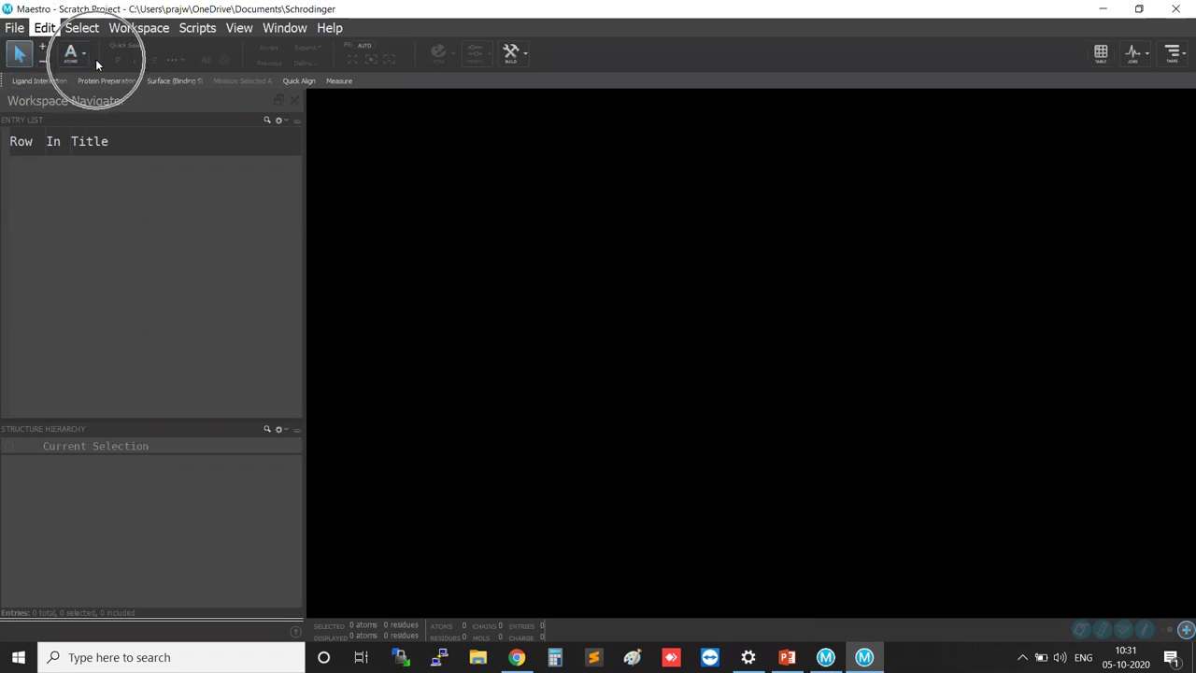
left_click(21, 29)
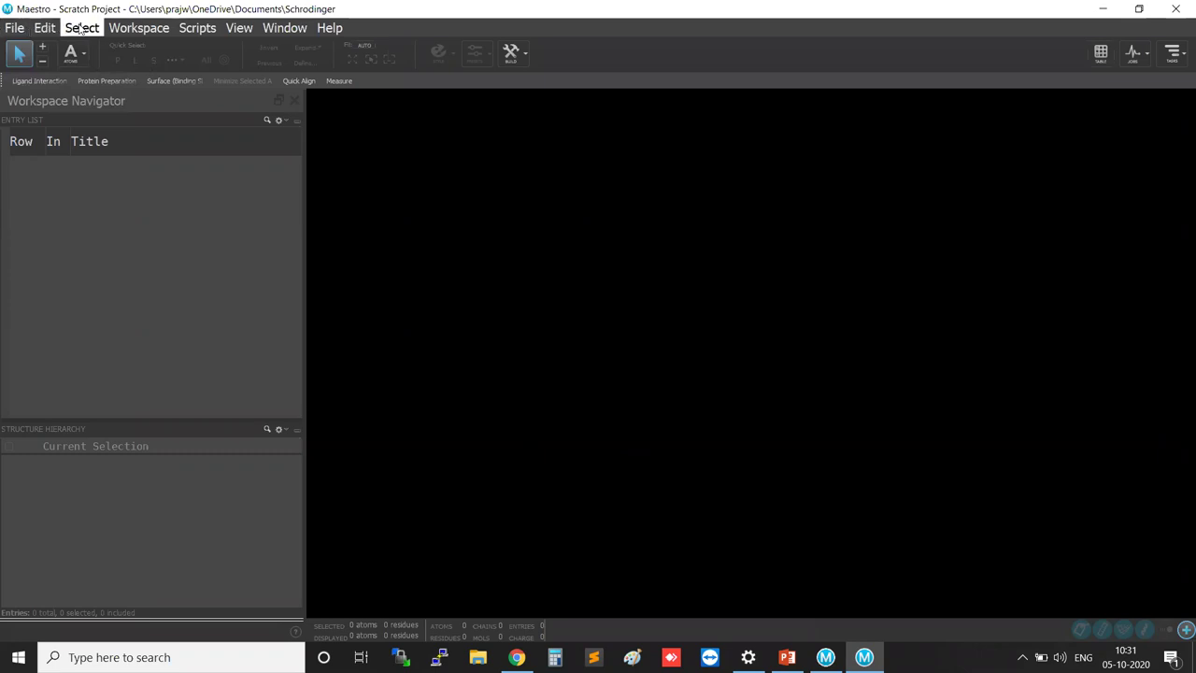
left_click(16, 28)
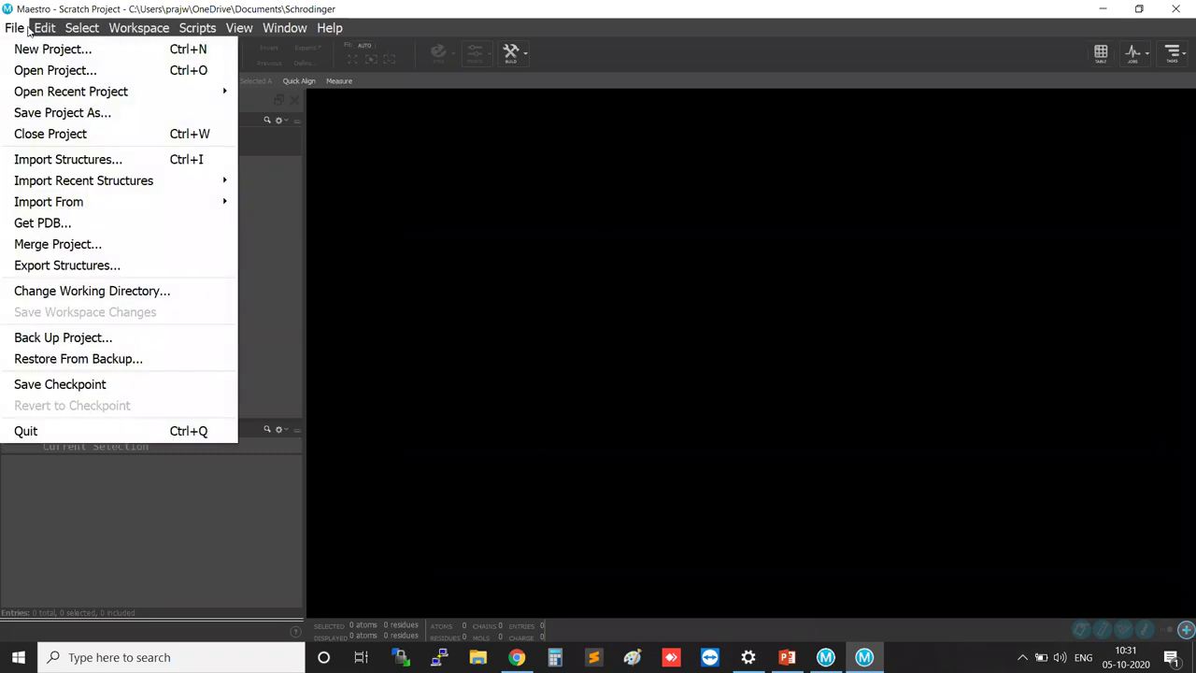
mouse_move(84, 28)
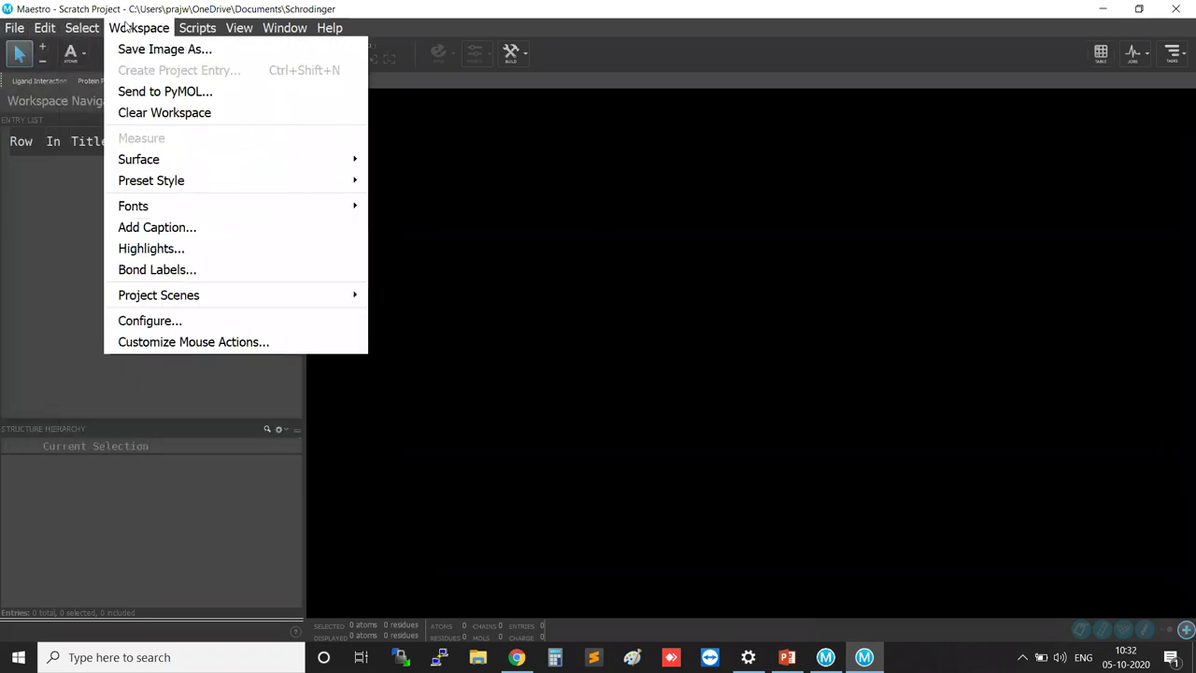
mouse_move(282, 28)
mouse_move(324, 31)
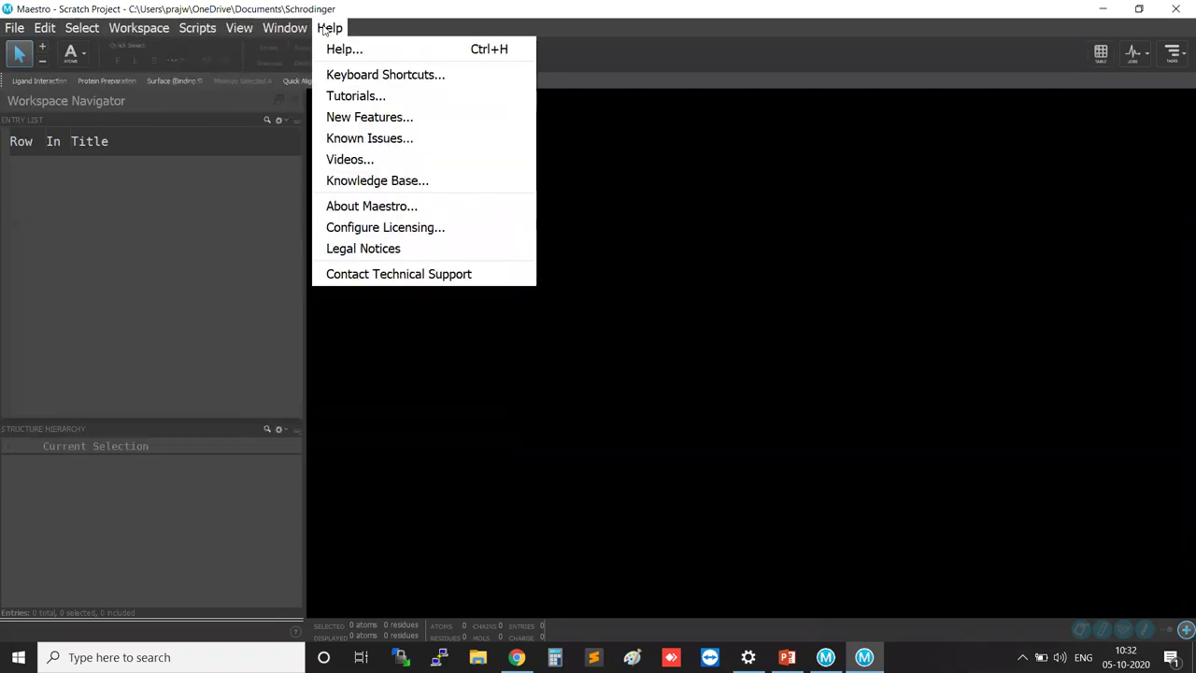
Step: Enlarge the Structure Hierarchy pane by raising its boundary with the Entry List
left_click(682, 384)
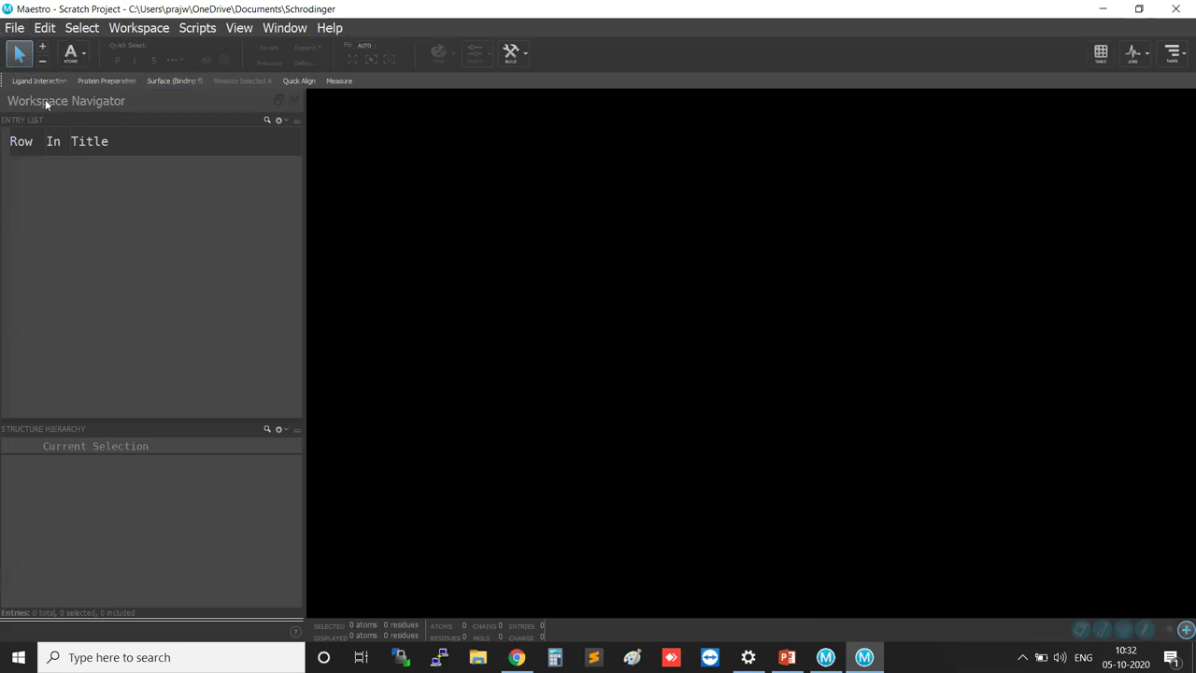
key("ctrl")
key("ctrl")
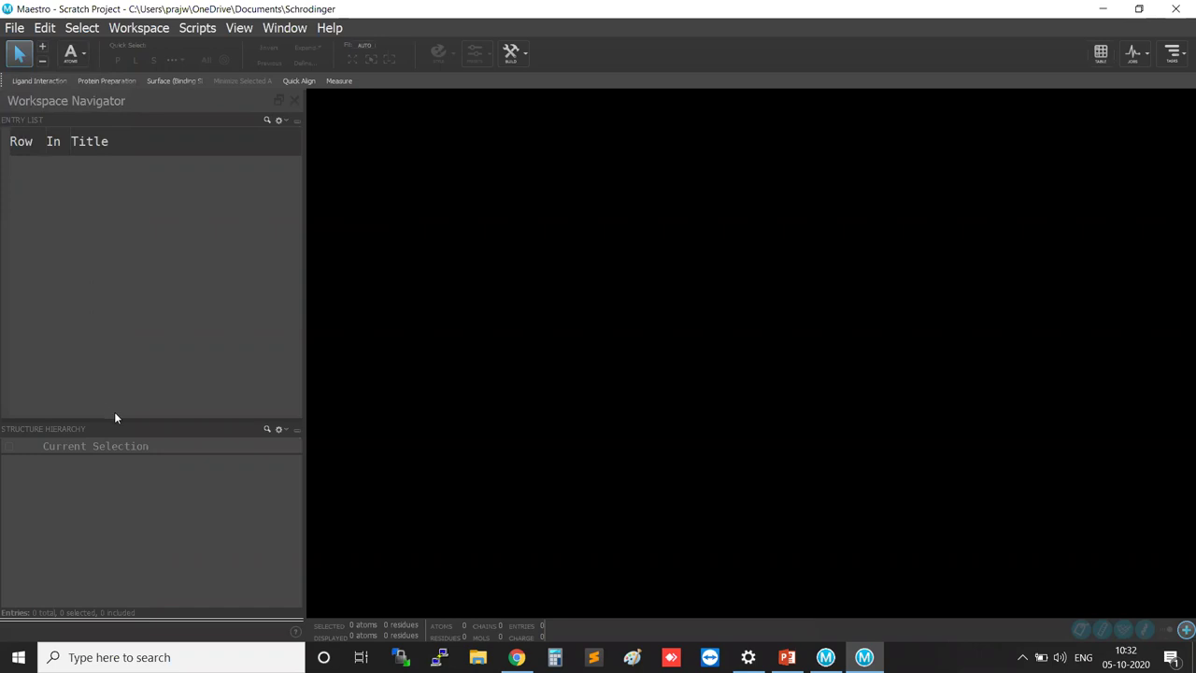
left_click_drag(122, 418, 131, 363)
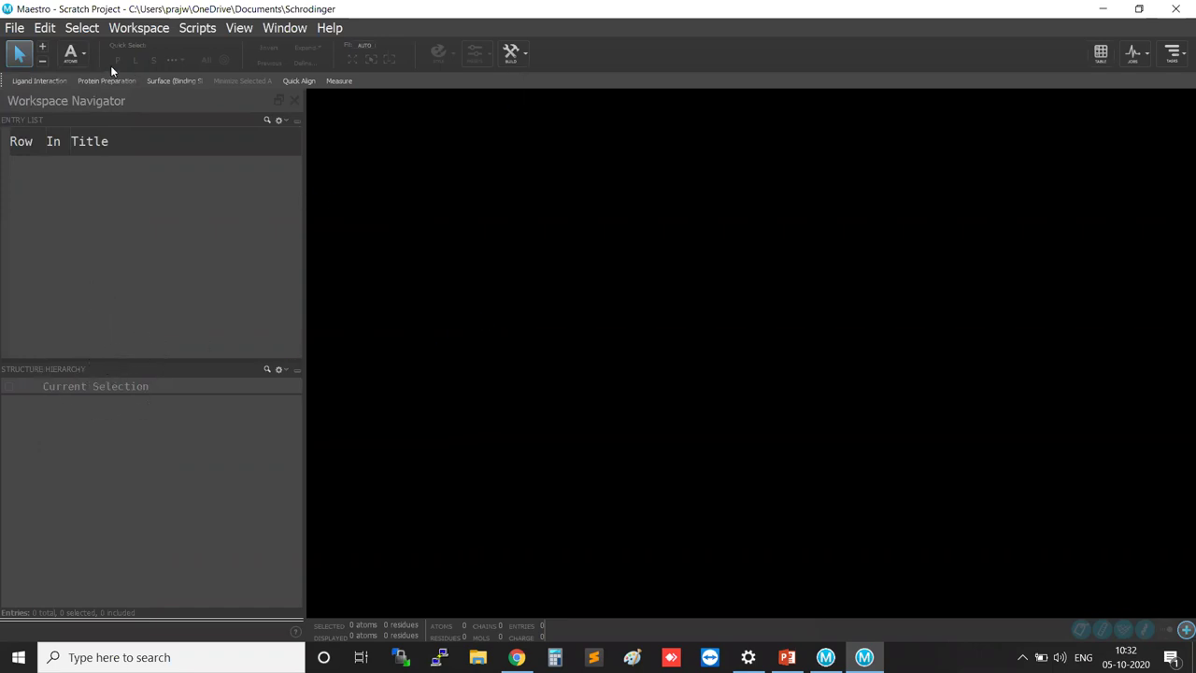
Step: Examine the selection level options for the workspace, from Atoms to Secondary Structure, without changing the level
left_click(82, 57)
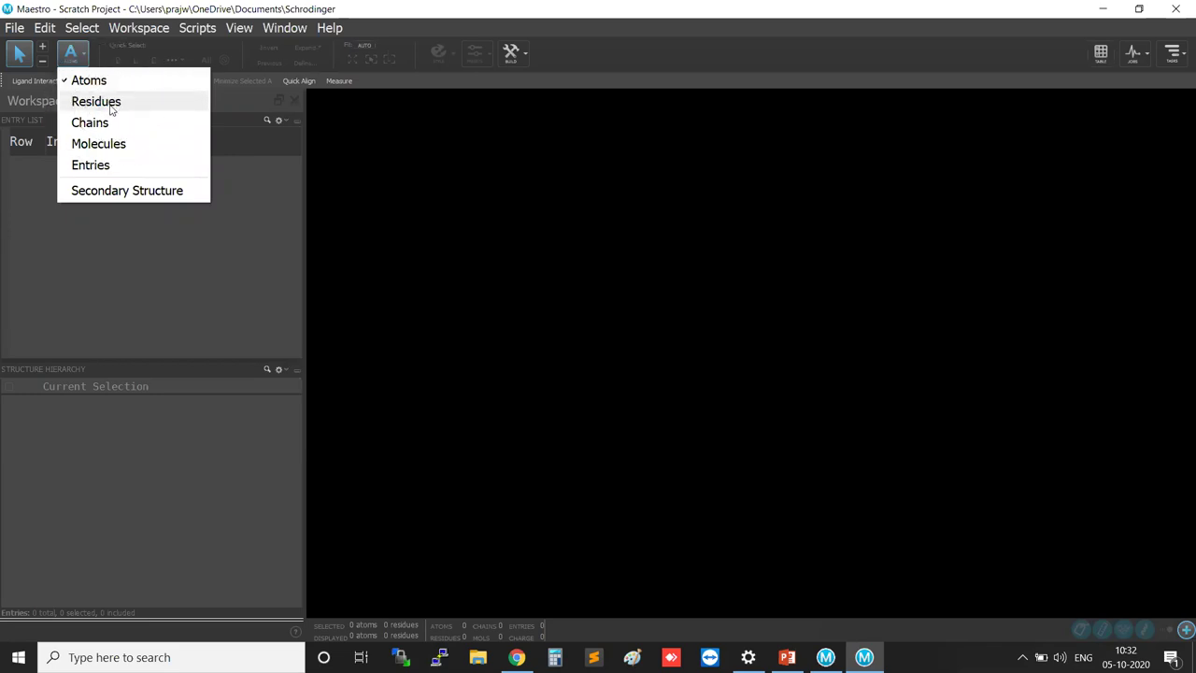
left_click(519, 216)
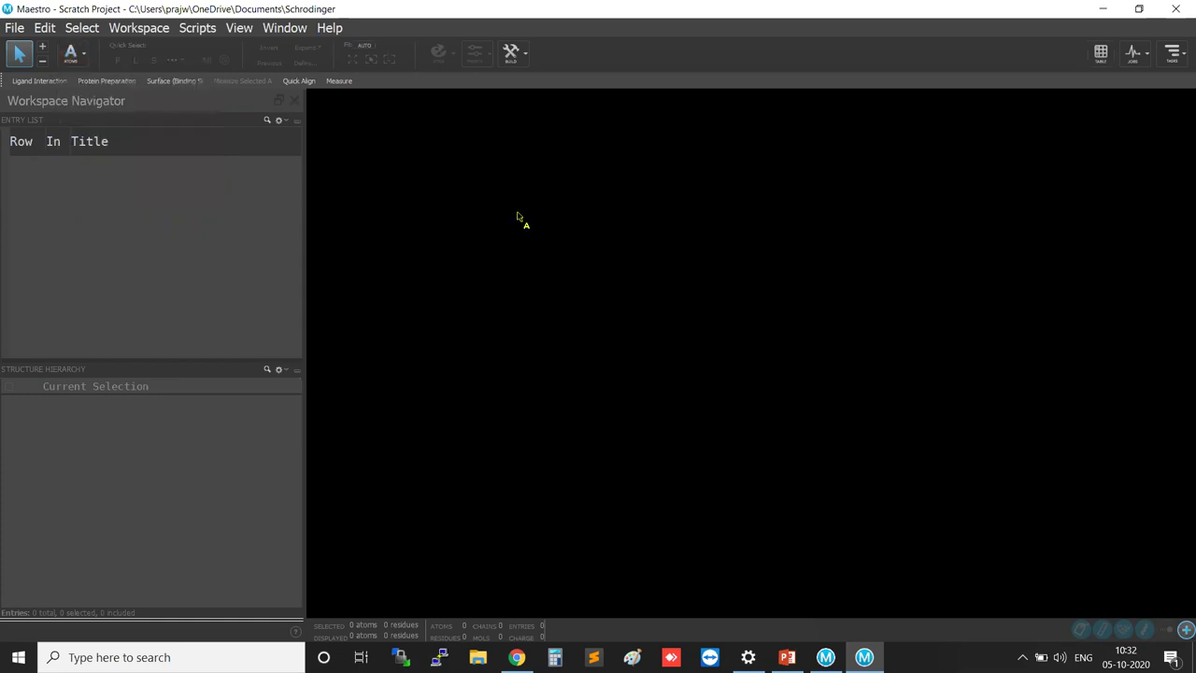
left_click(519, 217)
left_click(519, 217)
left_click(519, 217)
left_click(519, 216)
left_click(518, 215)
left_click(517, 216)
left_click(517, 215)
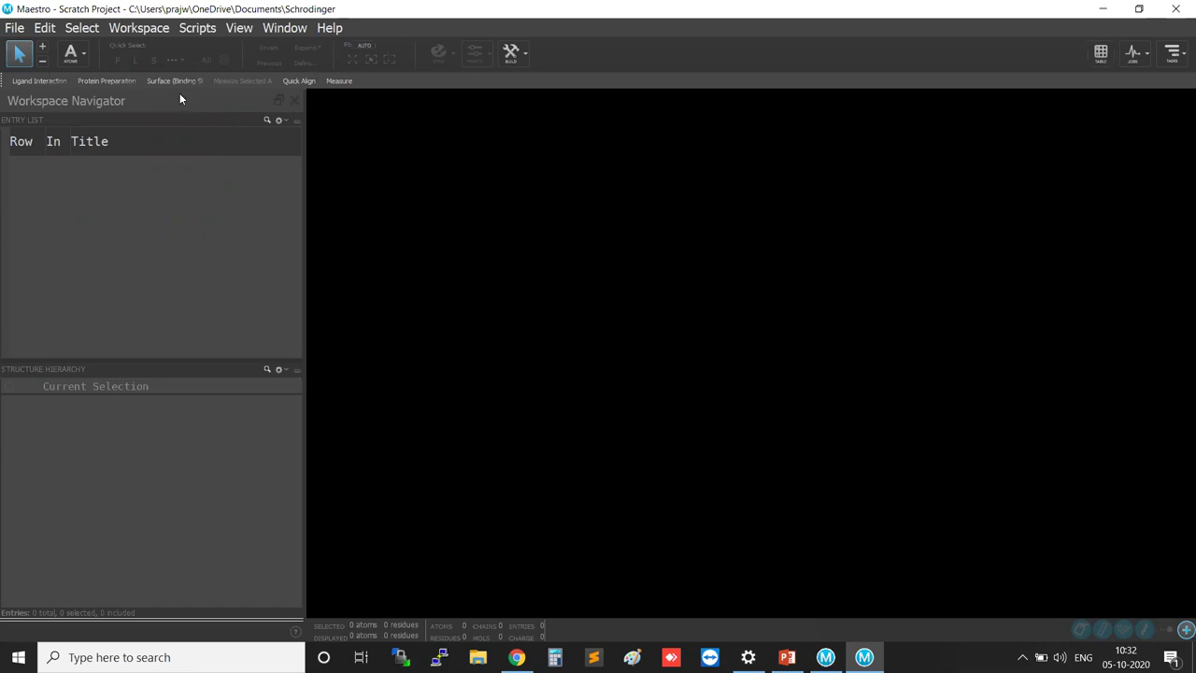
Step: Set the workspace selection level to Residues, cycle through Atoms and Residues again, and finish on Chains
left_click(87, 62)
left_click(96, 101)
left_click(502, 272)
left_click(502, 272)
left_click(502, 272)
left_click(502, 272)
key("a")
key("r")
key("c")
left_click(80, 56)
Step: Bring up the 3D Builder to view its tools, move it clear of the Workspace Navigator and close it
left_click(512, 54)
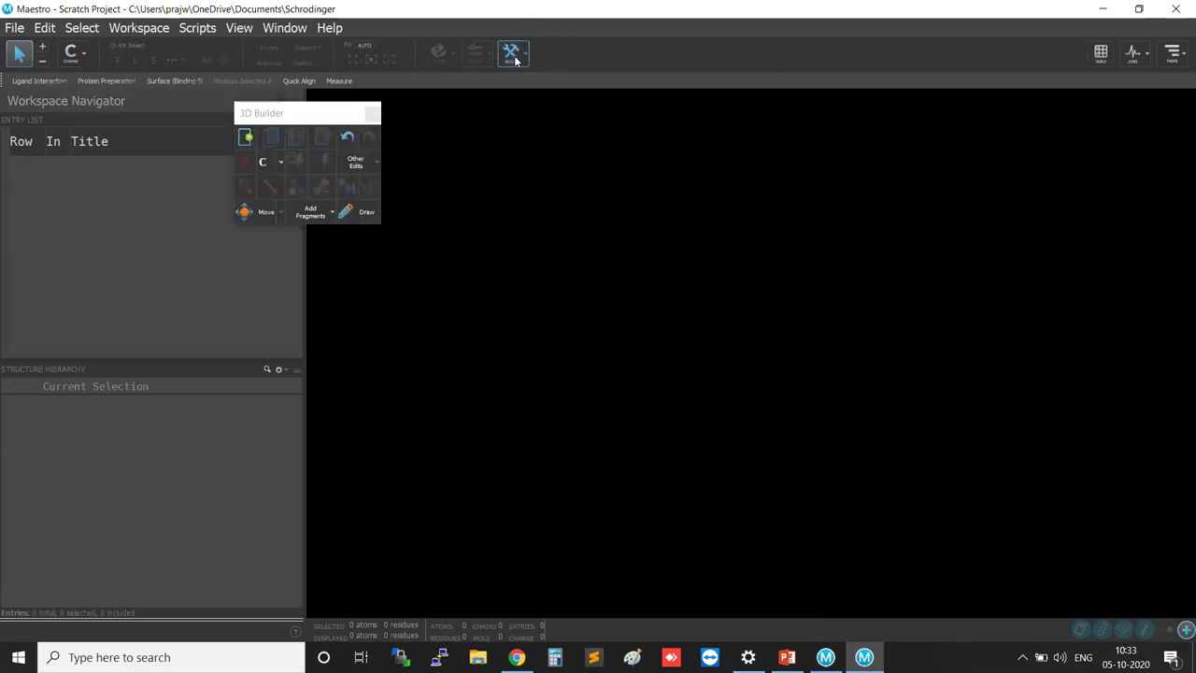
left_click_drag(323, 115, 682, 50)
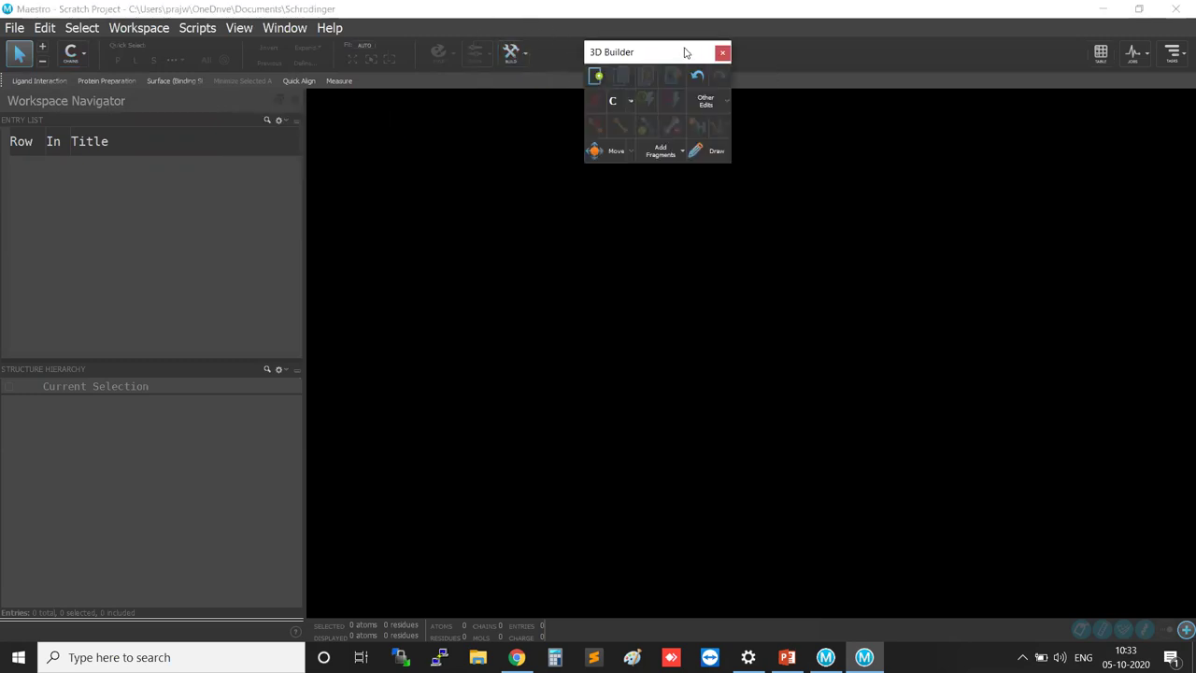
left_click(721, 53)
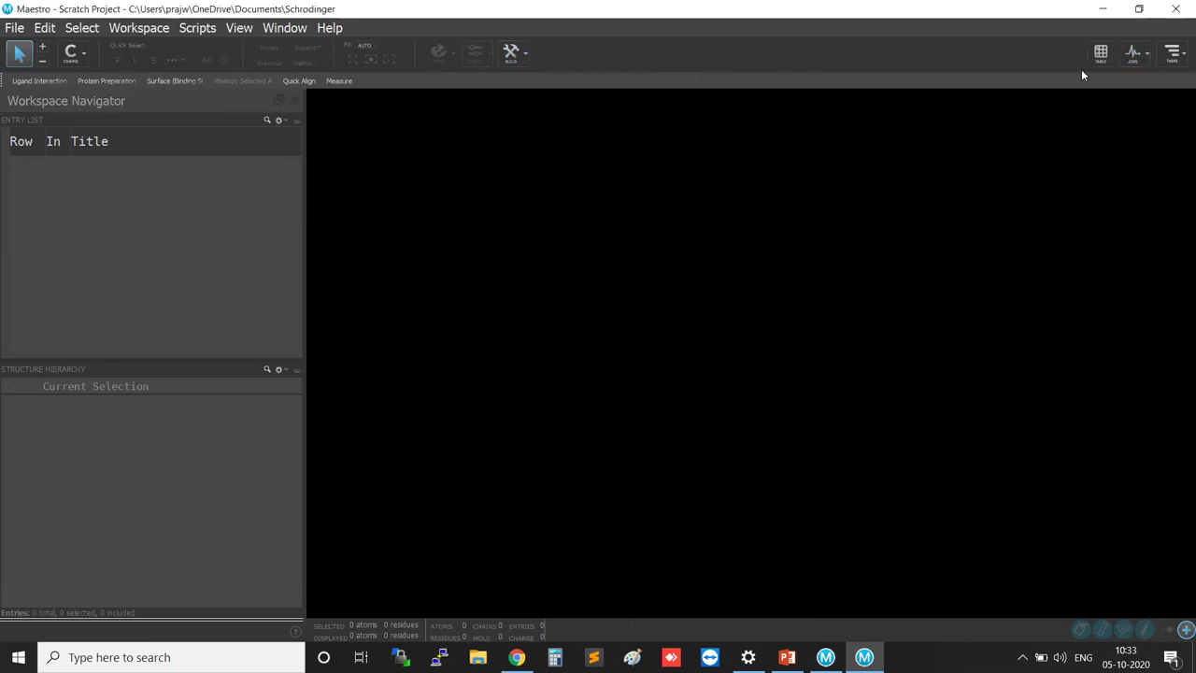
Step: Browse the Tasks list for its applications and task categories, including LigPrep, and close it
left_click(1173, 63)
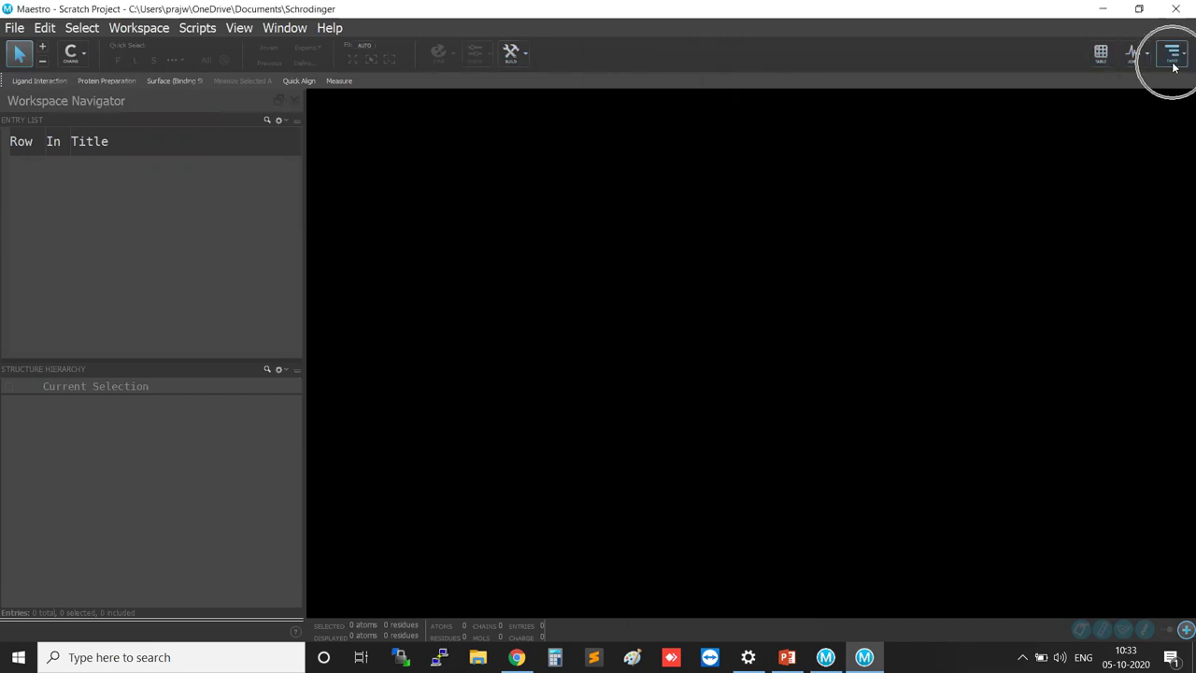
left_click(1173, 64)
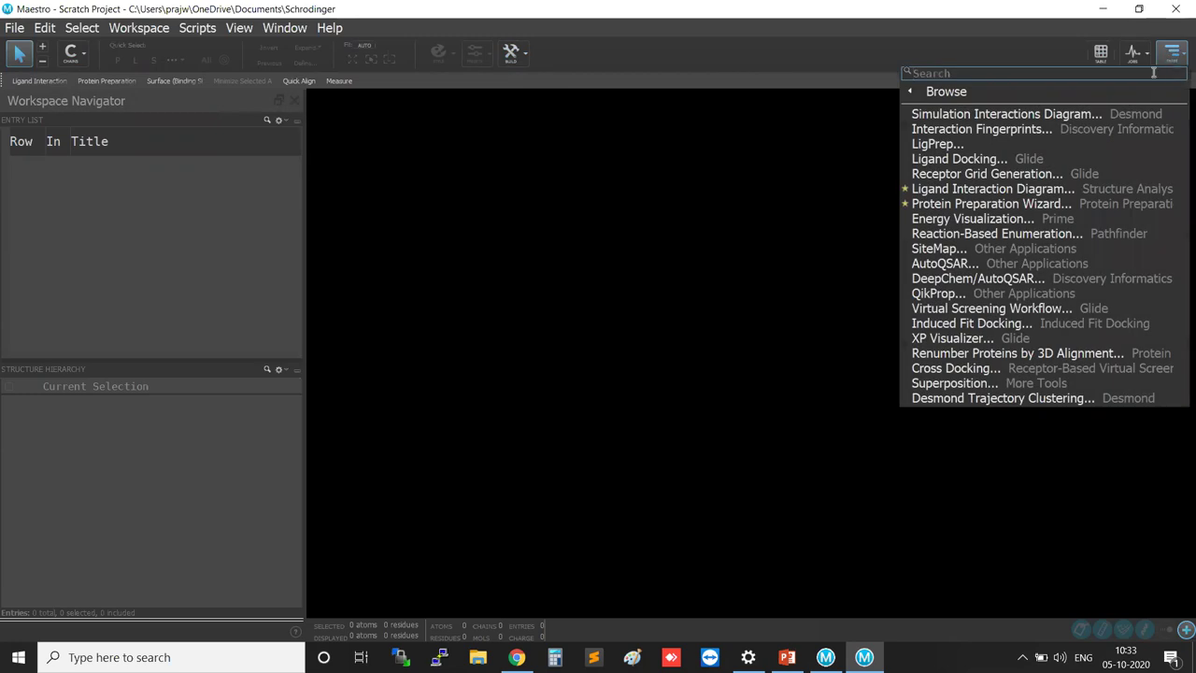
mouse_move(998, 87)
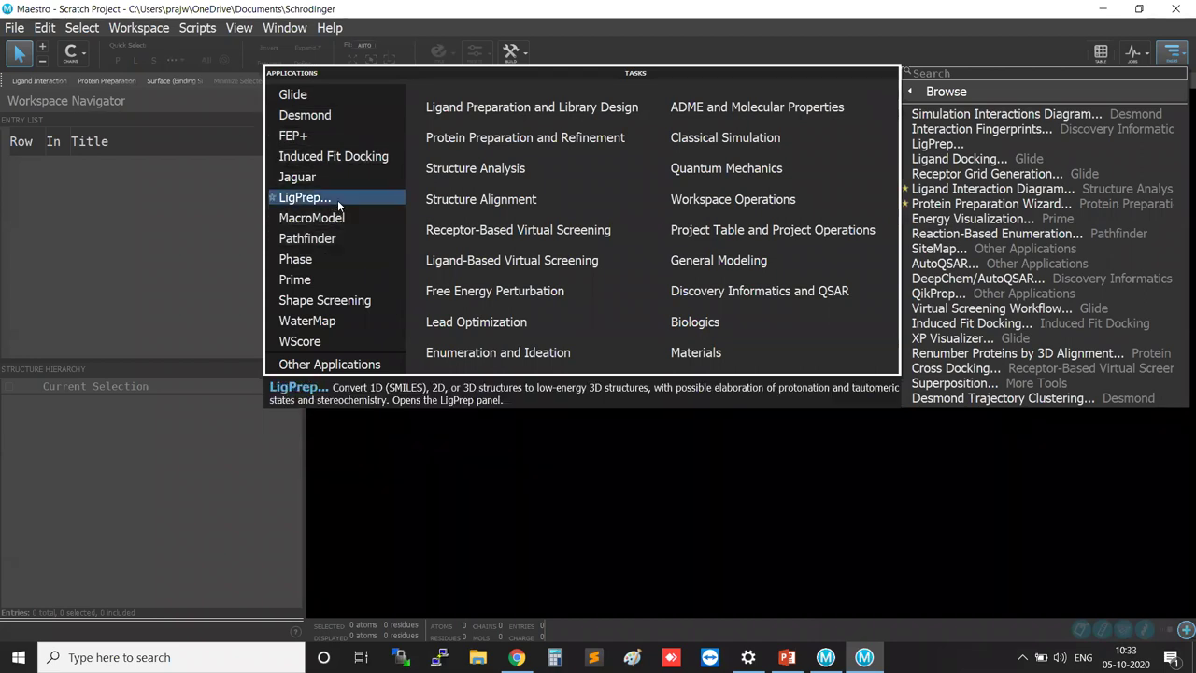
left_click(1013, 36)
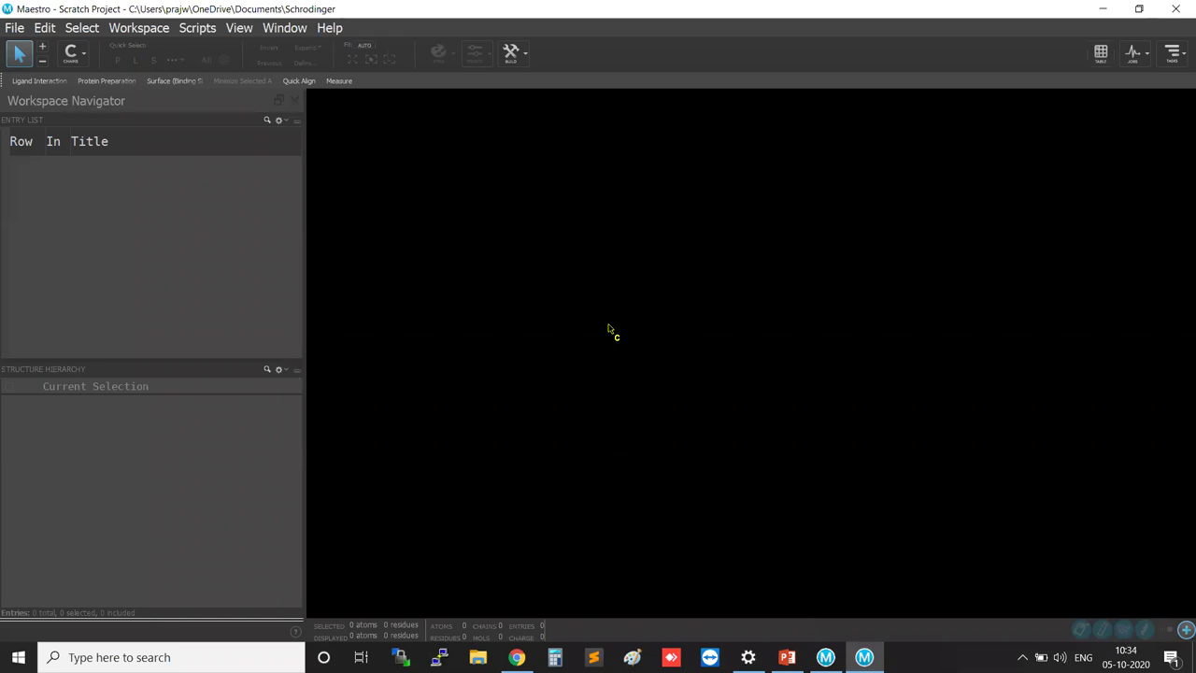
left_click(53, 29)
left_click(53, 29)
left_click(53, 28)
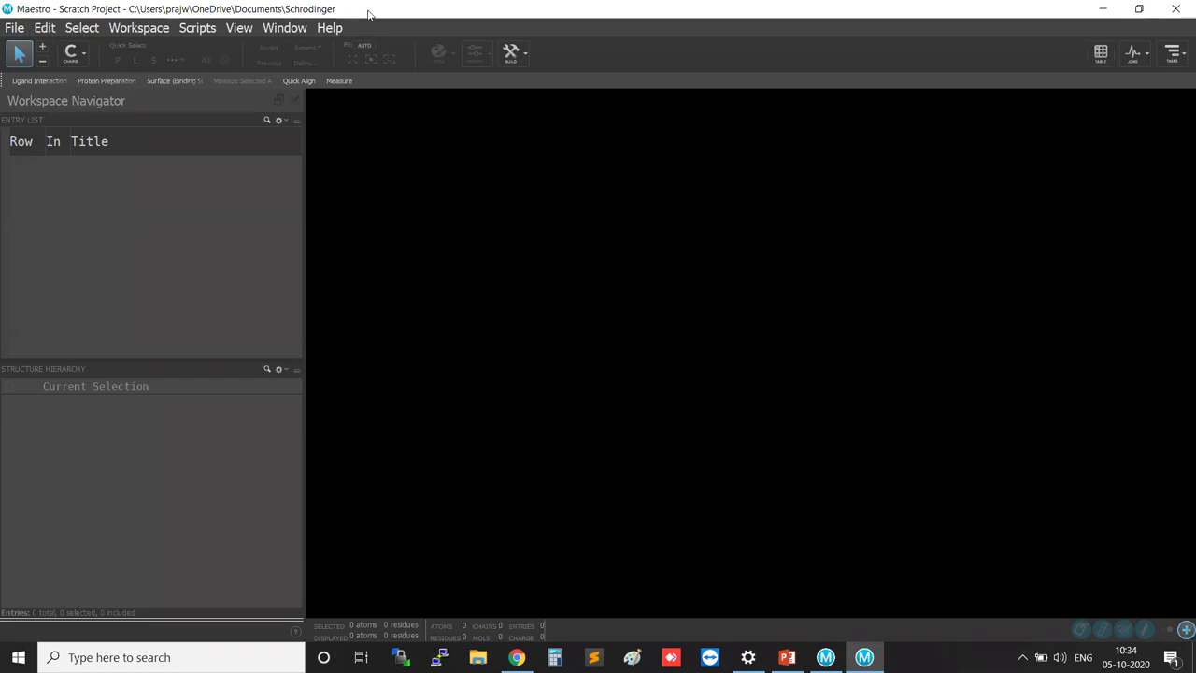
Step: Start changing the working directory and create a folder named Project_CADD on the Desktop
left_click(15, 28)
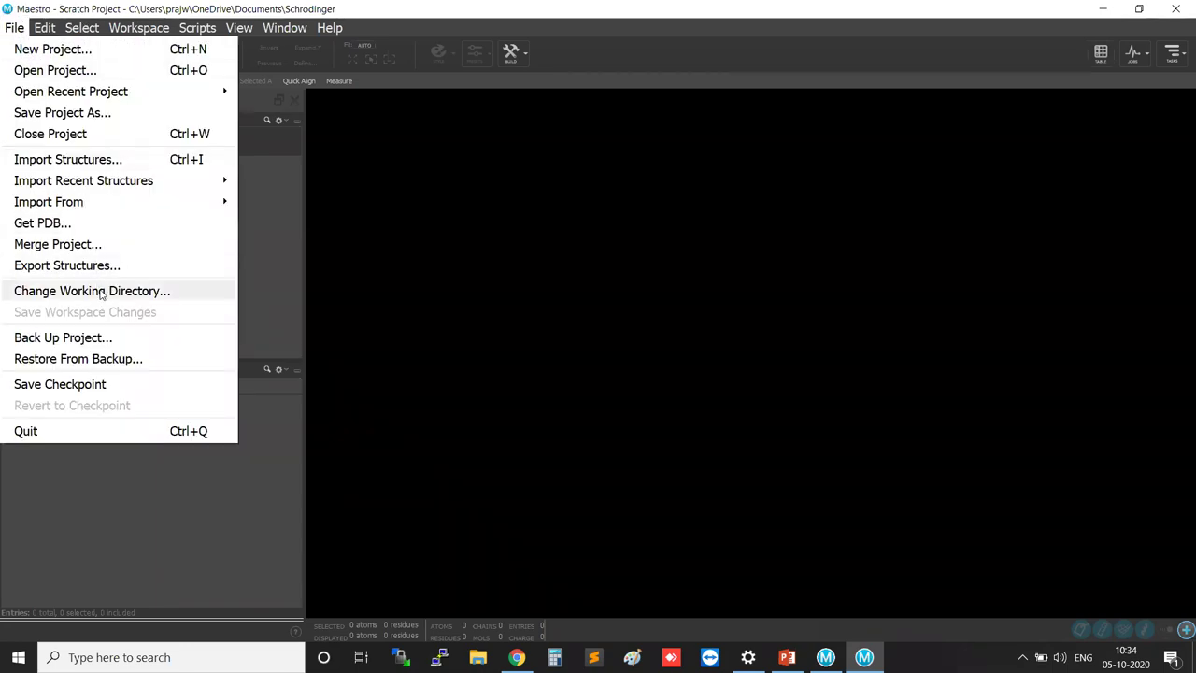
left_click(183, 295)
left_click(183, 295)
left_click(183, 296)
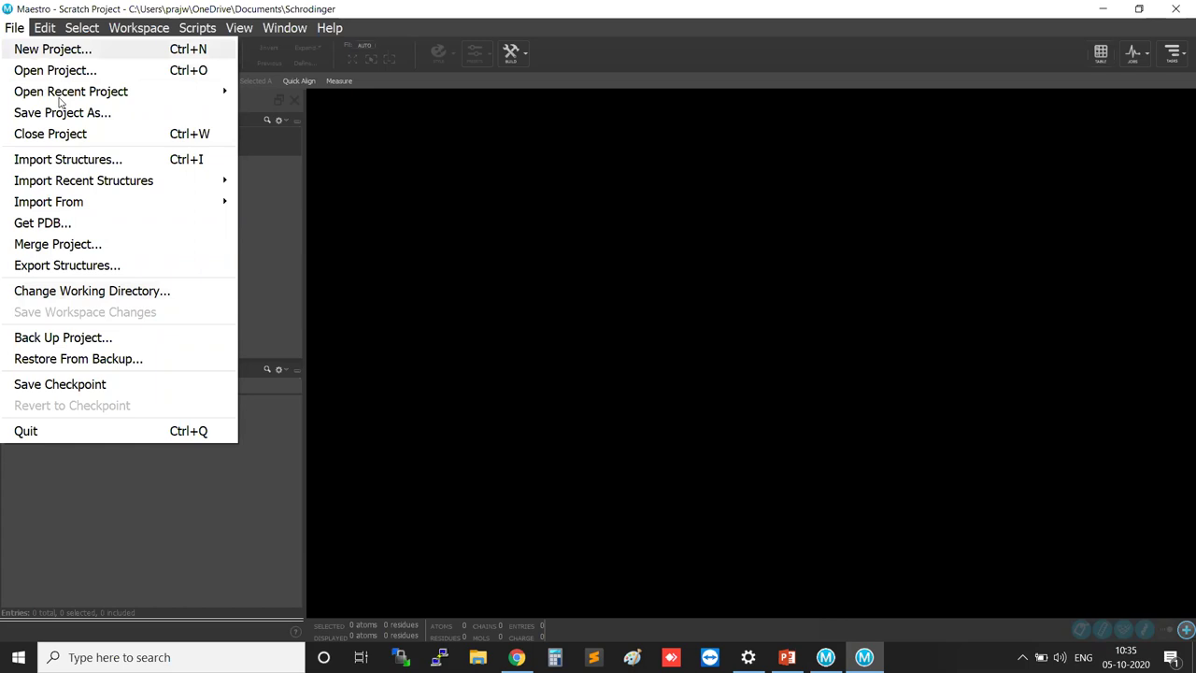
left_click(198, 291)
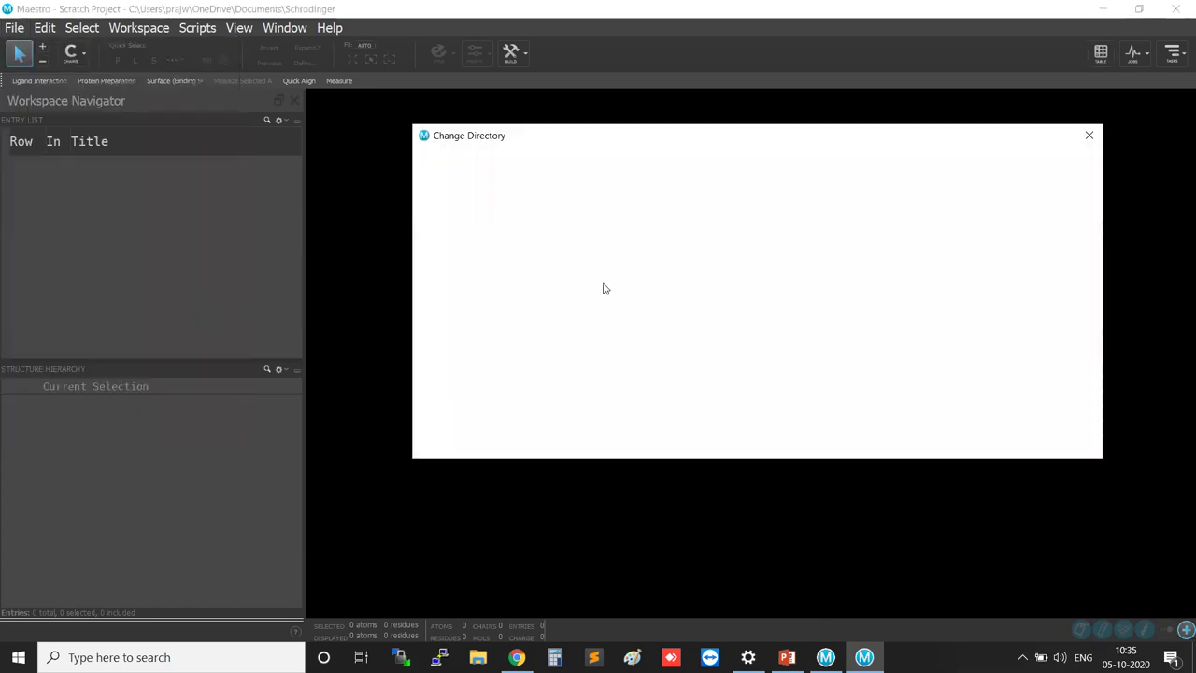
left_click(452, 217)
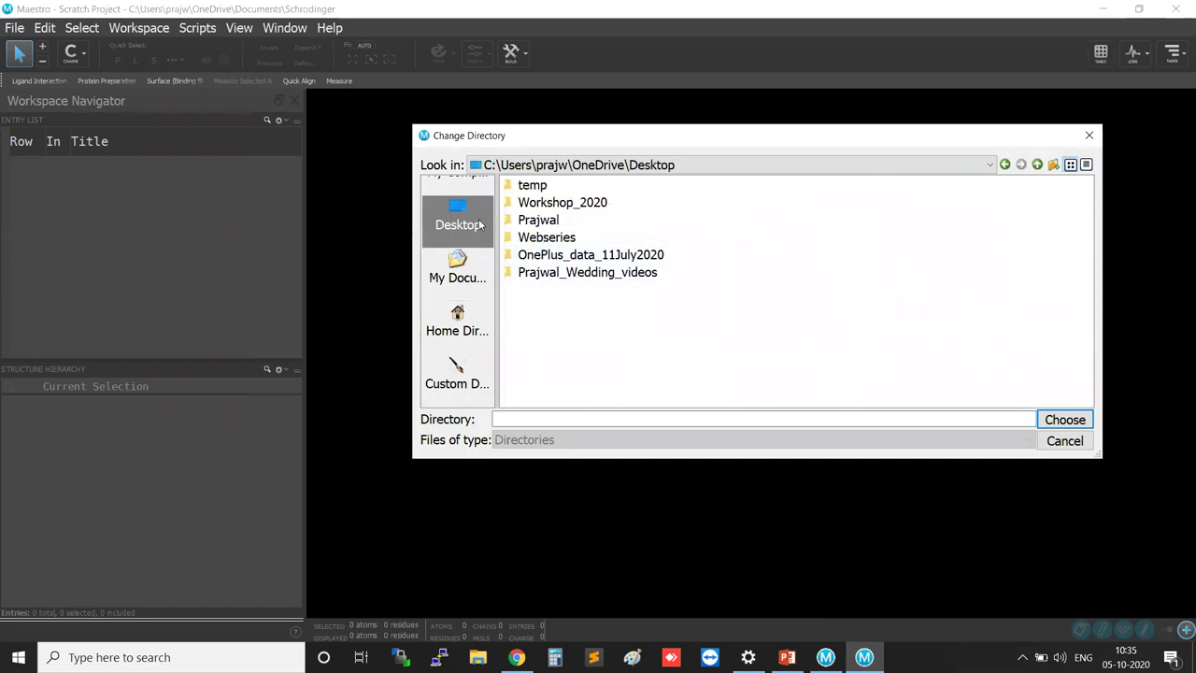
left_click(1051, 166)
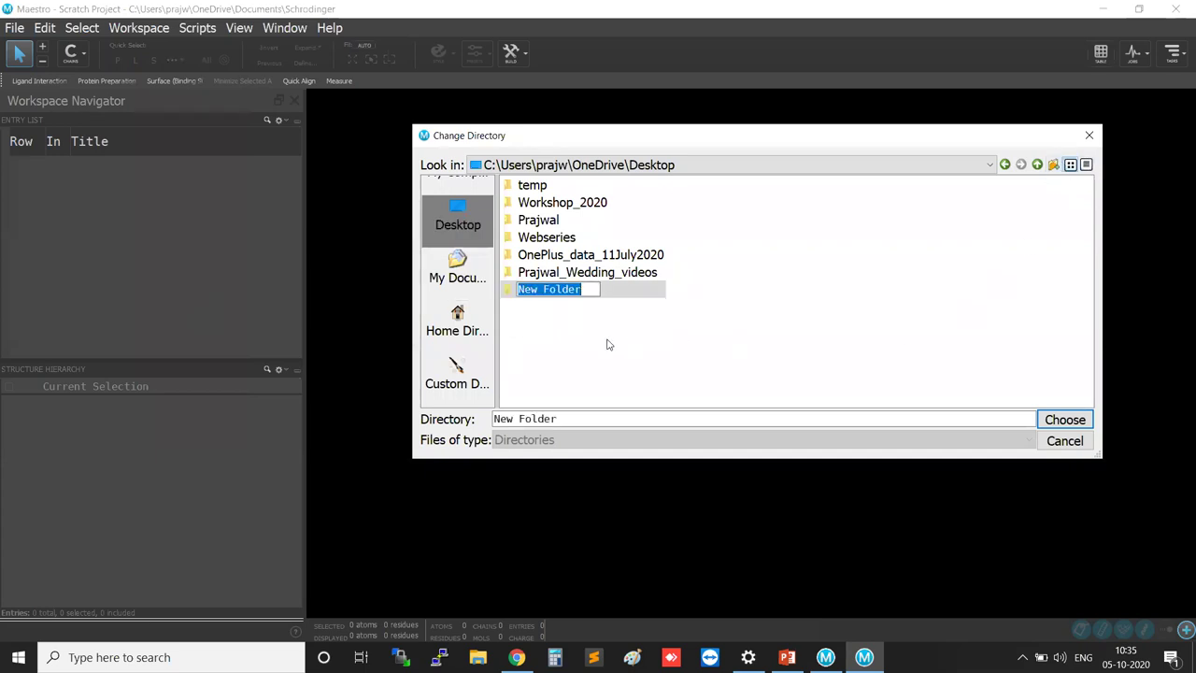
type("Pro")
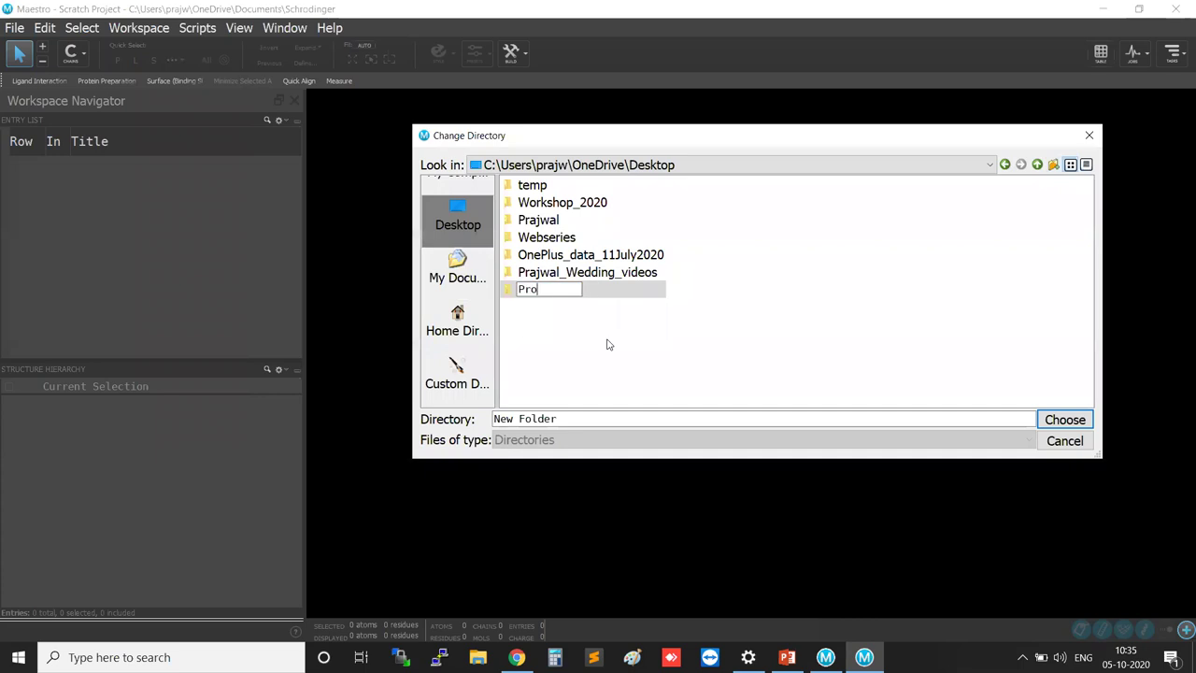
type("ject_CADD")
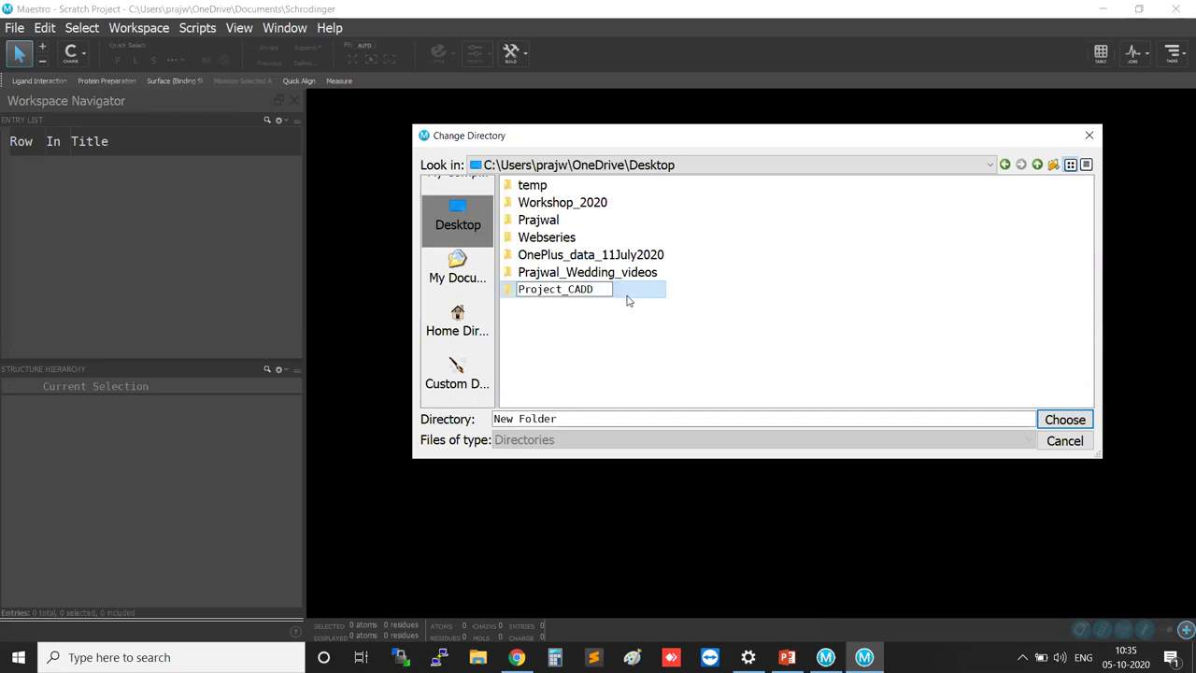
key("Return")
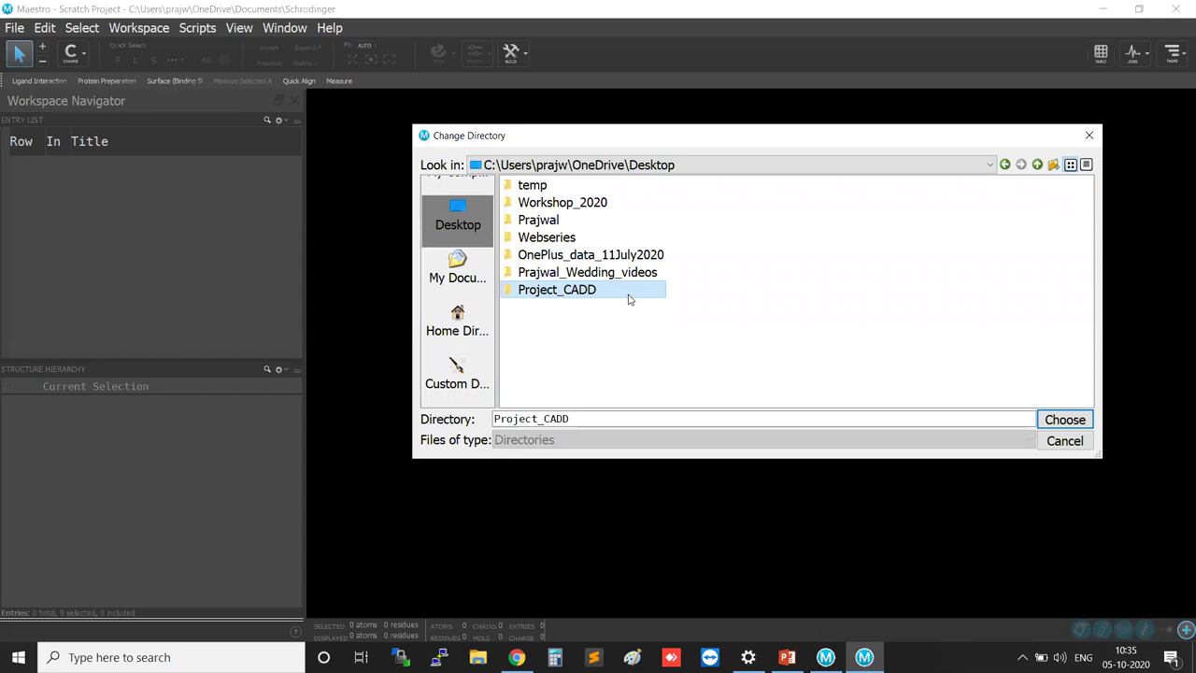
Step: Choose the Project_CADD folder as the working directory
left_click(1054, 423)
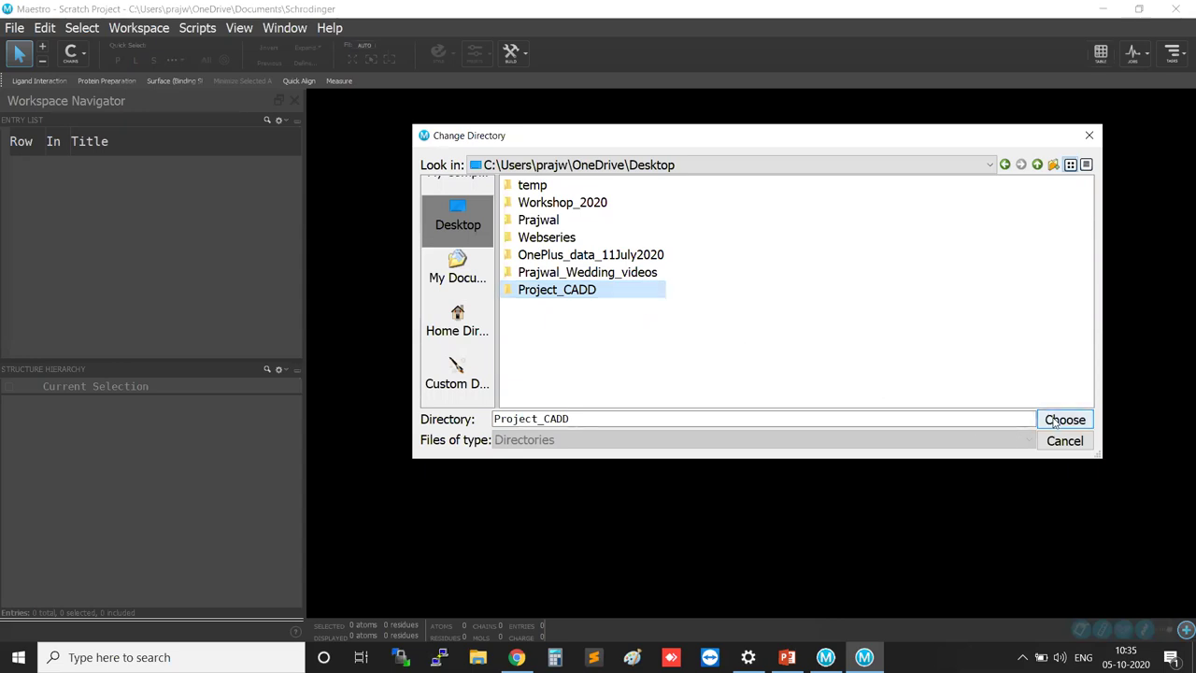
left_click(1053, 422)
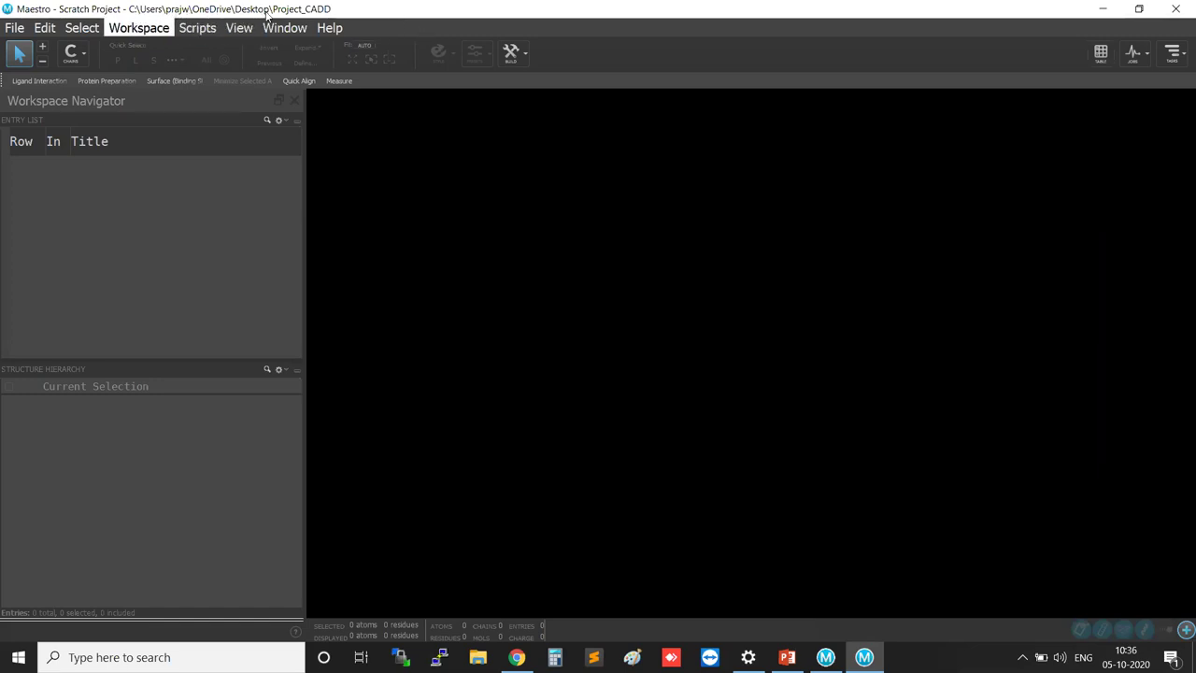
left_click(354, 13)
left_click(369, 161)
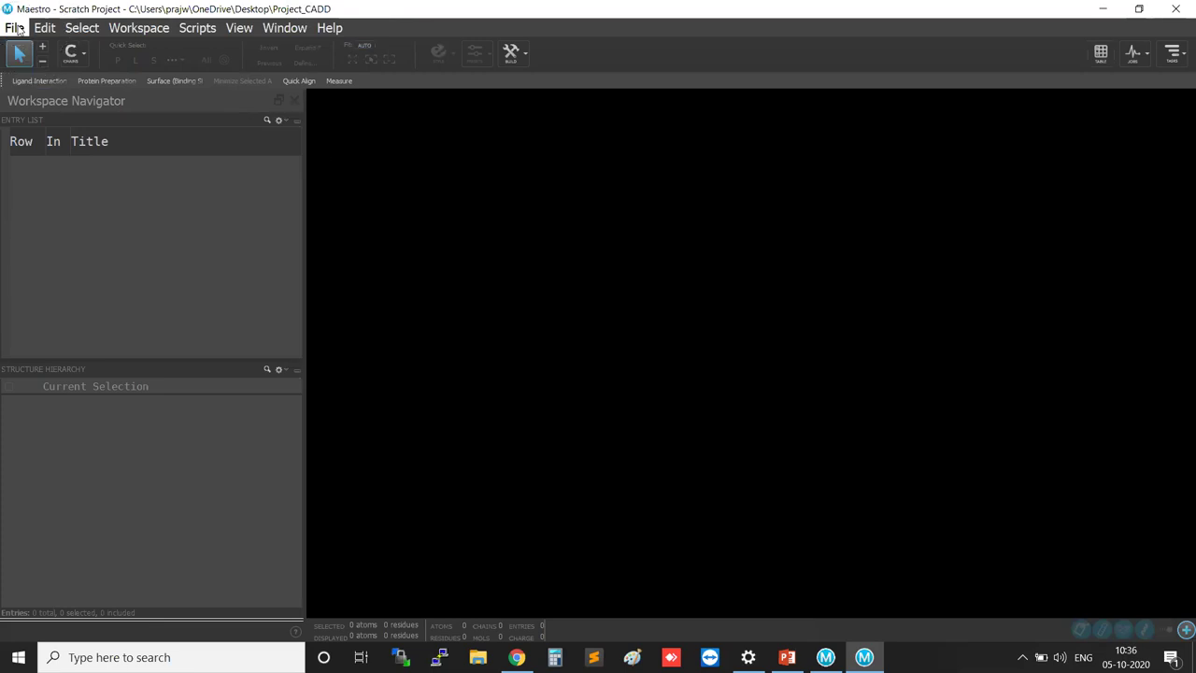
Step: Save the scratch project as a Maestro project named Maestro_vizualization in the Project_CADD folder
left_click(18, 29)
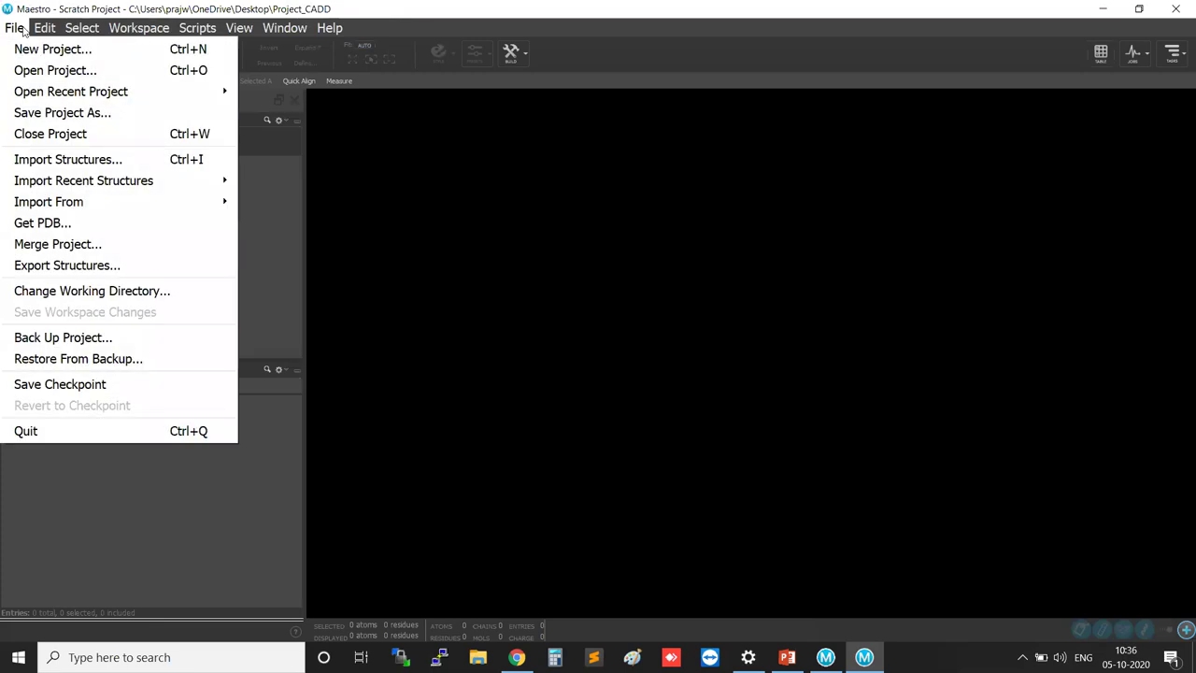
left_click(115, 113)
left_click(115, 113)
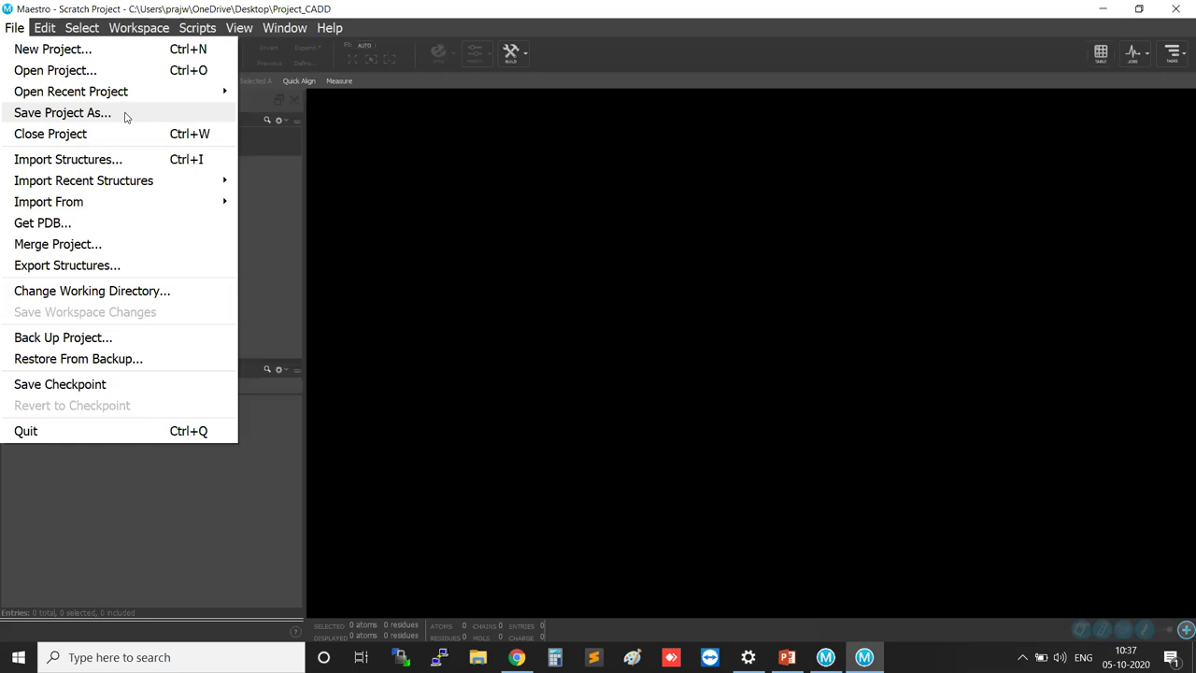
left_click(126, 114)
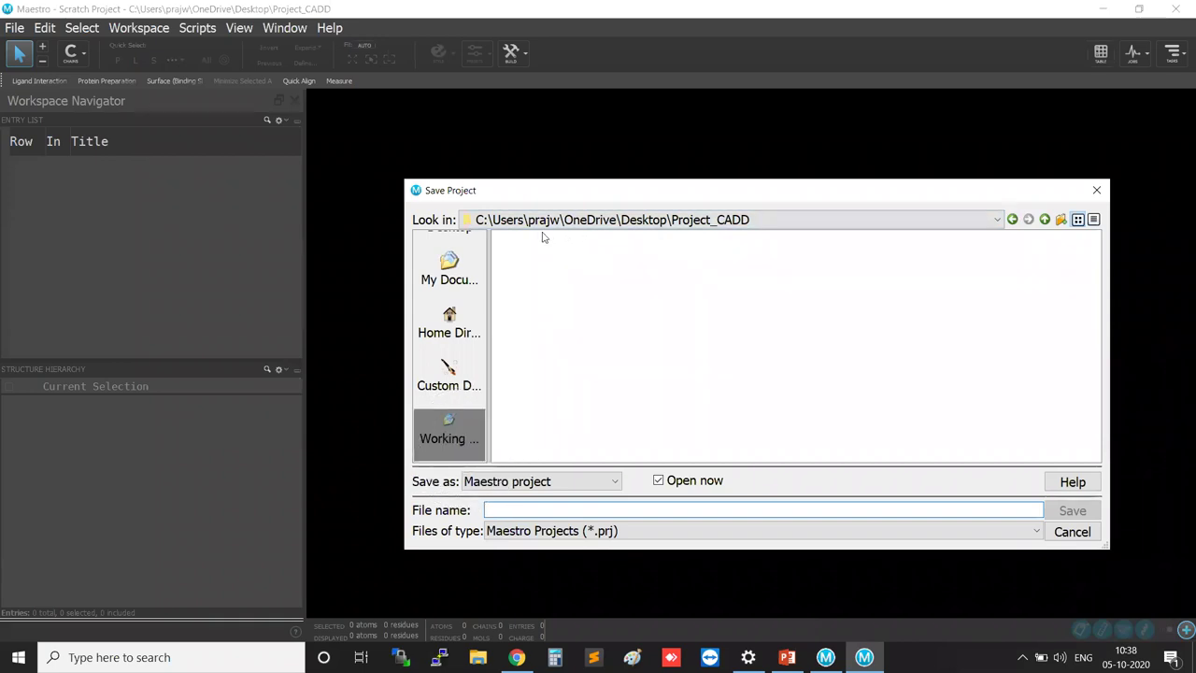
left_click(747, 224)
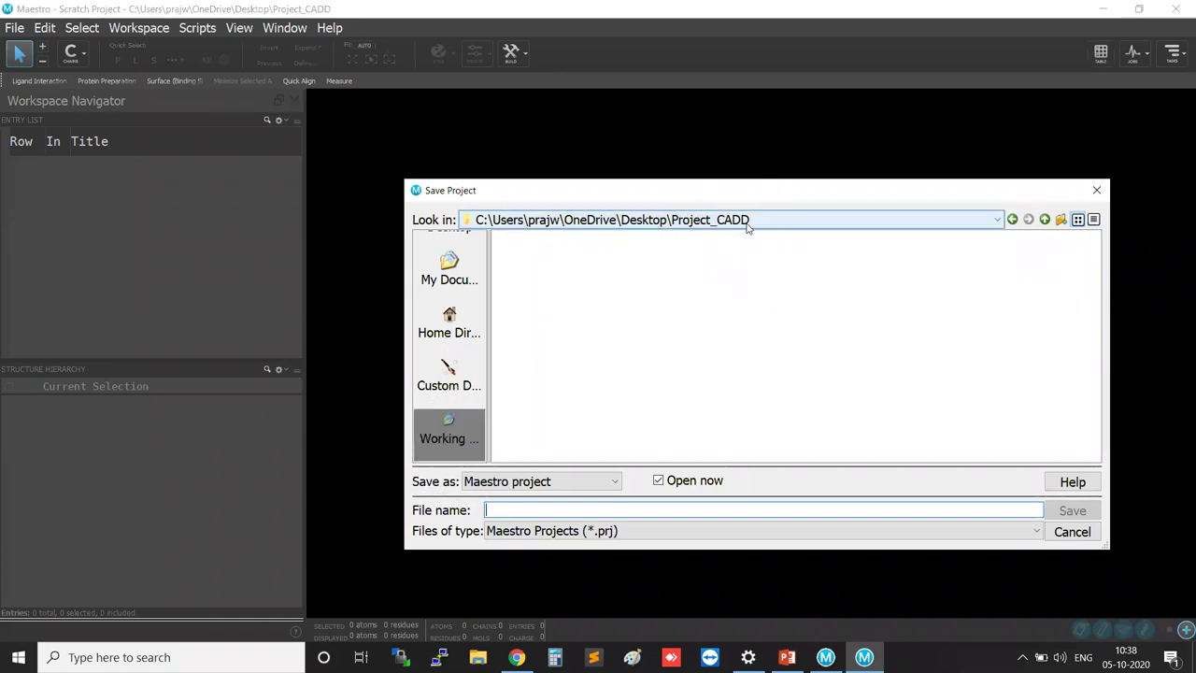
left_click(747, 224)
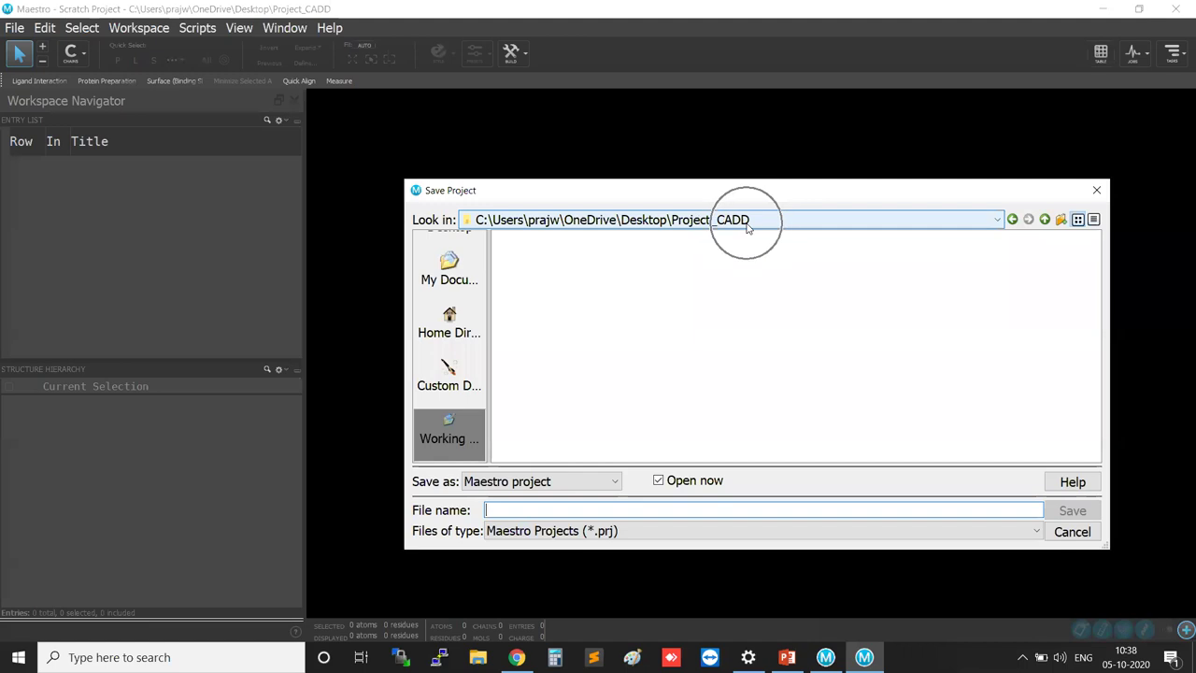
left_click(602, 511)
type("Maestro_vizualization")
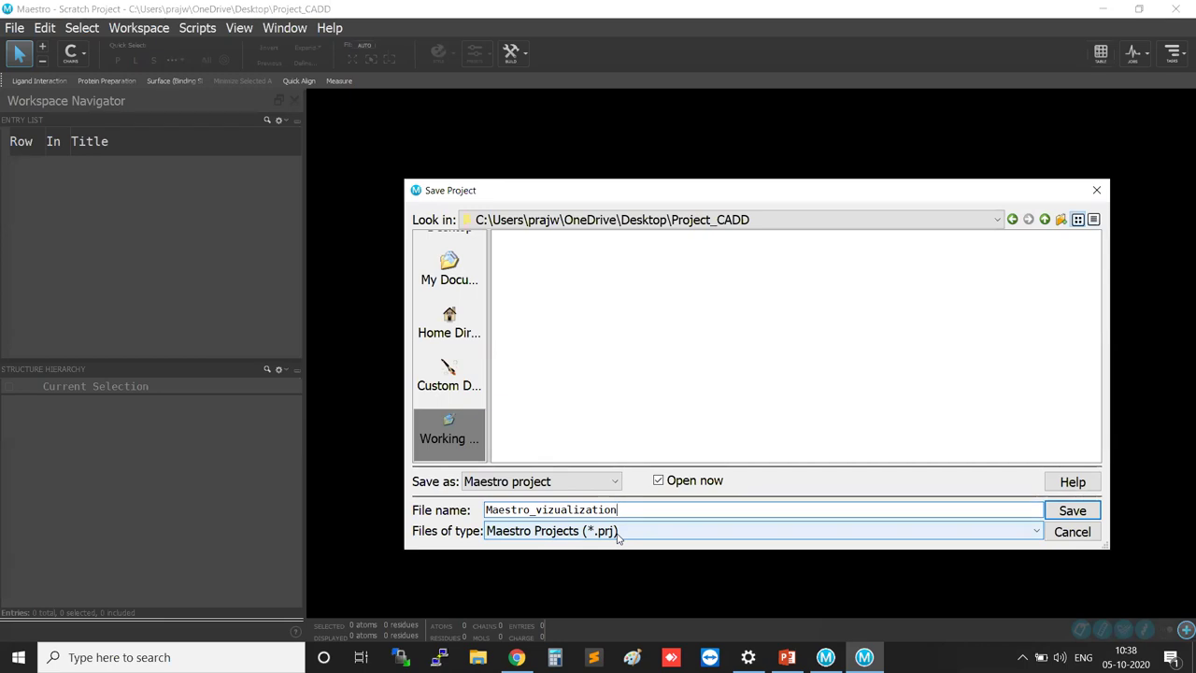
left_click(632, 511)
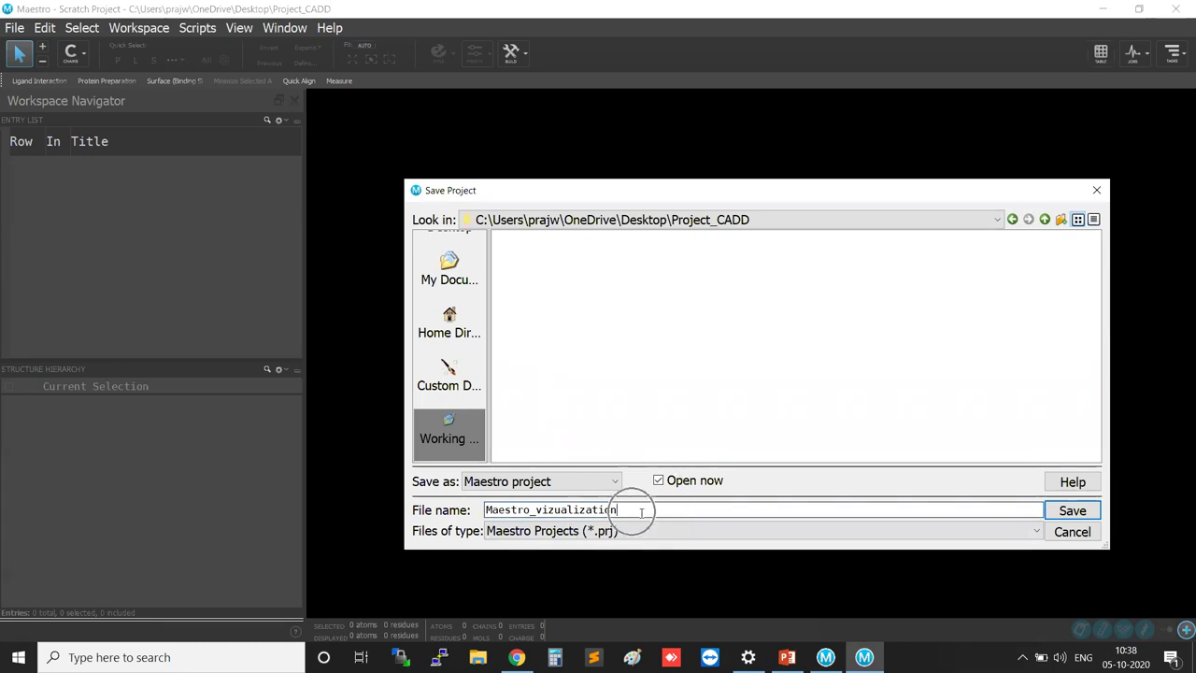
left_click(1067, 511)
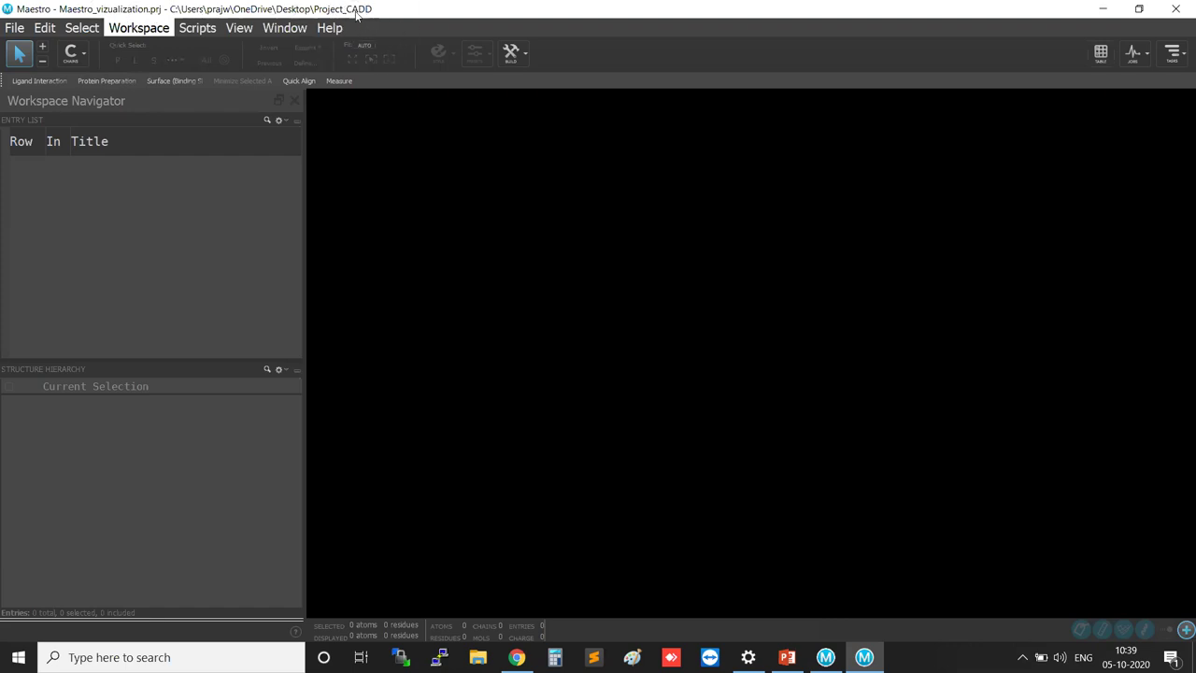
left_click(16, 31)
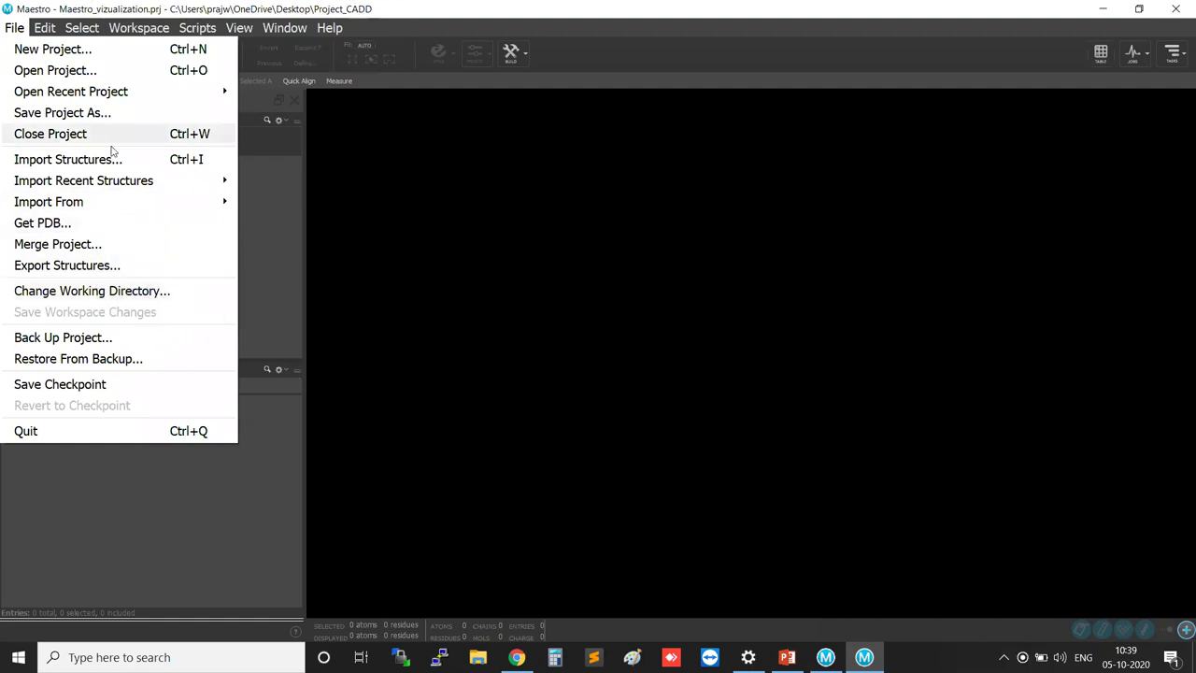
left_click(84, 113)
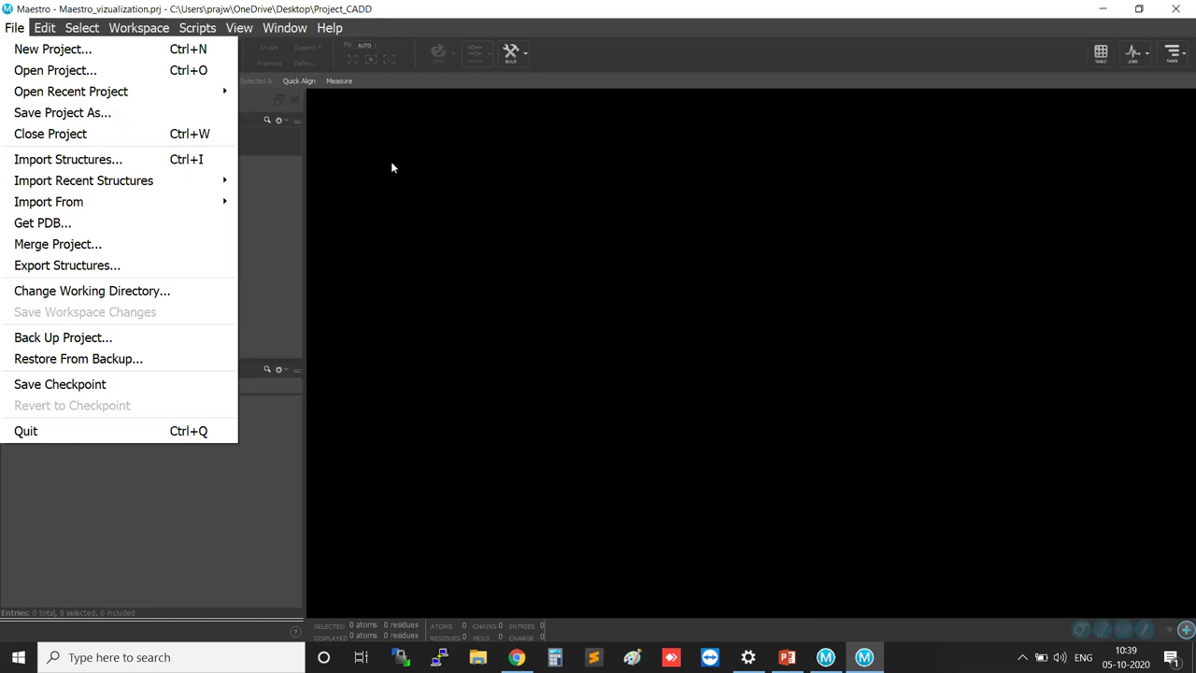
Step: Set the workspace selection level to Atoms
left_click(261, 234)
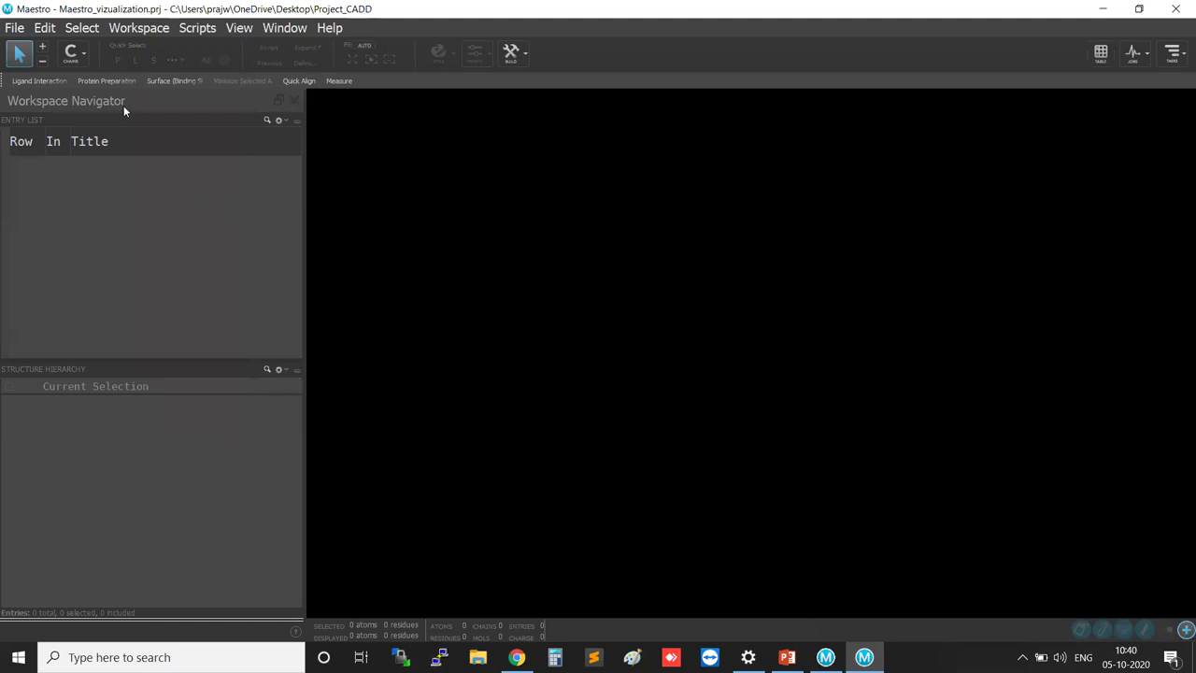
left_click(80, 54)
left_click(86, 77)
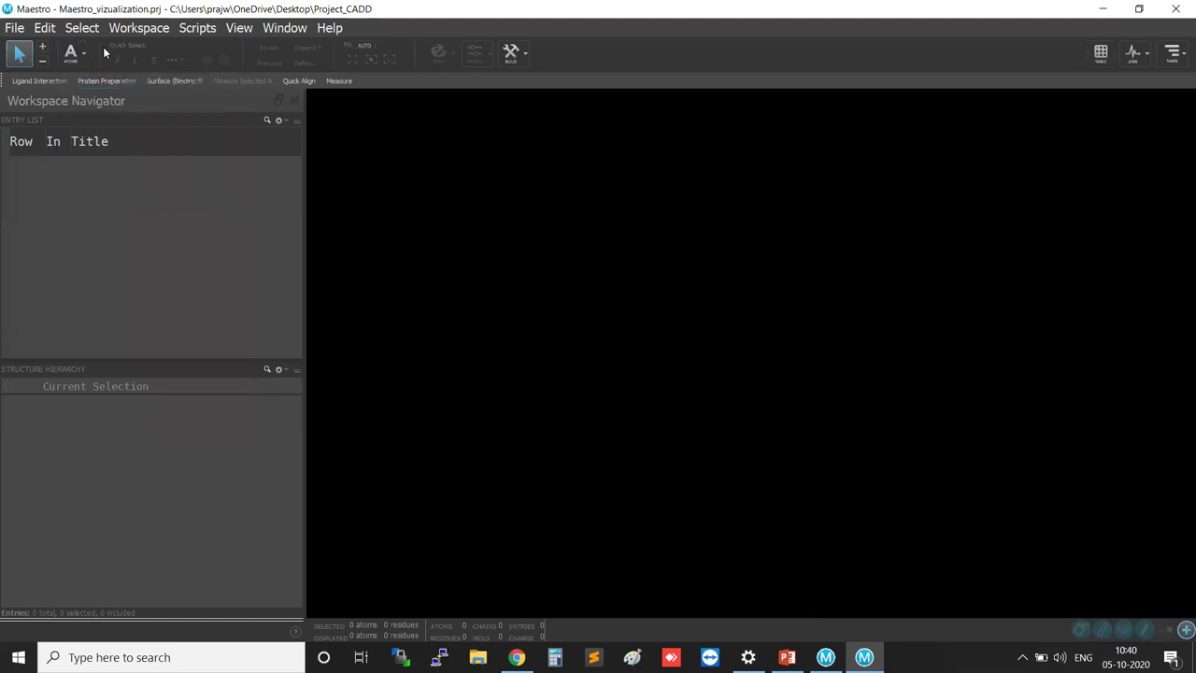
Step: Open the 2D Sketcher and enlarge its window
left_click(46, 30)
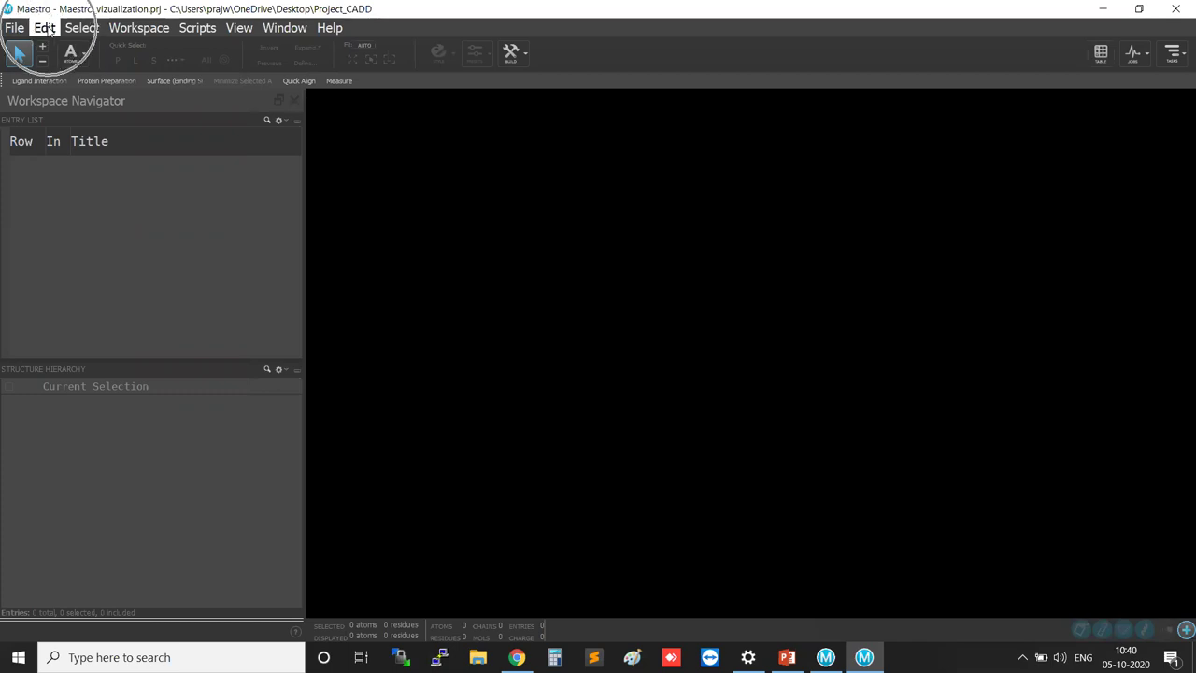
left_click(47, 30)
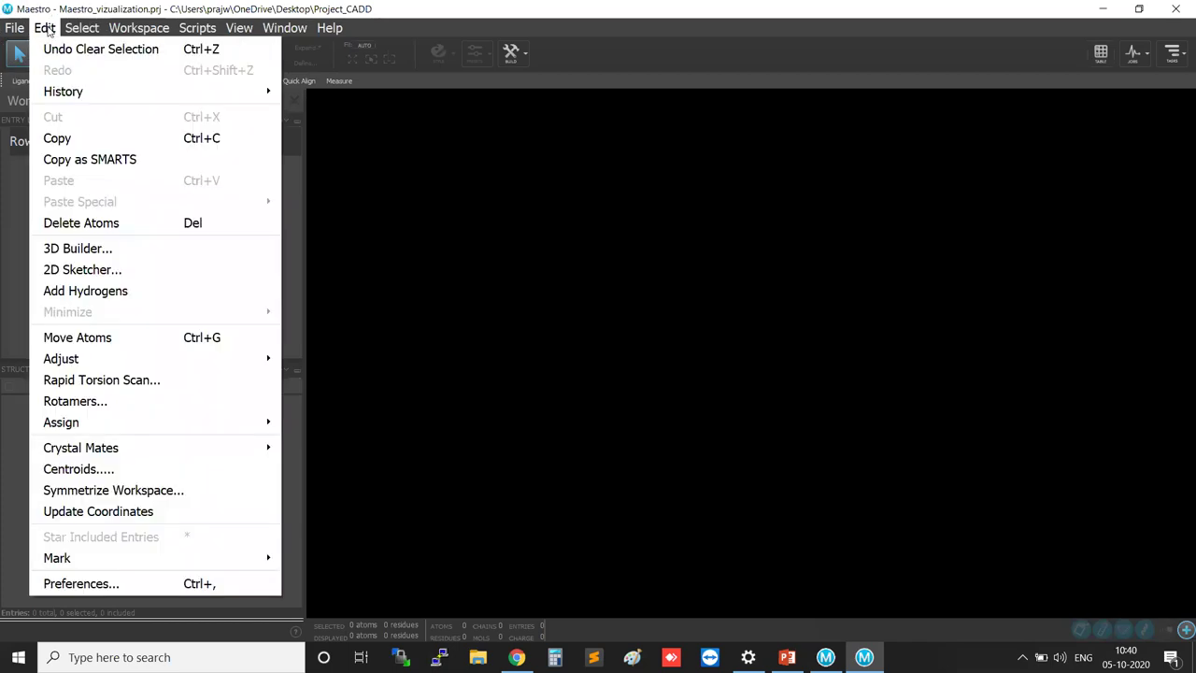
left_click(112, 269)
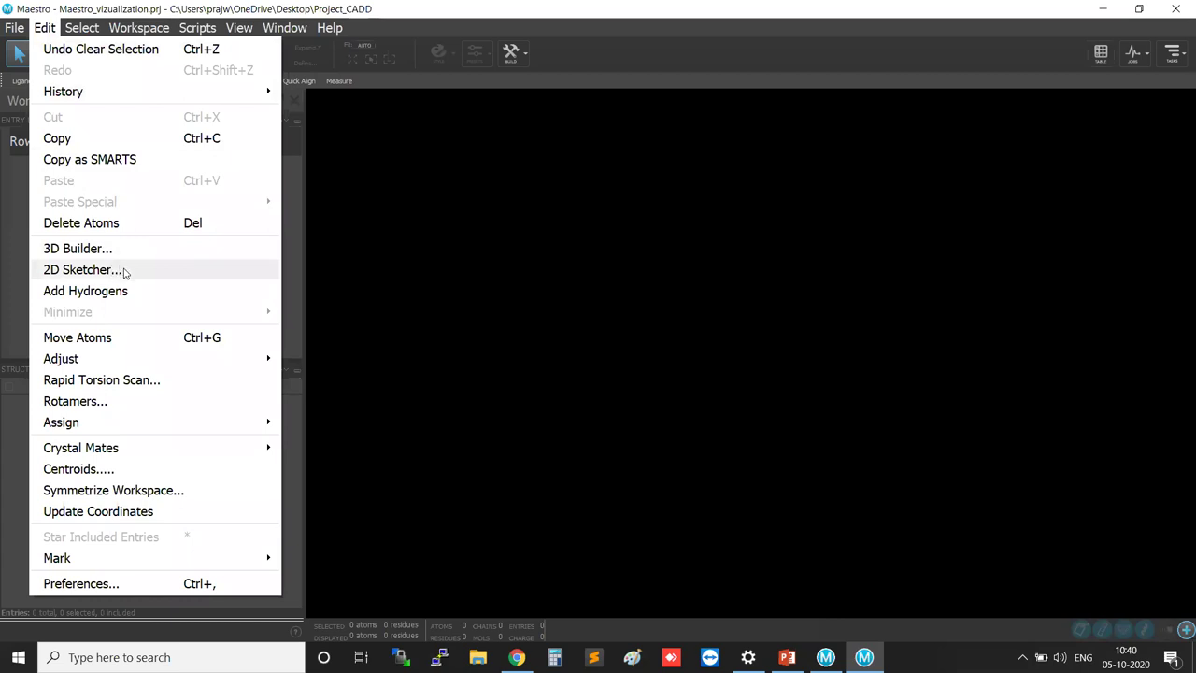
left_click(124, 271)
left_click(125, 271)
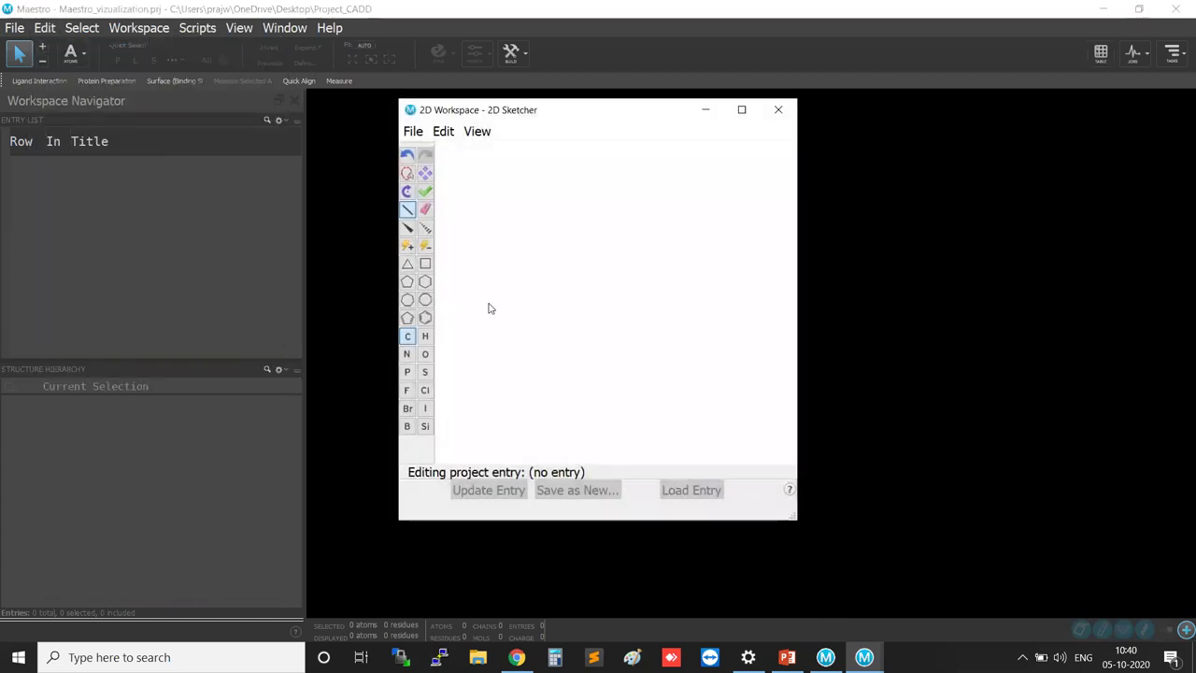
left_click_drag(635, 112, 622, 115)
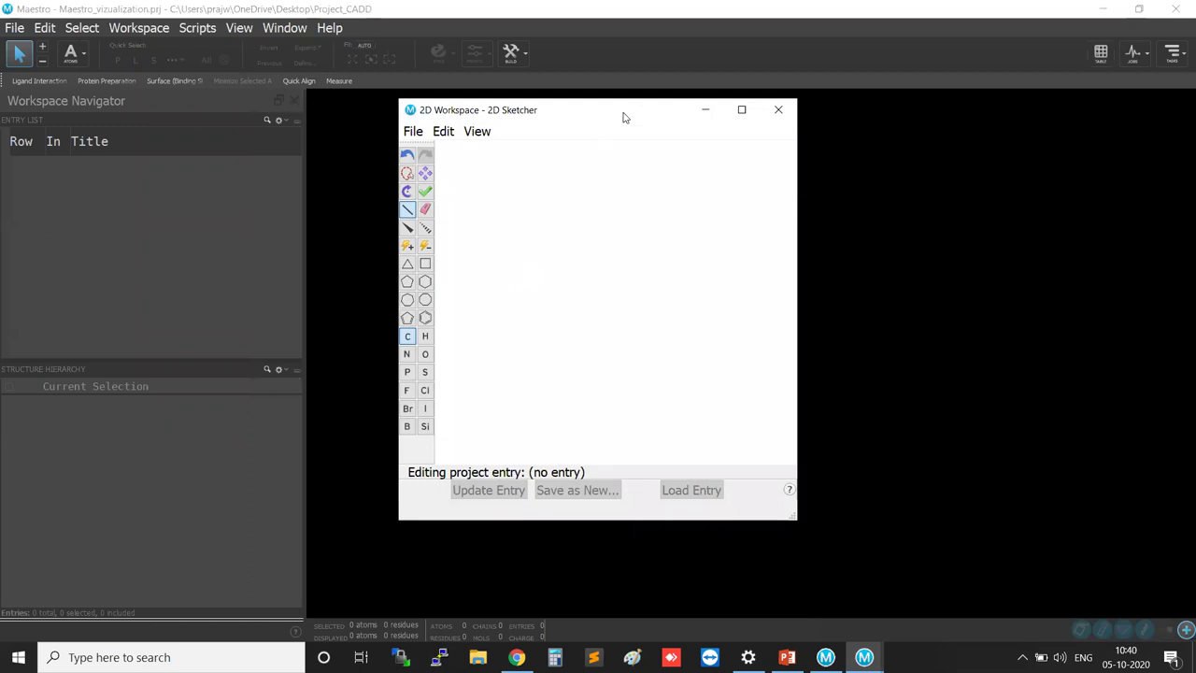
left_click_drag(783, 209, 973, 215)
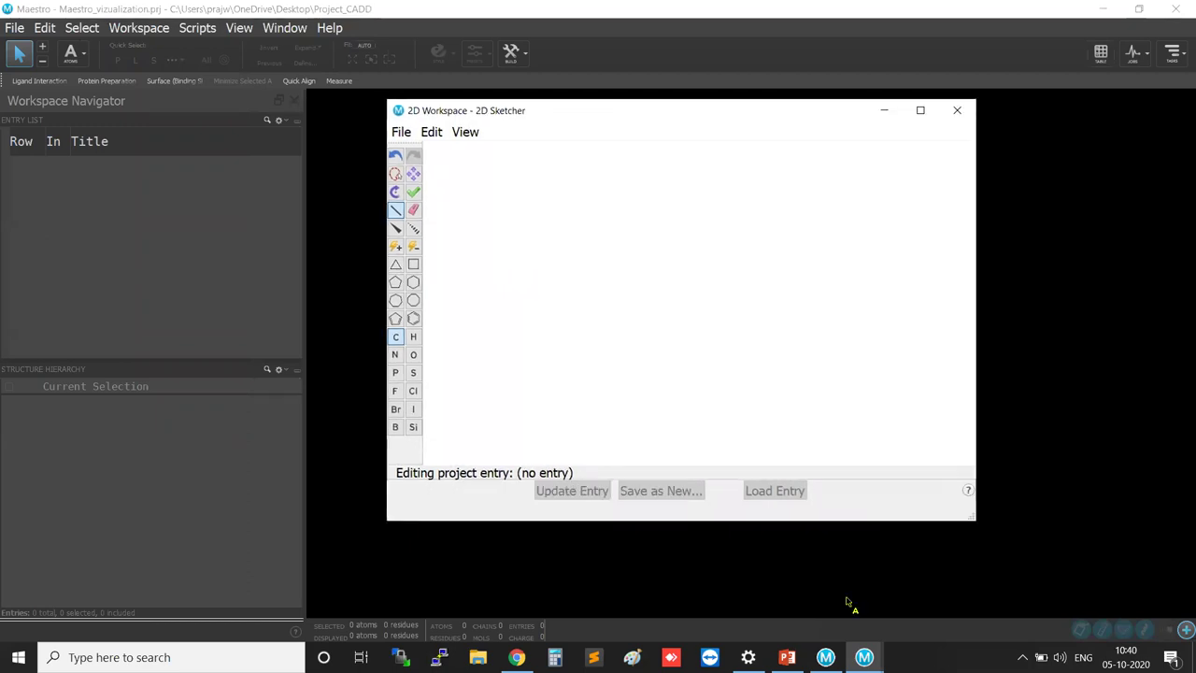
left_click_drag(838, 528, 838, 618)
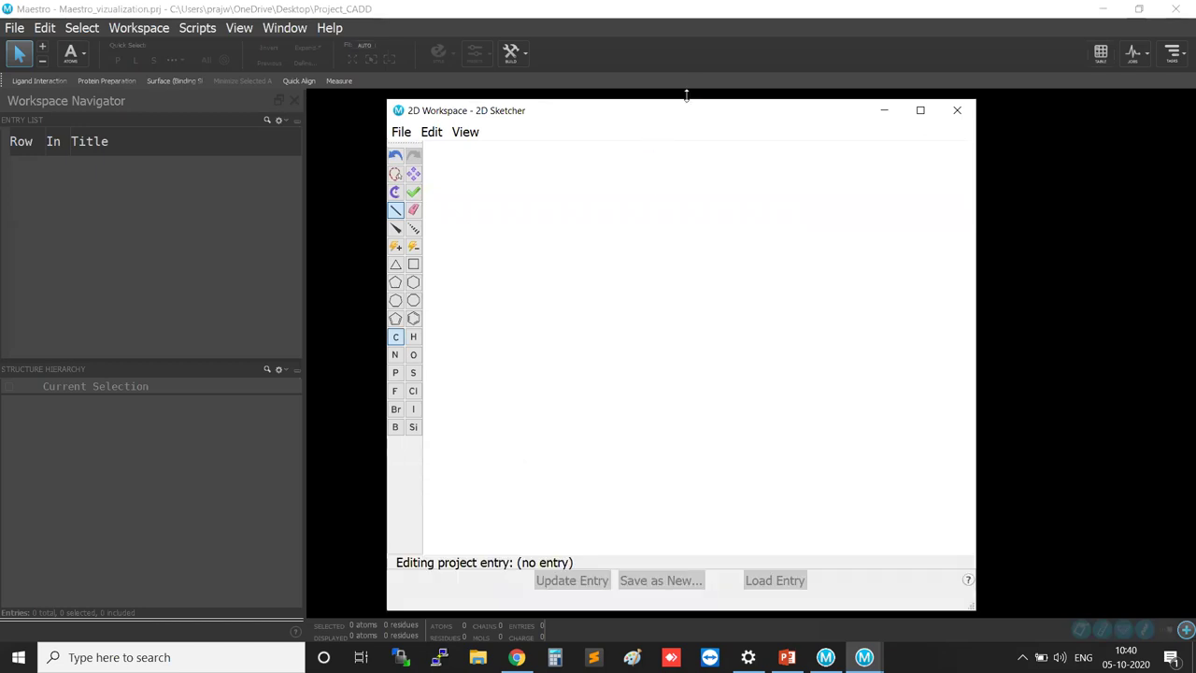
left_click_drag(687, 95, 687, 88)
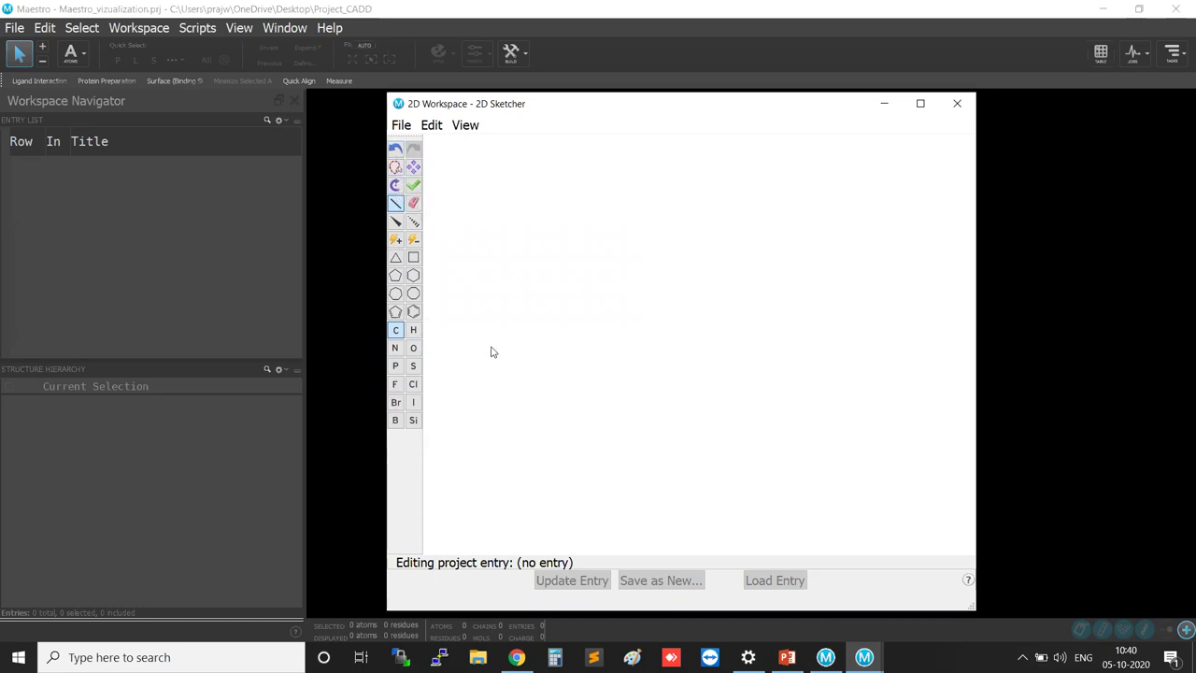
Step: Draw a benzene ring on the sketch canvas and attach a single-bond substituent to its lowest atom
left_click(415, 314)
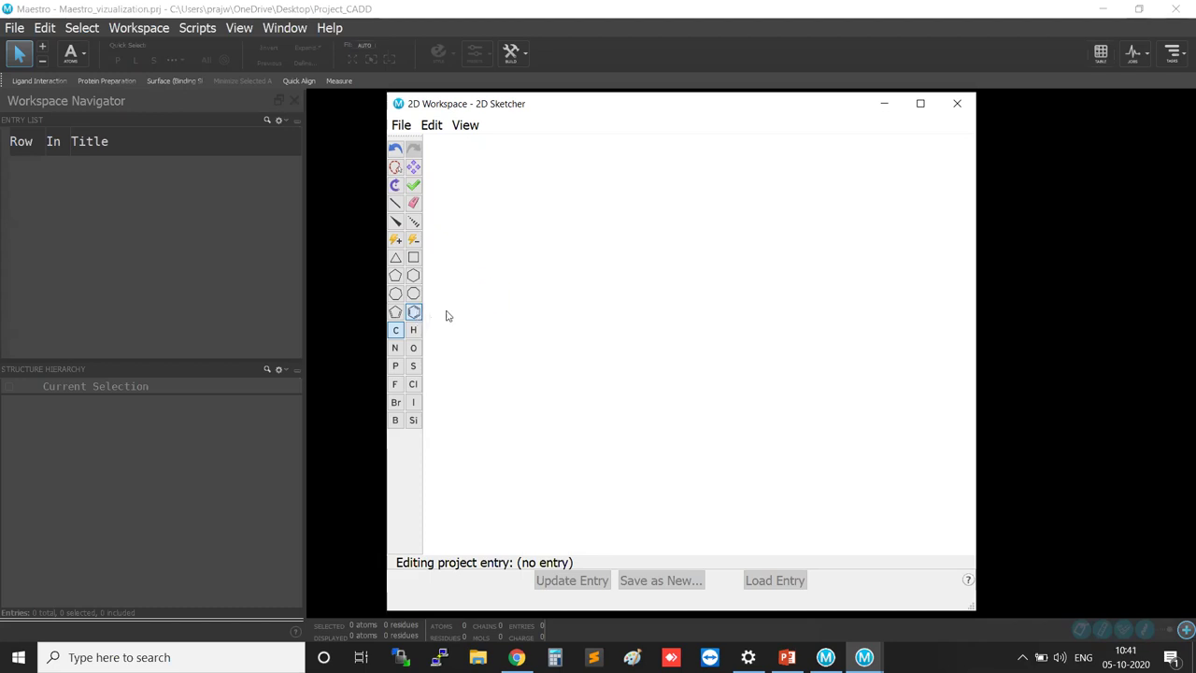
left_click(658, 323)
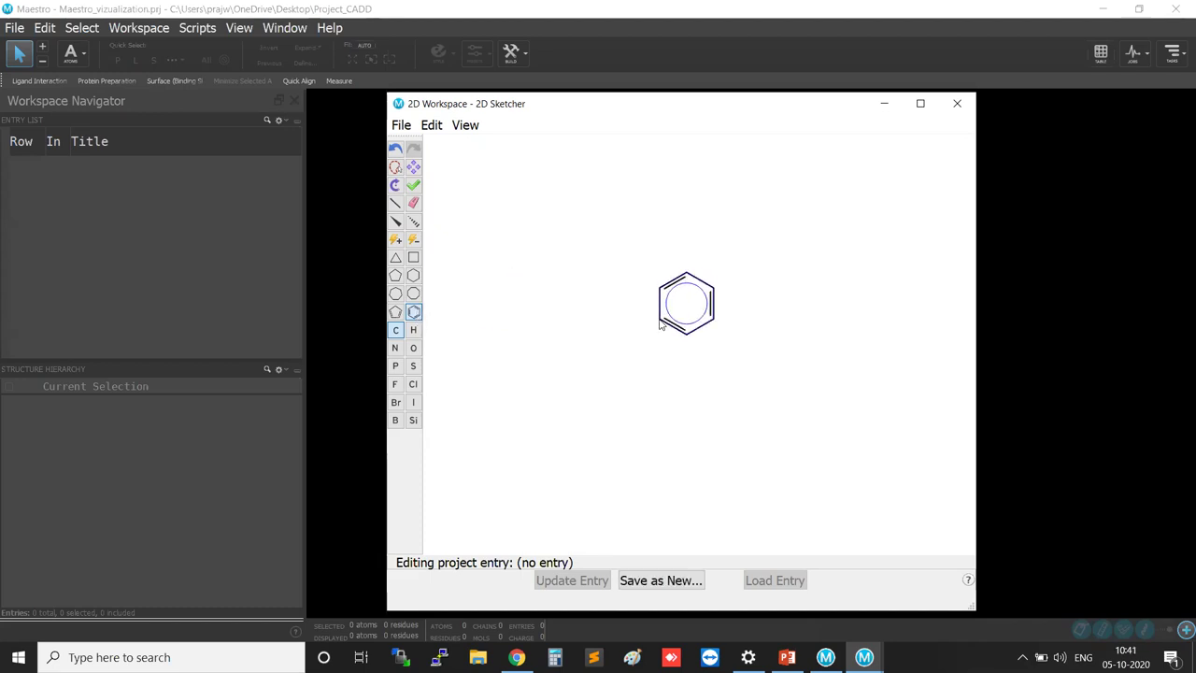
left_click(396, 203)
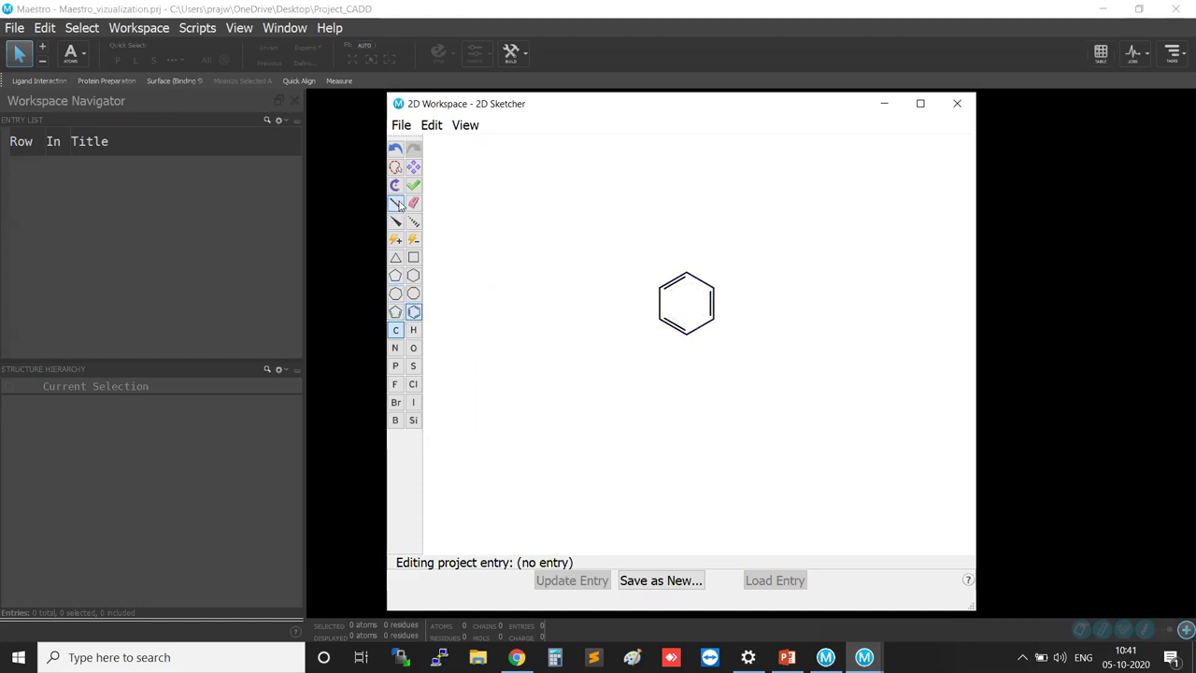
left_click(688, 333)
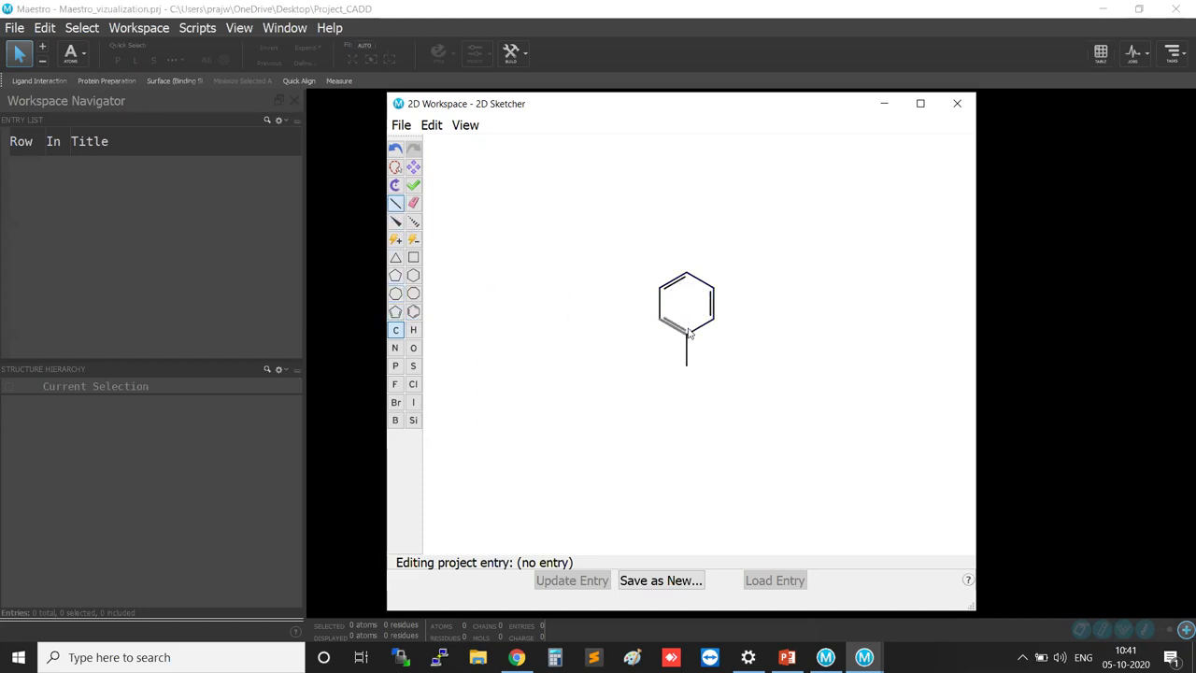
Step: Grow a branched carbon chain from the ring's topmost atom and make the bond to its upper terminal carbon double
left_click(686, 274)
left_click(688, 242)
left_click(714, 228)
left_click(714, 226)
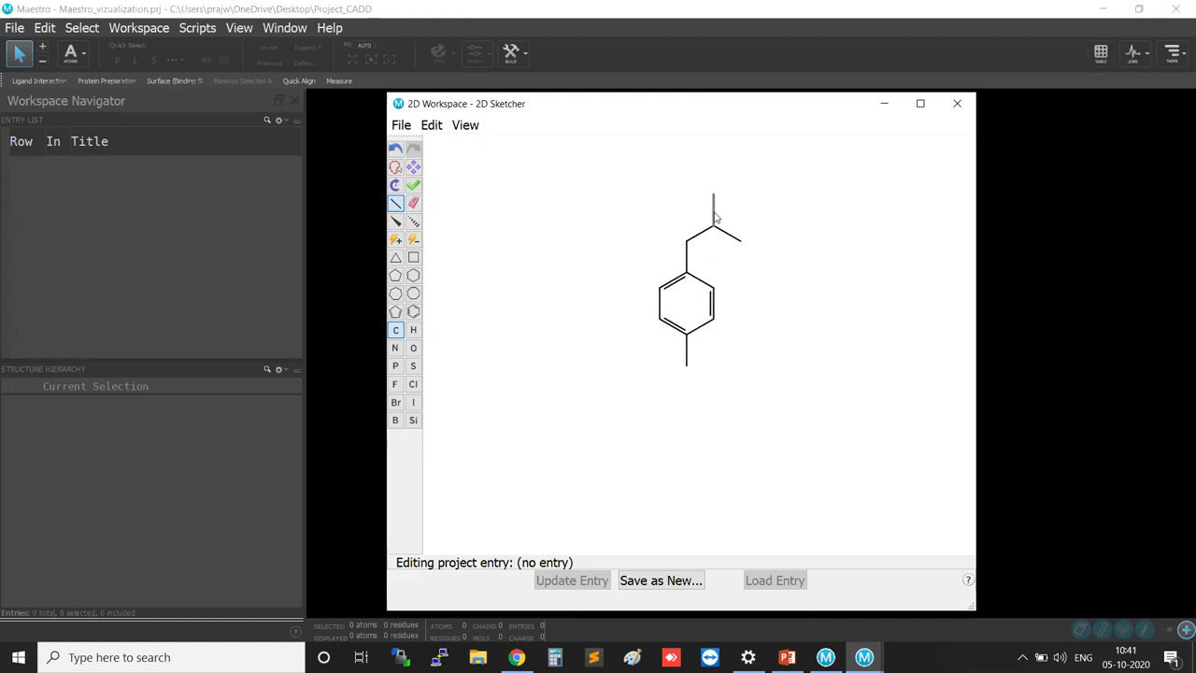
left_click(714, 207)
left_click(712, 217)
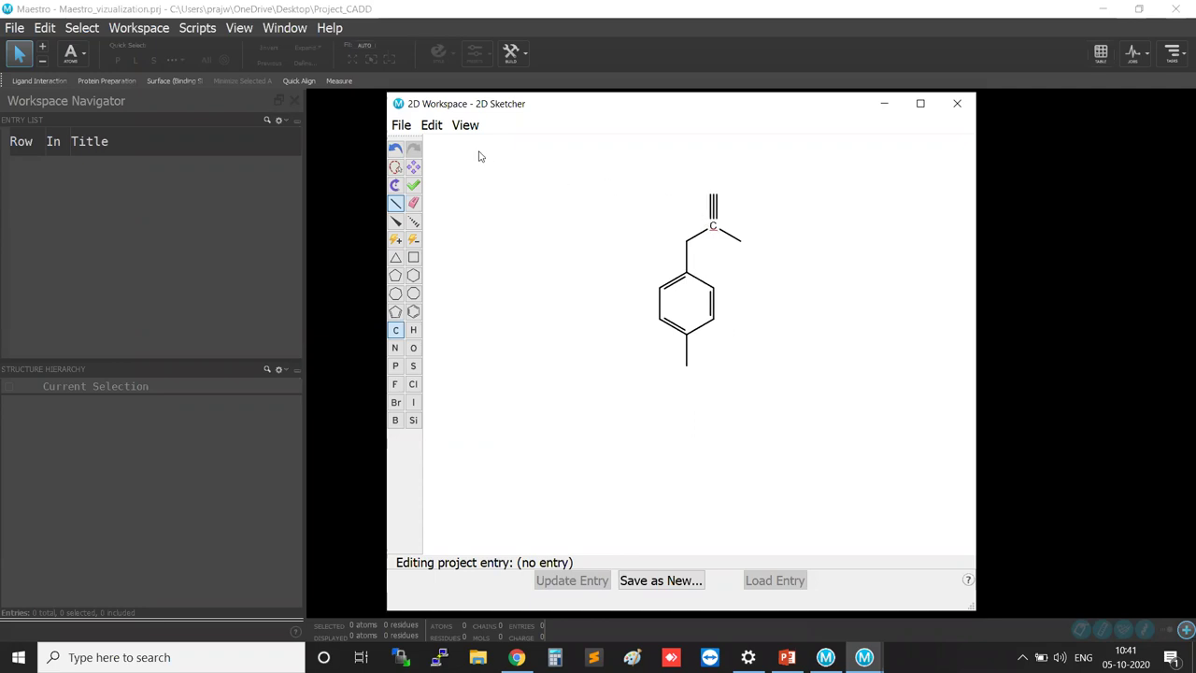
left_click(396, 151)
Step: Change the lower substituent and the double-bonded terminal carbon to oxygen, and the chain atom attached to the ring to nitrogen
left_click(414, 349)
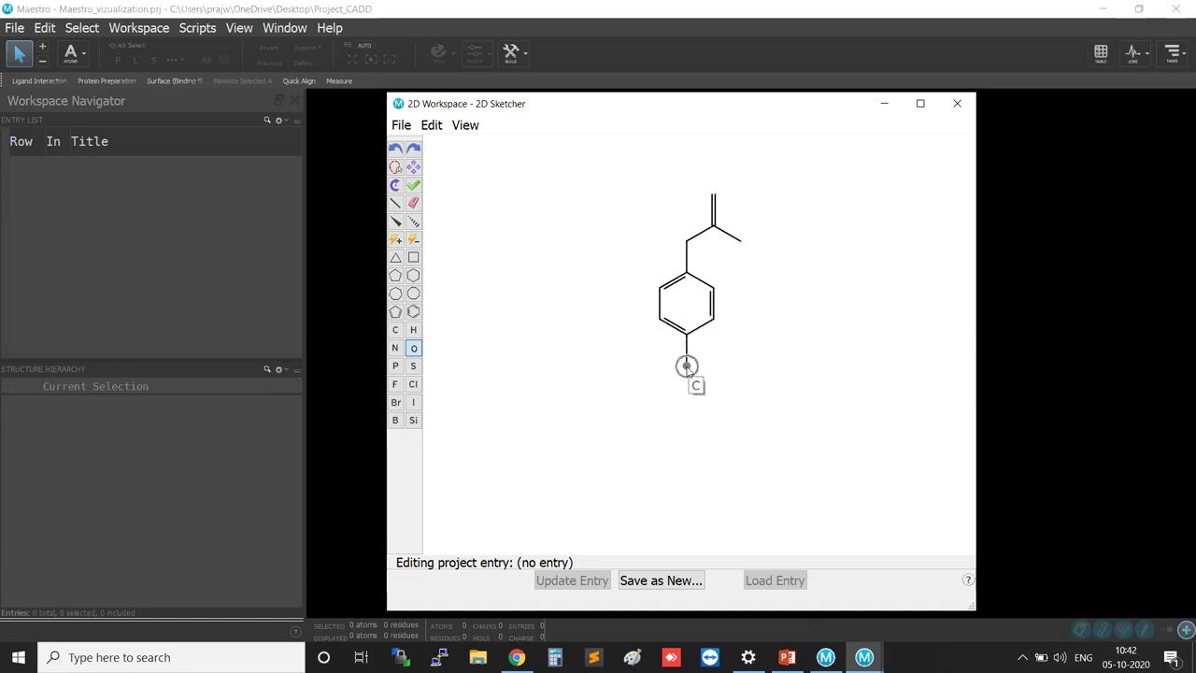
left_click(687, 368)
left_click(395, 347)
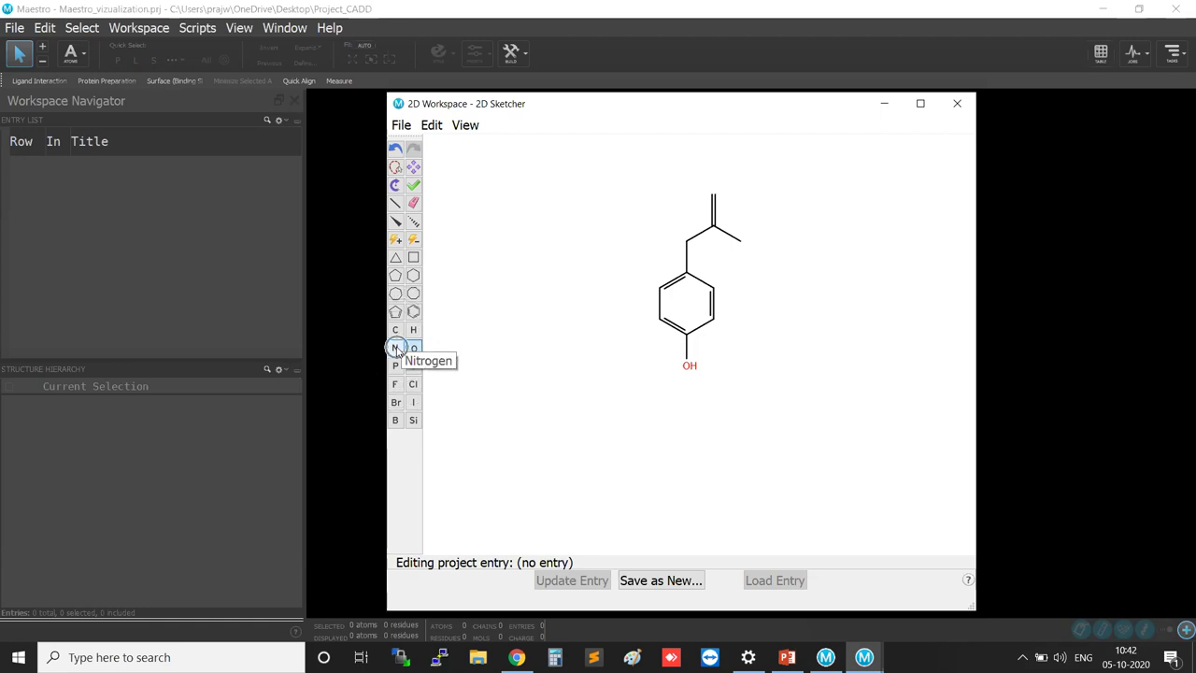
left_click(687, 243)
left_click(688, 243)
left_click(687, 243)
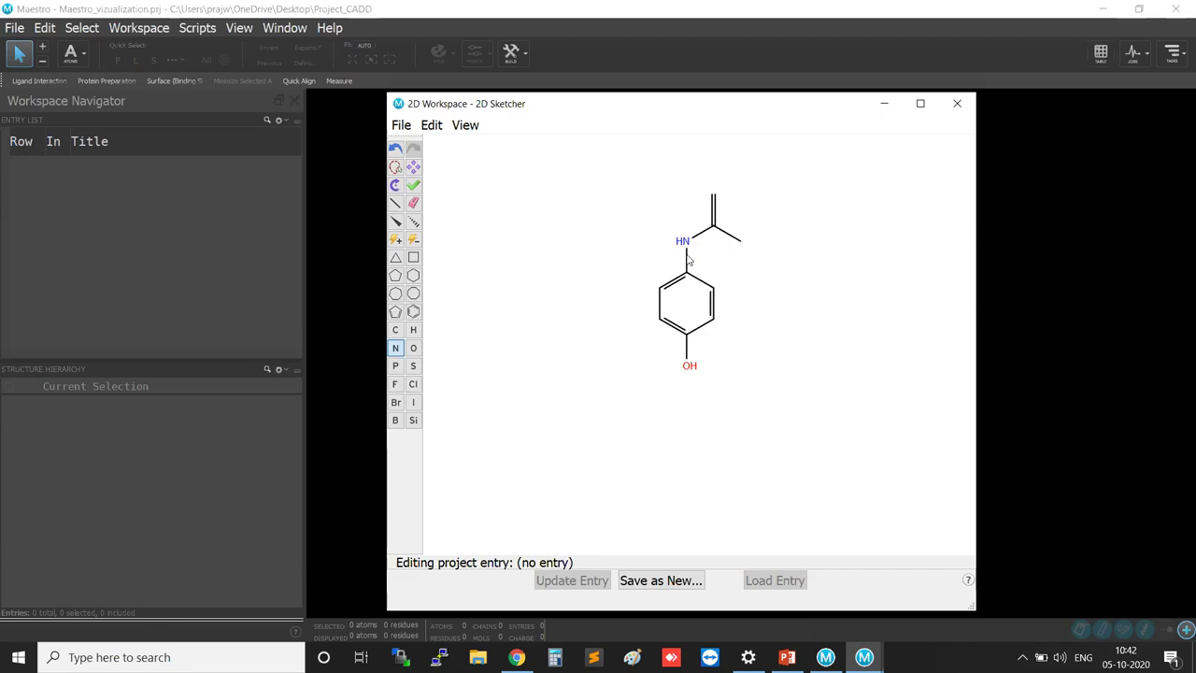
left_click(413, 347)
Step: Lasso-select the whole sketched molecule and clear the selection
left_click(396, 169)
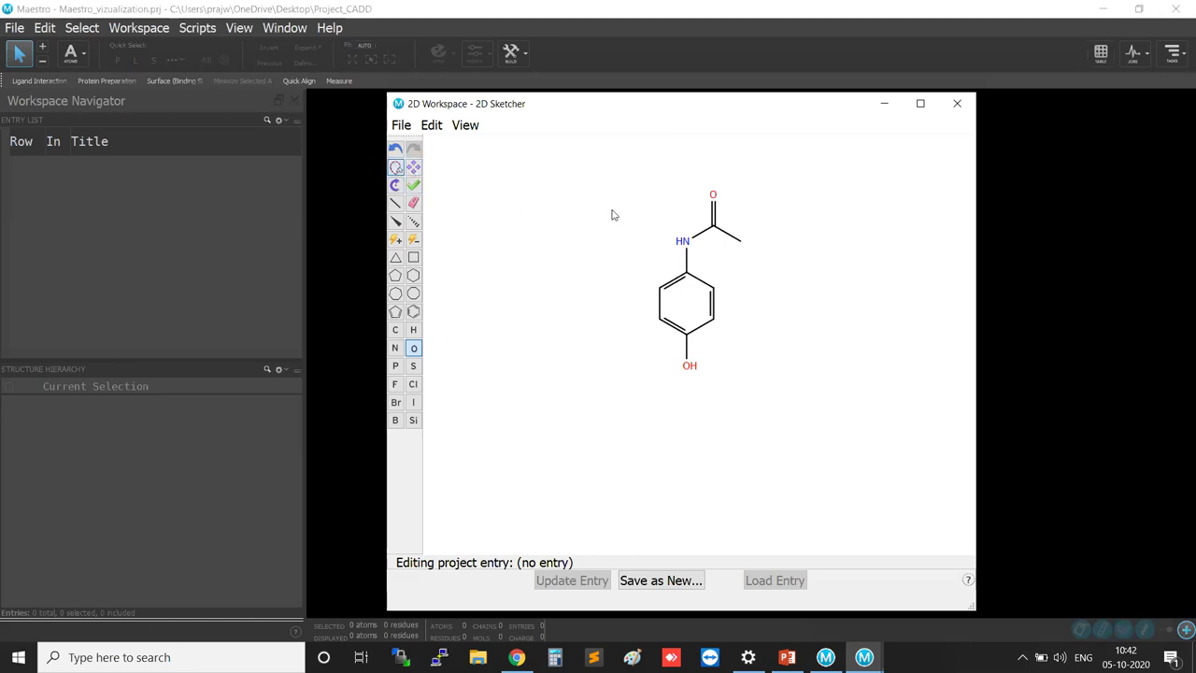
mouse_move(623, 182)
left_mouse_down()
mouse_move(675, 151)
mouse_move(773, 197)
mouse_move(809, 442)
mouse_move(660, 509)
mouse_move(531, 405)
mouse_move(542, 218)
mouse_move(622, 173)
mouse_move(706, 173)
left_mouse_up()
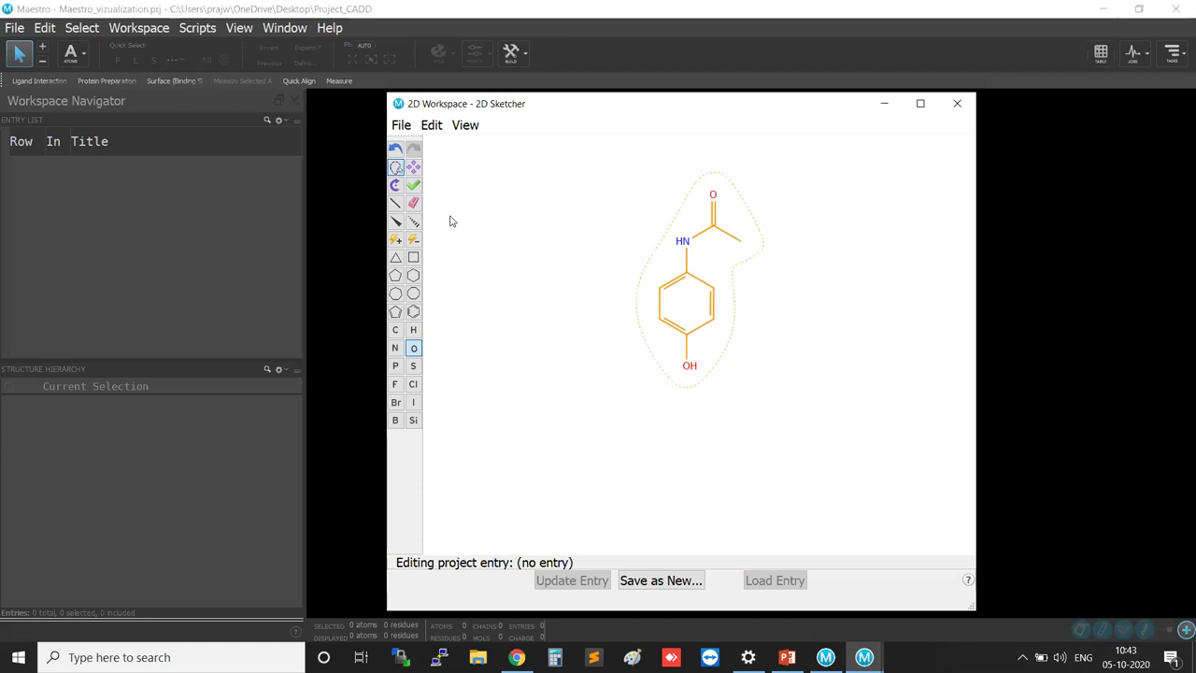
left_click(748, 290)
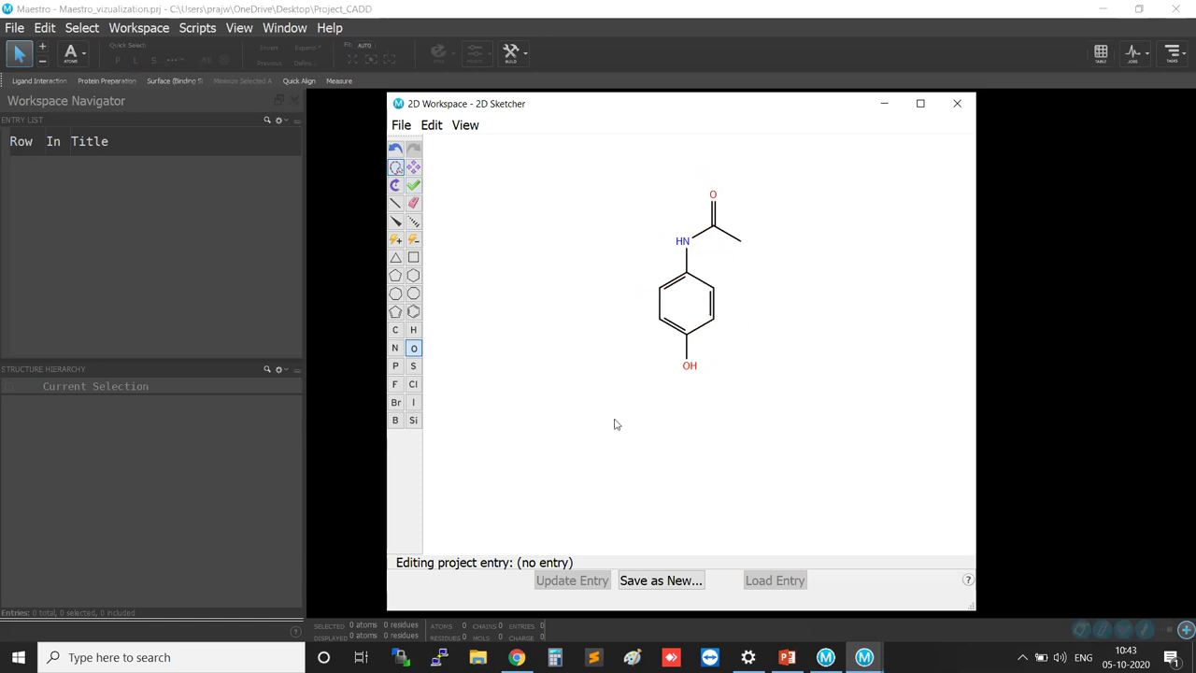
Step: Move the molecule down and right on the sketch canvas, and shift the sketcher window aside to expose the 3D workspace
left_click(414, 169)
mouse_move(727, 303)
left_mouse_down()
mouse_move(811, 314)
mouse_move(681, 328)
mouse_move(705, 333)
mouse_move(496, 302)
mouse_move(651, 374)
mouse_move(700, 323)
left_mouse_up()
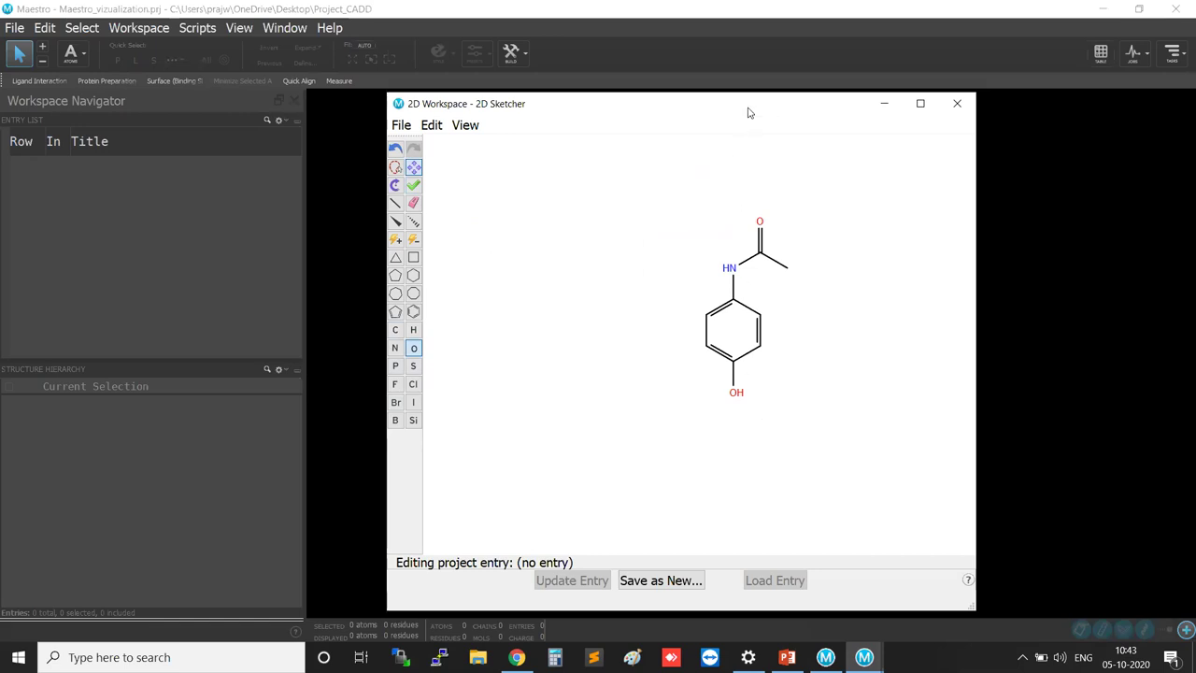
left_click_drag(748, 112, 514, 112)
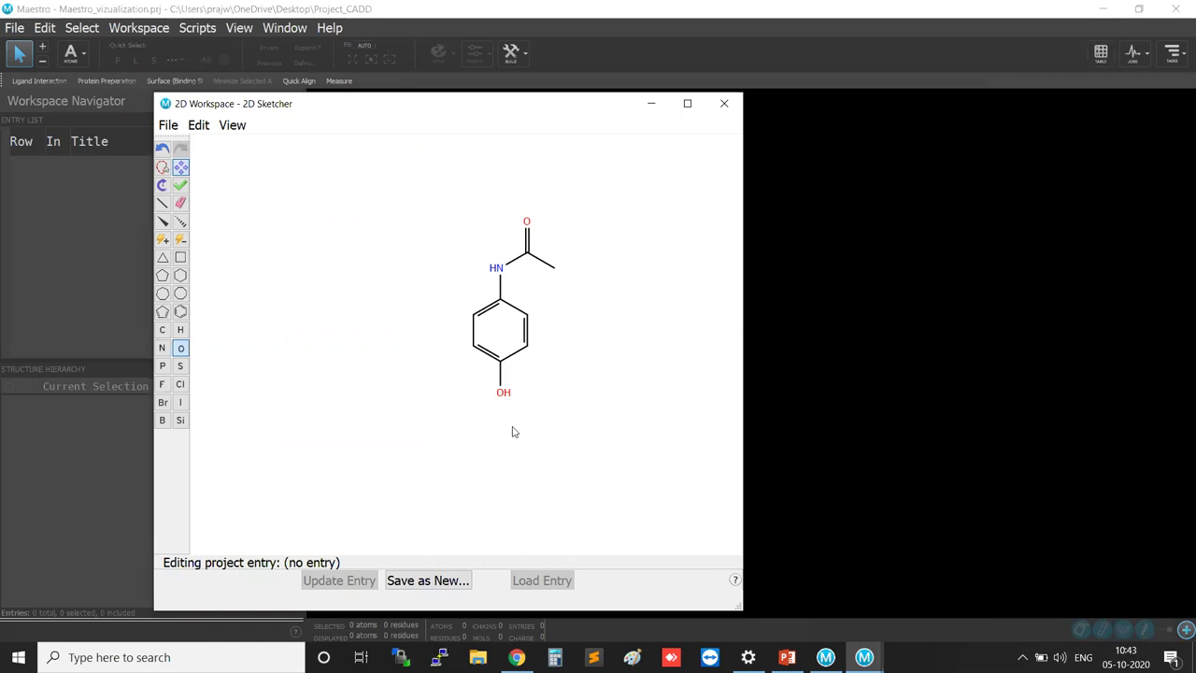
Step: Save the sketched molecule as a new project entry titled pcm
left_click(449, 583)
left_click(449, 583)
left_click(450, 583)
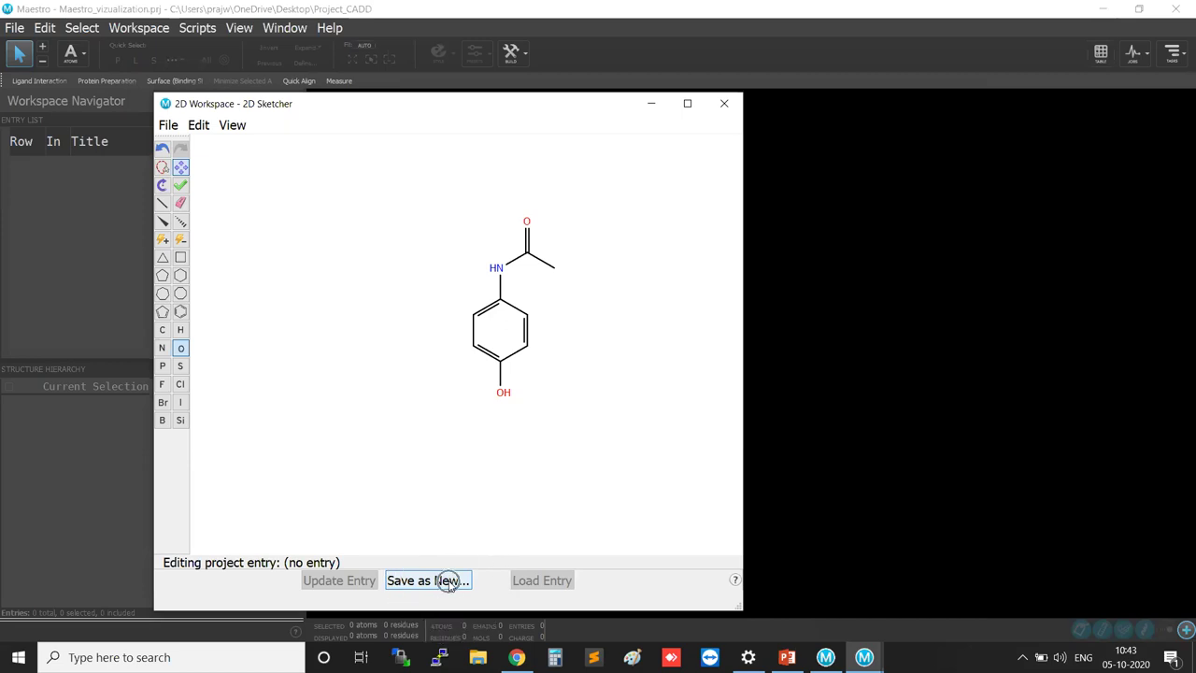
left_click(449, 583)
left_click(449, 583)
left_click(449, 583)
left_click(449, 583)
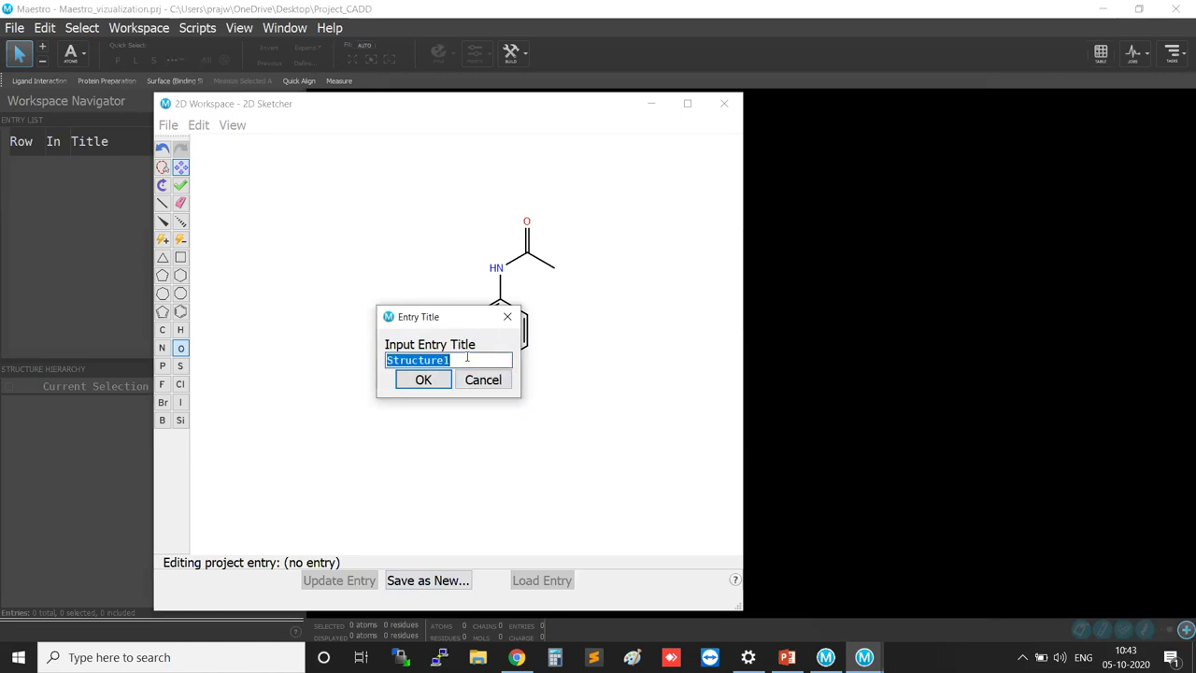
key("BackSpace")
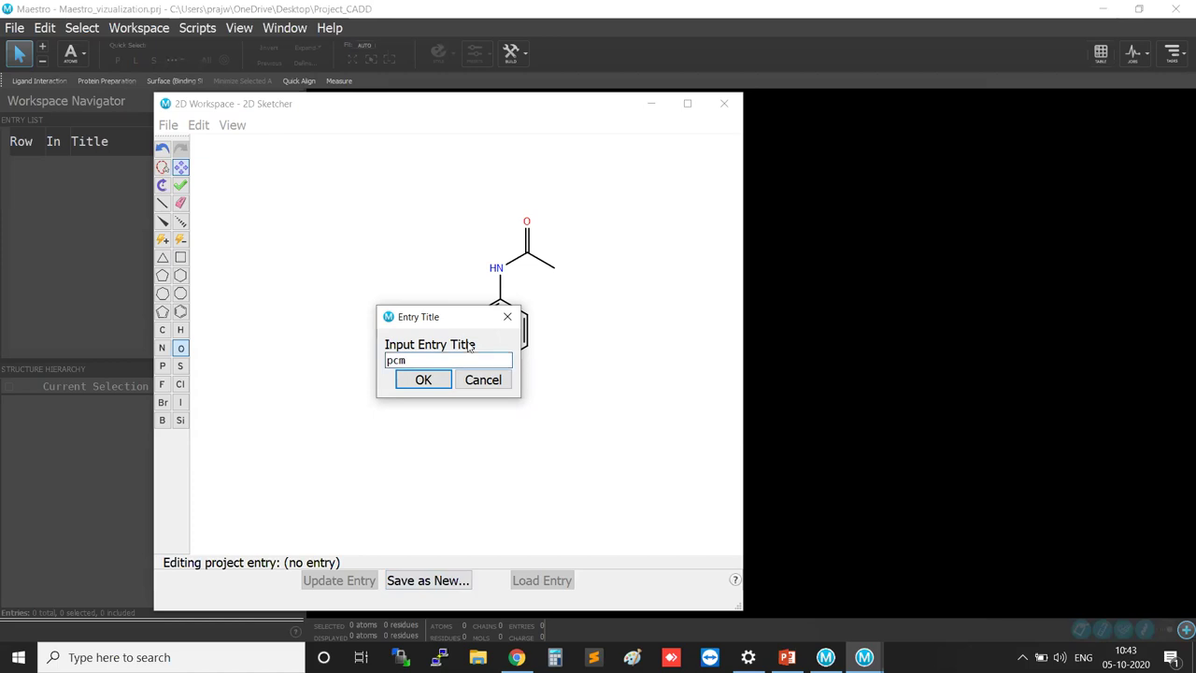
left_click_drag(462, 322, 375, 395)
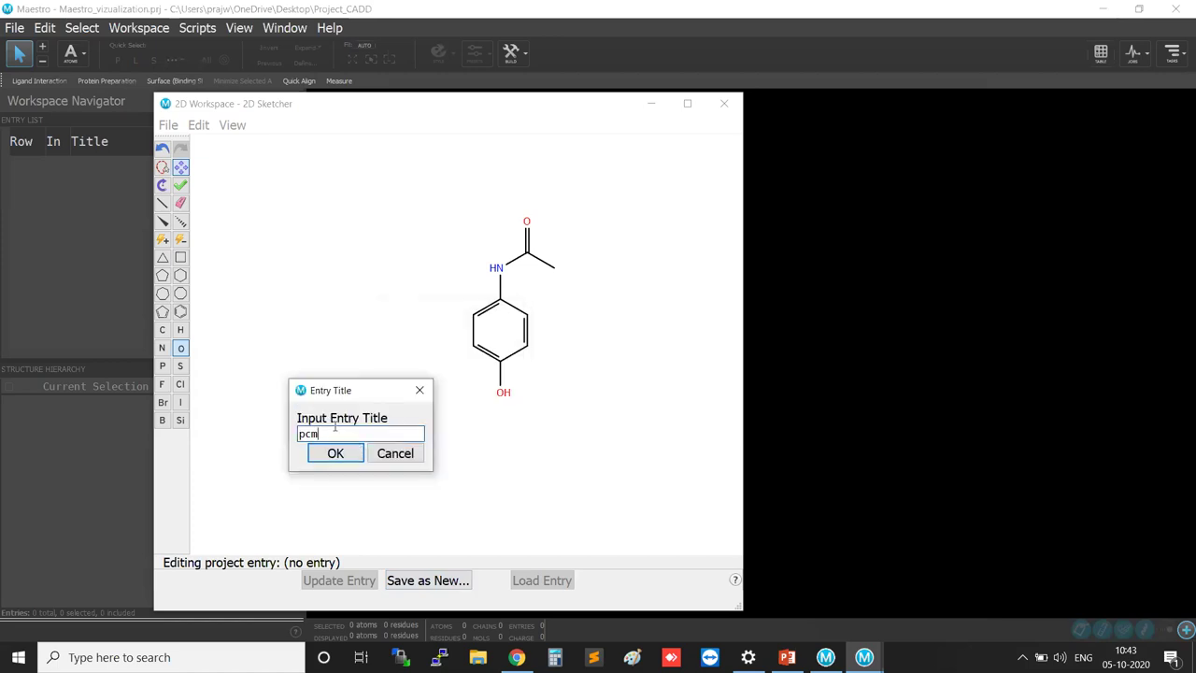
left_click(335, 453)
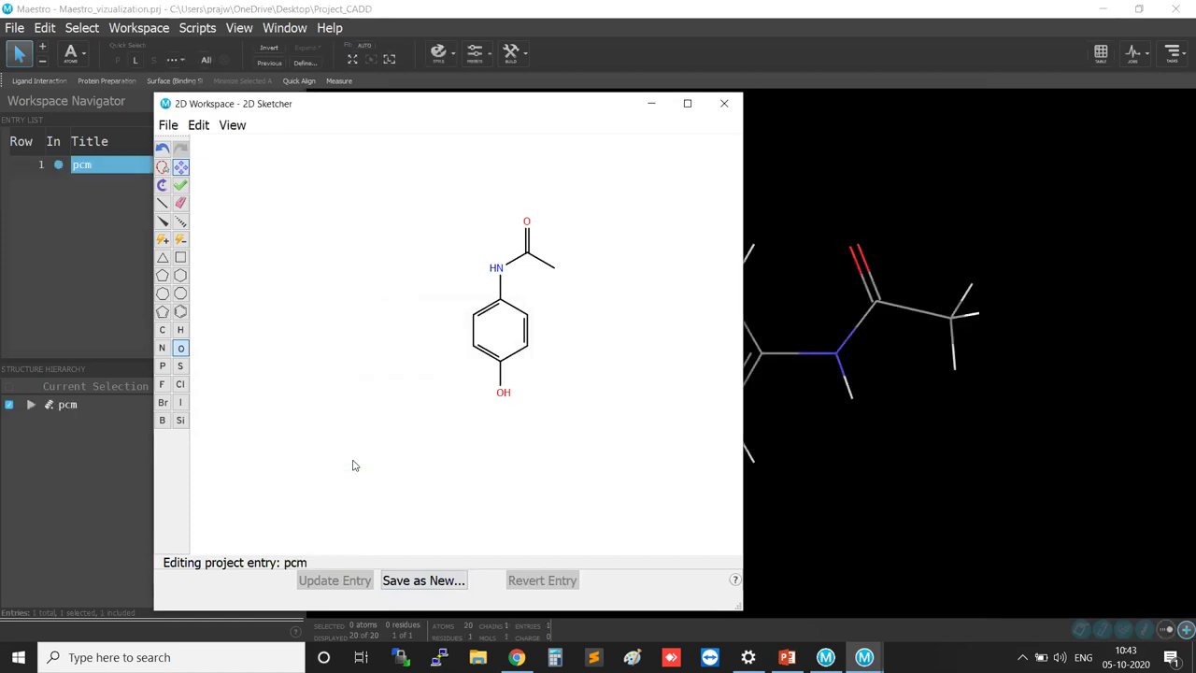
Step: Minimize the 2D Sketcher and inspect the pcm entry's 3D structure by rotating it in the workspace
left_click(649, 103)
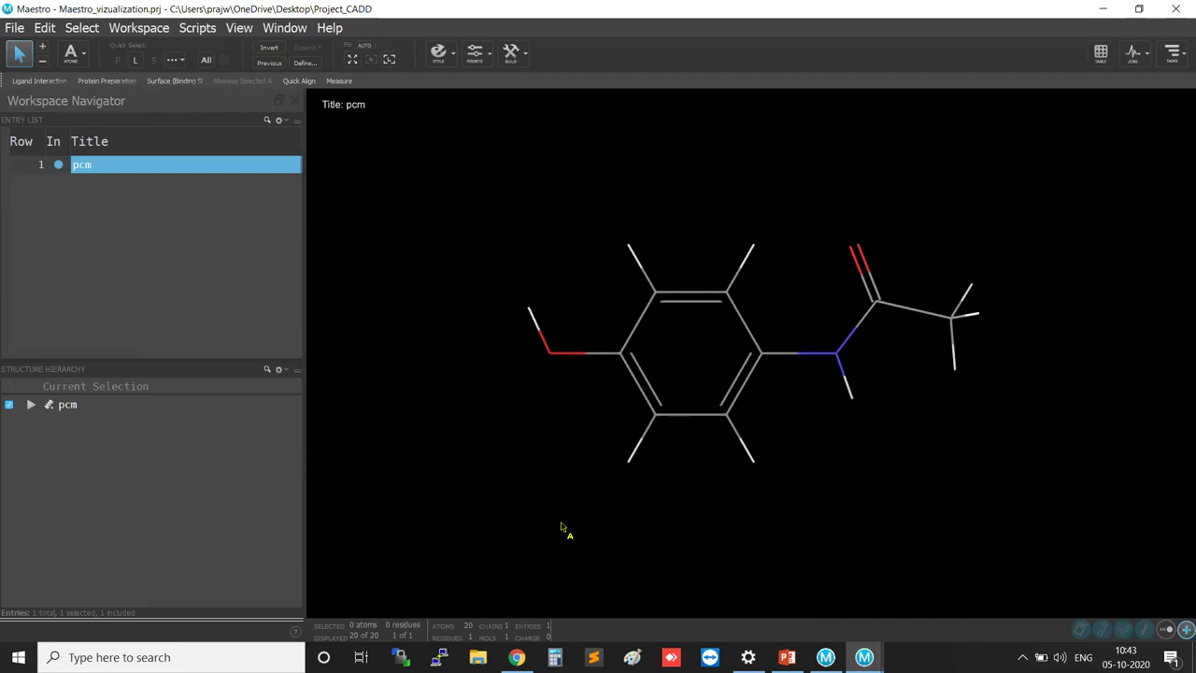
middle_click_drag(843, 429, 732, 454)
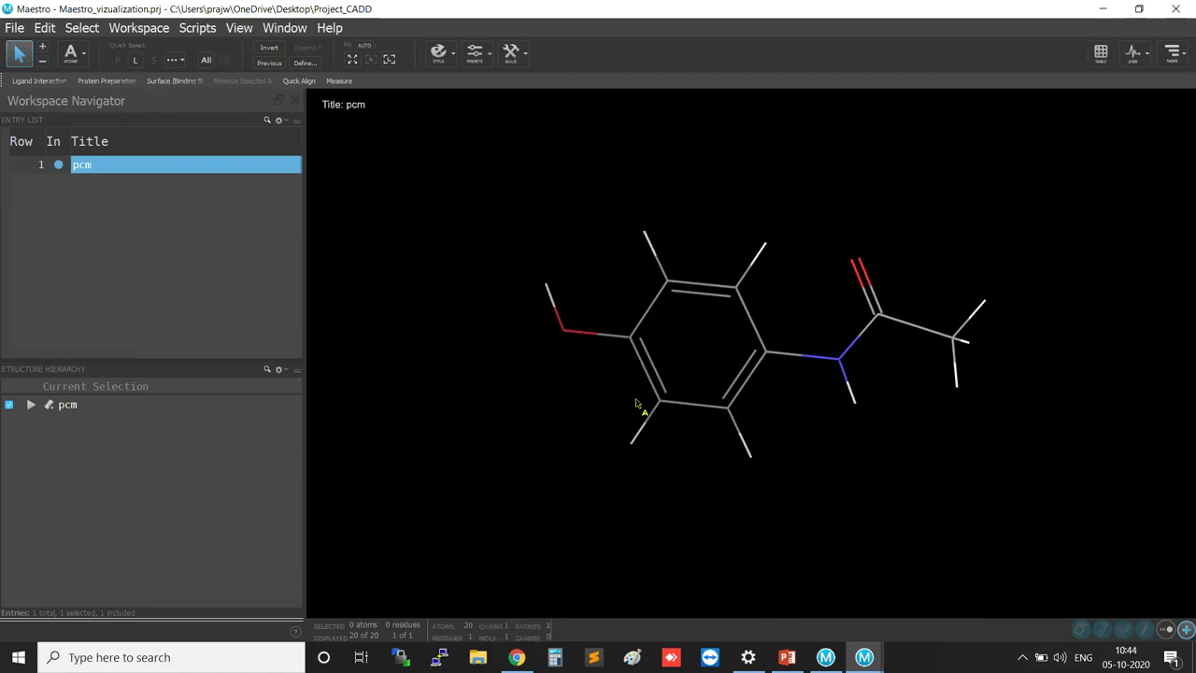
middle_click_drag(894, 483, 782, 508)
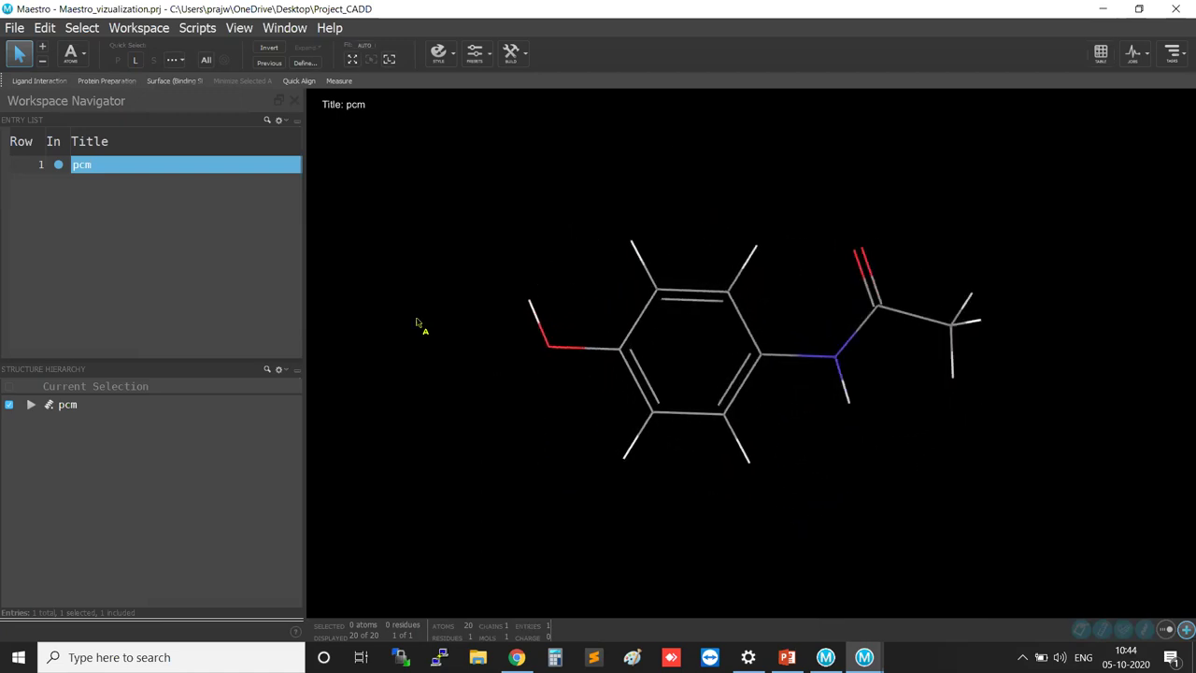
left_click(114, 172)
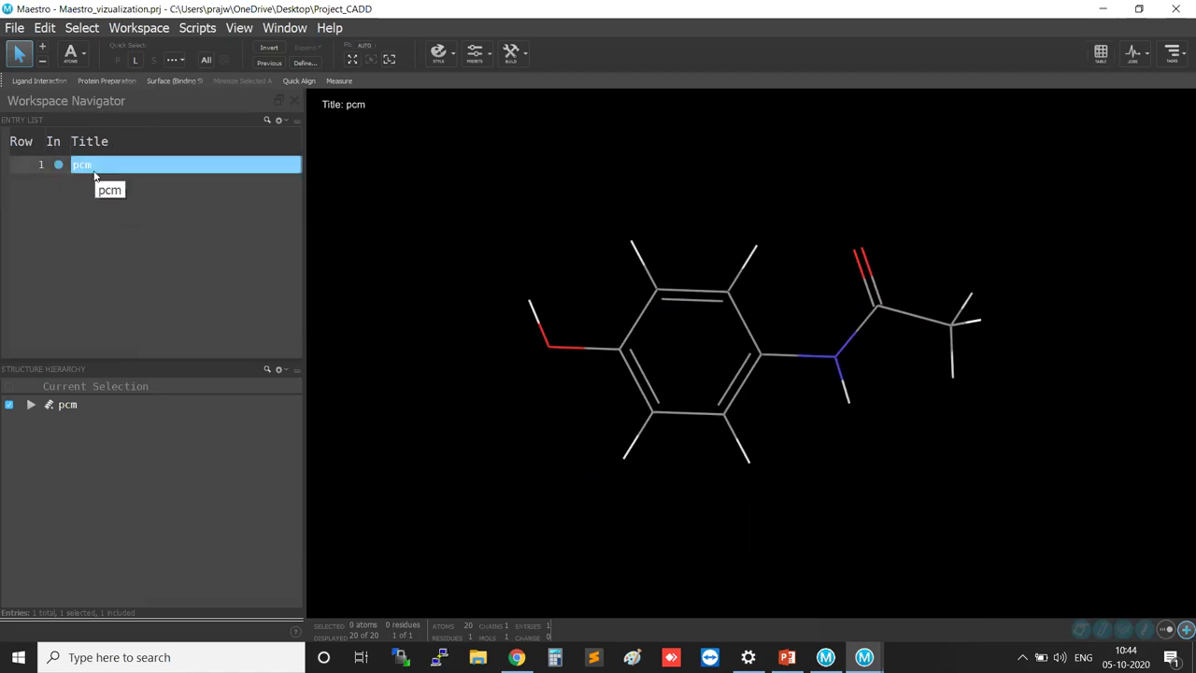
left_click(94, 173)
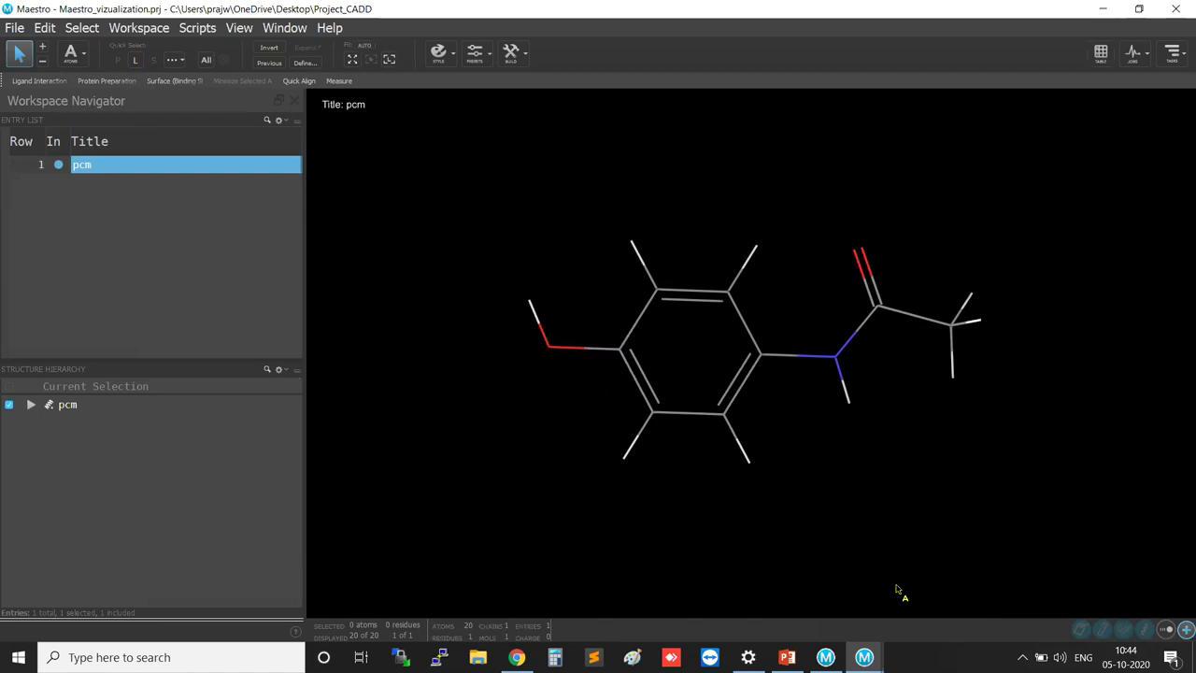
Step: Bring the 2D Sketcher window back in front of the workspace
mouse_move(868, 647)
left_click(930, 589)
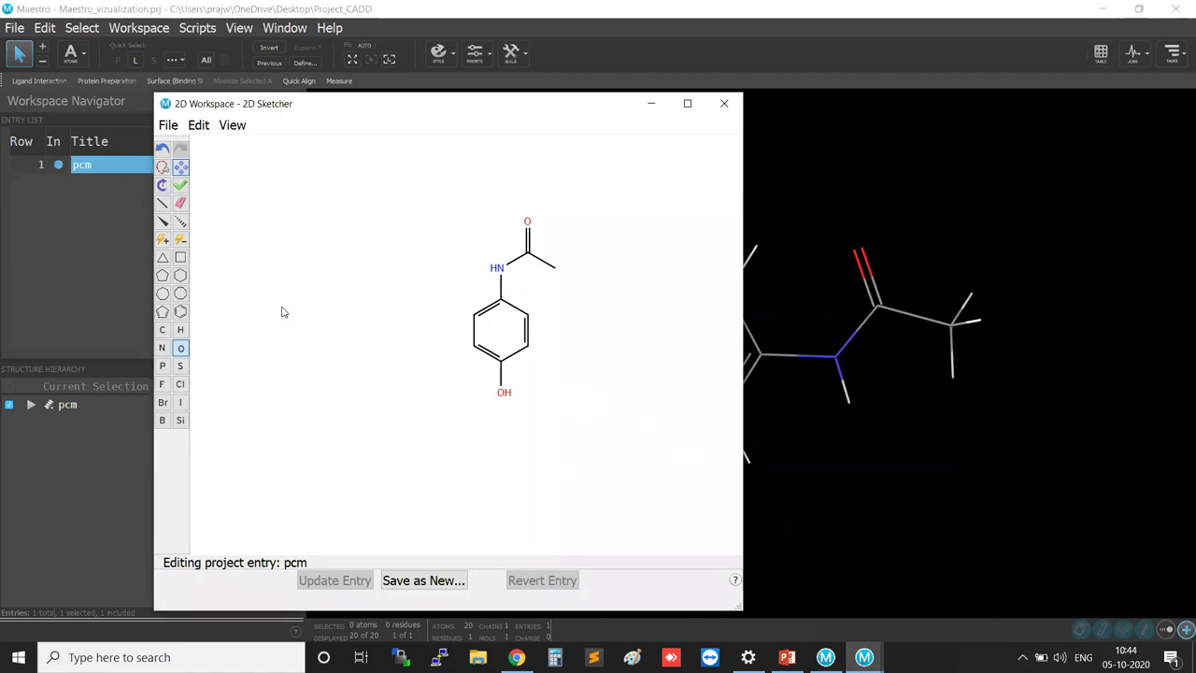
Step: Add an NH2 group to the ring carbon next to the hydroxyl-bearing carbon of the sketched paracetamol
left_click(164, 205)
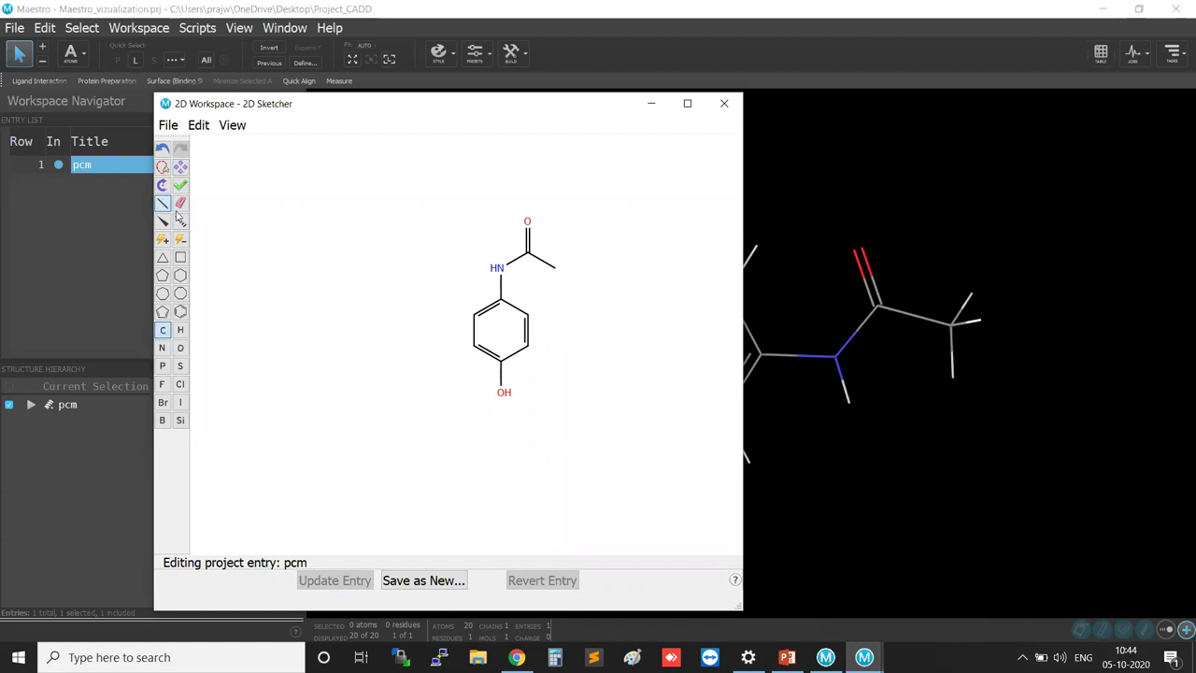
left_click(533, 357)
left_click(164, 348)
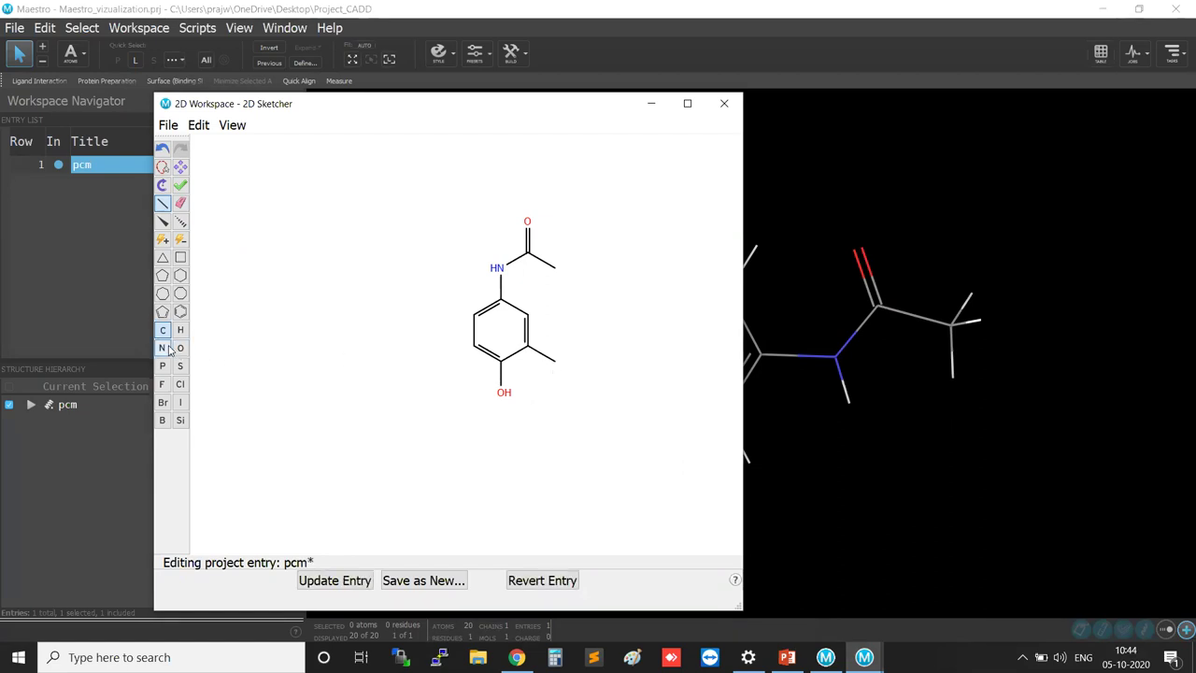
left_click(555, 363)
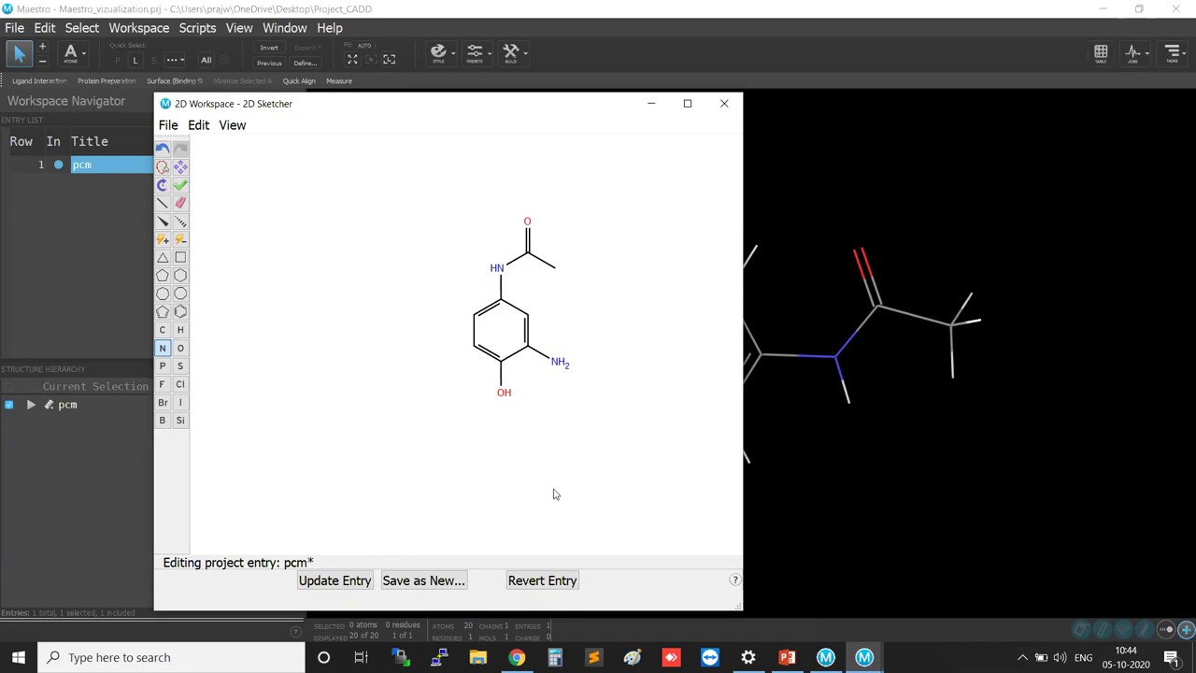
Step: Save the modified sketch as a new project entry titled pcm_2
left_click(411, 581)
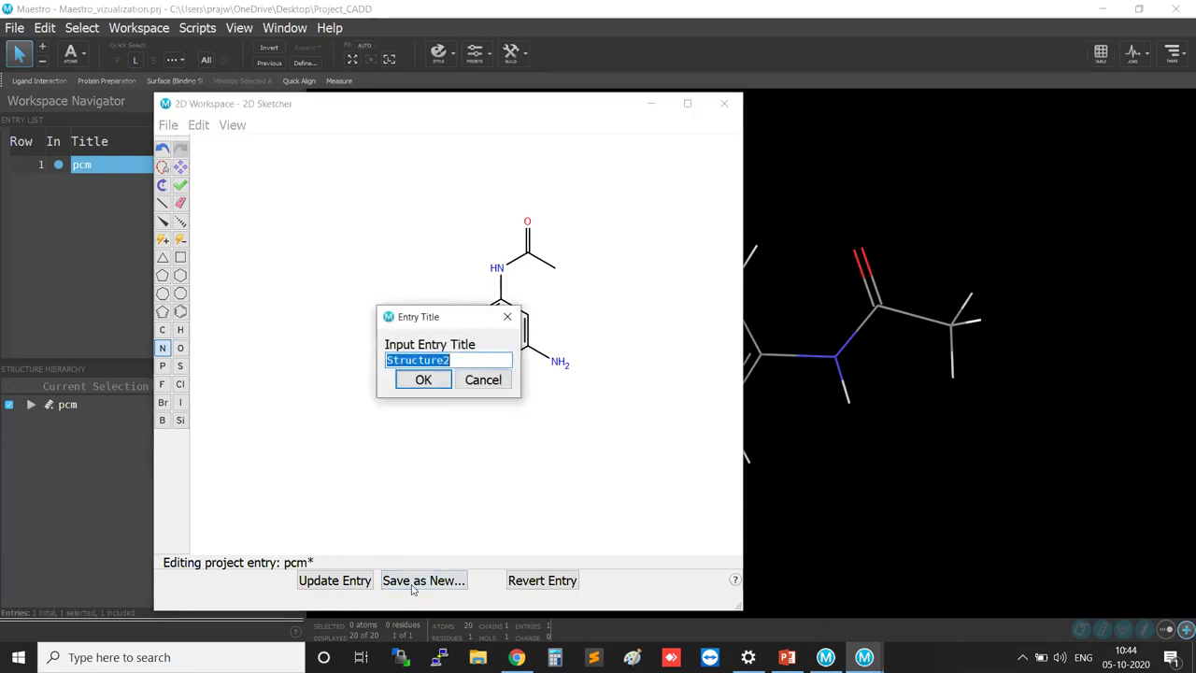
left_click(456, 362)
key("BackSpace")
key("BackSpace")
key("BackSpace")
key("BackSpace")
key("BackSpace")
key("BackSpace")
key("BackSpace")
key("BackSpace")
key("BackSpace")
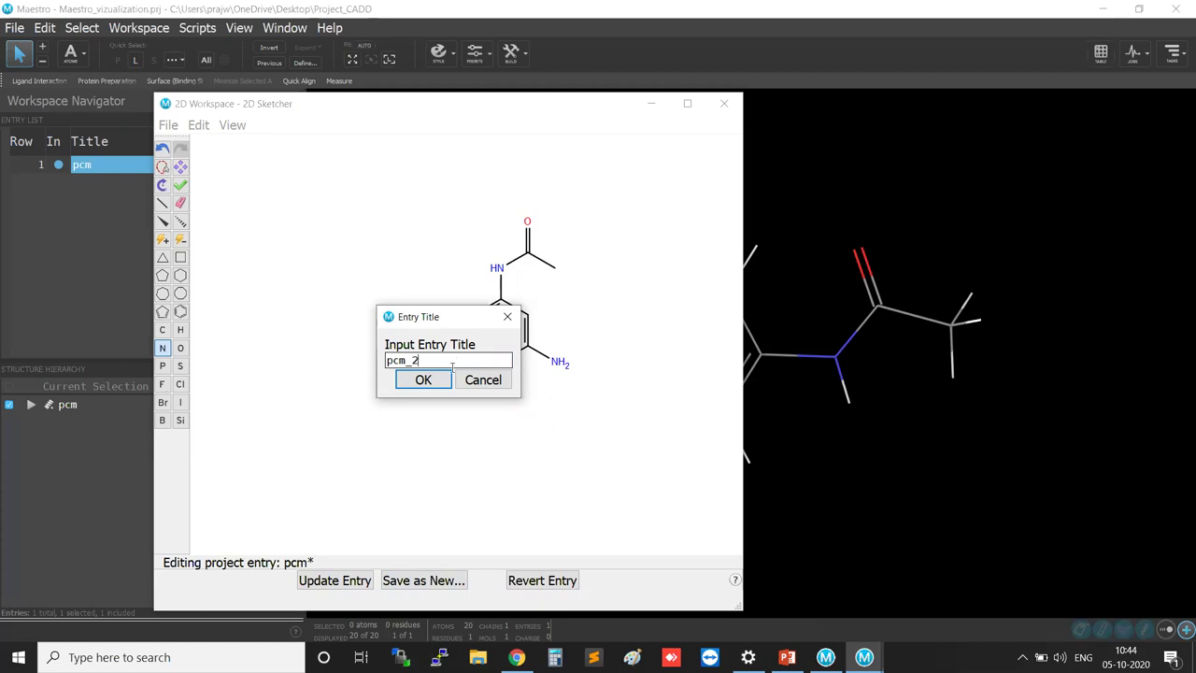
left_click(434, 377)
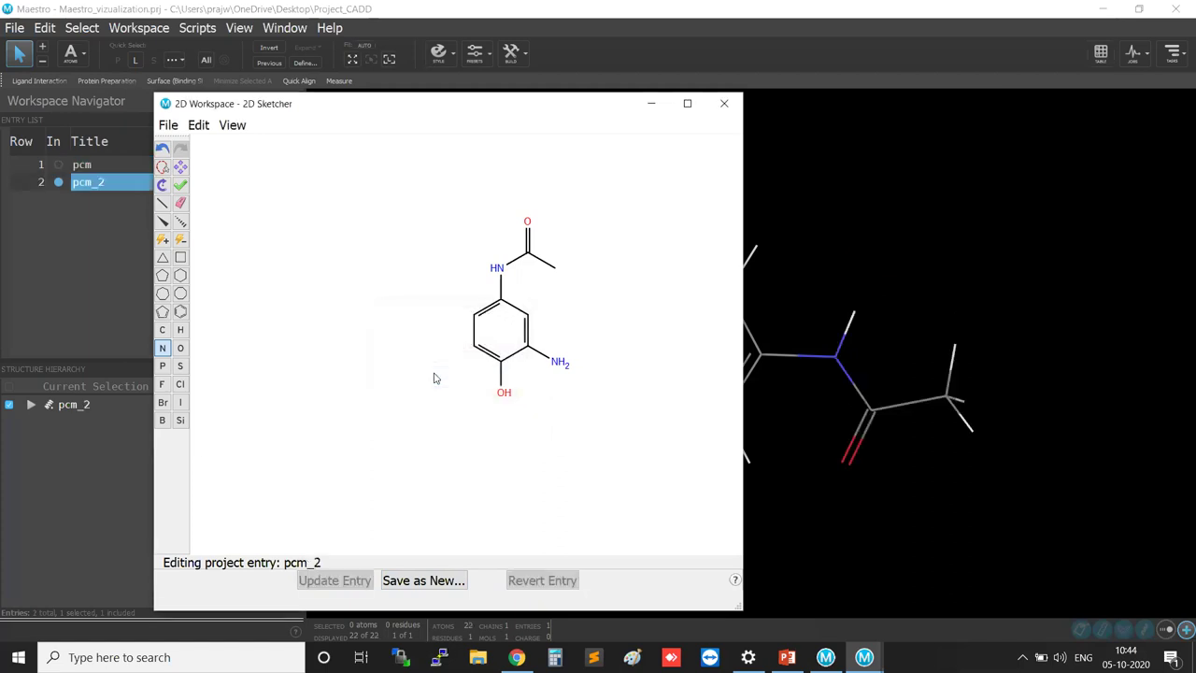
Step: Minimize the 2D Sketcher and compare the 3D structures by including pcm and pcm_2 in the workspace alternately
left_click(652, 103)
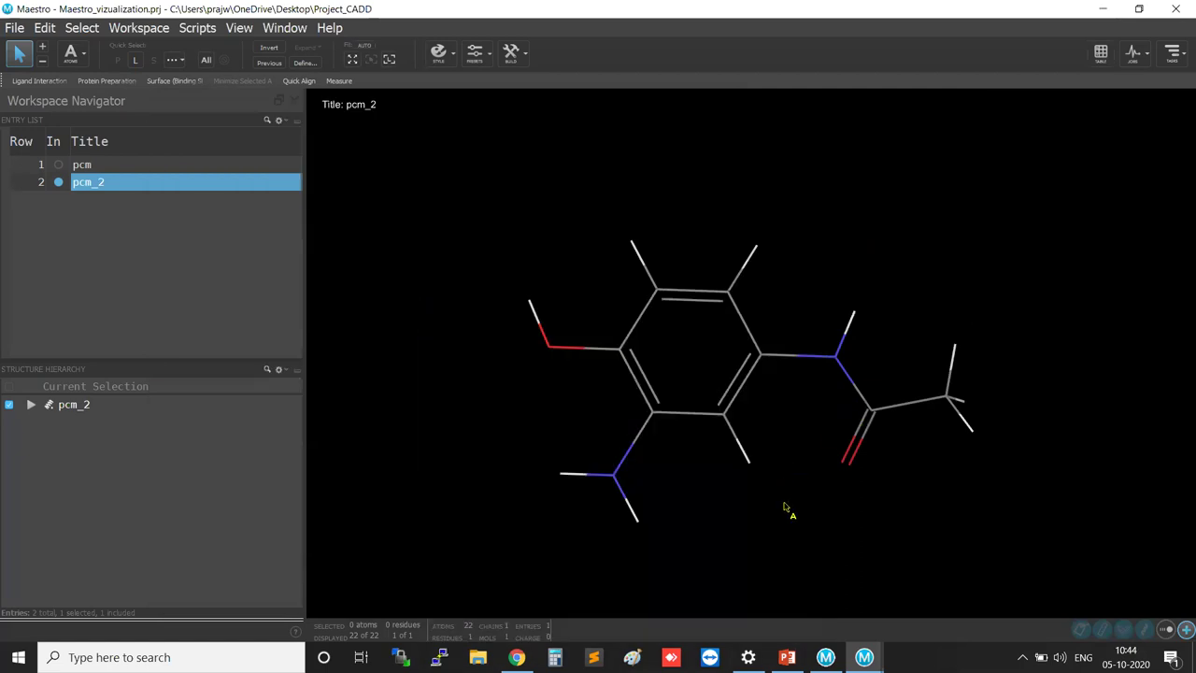
middle_click_drag(937, 483, 861, 507)
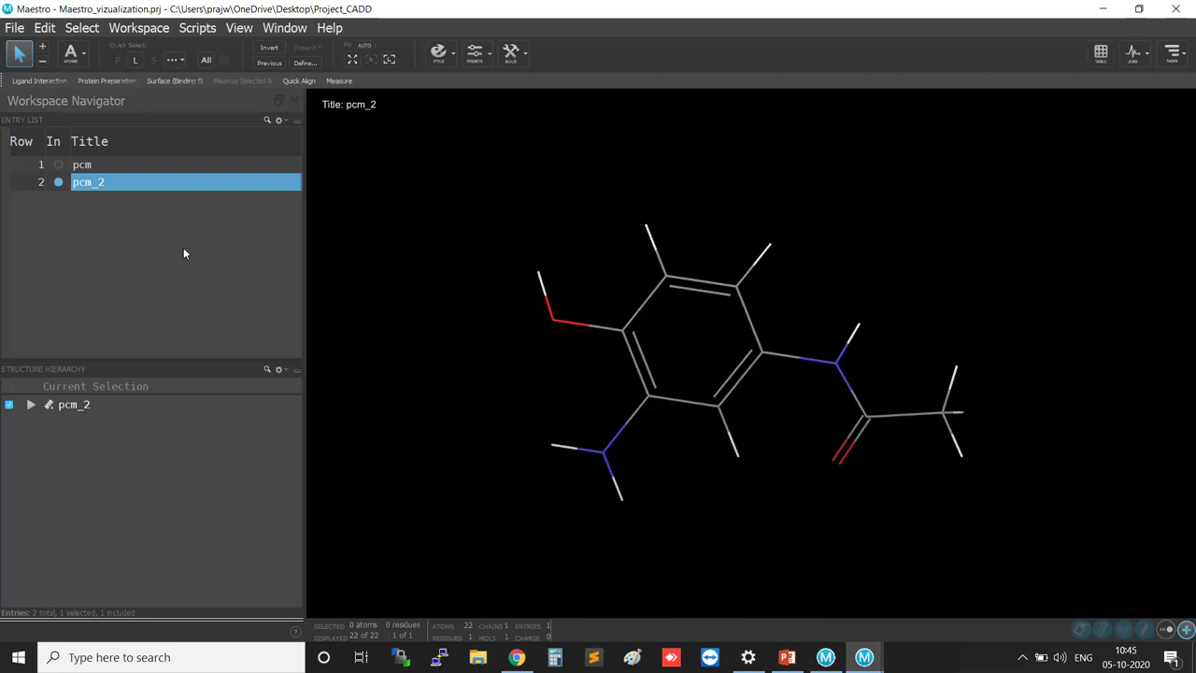
left_click(59, 165)
left_click(51, 165)
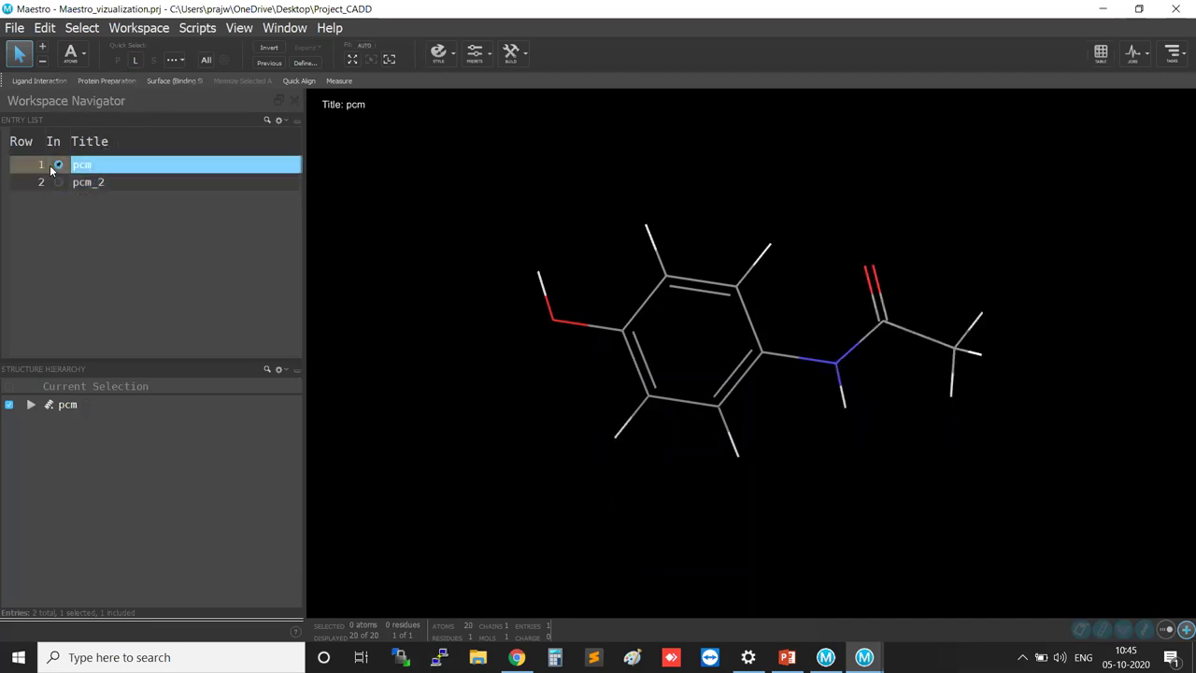
left_click(56, 181)
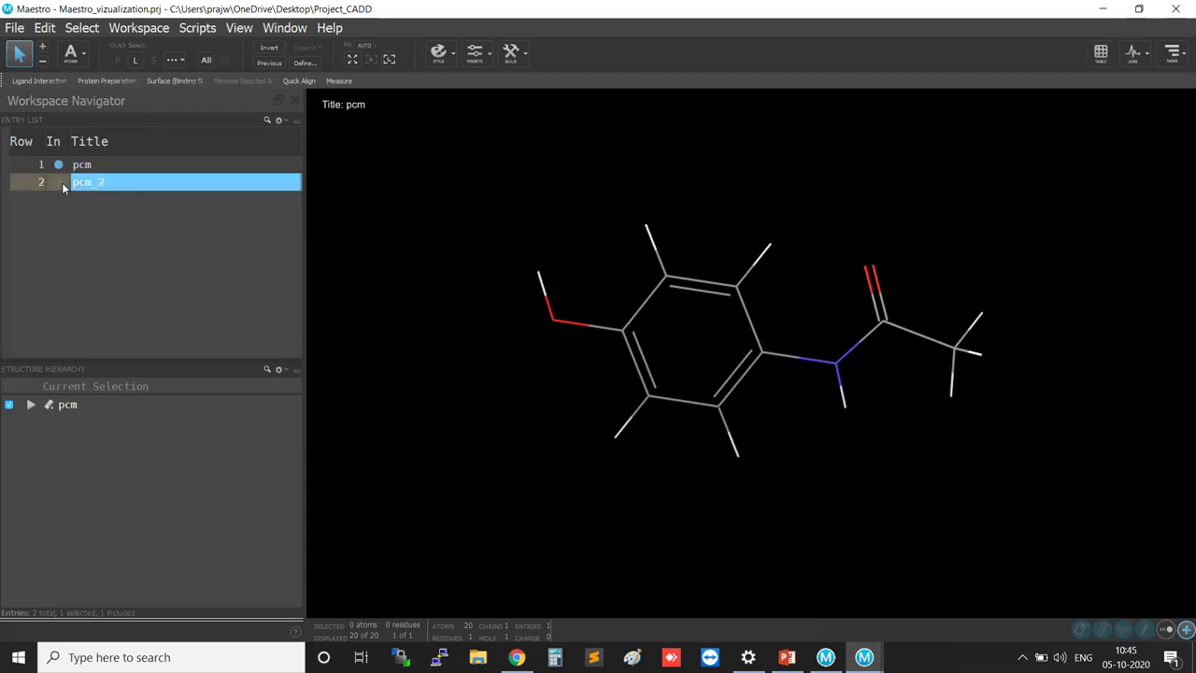
left_click(60, 183)
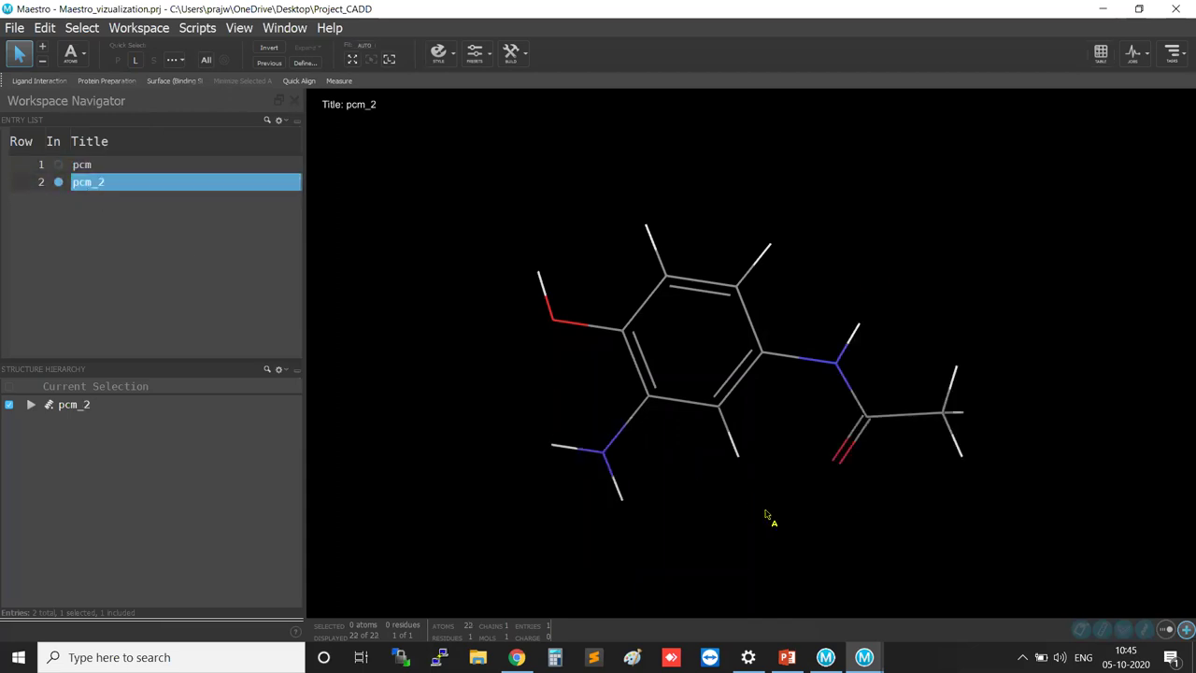
Step: Rotate the pcm_2 structure to inspect it in 3D, and include the pcm entry in the workspace in its place
middle_click_drag(774, 521, 684, 440)
mouse_move(700, 440)
middle_mouse_down()
mouse_move(710, 438)
mouse_move(697, 427)
middle_mouse_up()
middle_click_drag(753, 475, 858, 452)
mouse_move(858, 453)
right_mouse_down()
mouse_move(851, 443)
mouse_move(853, 453)
right_mouse_up()
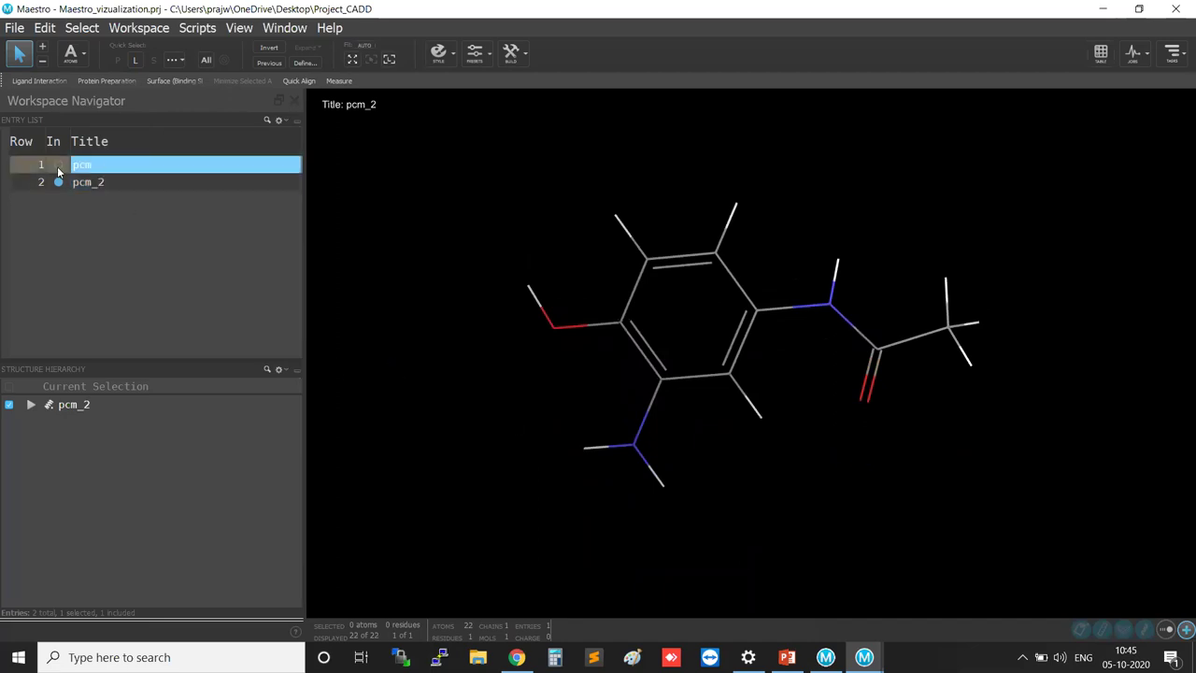
left_click(57, 165)
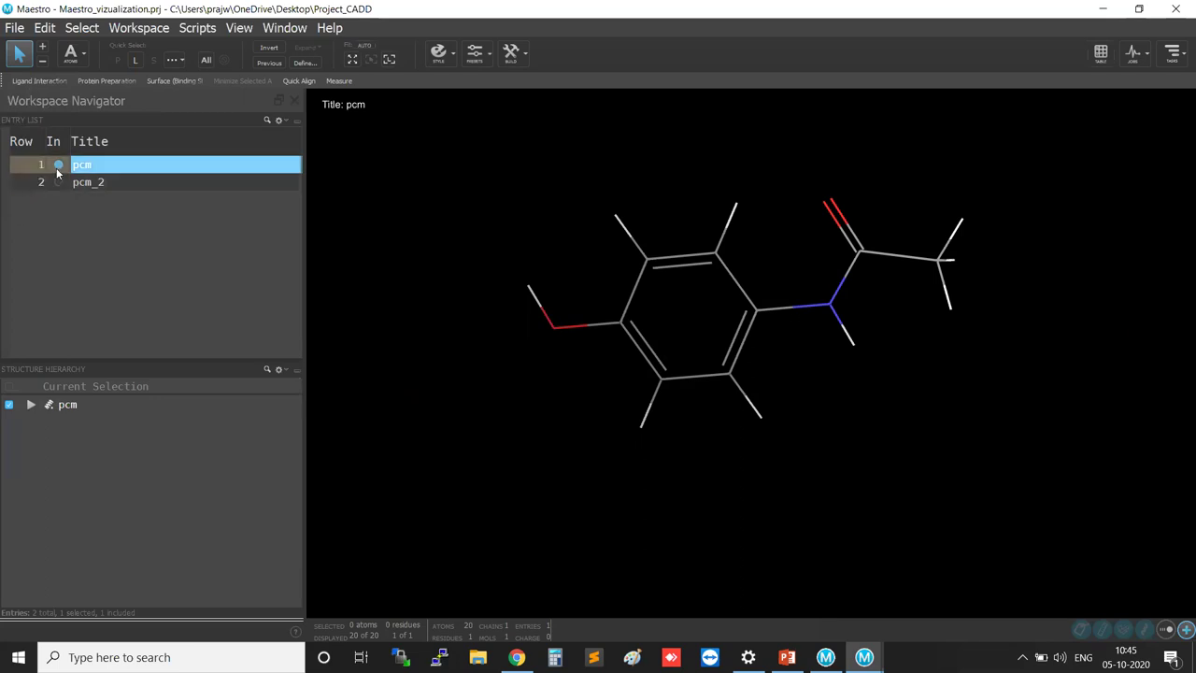
key("ctrl")
key("ctrl")
key("ctrl")
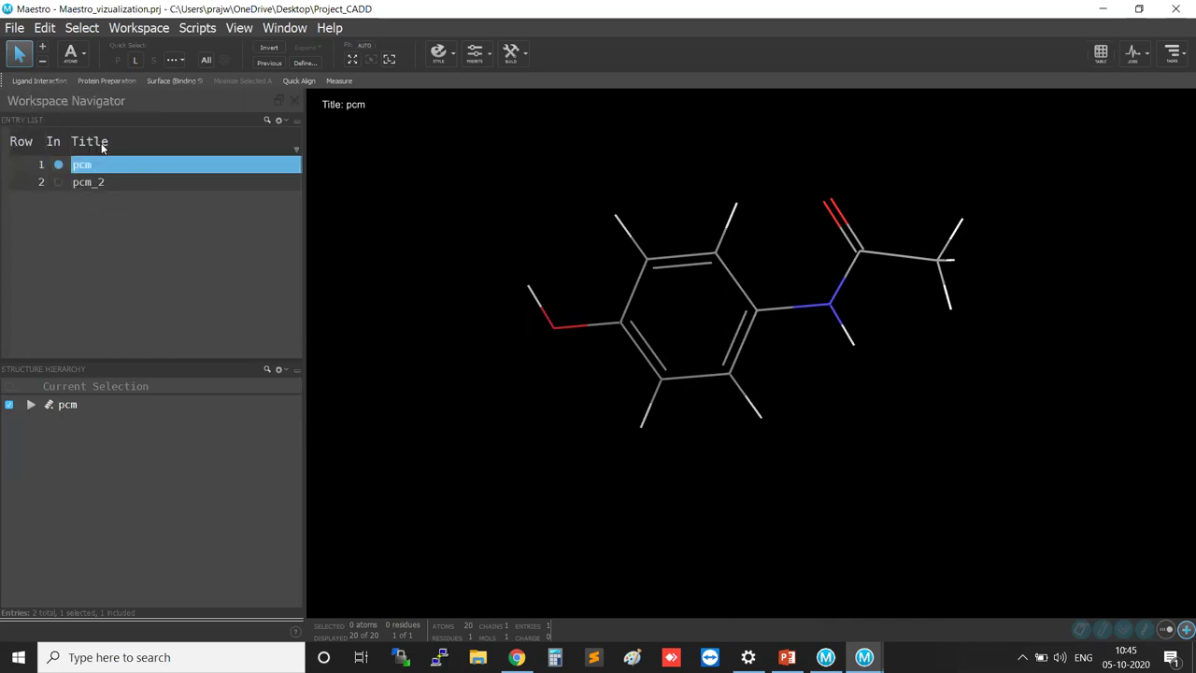
key("ctrl")
key("ctrl")
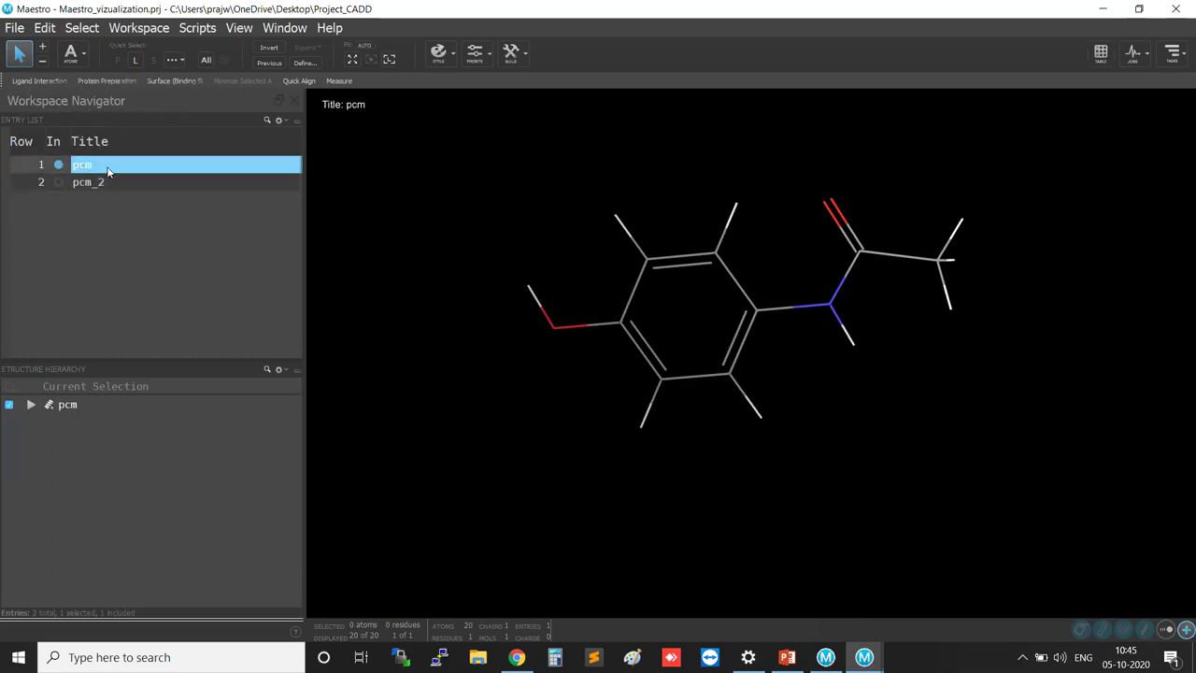
key("ctrl")
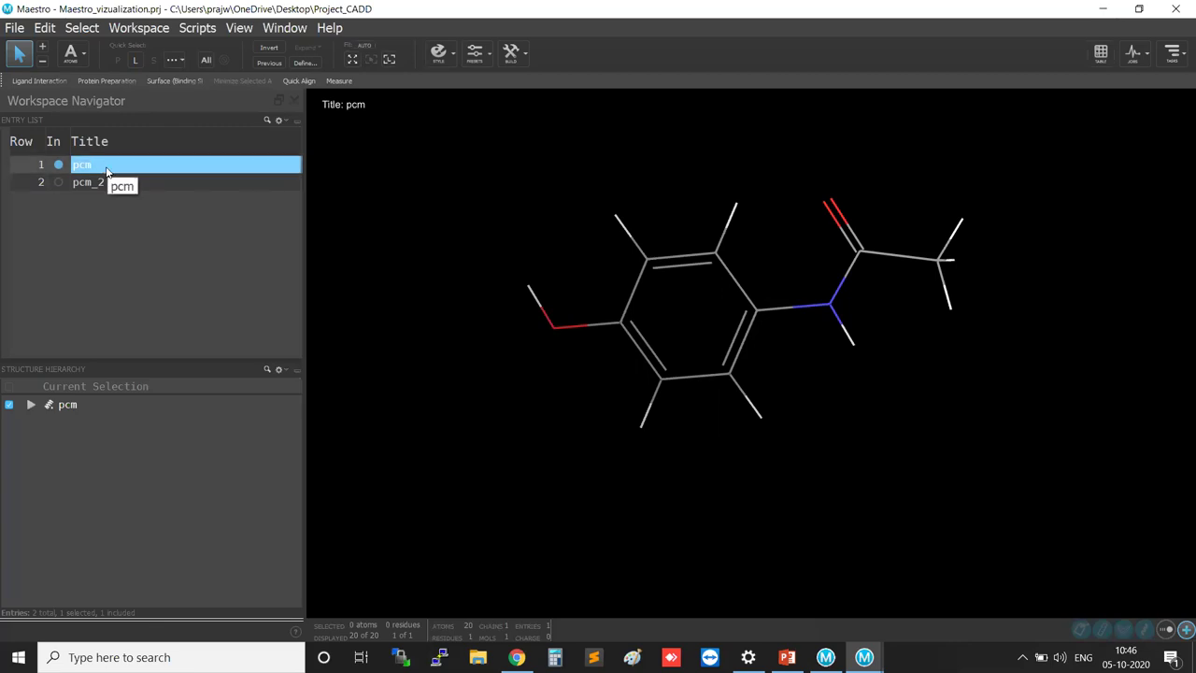
key("ctrl")
Step: Alternate the workspace inclusion between the two entries, ending with pcm_2 included while pcm is selected in the entry list
left_click(60, 181)
left_click(60, 168)
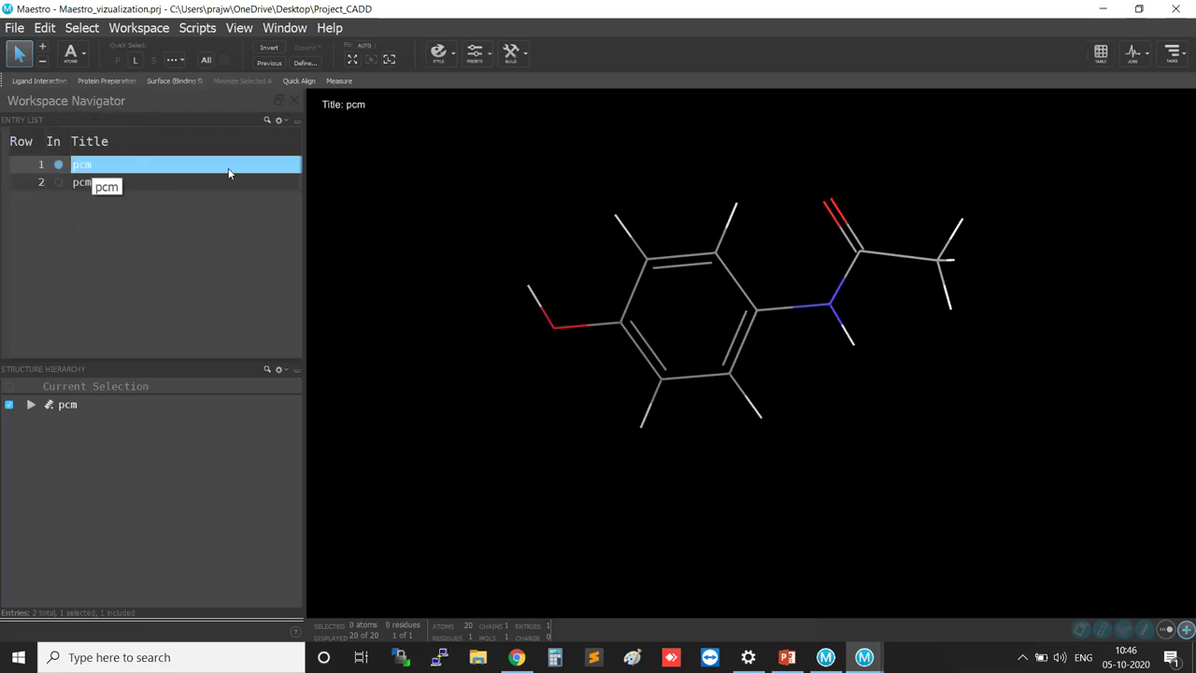
left_click(60, 165)
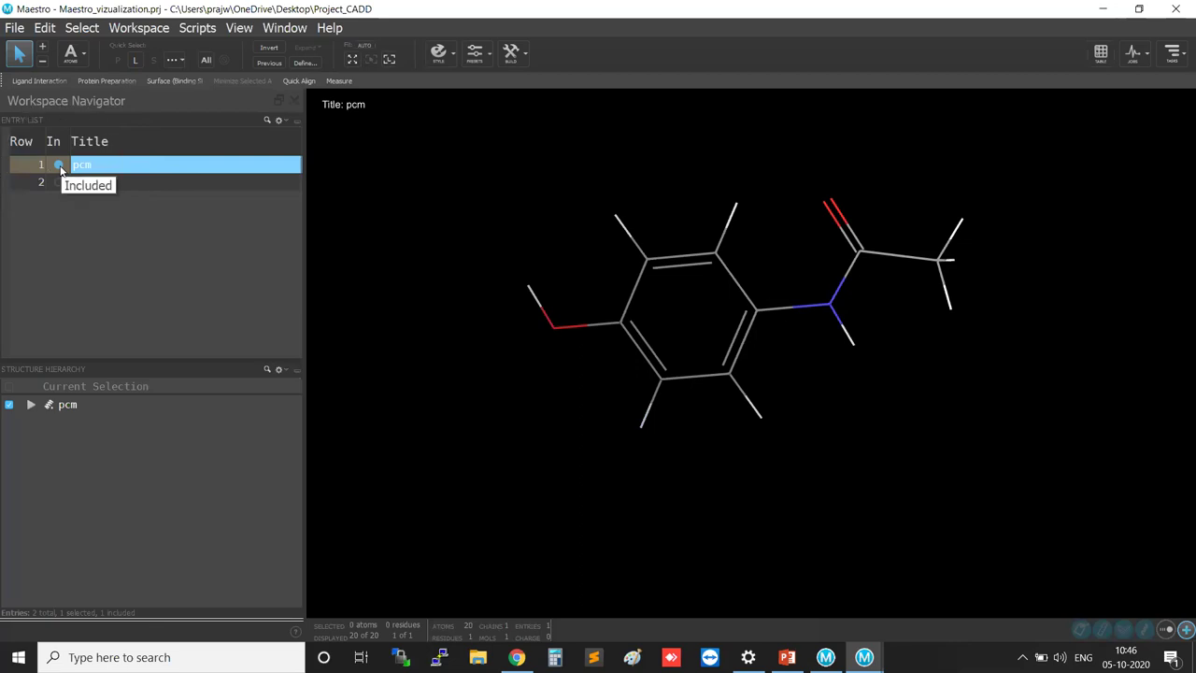
left_click(59, 182)
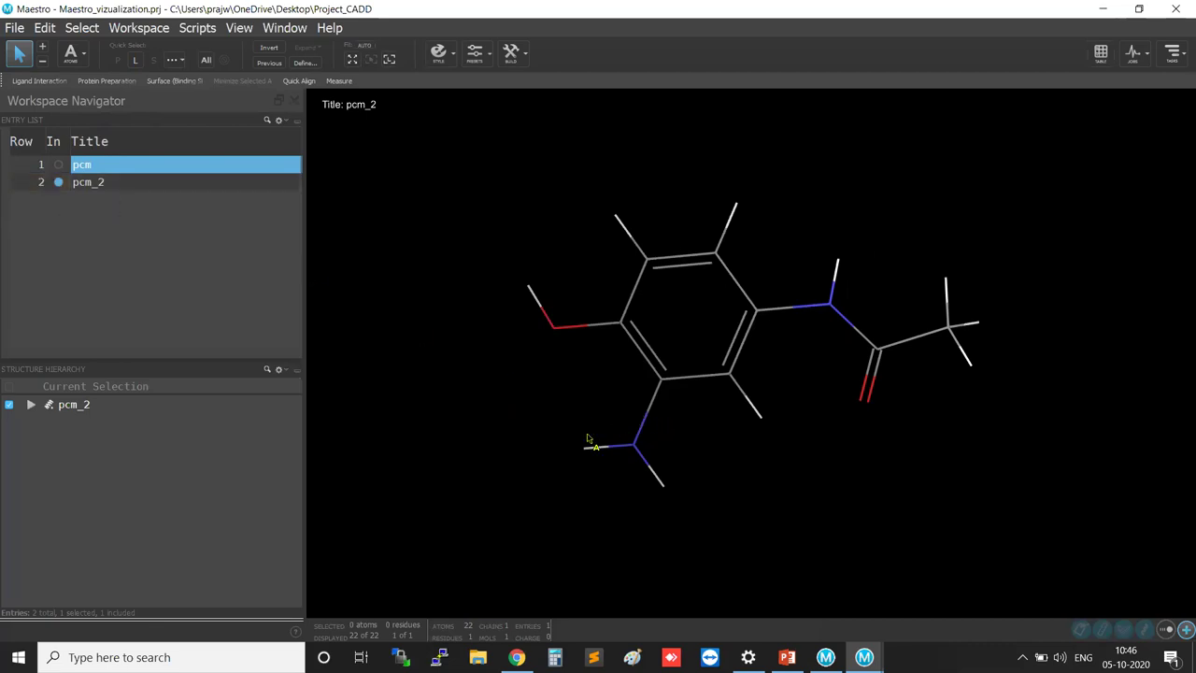
Step: Select the amino group atoms of pcm_2, clear that selection, and do the same with the whole molecule
left_click_drag(537, 409, 716, 540)
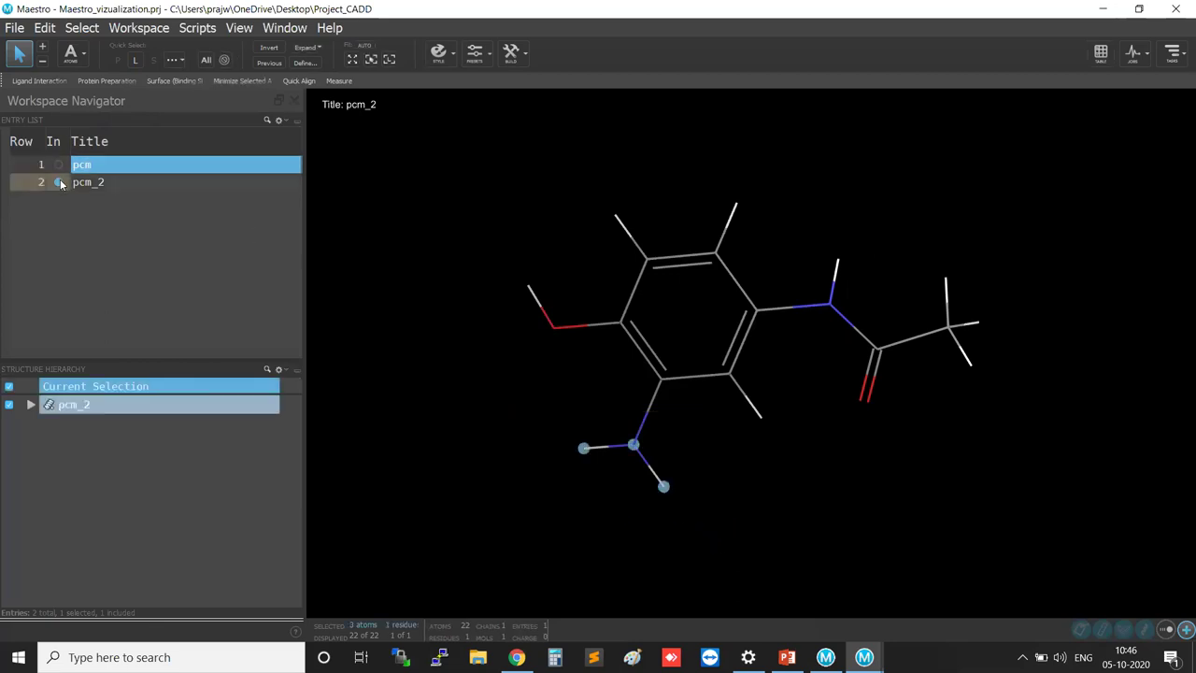
left_click(729, 478)
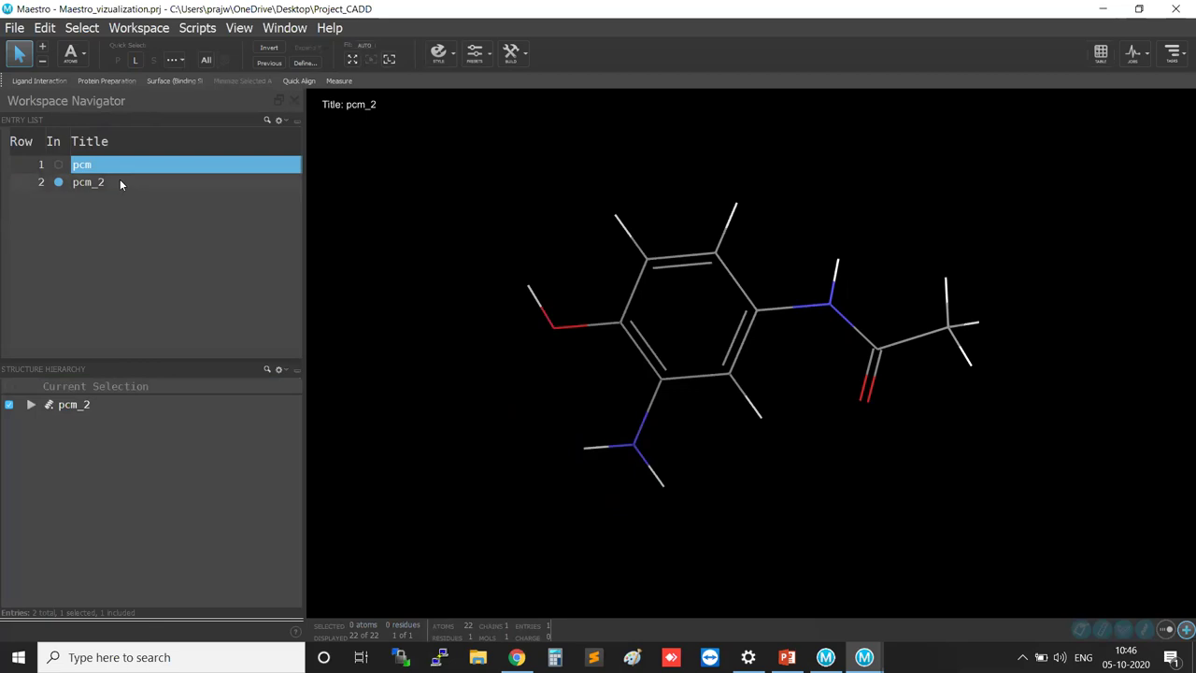
left_click_drag(457, 143, 1086, 545)
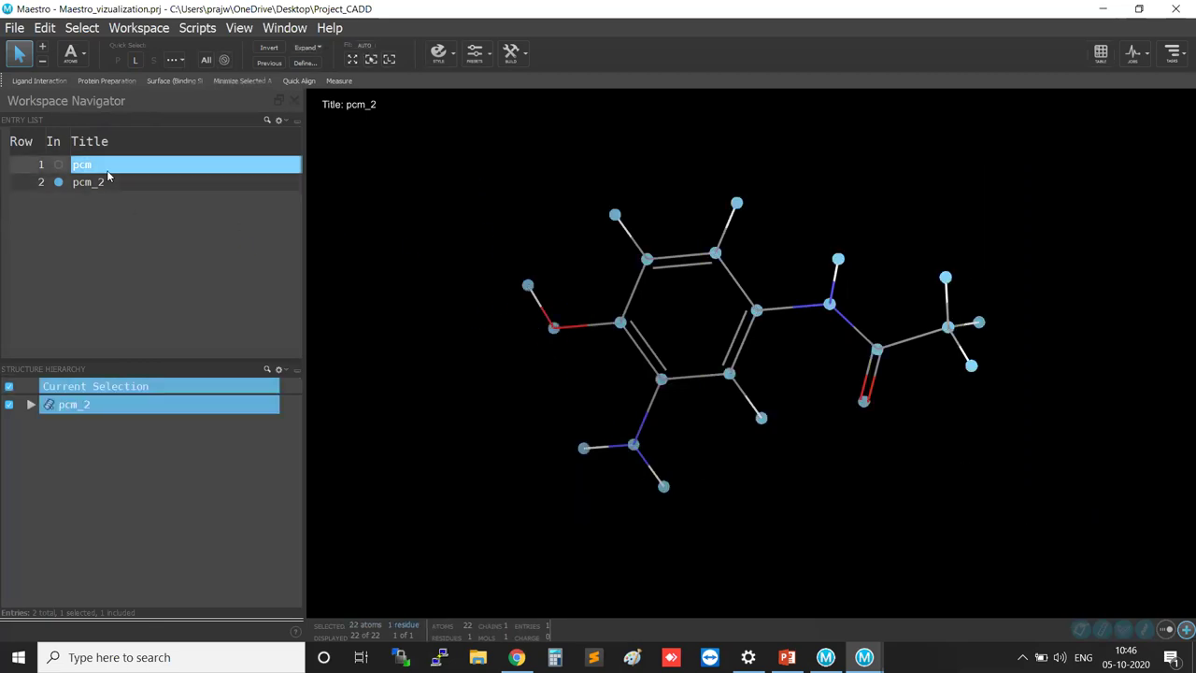
left_click(454, 302)
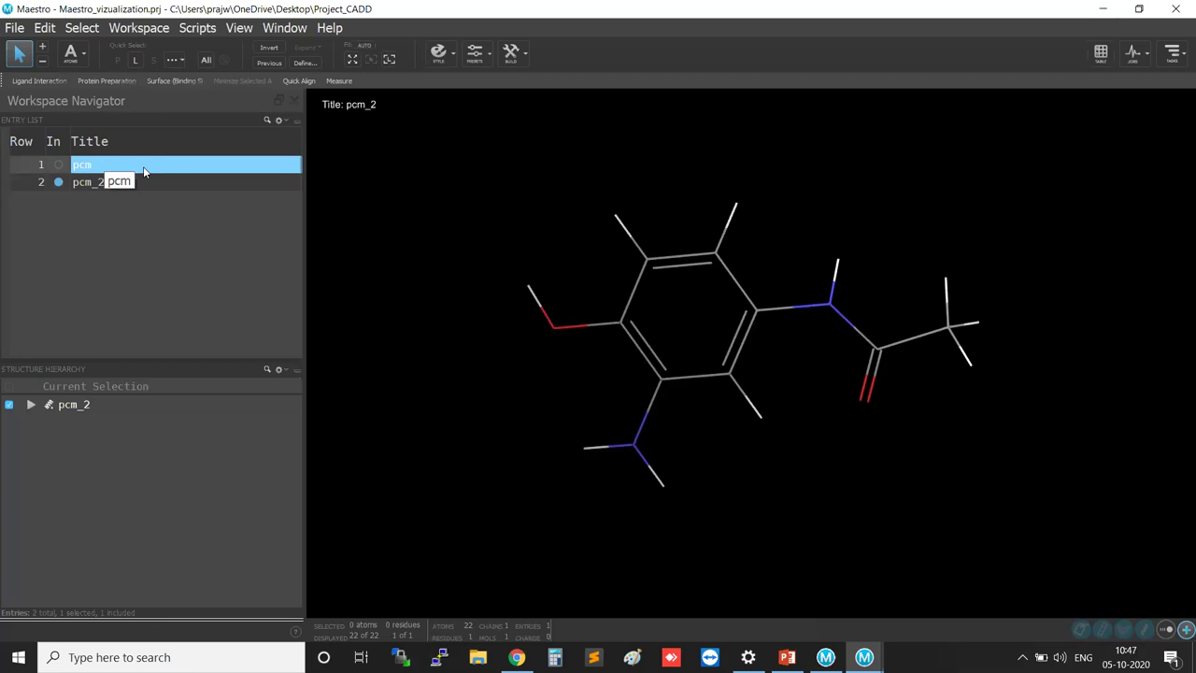
Step: Include the pcm entry in the workspace in place of pcm_2
left_click(60, 181)
left_click(60, 181)
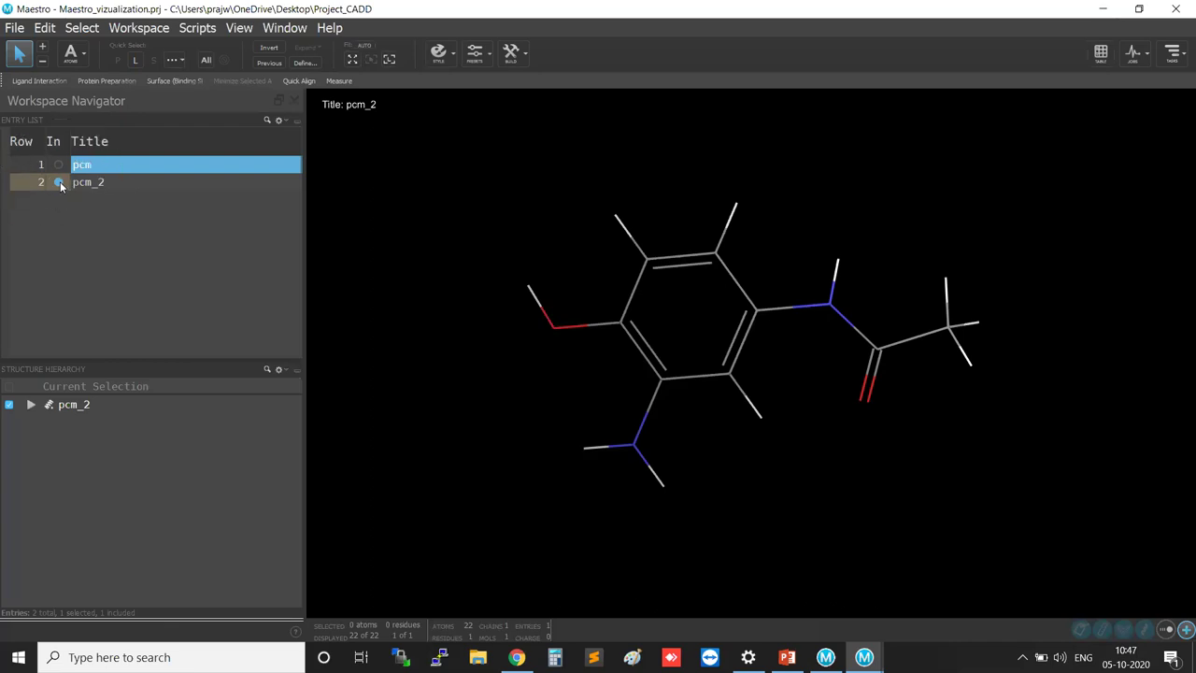
left_click(56, 164)
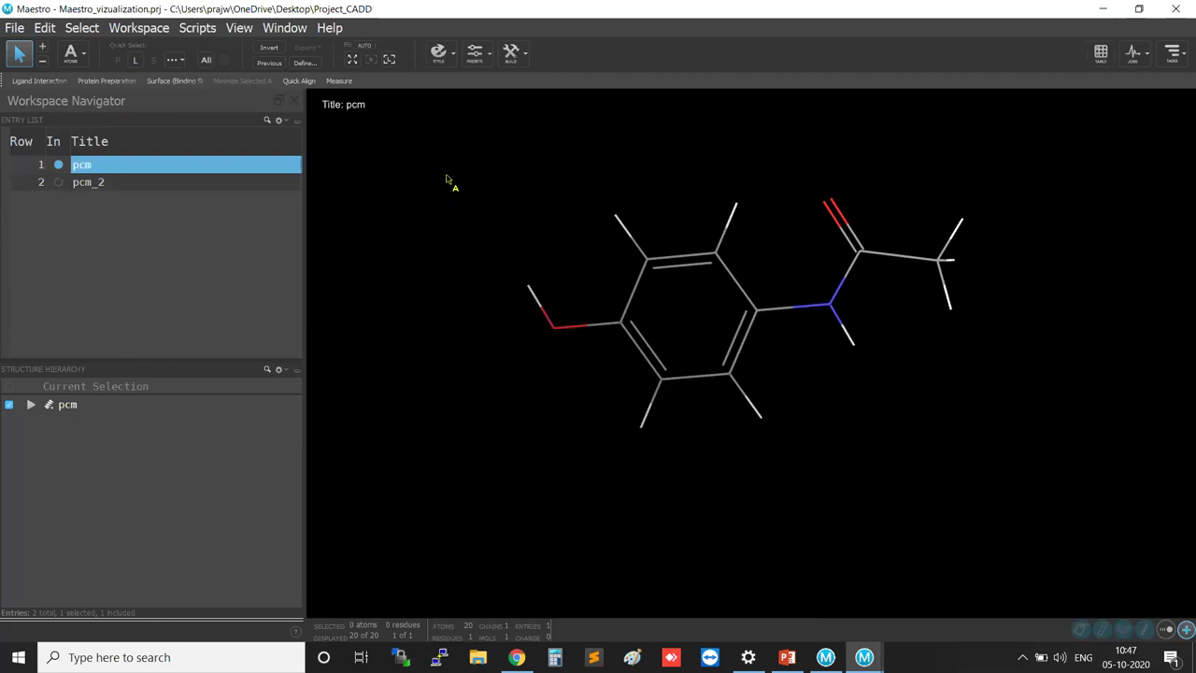
Step: Check the Atoms selection level and pick the hydroxyl oxygen and neighbouring ring carbons of pcm one at a time
left_click(85, 59)
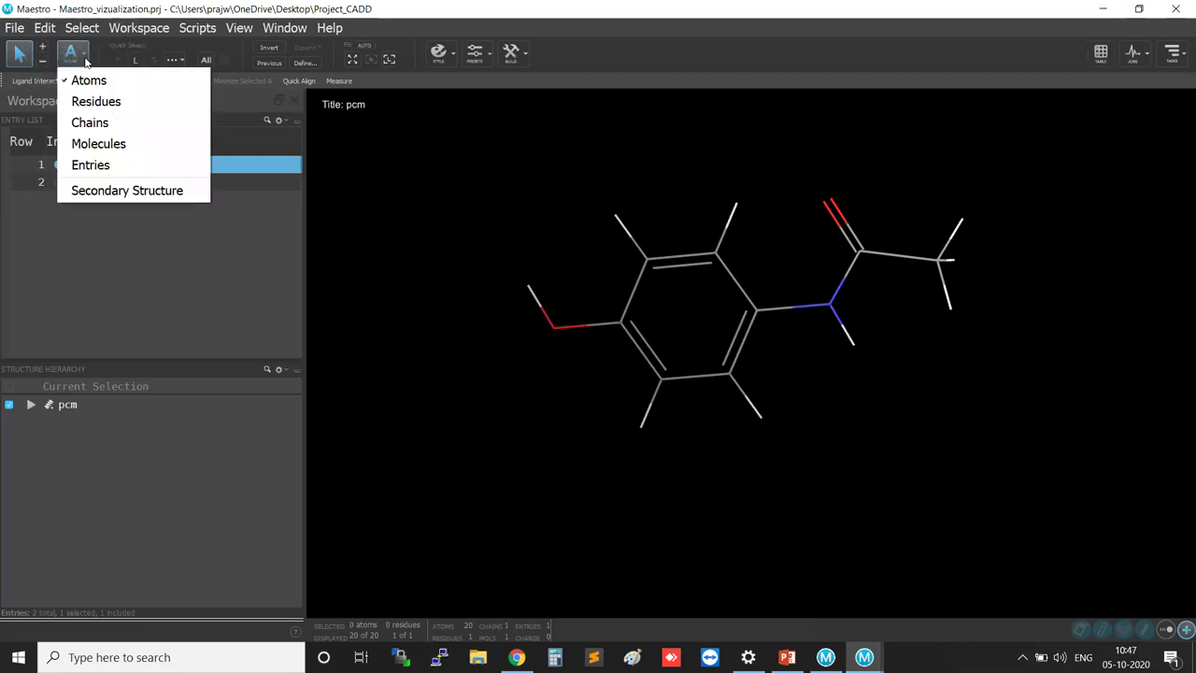
left_click(454, 183)
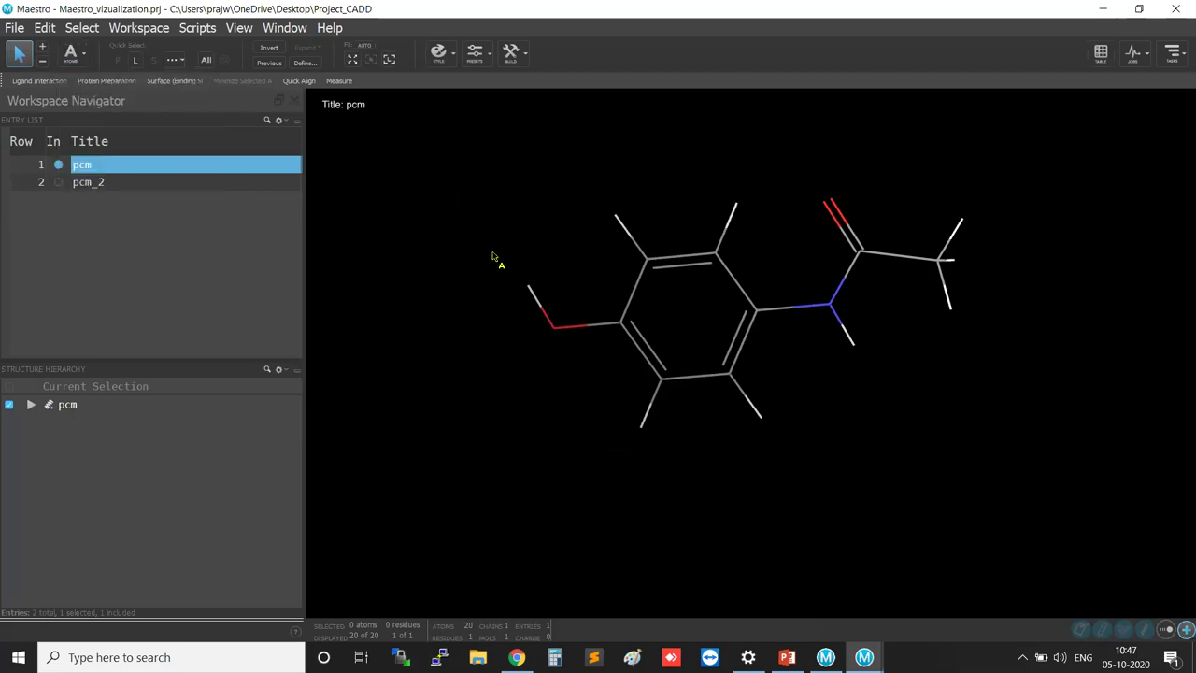
left_click(554, 332)
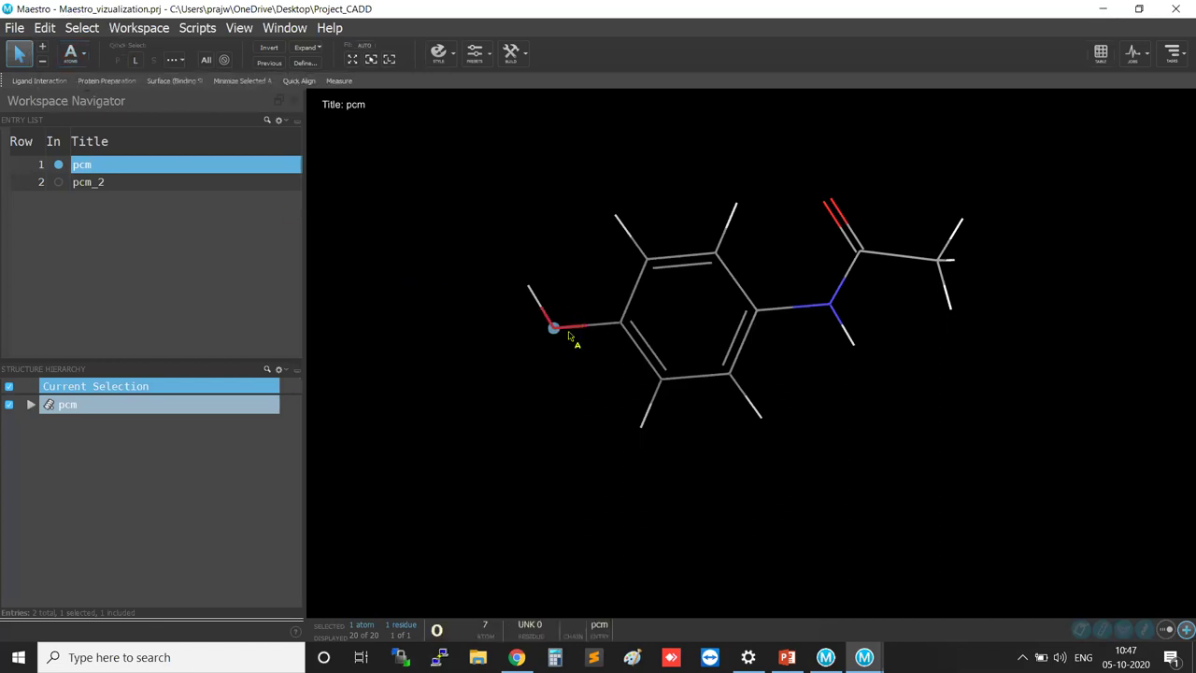
left_click(555, 333)
left_click(557, 341)
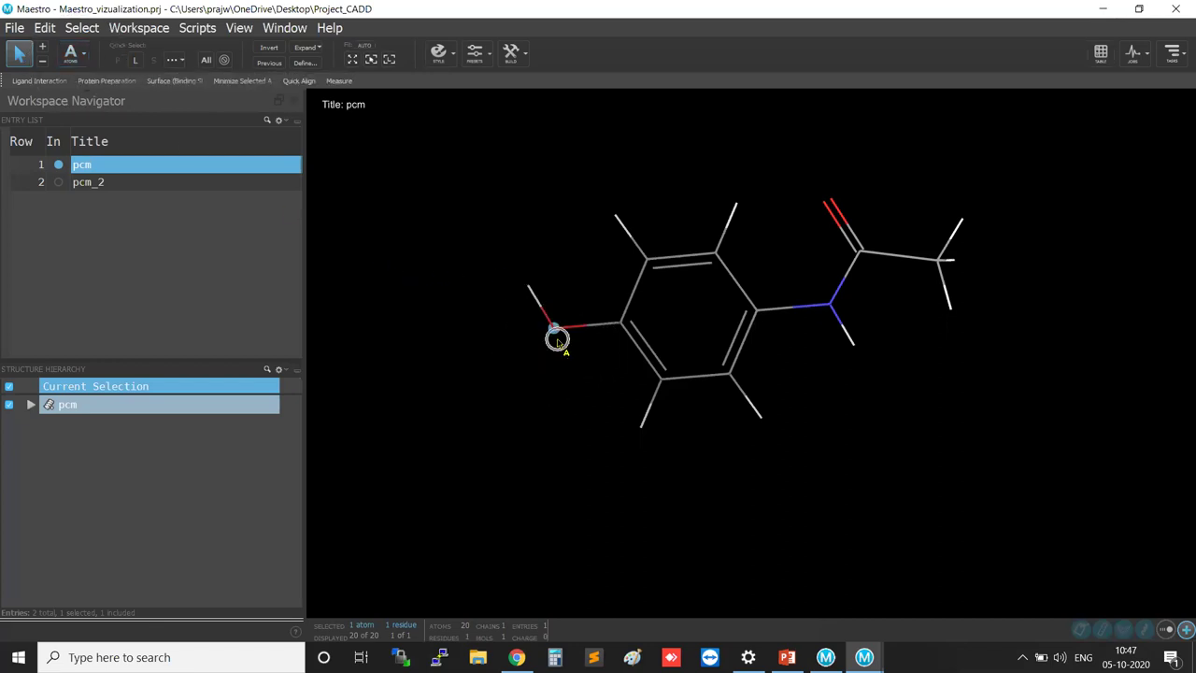
left_click(556, 342)
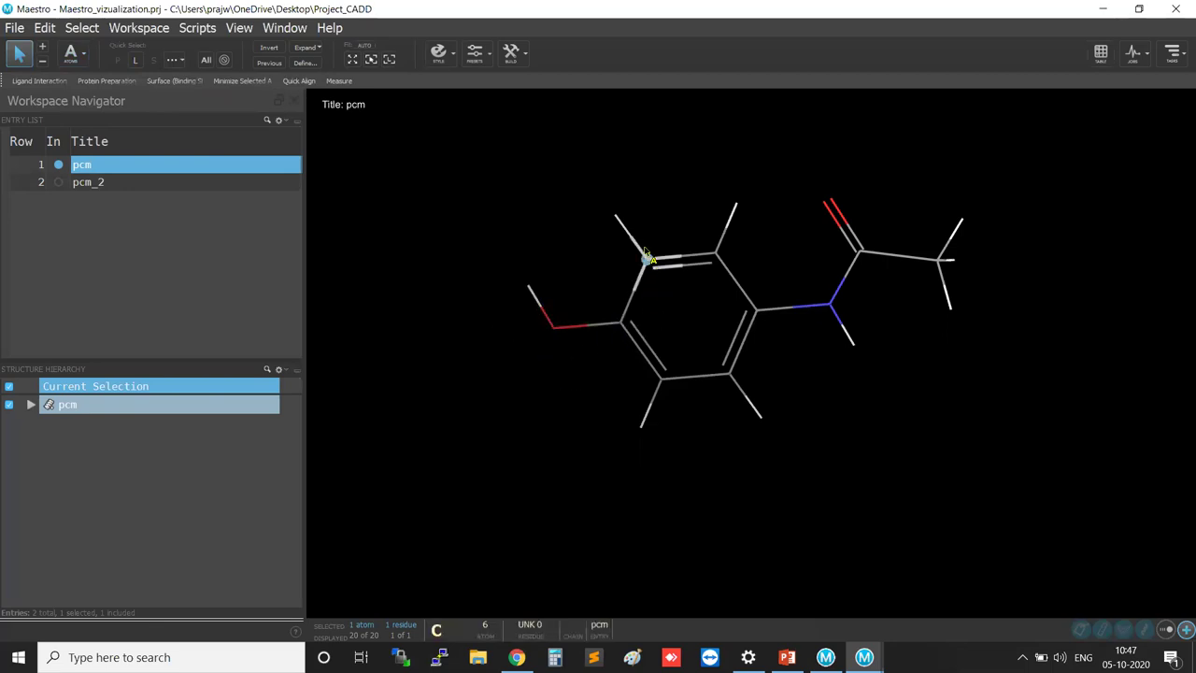
left_click(555, 329)
left_click(620, 324)
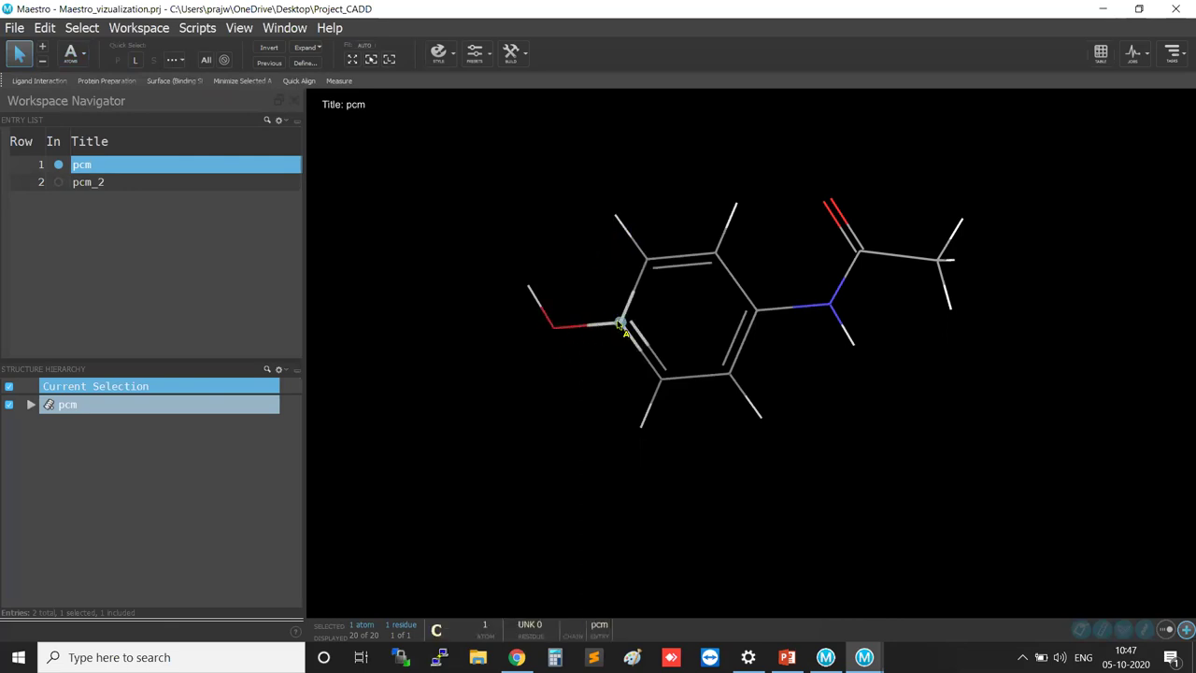
left_click(574, 363)
Step: Build up a multi-atom selection of pcm's hydroxyl group, ring carbons and adjacent ring hydrogens, and clear it
left_click(555, 329)
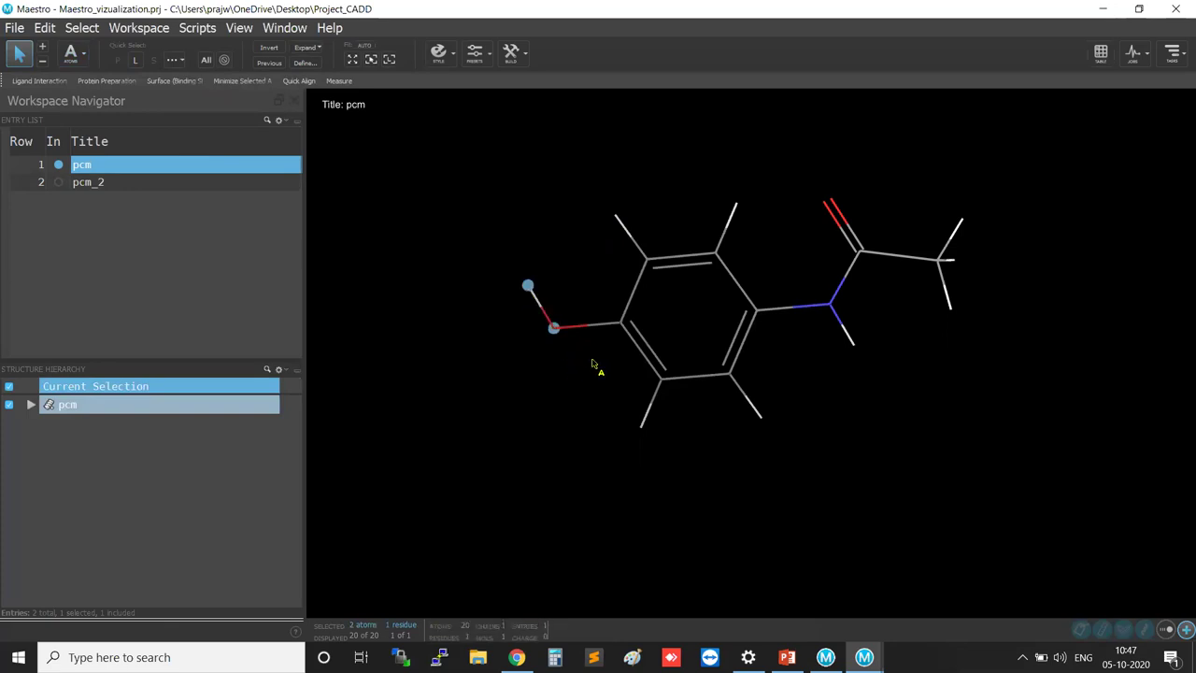
left_click(621, 323)
left_click(646, 260)
left_click(614, 215)
left_click(714, 254)
left_click(735, 207)
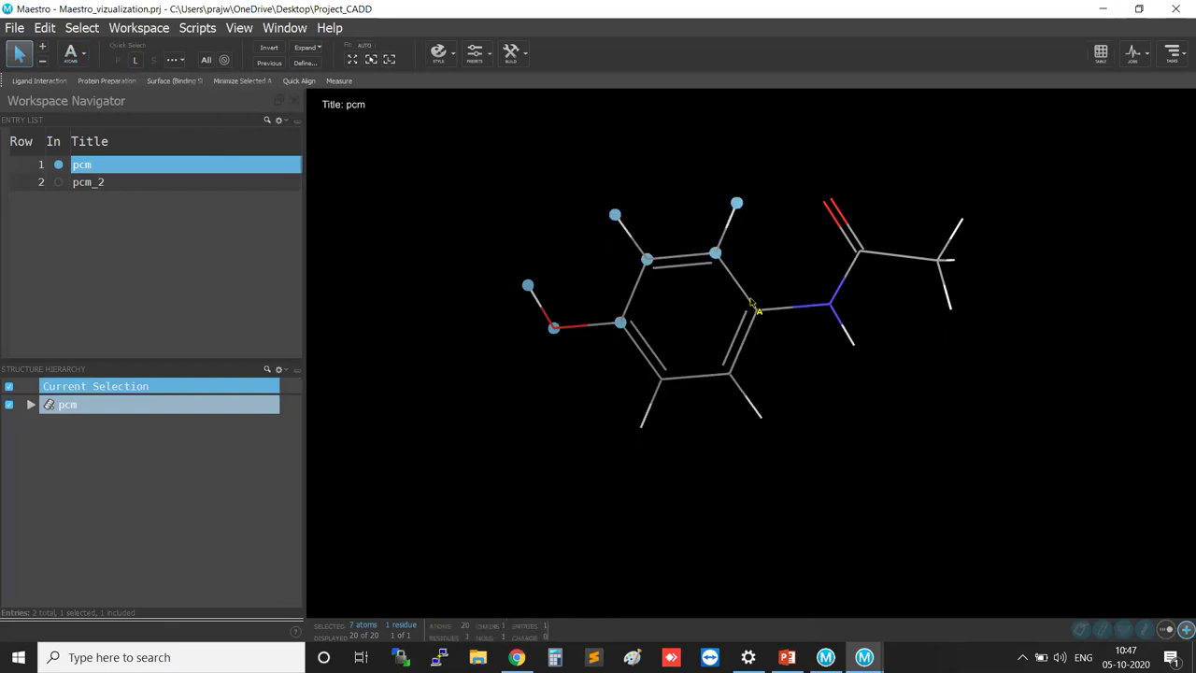
left_click(756, 309)
left_click(732, 378)
left_click(662, 381)
left_click(699, 470)
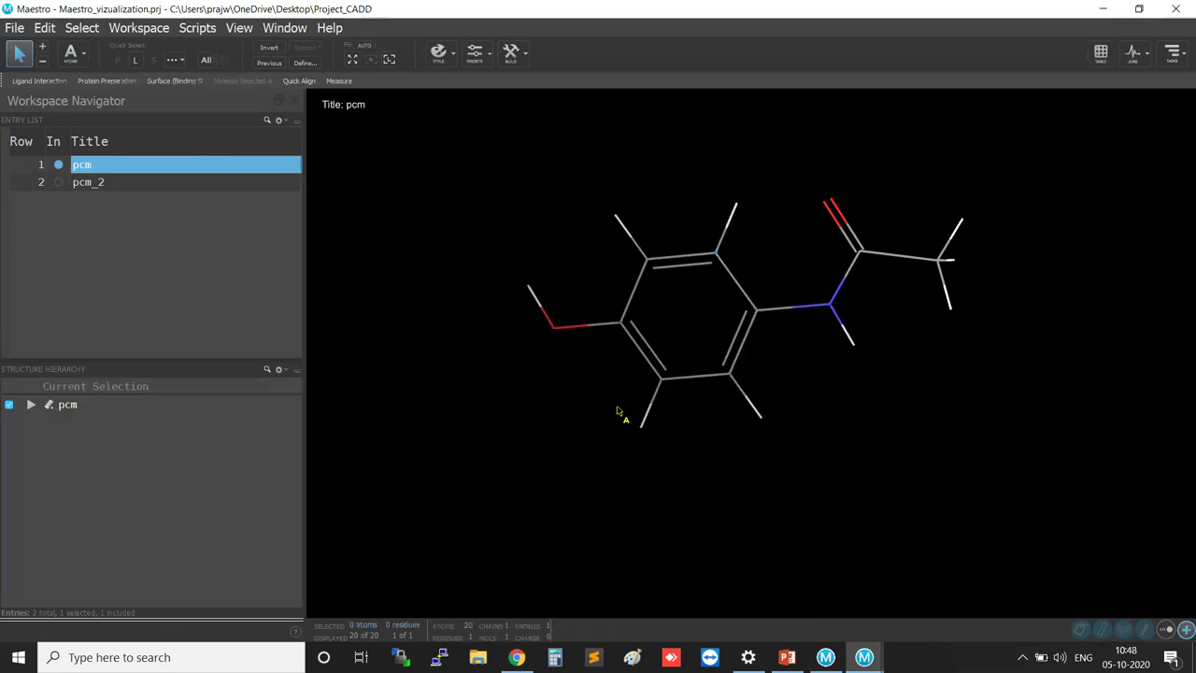
Step: Area-select the hydroxyl group and the adjoining half of the ring with its hydrogens in pcm
left_click_drag(447, 178, 702, 574)
left_click_drag(457, 183, 706, 561)
left_click_drag(472, 174, 708, 552)
left_click_drag(444, 165, 707, 534)
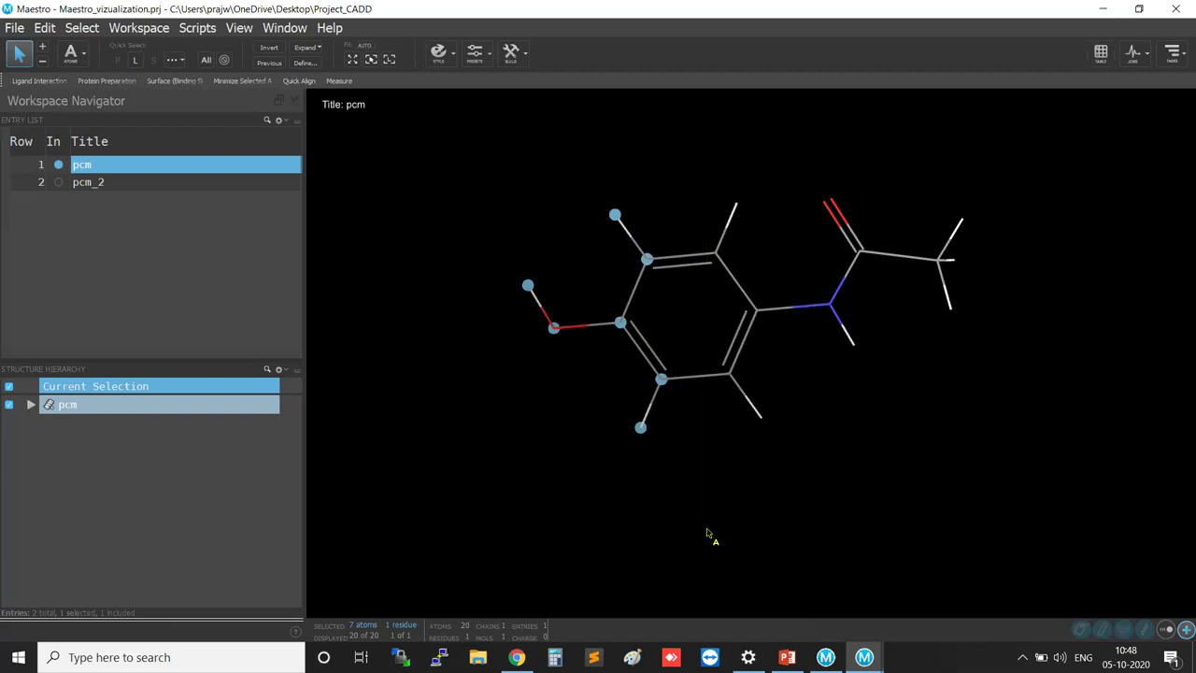
Step: Repeat the area selection of pcm's hydroxyl side and clear the selection
left_click(428, 207)
left_click_drag(415, 174, 716, 566)
left_click(716, 567)
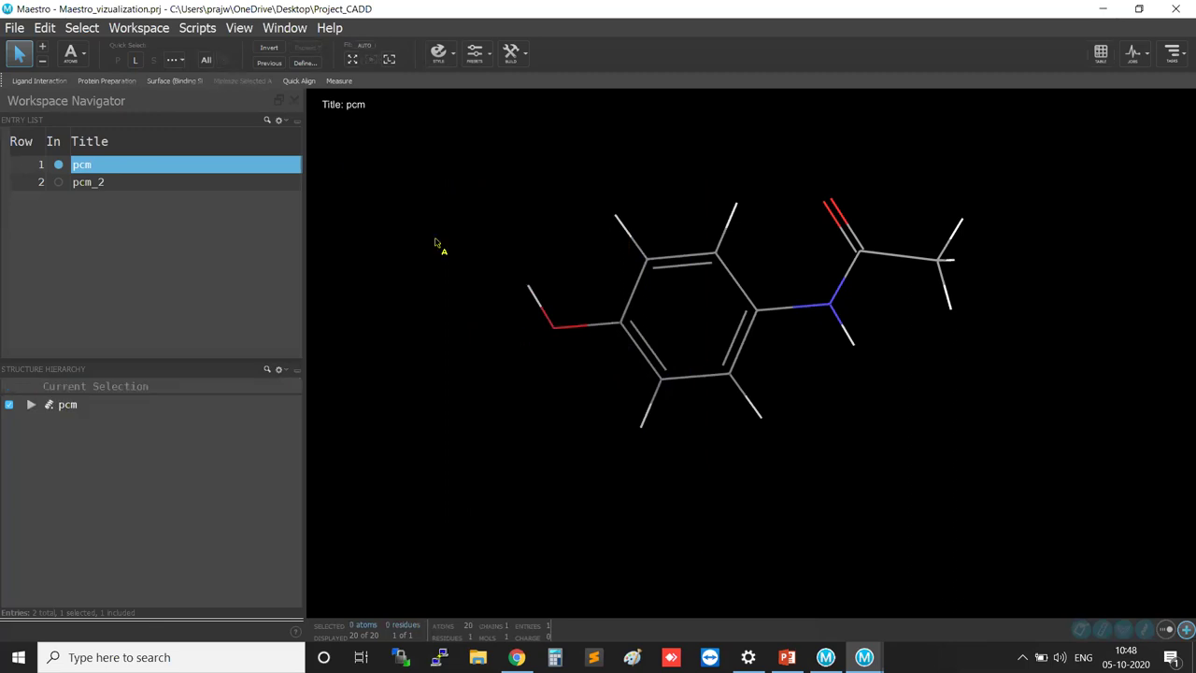
Step: Change the selection level to Residues and pick pcm's residue through a ring carbon
left_click(83, 53)
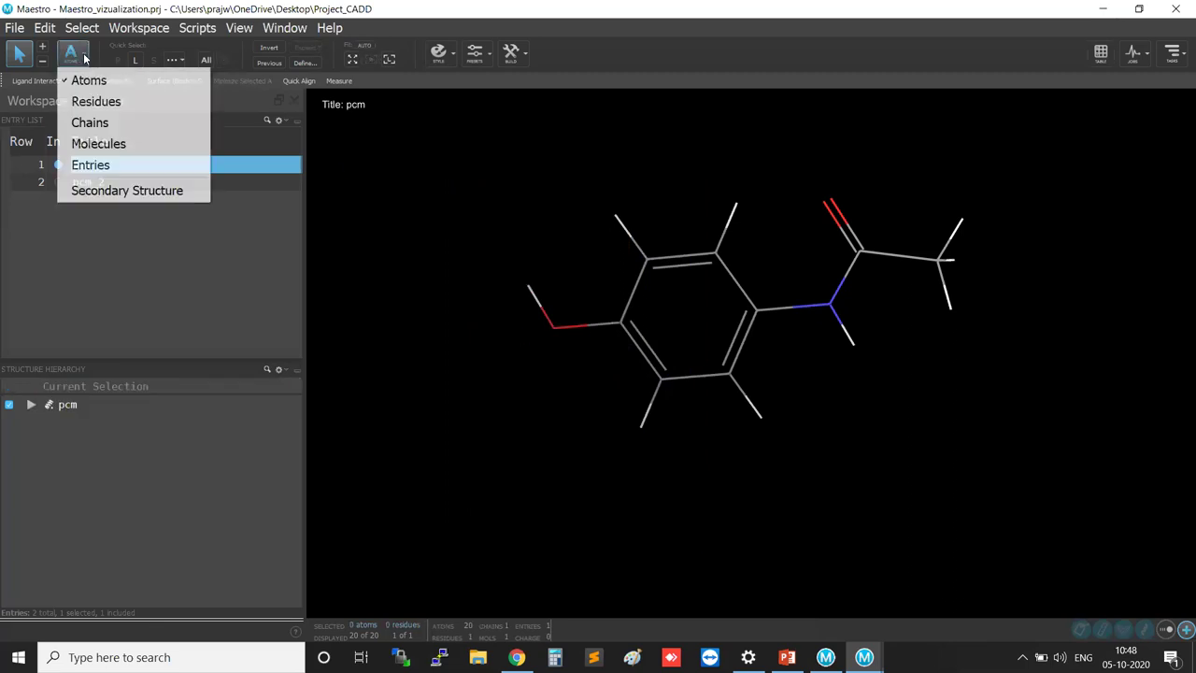
left_click(96, 103)
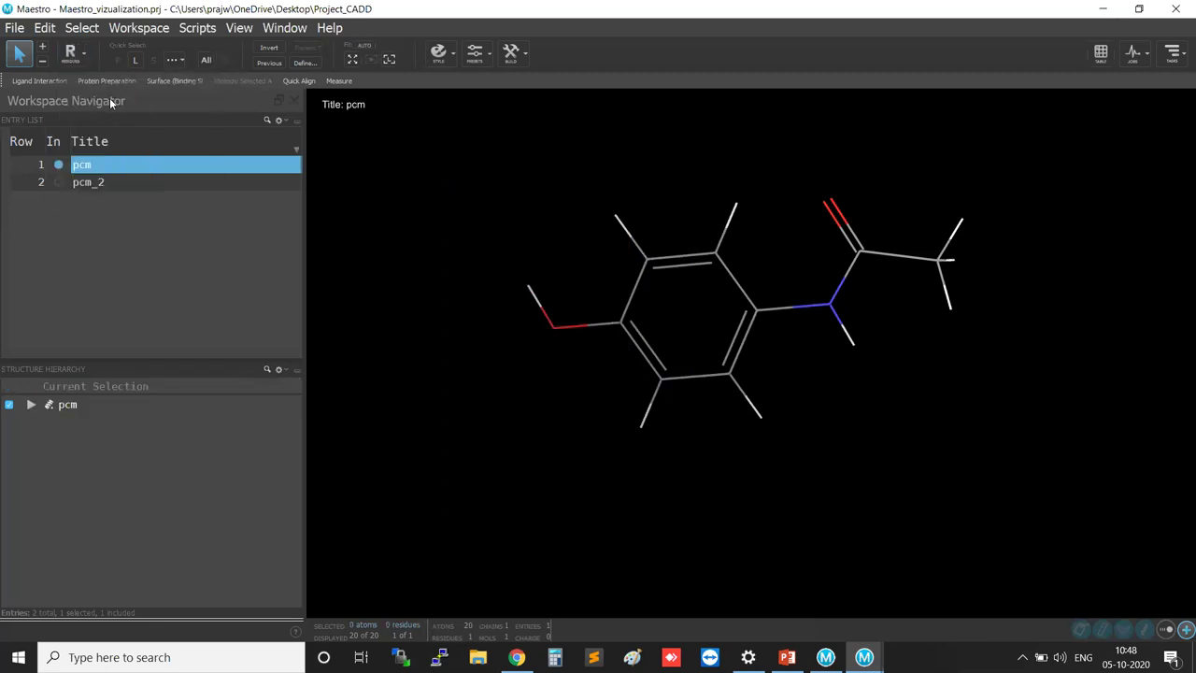
left_click(758, 314)
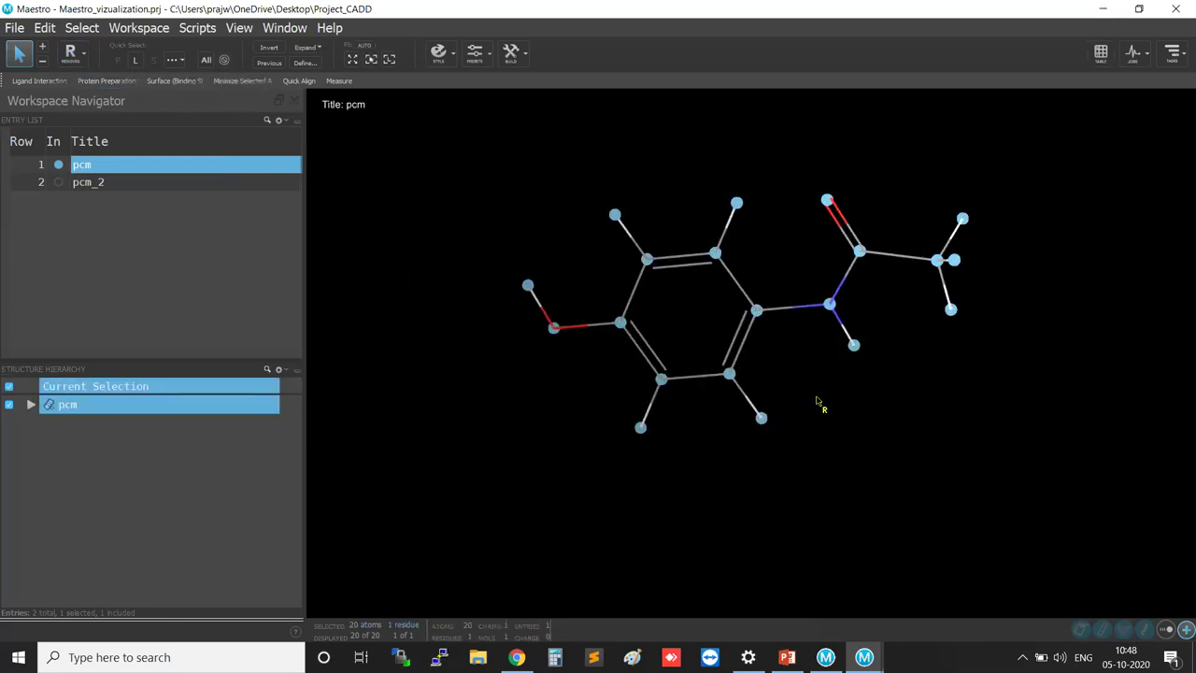
left_click(776, 346)
left_click(775, 346)
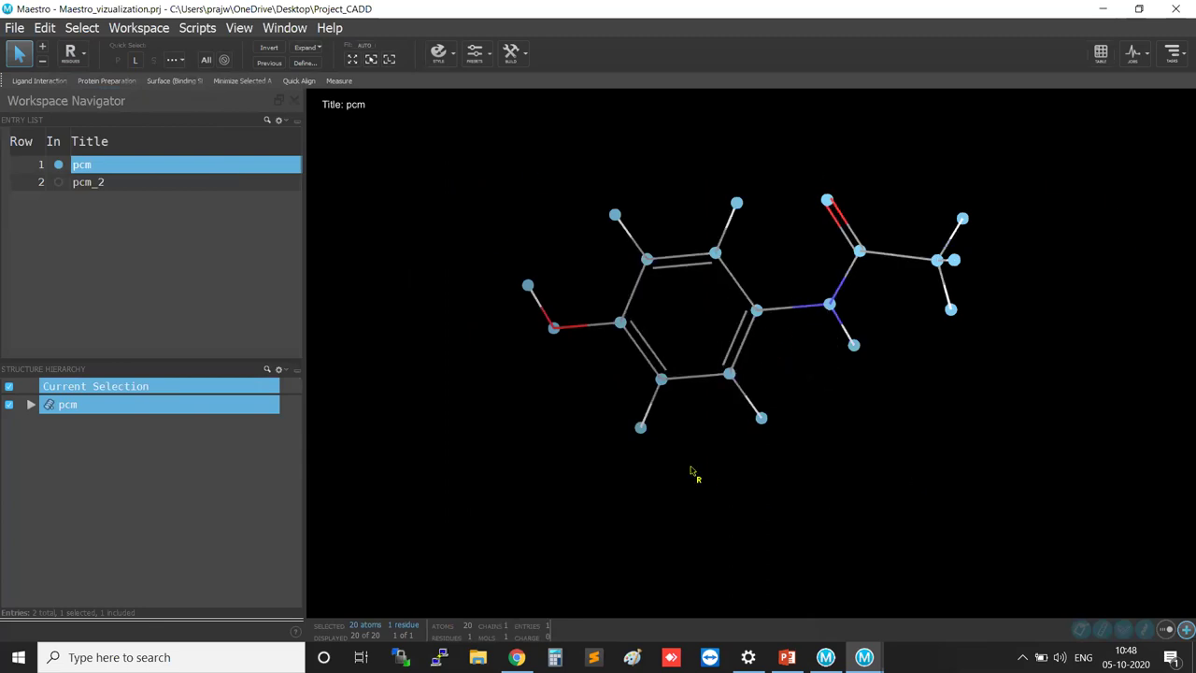
Step: Change the selection level to Molecules, pick the whole pcm molecule through its nitrogen, and clear the selection
left_click(73, 59)
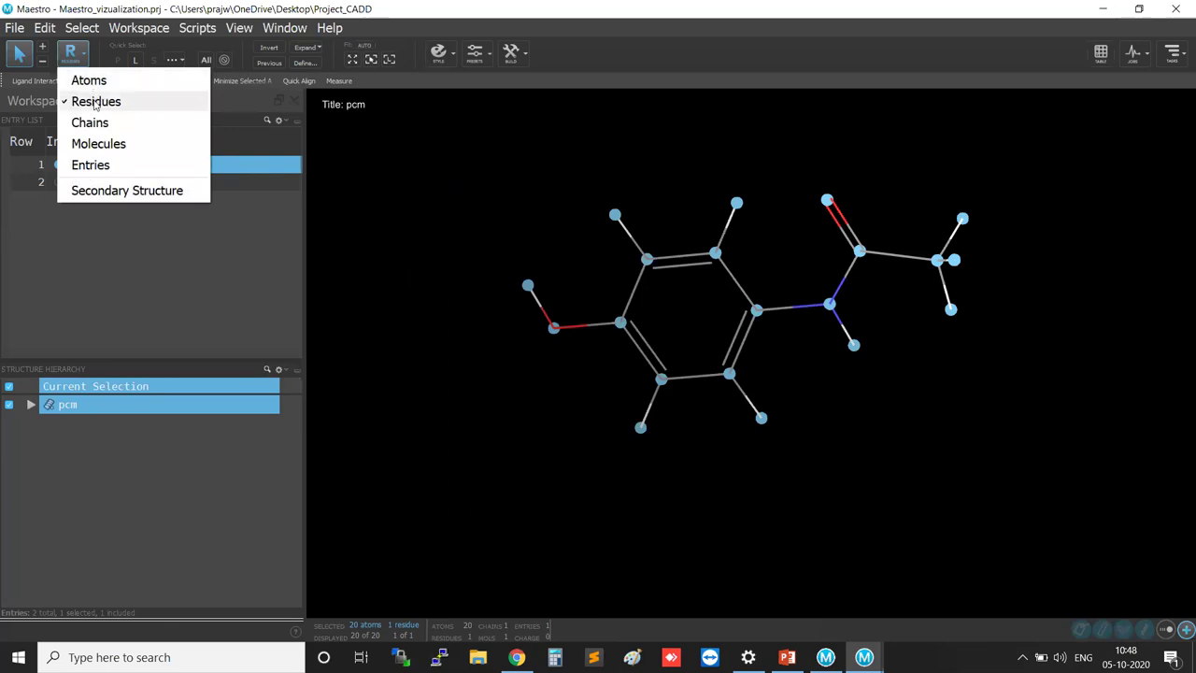
left_click(114, 143)
left_click(881, 381)
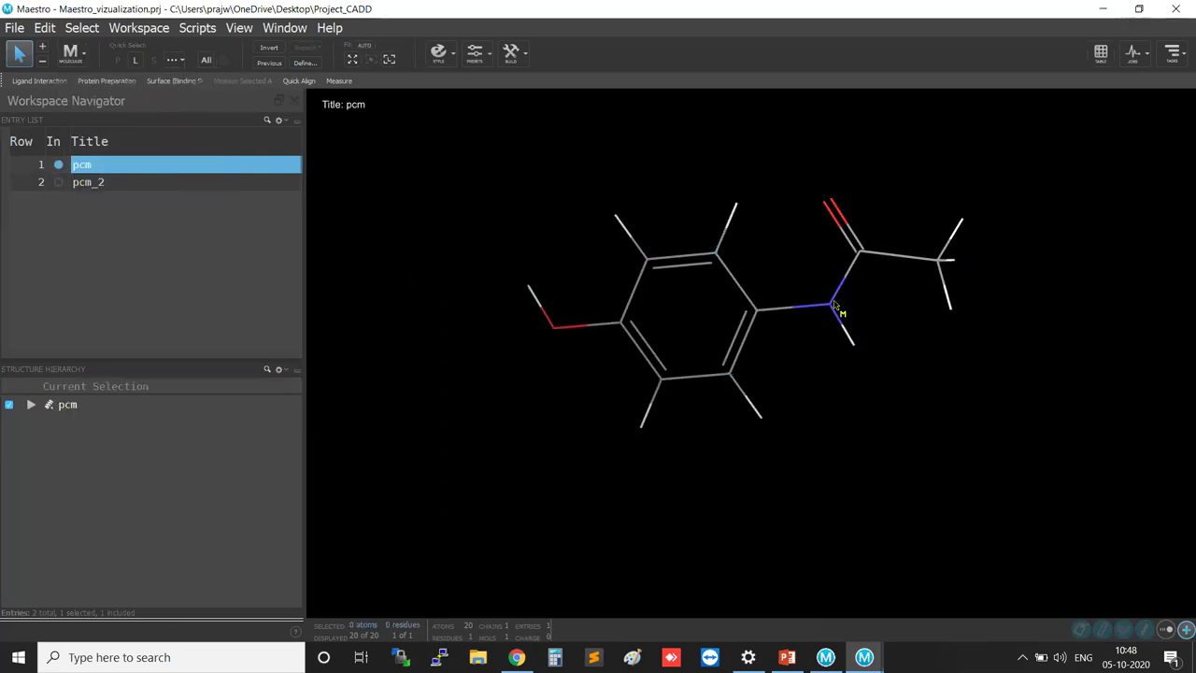
left_click(834, 306)
left_click(859, 412)
left_click(860, 412)
Step: Practise rotating and translating the pcm molecule in the workspace
middle_click_drag(874, 469, 809, 469)
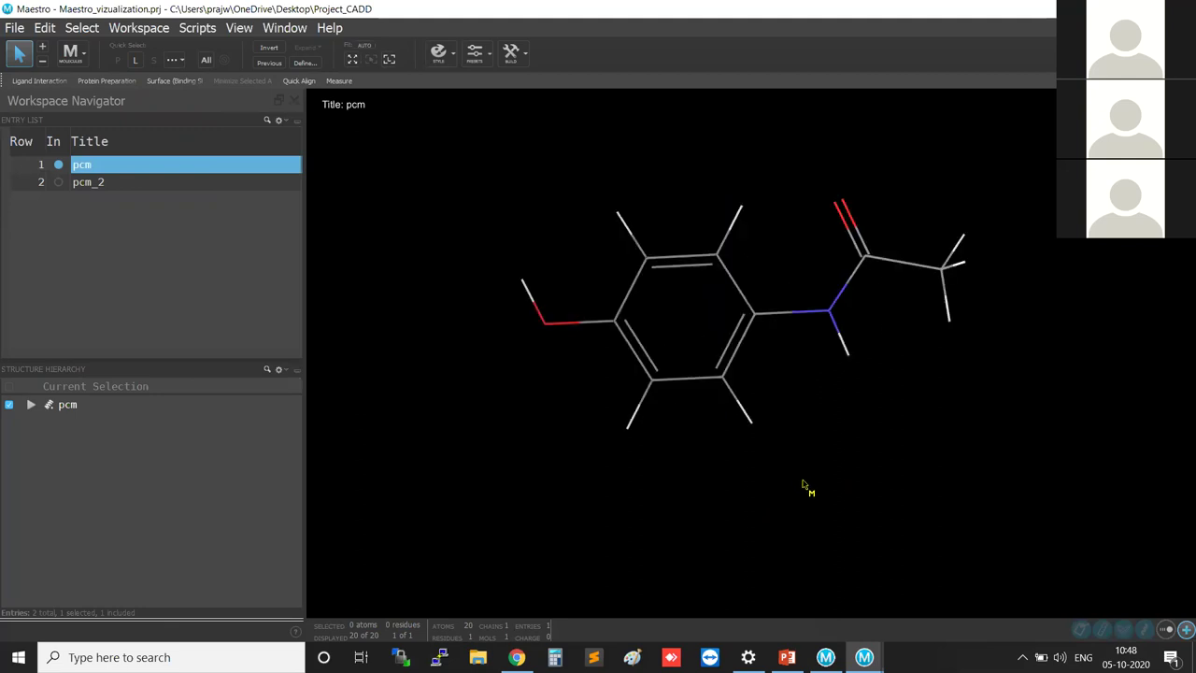
right_click_drag(825, 454, 813, 479)
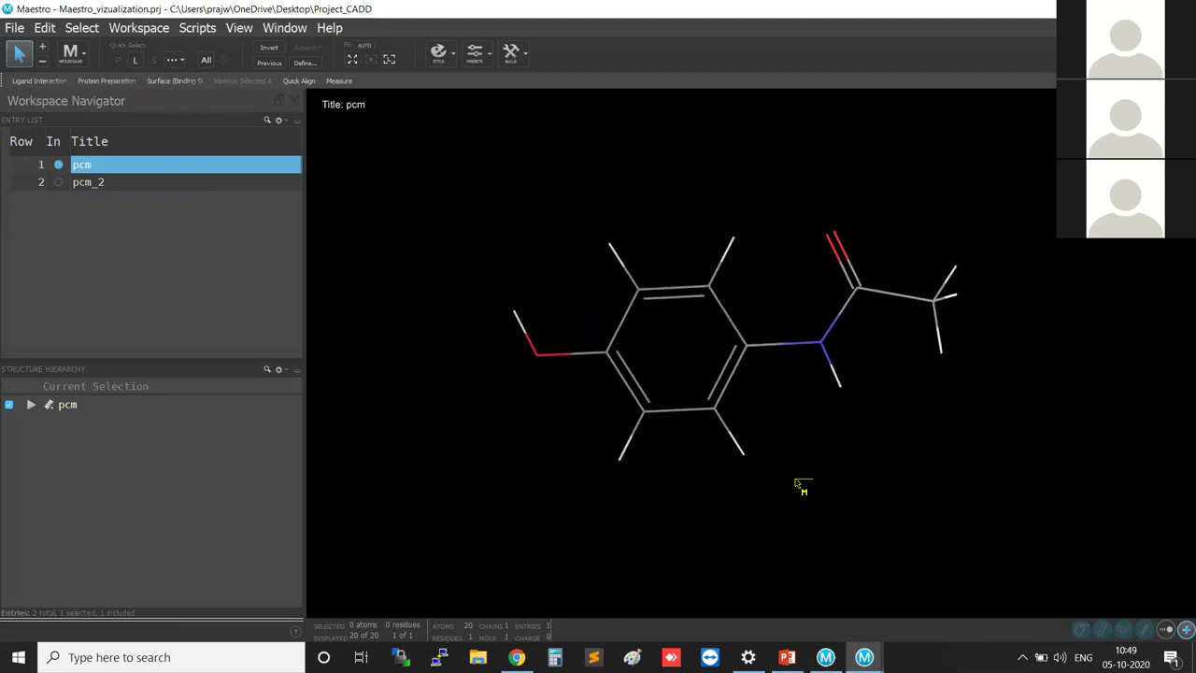
middle_click_drag(835, 446, 854, 466)
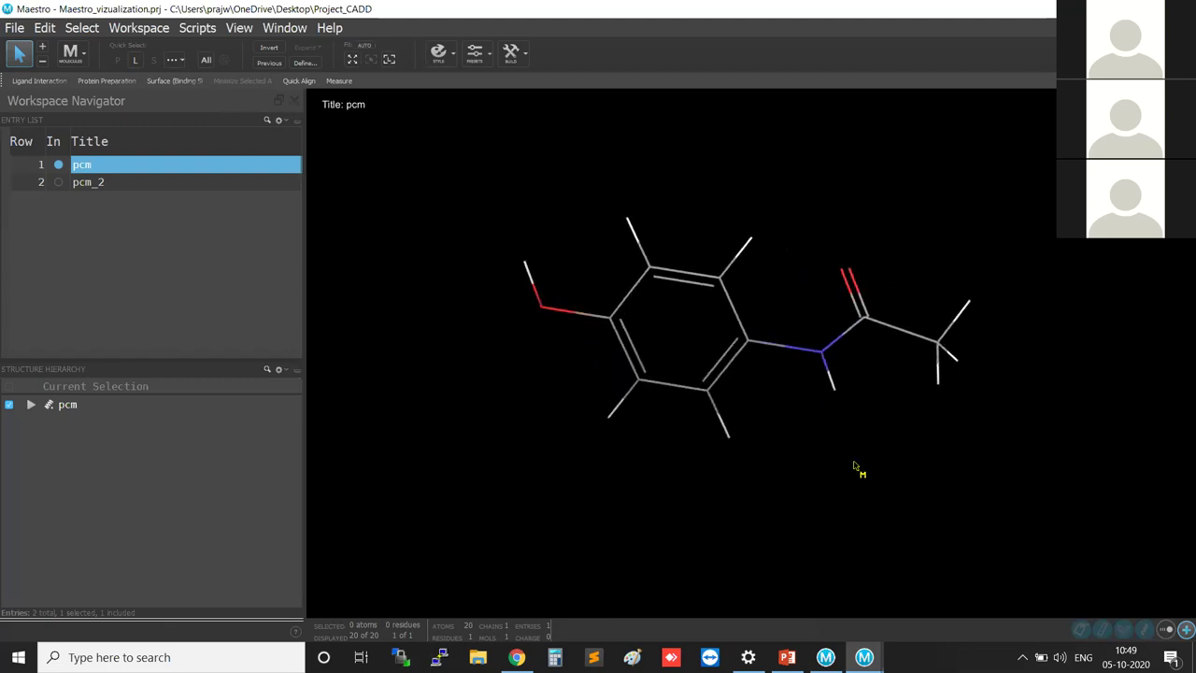
right_click_drag(854, 465, 875, 480)
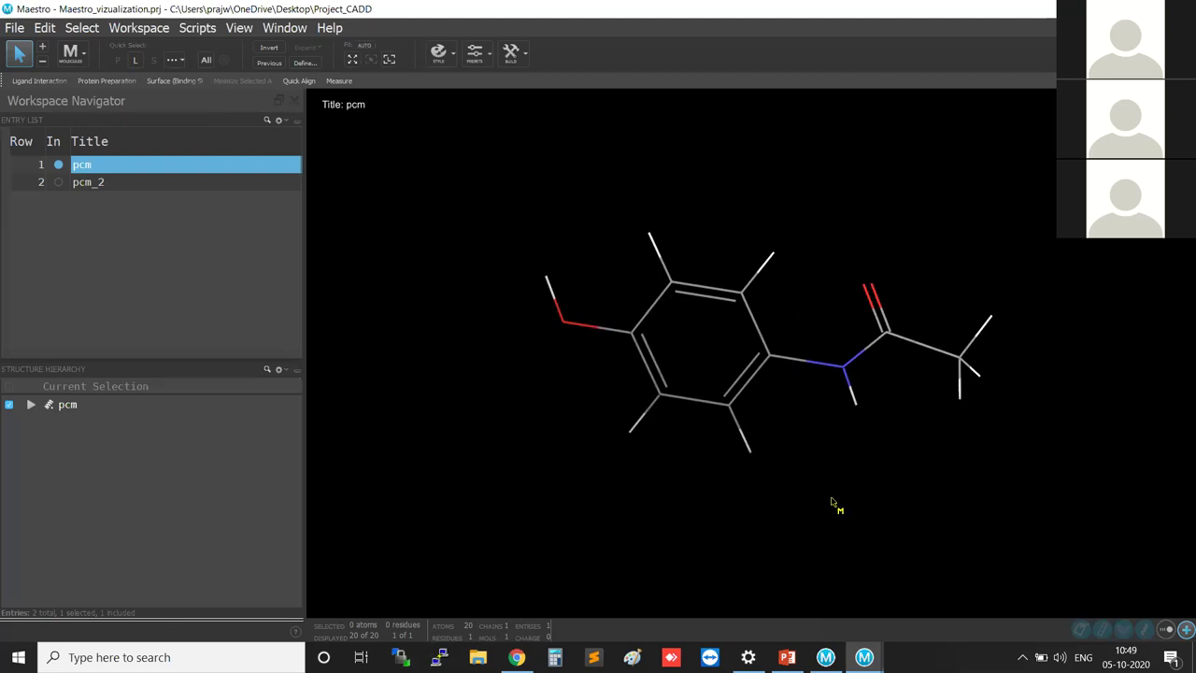
Step: Area-select the whole pcm molecule several times by covering only its acetamide end, and clear the selection
left_click_drag(1089, 205, 867, 492)
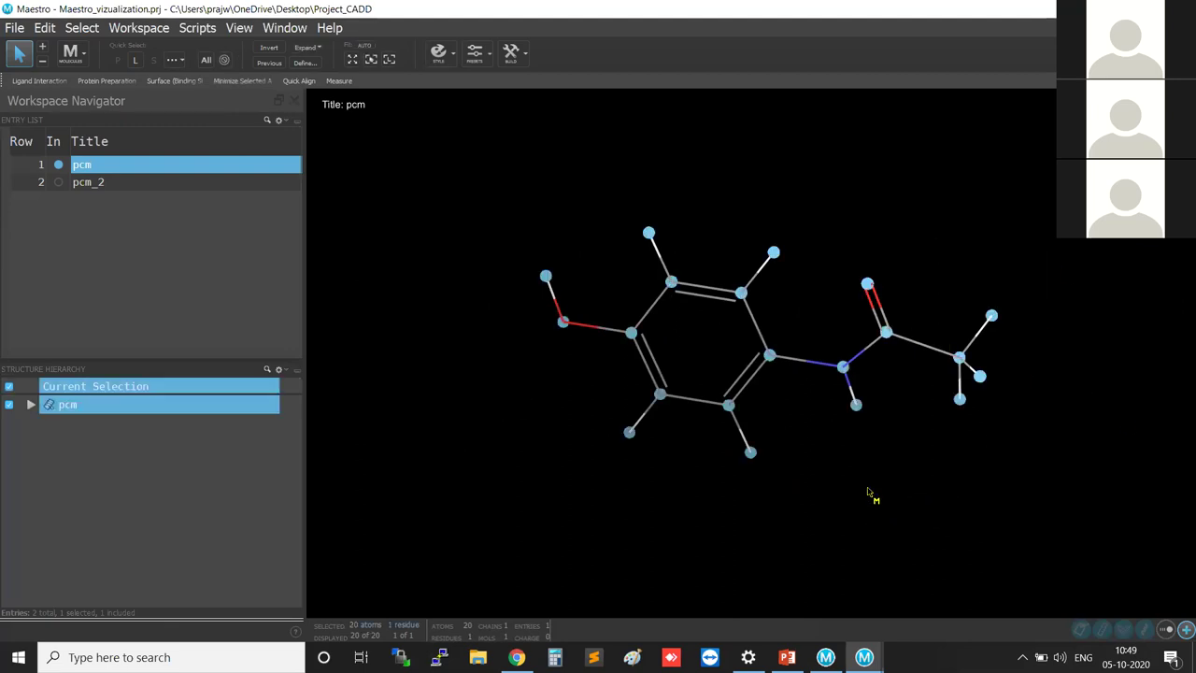
left_click(1028, 250)
left_click_drag(1045, 214, 918, 542)
left_click_drag(1030, 171, 863, 458)
left_click_drag(1025, 234, 825, 542)
left_click(833, 510)
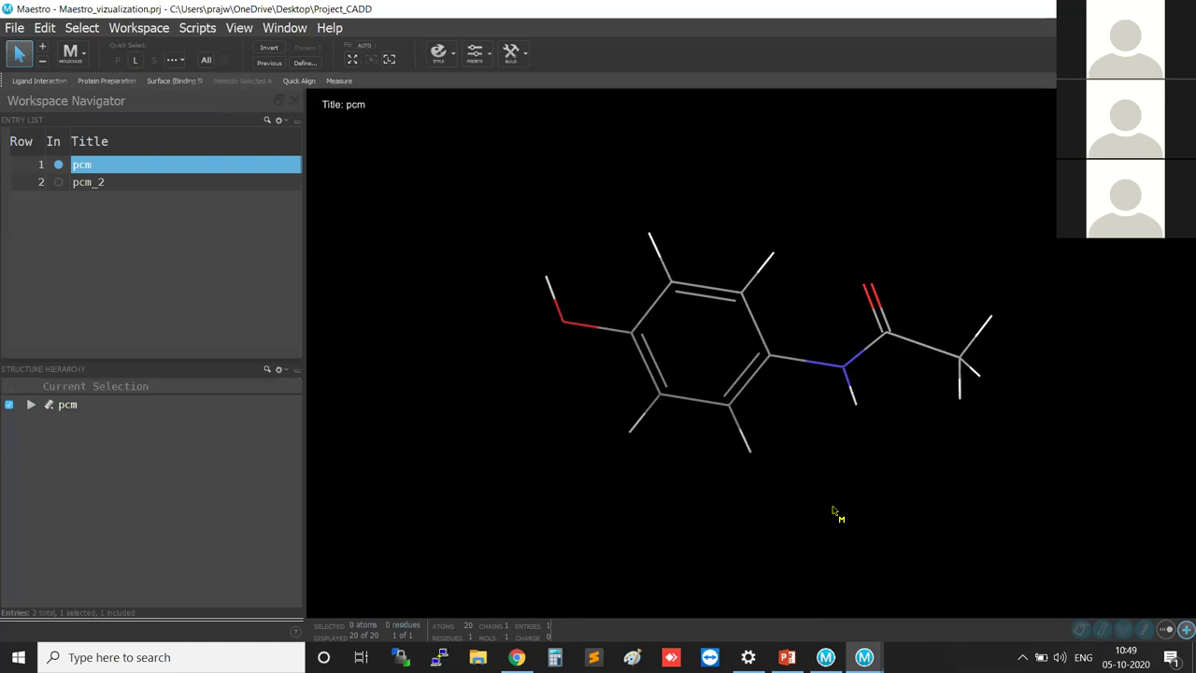
Step: Examine pcm at several zoom levels and from slightly different angles
scroll(834, 510, "down", 5)
scroll(834, 510, "up", 8)
scroll(834, 510, "down", 6)
scroll(834, 510, "up", 6)
scroll(835, 510, "down", 4)
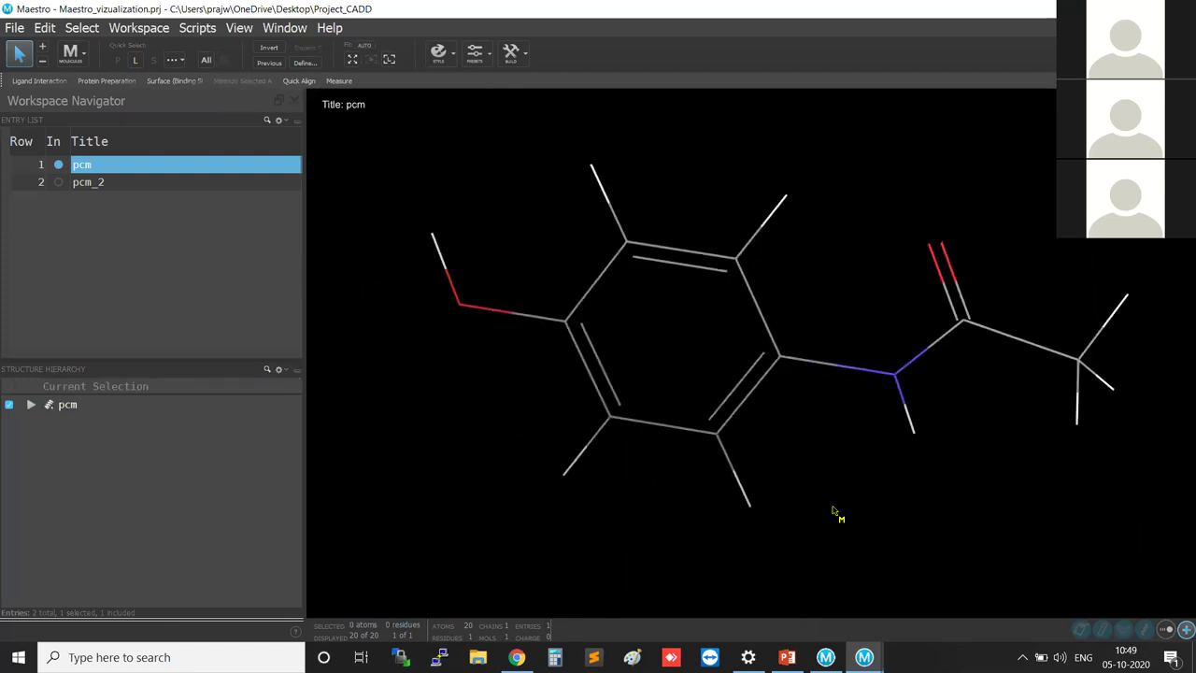
scroll(833, 510, "up", 5)
scroll(833, 510, "down", 4)
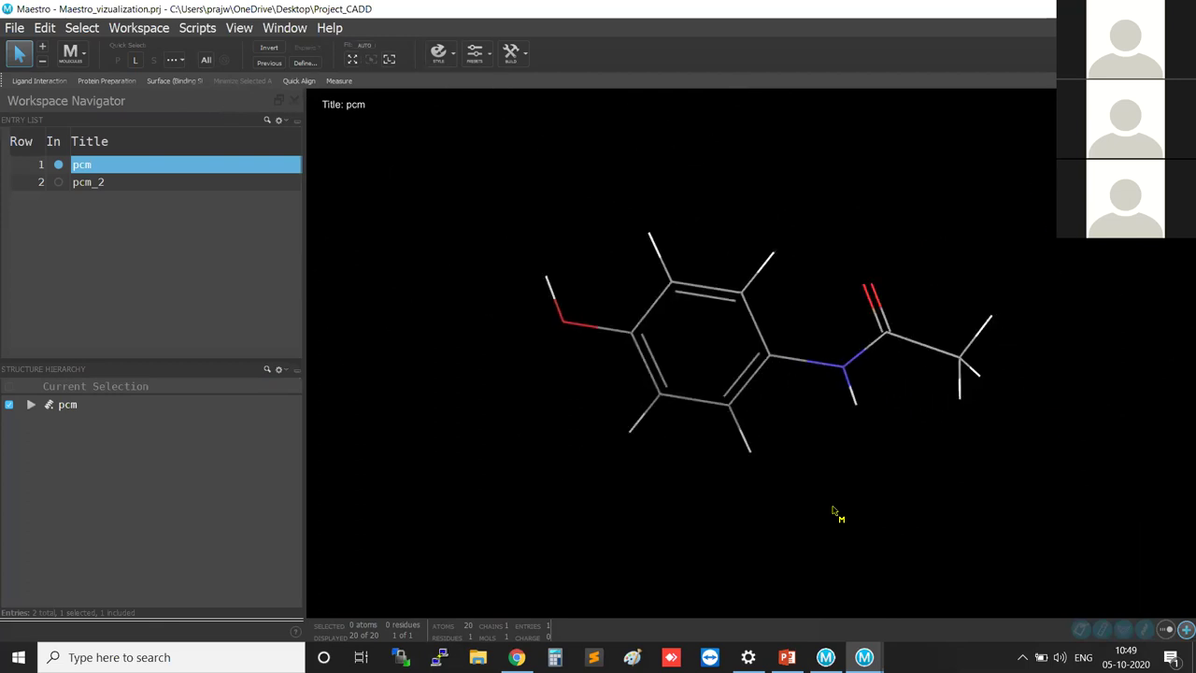
scroll(834, 510, "up", 5)
scroll(833, 510, "down", 5)
mouse_move(834, 510)
middle_mouse_down()
mouse_move(771, 492)
mouse_move(860, 458)
mouse_move(798, 470)
mouse_move(824, 493)
middle_mouse_up()
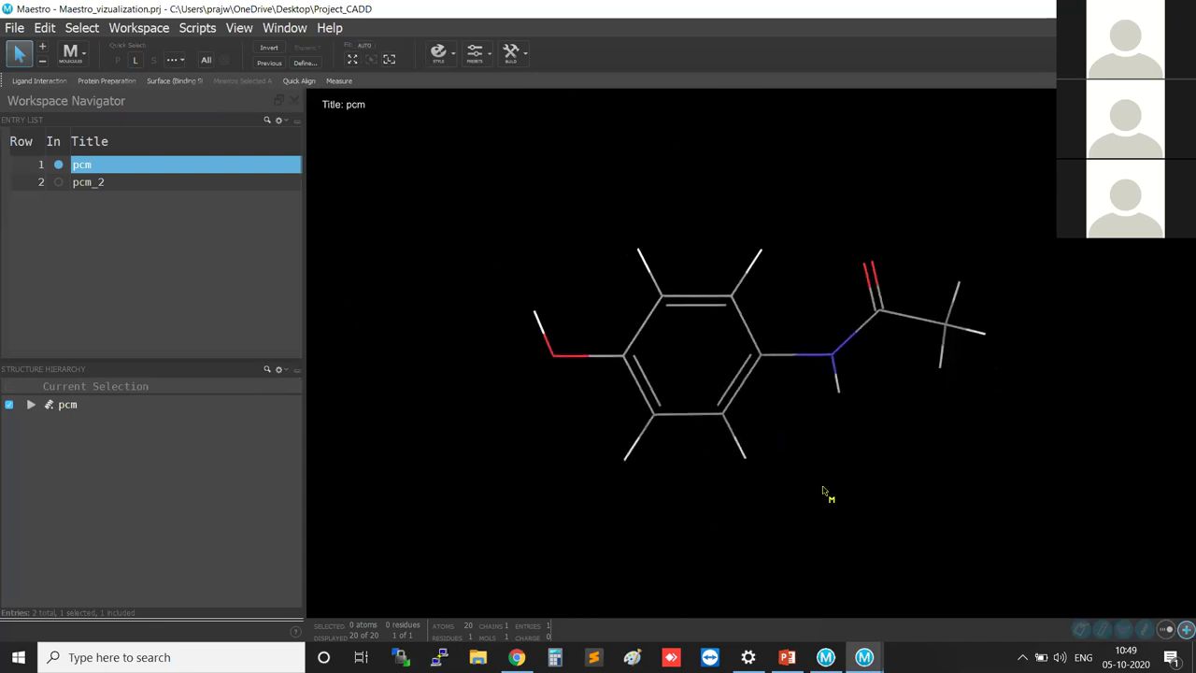
middle_click_drag(780, 436, 775, 412)
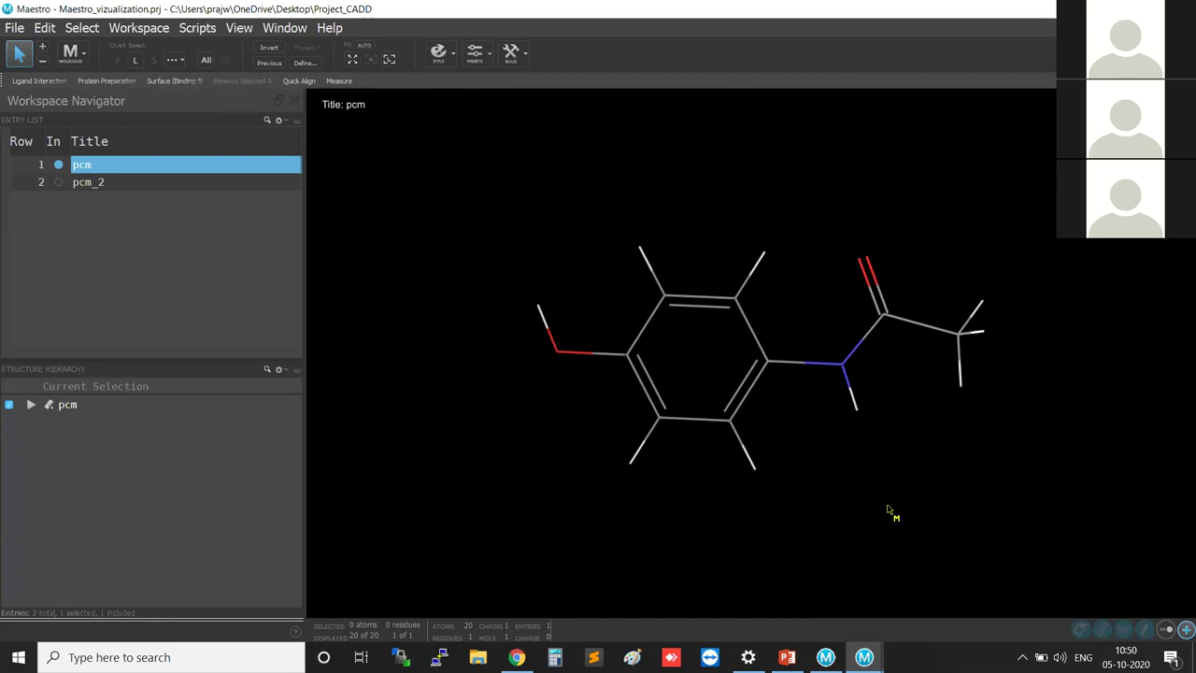
Step: Rotate pcm in increments, view it close up and far away, fit it to the workspace, and turn it around
key("Left")
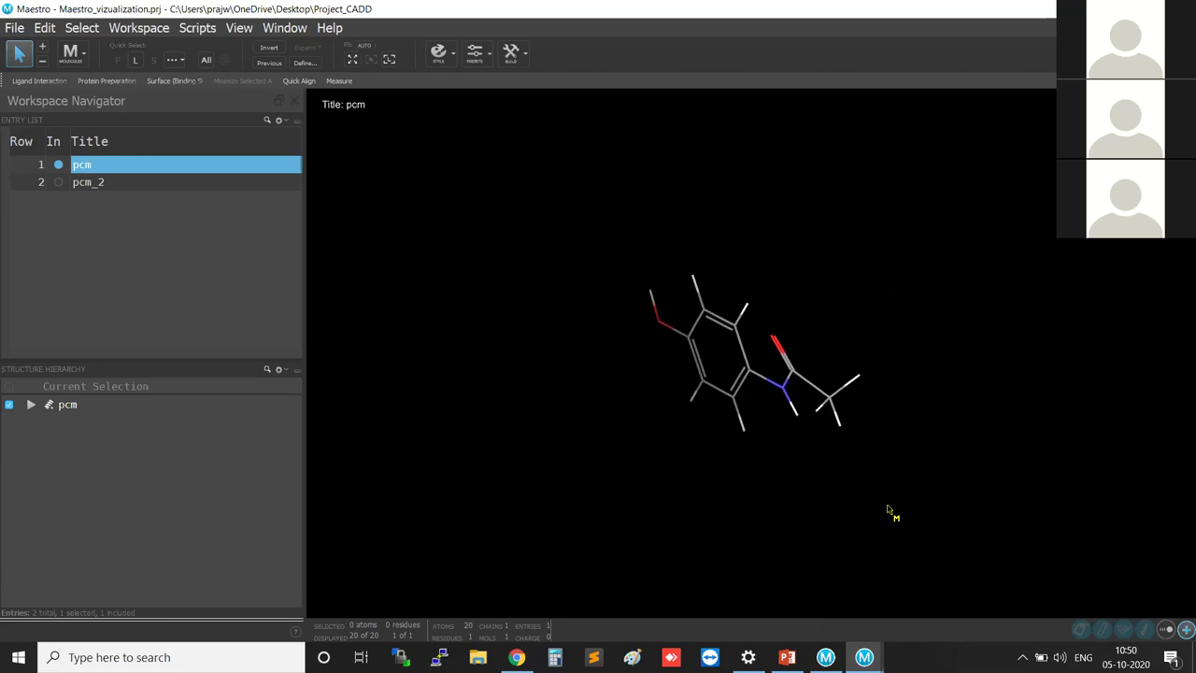
scroll(889, 511, "up", 10)
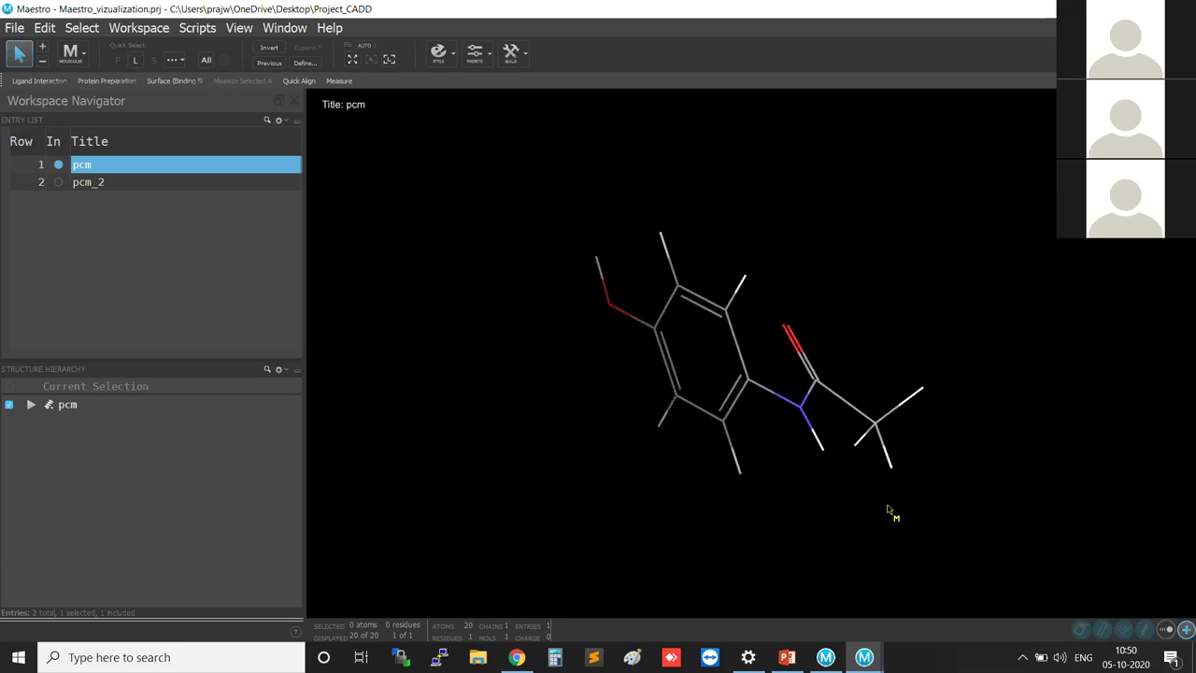
scroll(889, 510, "up", 8)
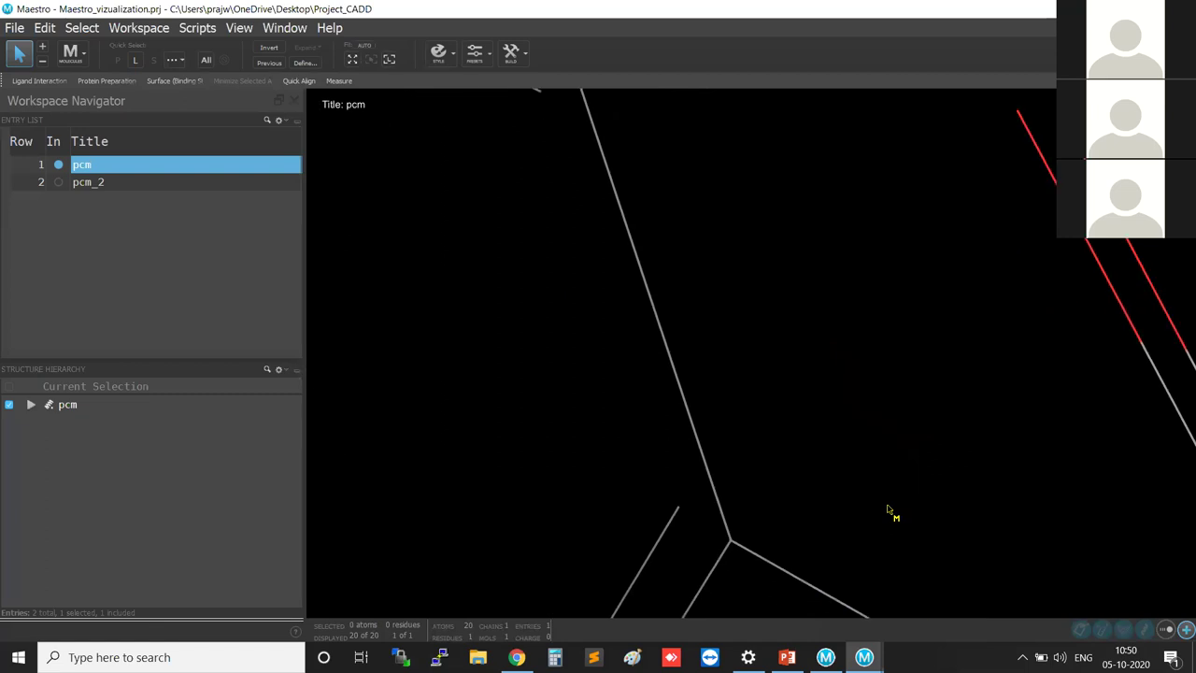
scroll(888, 510, "down", 15)
scroll(888, 510, "down", 4)
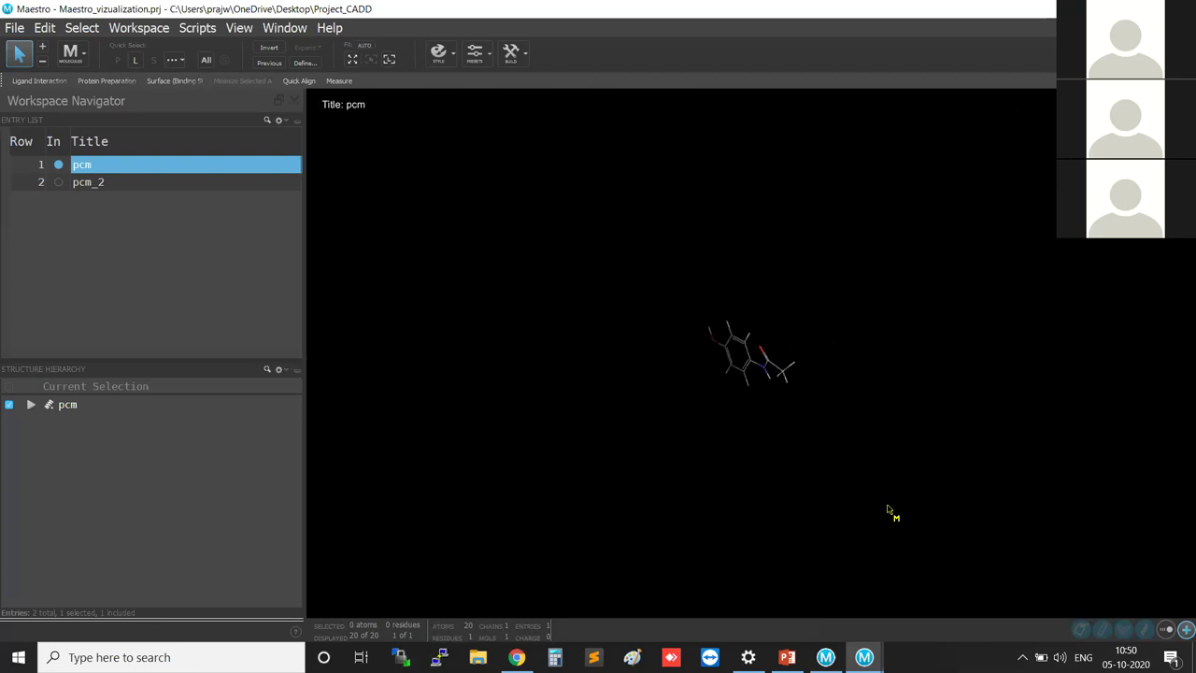
key("Left")
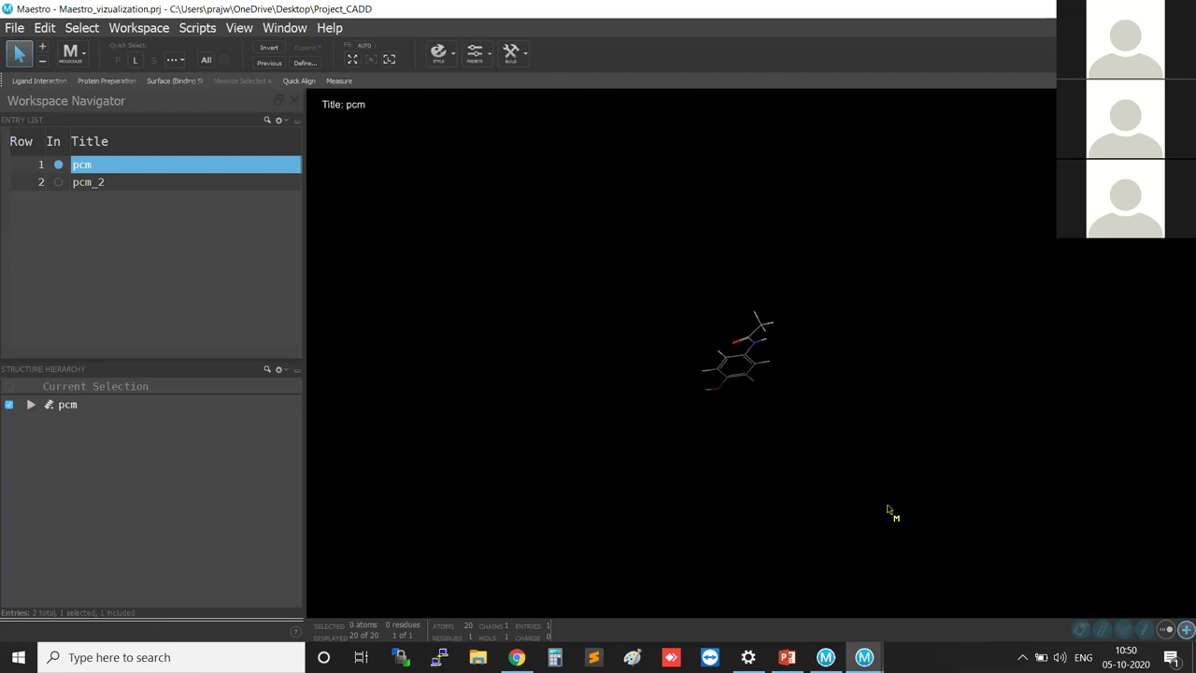
key("f")
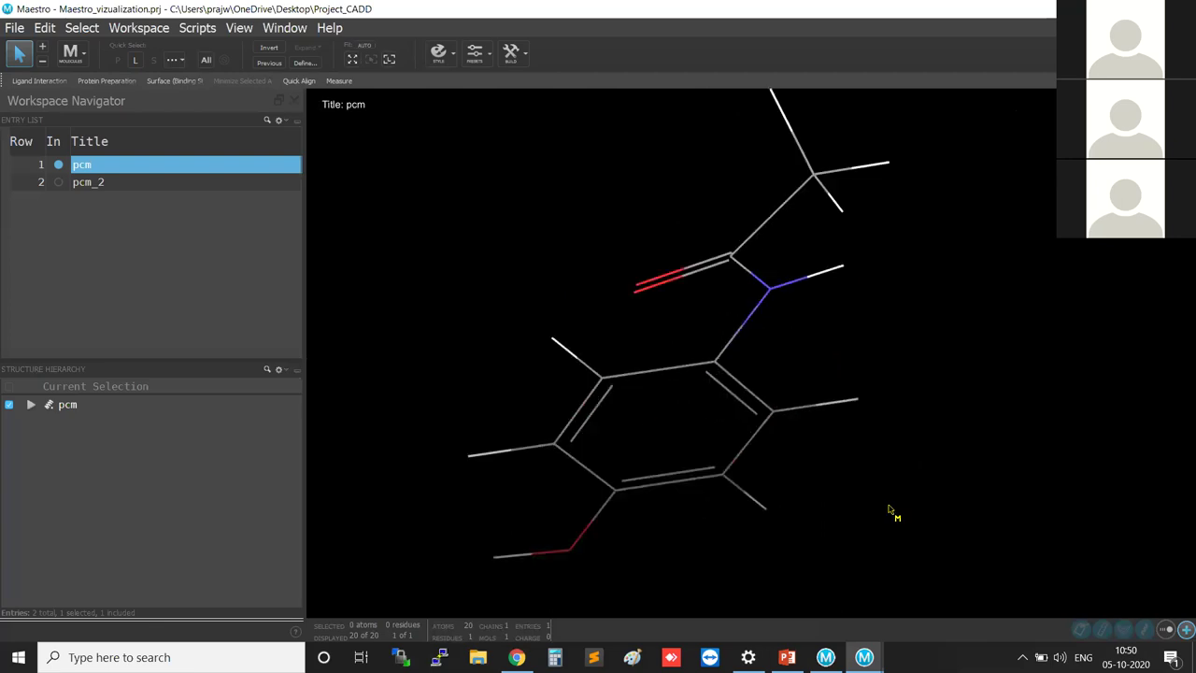
middle_click_drag(888, 510, 829, 507)
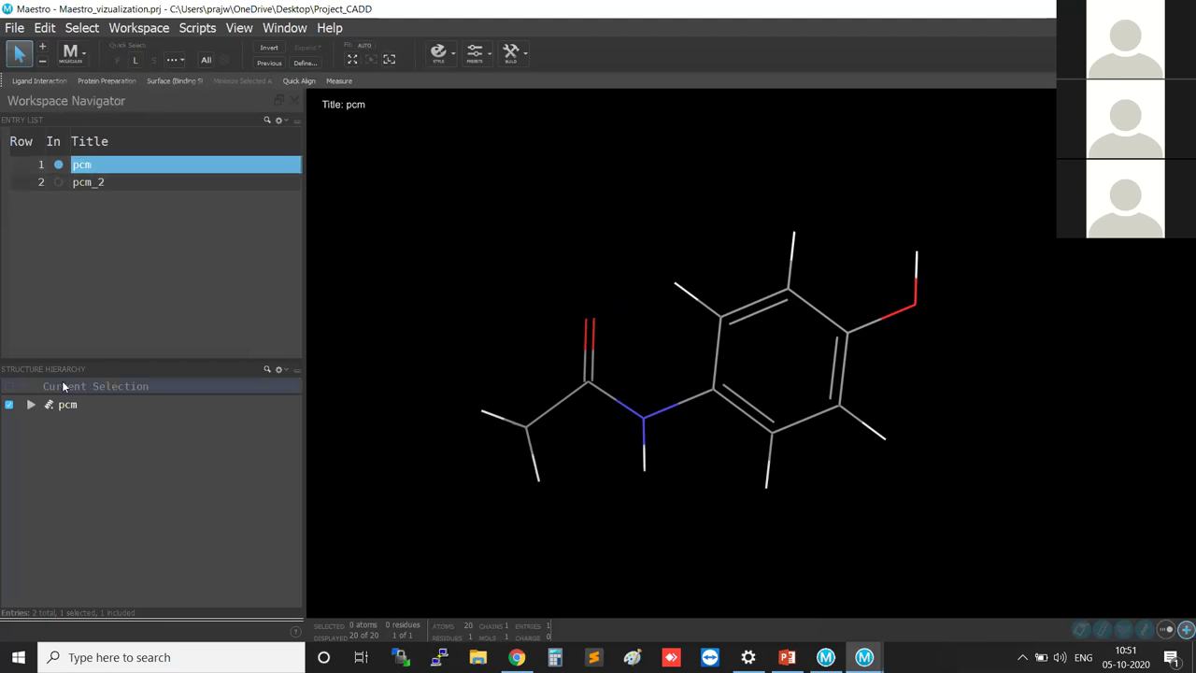
Step: Select pcm in the structure hierarchy, expand it down to the UNK 0 residue under Ligands, and collapse it again
left_click(101, 368)
left_click(75, 406)
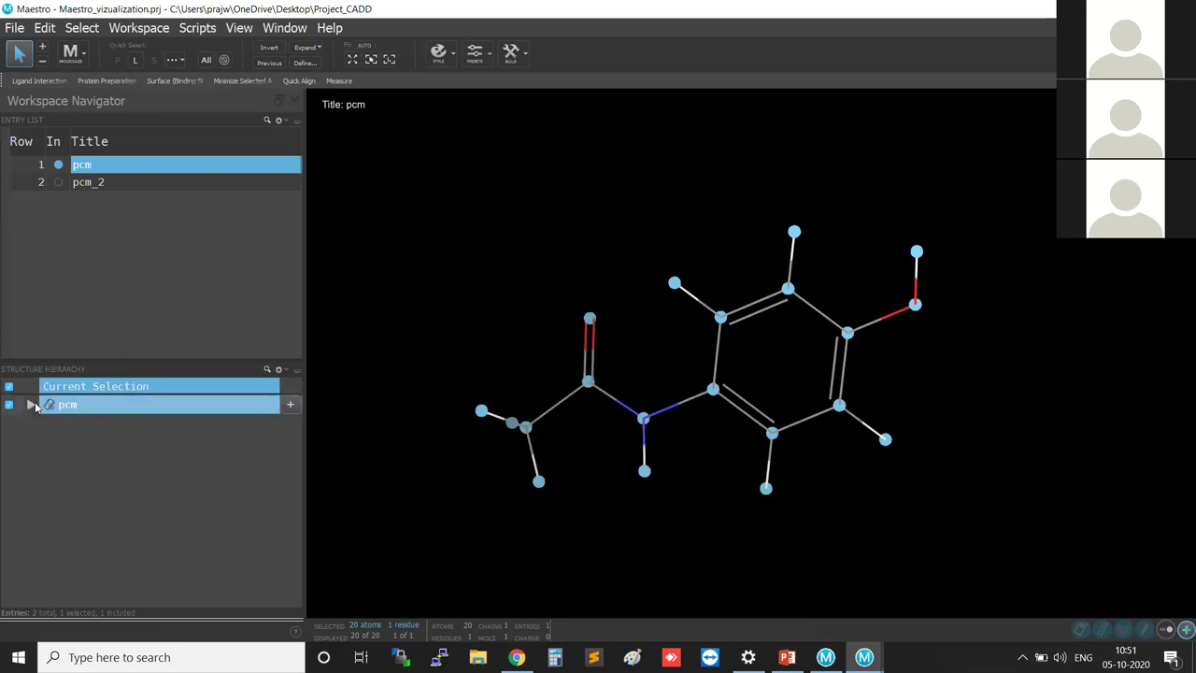
left_click(30, 407)
left_click(31, 407)
left_click(30, 407)
left_click(47, 423)
left_click(47, 424)
left_click(45, 425)
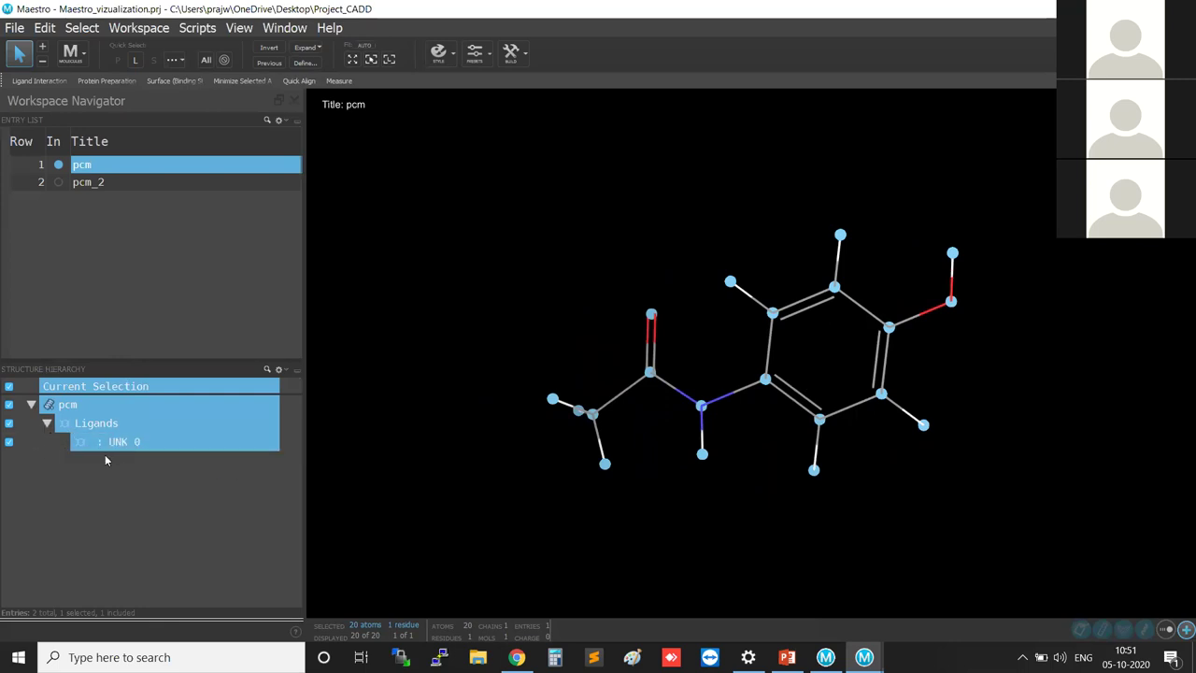
left_click(46, 423)
left_click(31, 408)
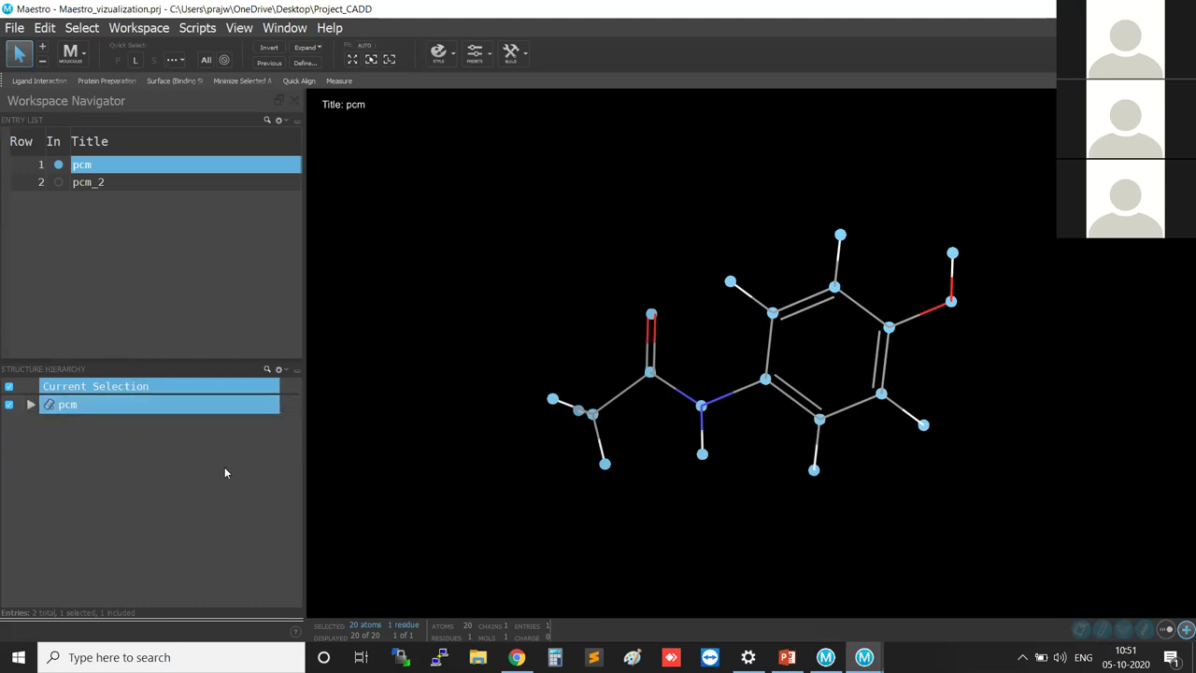
Step: Examine the display and style options offered for pcm in the structure hierarchy
left_click(297, 422)
left_click(289, 408)
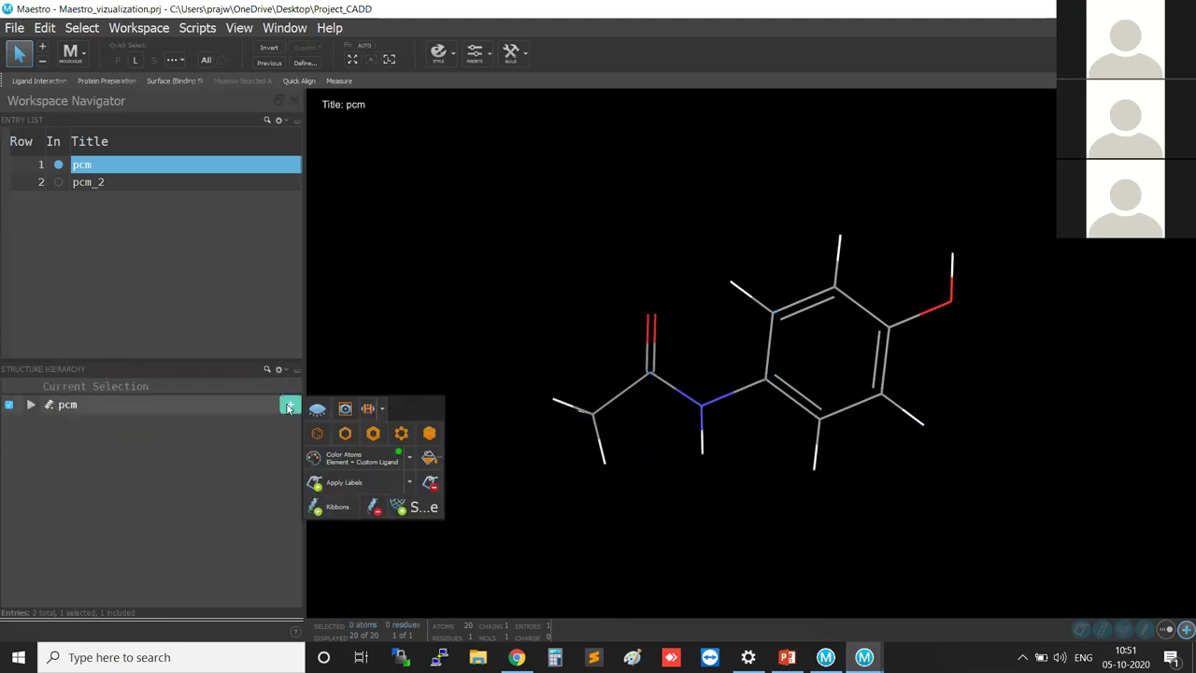
left_click(192, 404)
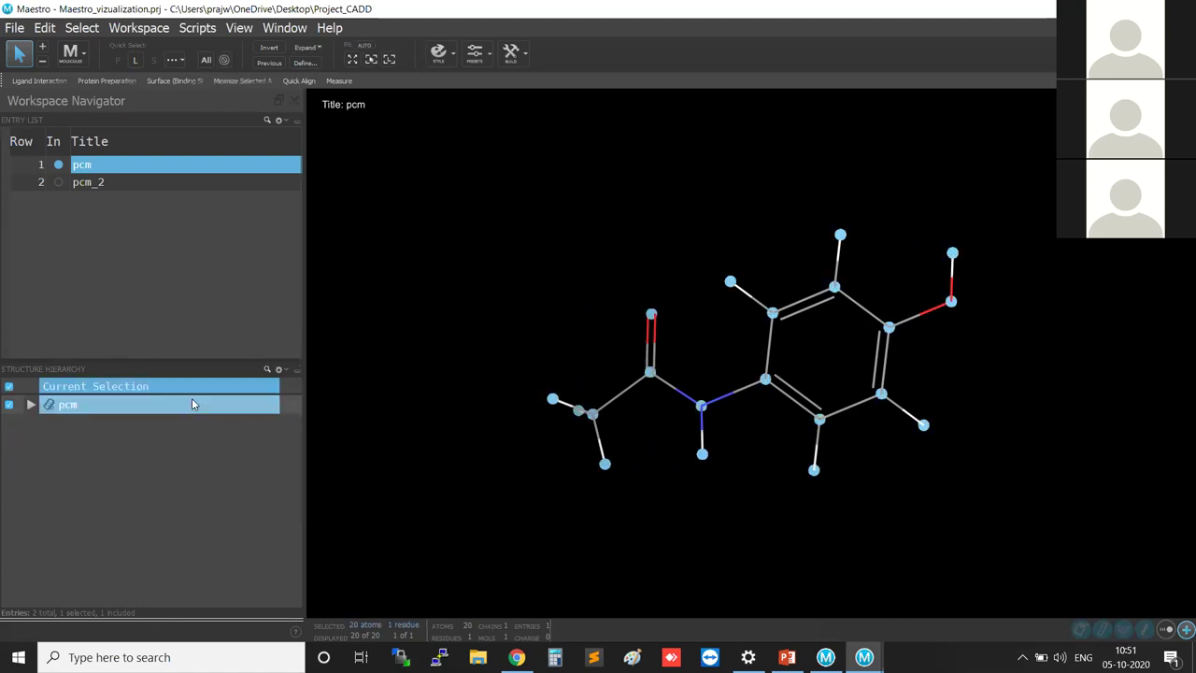
left_click(296, 403)
left_click(296, 403)
left_click(379, 425)
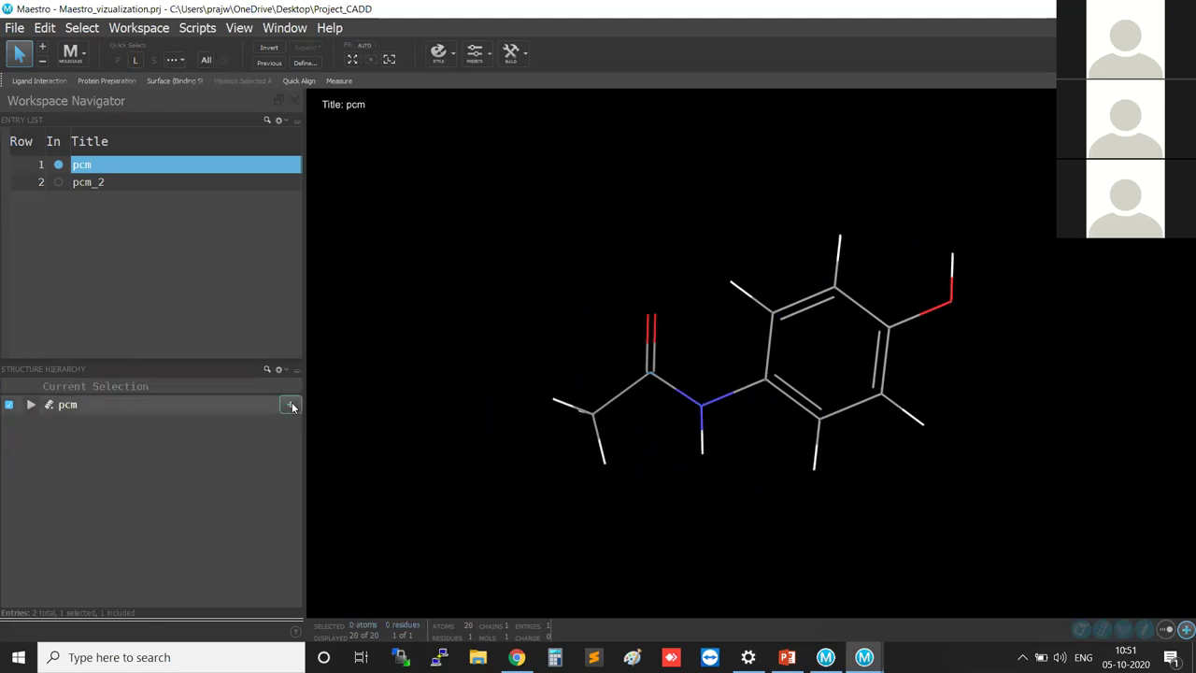
left_click(292, 404)
left_click(291, 405)
left_click(291, 405)
left_click(292, 404)
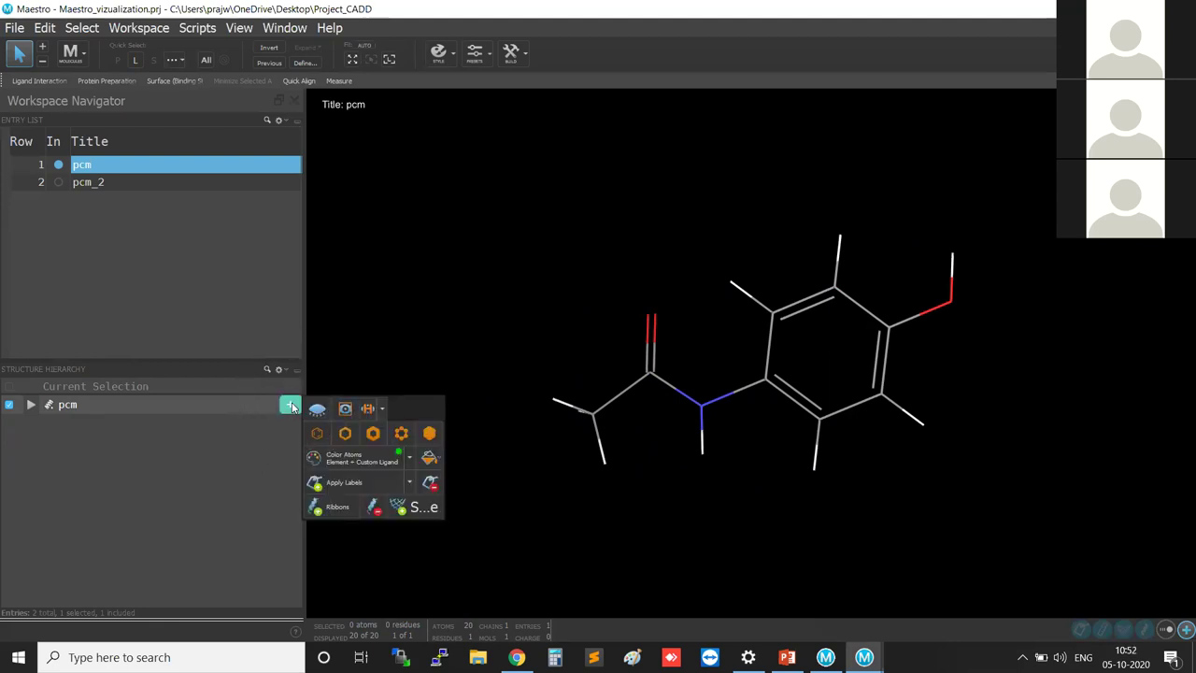
left_click(291, 404)
Step: Show pcm in wire, thin tube, tube, ball-and-stick and CPK representations in turn using its structure hierarchy style options
left_click(292, 404)
left_click(324, 437)
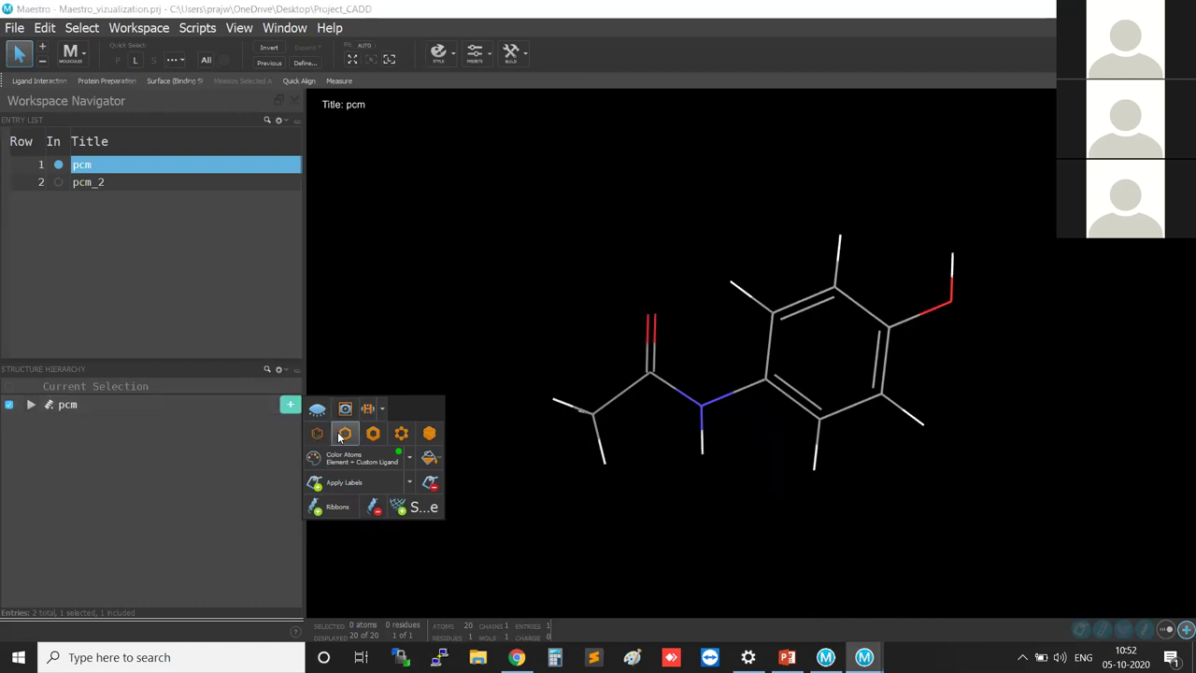
left_click(341, 434)
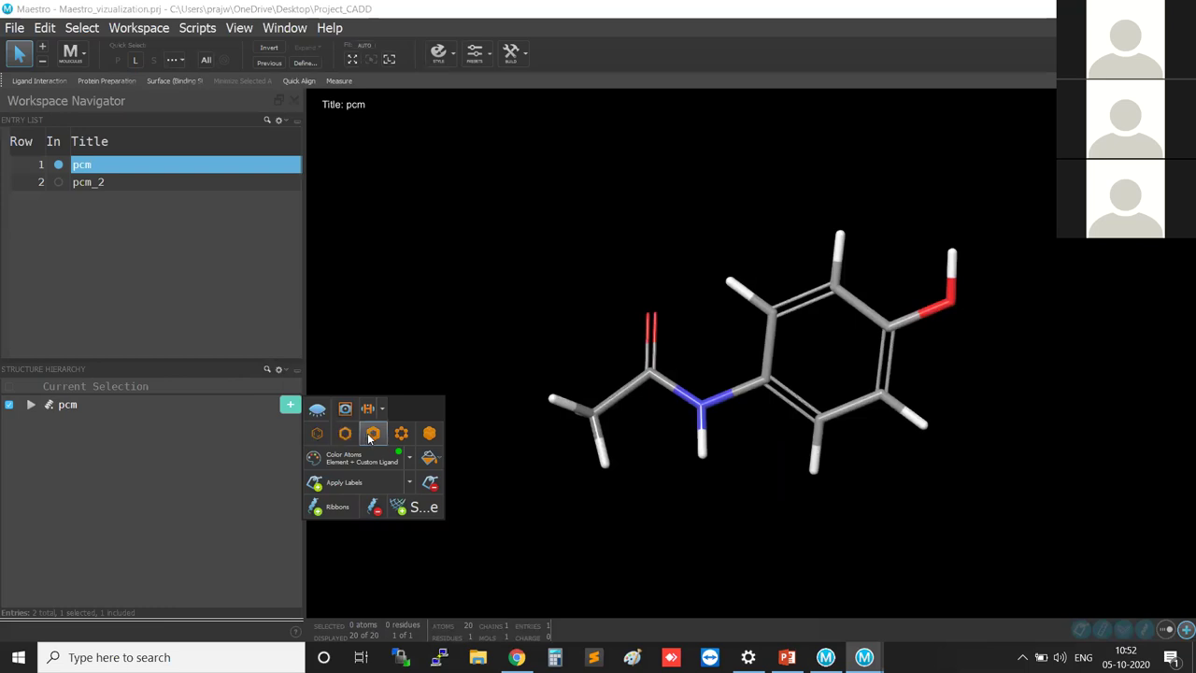
left_click(372, 435)
left_click(398, 436)
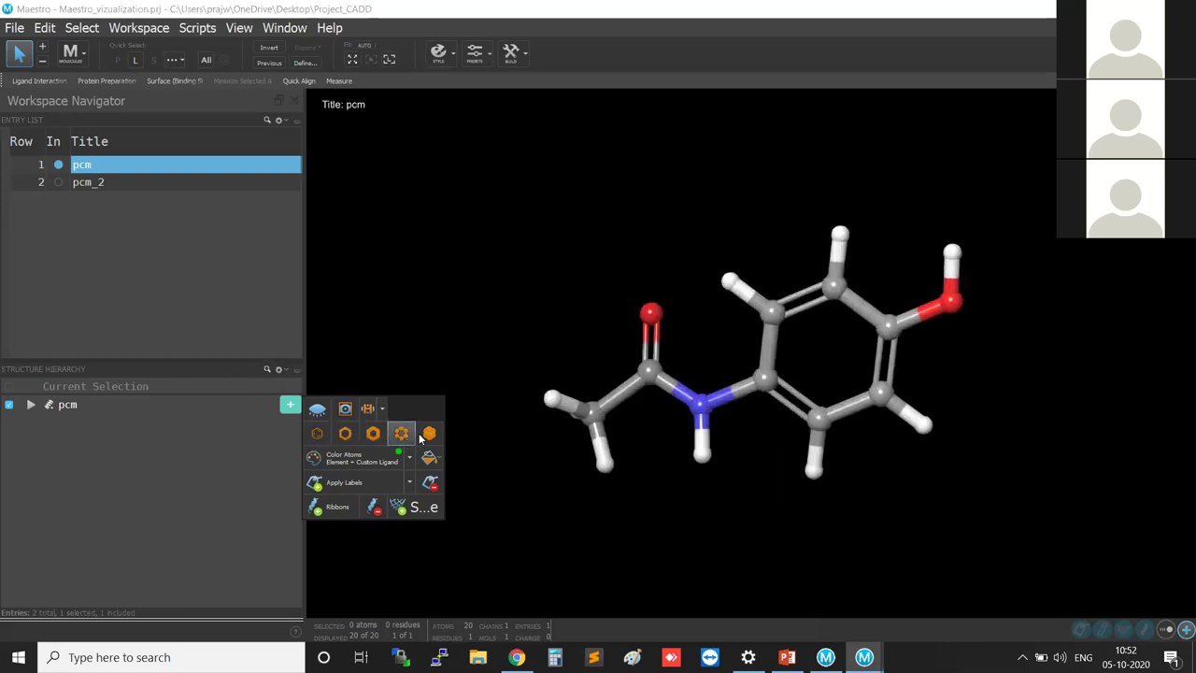
left_click(429, 435)
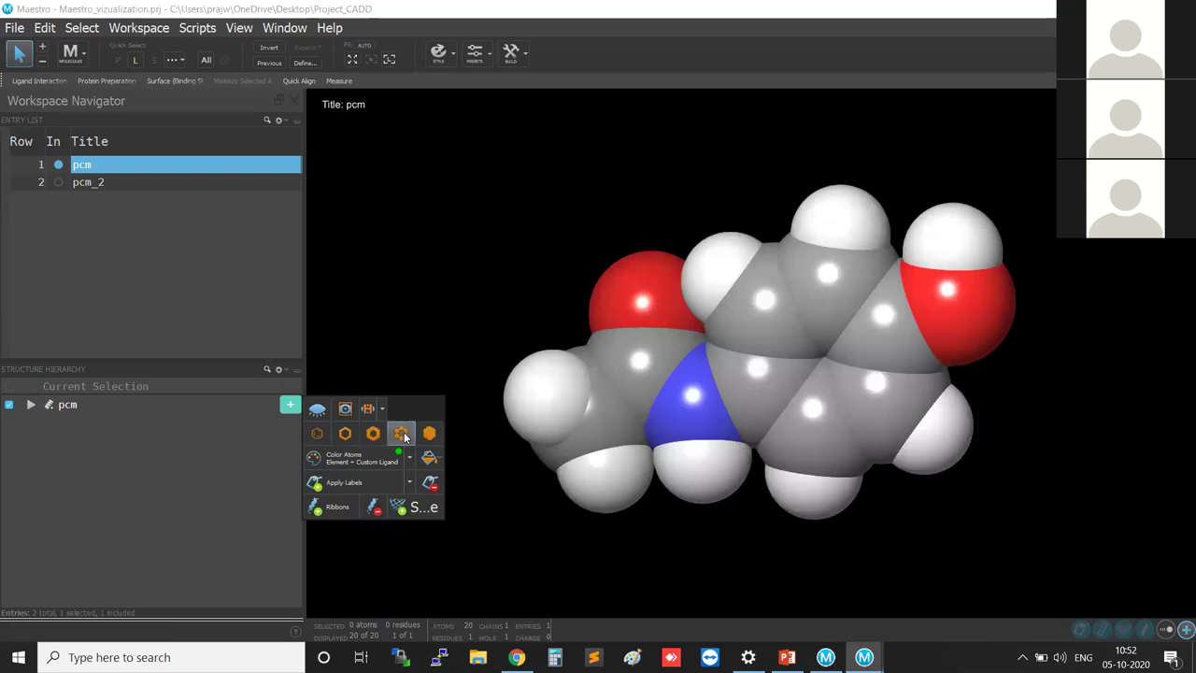
Step: Cycle pcm through tube, thin tube, wire, ball-and-stick and CPK representations, ending with ball-and-stick
left_click(372, 434)
left_click(347, 436)
left_click(327, 436)
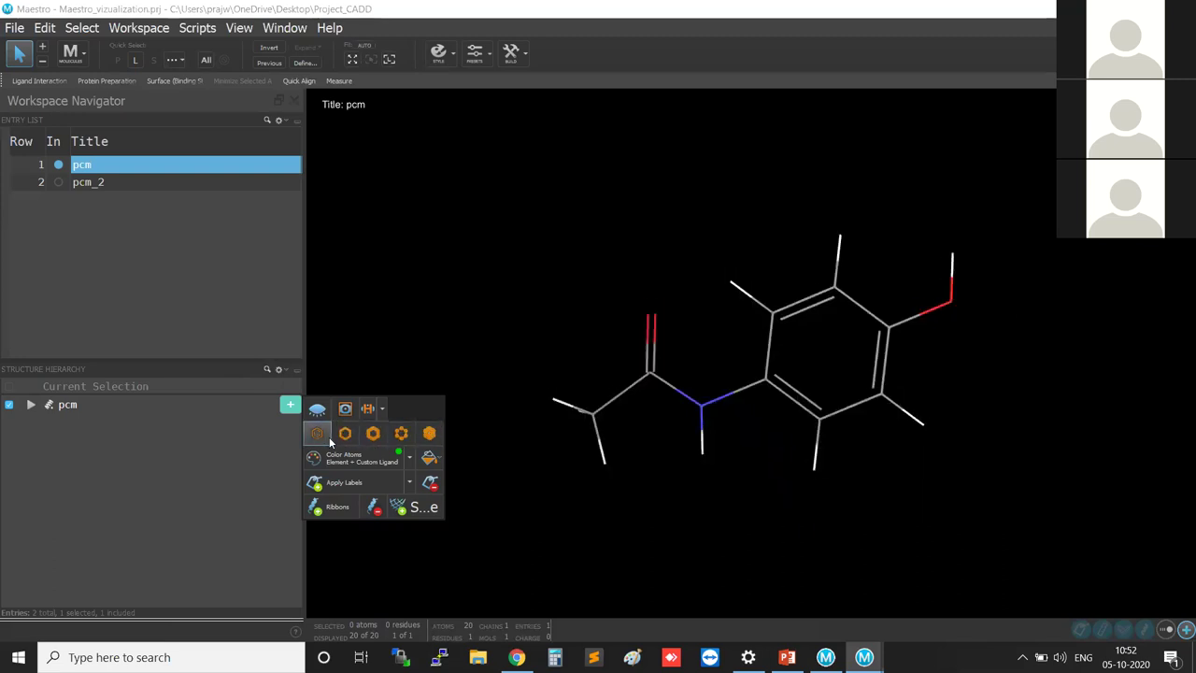
left_click(345, 434)
left_click(373, 433)
left_click(401, 433)
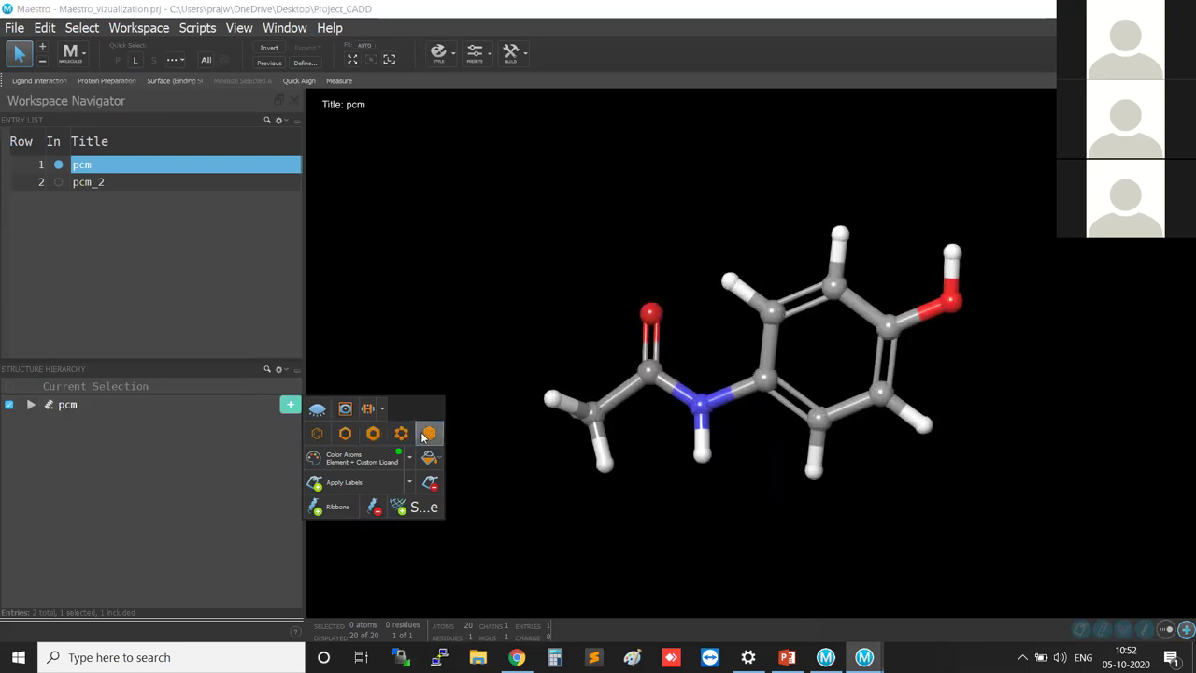
left_click(429, 434)
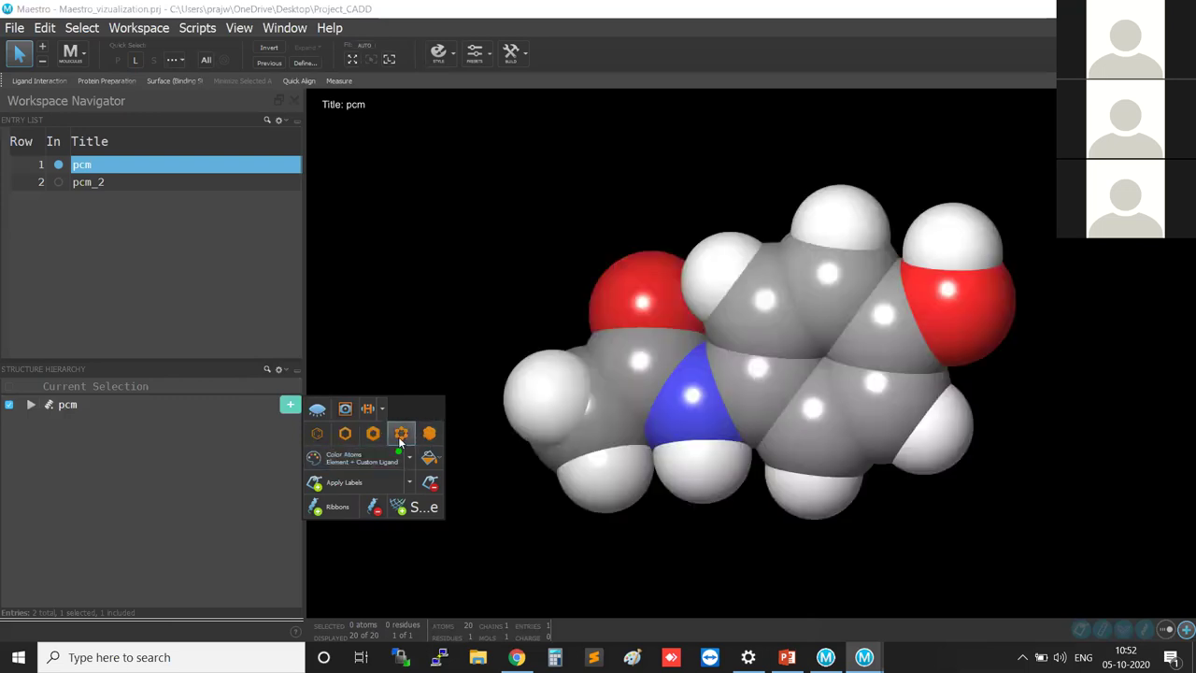
left_click(401, 433)
Step: Recolour pcm's carbons magenta, cyan, dark blue and light grey in turn with the Element + Custom Ligand scheme
left_click(408, 457)
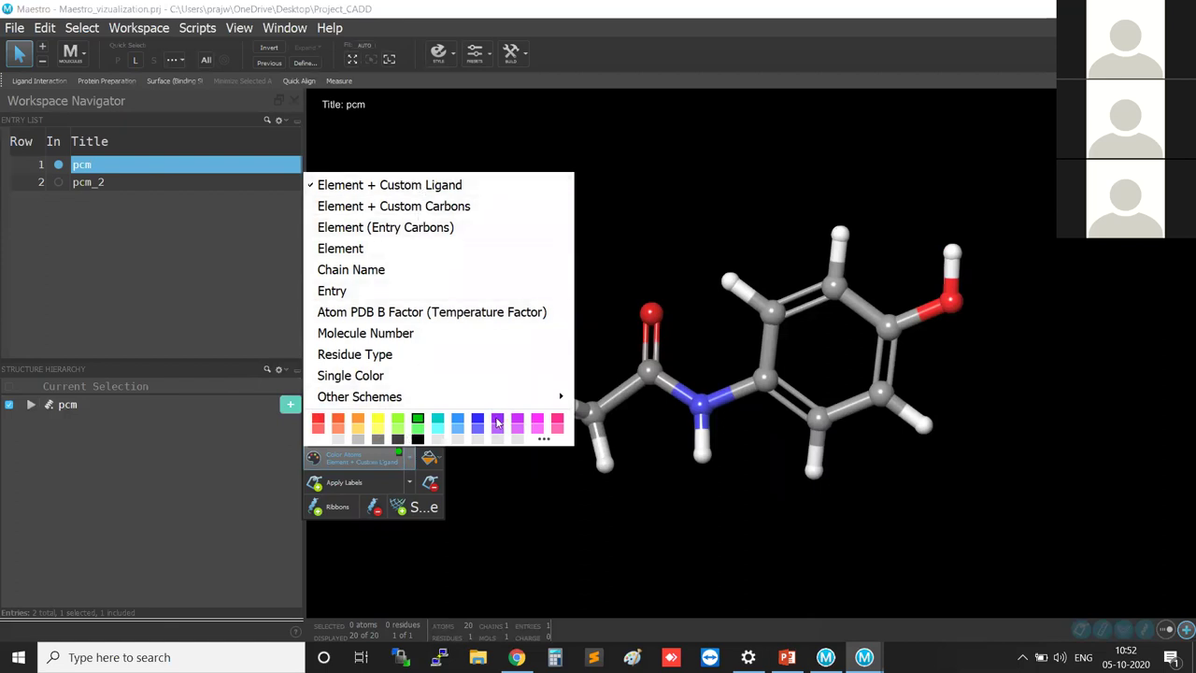
left_click(539, 425)
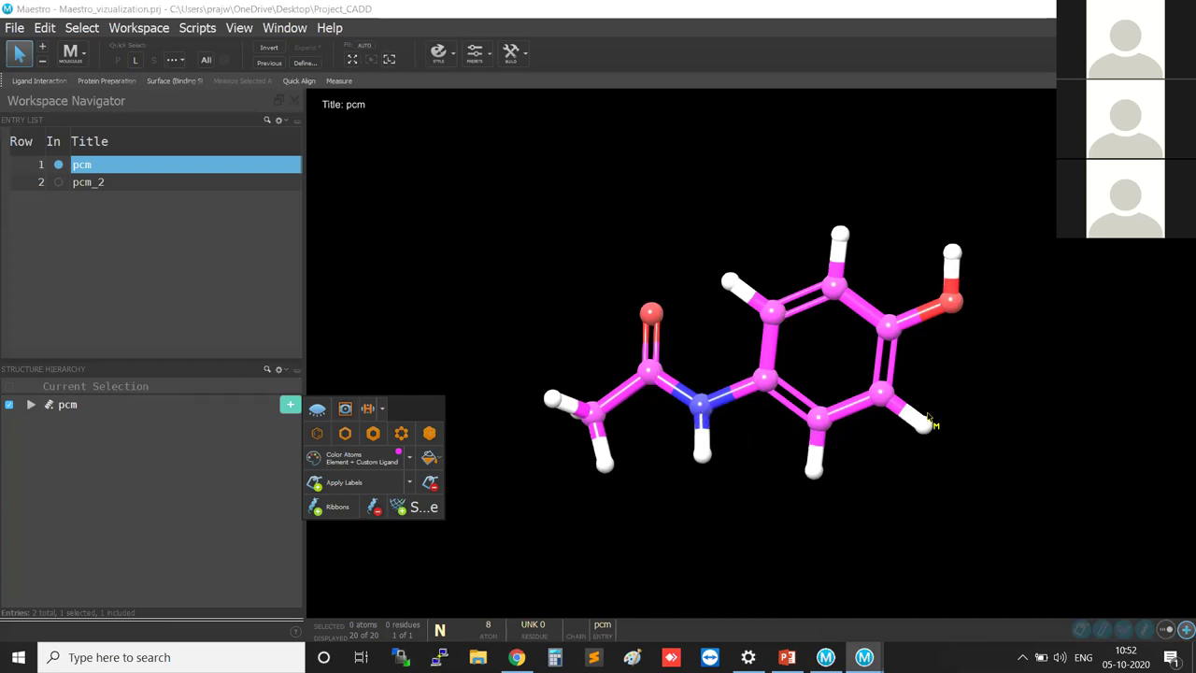
left_click(407, 461)
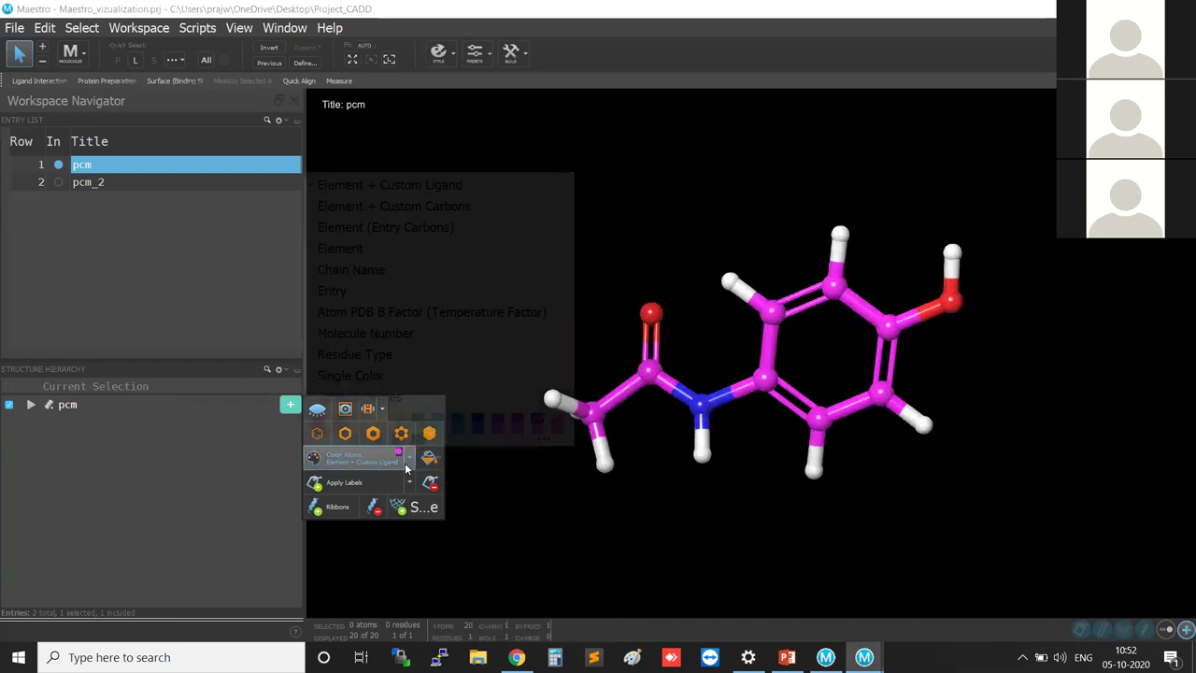
left_click(439, 423)
left_click(409, 458)
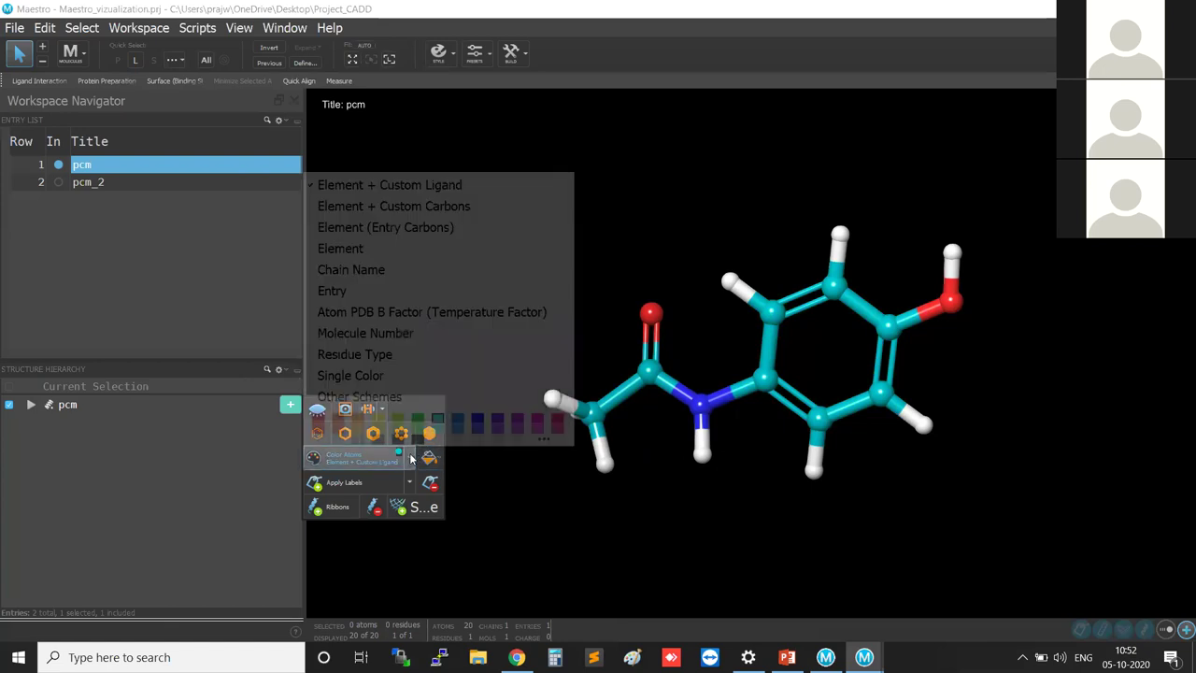
left_click(476, 425)
left_click(412, 455)
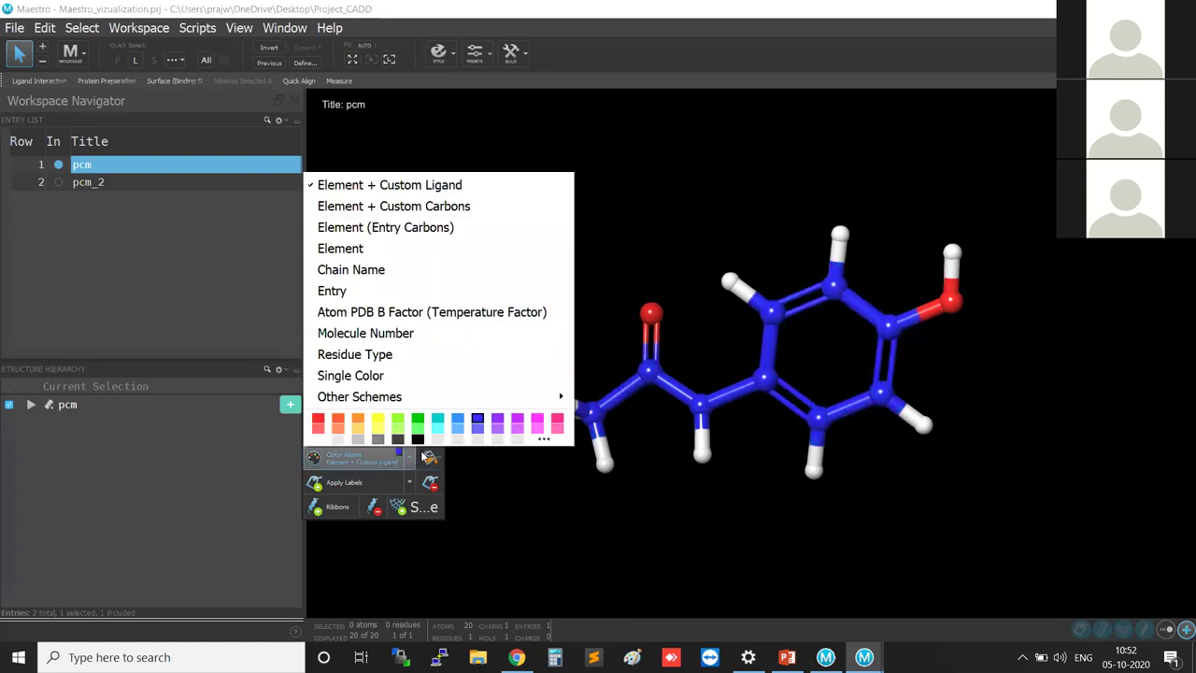
left_click(356, 440)
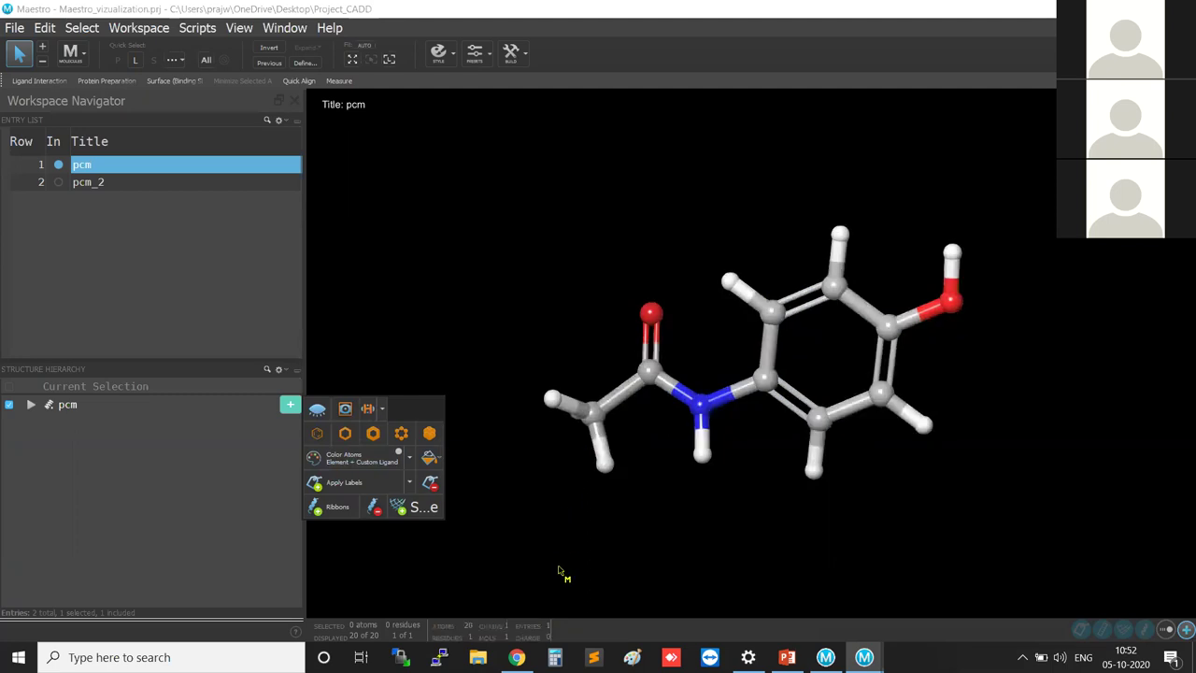
left_click(410, 460)
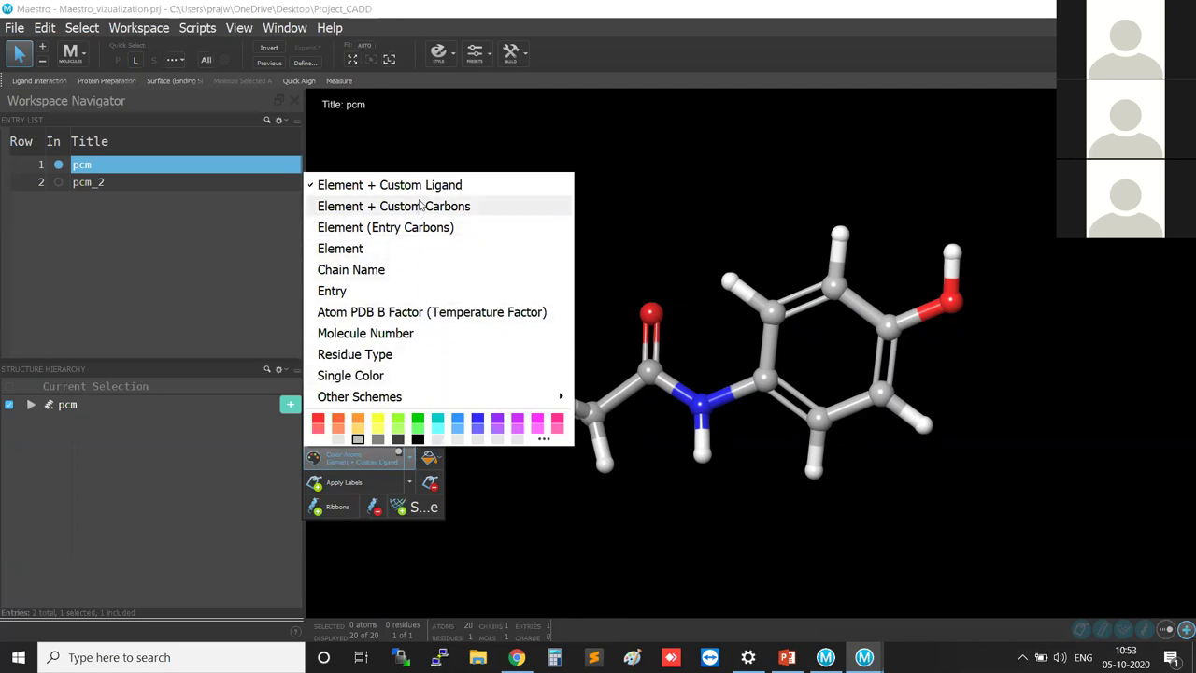
left_click(631, 192)
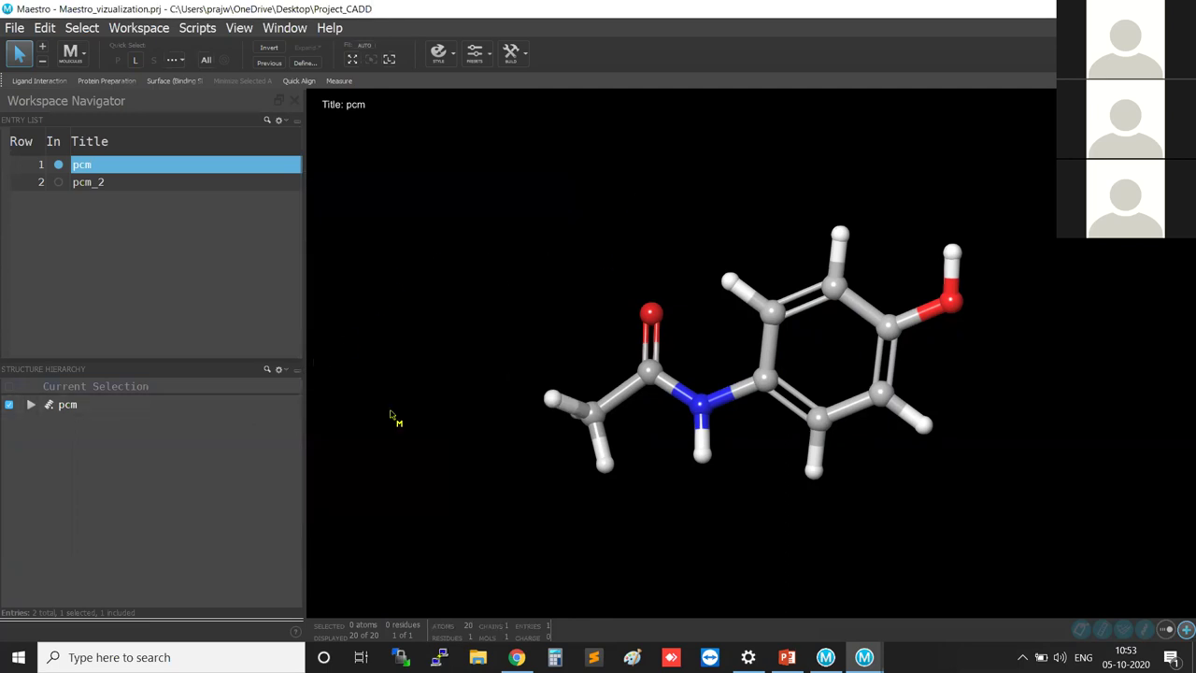
Step: Show the selected pcm molecule in tube and then ball-and-stick using the workspace style options, and clear the selection
middle_click_drag(701, 493, 682, 543)
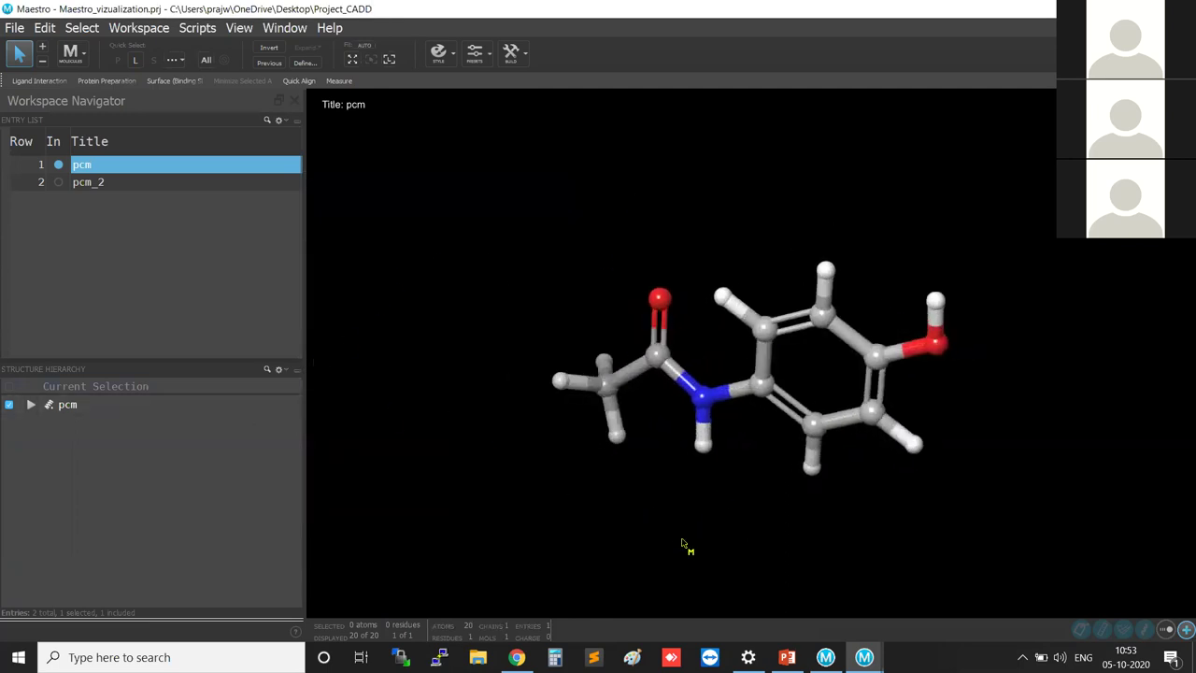
left_click(439, 54)
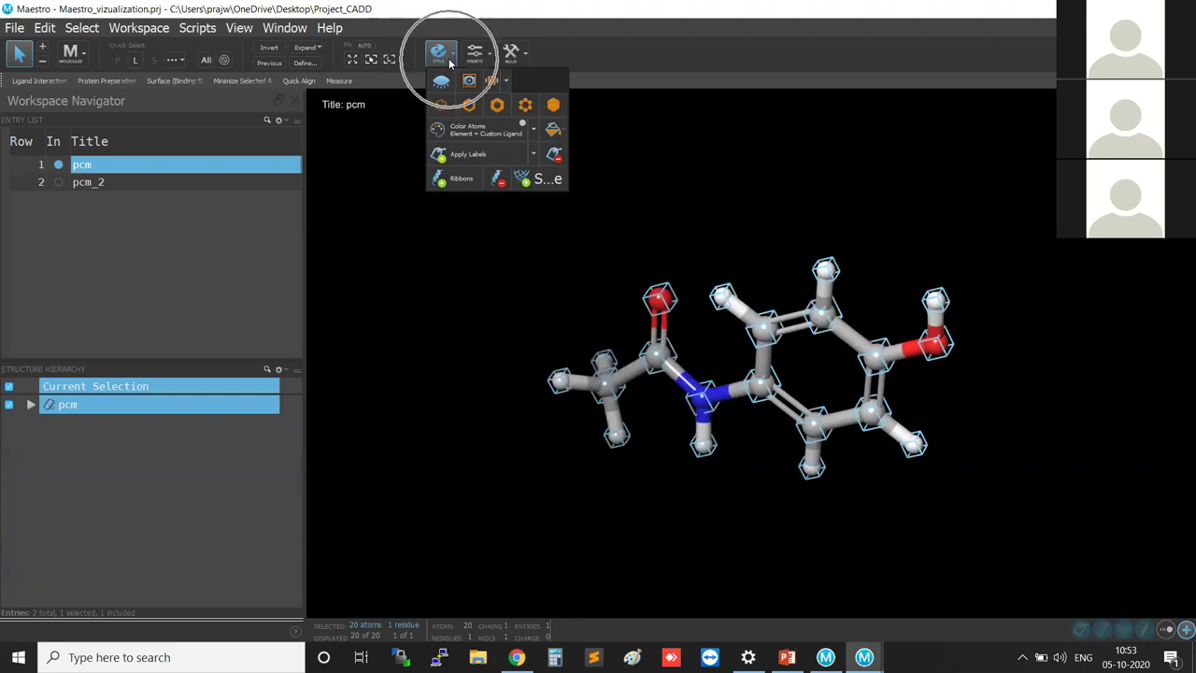
left_click(489, 107)
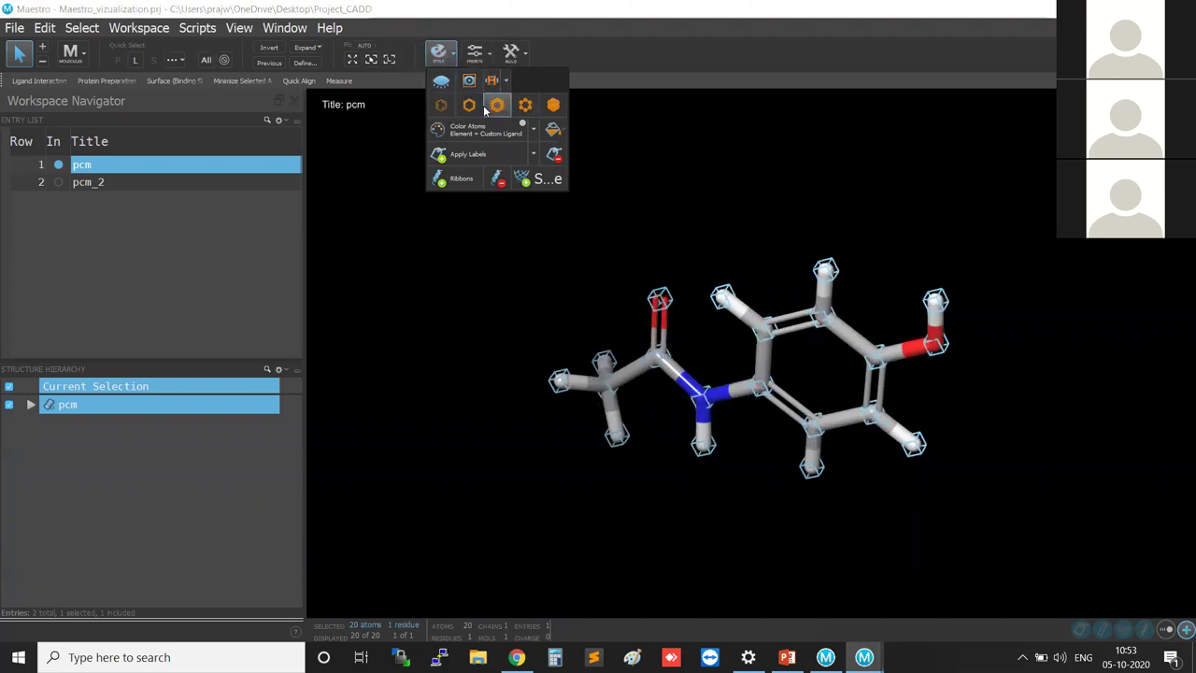
left_click(525, 107)
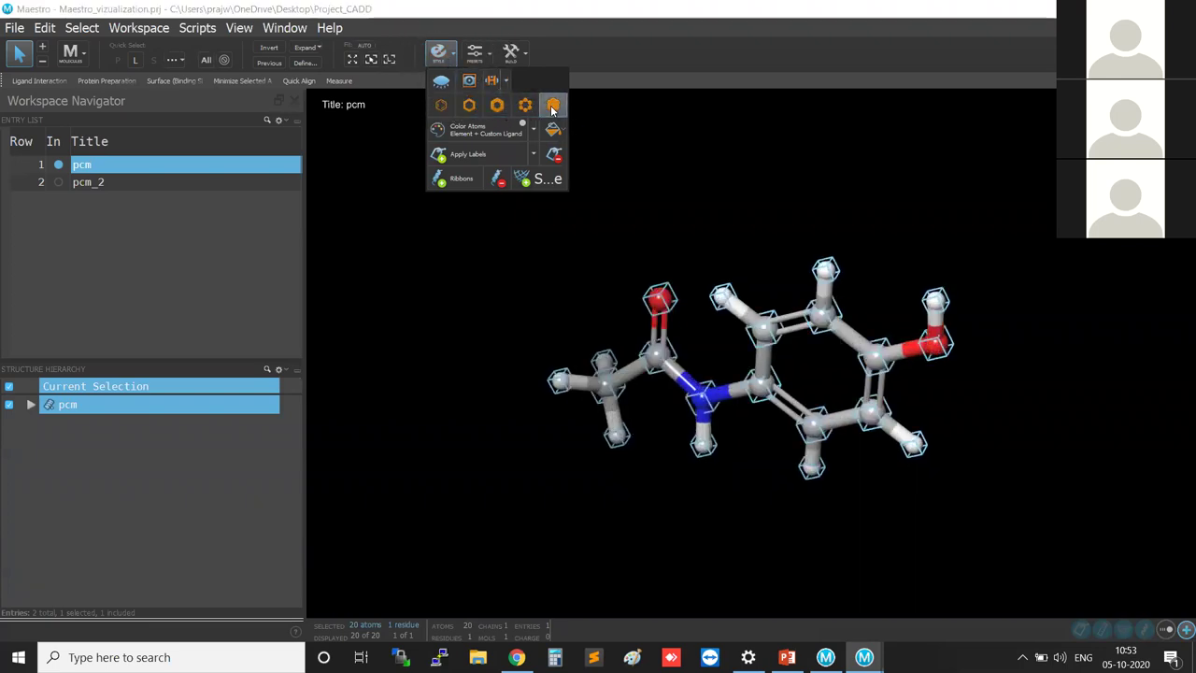
left_click(444, 312)
Step: Turn pcm so its ring faces the viewer and open the 3D Builder
middle_click_drag(692, 486, 750, 421)
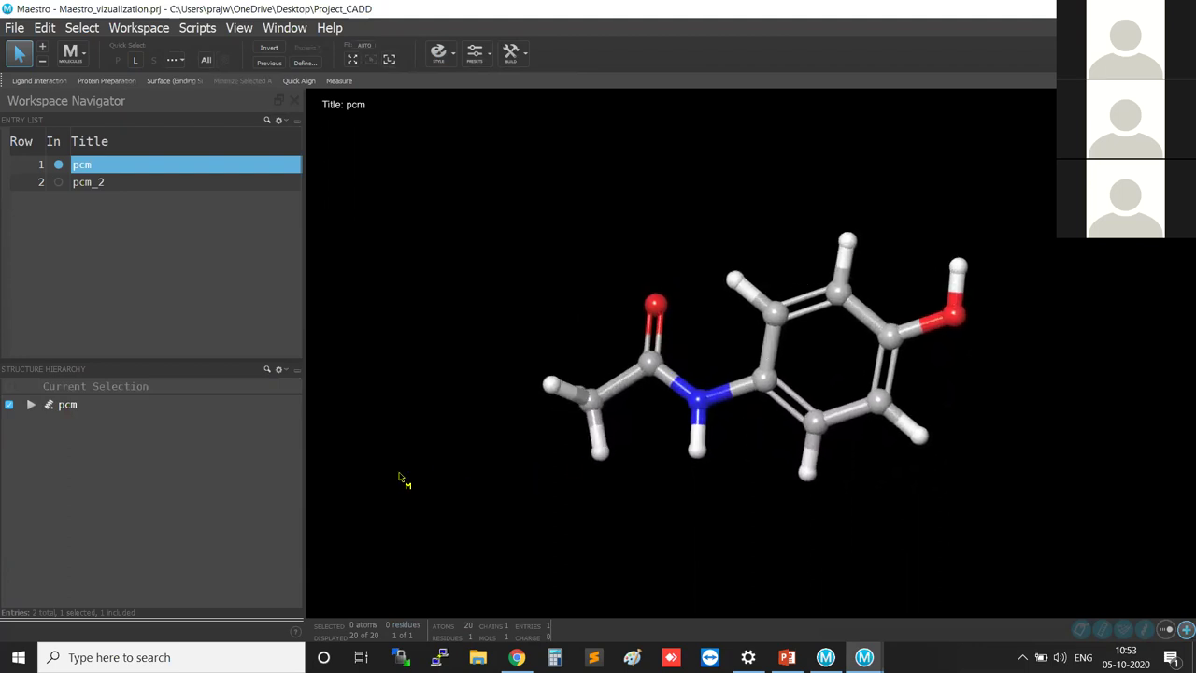
middle_click_drag(884, 499, 753, 504)
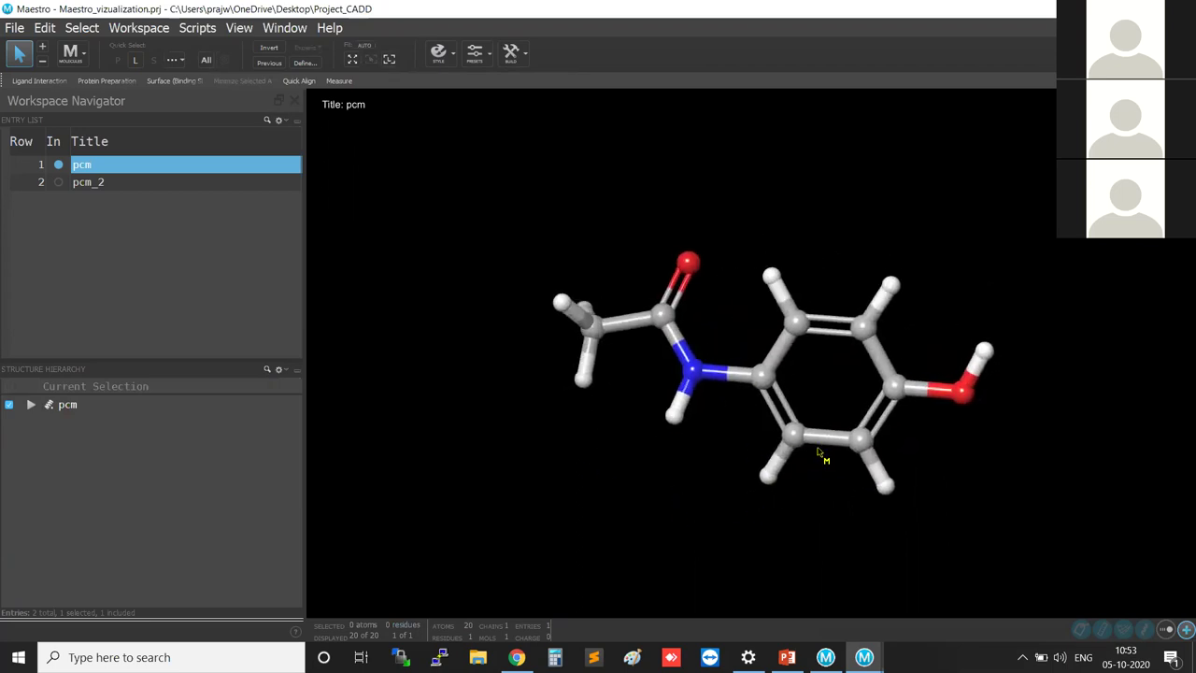
middle_click_drag(903, 494, 857, 502)
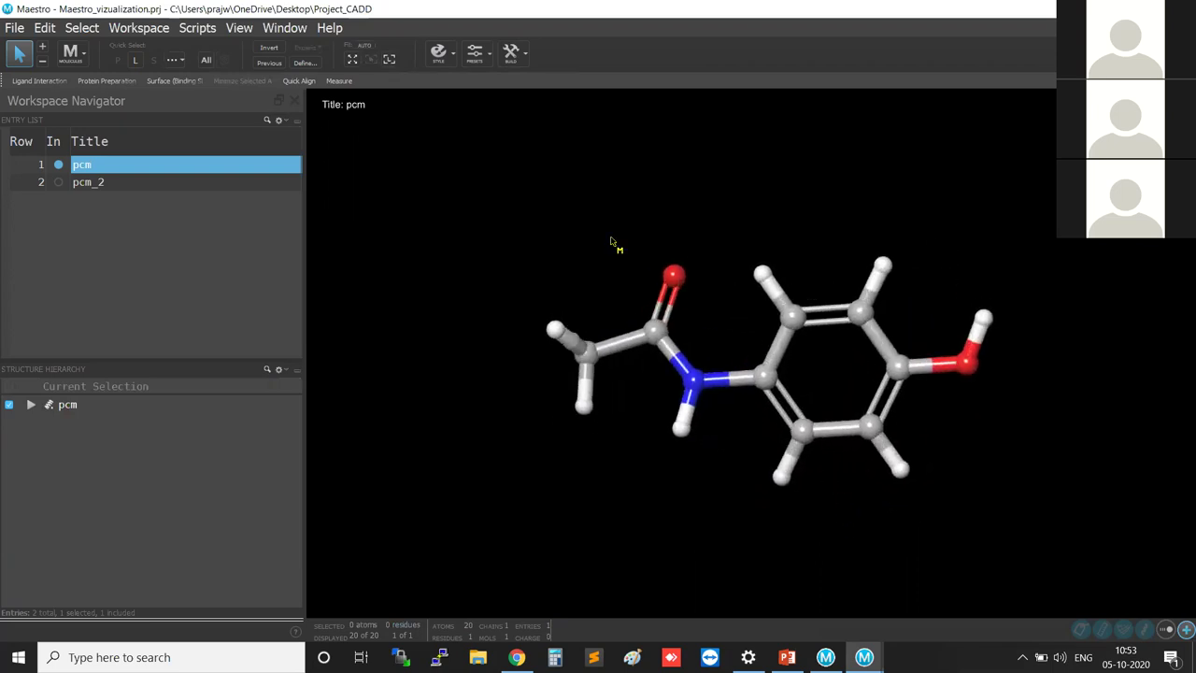
left_click(521, 61)
left_click(511, 53)
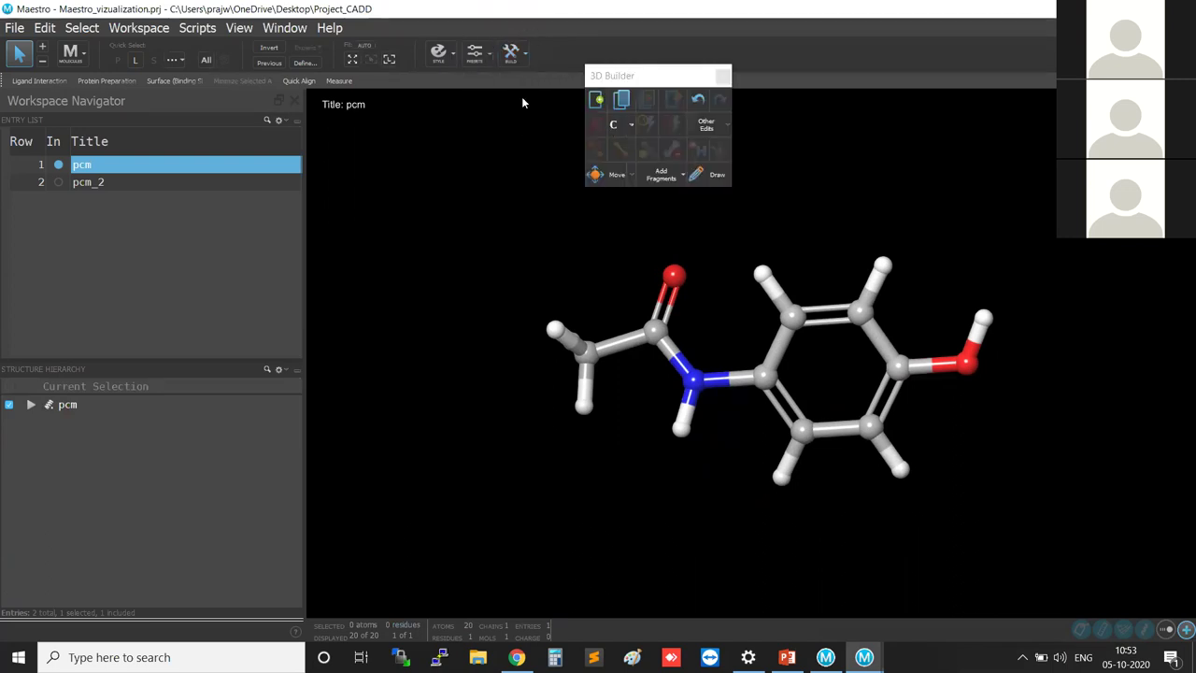
left_click(638, 79)
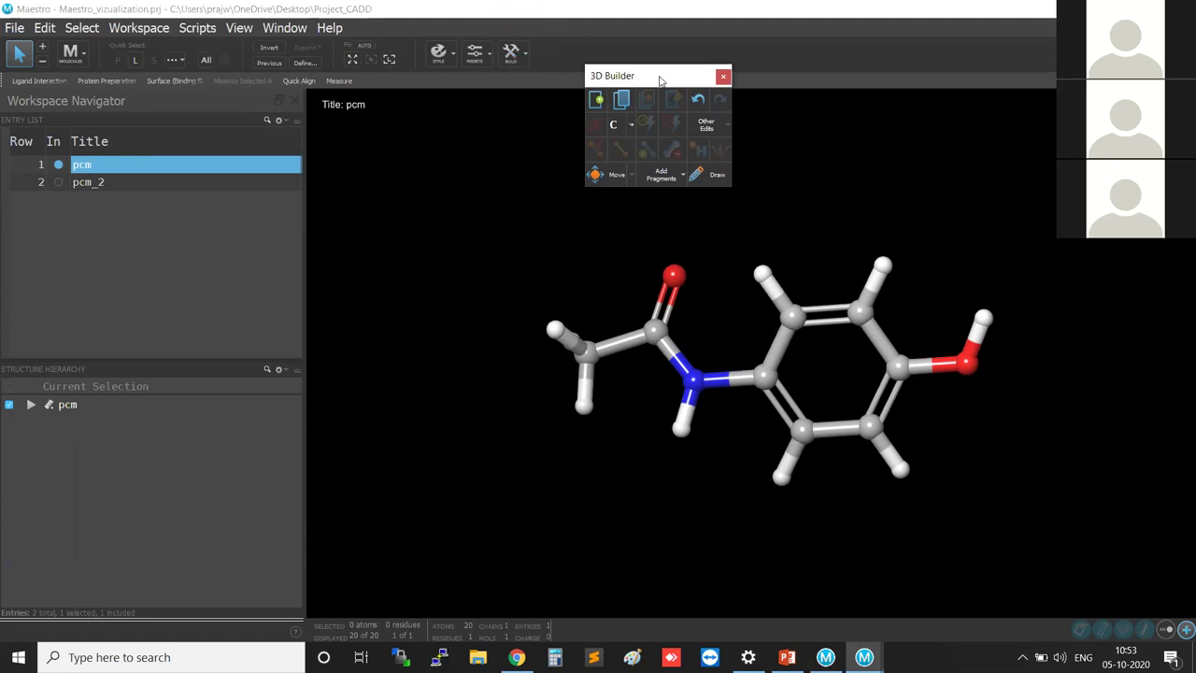
left_click(660, 80)
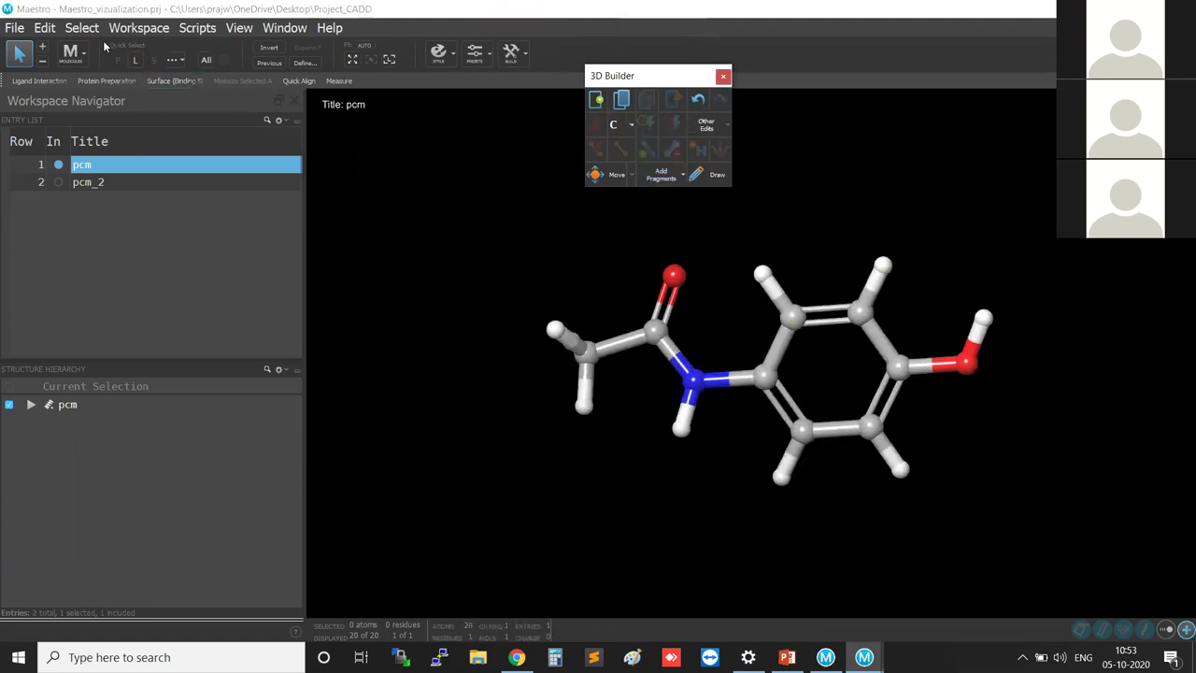
Step: At atom selection level, change the ring hydrogen nearest the hydroxyl group to oxygen and add the new oxygen's hydrogen
left_click(73, 54)
left_click(89, 79)
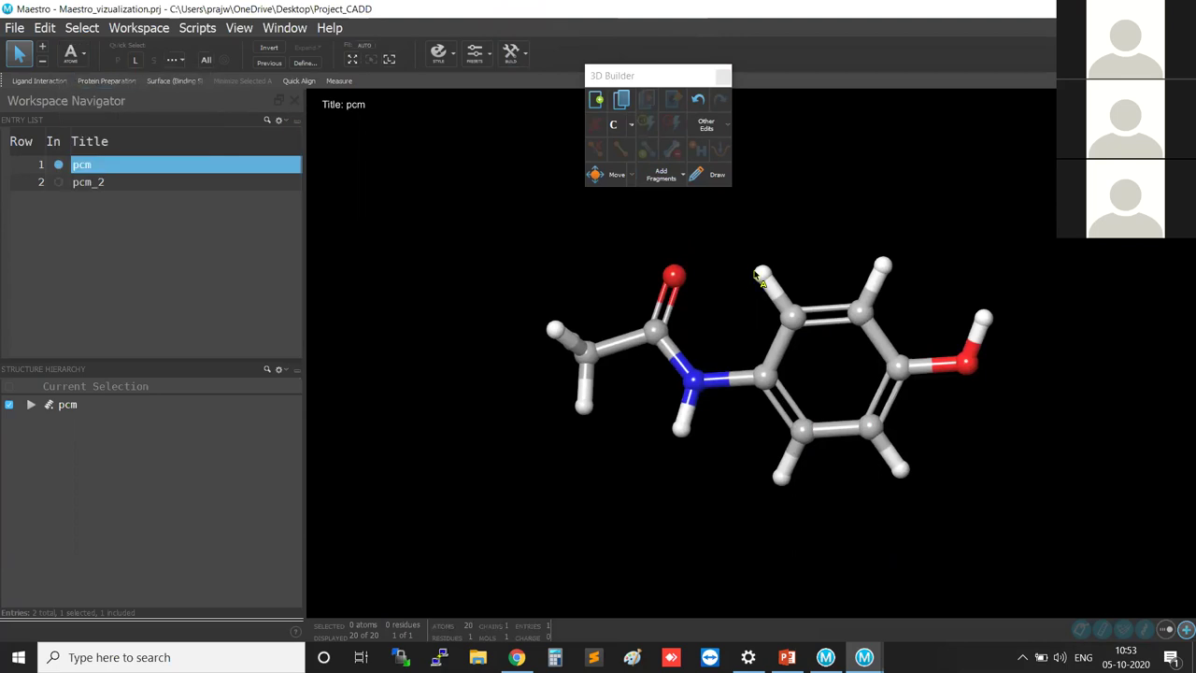
left_click(883, 267)
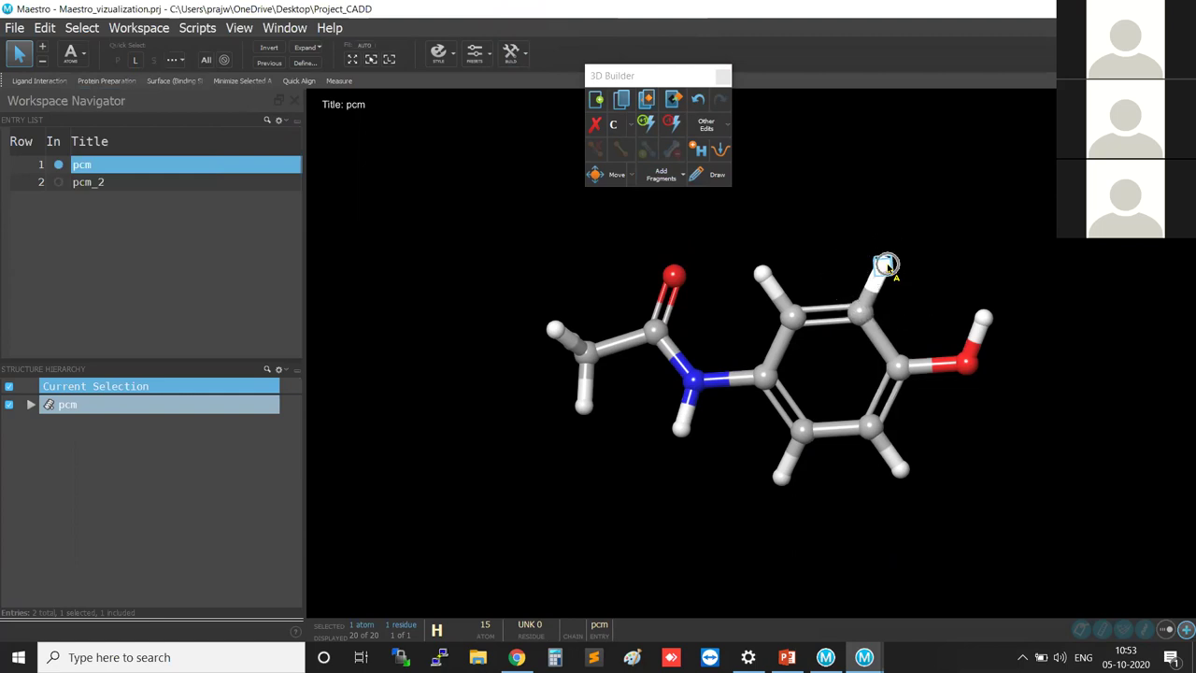
left_click(626, 129)
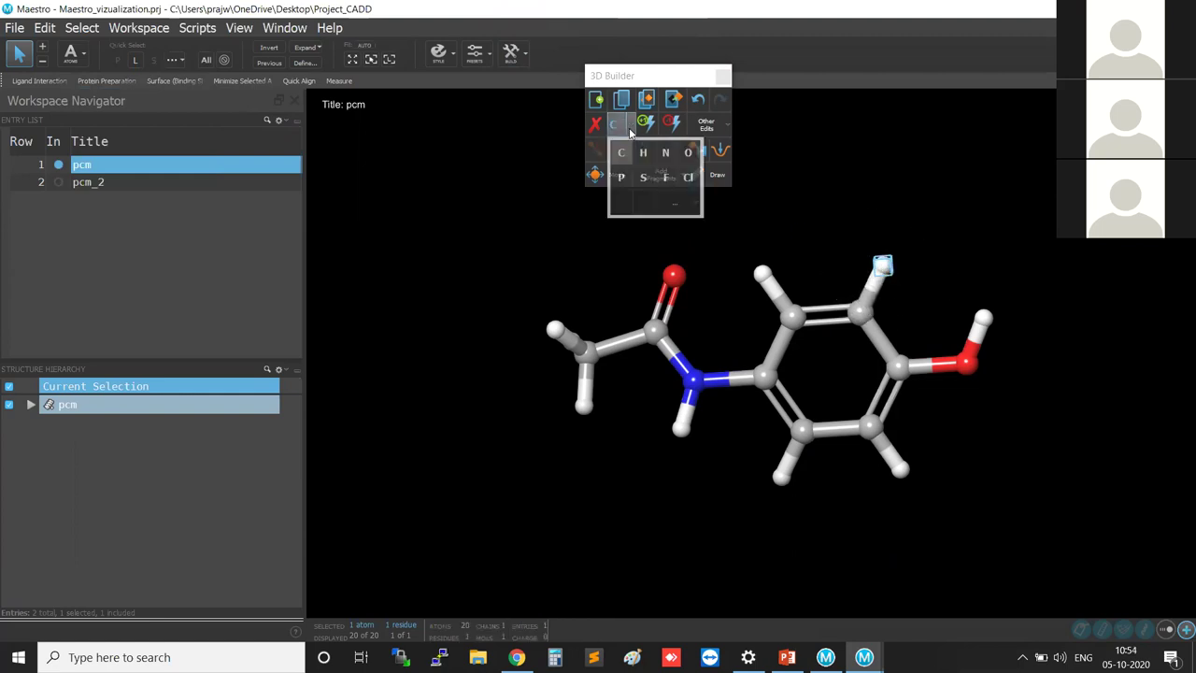
left_click(687, 155)
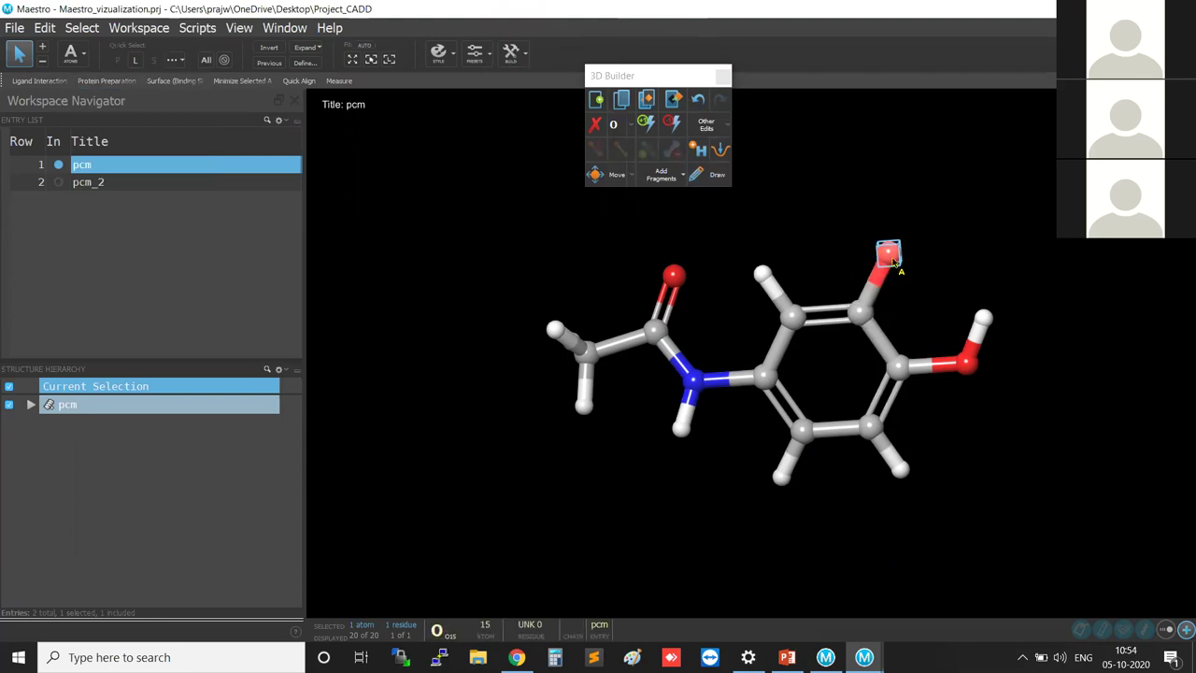
left_click(703, 160)
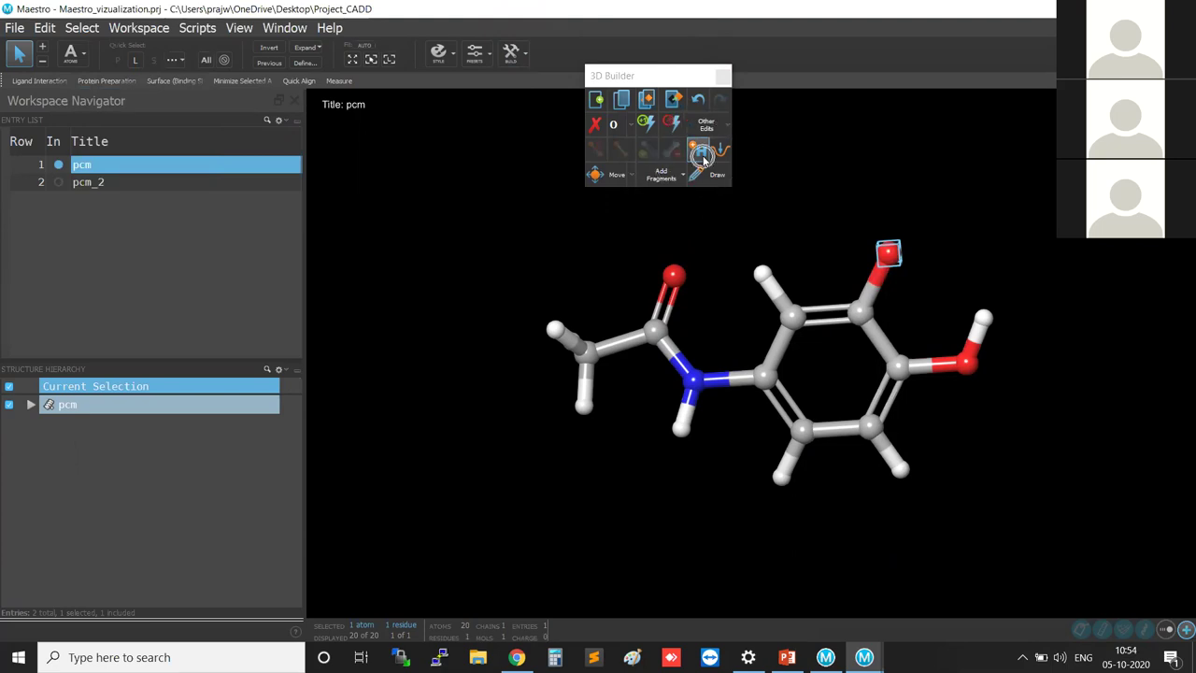
left_click(704, 161)
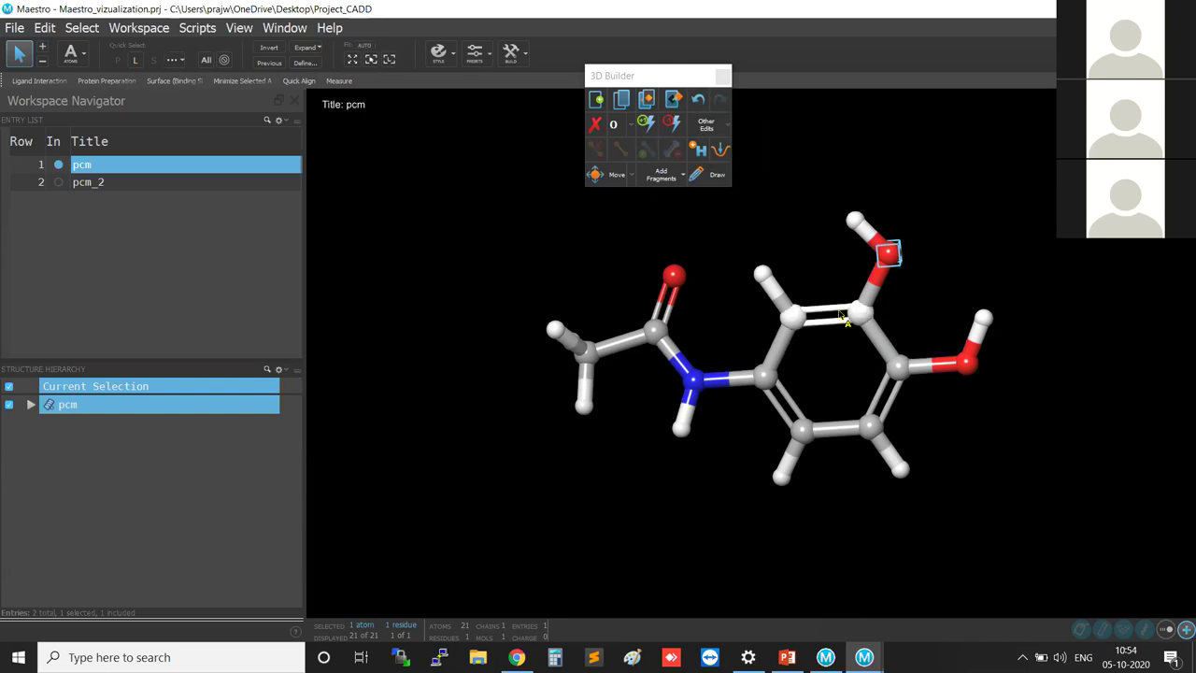
Step: Raise the ring double bond beside the new hydroxyl to triple, reduce it to single, and add hydrogens to its two carbons
left_click(797, 323)
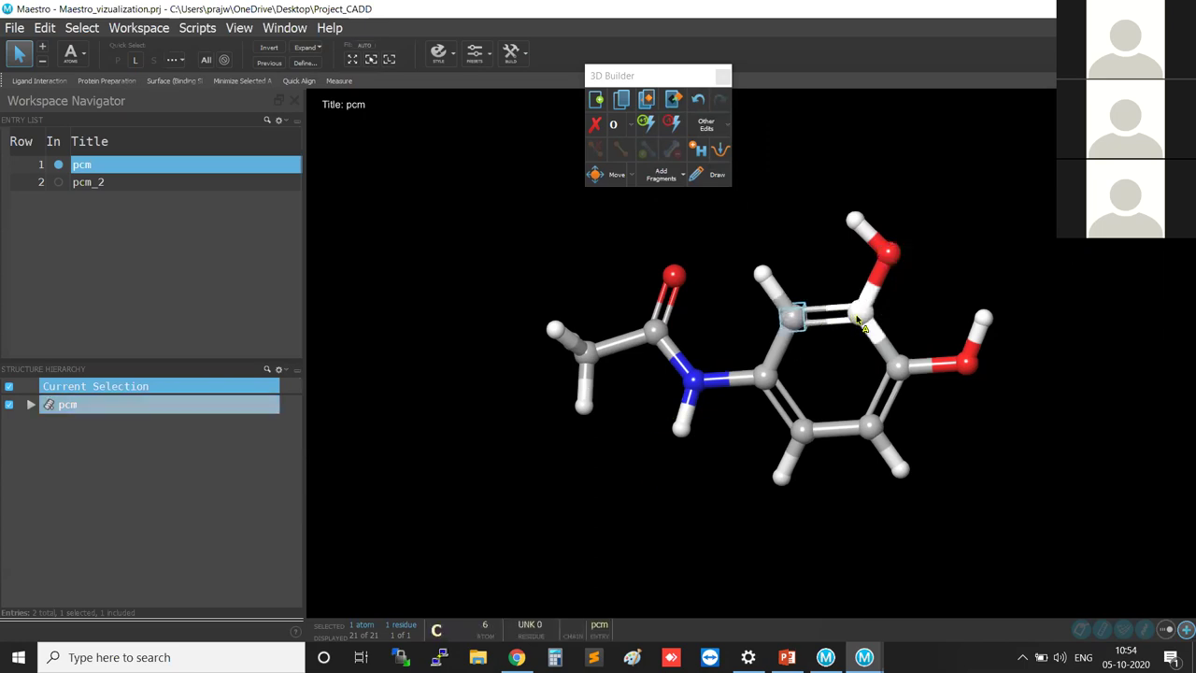
left_click(861, 320, "shift")
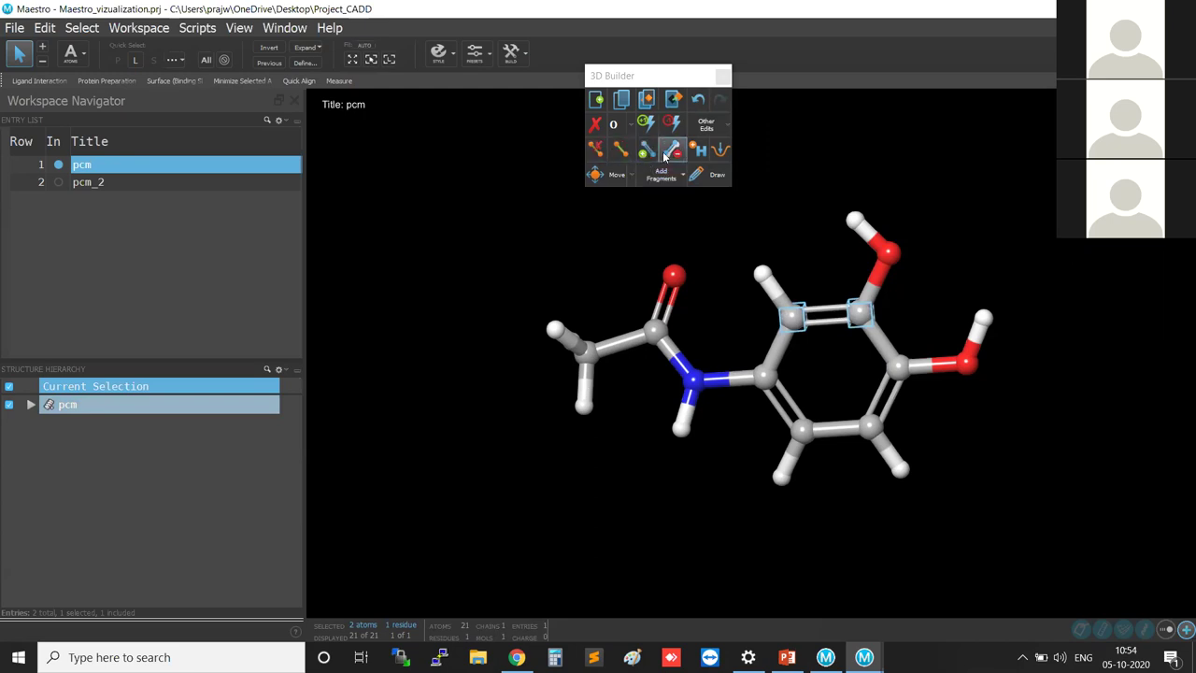
left_click(621, 151)
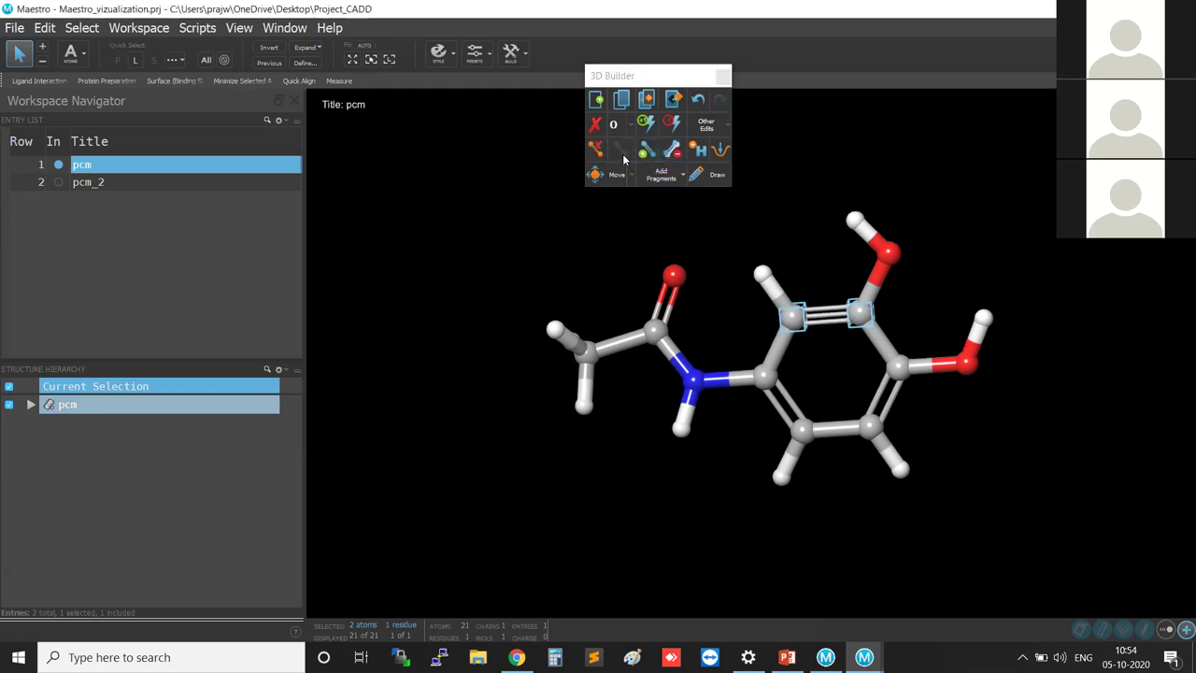
left_click(671, 152)
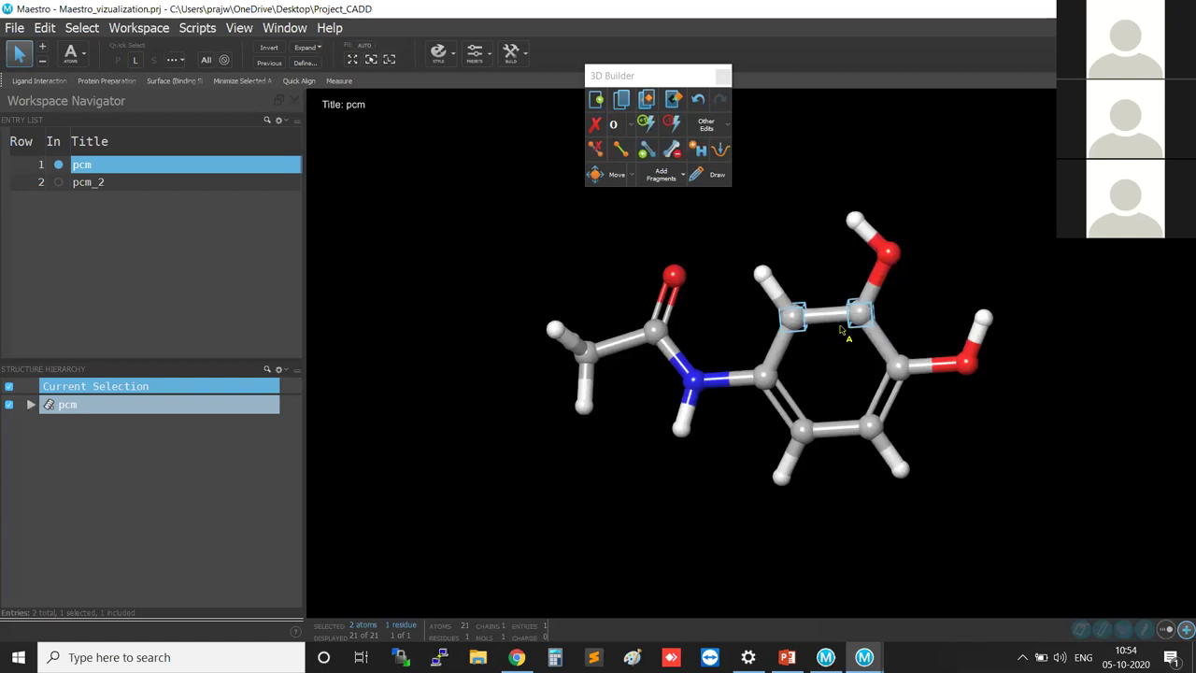
left_click(702, 152)
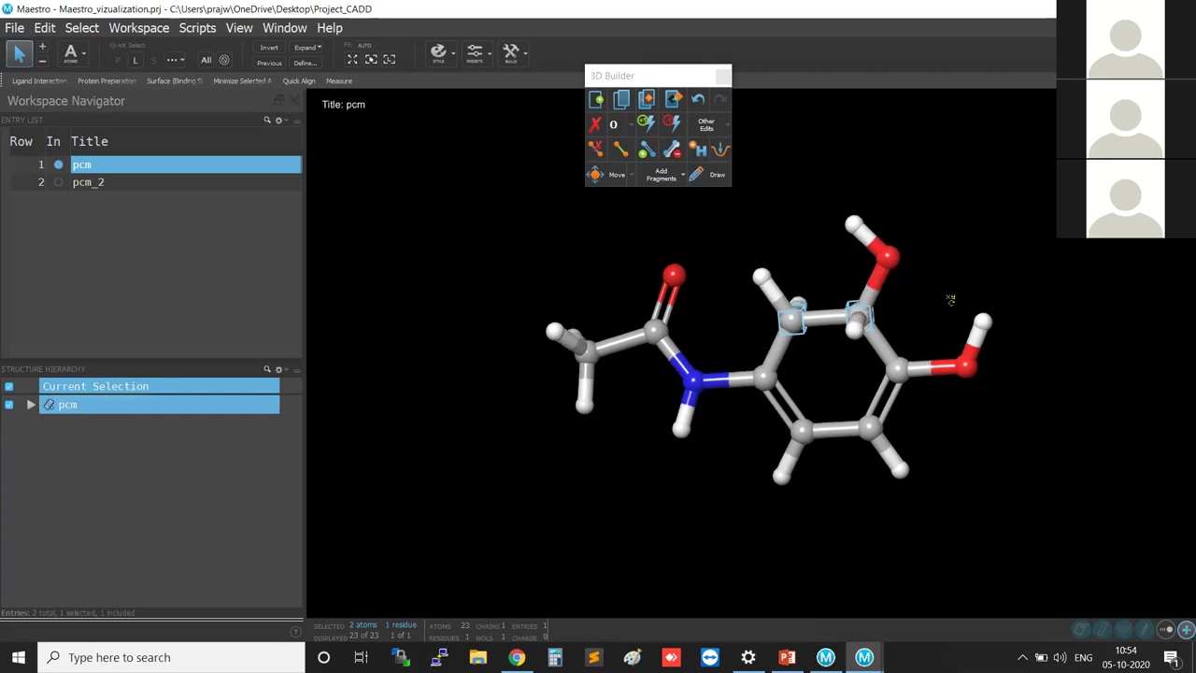
Step: Minimize the geometry of the two selected ring carbons repeatedly and clear the selection
middle_click_drag(961, 351, 936, 403)
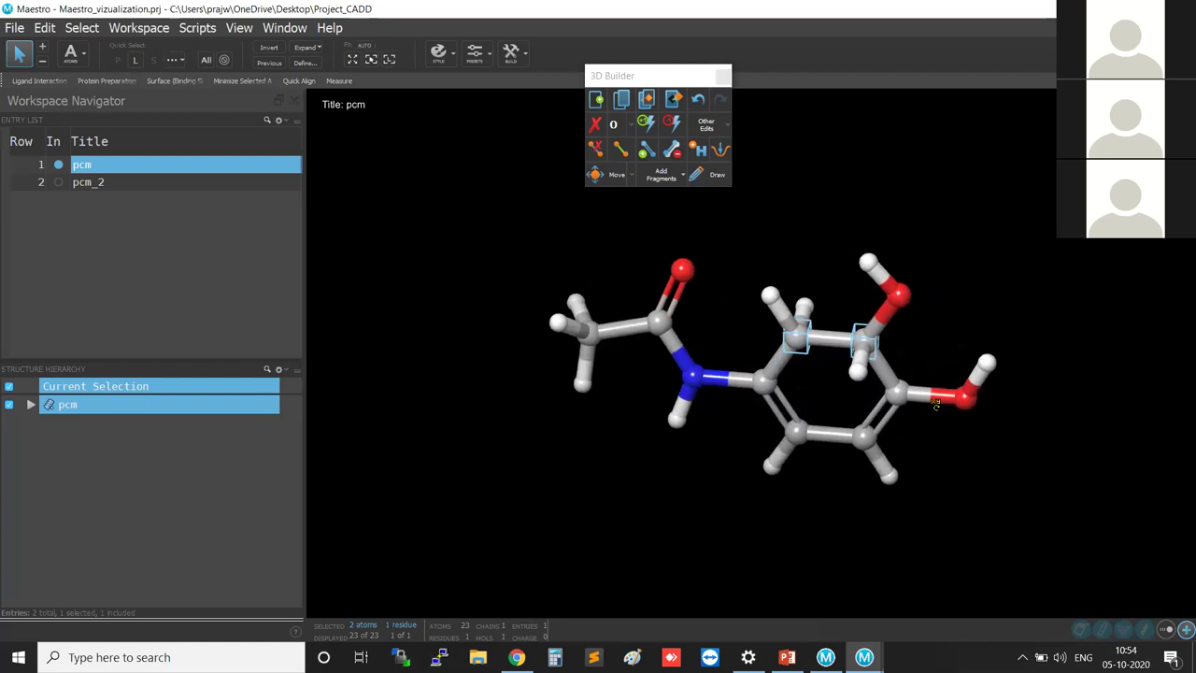
left_click(720, 152)
left_click(720, 152)
left_click(720, 152)
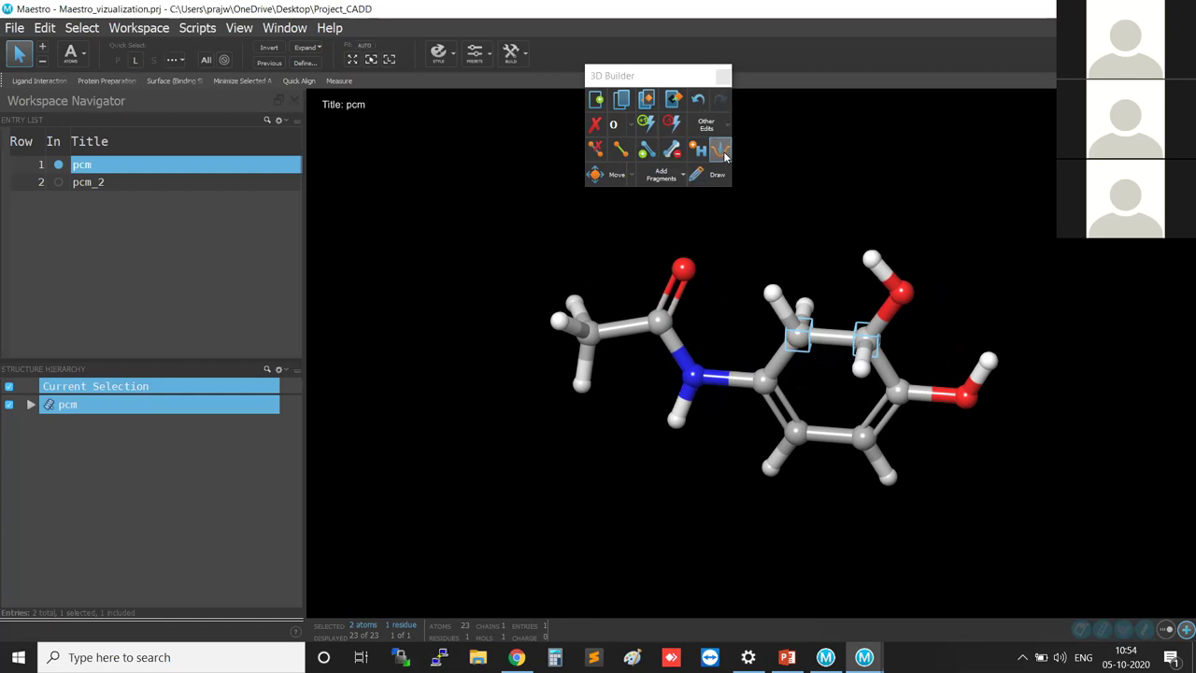
left_click(744, 202)
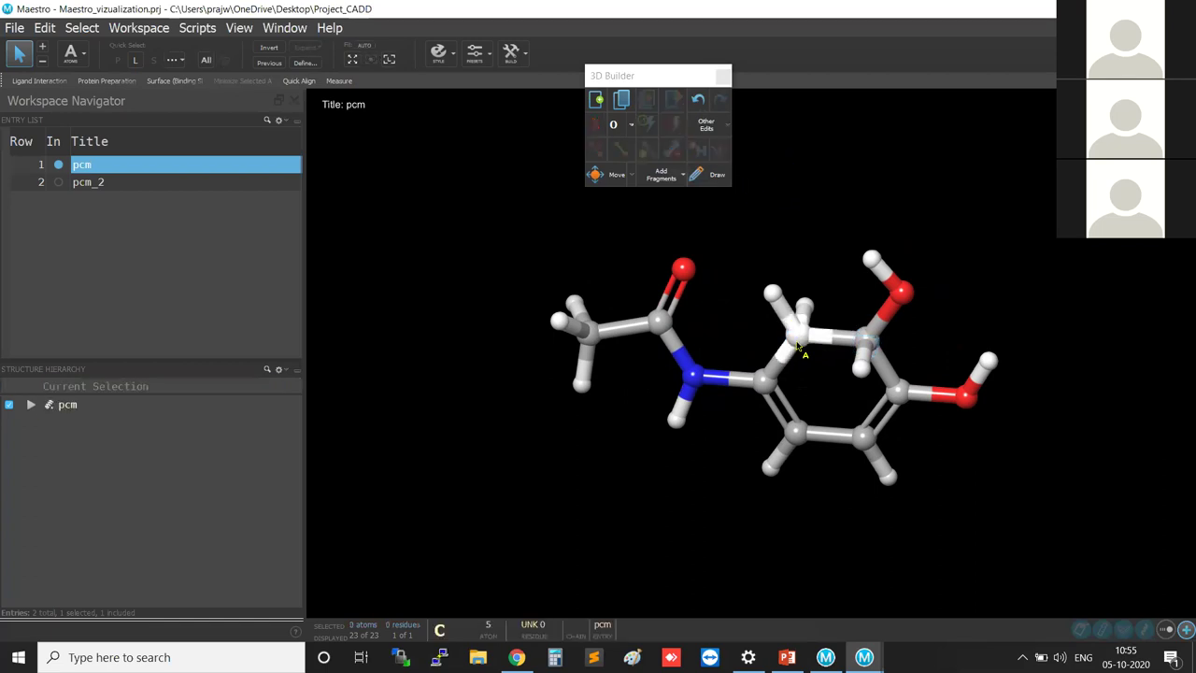
Step: Clear the selection in pcm, close the 3D Builder and set the selection level to atoms
double_click(797, 342)
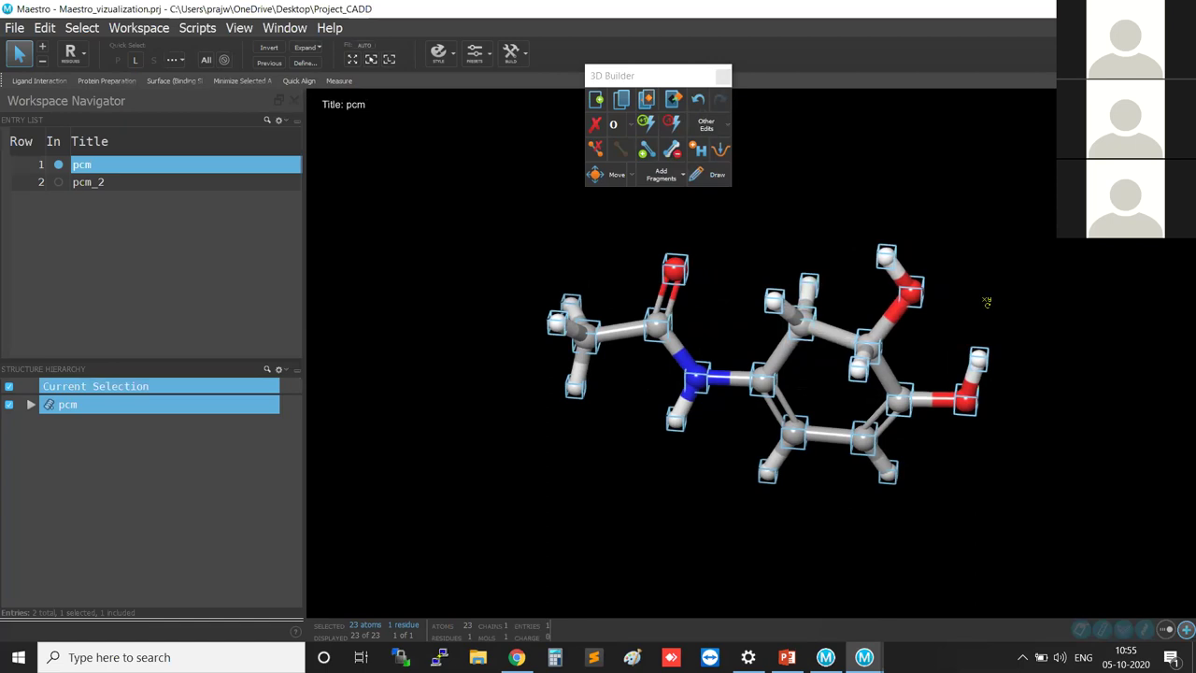
left_click(960, 322)
middle_click_drag(960, 321, 801, 222)
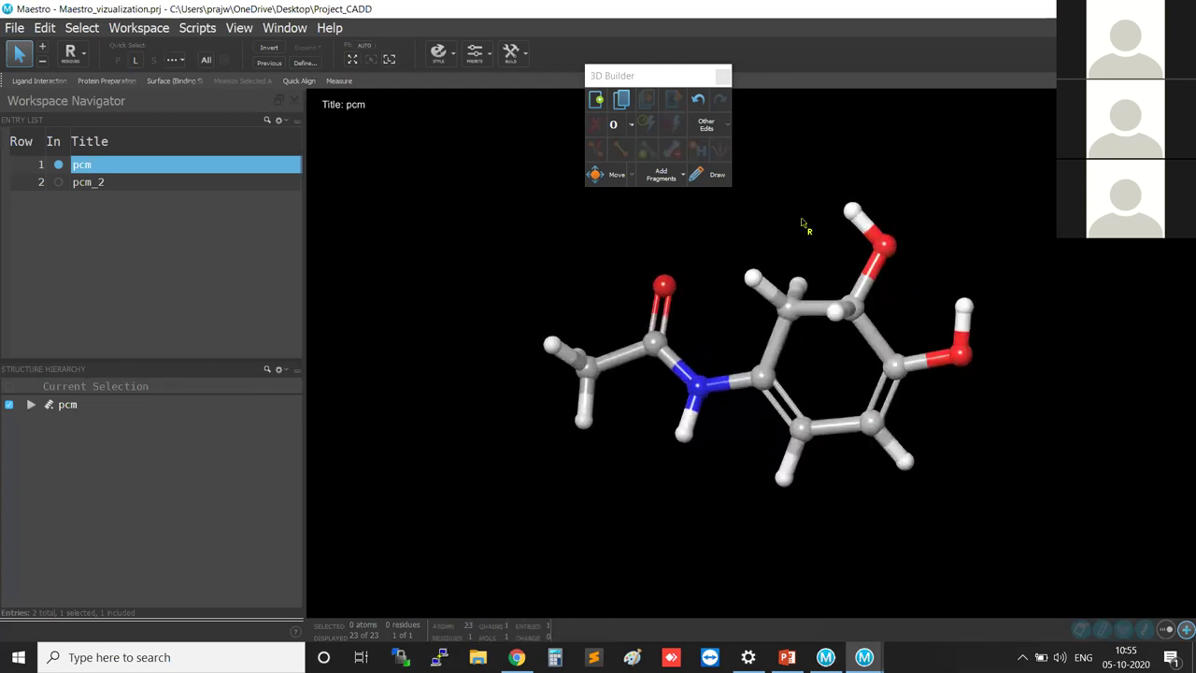
left_click(723, 80)
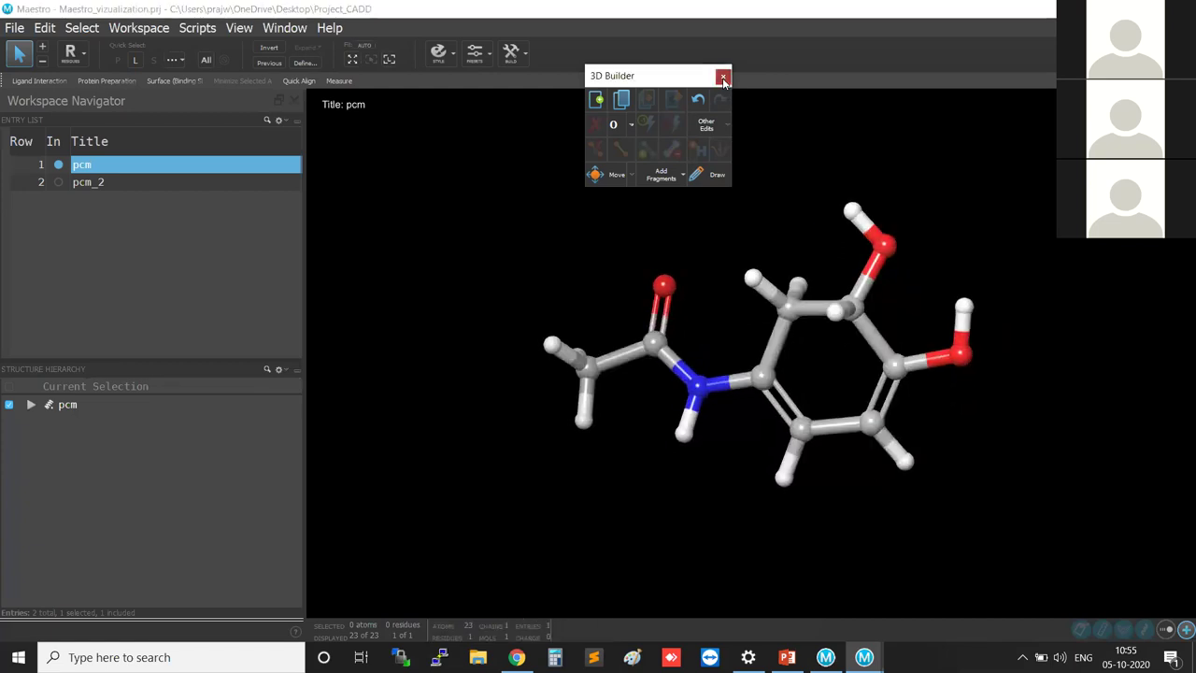
left_click(723, 80)
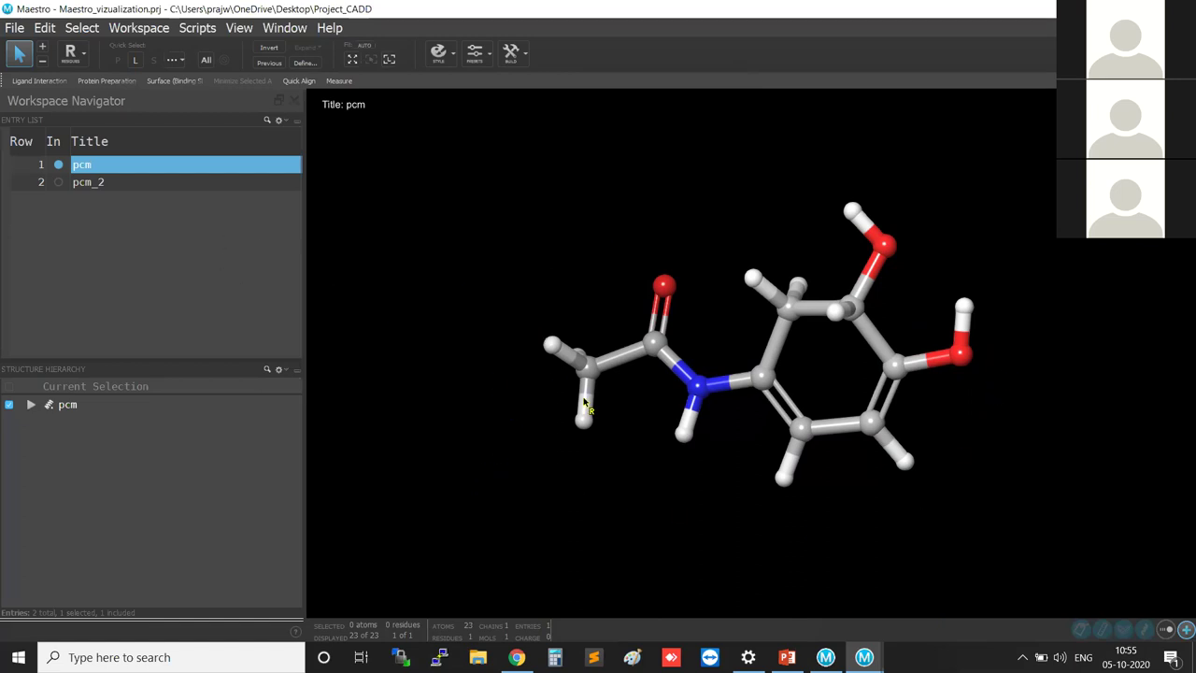
middle_click_drag(527, 406, 561, 333)
middle_click_drag(862, 499, 829, 551)
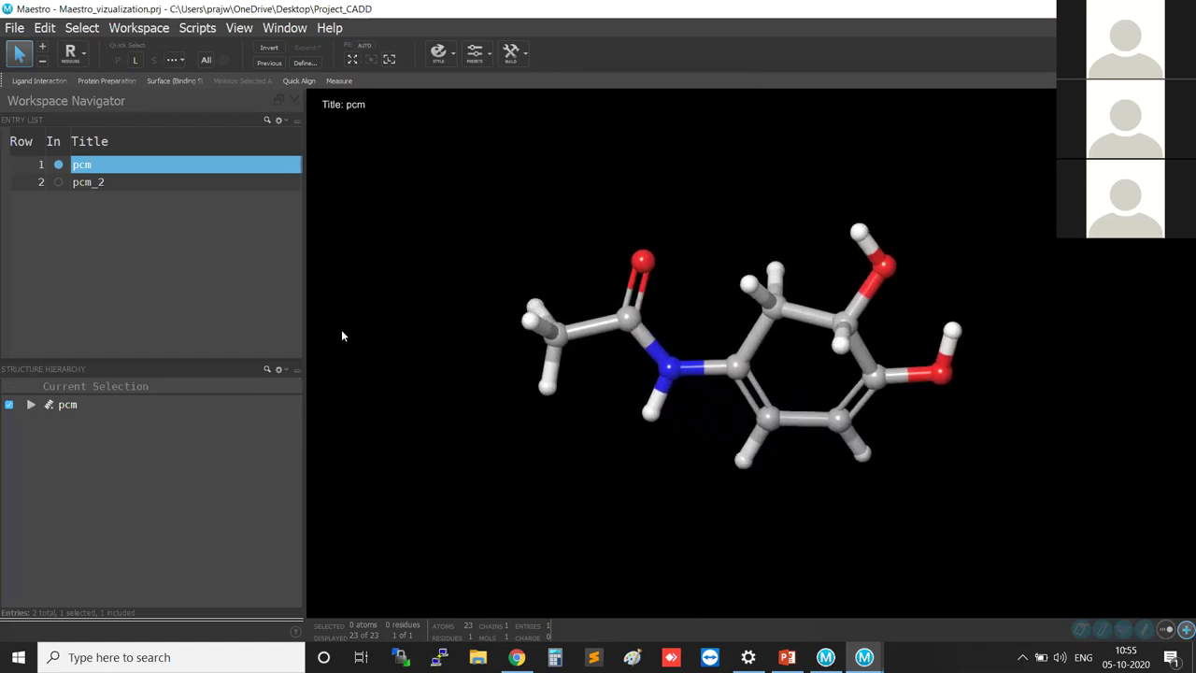
left_click(83, 60)
left_click(84, 78)
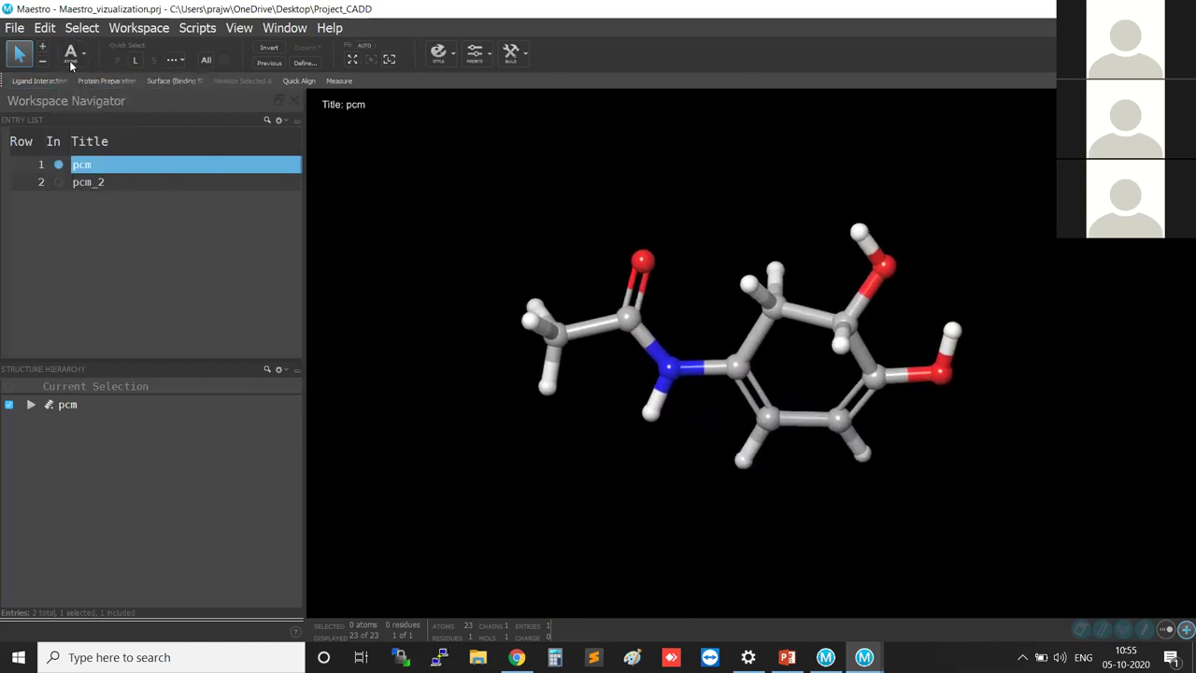
Step: Examine the importable file types offered for structure import and cancel without importing a file
left_click(16, 28)
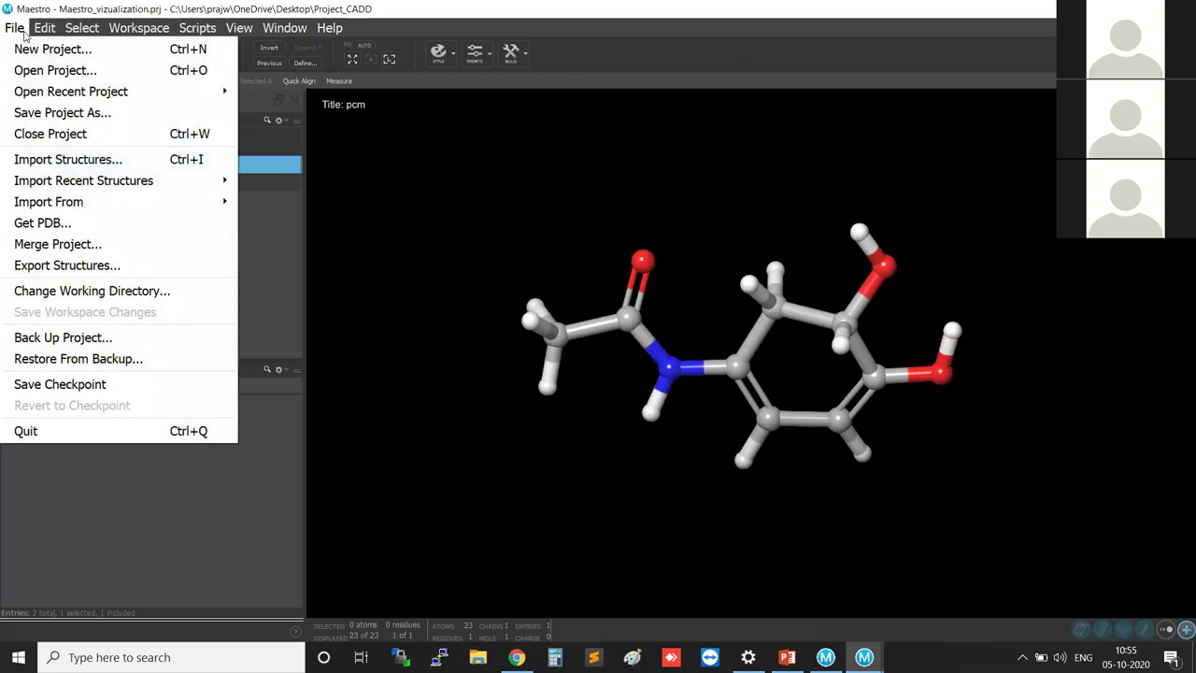
left_click(93, 164)
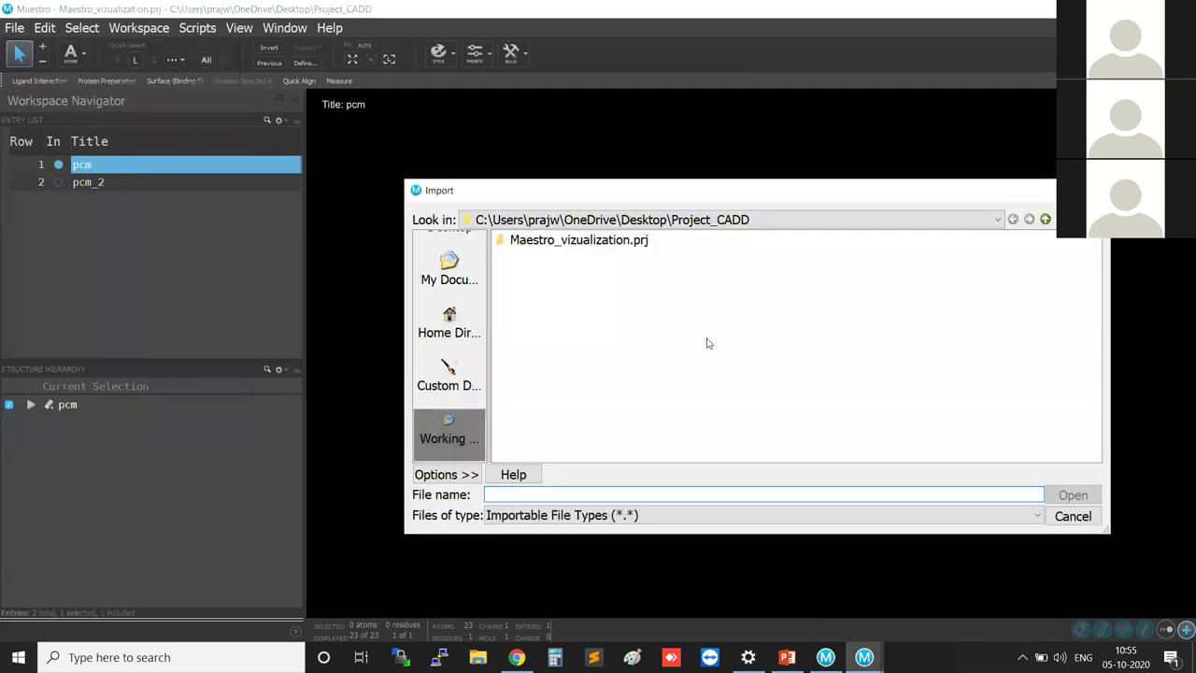
left_click(626, 515)
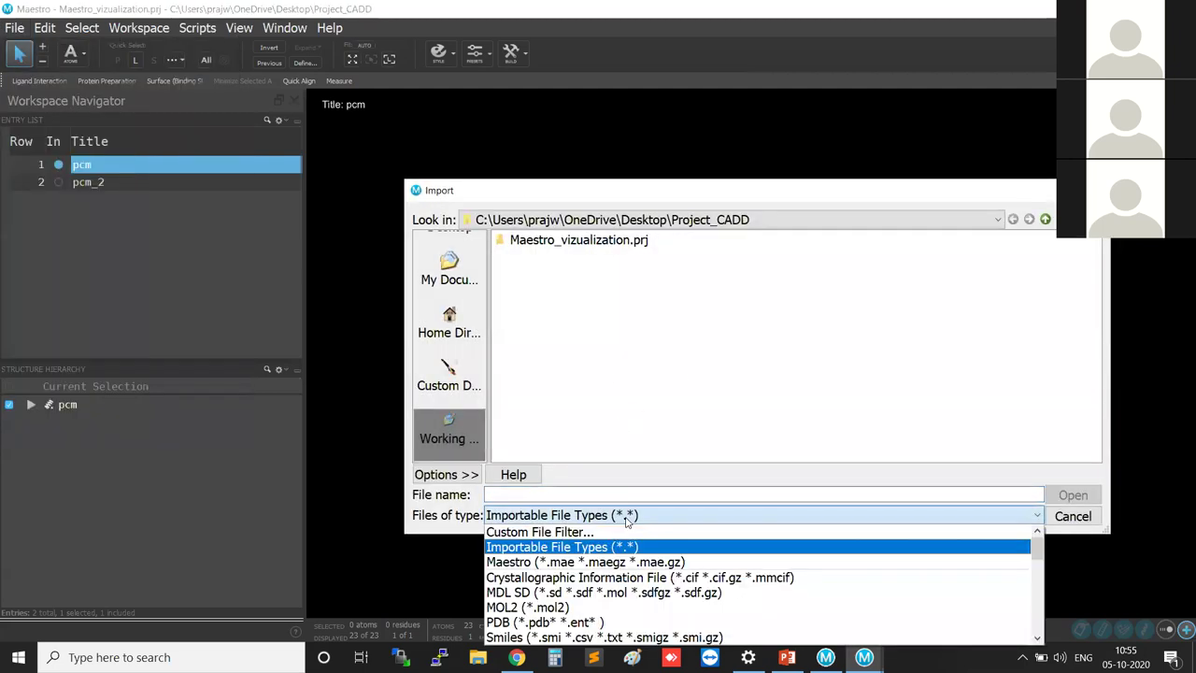
left_click(775, 198)
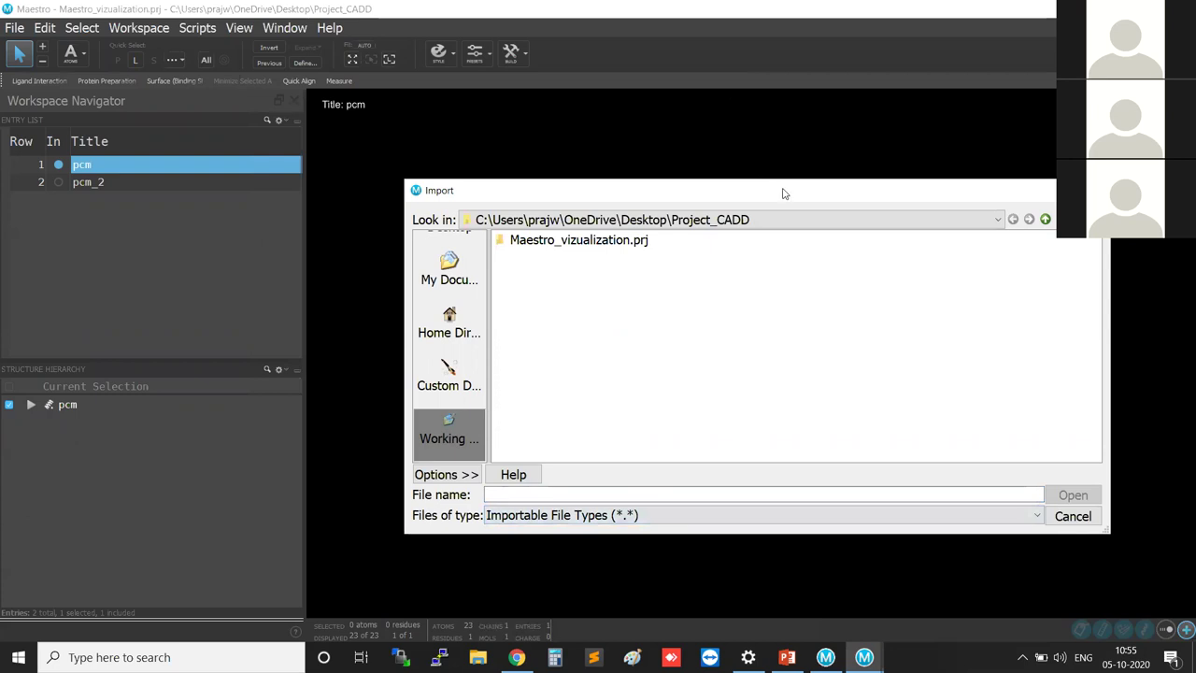
left_click_drag(776, 191, 705, 23)
left_click(604, 345)
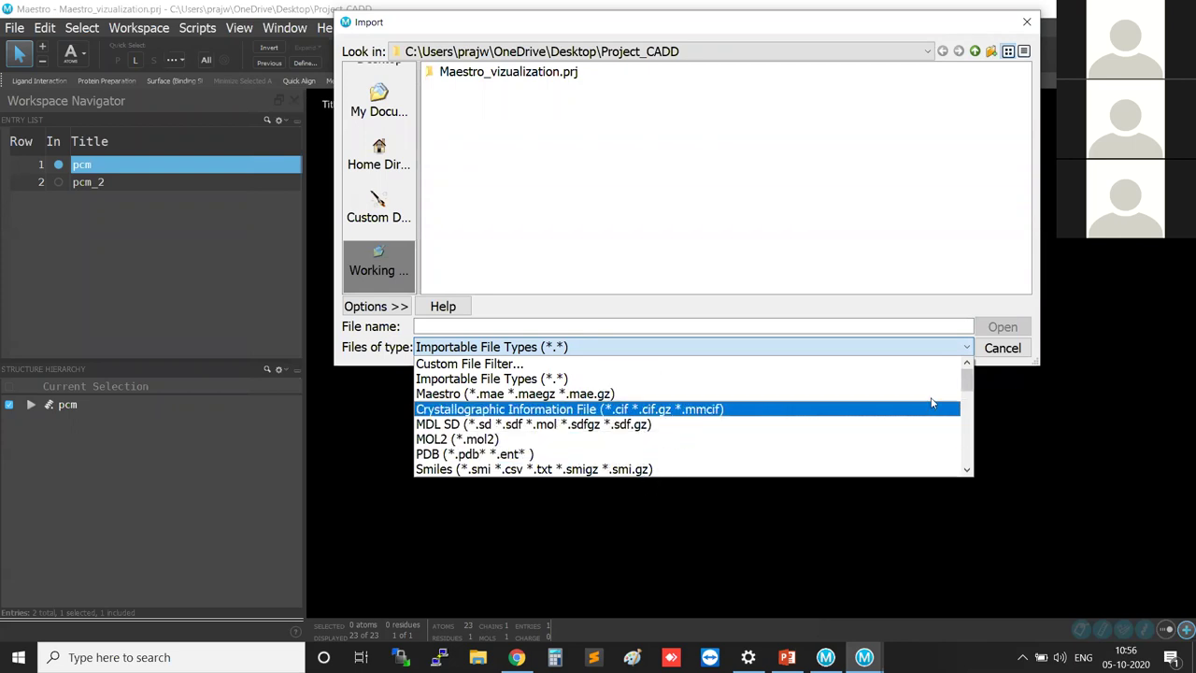
scroll(968, 394, "down", 1)
left_click_drag(968, 394, 968, 369)
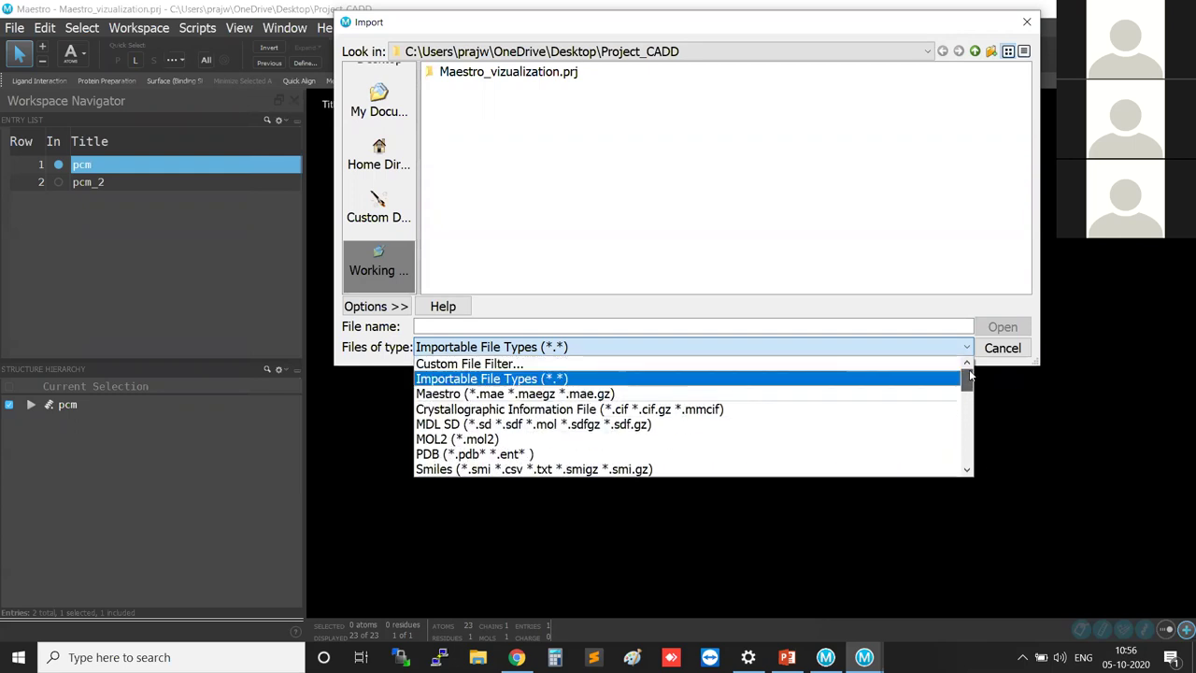
left_click(676, 383)
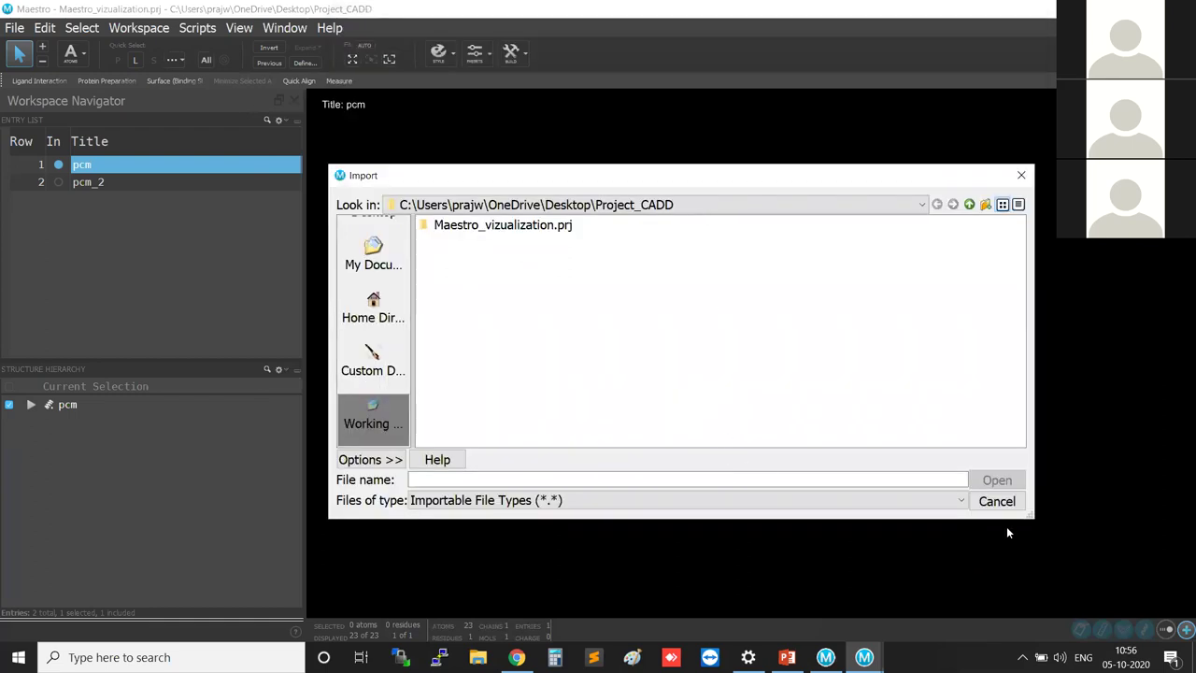
left_click(996, 501)
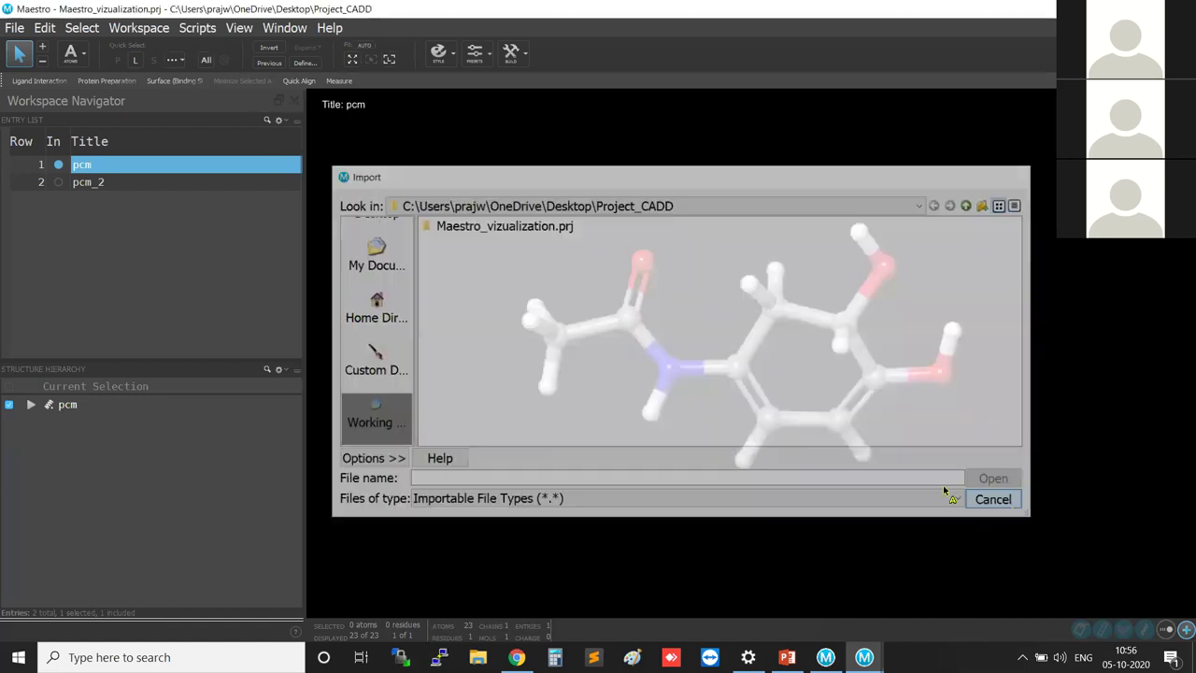
Step: Download the structure with PDB ID 2p33 and turn it so the whole protein fits in the workspace
left_click(14, 27)
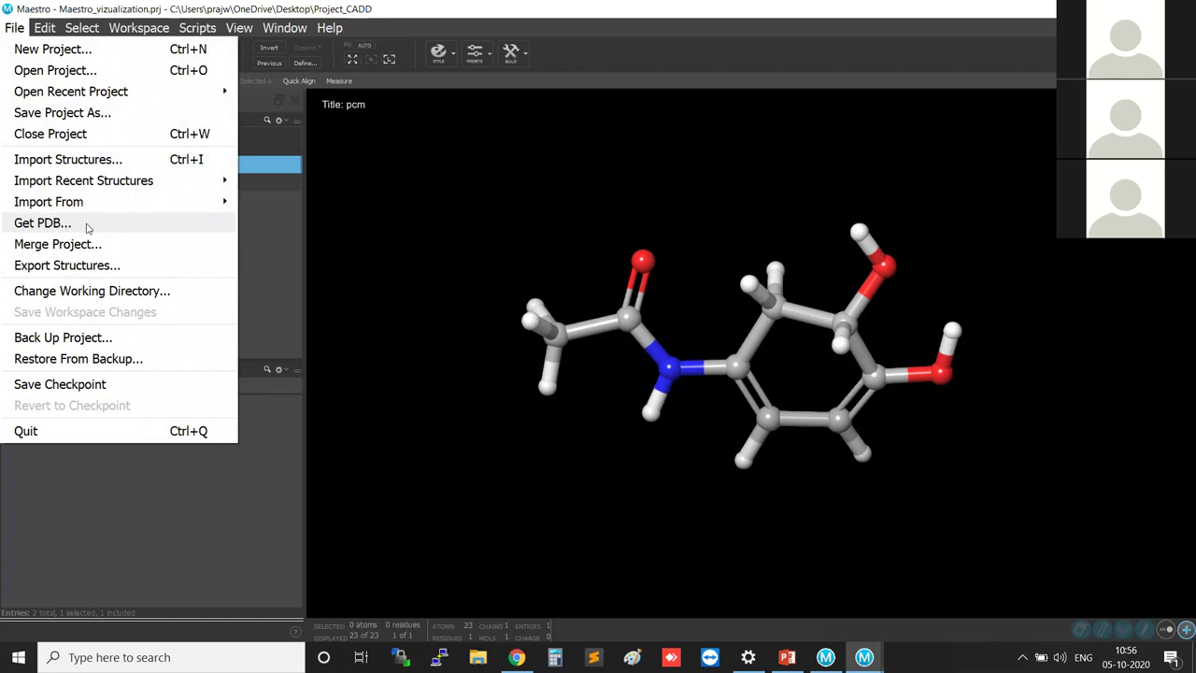
key("Escape")
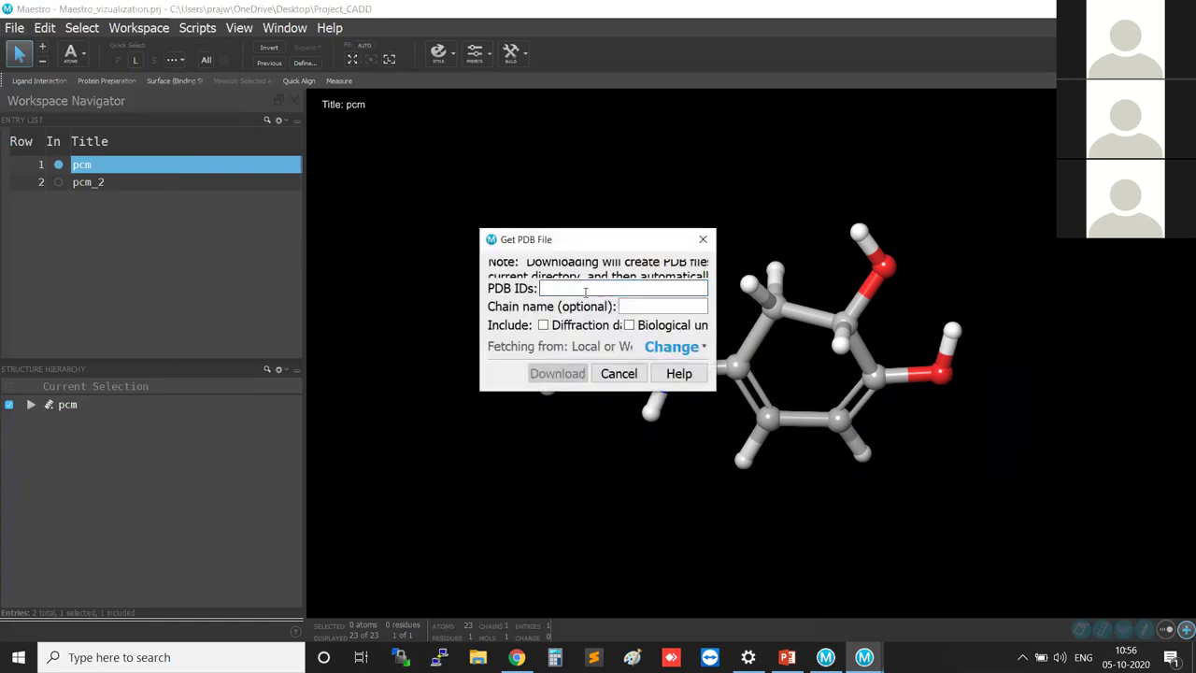
type("2p33")
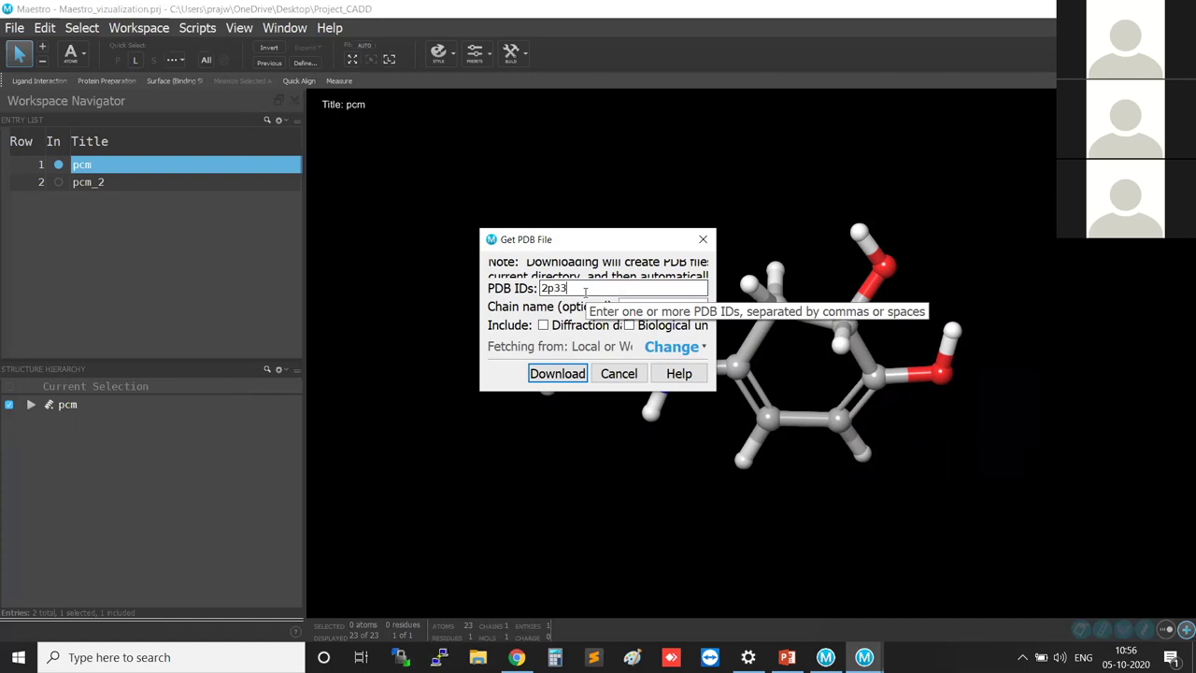
left_click(654, 306)
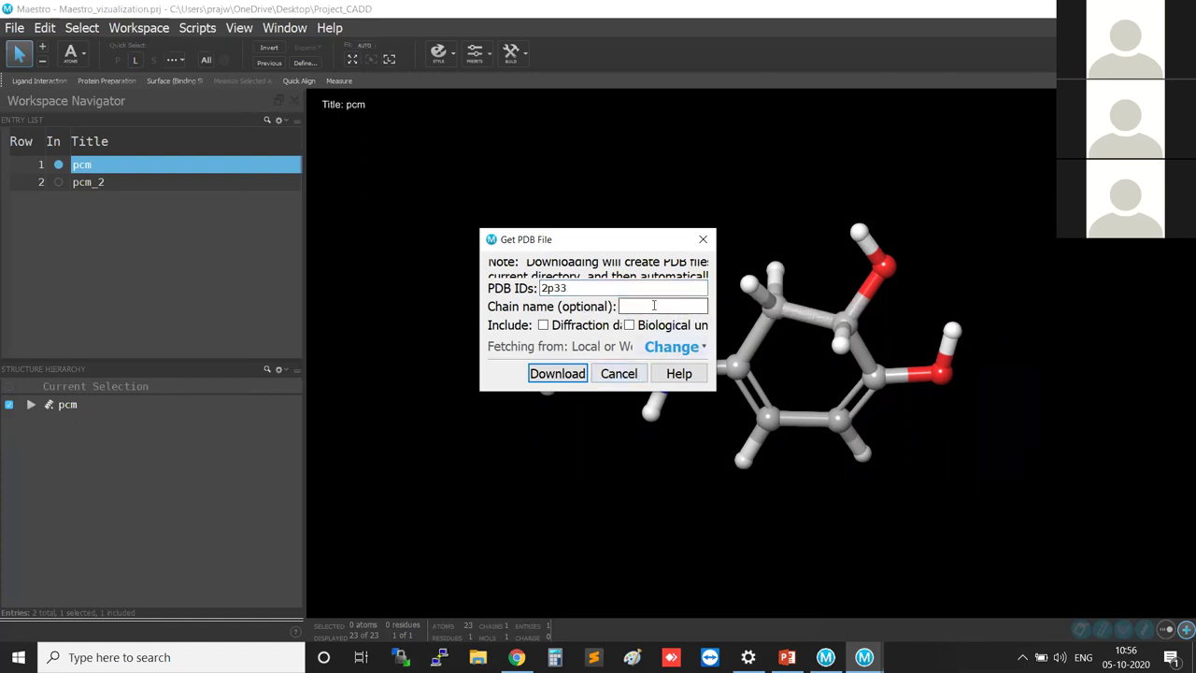
left_click(567, 375)
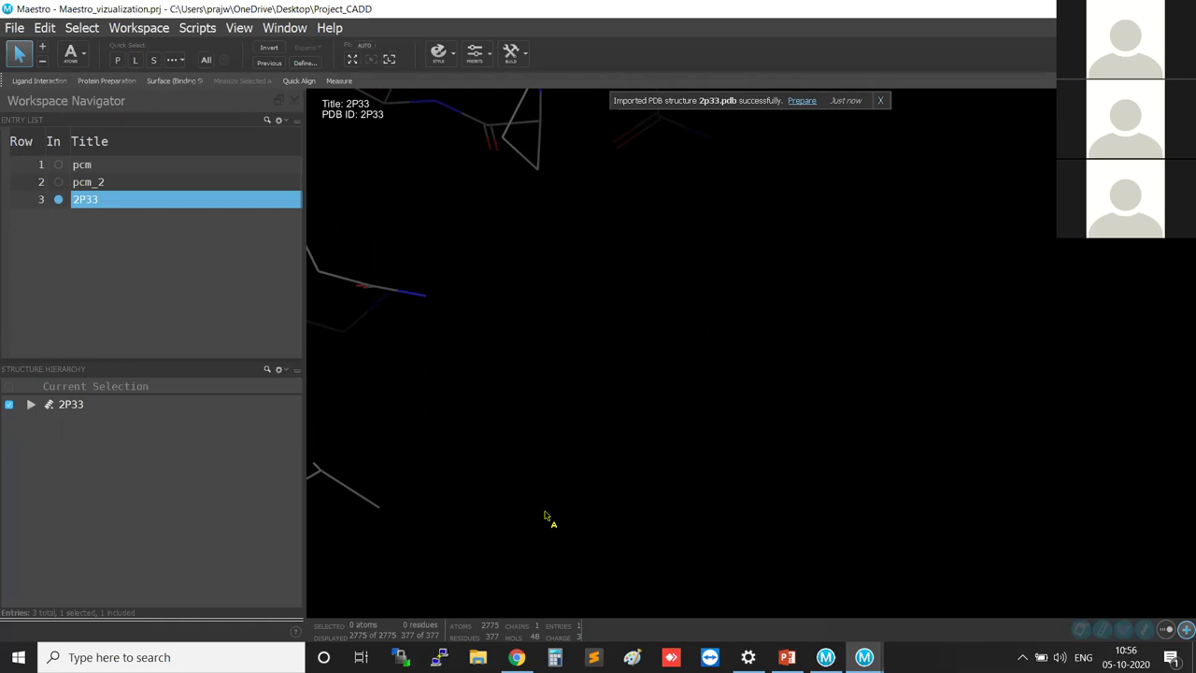
scroll(546, 515, "down", 10)
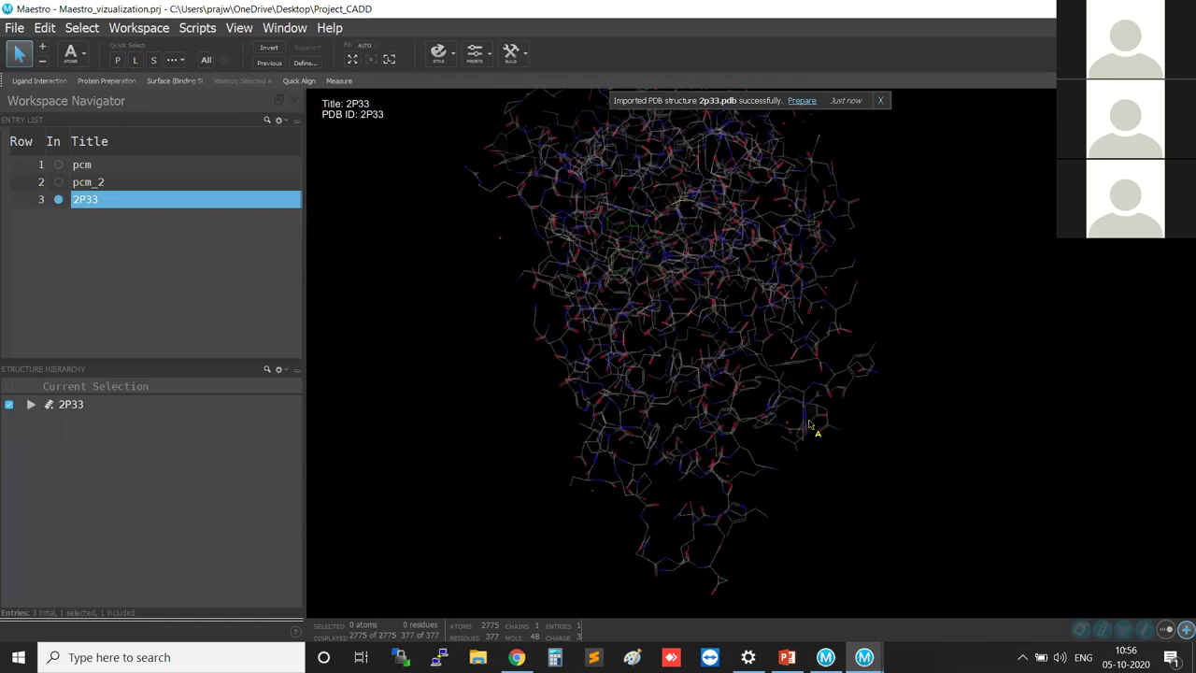
middle_click_drag(750, 426, 424, 224)
middle_click_drag(531, 297, 913, 370)
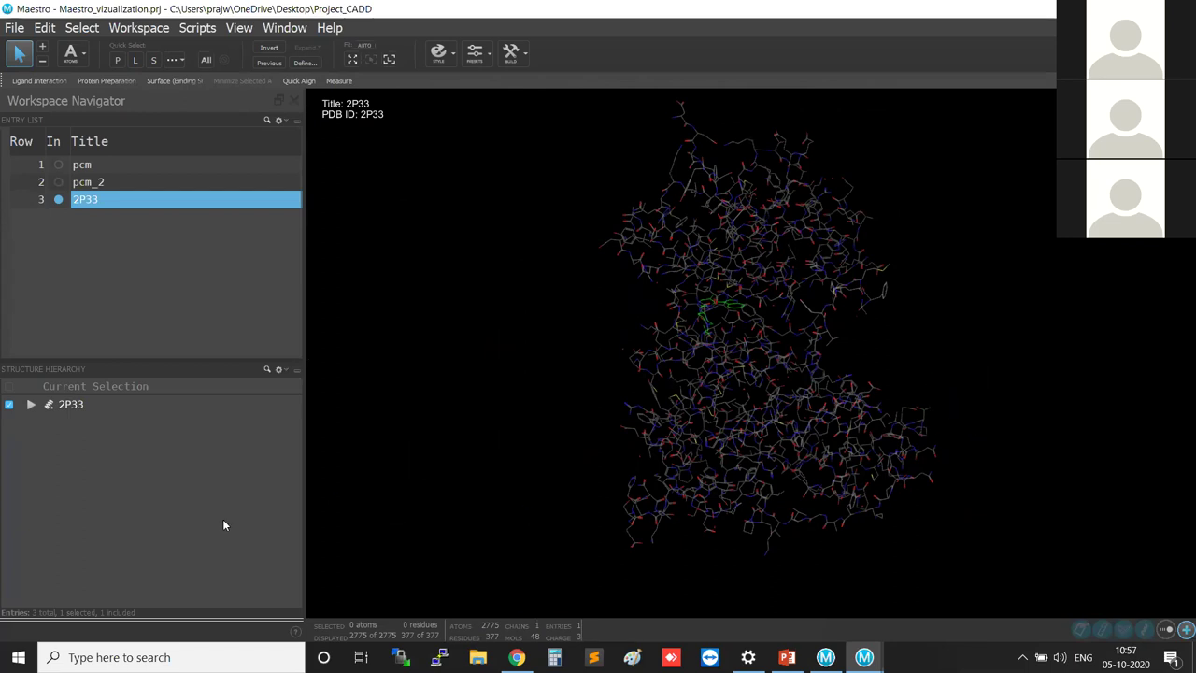
Step: Turn on the 2D Overlay so the ligand of 2P33 is drawn as a 2D structure in the workspace
left_click(1181, 630)
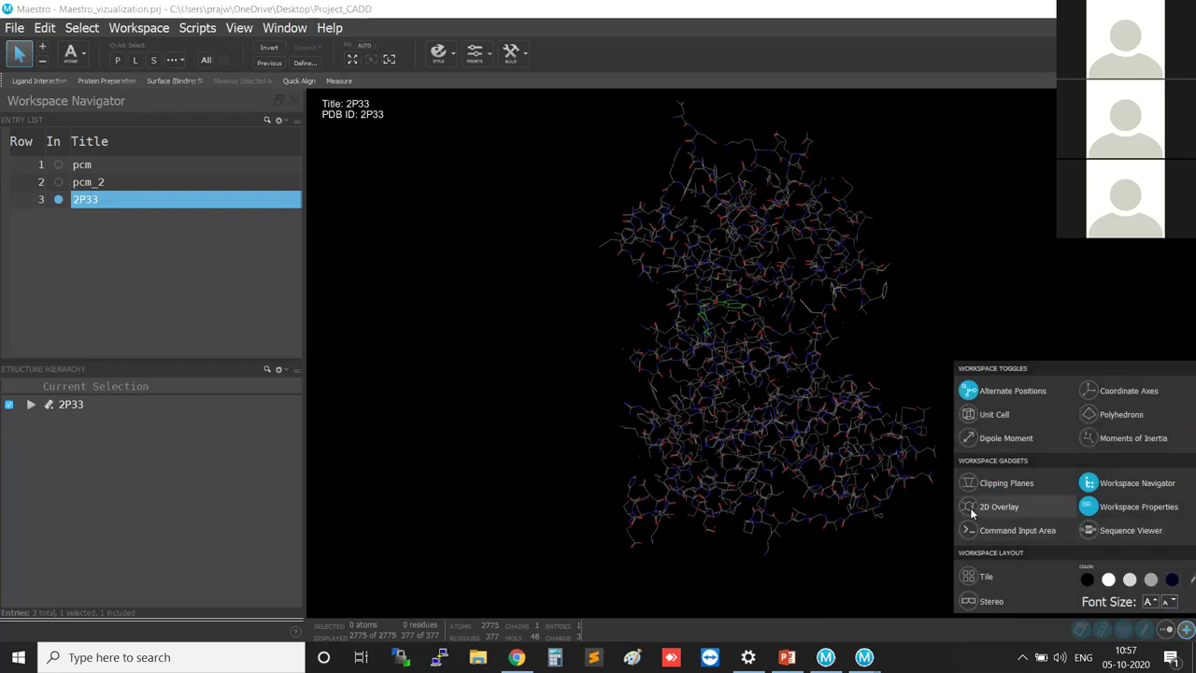
key("ctrl")
key("ctrl")
key("ctrl")
key("ctrl")
left_click(967, 506)
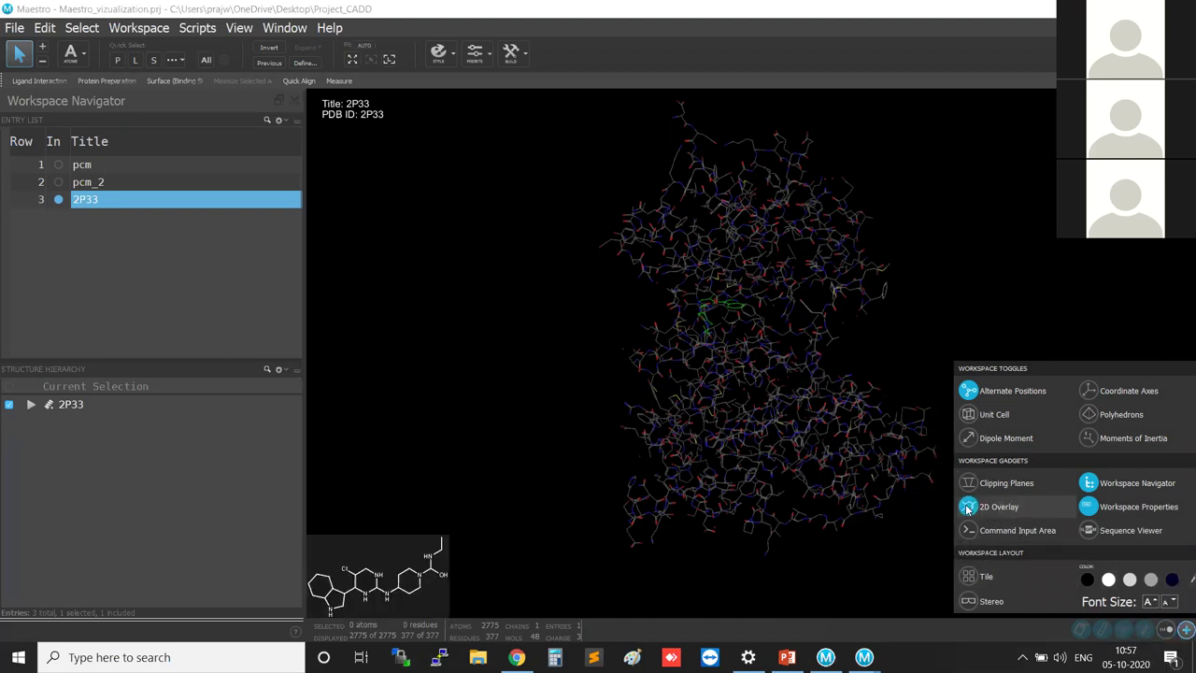
left_click(560, 578)
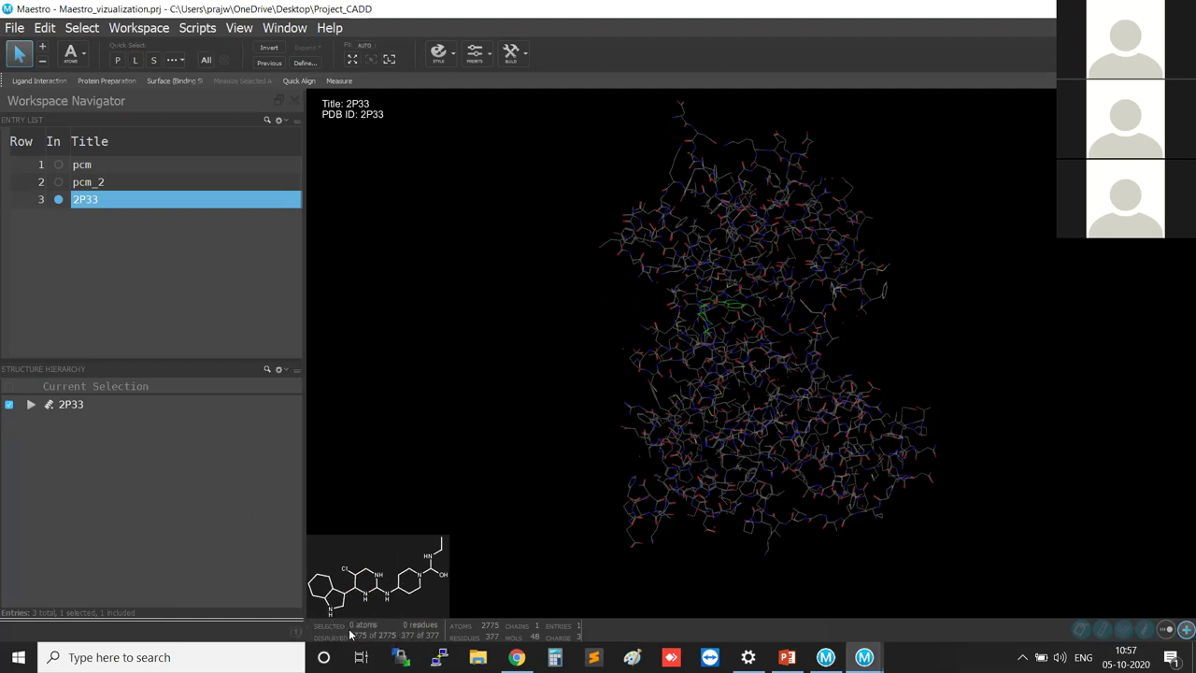
Step: Set the selection level to residues, select one residue at the edge of the protein and clear the selection
left_click(435, 633)
key("r")
left_click(888, 306)
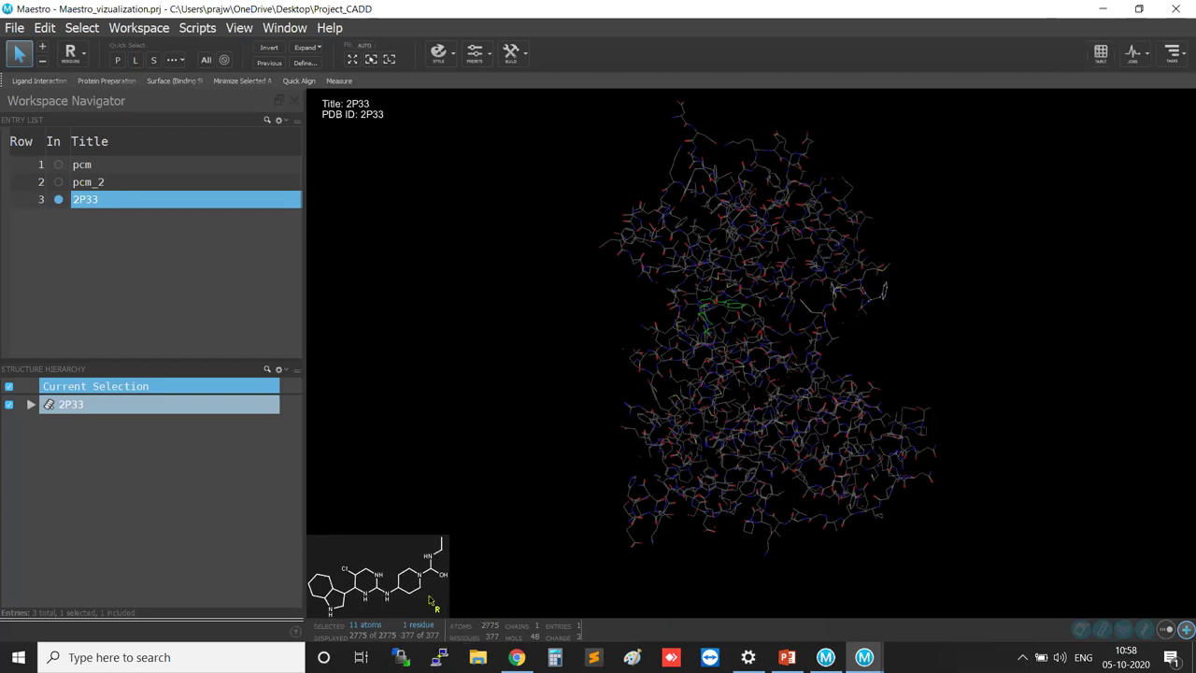
left_click(459, 427)
Step: Expand 2P33 in the structure hierarchy, select its Ligands, Protein and Solvents groups in turn, and clear the selection
mouse_move(296, 411)
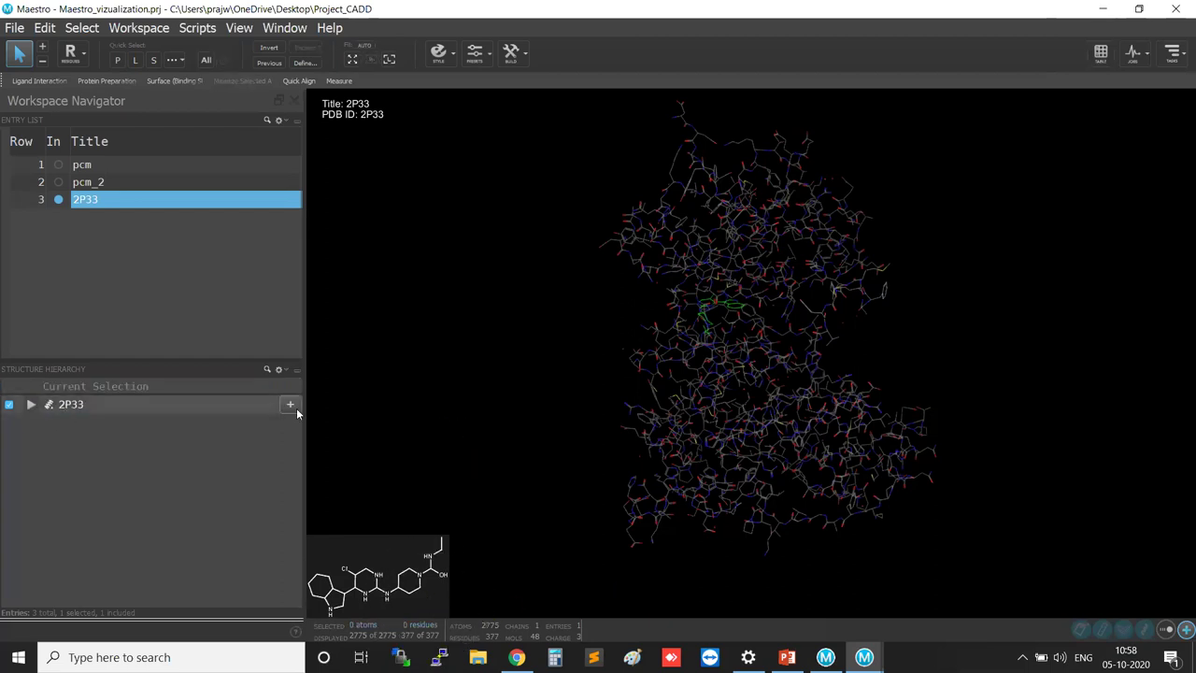
left_click(30, 406)
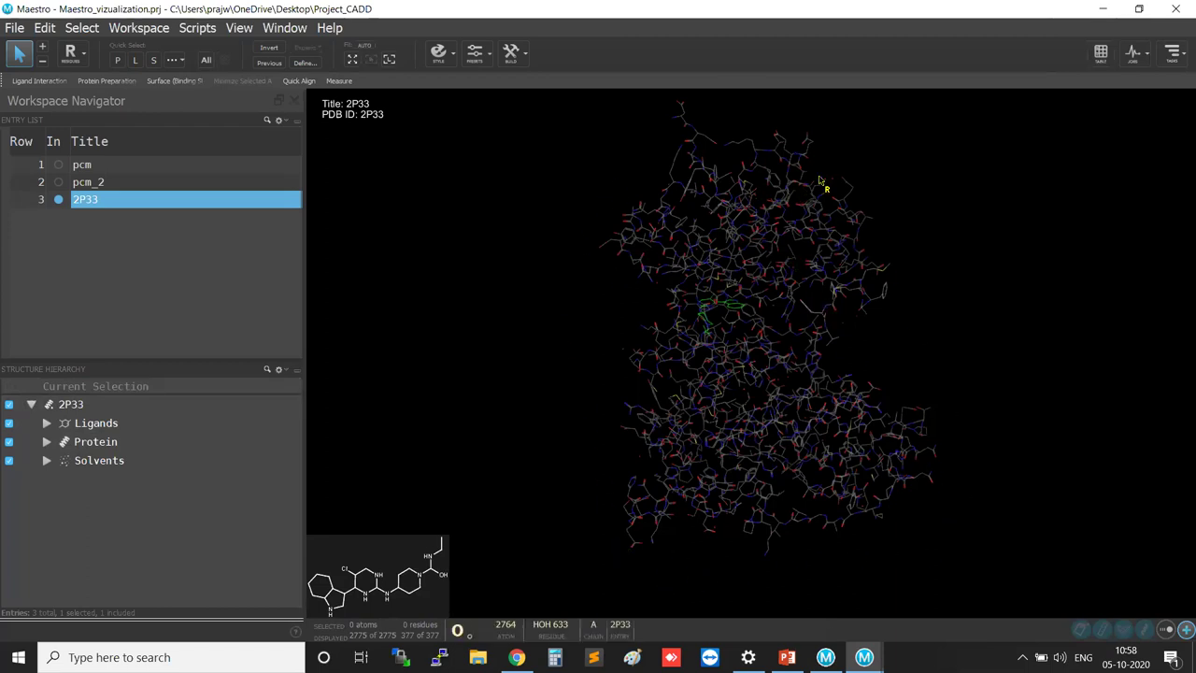
left_click(96, 423)
left_click(109, 444)
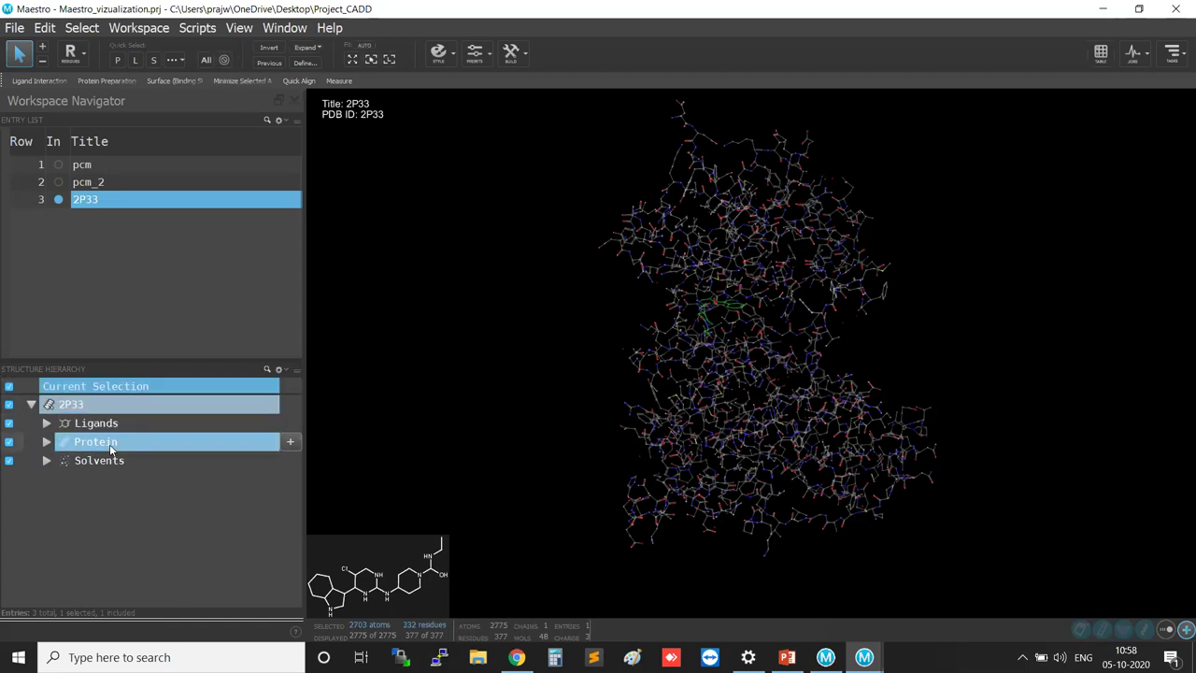
left_click(111, 465)
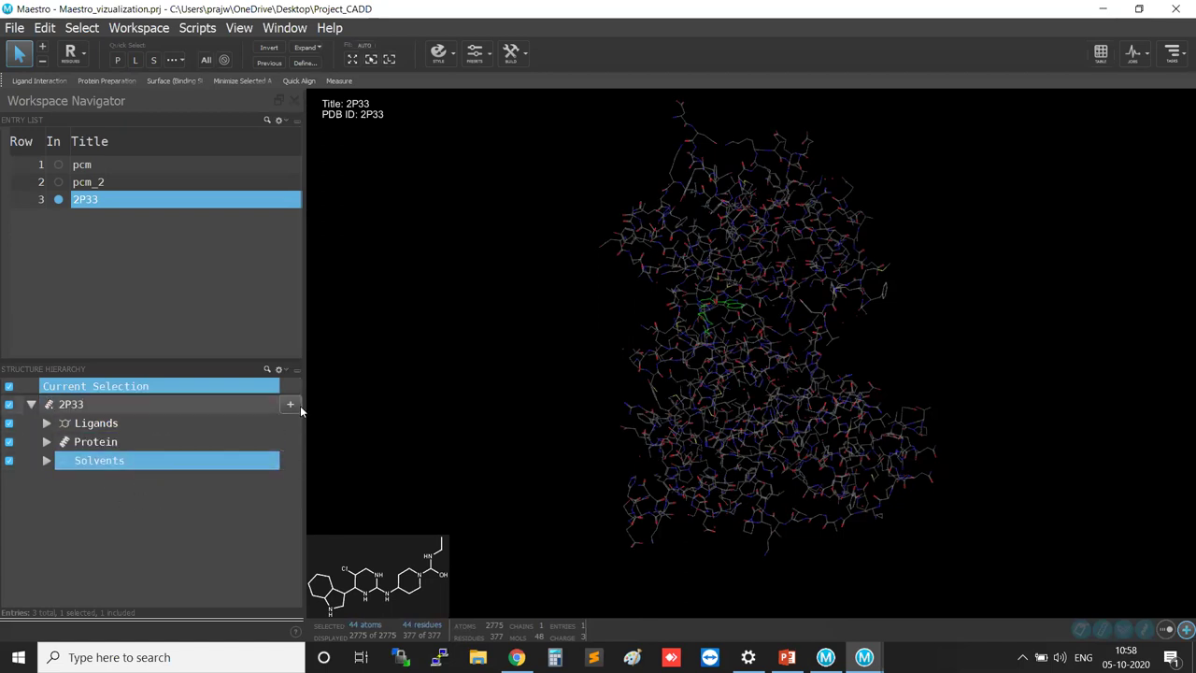
left_click(361, 400)
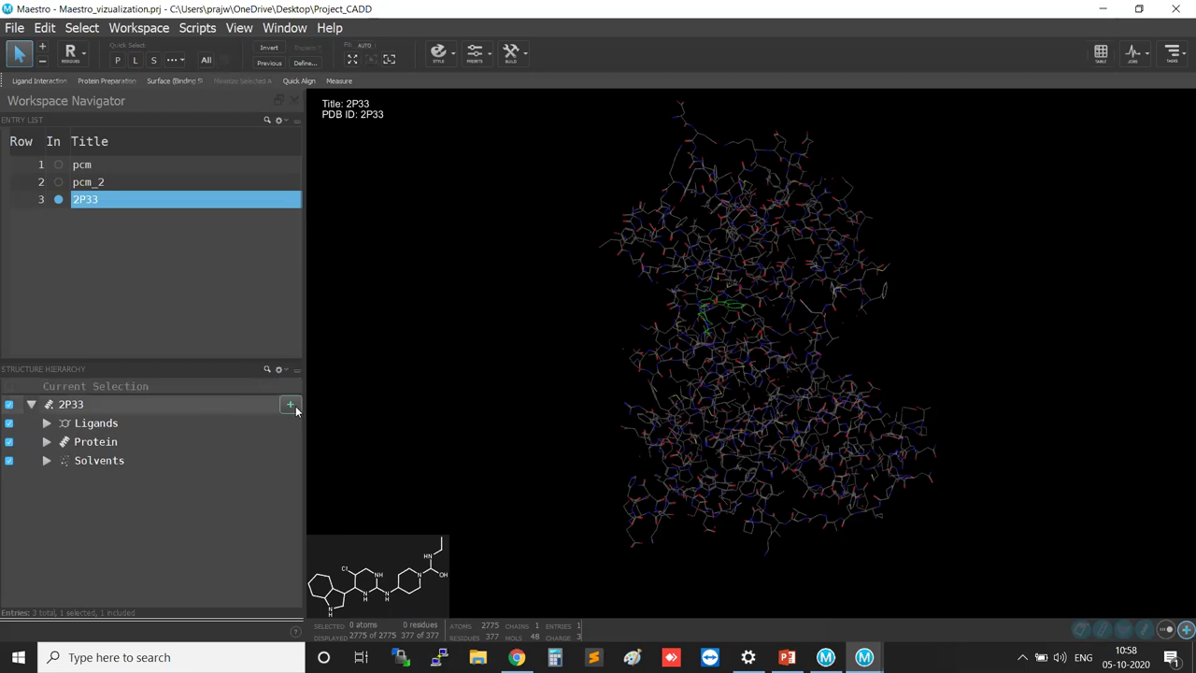
Step: Select the Protein group of 2P33 and display the protein as ribbons
left_click(244, 439)
left_click(290, 441)
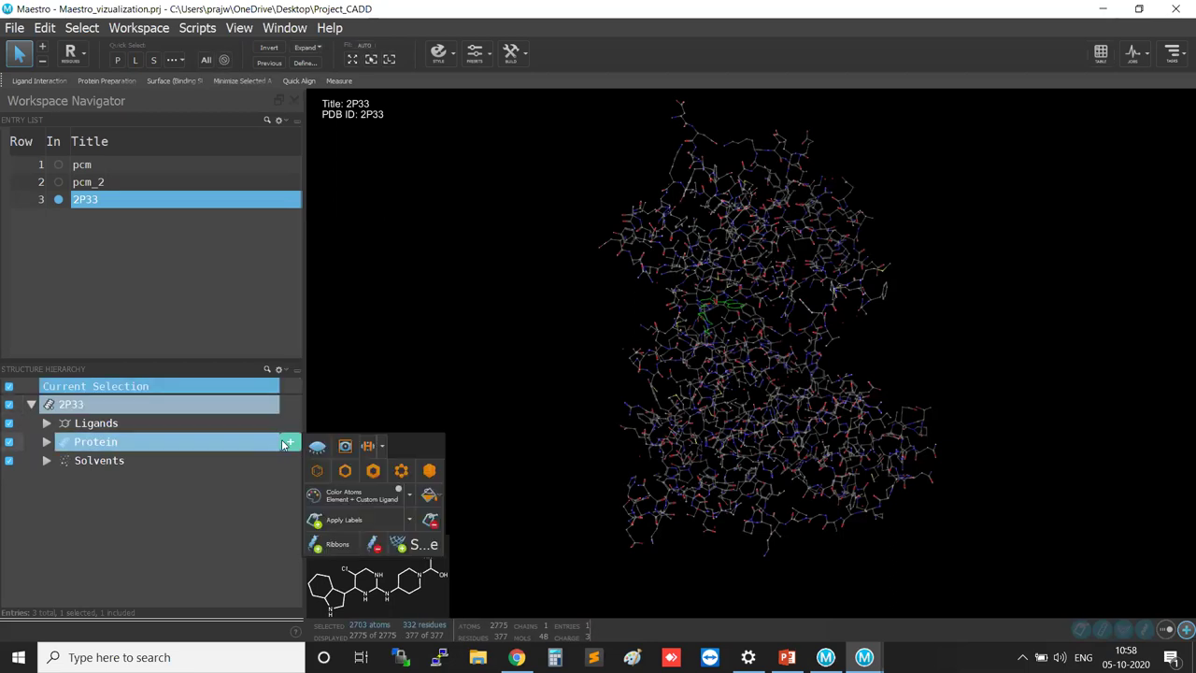
left_click(318, 550)
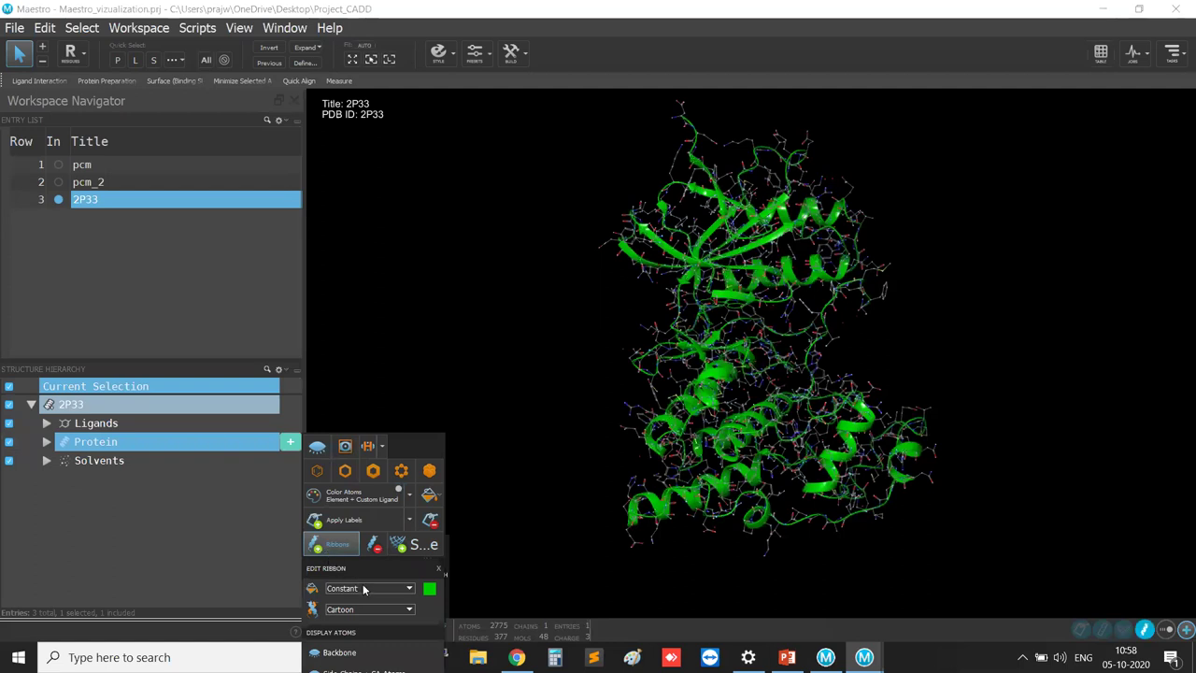
left_click(341, 548)
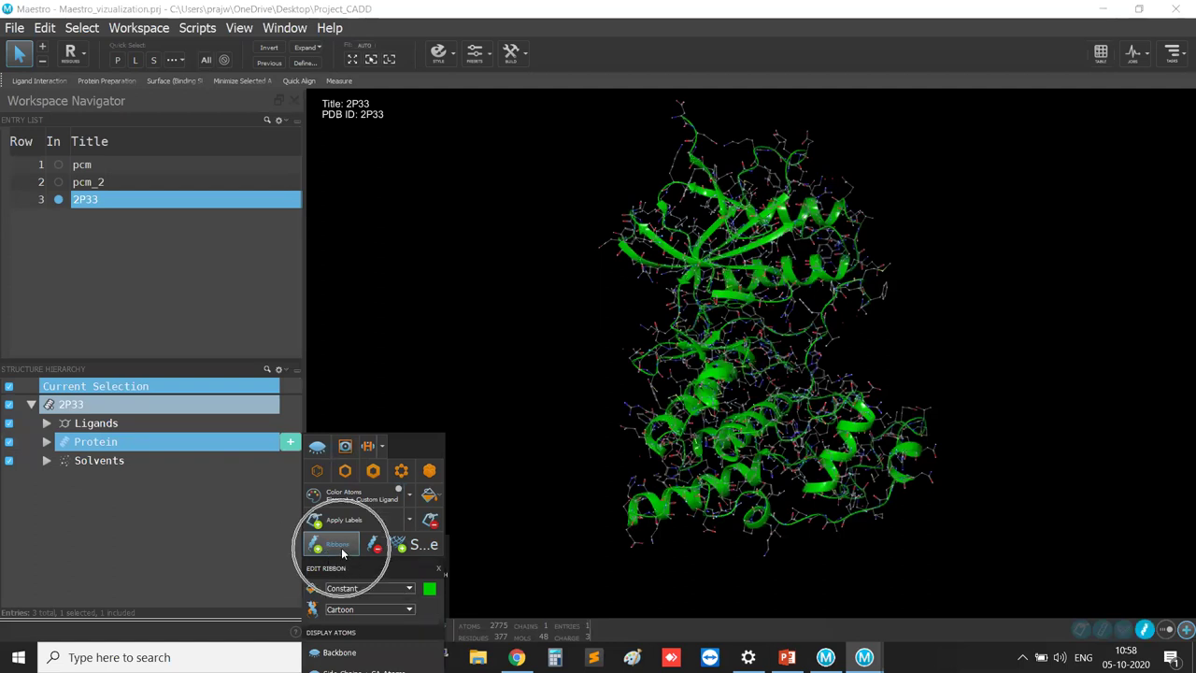
left_click(341, 547)
left_click(341, 548)
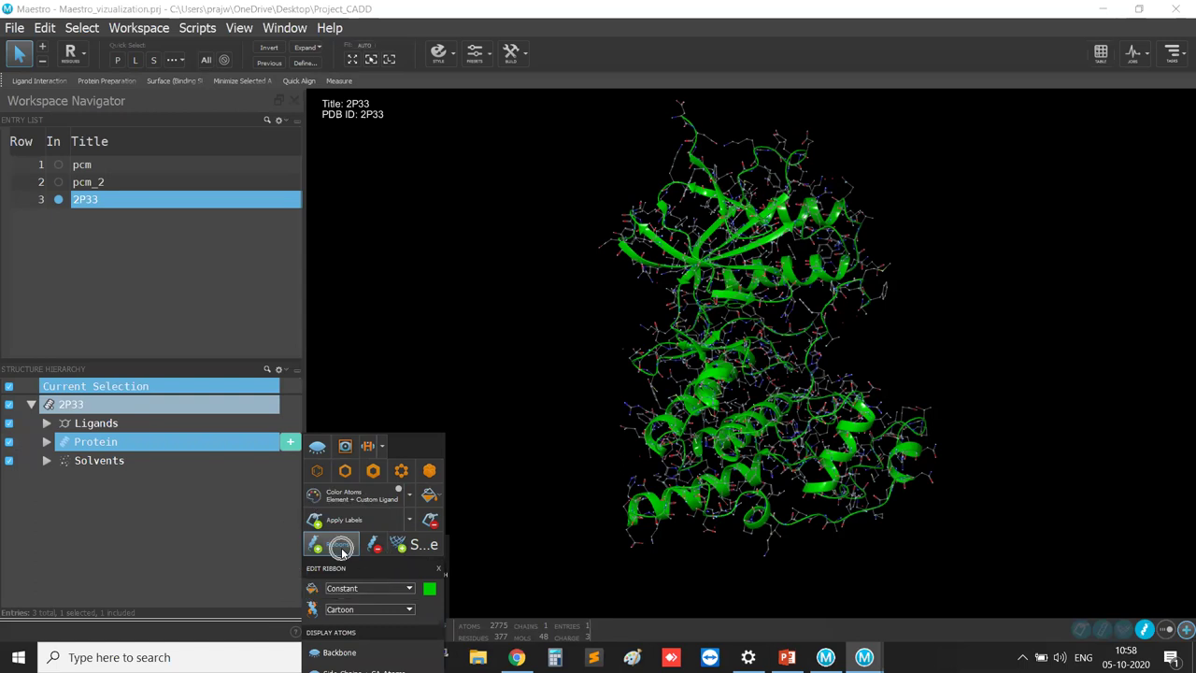
Step: Color the ribbons by Residue Position, try Secondary Structure, return to Residue Position and clear the selection
left_click(404, 588)
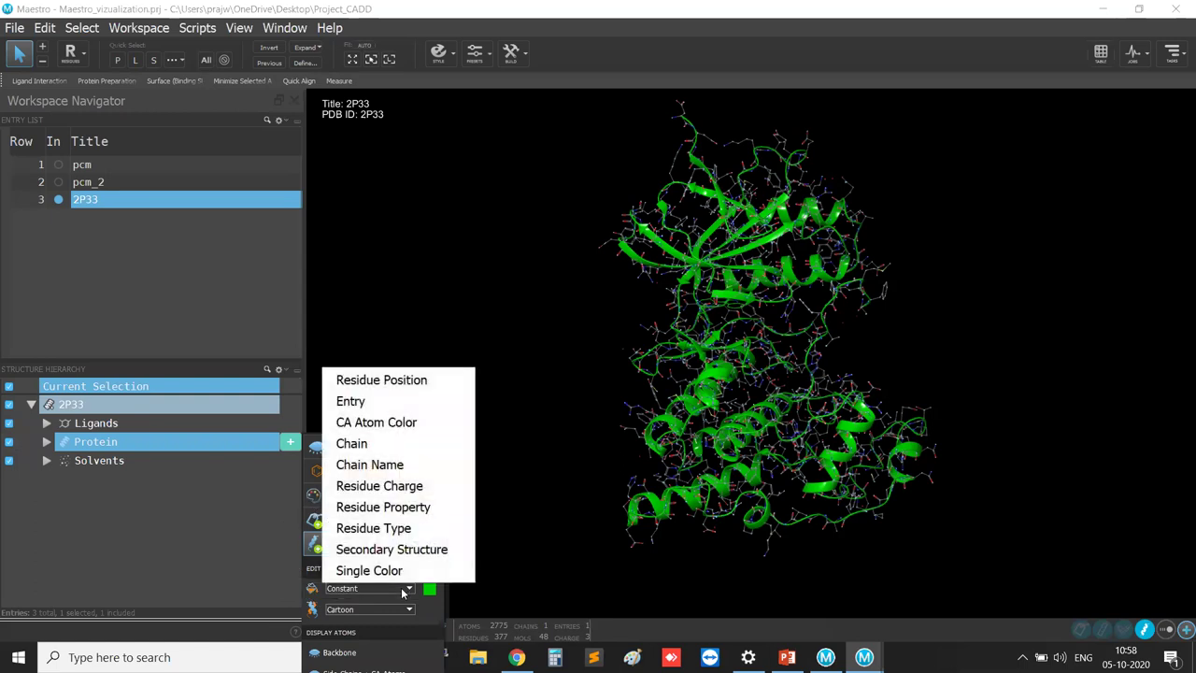
left_click(393, 380)
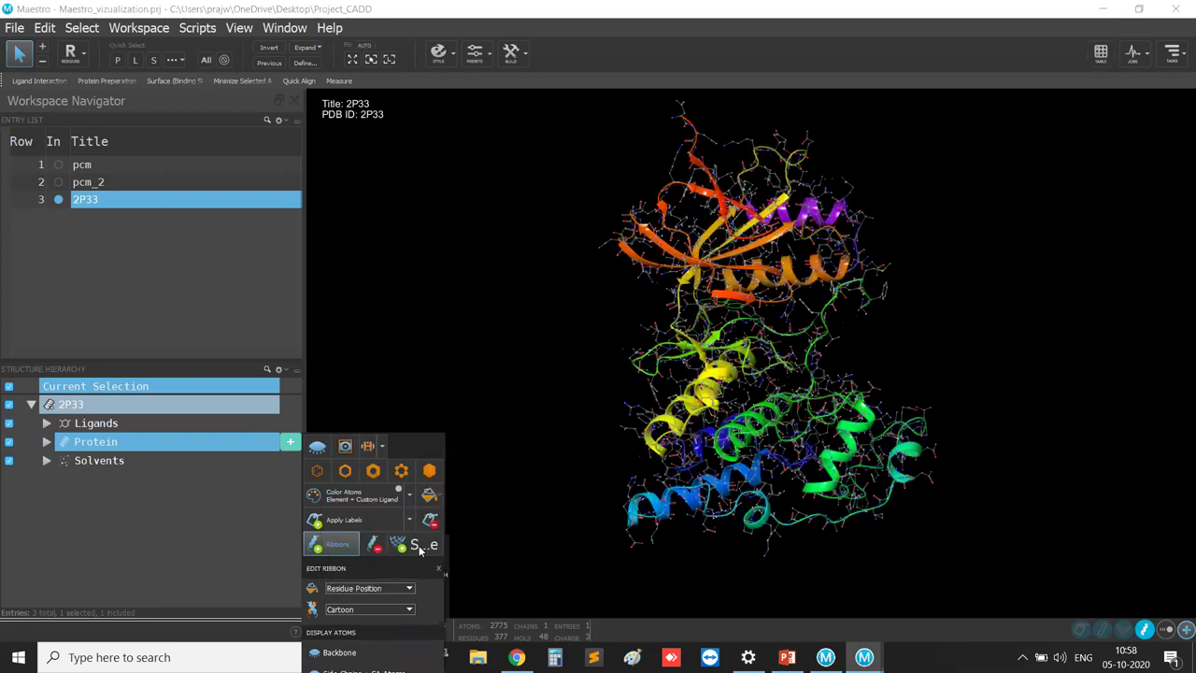
left_click(400, 590)
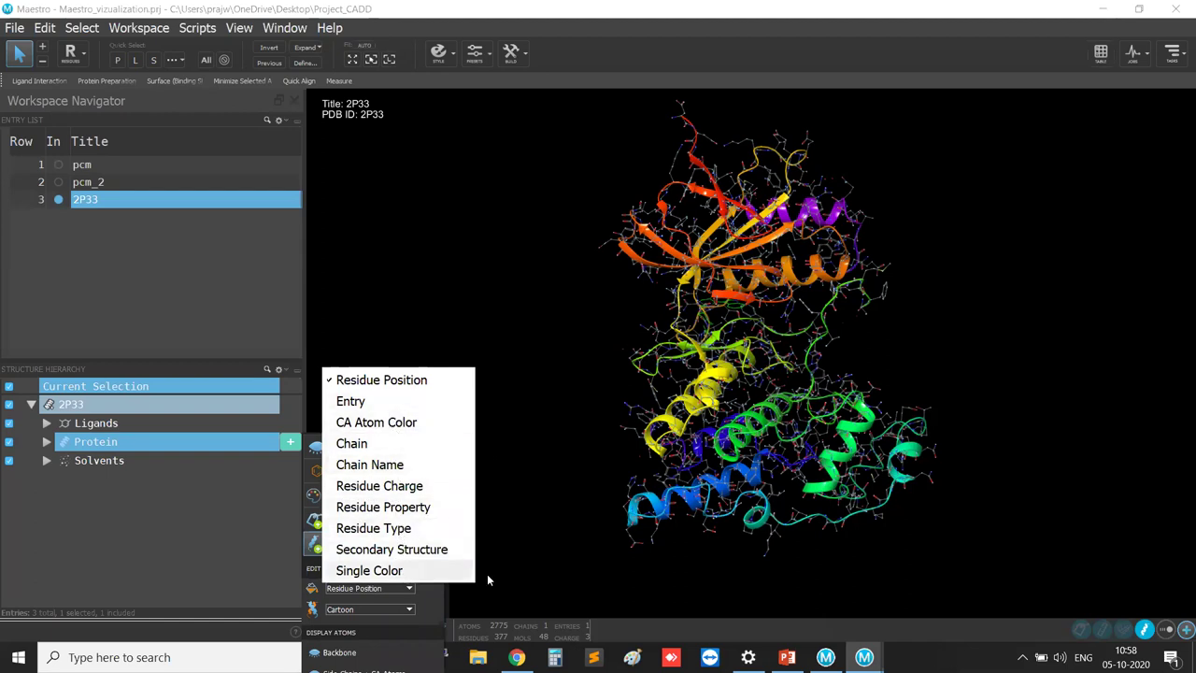
left_click(458, 549)
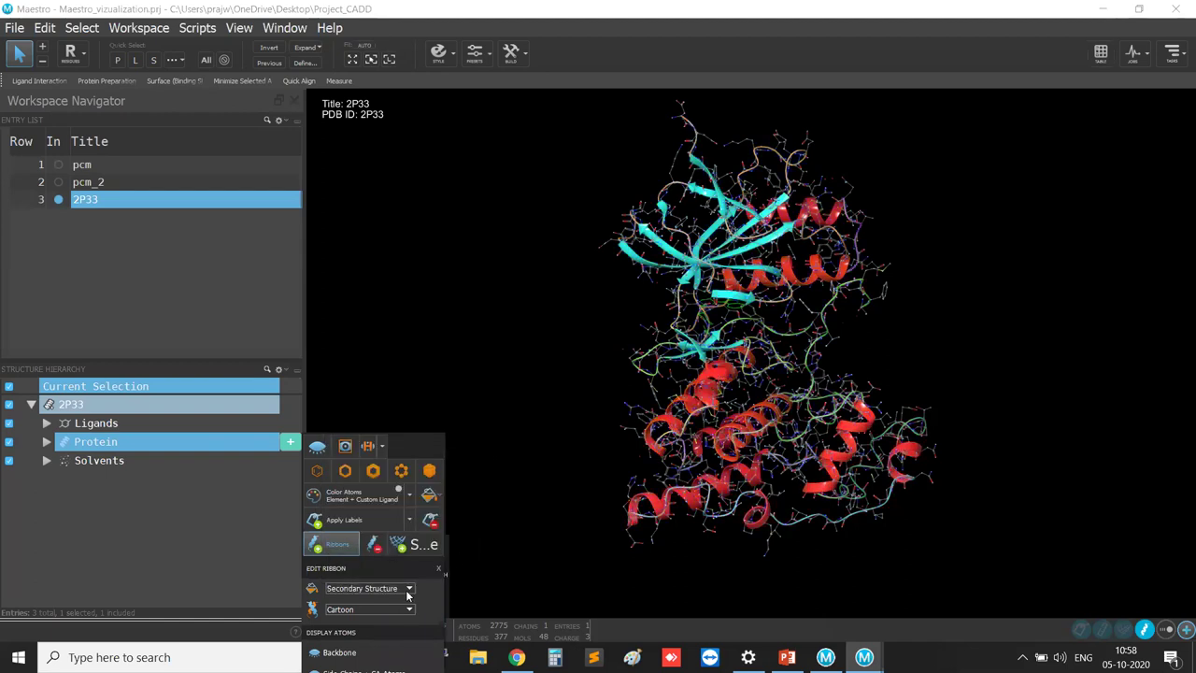
left_click(407, 589)
left_click(439, 380)
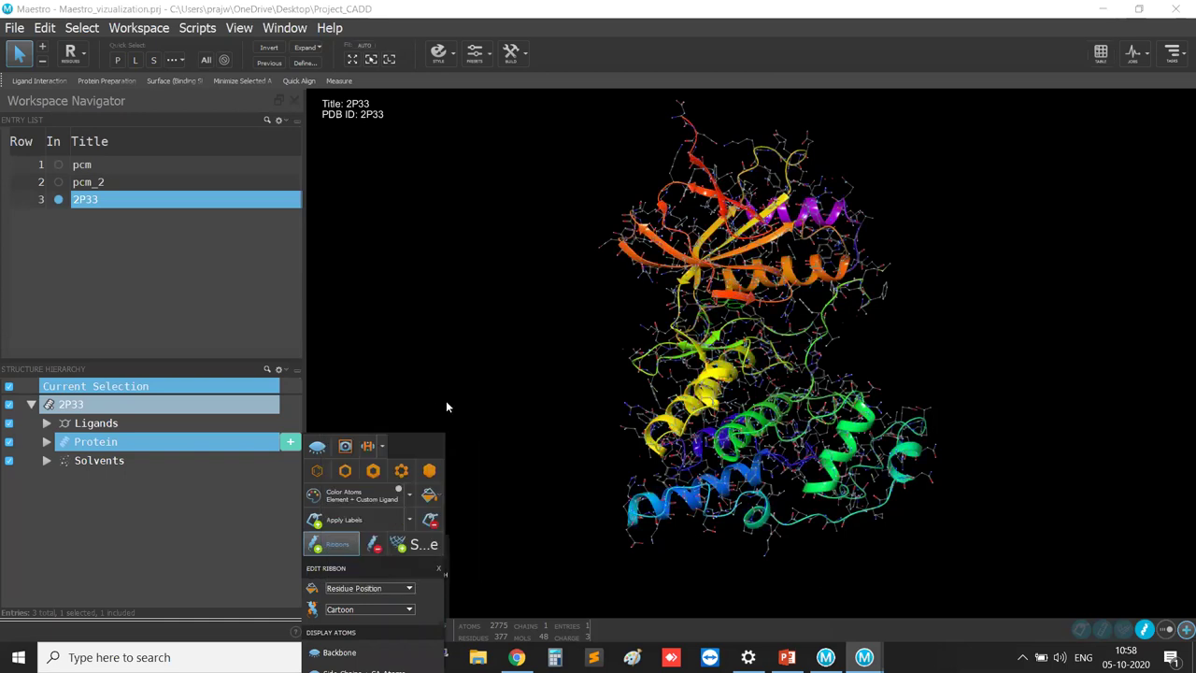
left_click(494, 561)
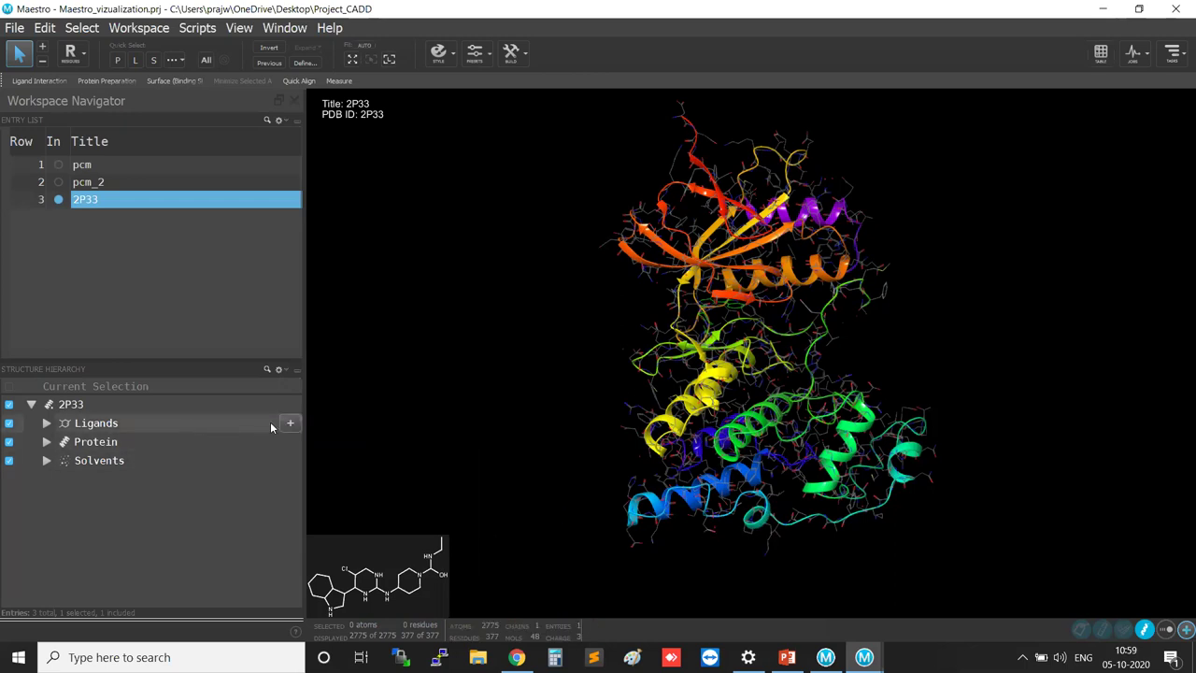
Step: Compare ball-and-stick and space-filling (CPK) styles on the 2P33 ligand and leave it displayed as CPK
left_click(289, 424)
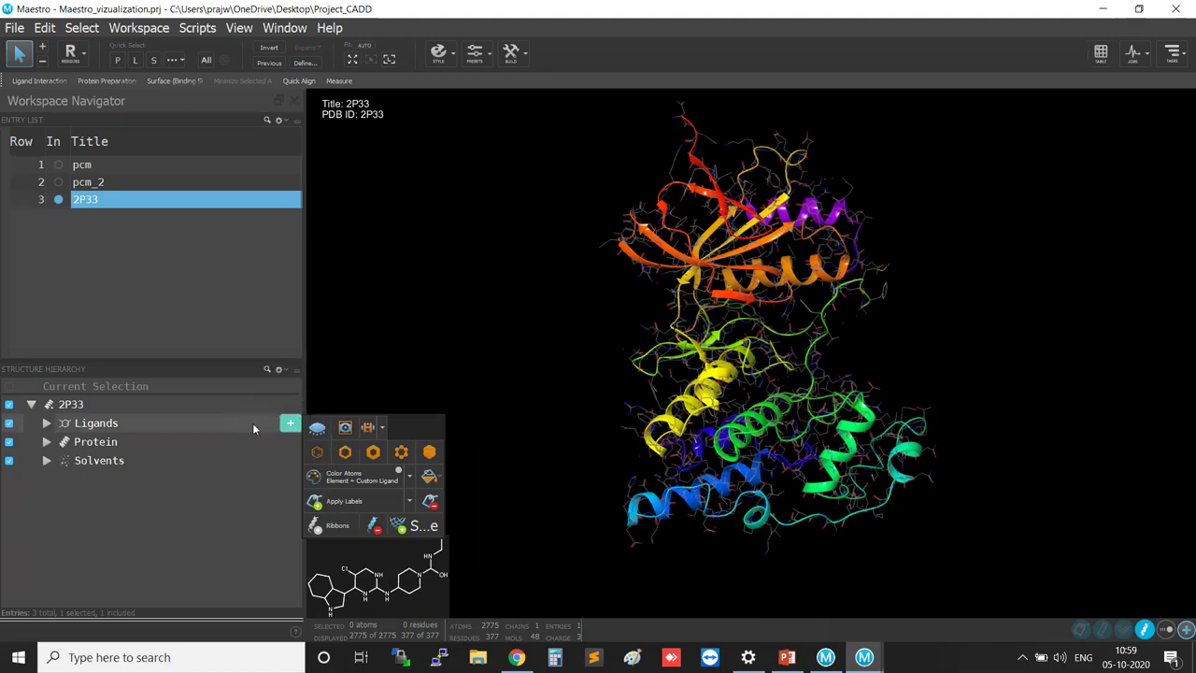
left_click(291, 425)
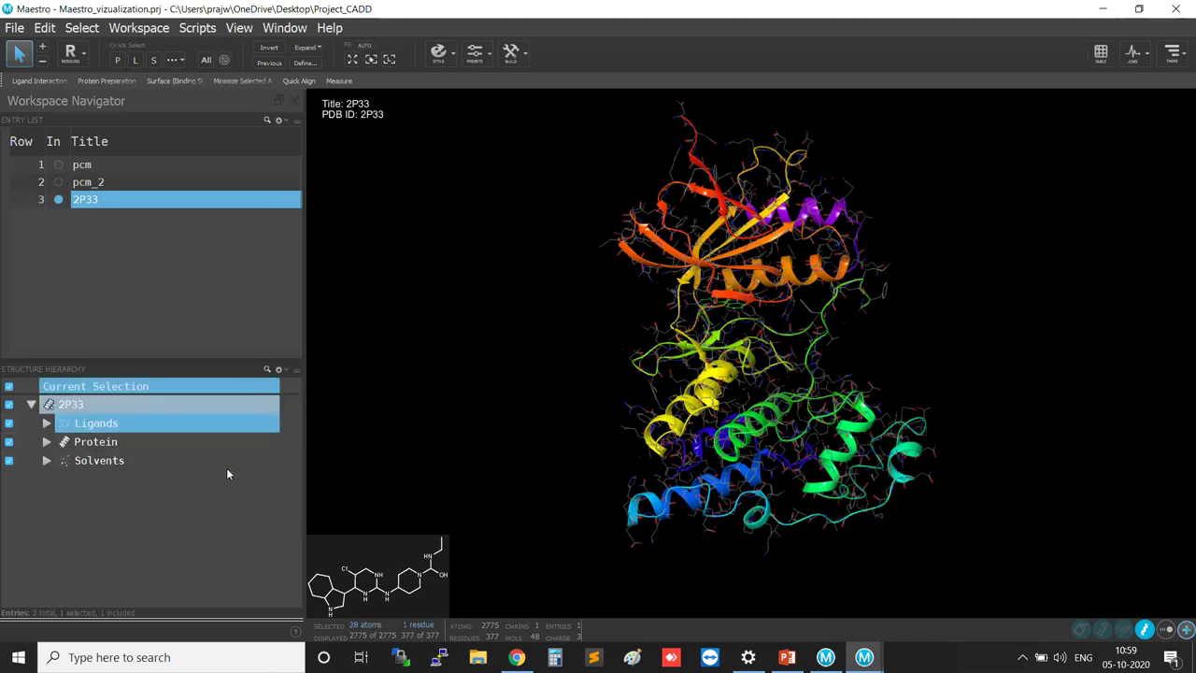
left_click(401, 441)
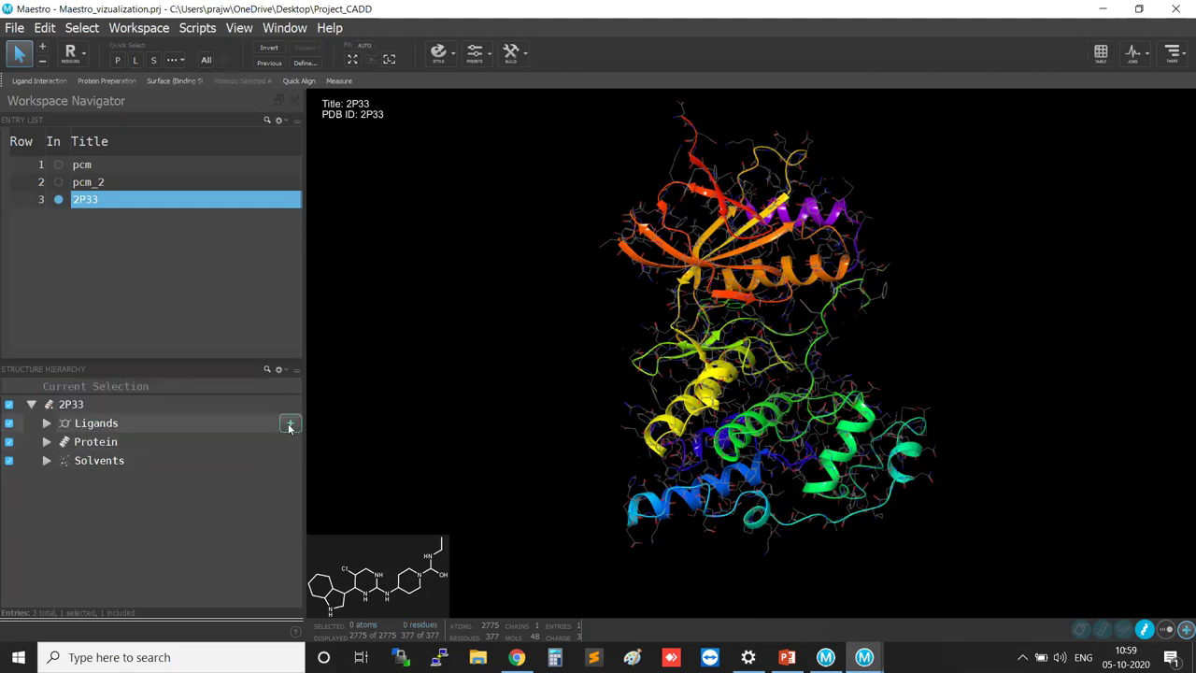
mouse_move(290, 427)
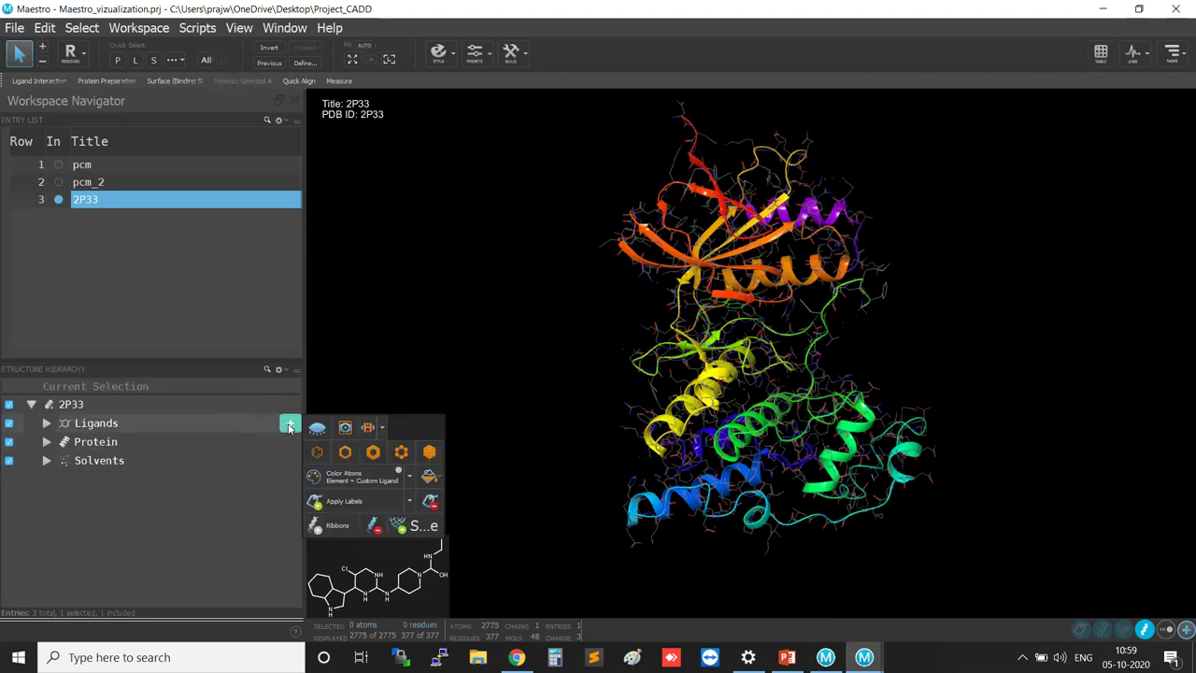
left_click(402, 454)
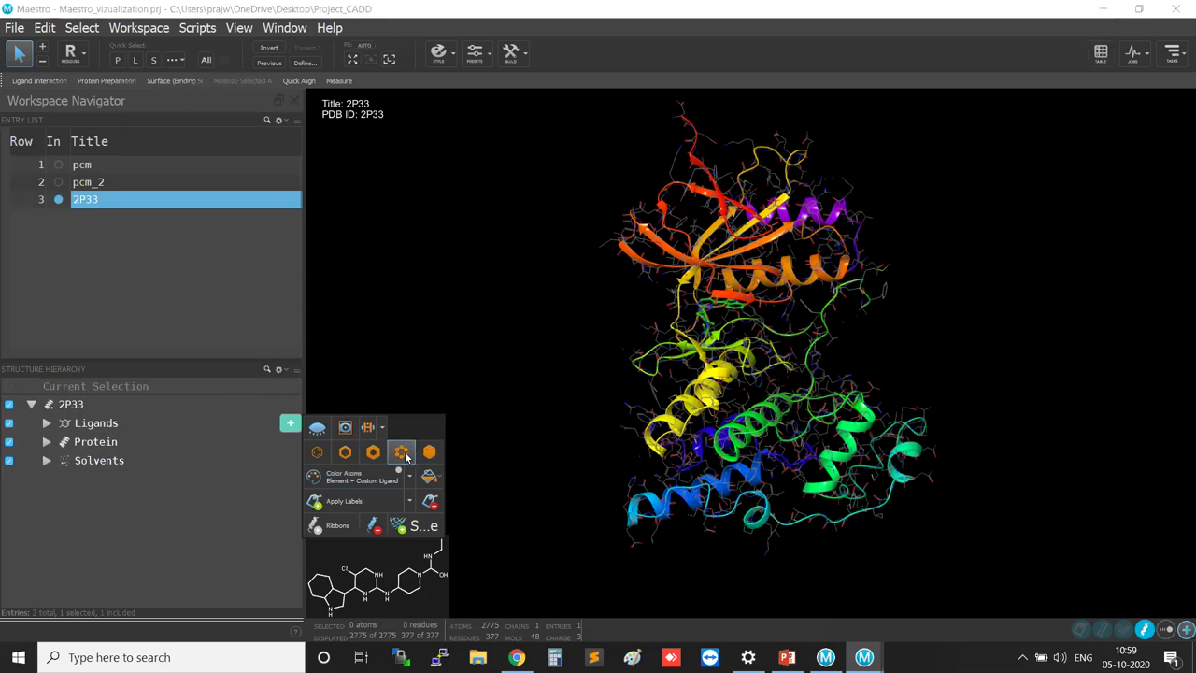
left_click(430, 453)
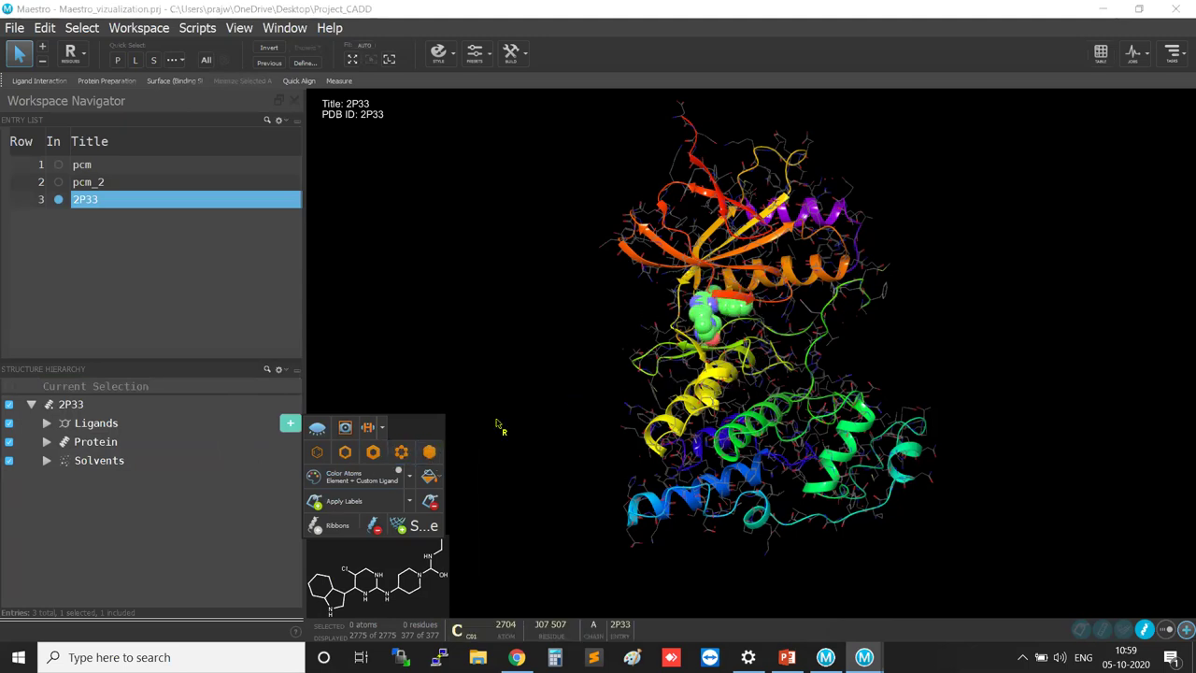
left_click(401, 453)
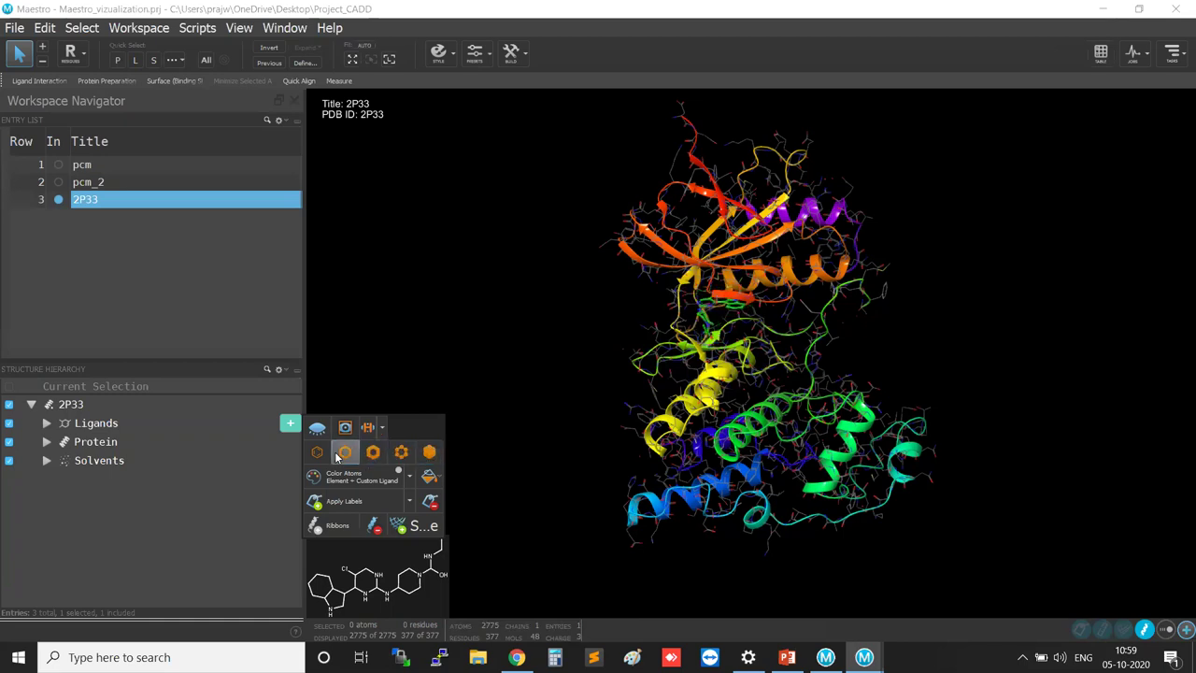
left_click(429, 454)
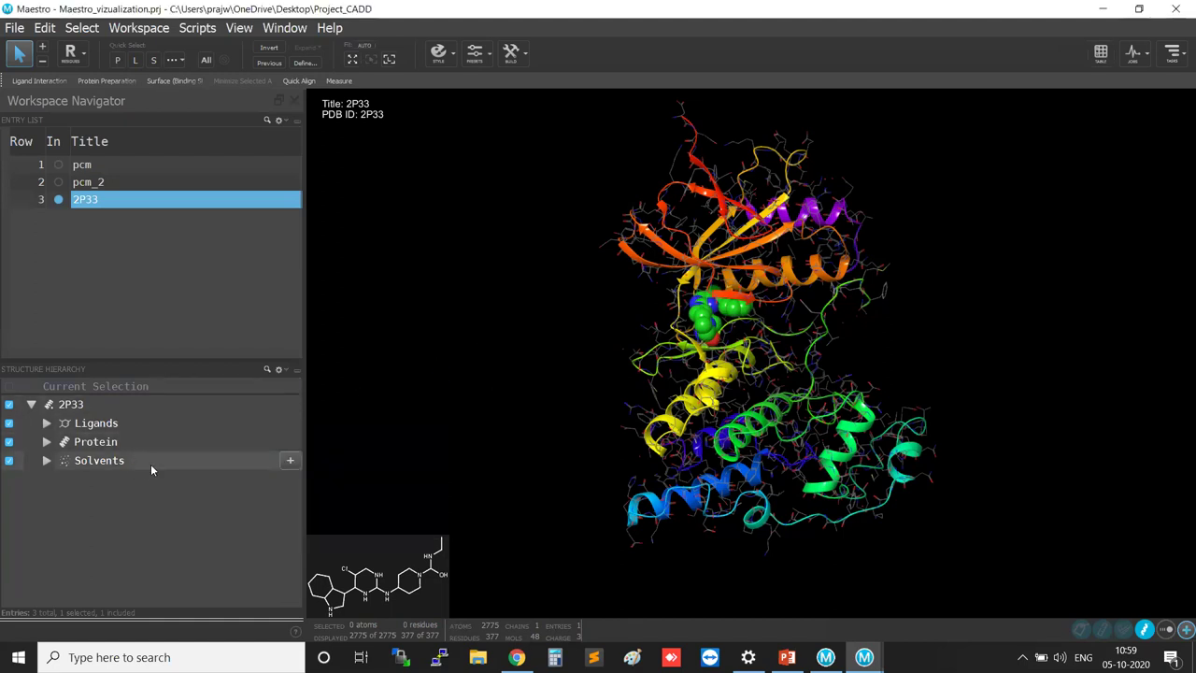
Step: Display the solvent molecules of 2P33 in the space-filling (CPK) style
left_click(290, 462)
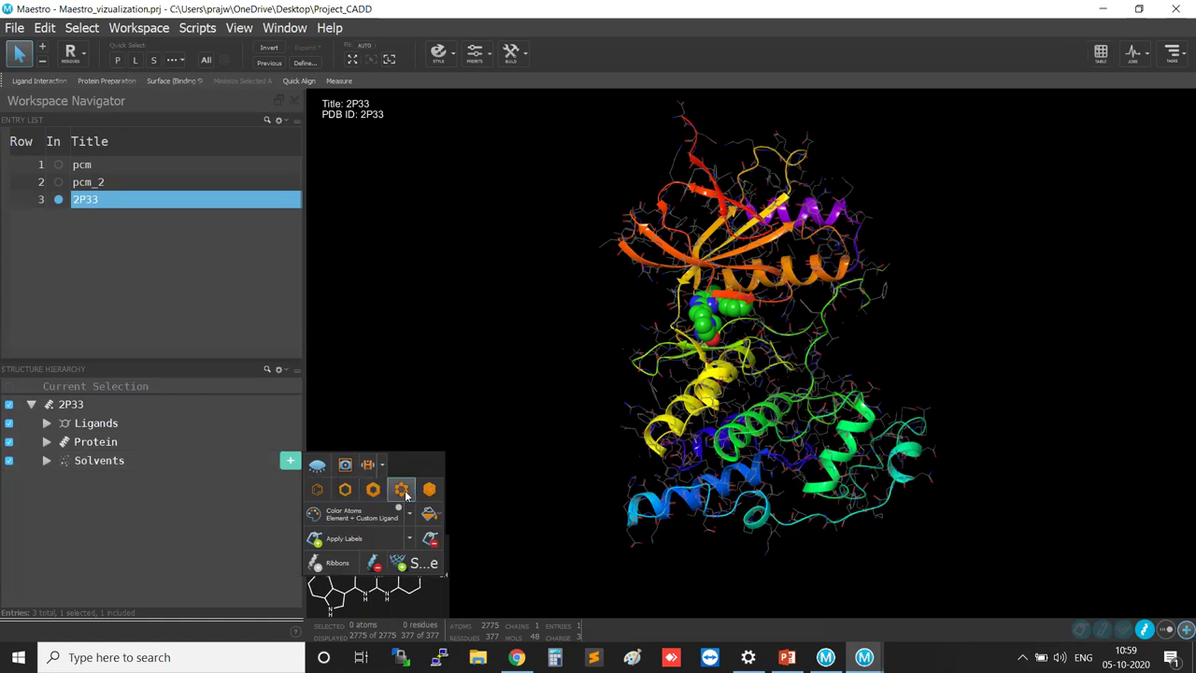
left_click(427, 489)
left_click(427, 491)
left_click(428, 491)
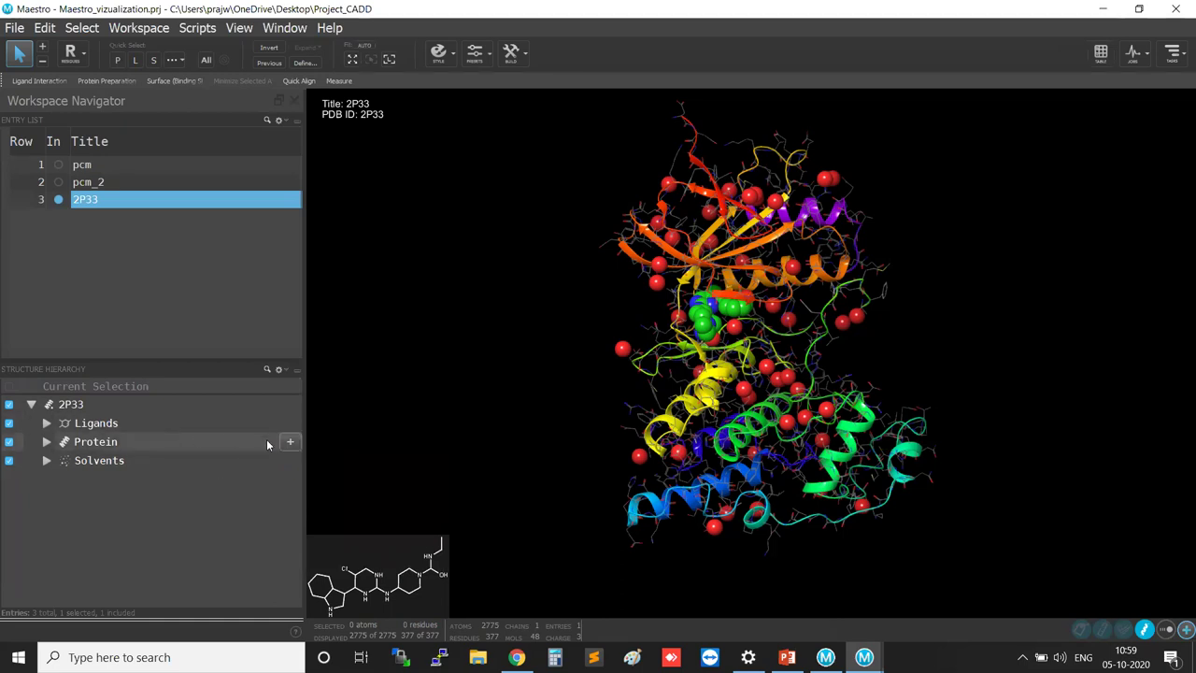
Step: Create a molecular surface around the protein of 2P33
left_click(290, 443)
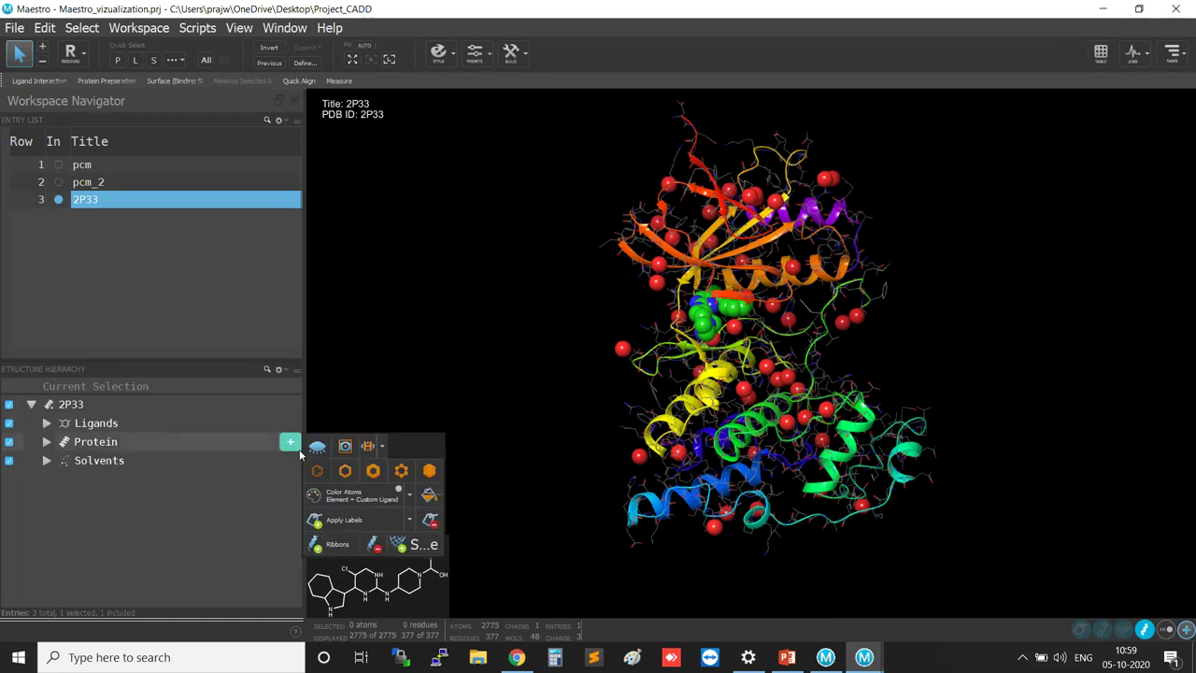
left_click(422, 544)
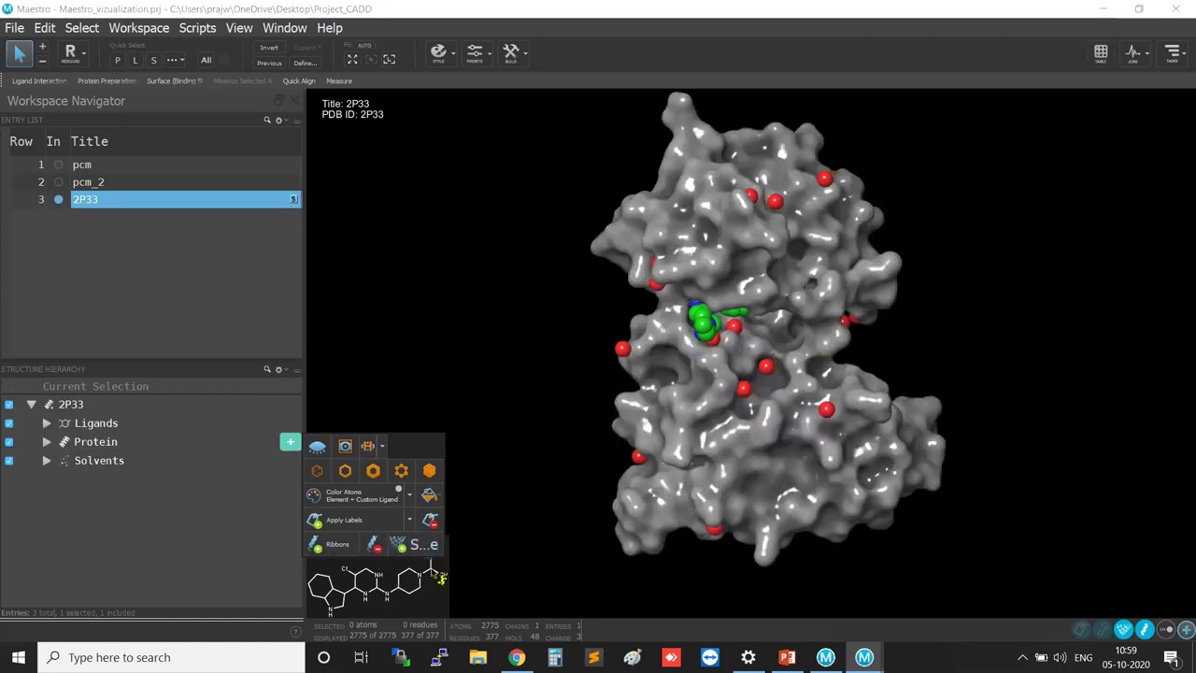
middle_click_drag(966, 339, 916, 288)
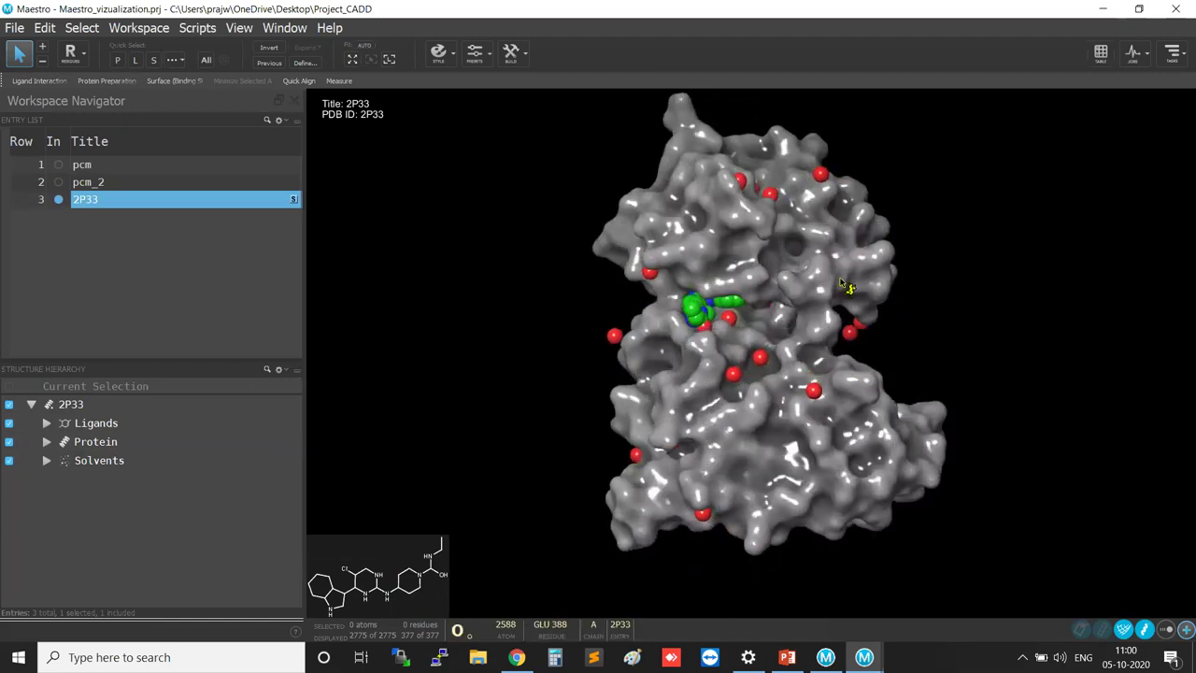
Step: Examine how the ligand sits in the binding pocket of the protein surface from close up and from other angles
scroll(908, 349, "up", 5)
middle_click_drag(738, 257, 808, 399)
scroll(808, 311, "up", 3)
middle_click_drag(808, 311, 810, 352)
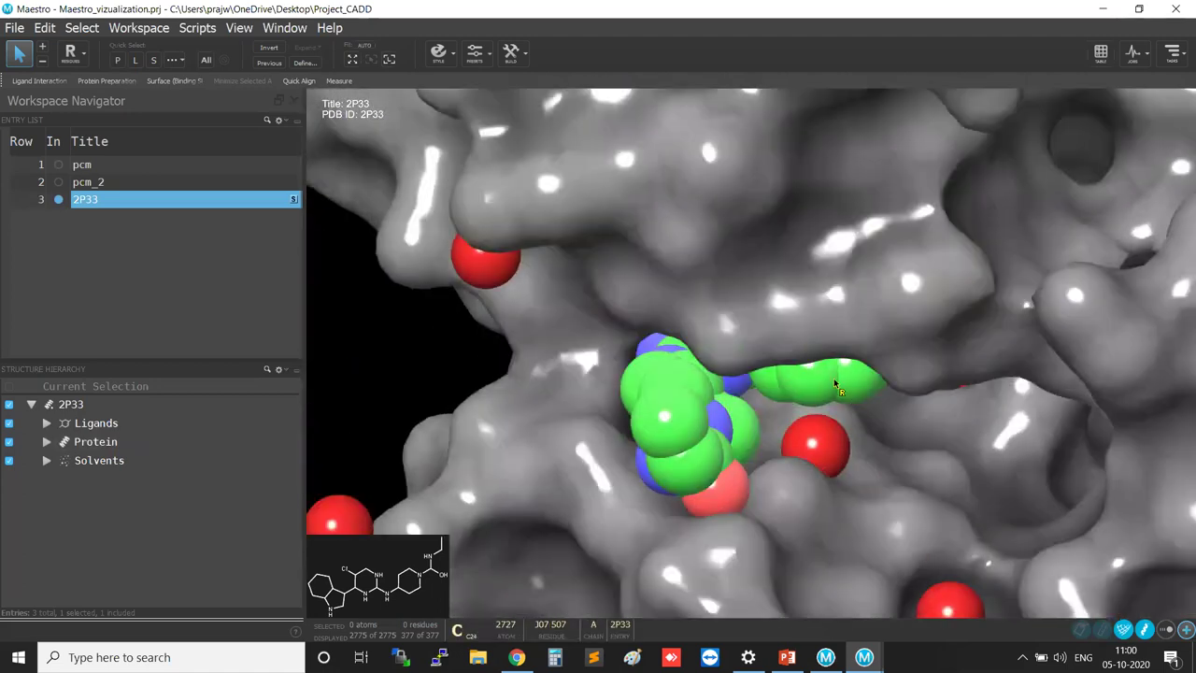
left_click(834, 380)
scroll(852, 381, "up", 5)
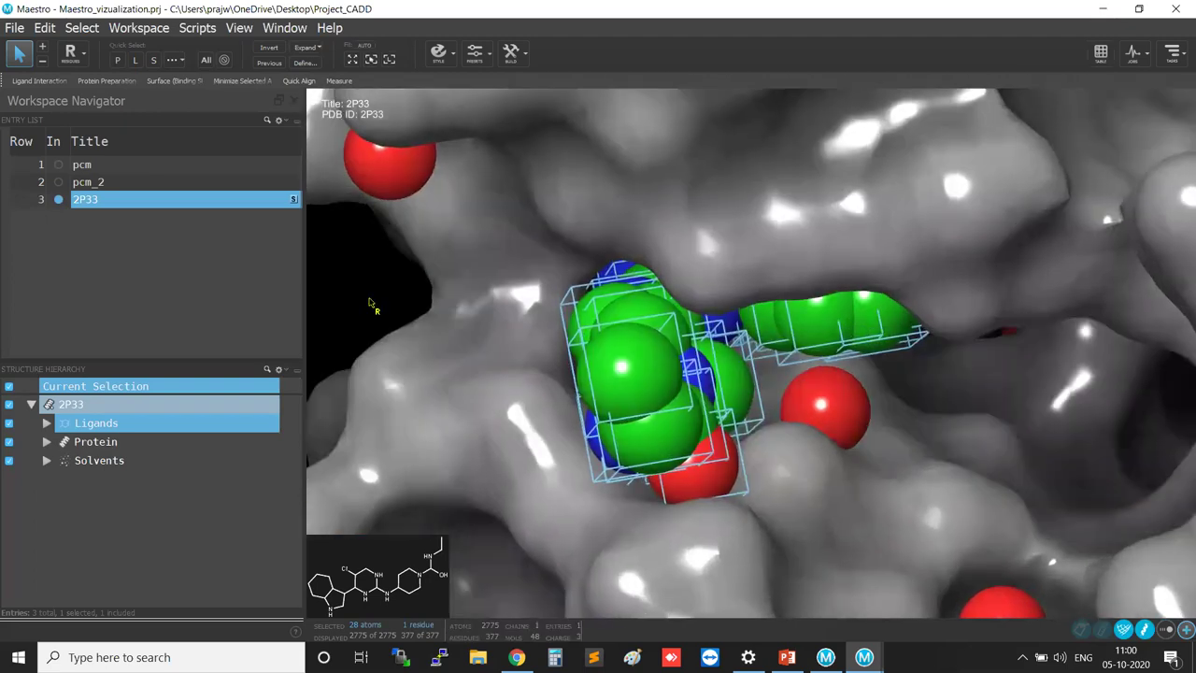
left_click(373, 302)
mouse_move(881, 392)
middle_mouse_down()
mouse_move(919, 372)
mouse_move(867, 381)
middle_mouse_up()
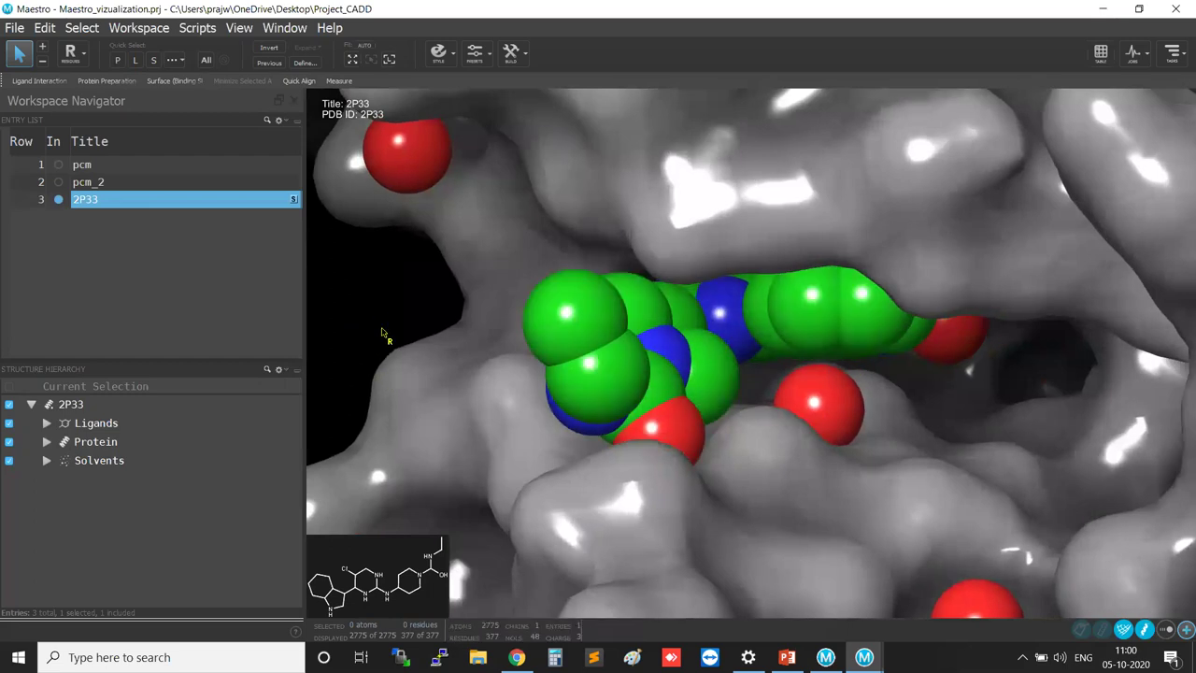
scroll(440, 364, "down", 5)
right_click_drag(1146, 402, 1052, 358)
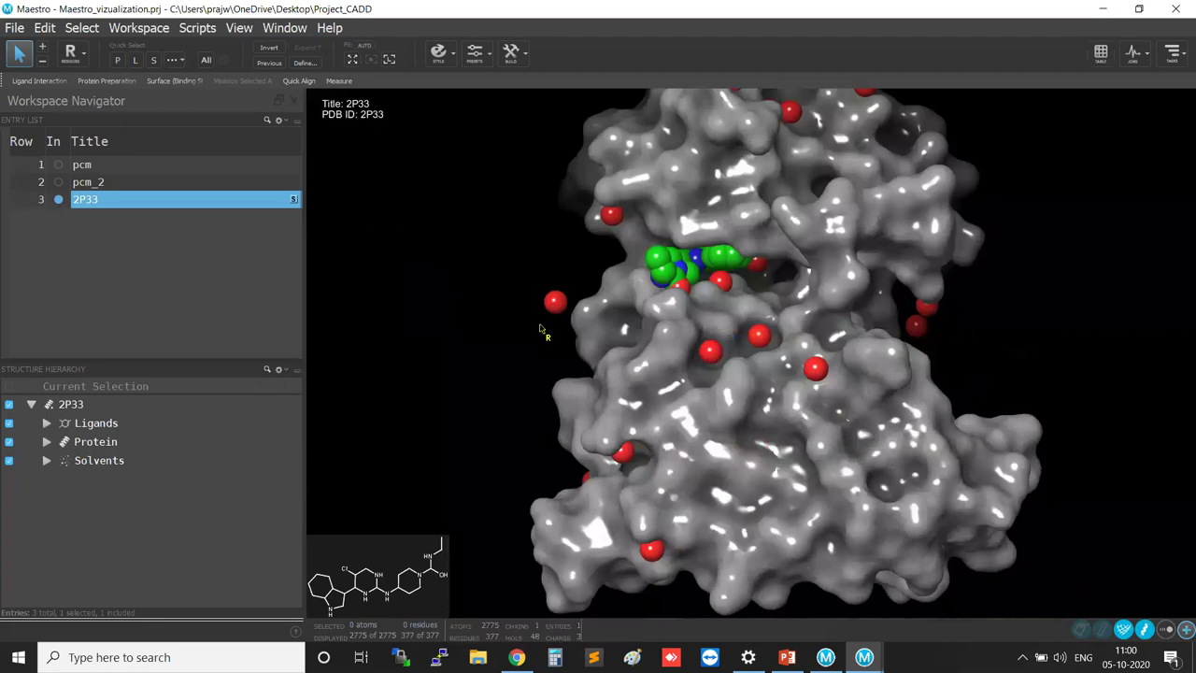
Step: Hide all surfaces of the 2P33 entry and show QuickMolecularSurface again
left_click(295, 202)
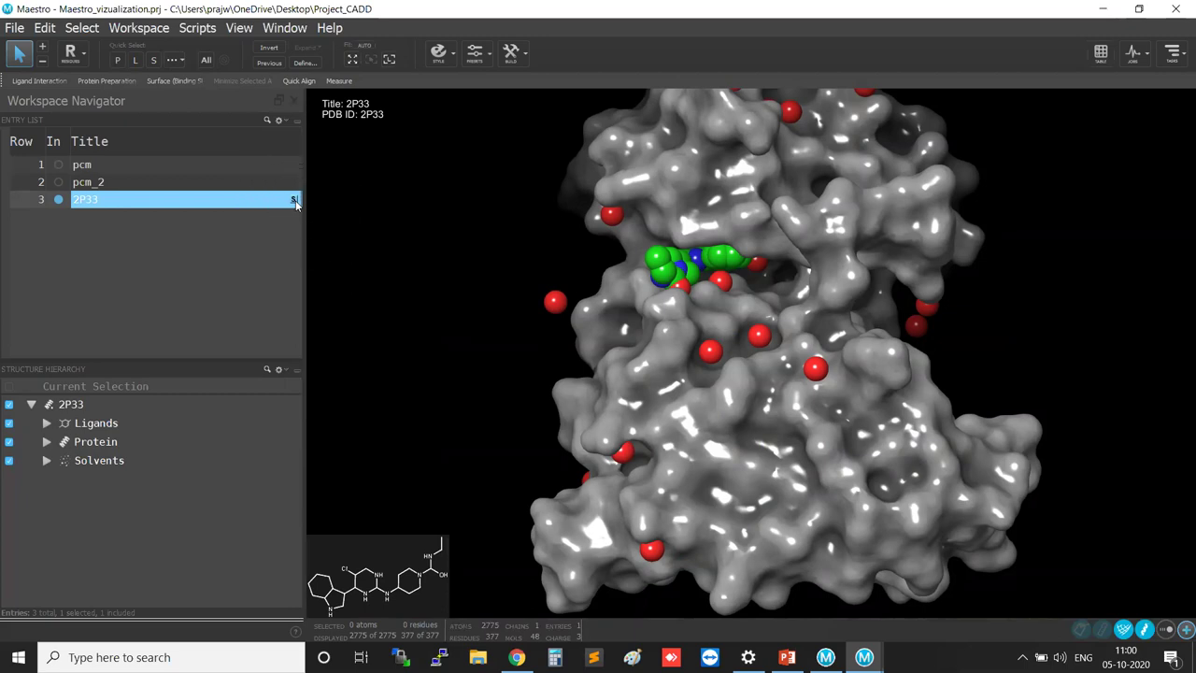
left_click(295, 202)
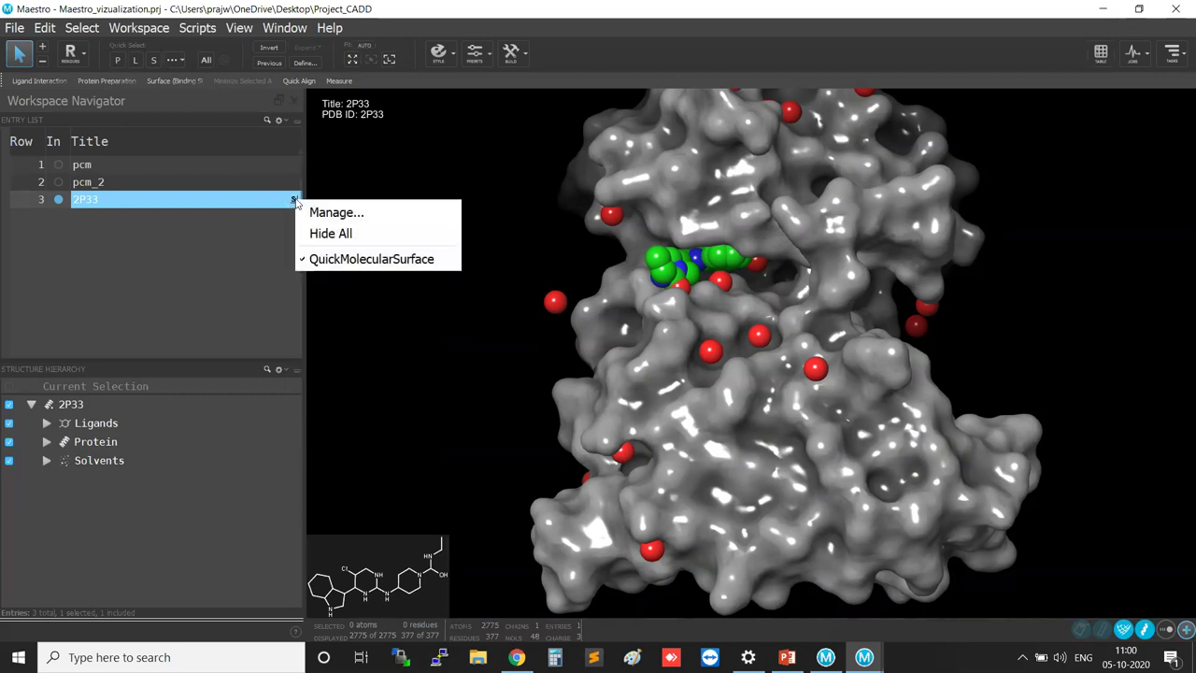
left_click(326, 234)
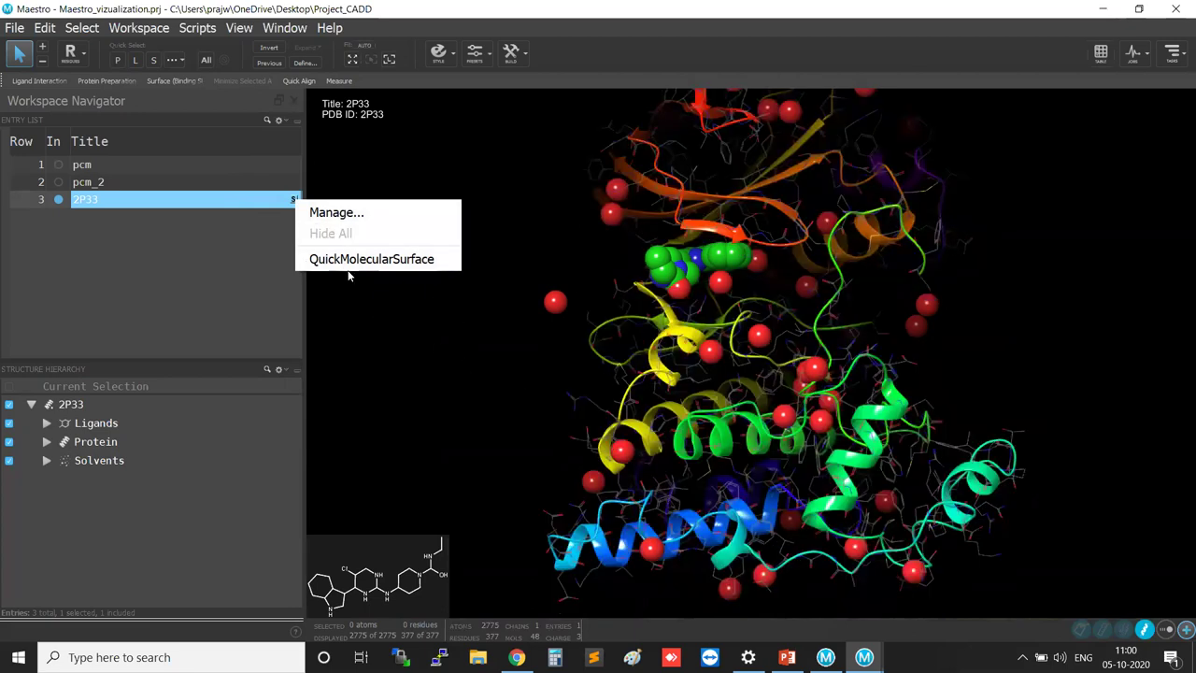
left_click(348, 265)
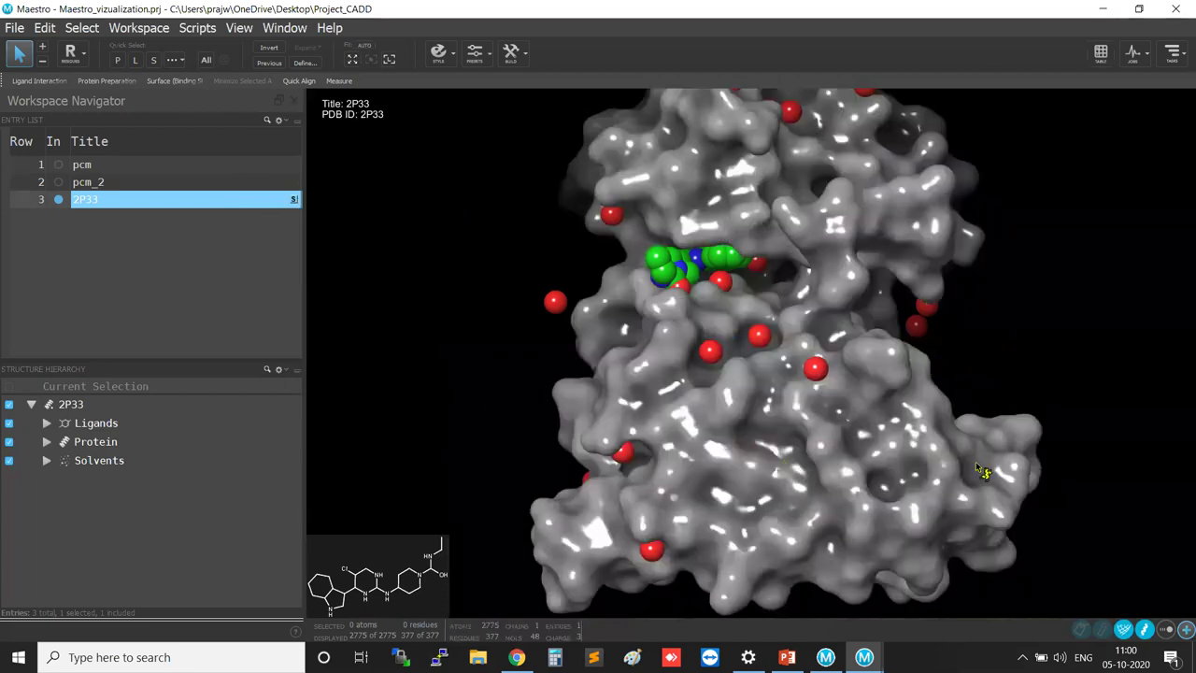
Step: Toggle the display of the molecular surface several times and leave the surface hidden
left_click(1122, 629)
left_click(1123, 629)
left_click(1123, 629)
left_click(1123, 630)
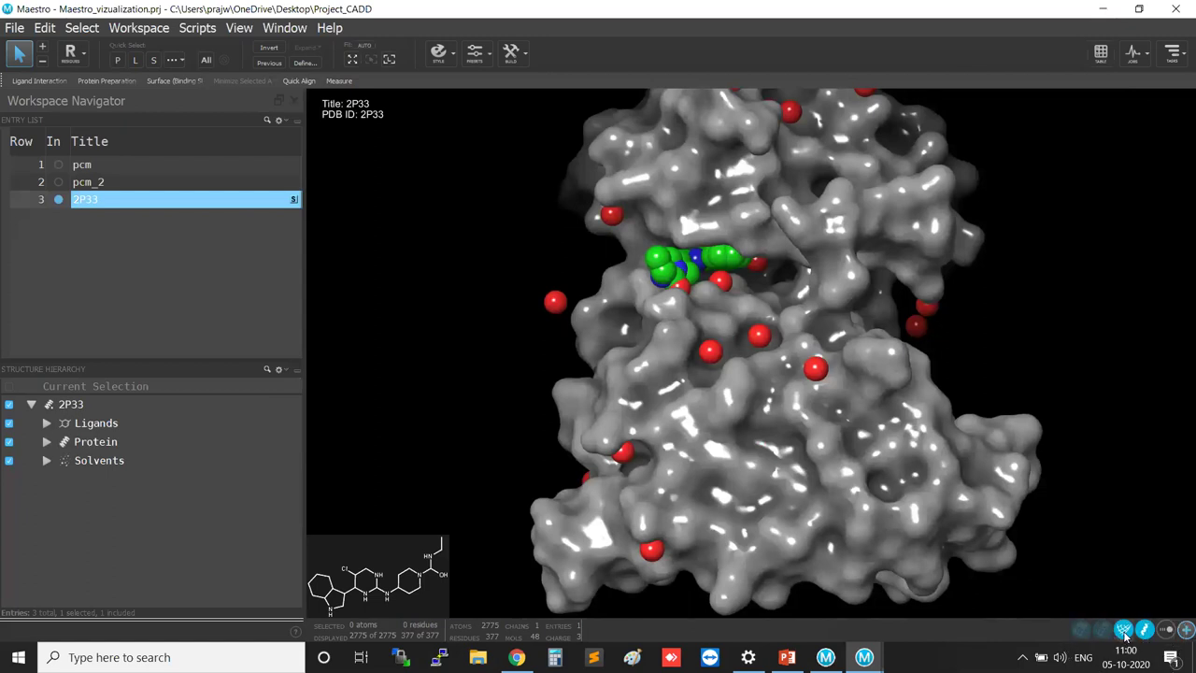
left_click(1123, 631)
left_click(1123, 630)
left_click(1123, 630)
left_click(1123, 630)
left_click(1123, 631)
left_click(1123, 630)
left_click(1124, 632)
left_click(1124, 632)
left_click(1124, 631)
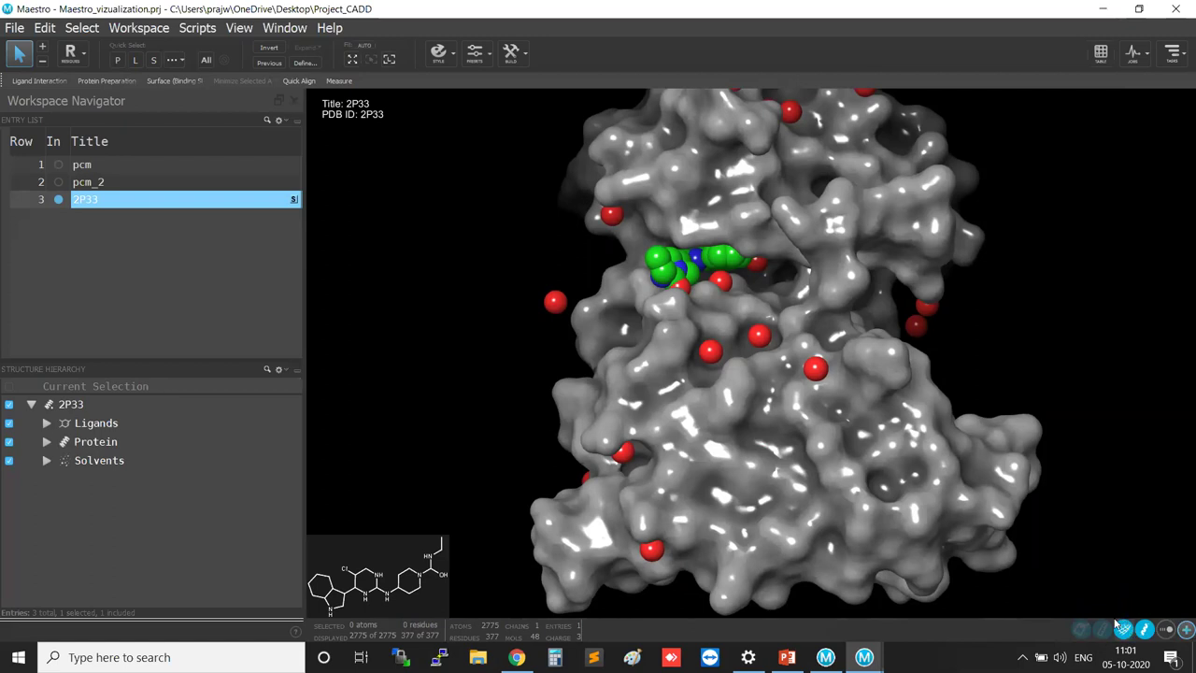
left_click(1125, 629)
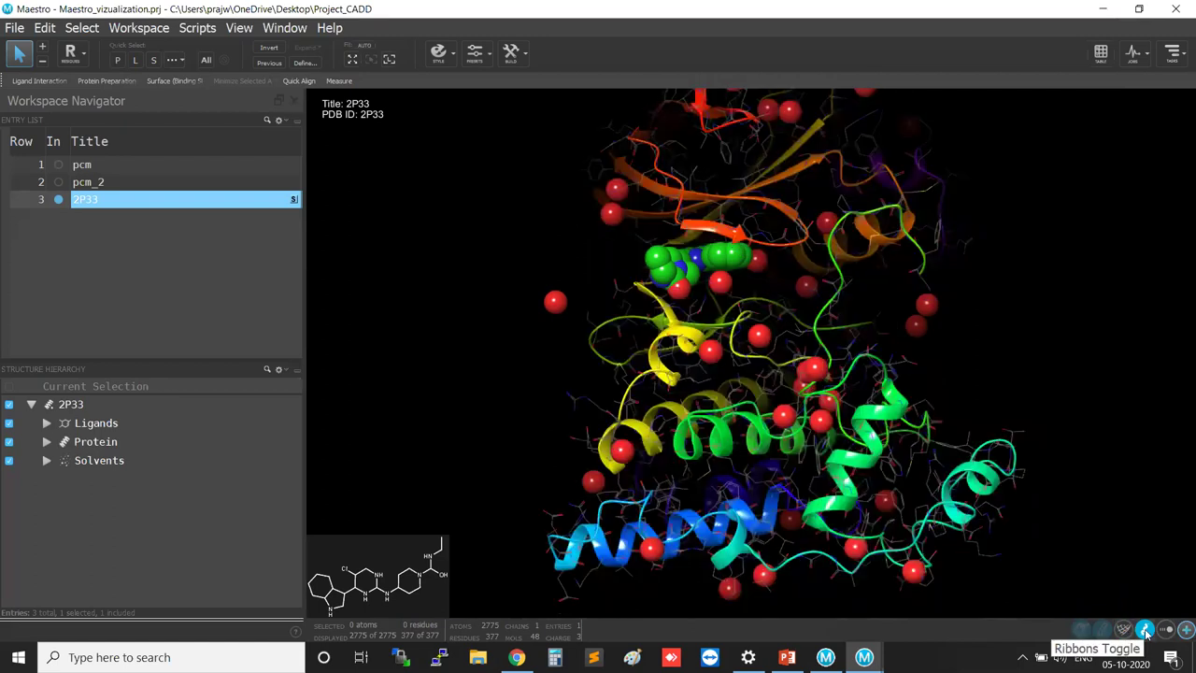
Step: Toggle the protein's ribbons off and on several times, leaving them displayed
left_click(1145, 632)
left_click(1146, 631)
left_click(1145, 631)
left_click(1145, 631)
left_click(1145, 632)
left_click(1145, 631)
left_click(1146, 632)
left_click(1145, 632)
Step: Examine the bound ligand among the surrounding ribbons and water molecules from close up
middle_click_drag(1086, 392, 947, 420)
scroll(1033, 387, "down", 5)
scroll(950, 422, "up", 5)
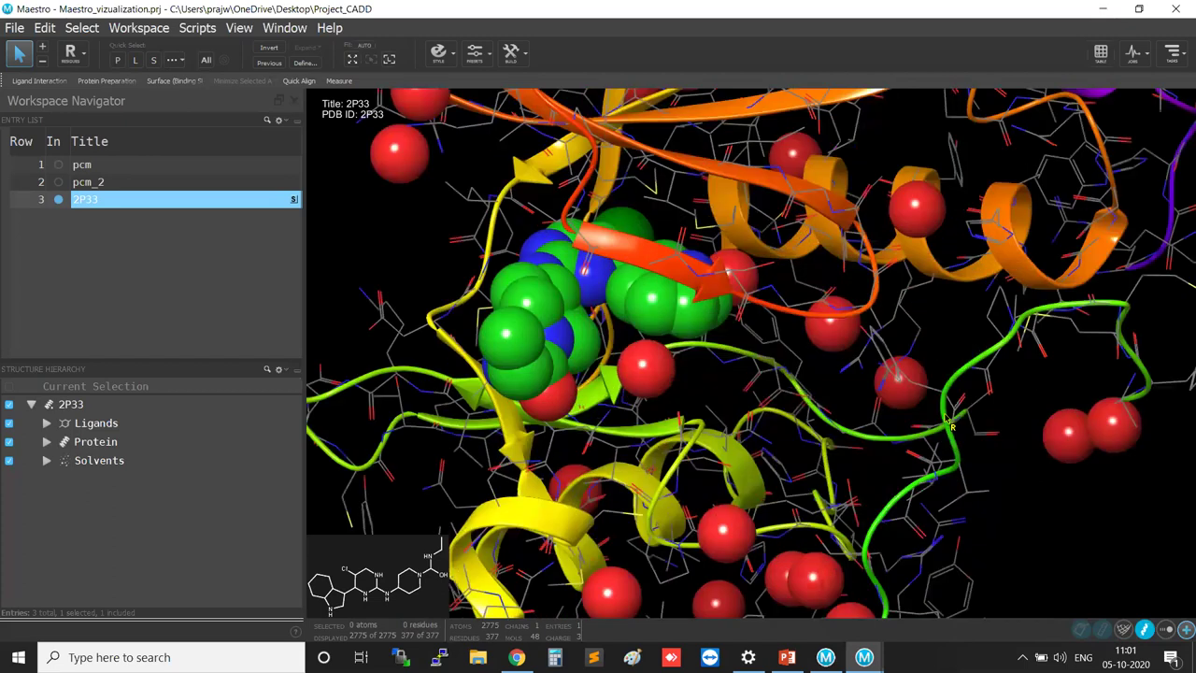
Step: In residue selection mode, pick GLU 384, add neighbouring residues near the purple ribbon to the selection, and clear it
scroll(950, 422, "down", 5)
left_click(82, 60)
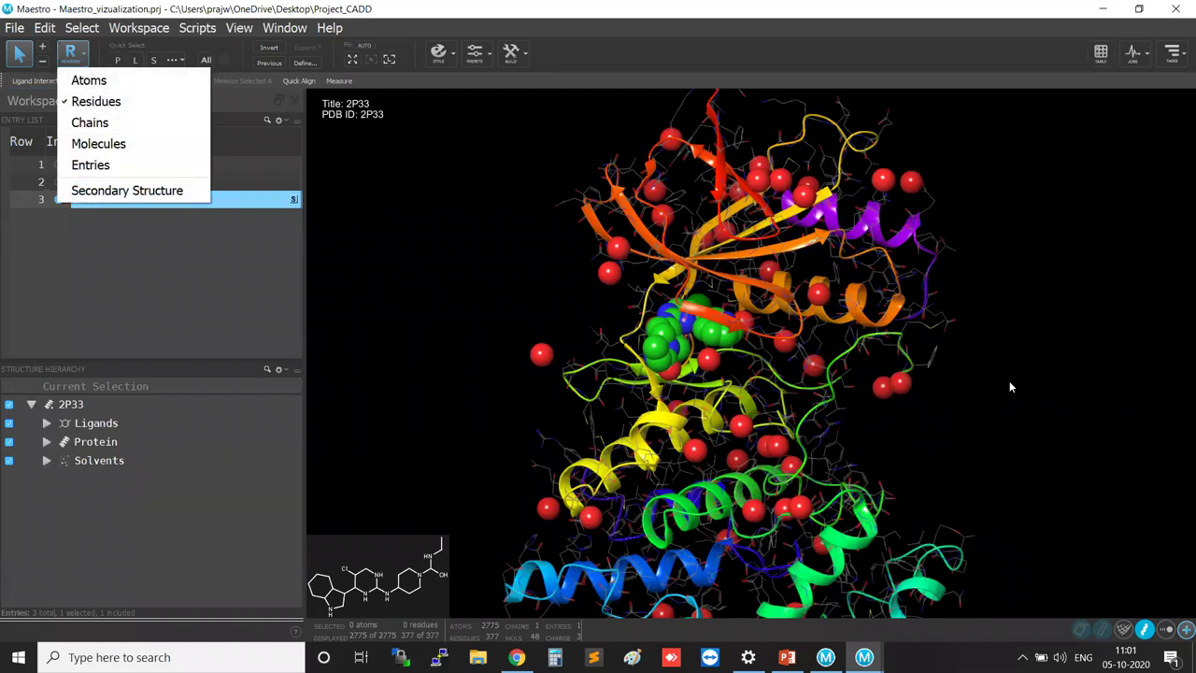
left_click(959, 320)
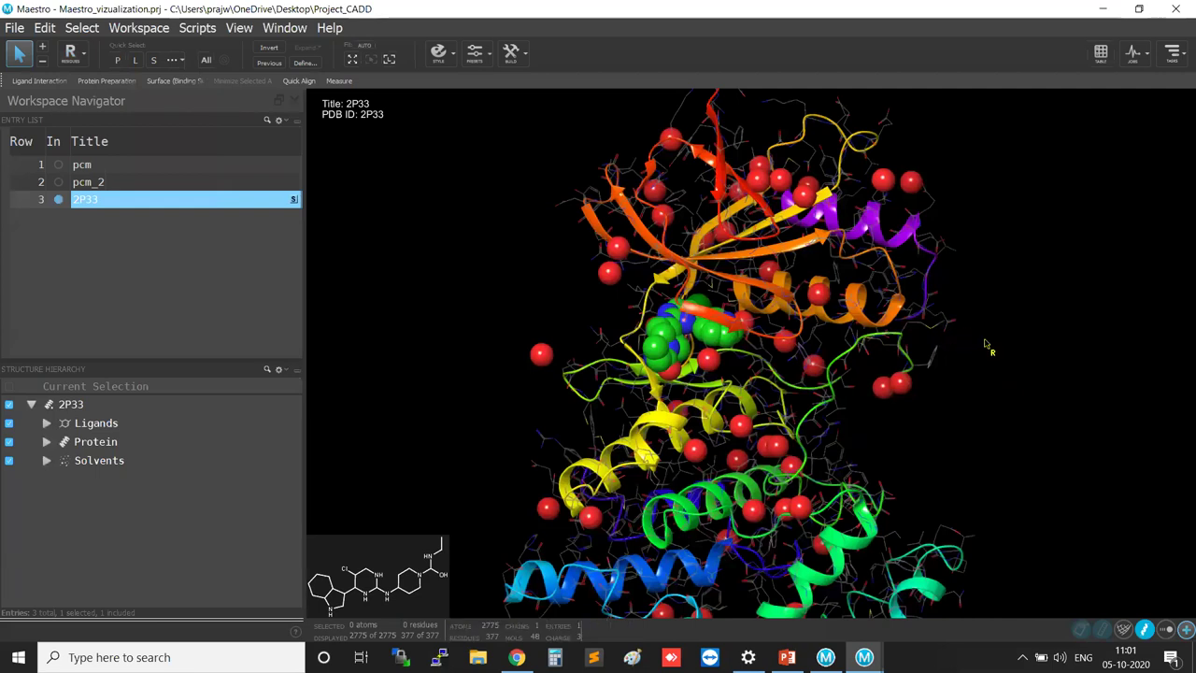
left_click(976, 339)
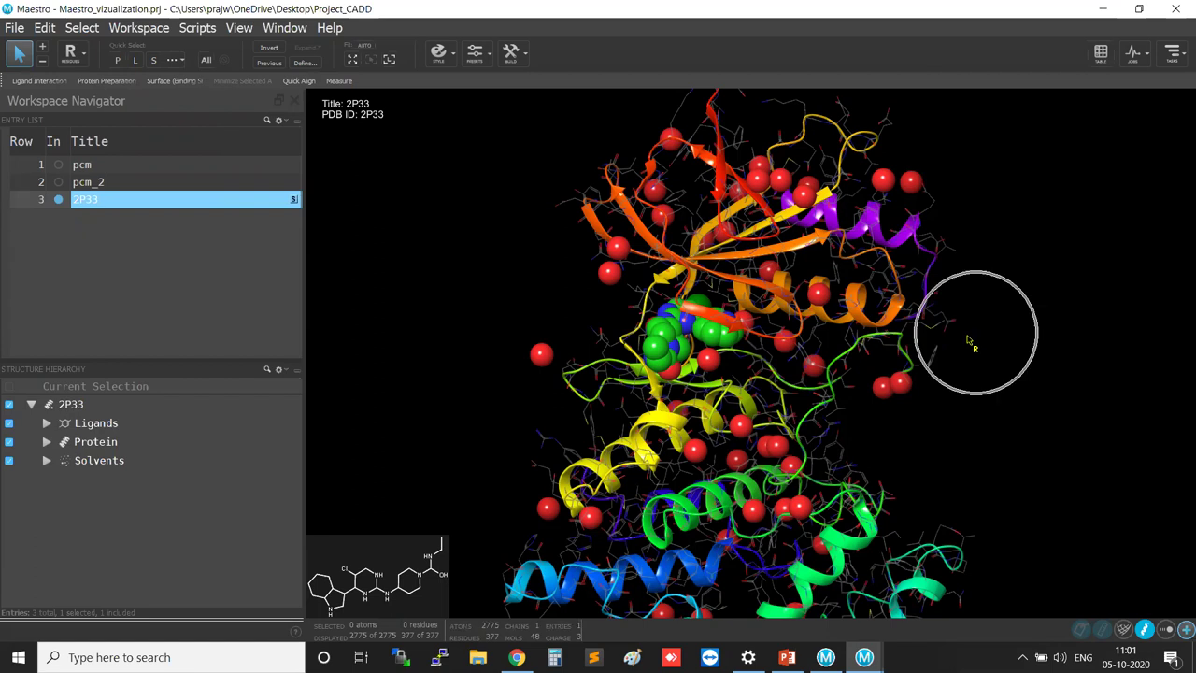
left_click(948, 326)
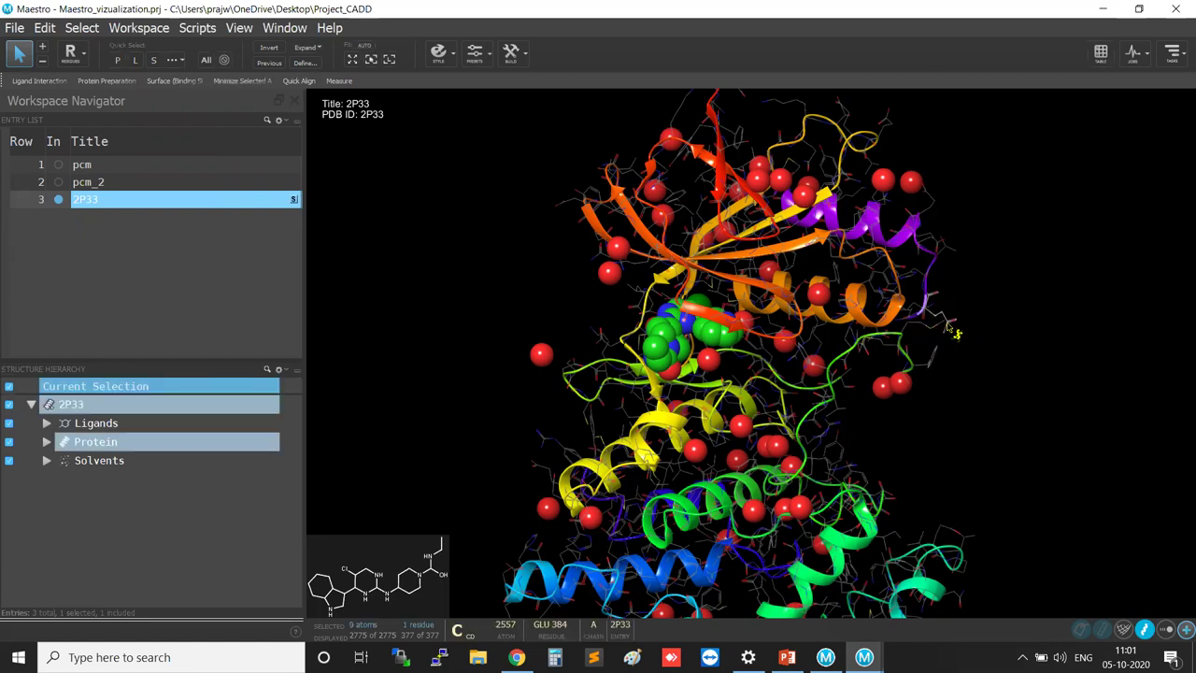
left_click(942, 277, "shift")
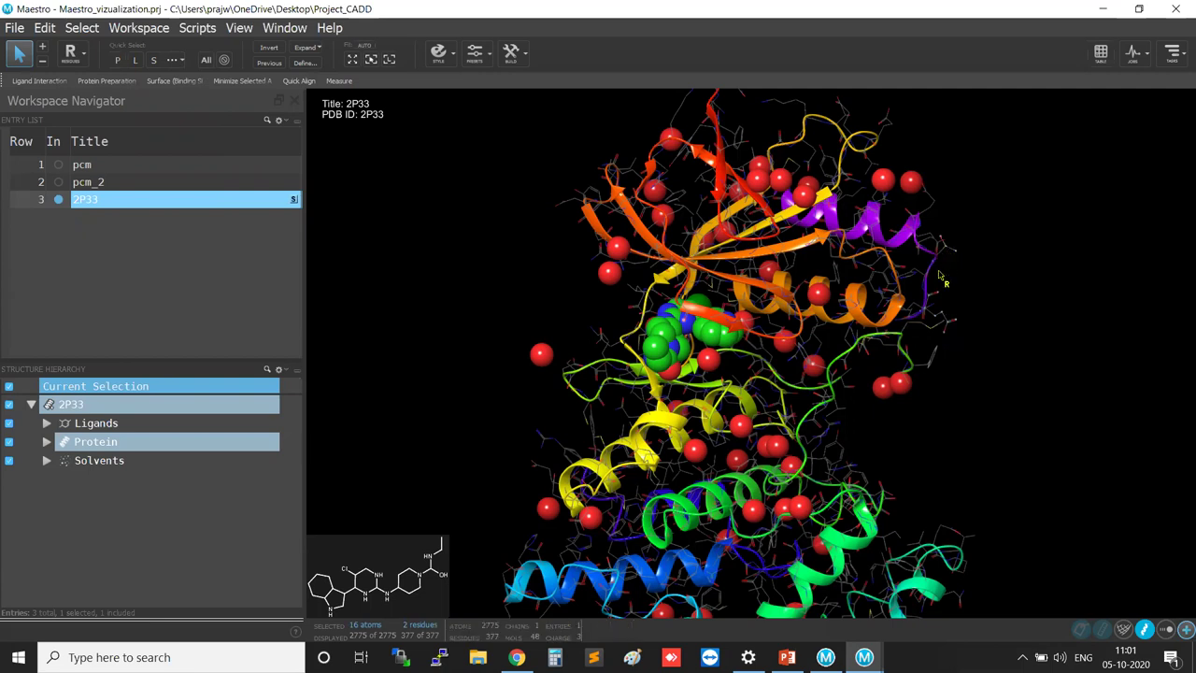
left_click(942, 239, "shift")
left_click(953, 271, "shift")
left_click(999, 320)
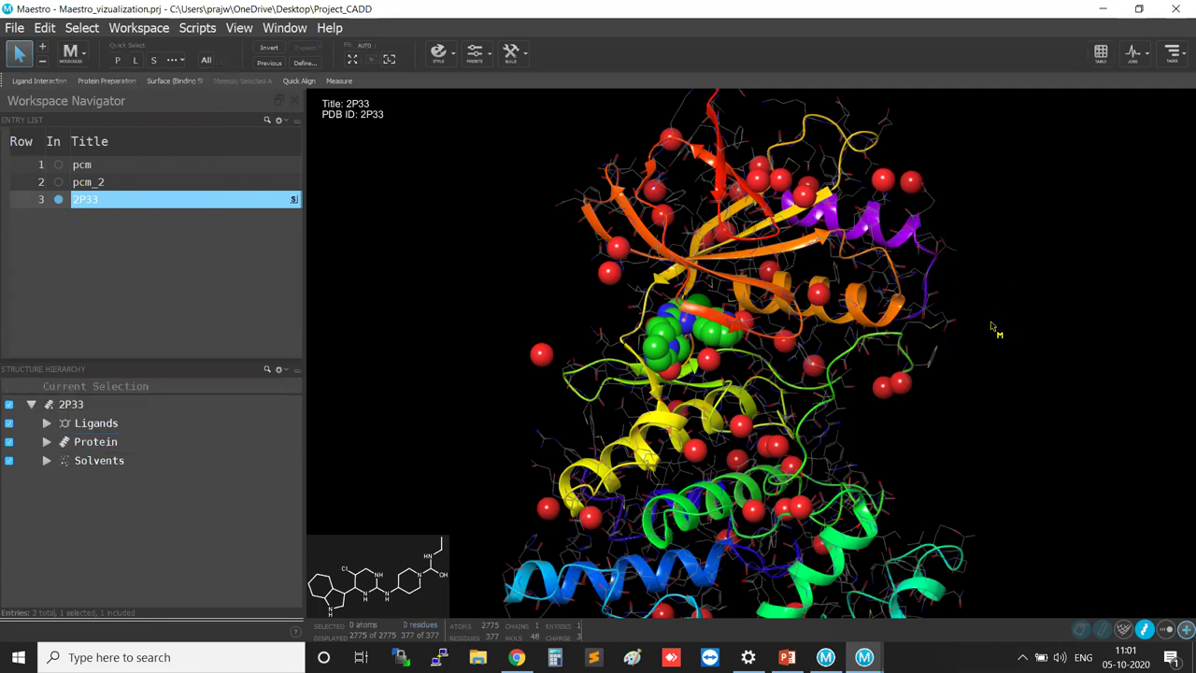
Step: Select the molecule containing GLU 384 in molecule mode, pick the whole structure in chain mode, and clear the selection
left_click(948, 334)
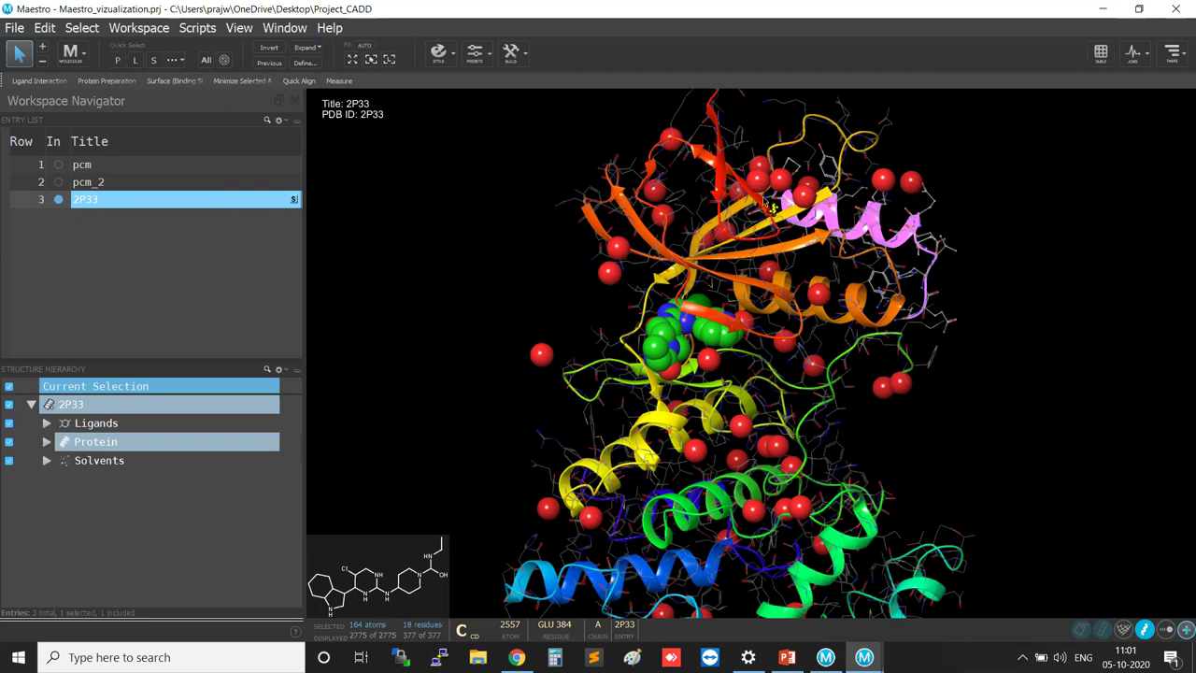
left_click(1002, 366)
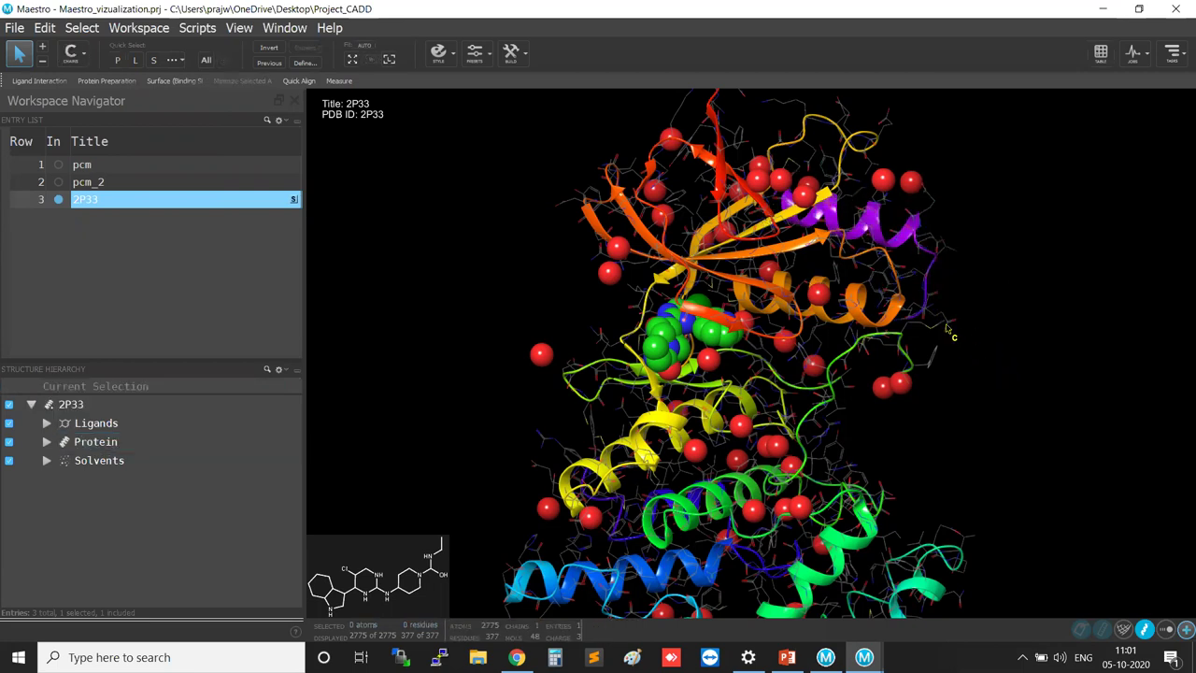
key("ctrl+a")
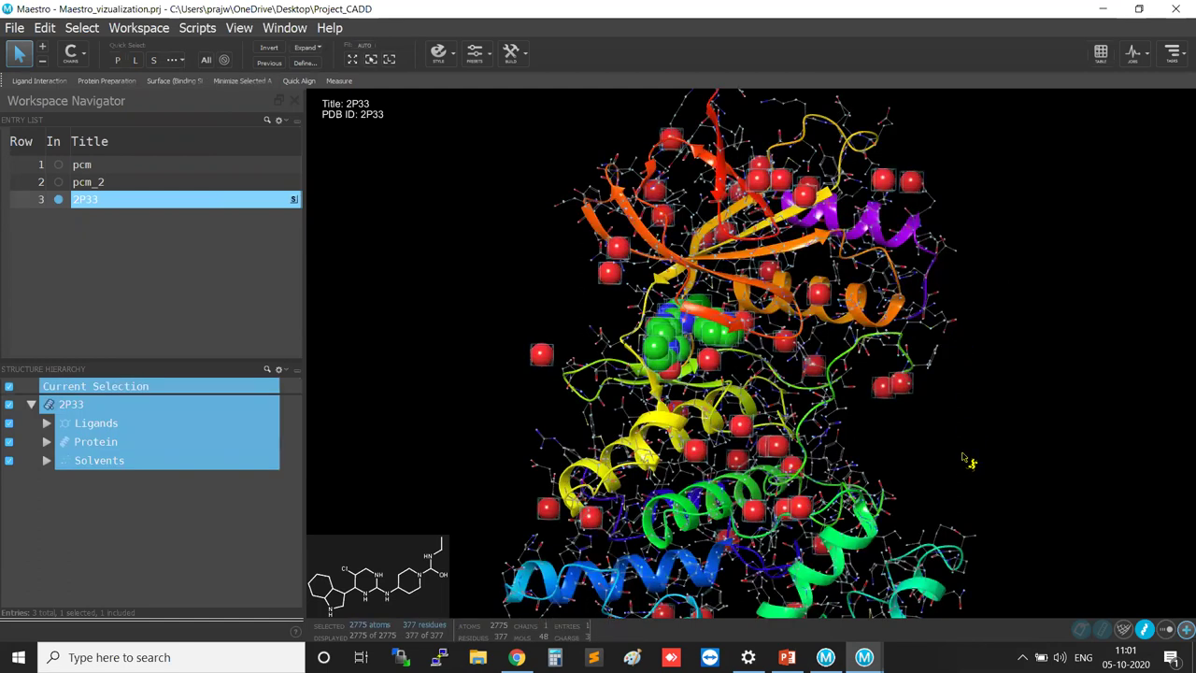
left_click(955, 456)
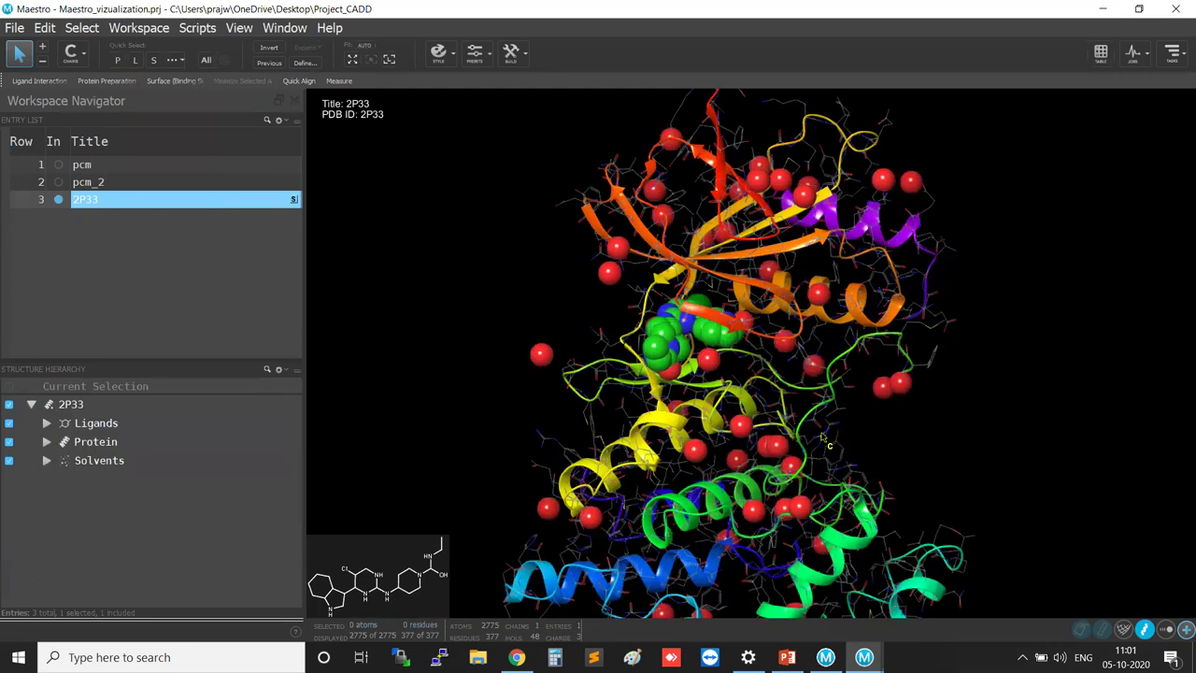
Step: Enlarge the structure hierarchy area and expand Protein and Chain A to list the individual residues
left_click(45, 448)
left_click(45, 448)
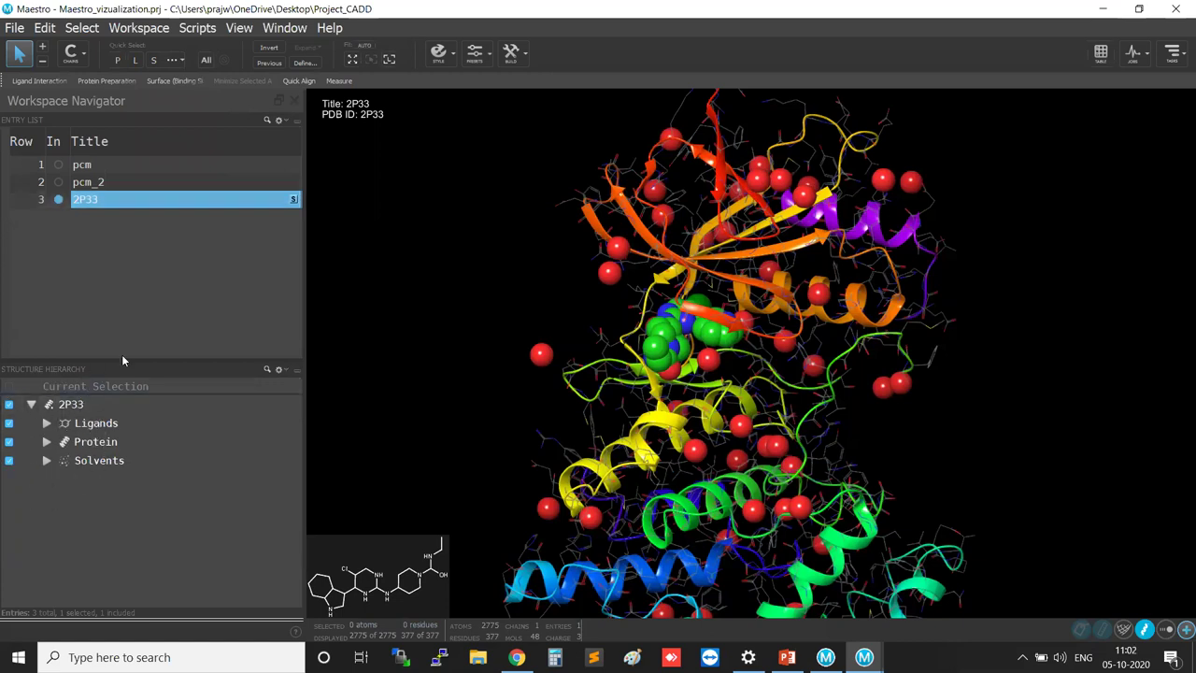
left_click_drag(122, 360, 121, 294)
left_click(47, 375)
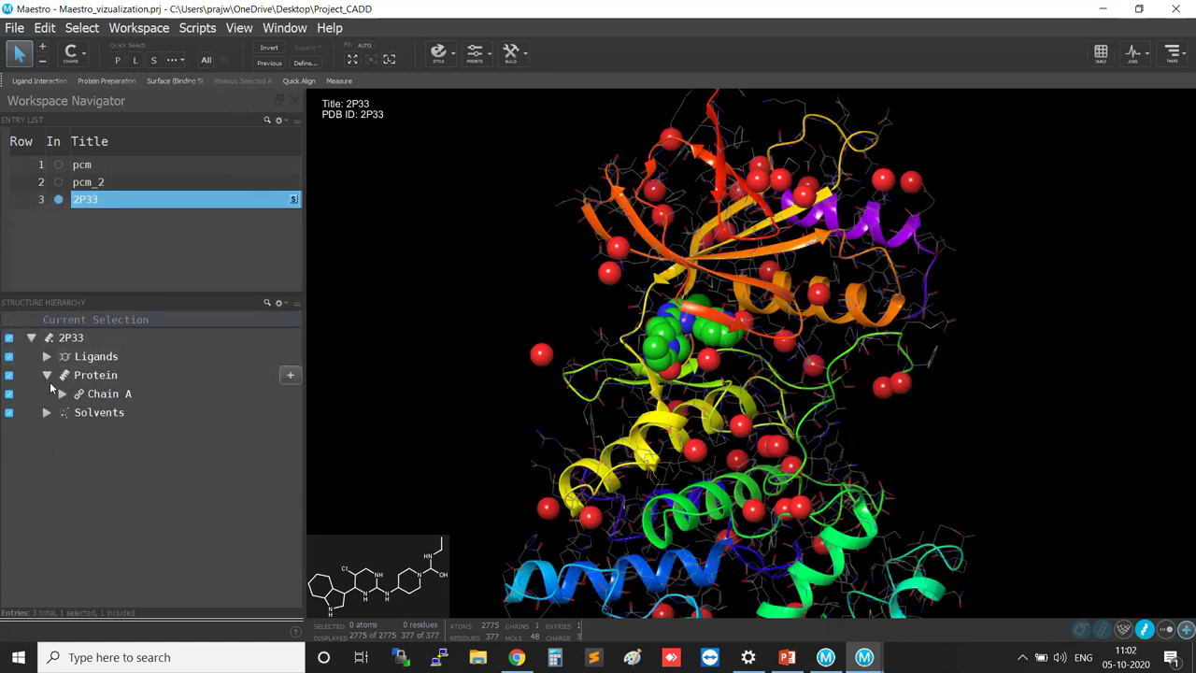
left_click(61, 394)
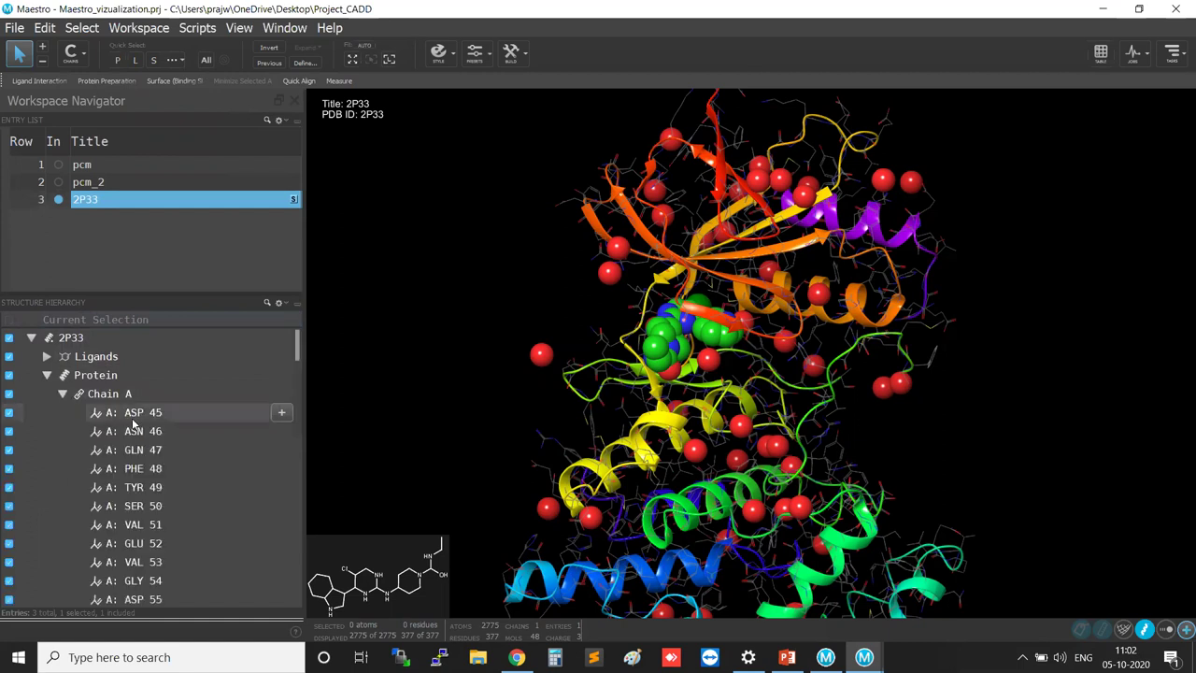
Step: Select individual Chain A residues in the structure hierarchy one at a time, including GLU 52 and ASP 45
scroll(172, 498, "down", 3)
left_click(172, 497)
scroll(174, 496, "up", 3)
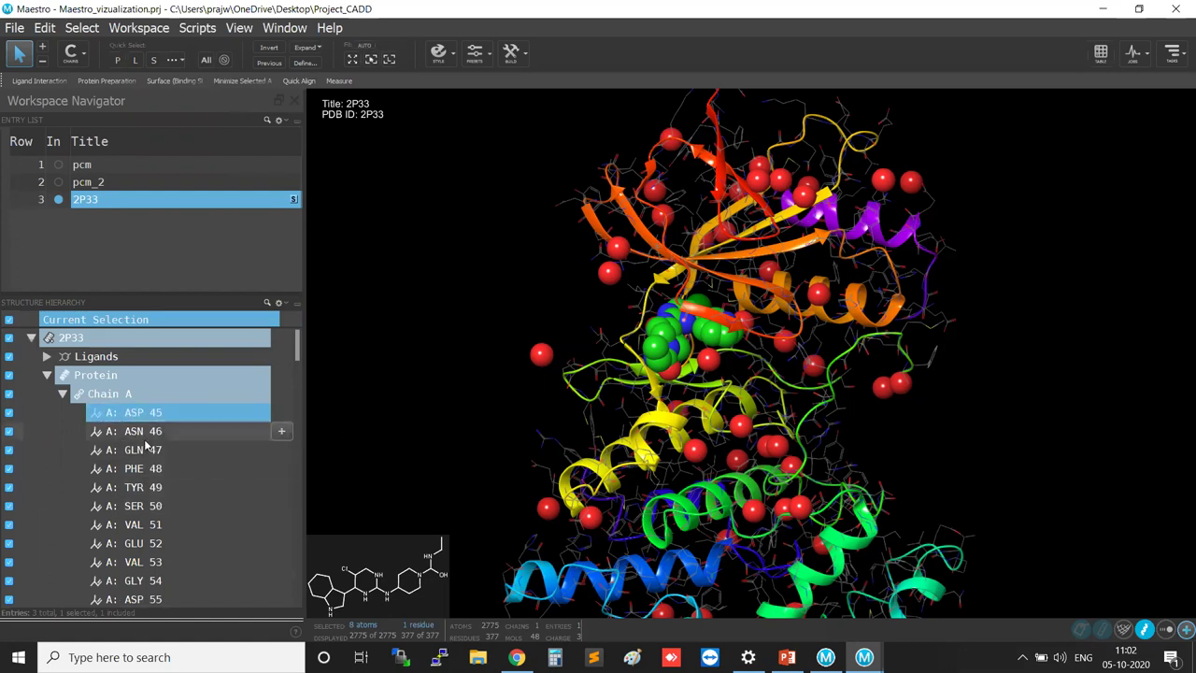
left_click(168, 507)
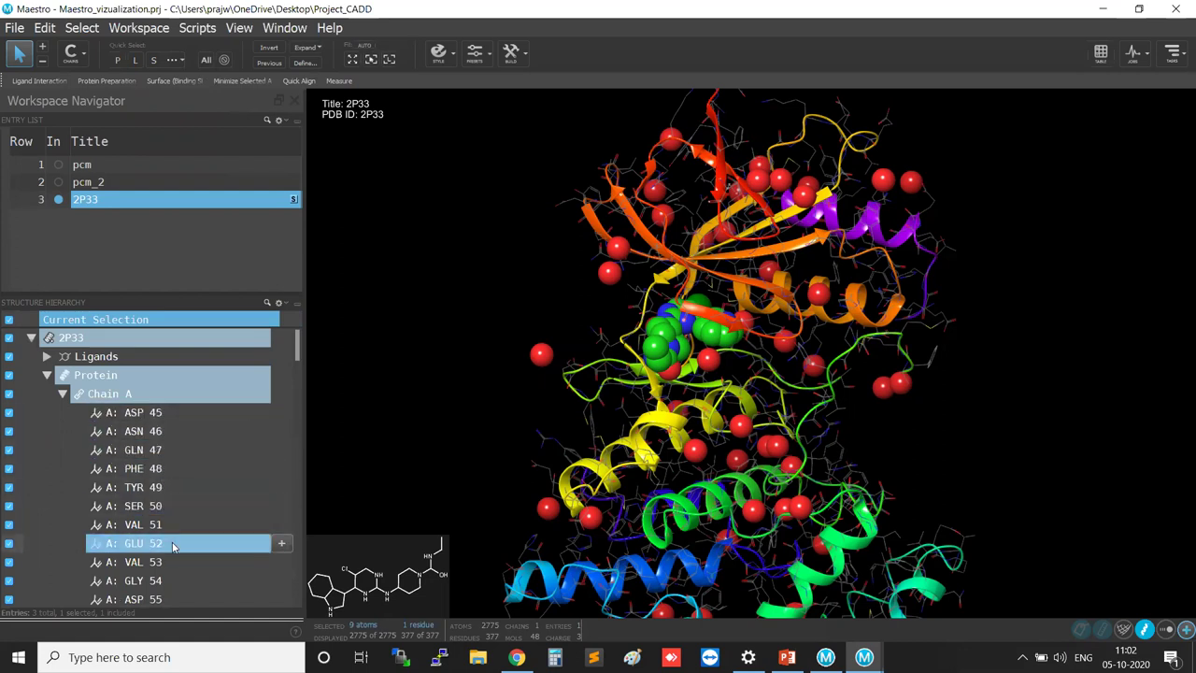
left_click(169, 578)
left_click(180, 414)
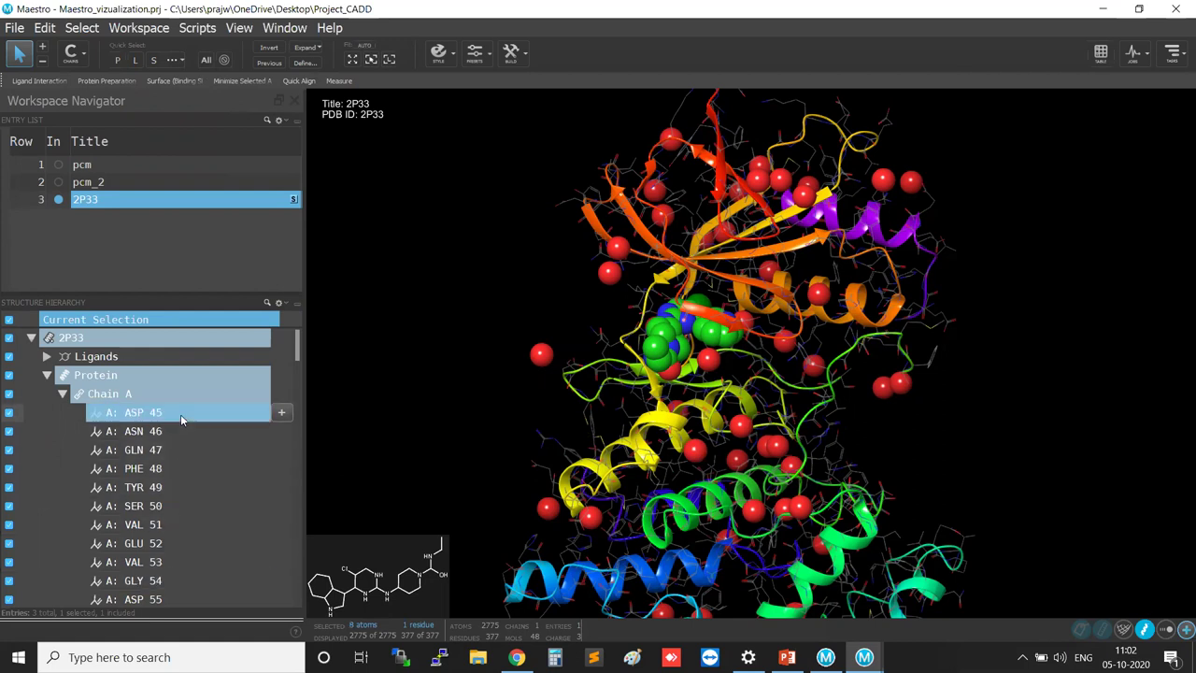
Step: Collapse Chain A, Protein and the 2P33 entry in the structure hierarchy and clear the selection
left_click(61, 393)
left_click(46, 375)
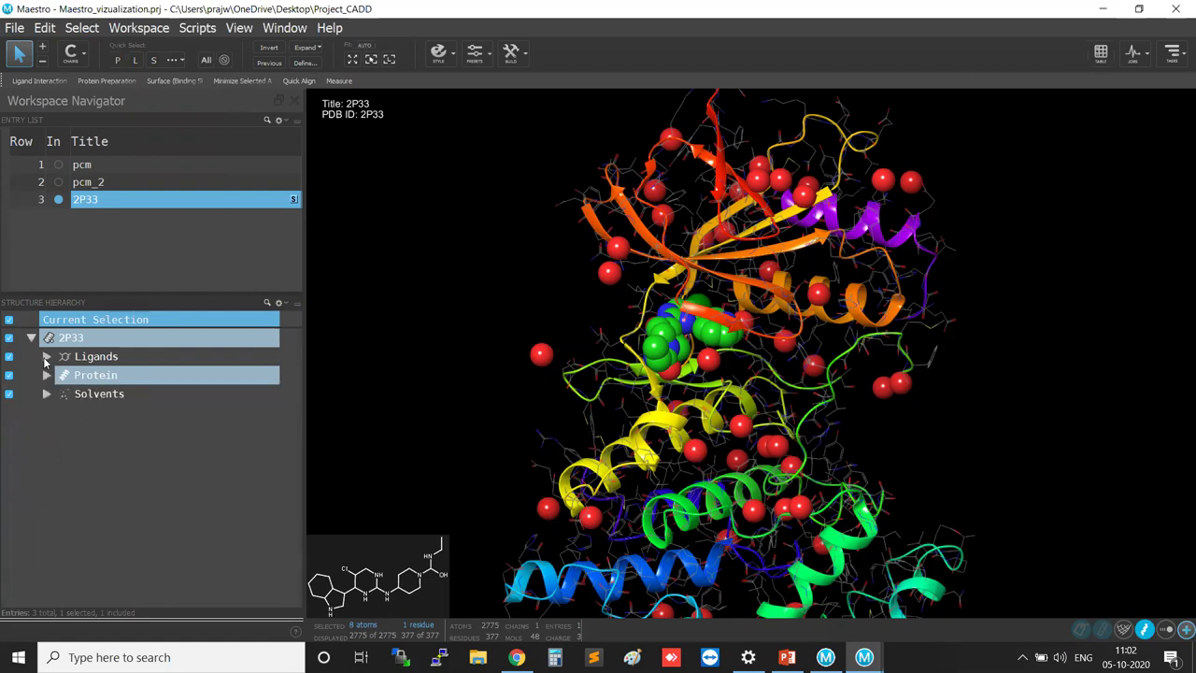
left_click(31, 340)
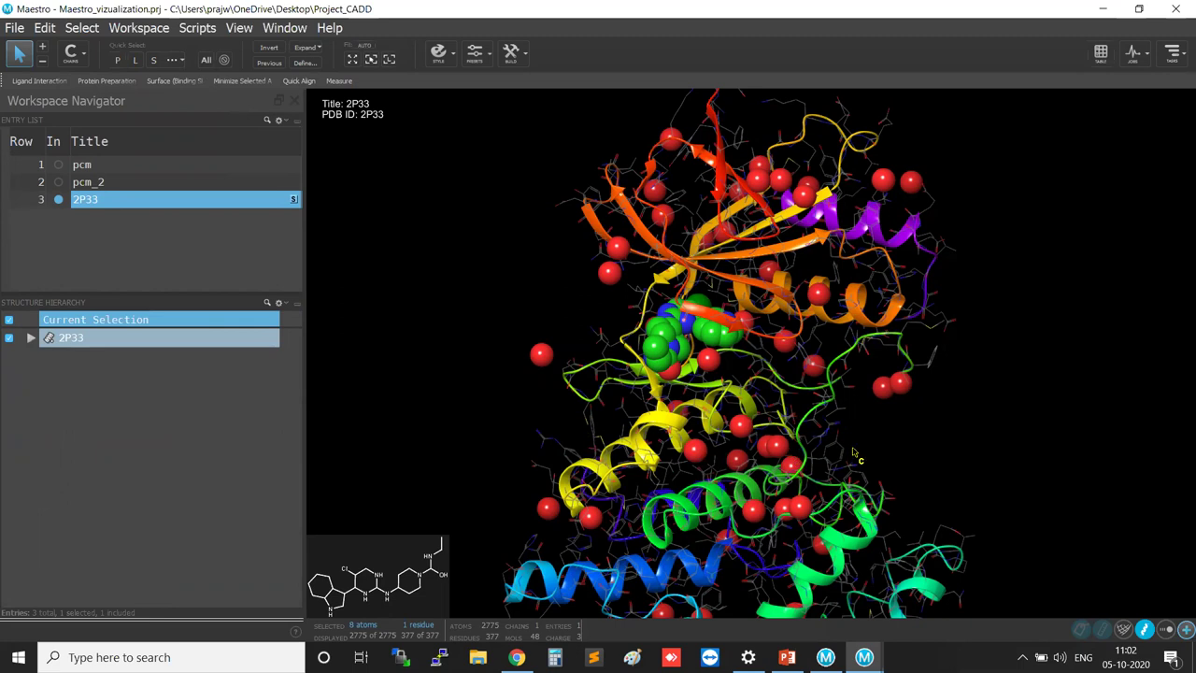
left_click(993, 467)
Step: Show the Sequence Viewer and enlarge it until all of the 2P33_A sequence lines are displayed
middle_click_drag(931, 461, 940, 476)
right_click_drag(940, 476, 965, 373)
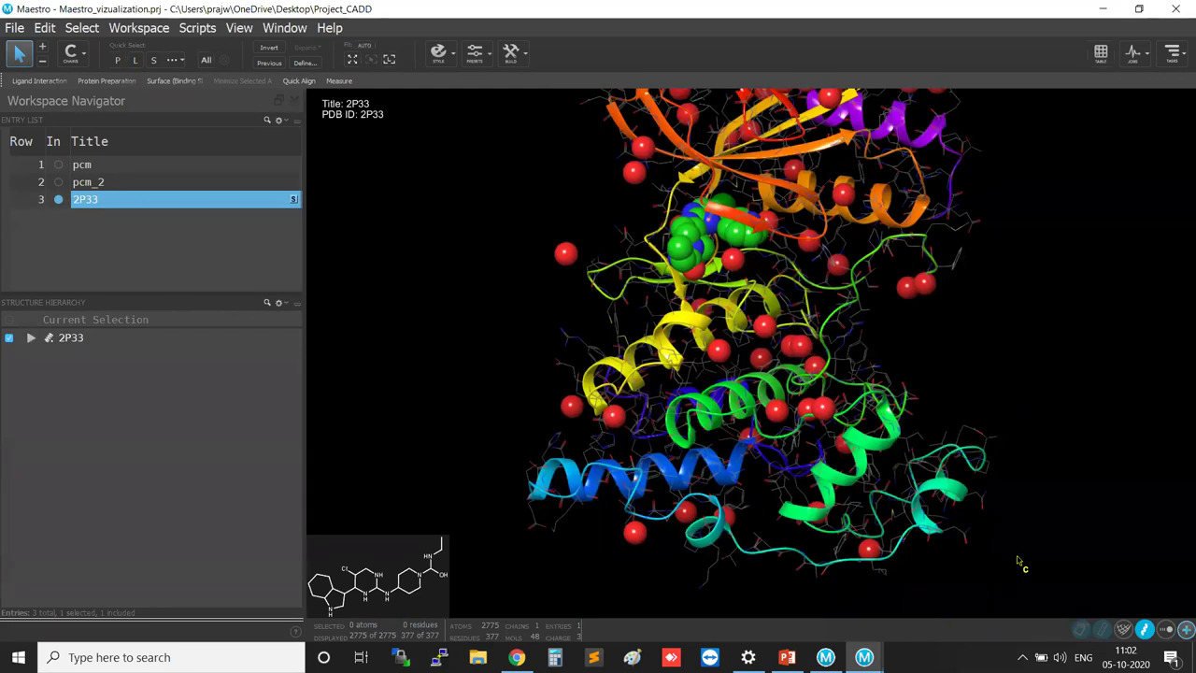
left_click(1178, 632)
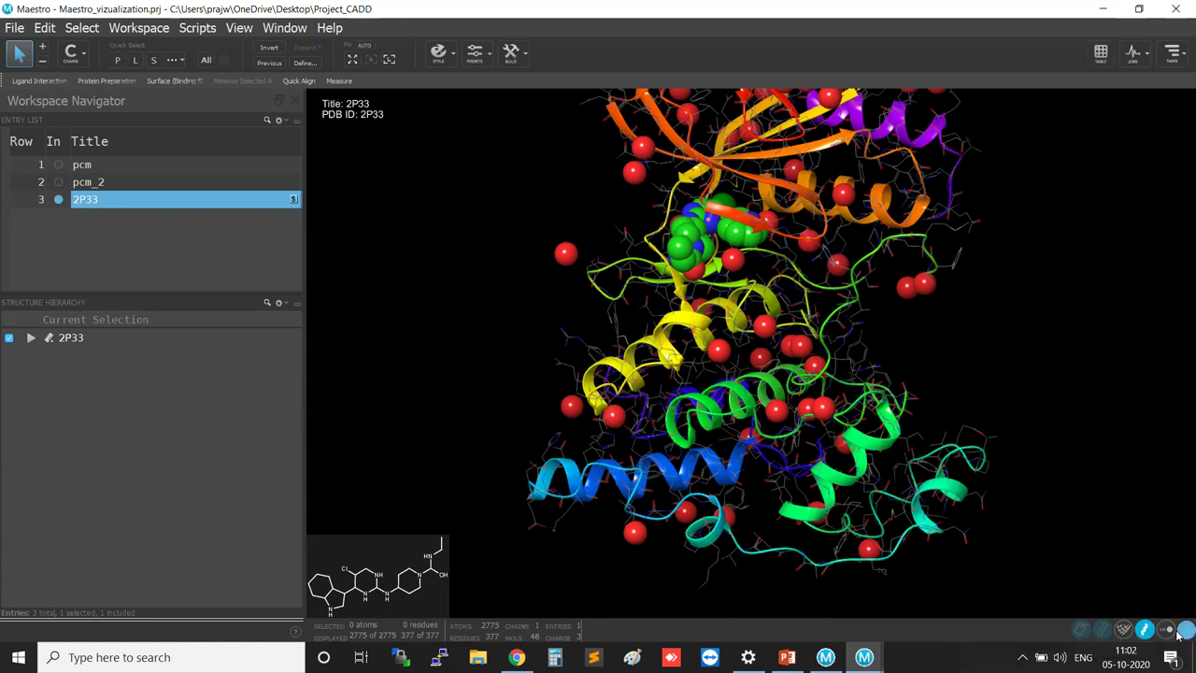
left_click(1086, 537)
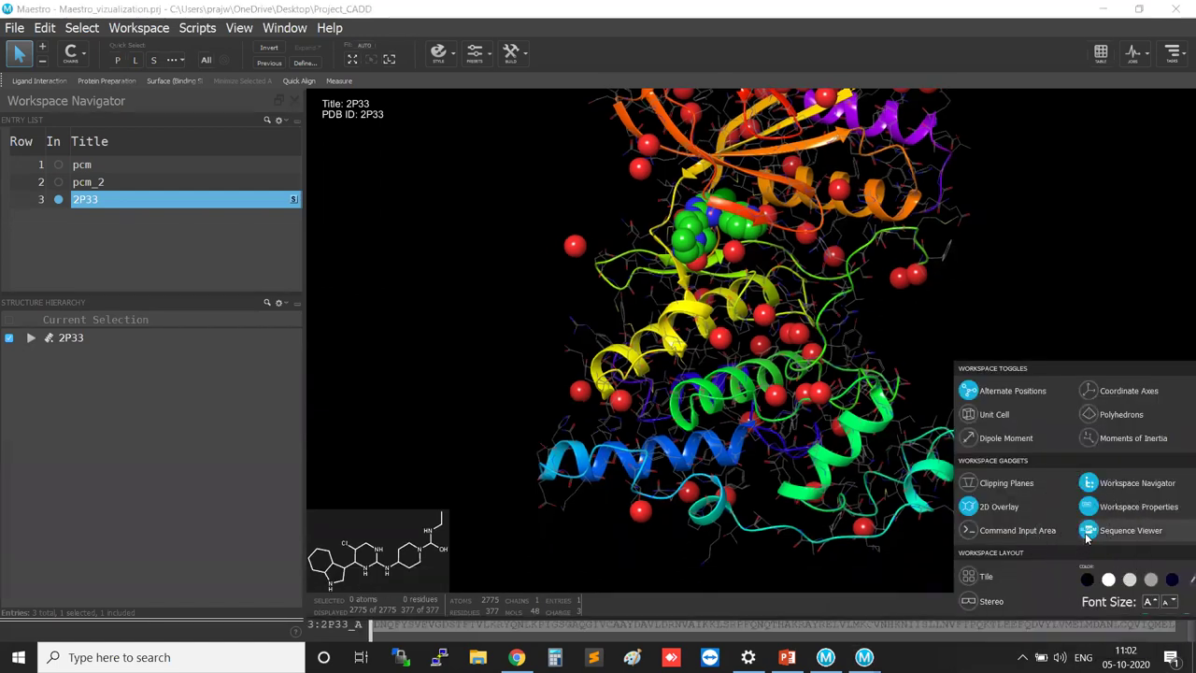
left_click(897, 612)
left_click_drag(899, 596, 867, 529)
left_click(383, 540)
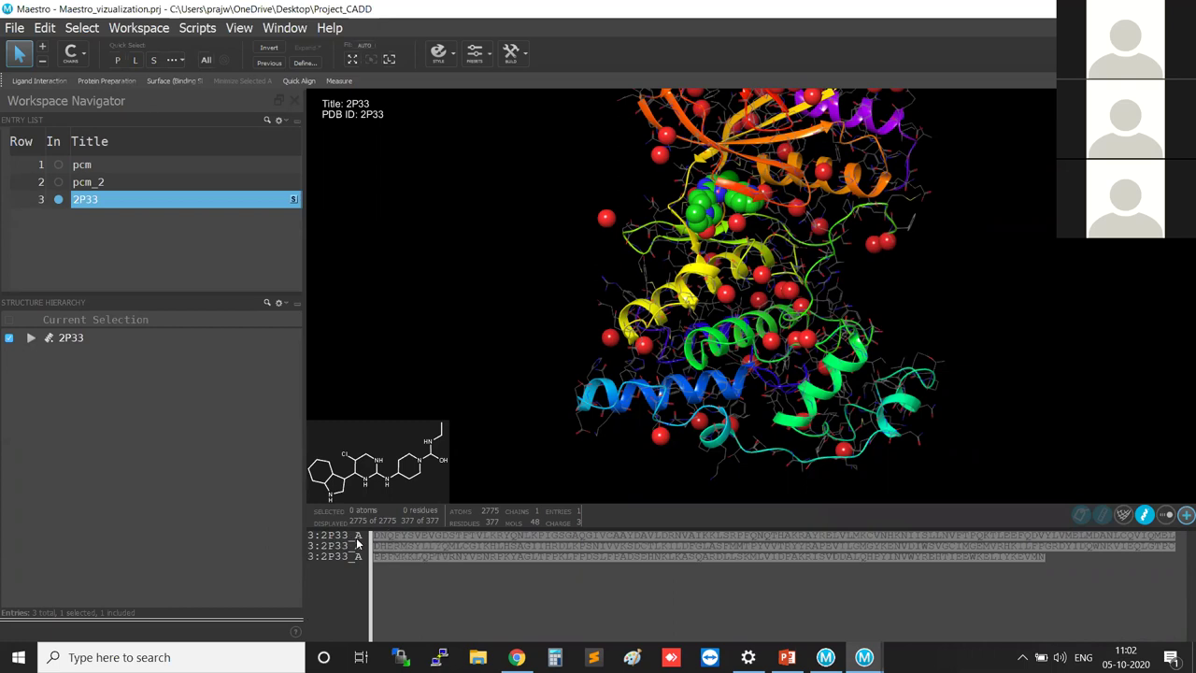
Step: Select residue Asn66 in the 2P33_A sequence and fit the workspace view to it
left_click(451, 539)
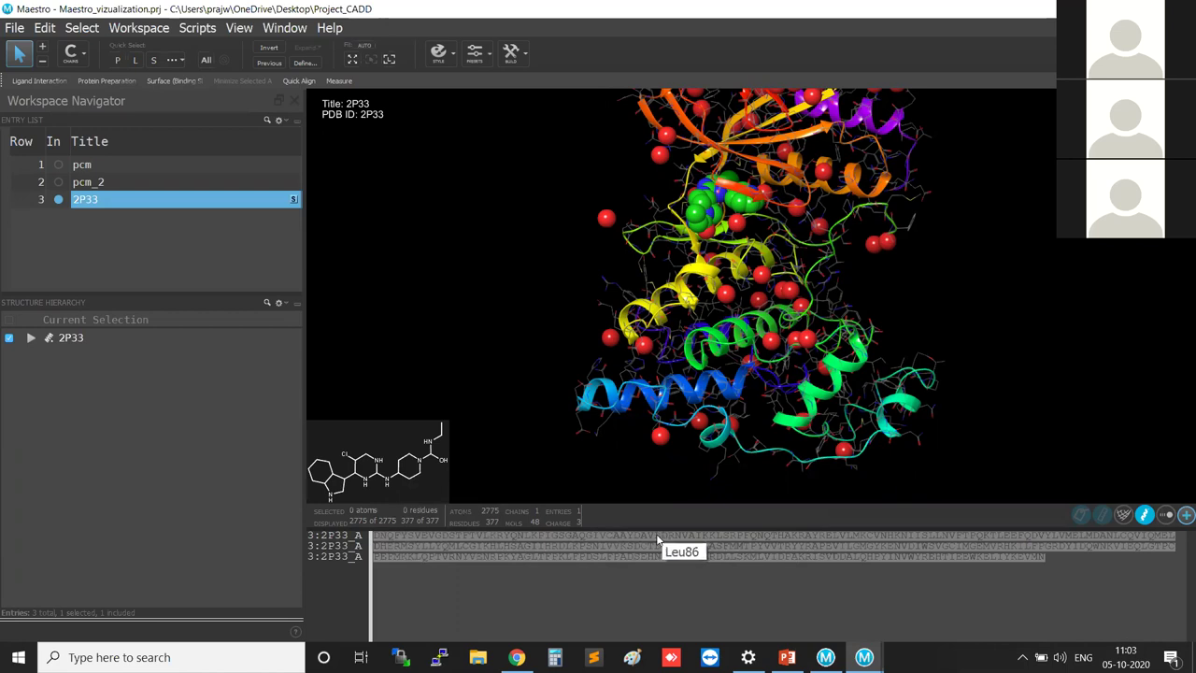
left_click(519, 536)
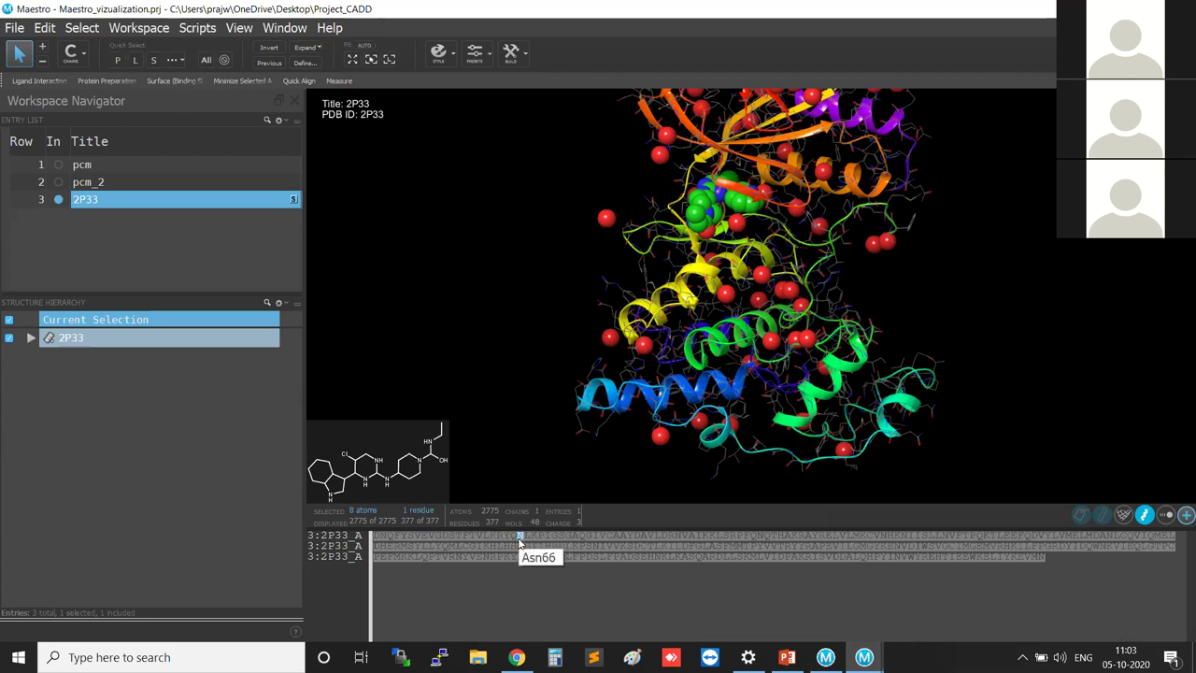
left_click(372, 60)
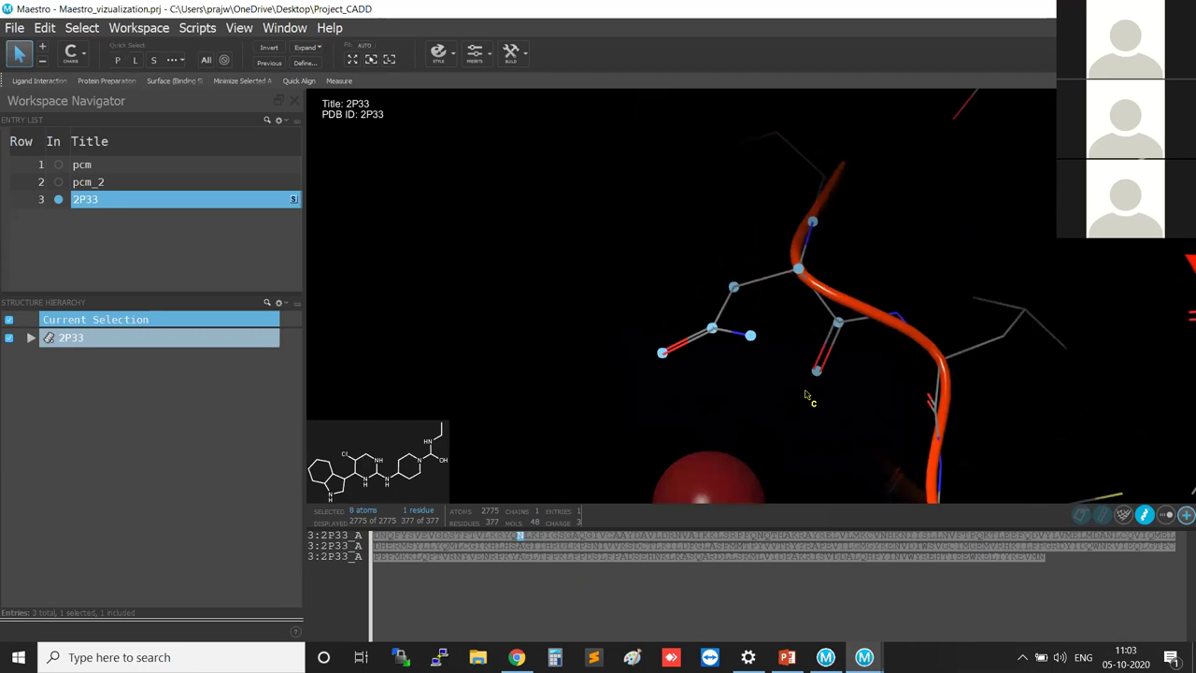
Step: Switch from chain to residue selection mode and select Asn66 directly on its atoms in the workspace
left_click(440, 312)
left_click(738, 295)
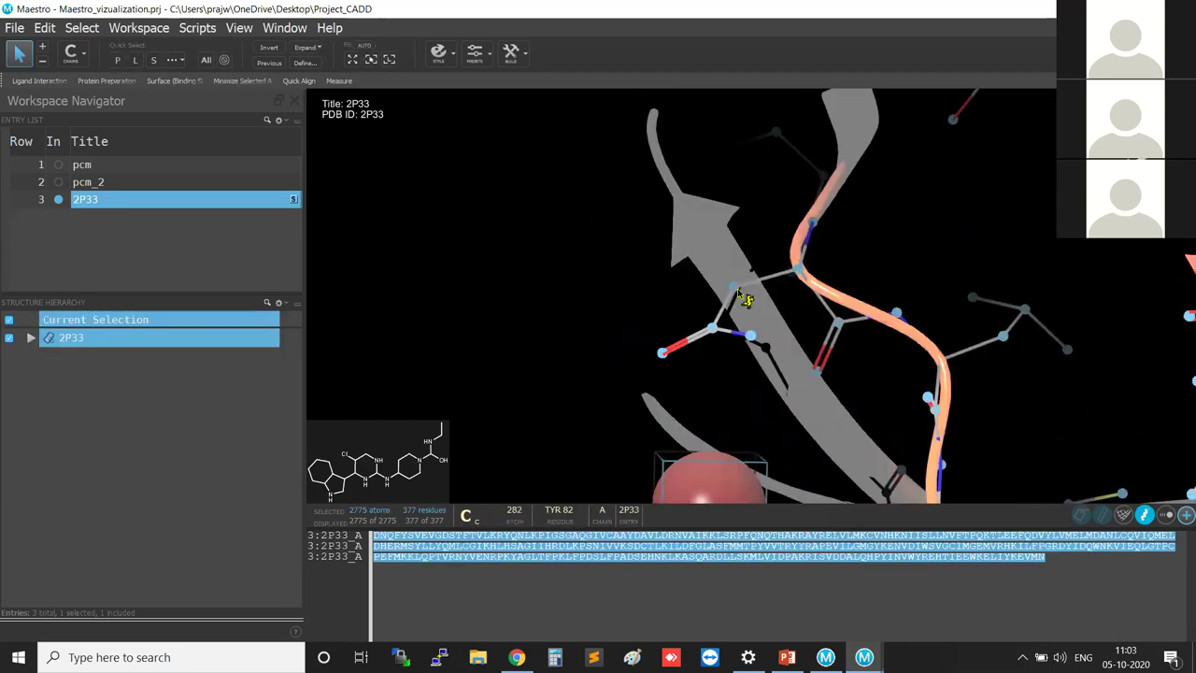
left_click(608, 334)
key("r")
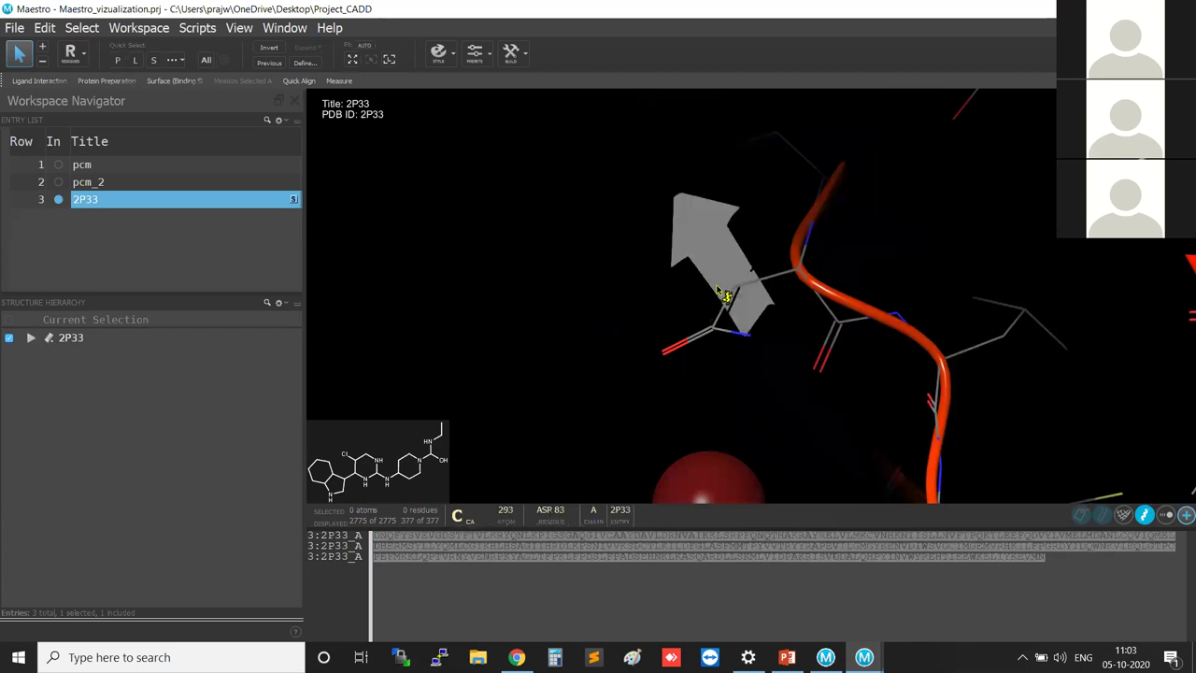
left_click(740, 297)
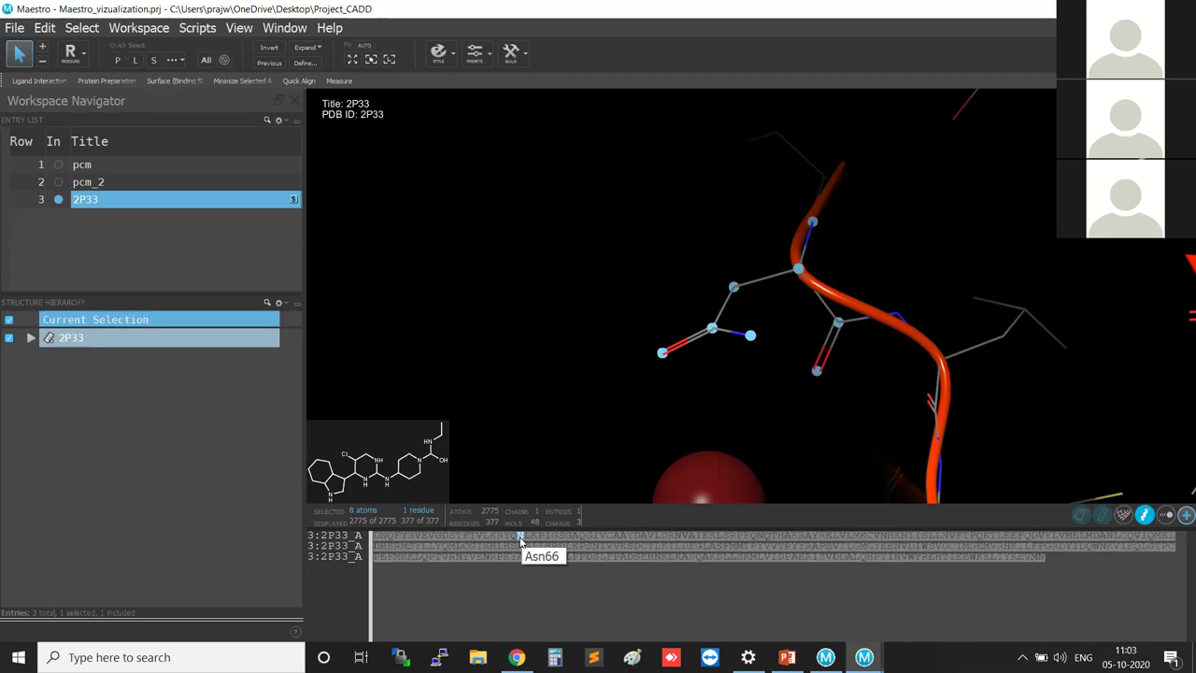
Step: Move the selection residue by residue along the 2P33_A sequence beyond Asn66, viewing each one up close
left_click(520, 540)
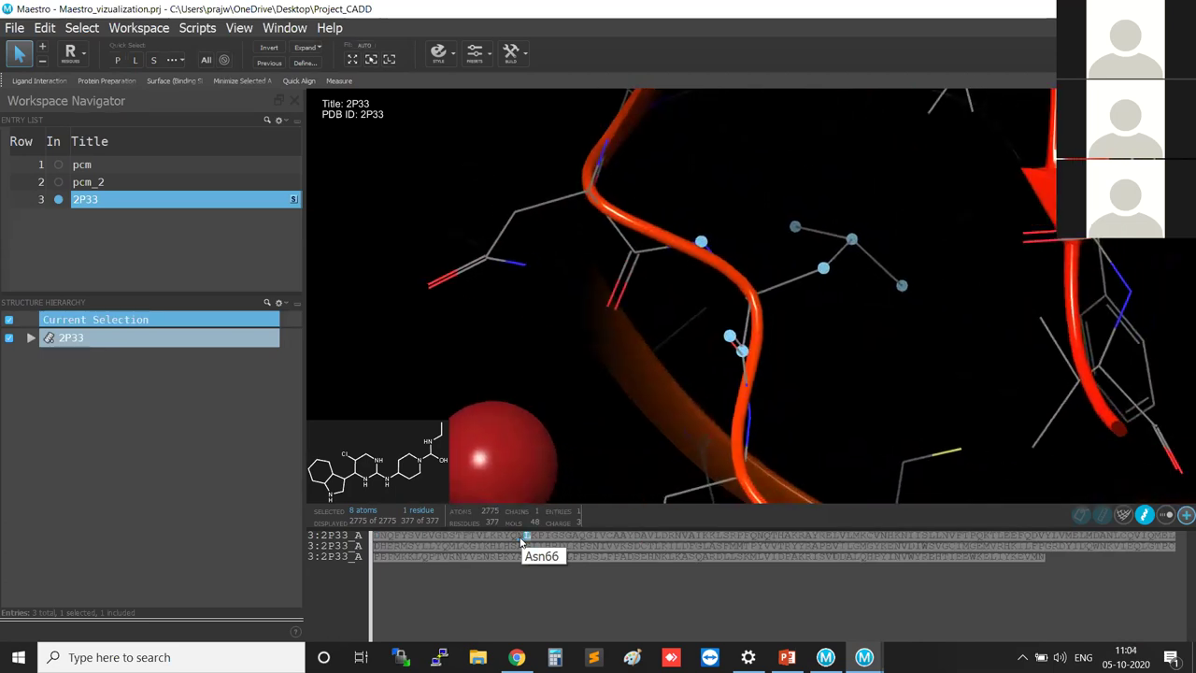
left_click(538, 541)
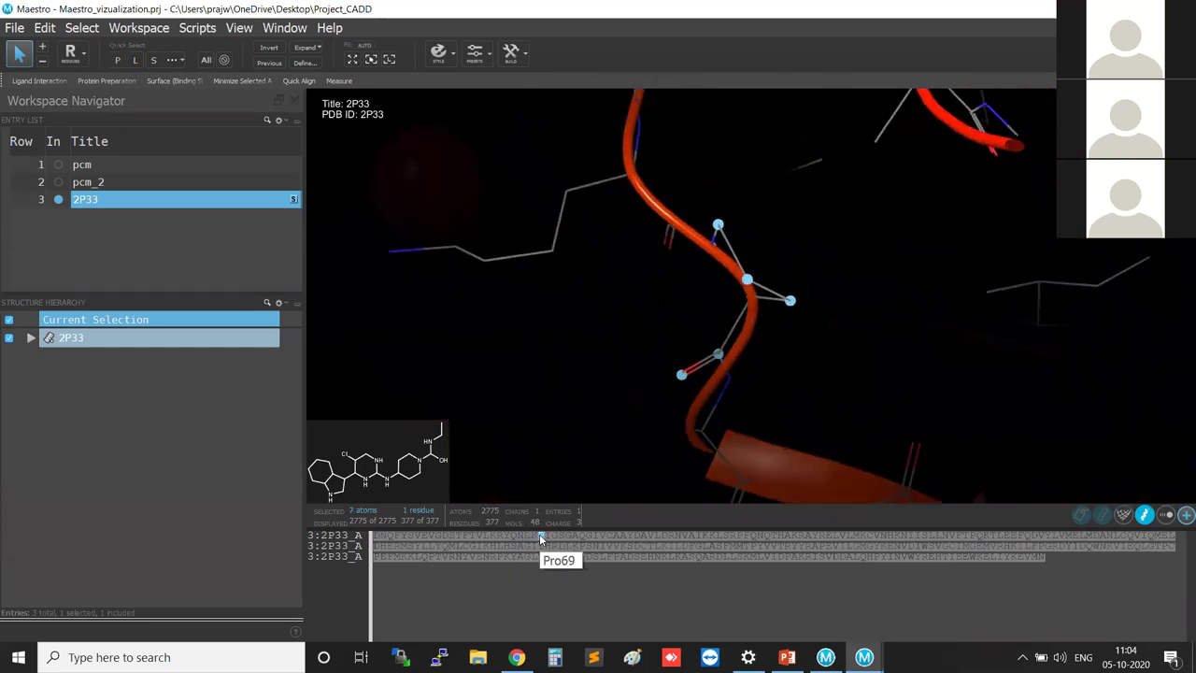
left_click(551, 539)
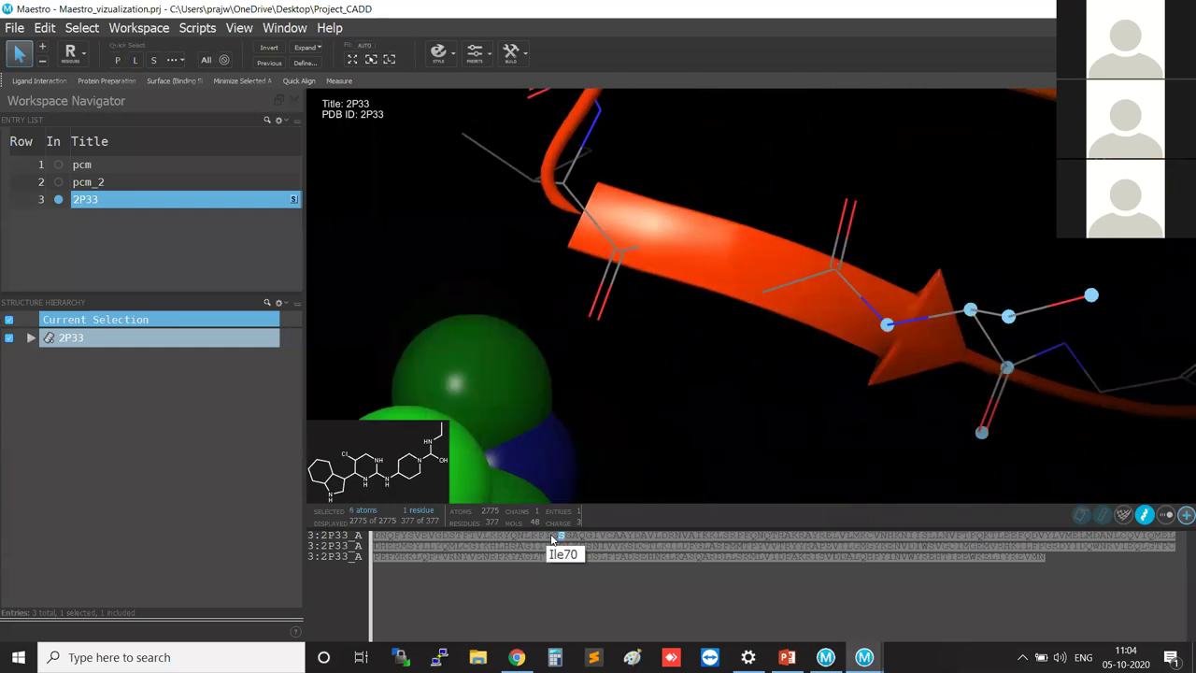
left_click(558, 539)
left_click(567, 539)
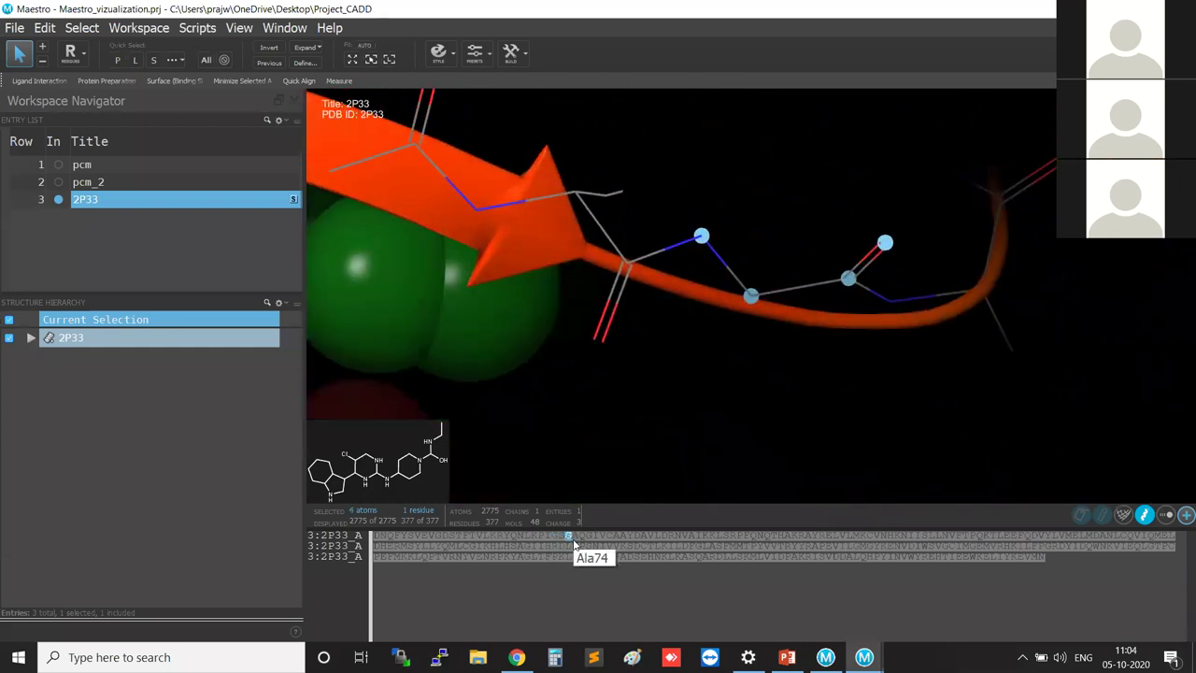
left_click(583, 539)
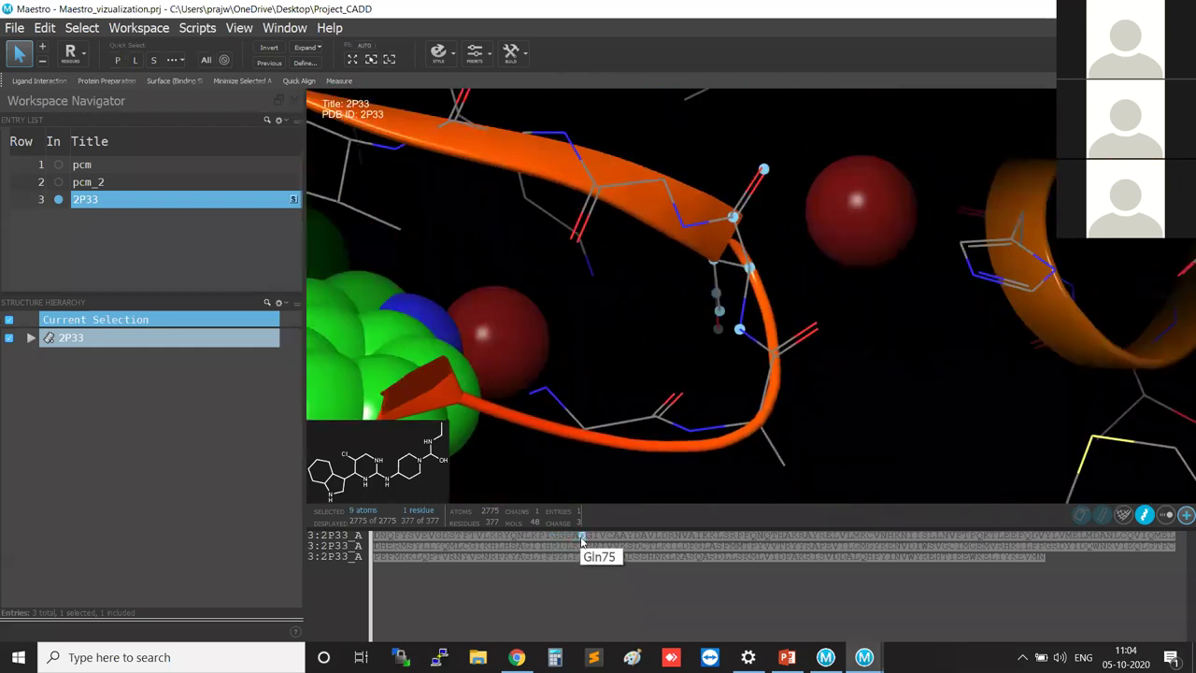
left_click(583, 540)
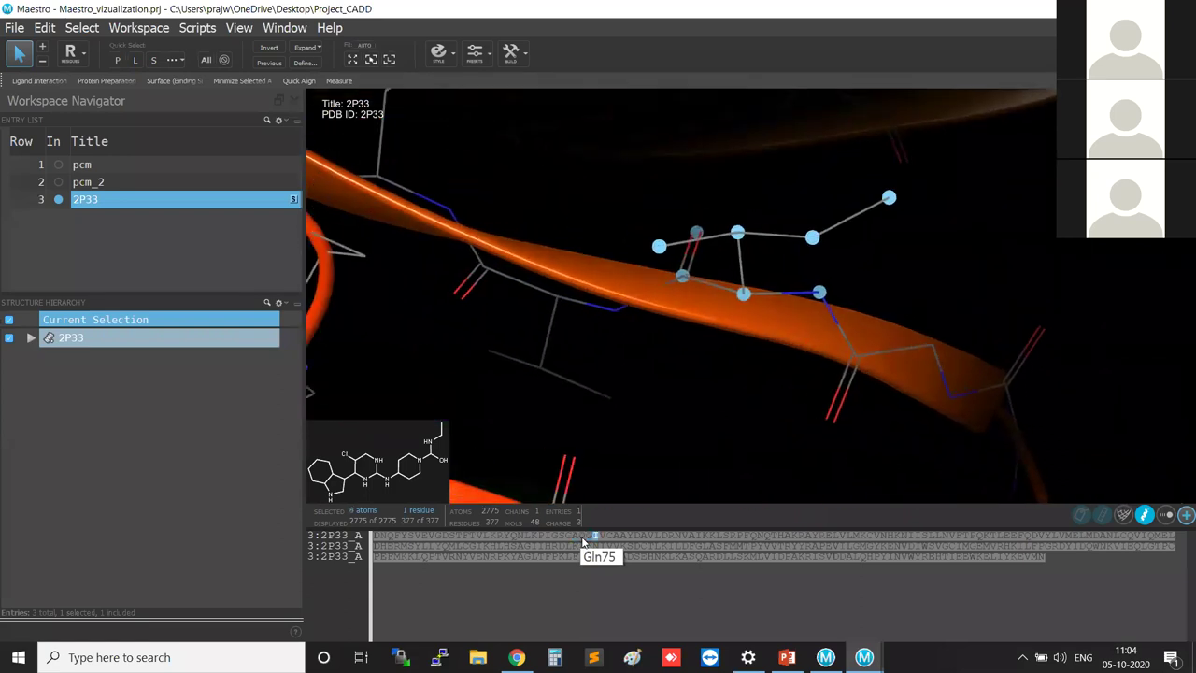
left_click(606, 539)
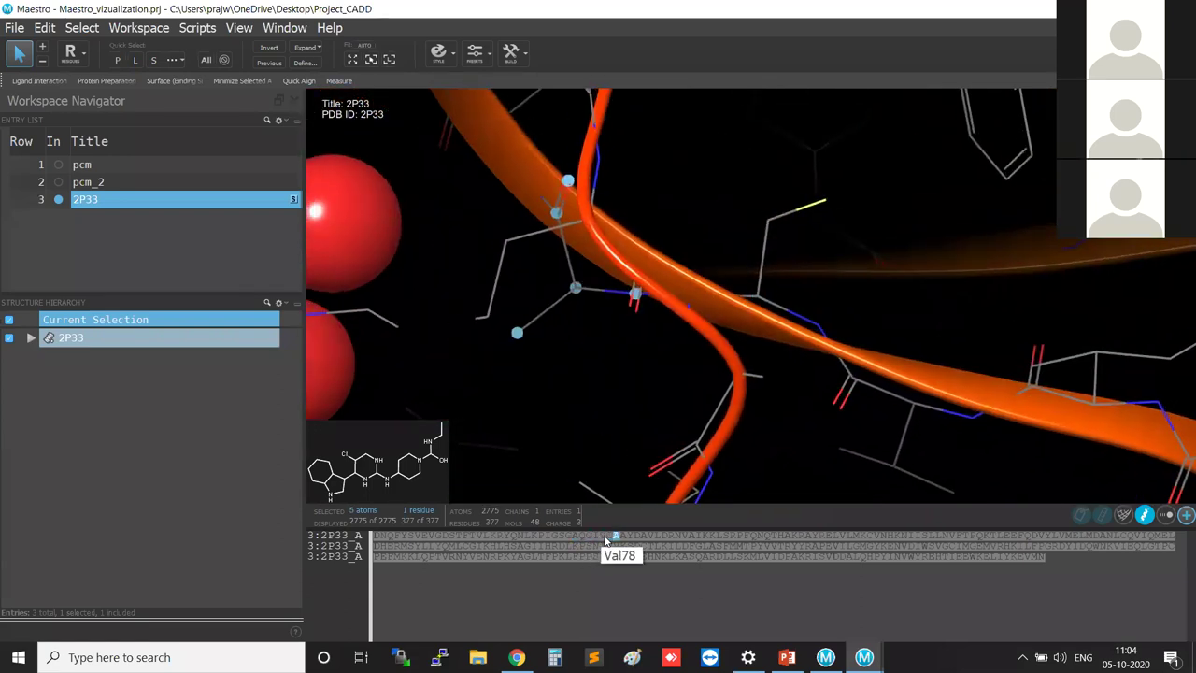
left_click(605, 540)
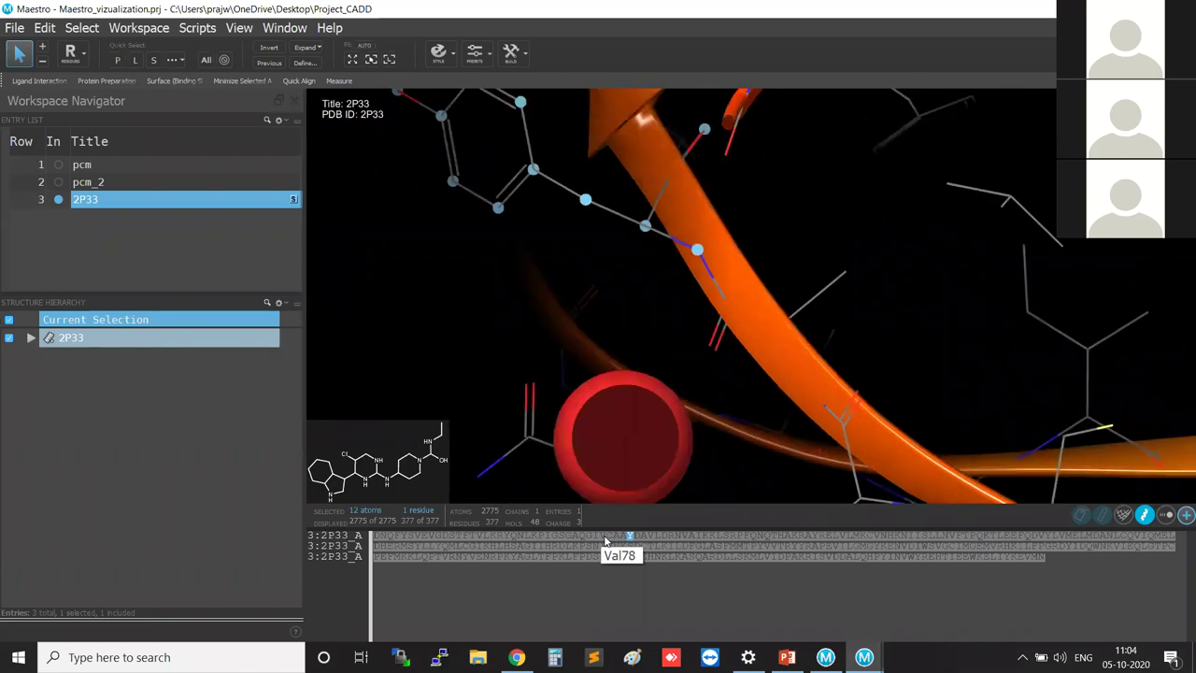
Step: Step residue by residue through the first row of the 2P33 sequence around Asp87, viewing each residue in the structure
key("Right")
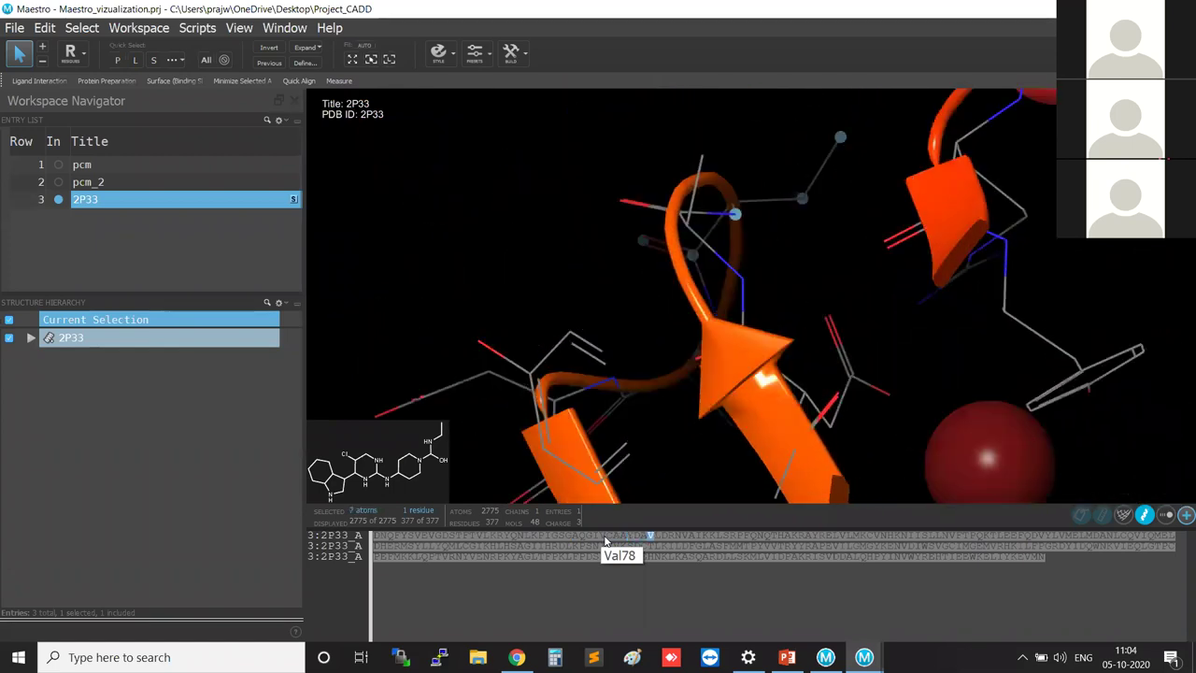
key("Right")
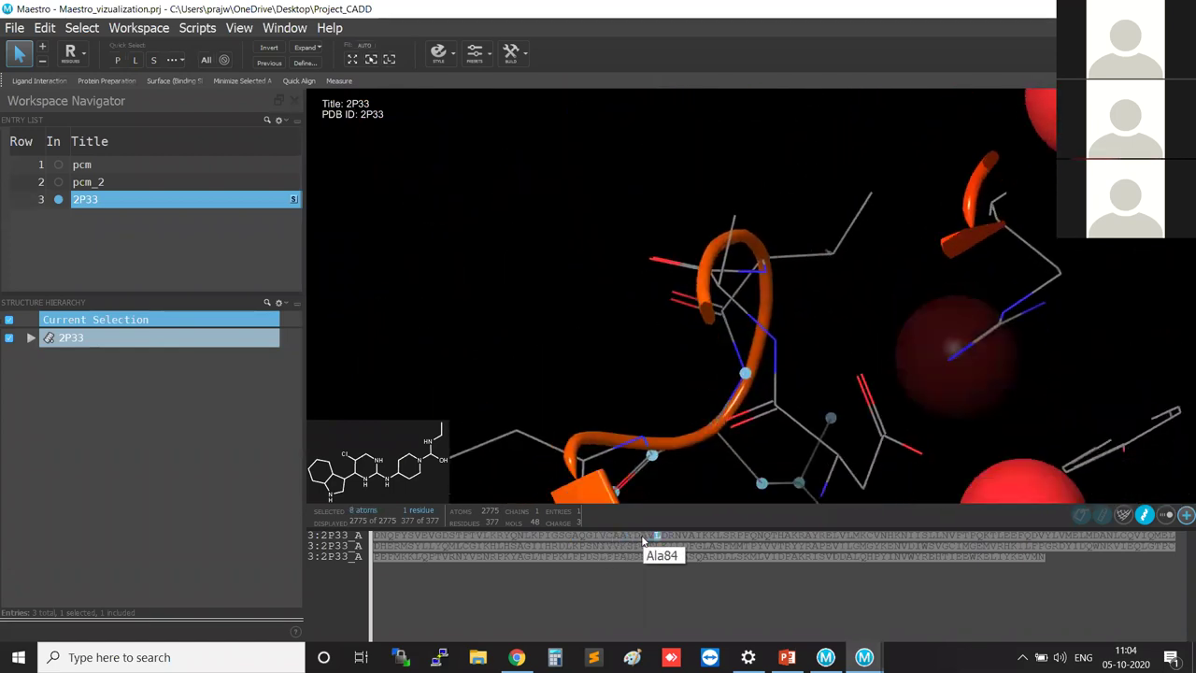
key("Right")
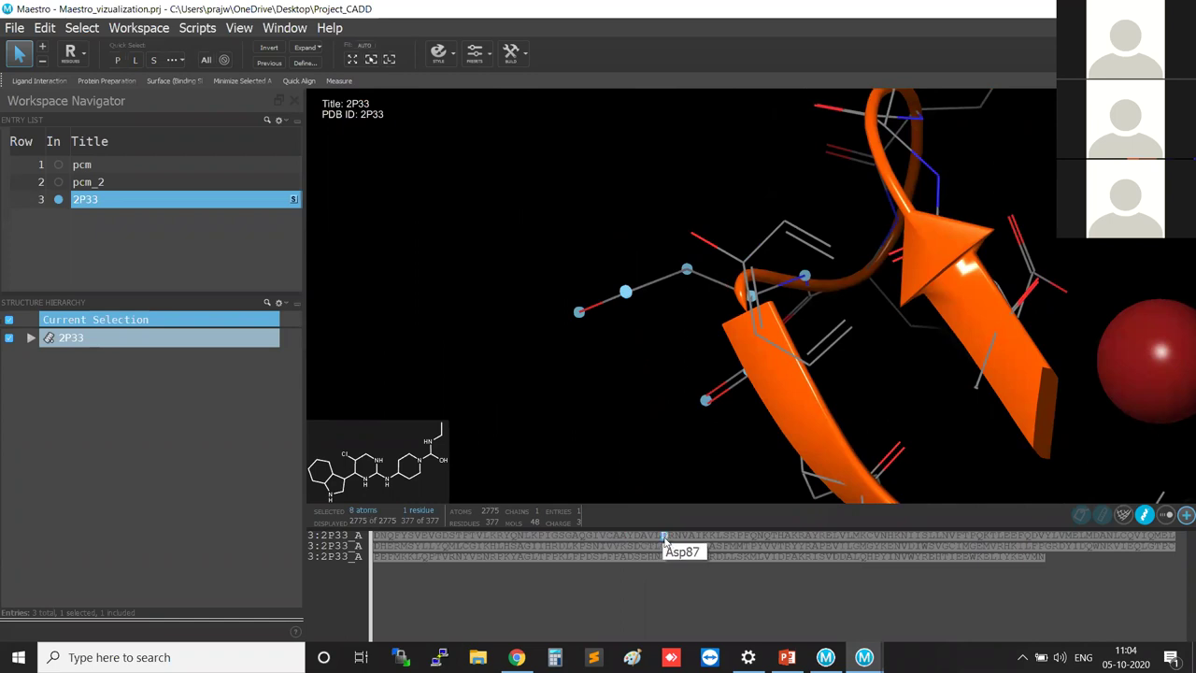
key("Left")
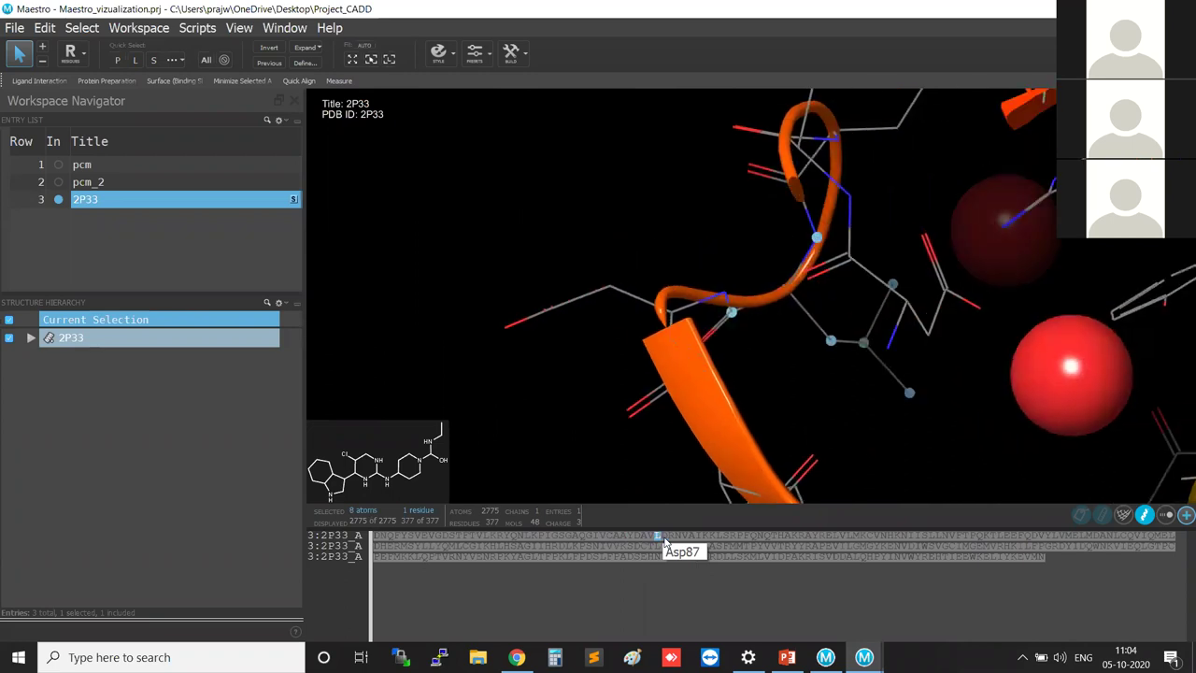
key("Left")
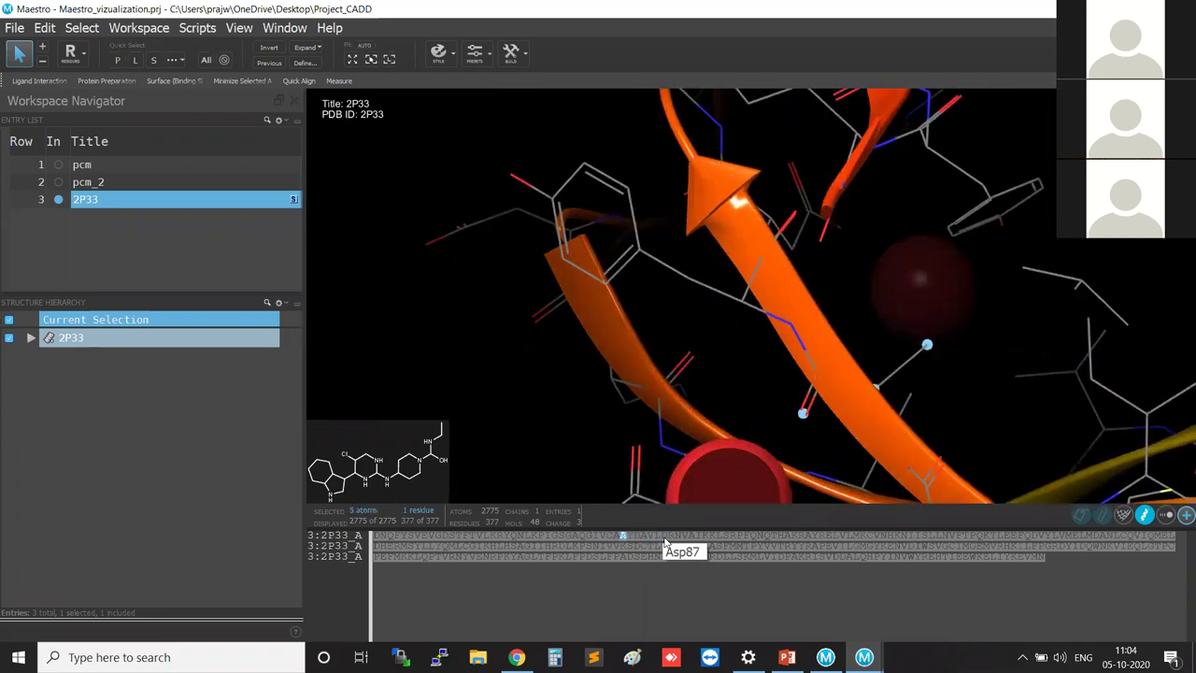
Step: Step back along the sequence from the CAAYD stretch to the glutamine in AQGI, clear the selection and fit the whole structure in view
left_click(614, 544)
key("Left")
key("Left")
key("Left")
key("Left")
key("Left")
key("Left")
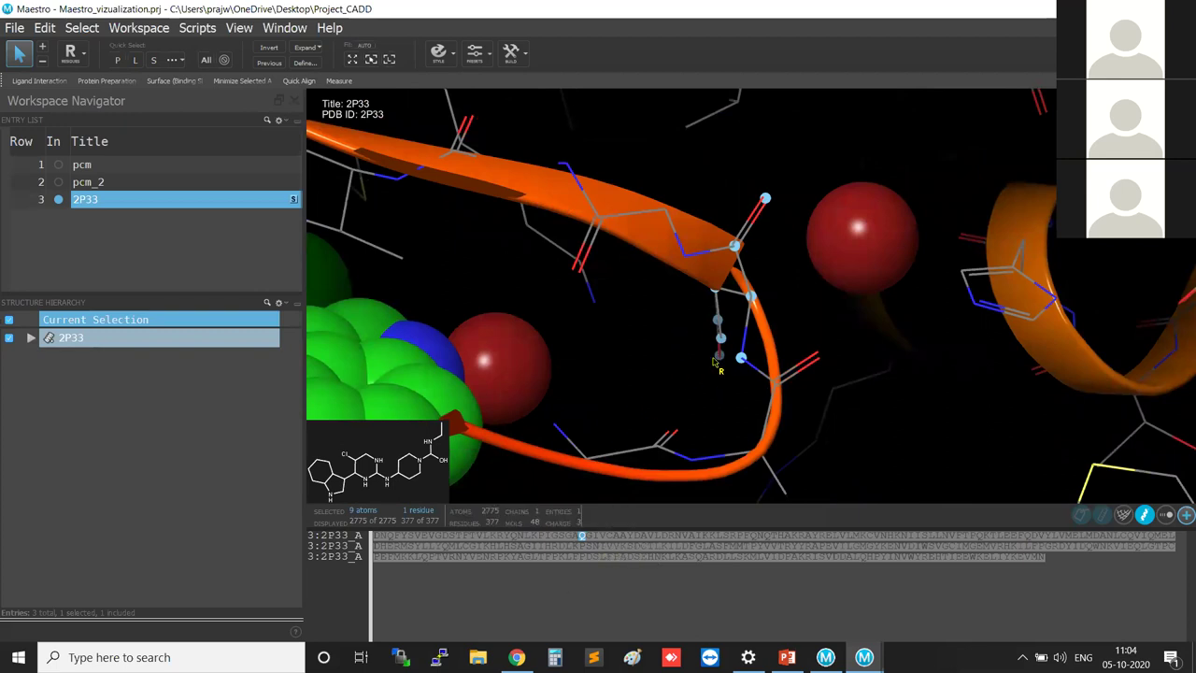
left_click(621, 373)
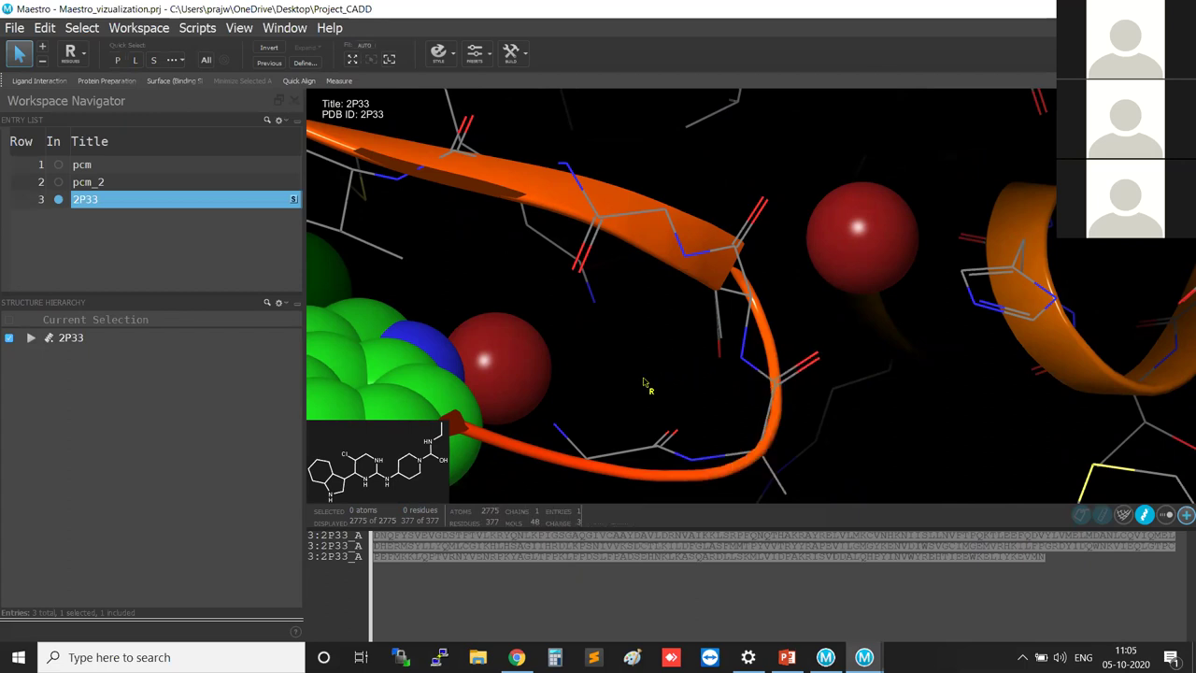
left_click(355, 62)
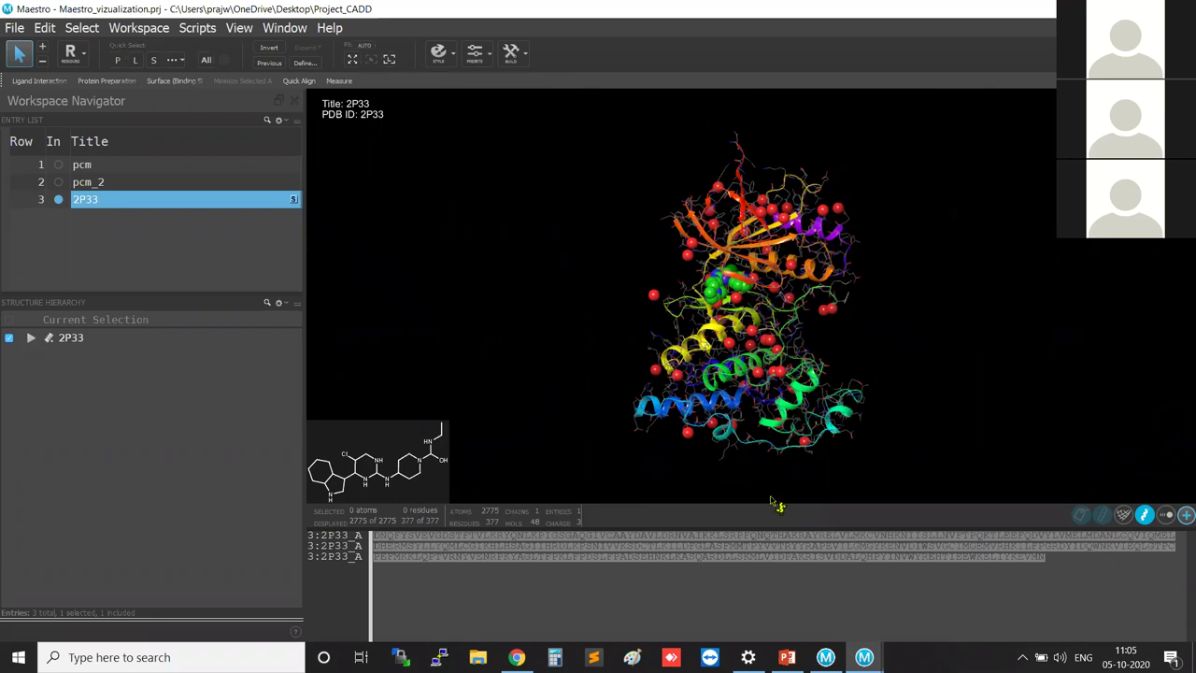
Step: Locate the alanine just before YDAVL in the 3D structure by selecting it in the sequence, and clear the selection
left_click(621, 537)
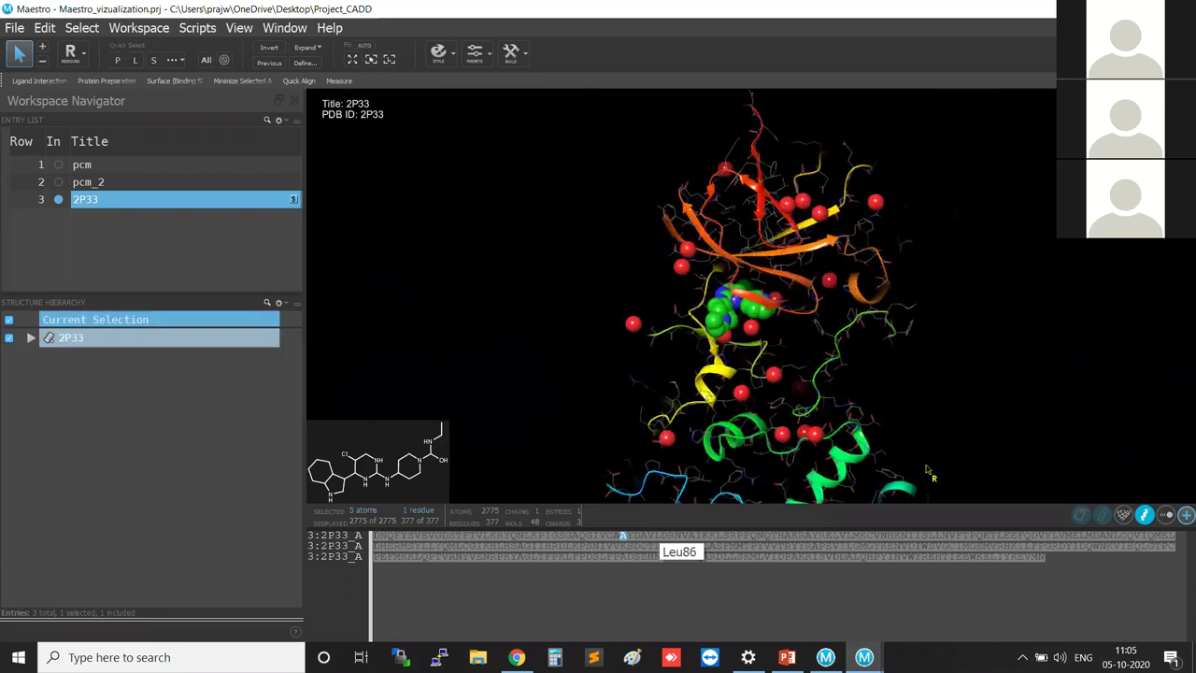
middle_click_drag(659, 306, 651, 339)
left_click(648, 340)
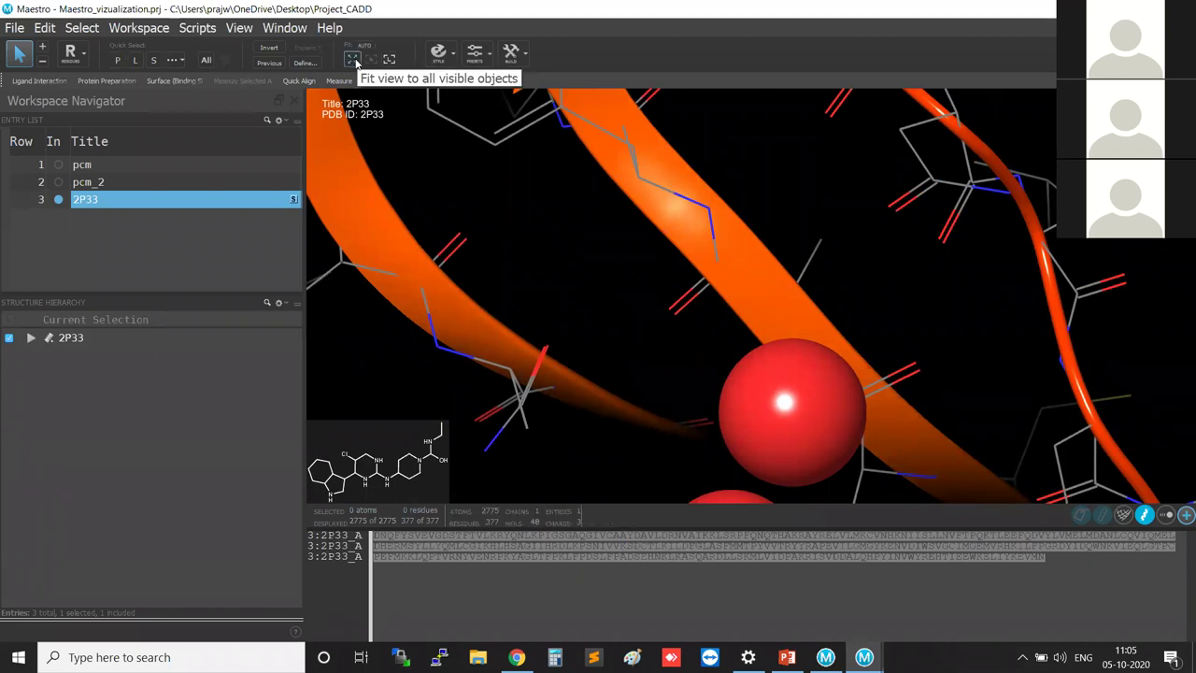
key("f")
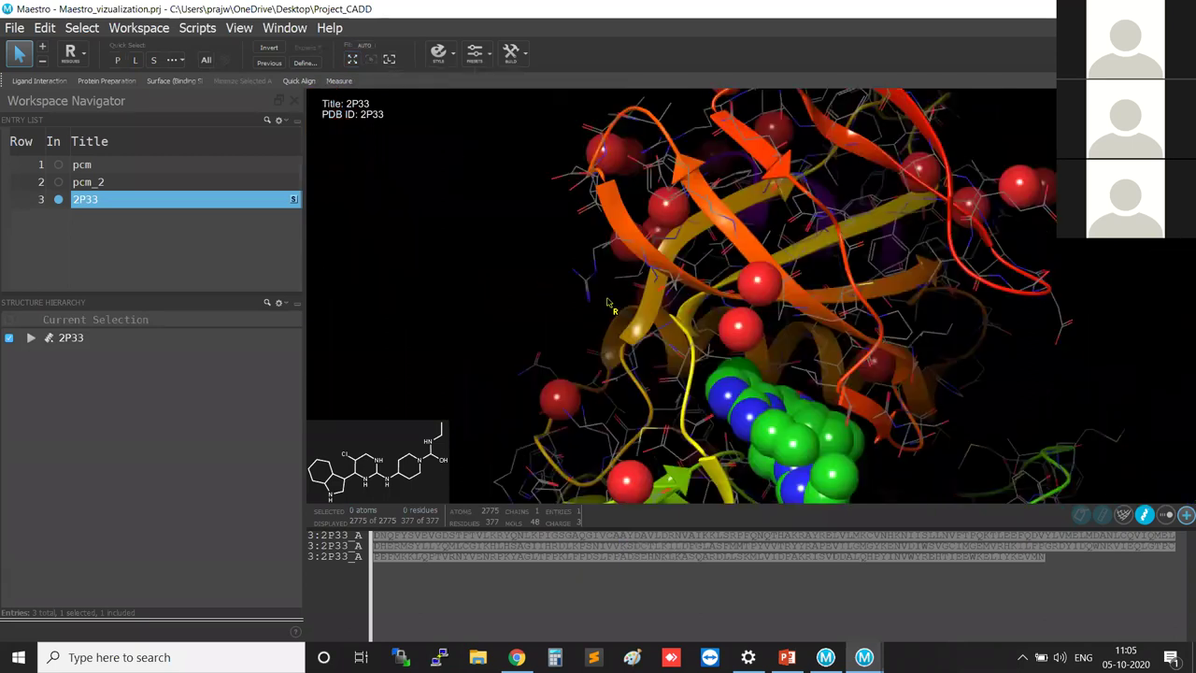
middle_click_drag(853, 287, 672, 280)
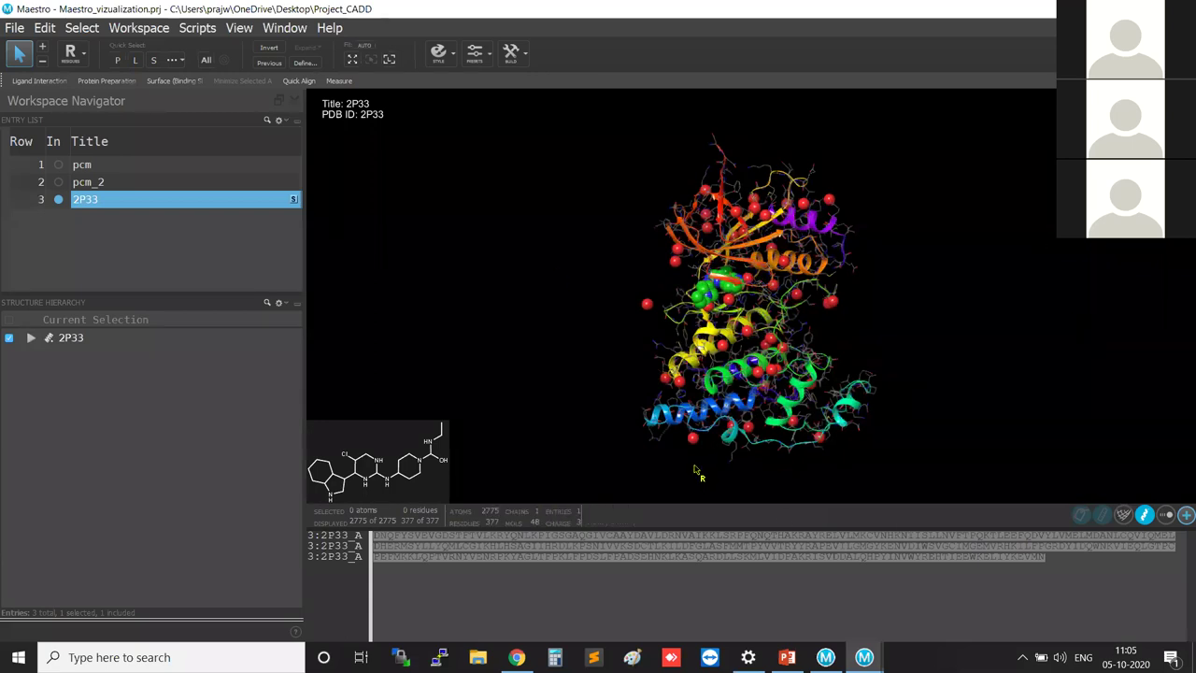
Step: Shift the 2P33 structure out of view and bring it back by fitting the view to all visible objects
right_click_drag(795, 333, 360, 309)
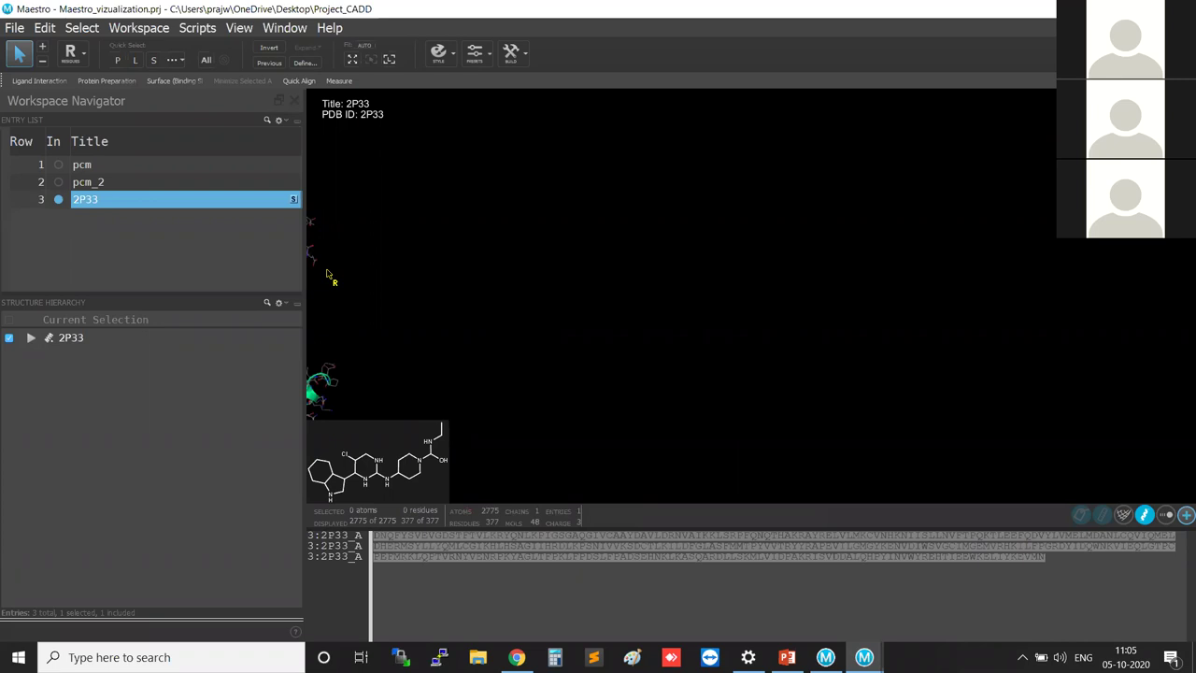
right_click(457, 289)
left_click(446, 245)
left_click(355, 59)
middle_click_drag(932, 312, 904, 315)
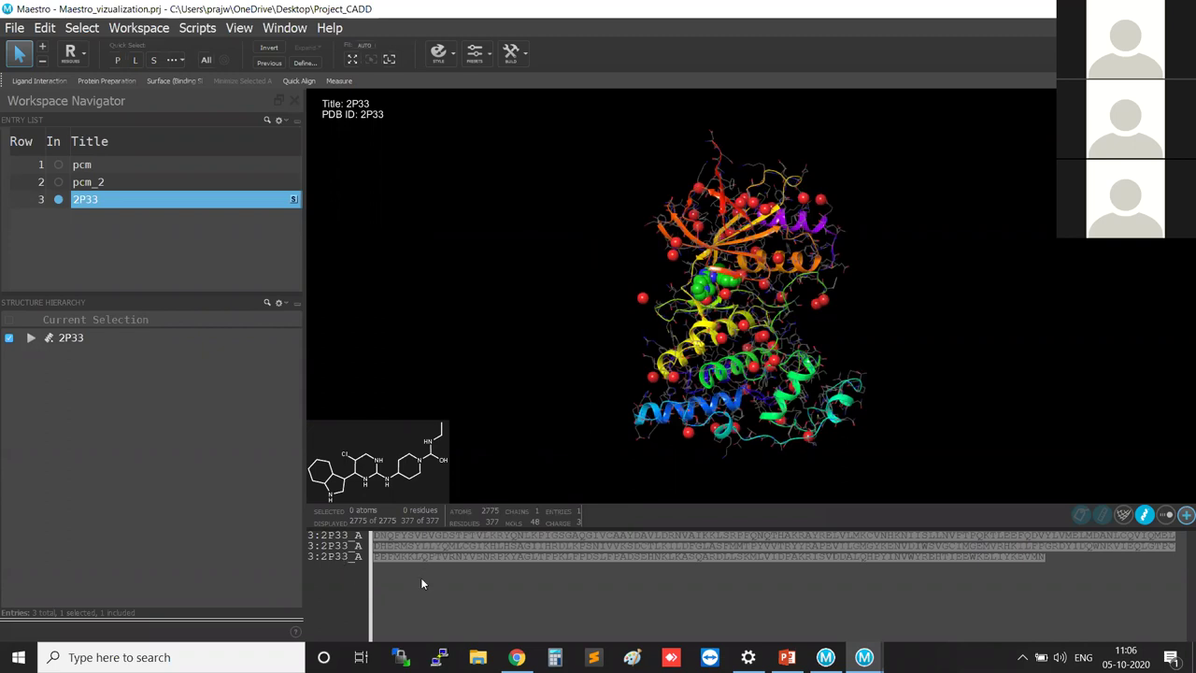
Step: Color the 2P33 sequence by Chain Name and switch the color scheme back to Alpha Carbon
right_click(342, 550)
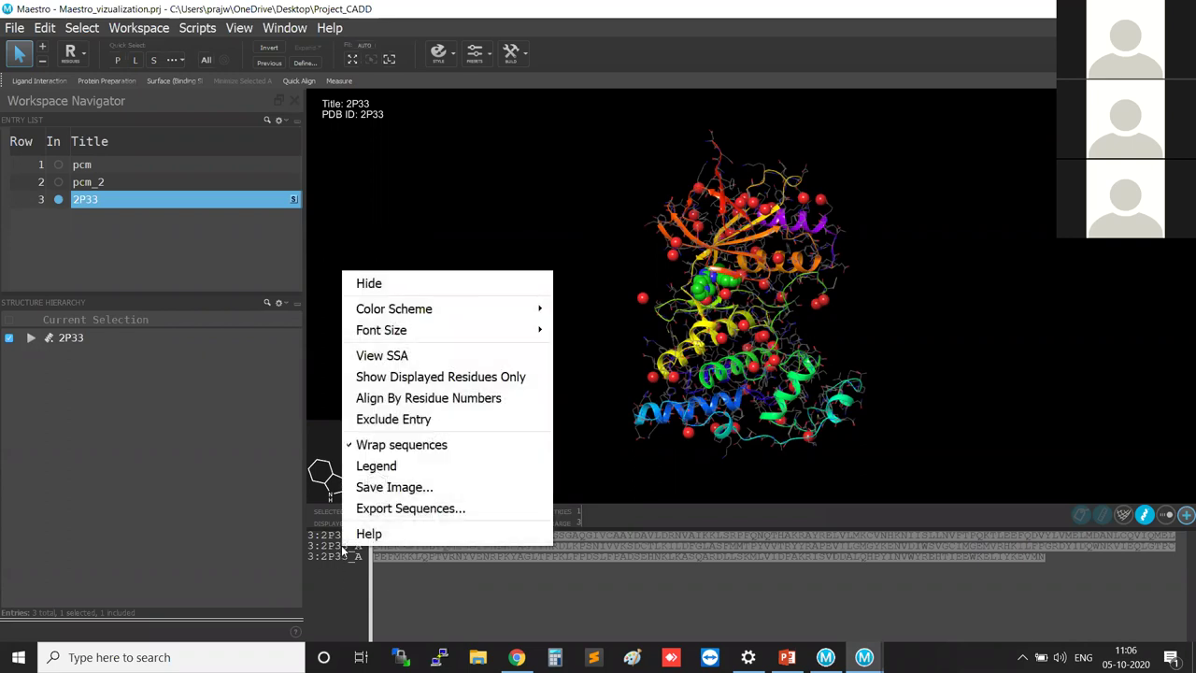
mouse_move(430, 313)
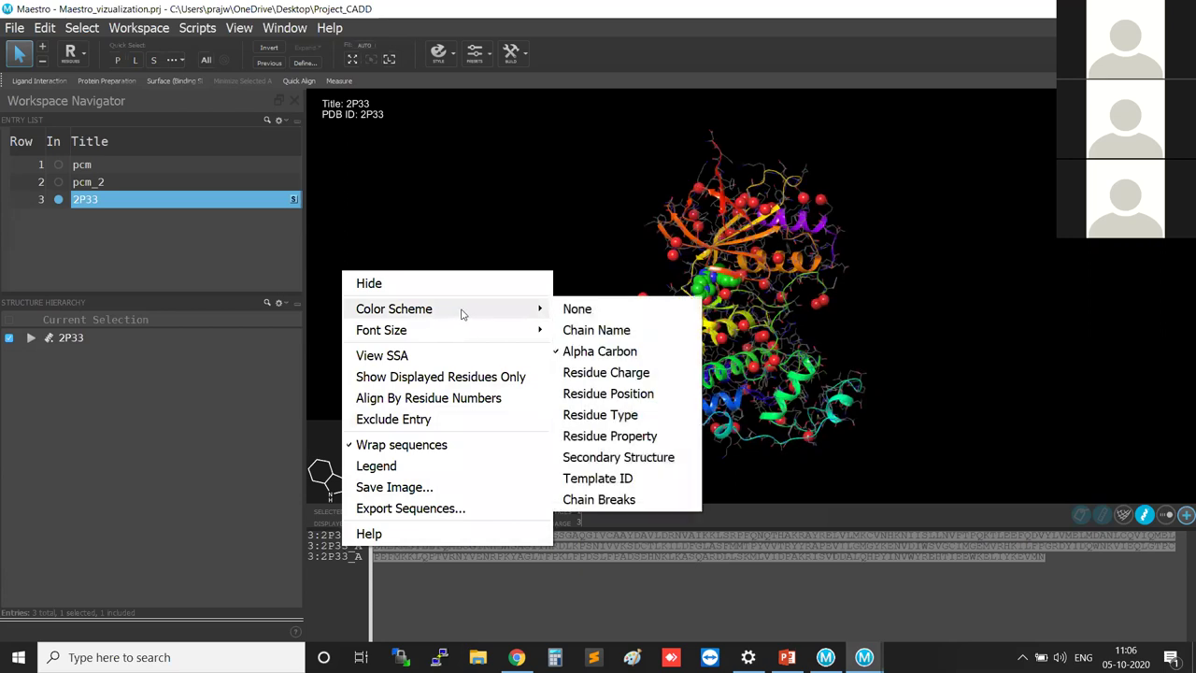
left_click(587, 331)
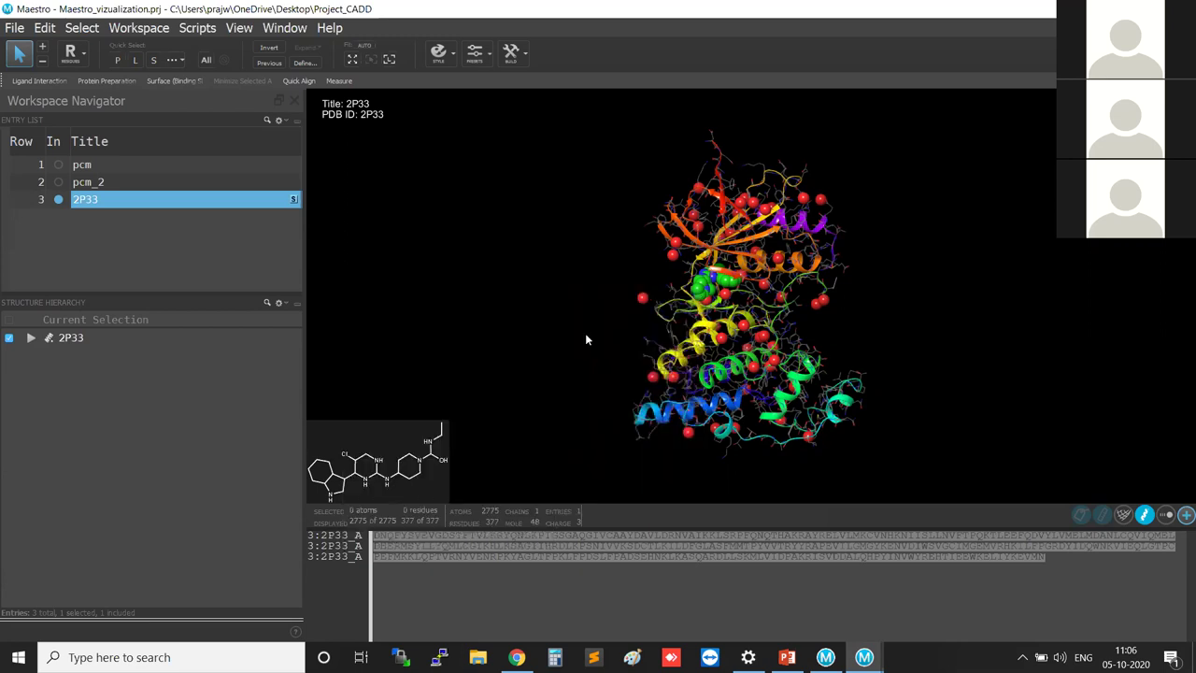
right_click(328, 552)
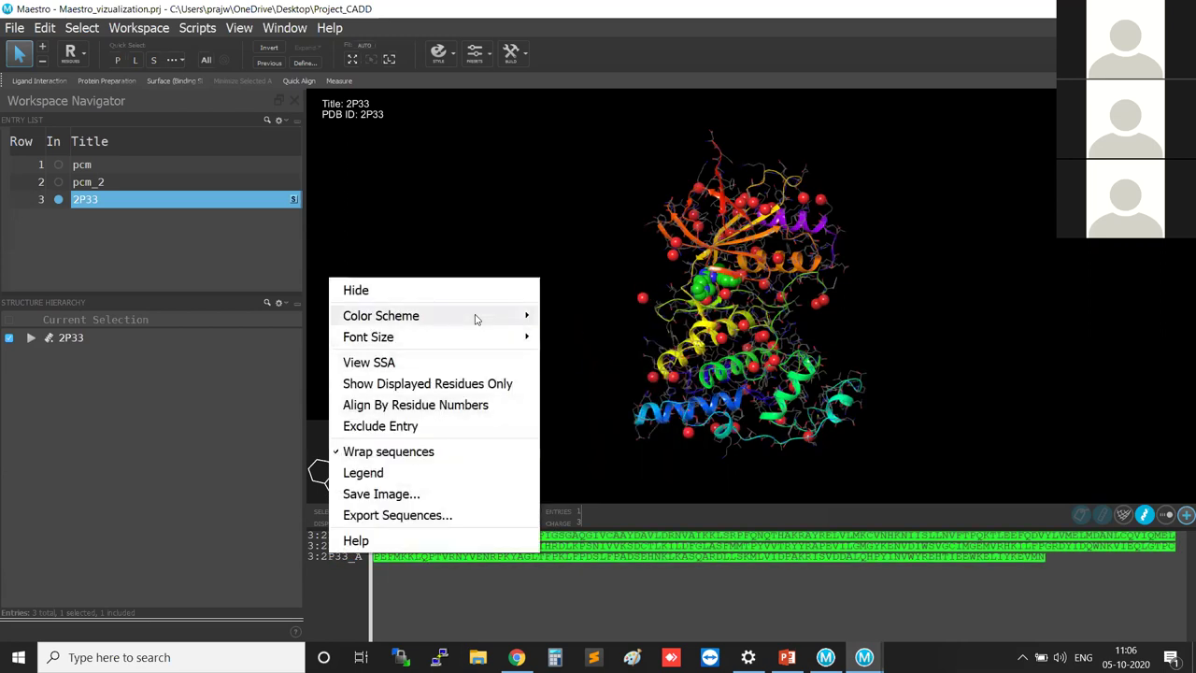
mouse_move(517, 318)
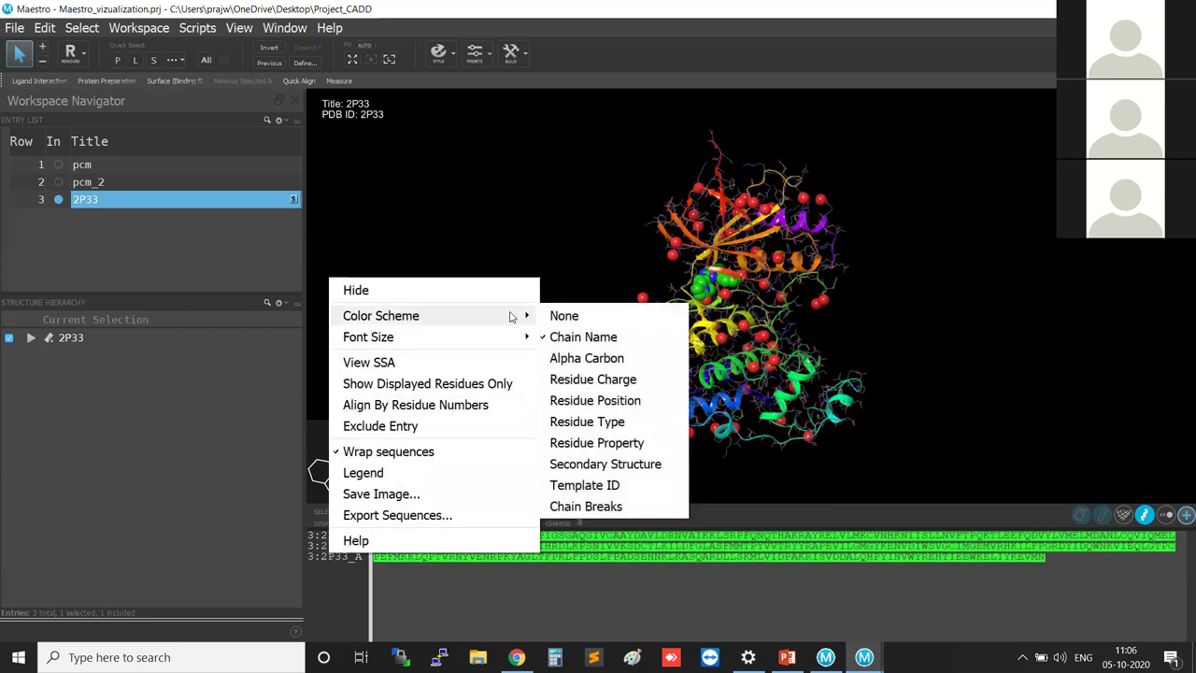
left_click(589, 358)
right_click(337, 551)
left_click(467, 594)
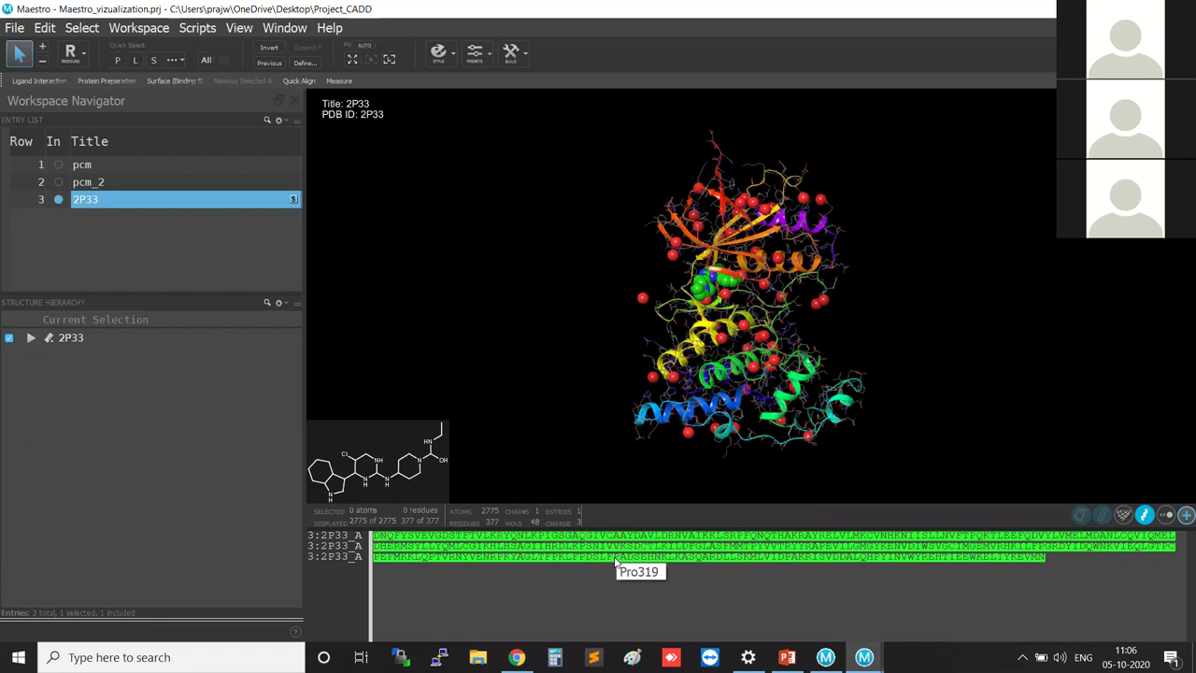
Step: Color the 2P33 sequence by Chain Breaks and check the adjacent alanine and serine marked in the second row
right_click(346, 555)
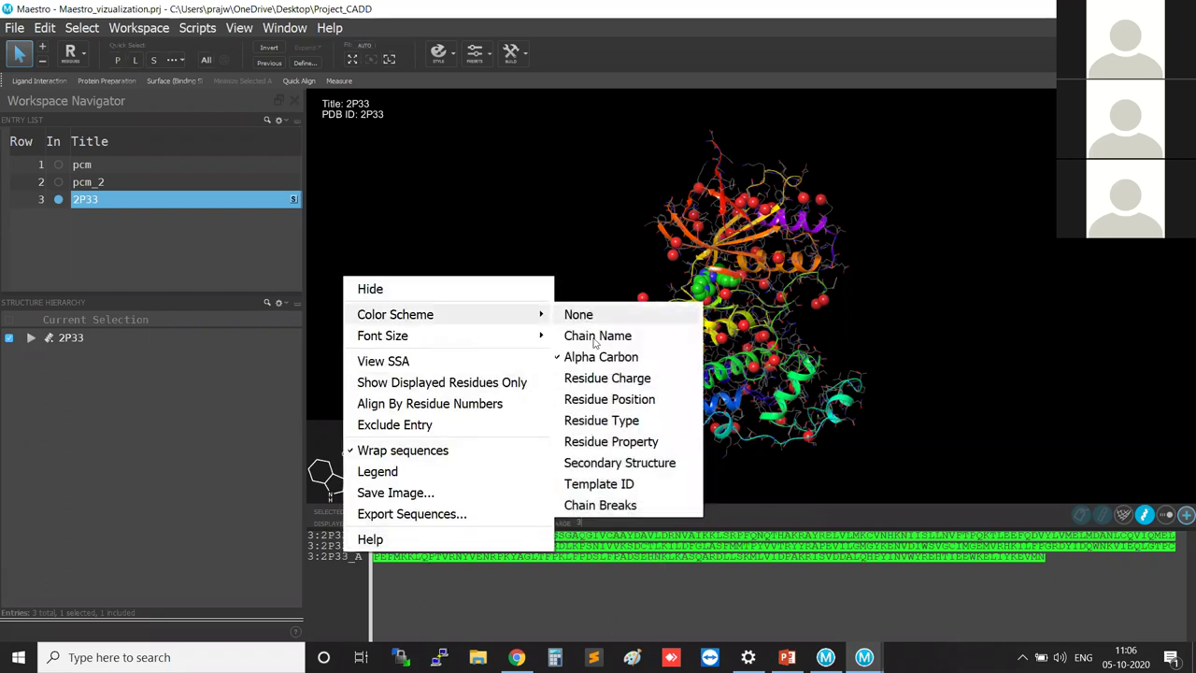
left_click(617, 504)
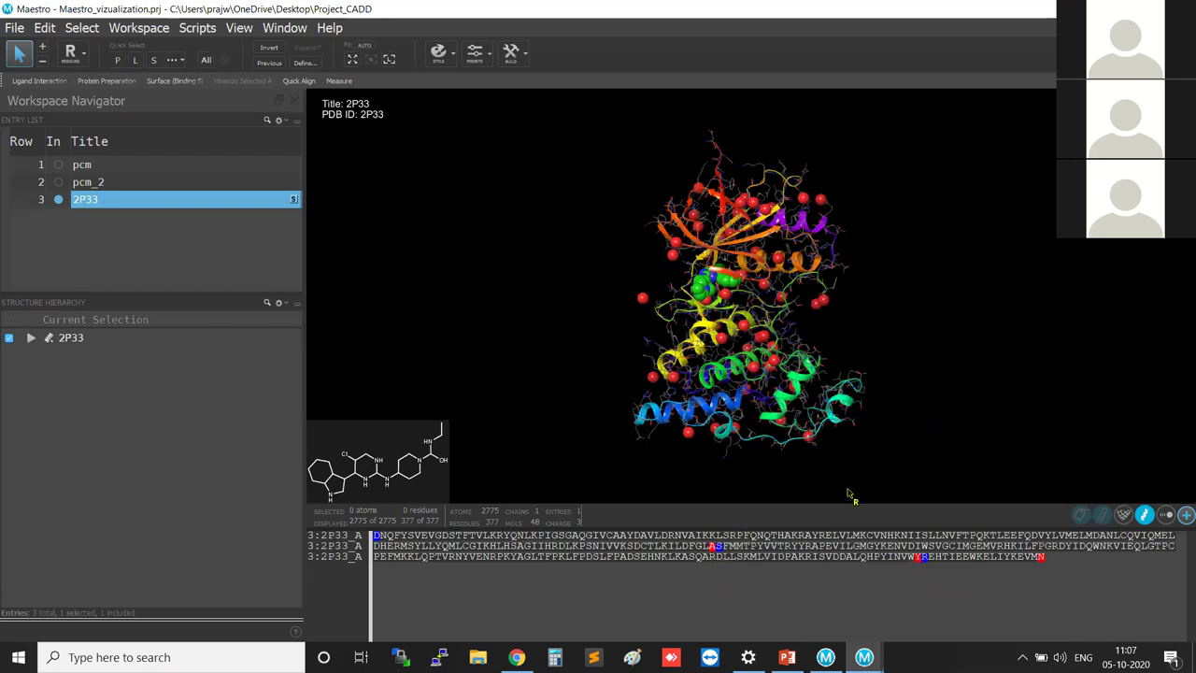
left_click(716, 553)
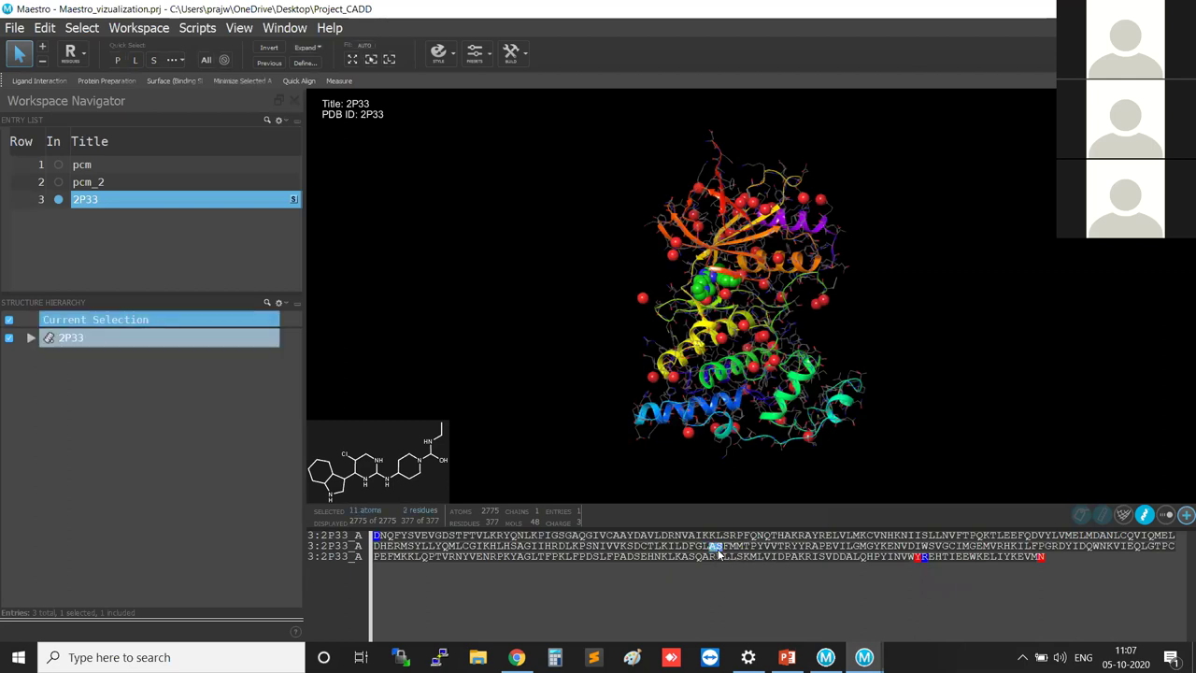
left_click(776, 481)
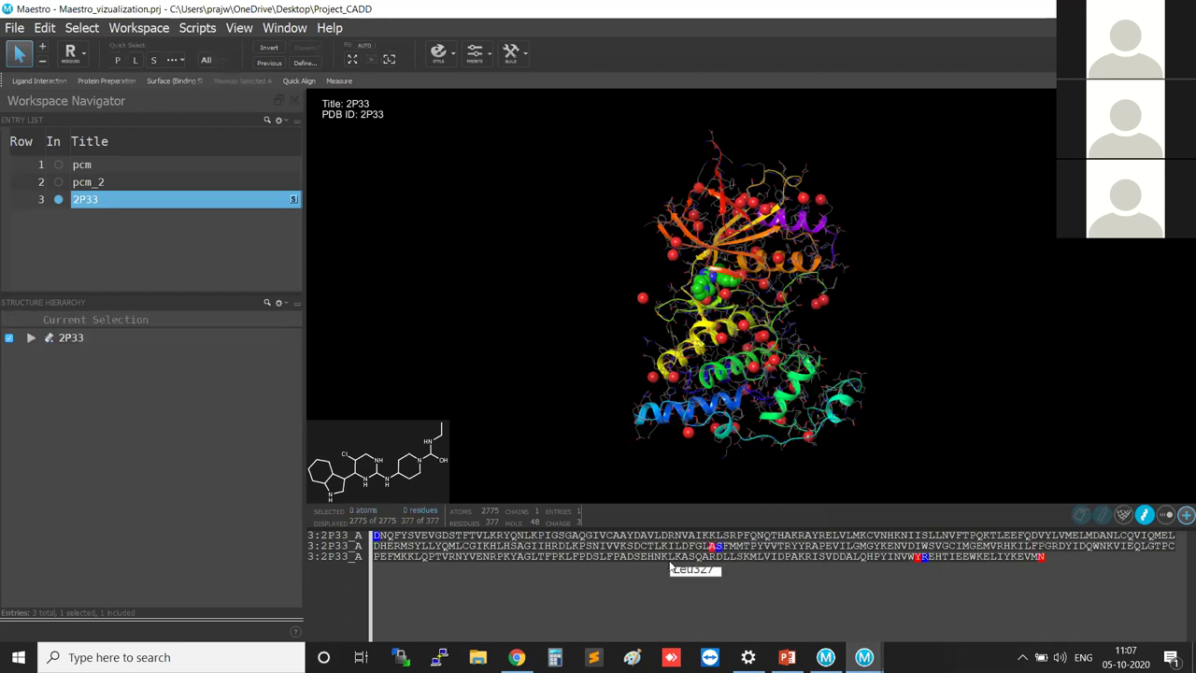
Step: Apply CPK representation to the alanine and serine at the chain break in the second sequence row
left_click(717, 548)
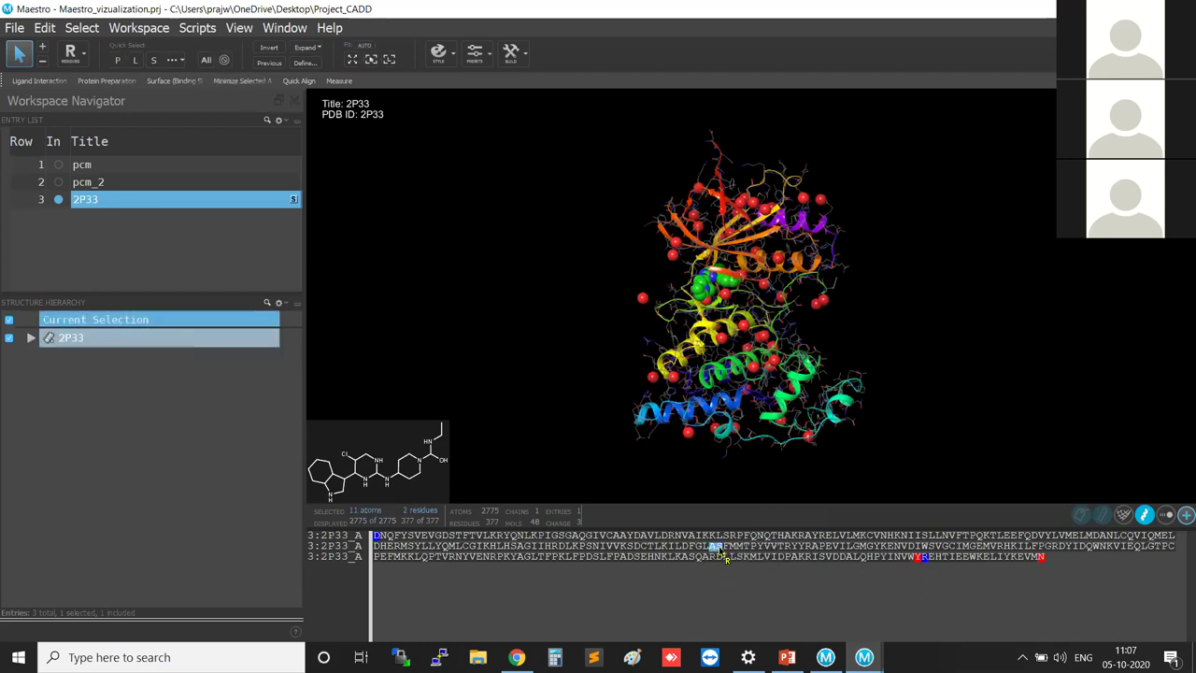
left_click(439, 53)
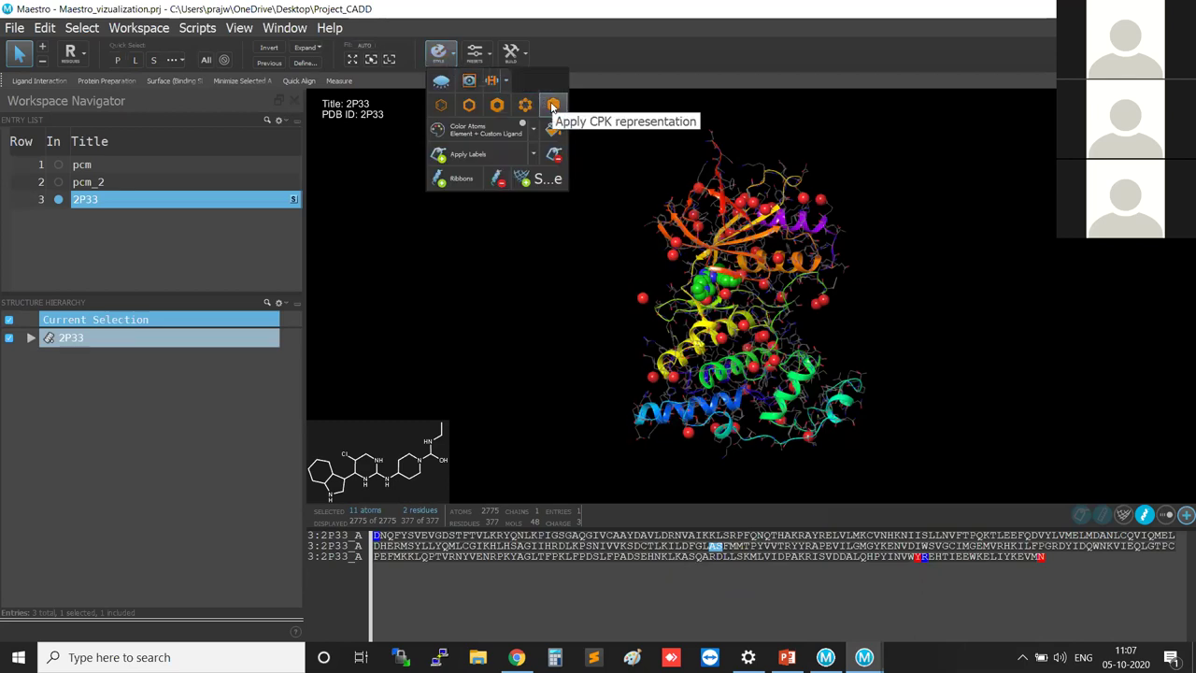
left_click(552, 107)
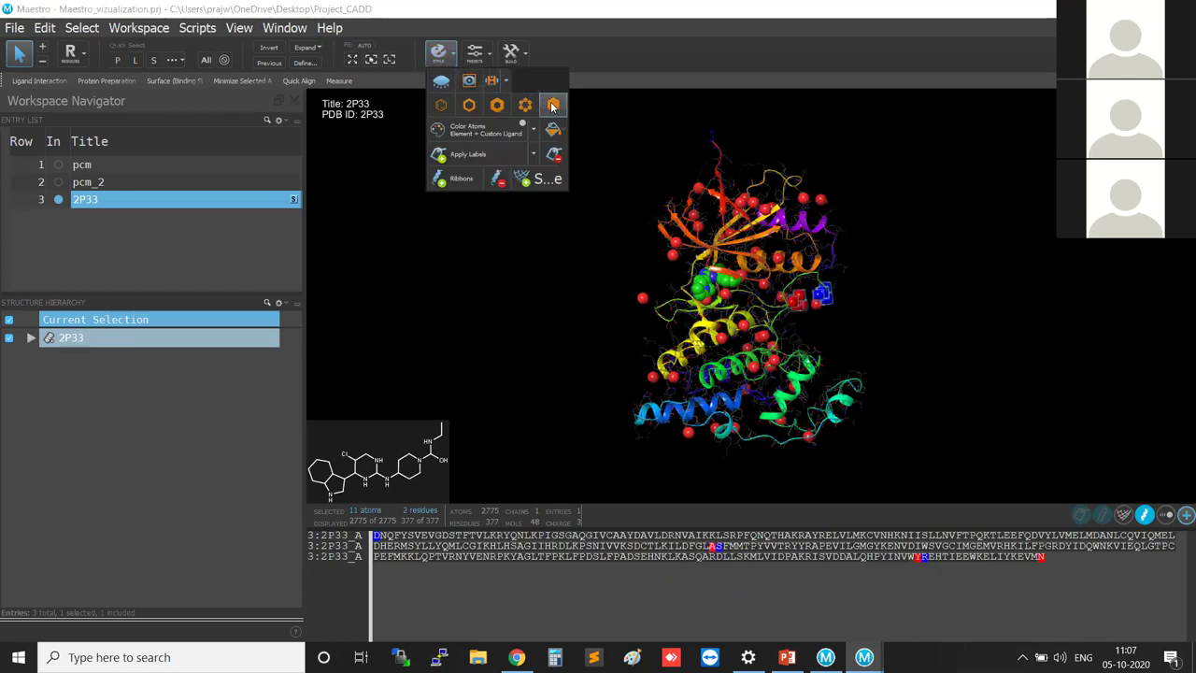
left_click(831, 317)
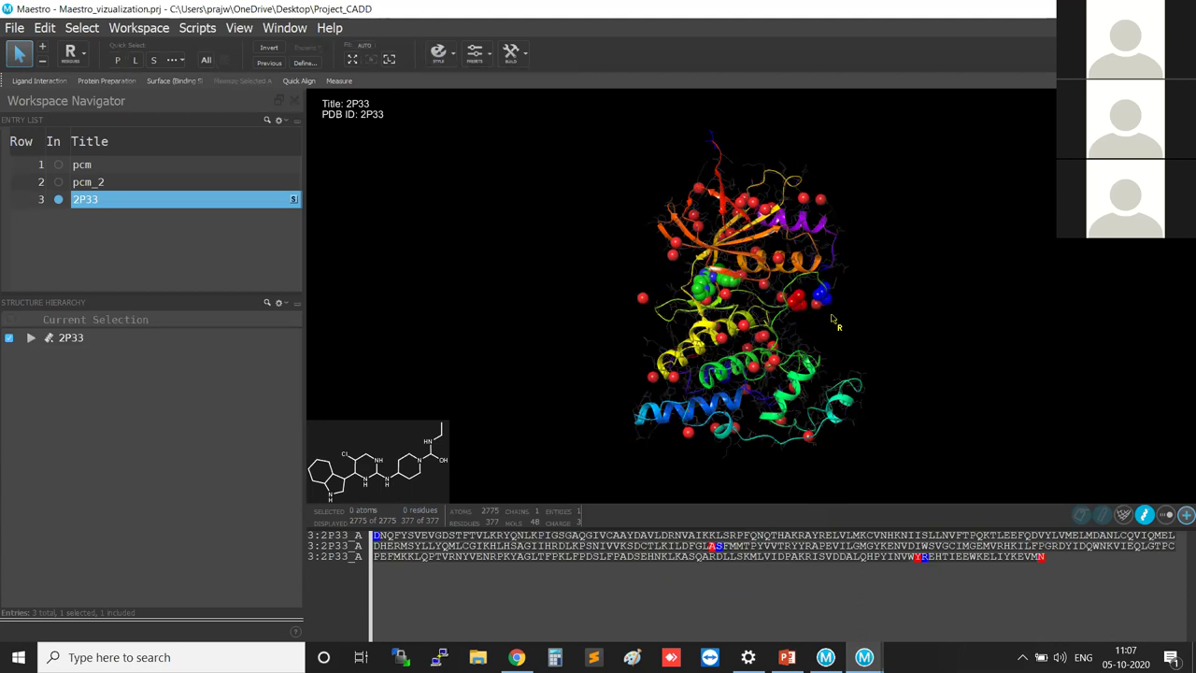
Step: Reselect the two CPK chain-break residues and zoom in on the gap between them
left_click(815, 308)
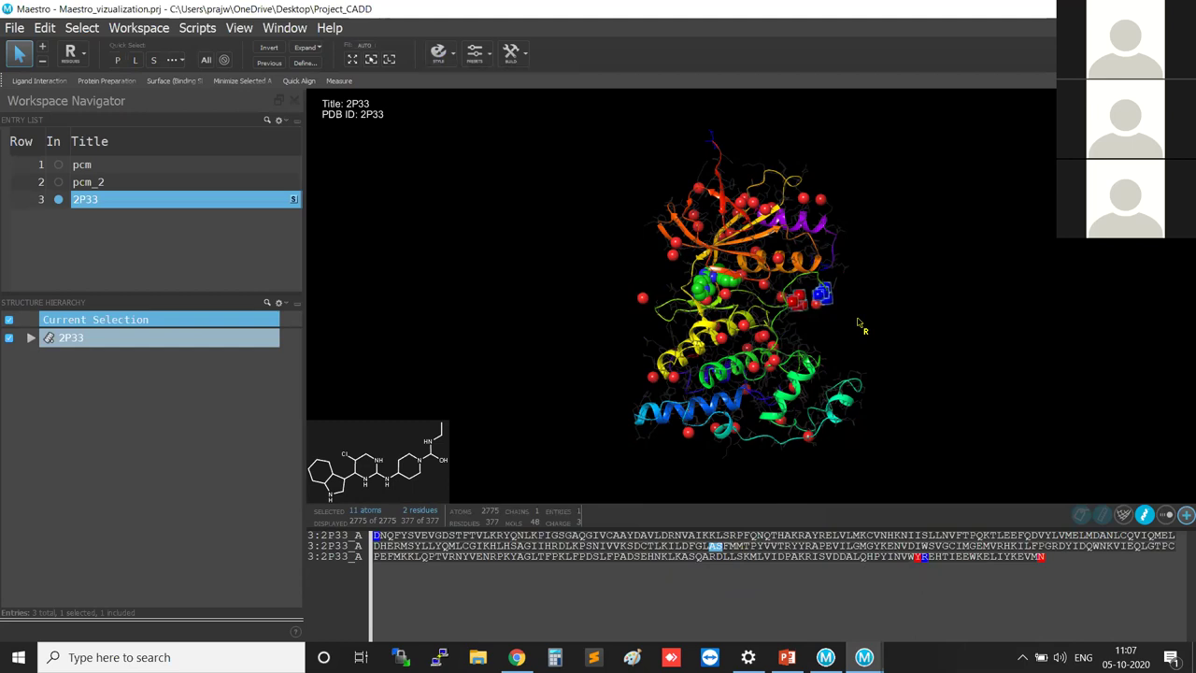
left_click(370, 59)
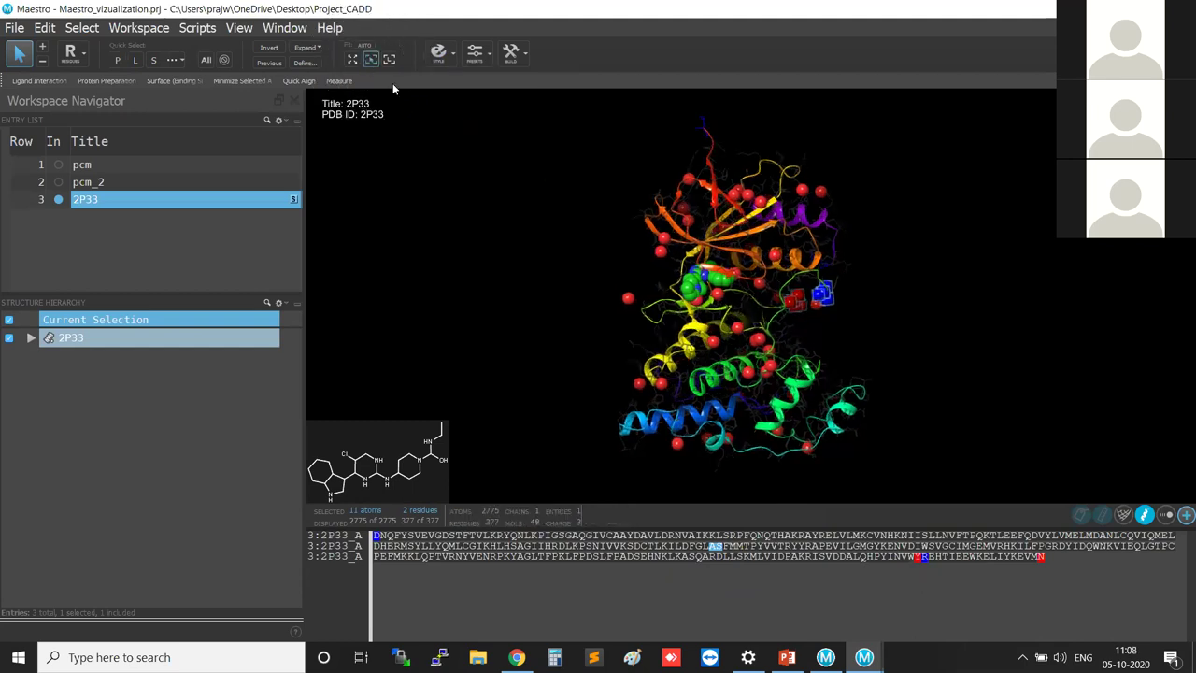
left_click(962, 408)
middle_click_drag(930, 394, 868, 327)
scroll(932, 357, "down", 2)
Step: Select Ser 217 and the red CPK residue across the break in the workspace, leaving water HOH 634 out of the selection
left_click(811, 243)
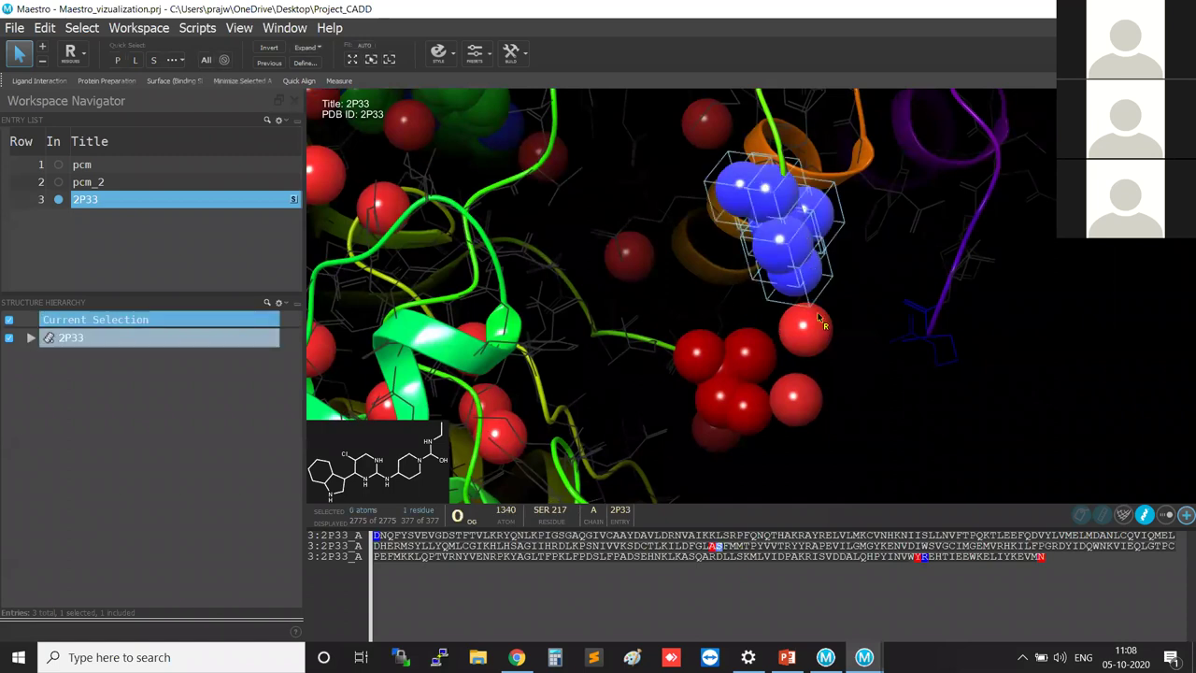
left_click(794, 400, "shift")
left_click(768, 344, "shift")
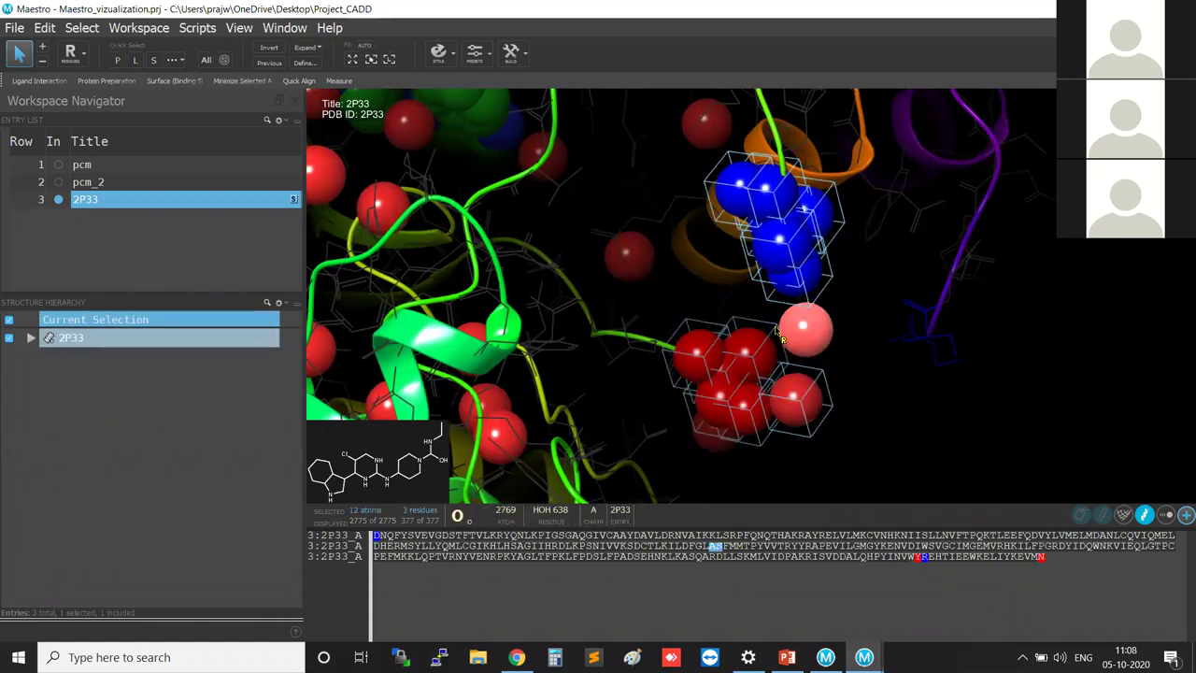
left_click(794, 403, "ctrl")
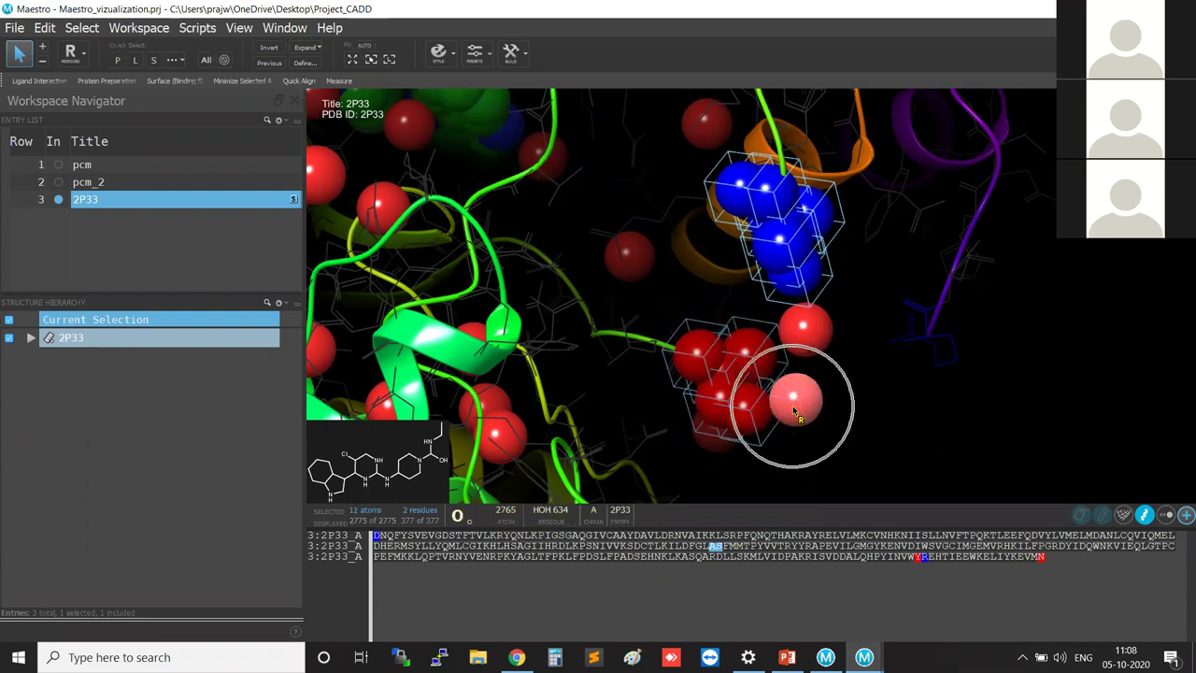
Step: Switch the two selected chain-break residues to wire representation and clear the selection
left_click(477, 56)
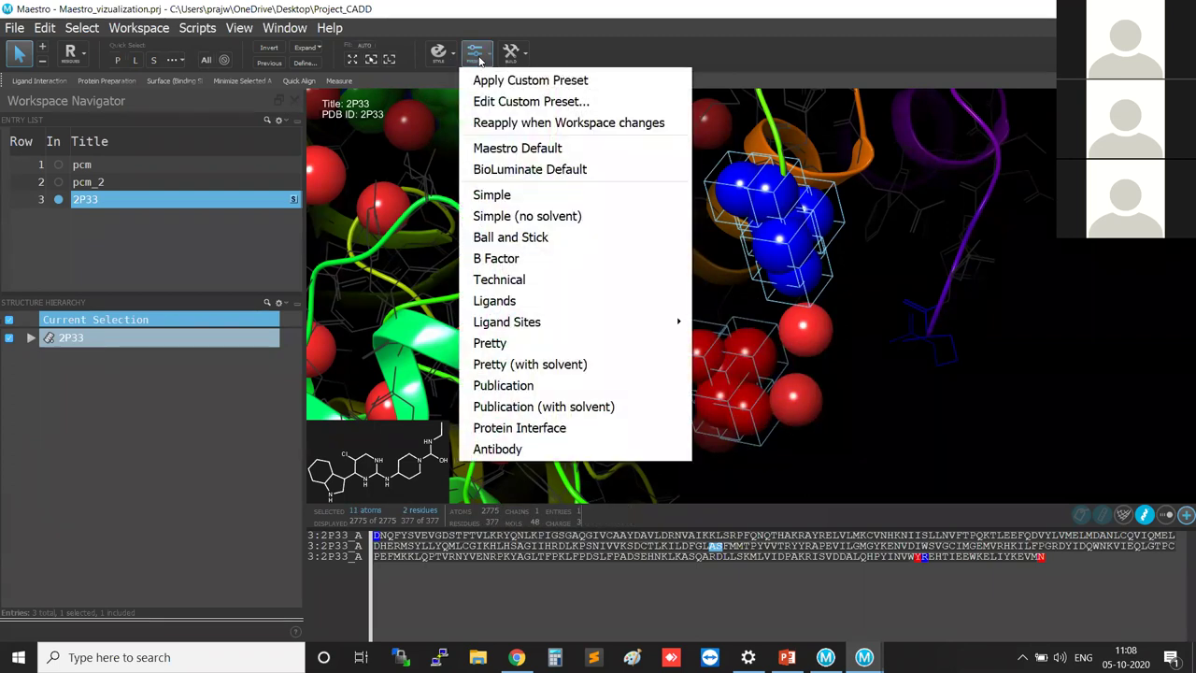
left_click(438, 52)
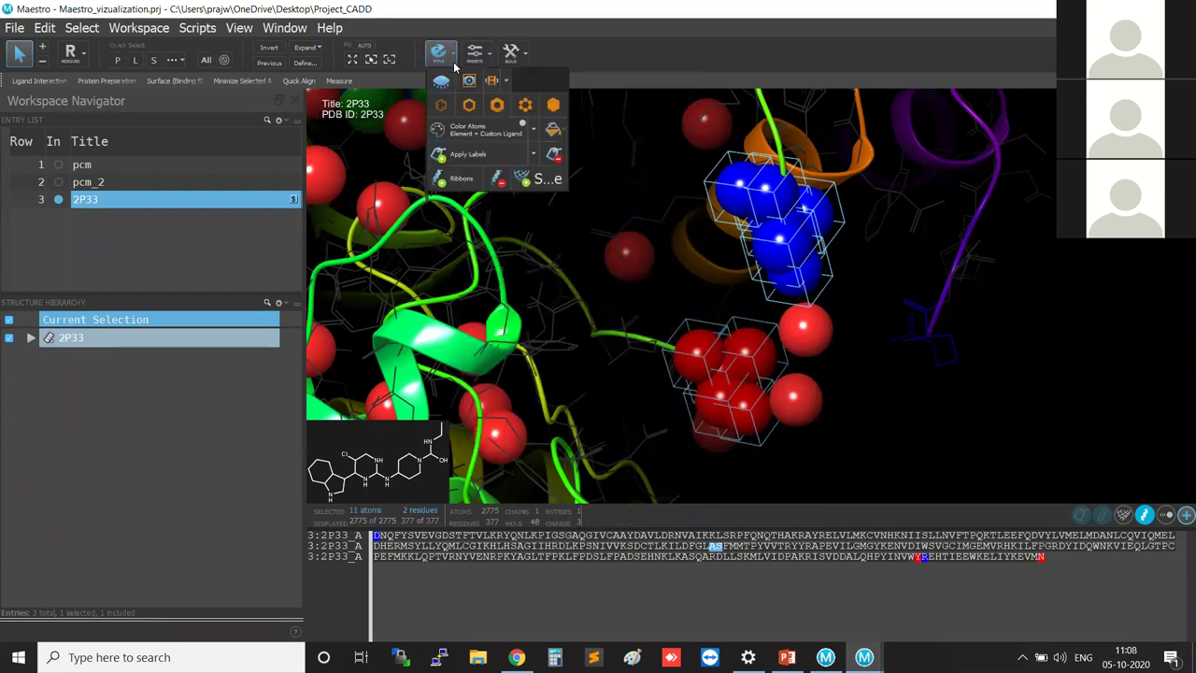
left_click(441, 110)
left_click(864, 383)
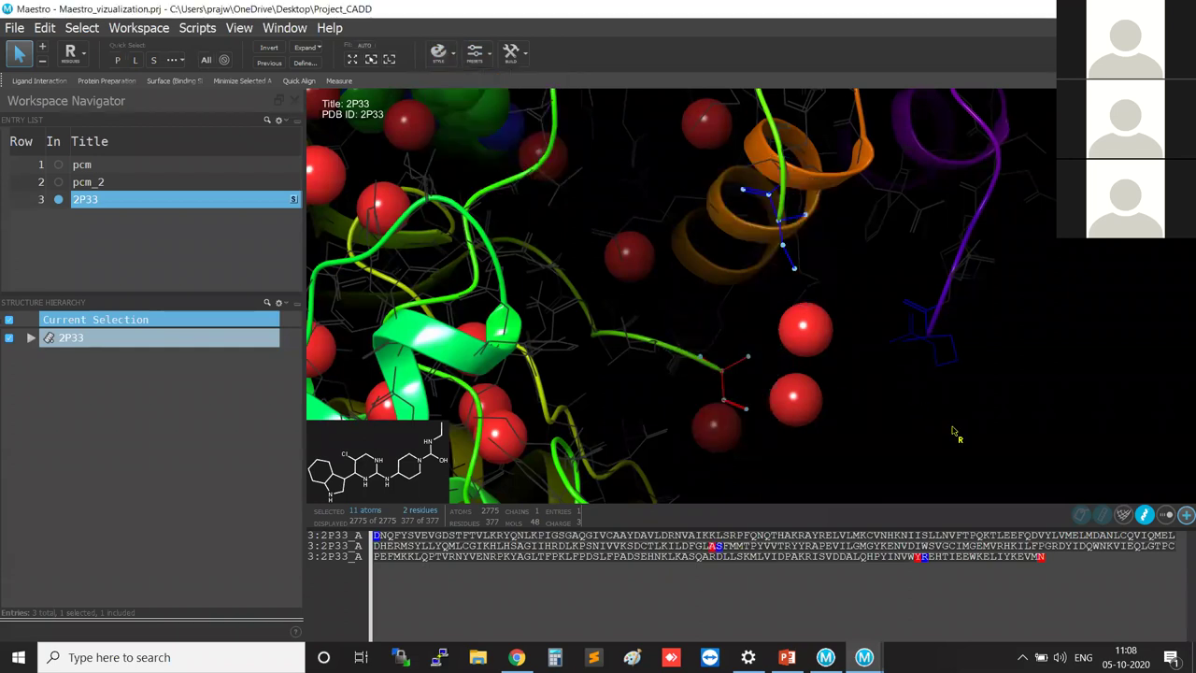
middle_click_drag(914, 429, 817, 427)
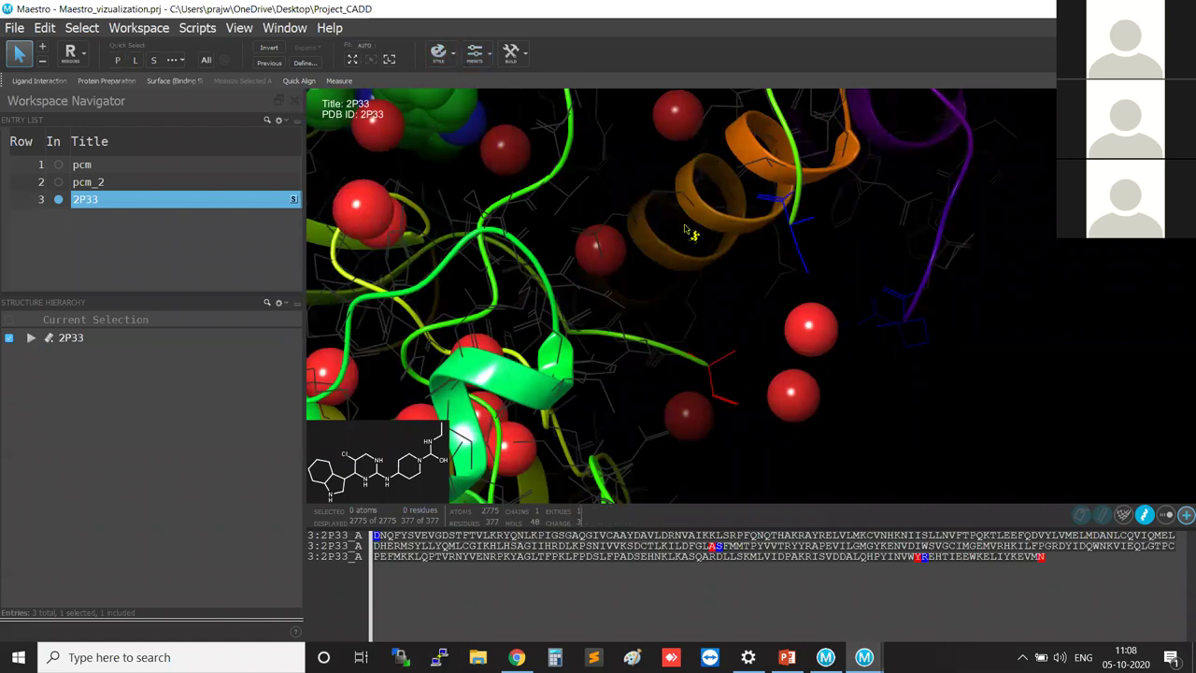
Step: Select every atom of 2P33 and undisplay them all, keeping only the ribbons in the workspace
key("ctrl+a")
left_click(453, 58)
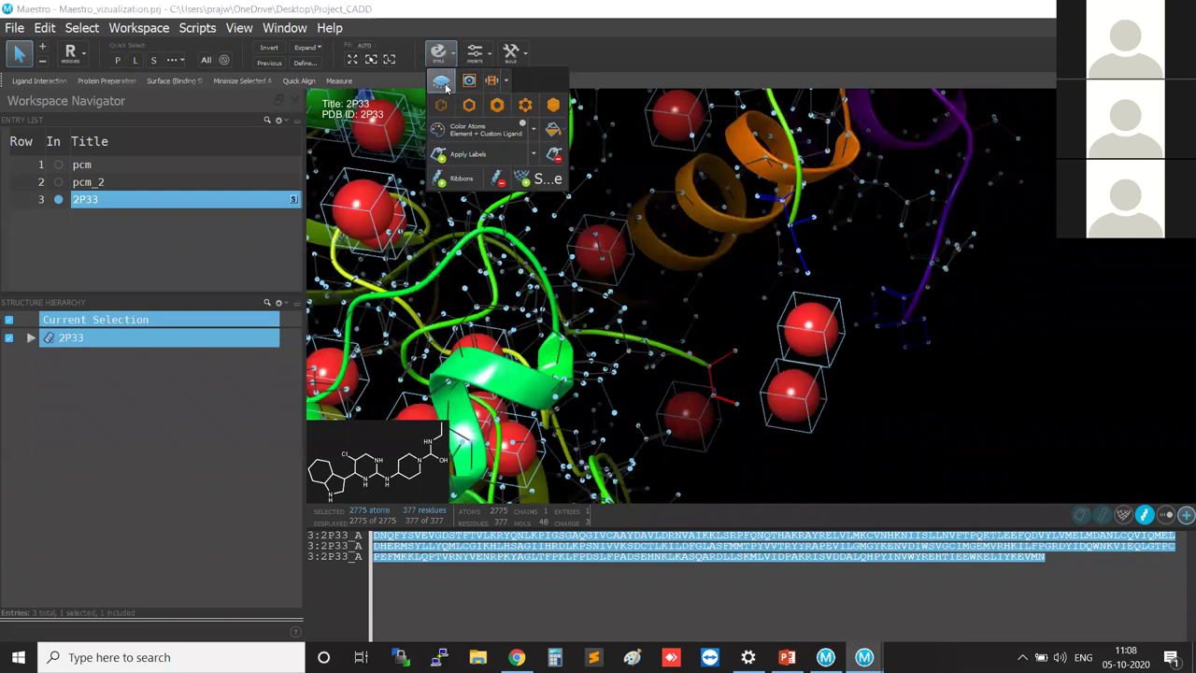
left_click(442, 84)
middle_click_drag(1012, 411, 557, 233)
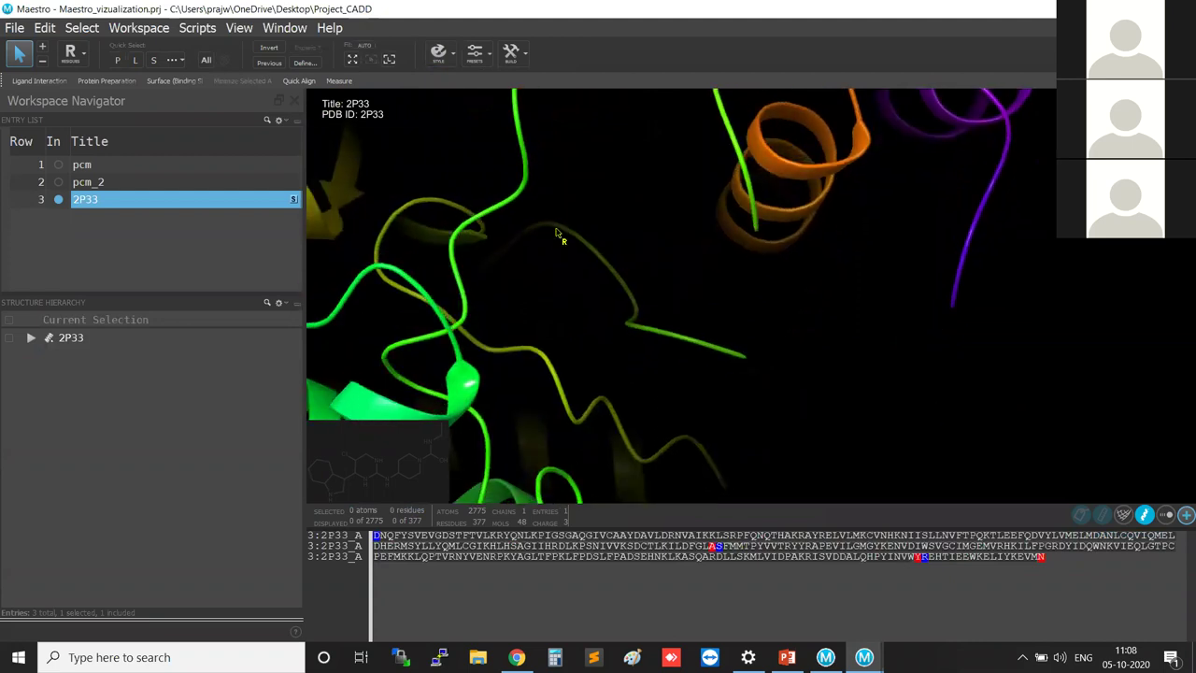
Step: Toggle the display of all 2P33 atoms on and off repeatedly to compare the structure with and without them
key("ctrl+a")
left_click(437, 51)
left_click(442, 82)
left_click(442, 82)
left_click(442, 82)
left_click(442, 83)
left_click(442, 82)
left_click(442, 83)
left_click(942, 418)
middle_click_drag(879, 382, 831, 367)
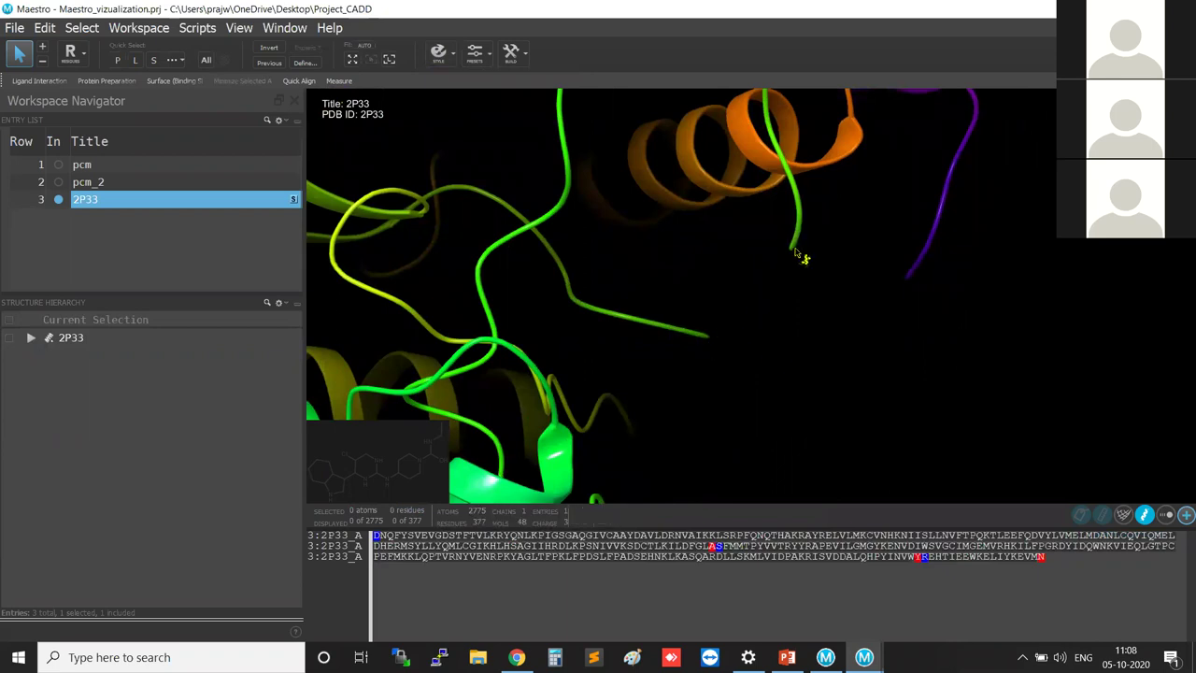
Step: Locate the alanine–serine and tyrosine–arginine chain-break pairs in the structure by selecting each pair in the sequence
left_click(717, 547)
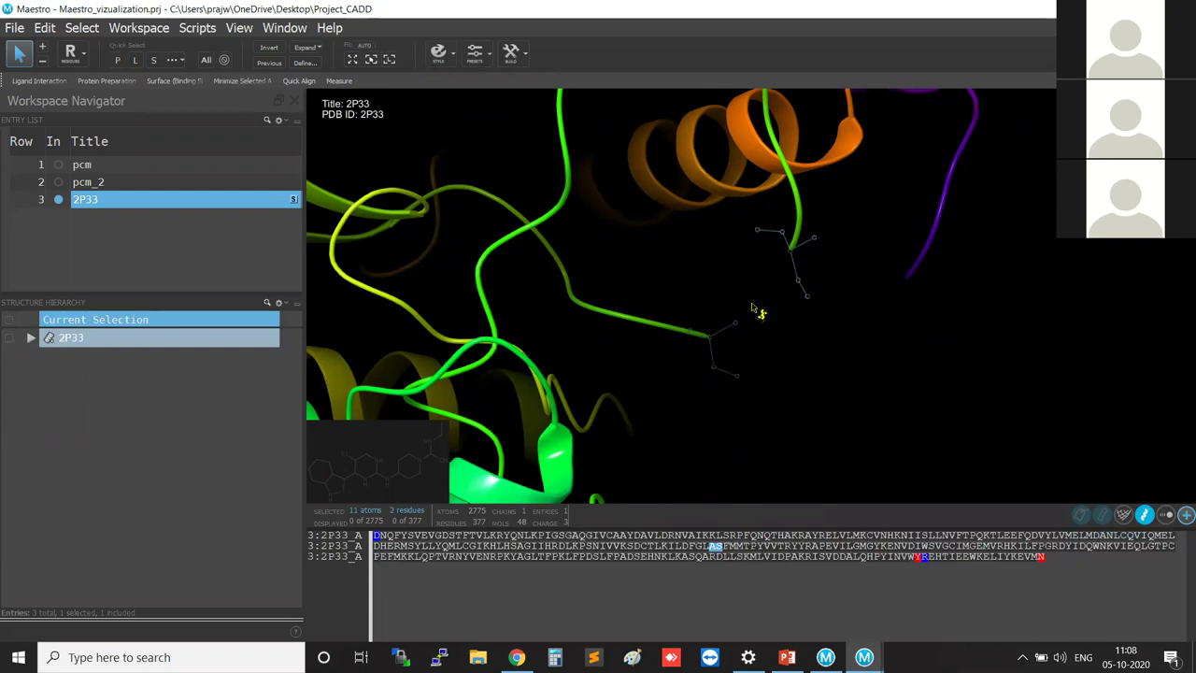
left_click(867, 474)
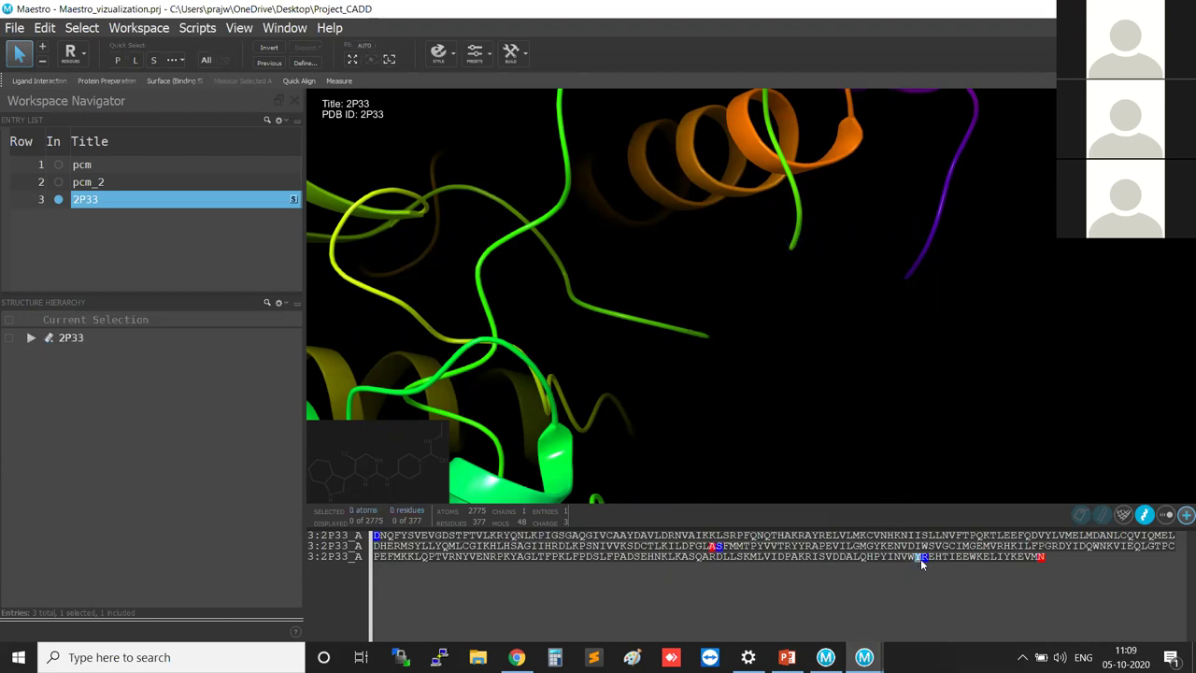
left_click(922, 561)
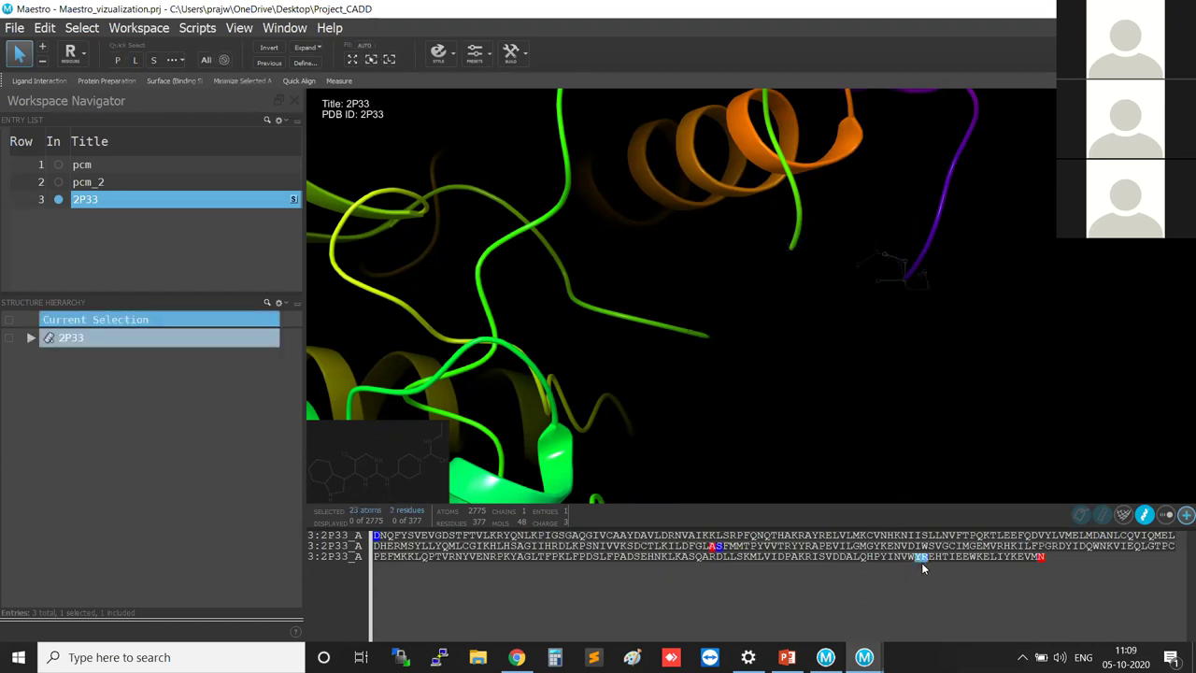
left_click(922, 564)
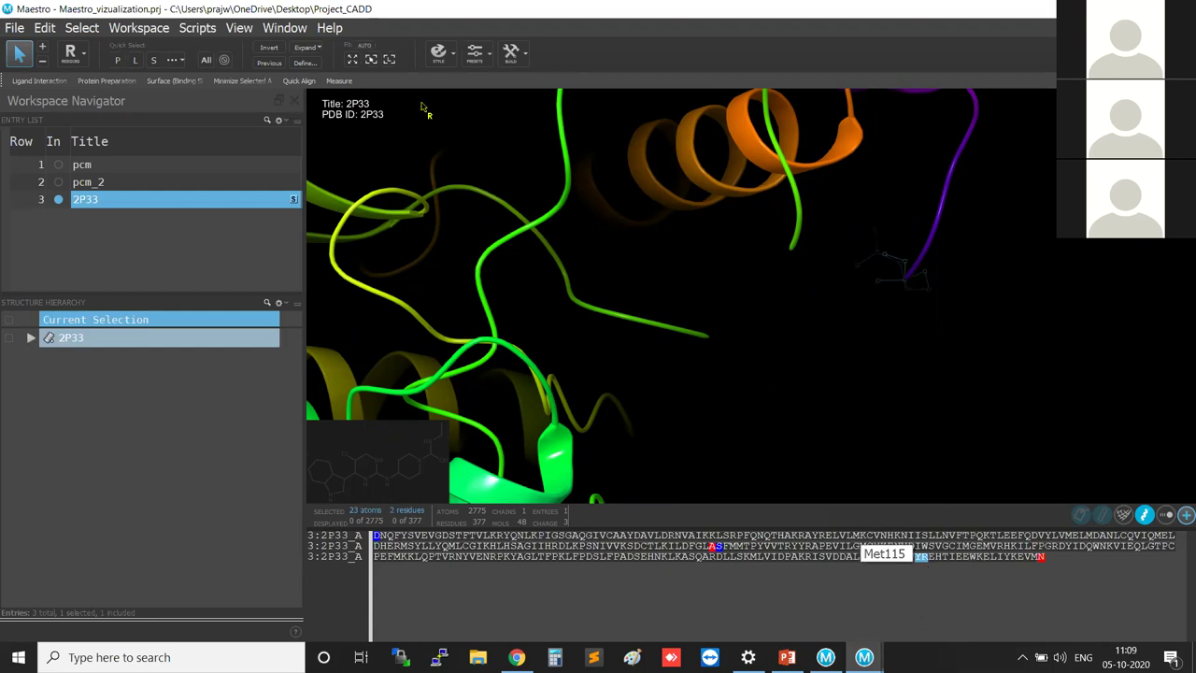
middle_click_drag(878, 280, 809, 184)
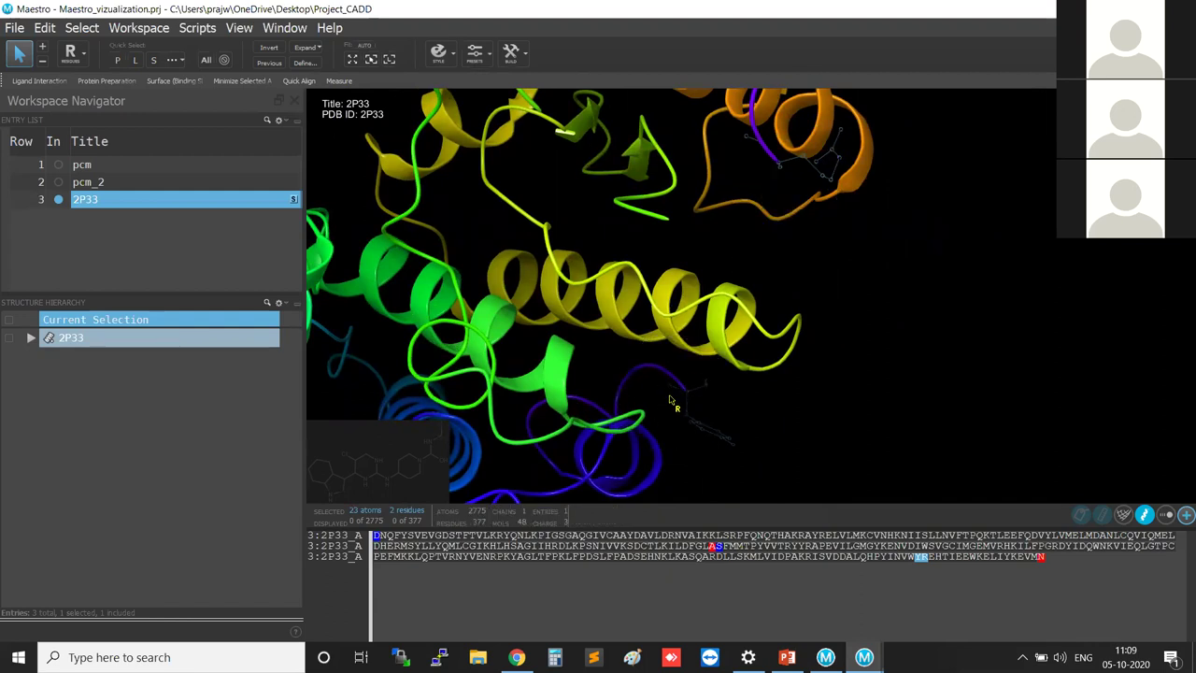
left_click(799, 446)
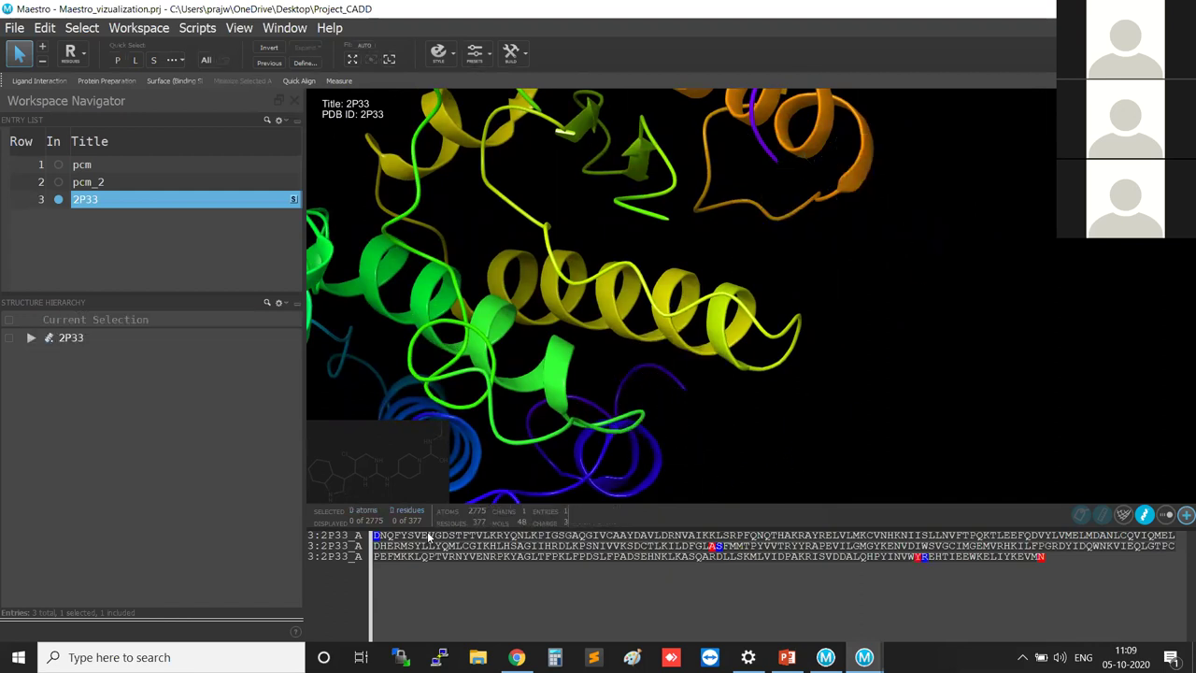
Step: Show the secondary structure assignment (SSA) above the 2P33 sequence and enlarge the sequence viewer
right_click(347, 558)
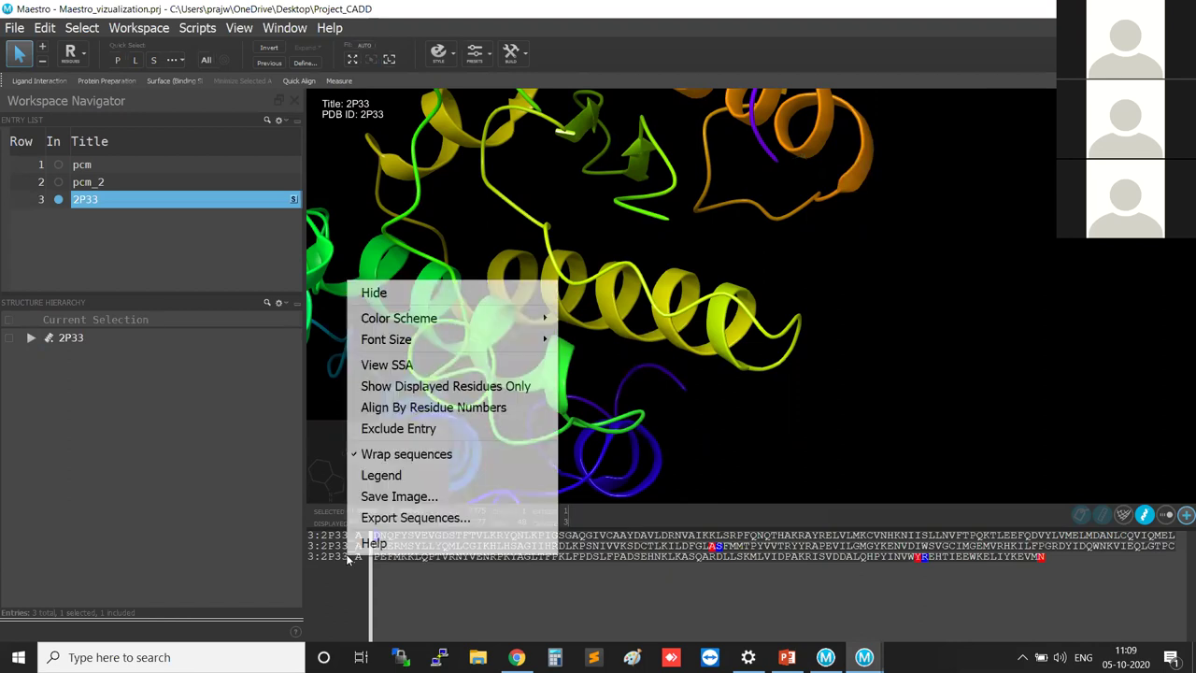
left_click(426, 368)
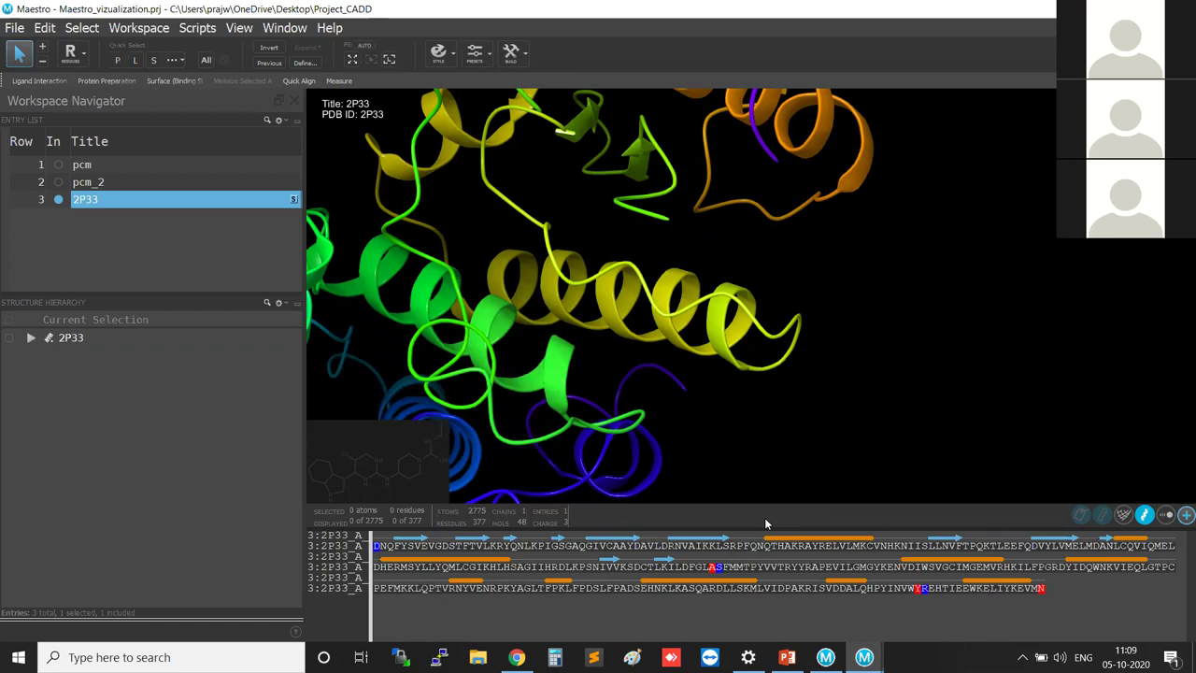
left_click_drag(762, 528, 766, 432)
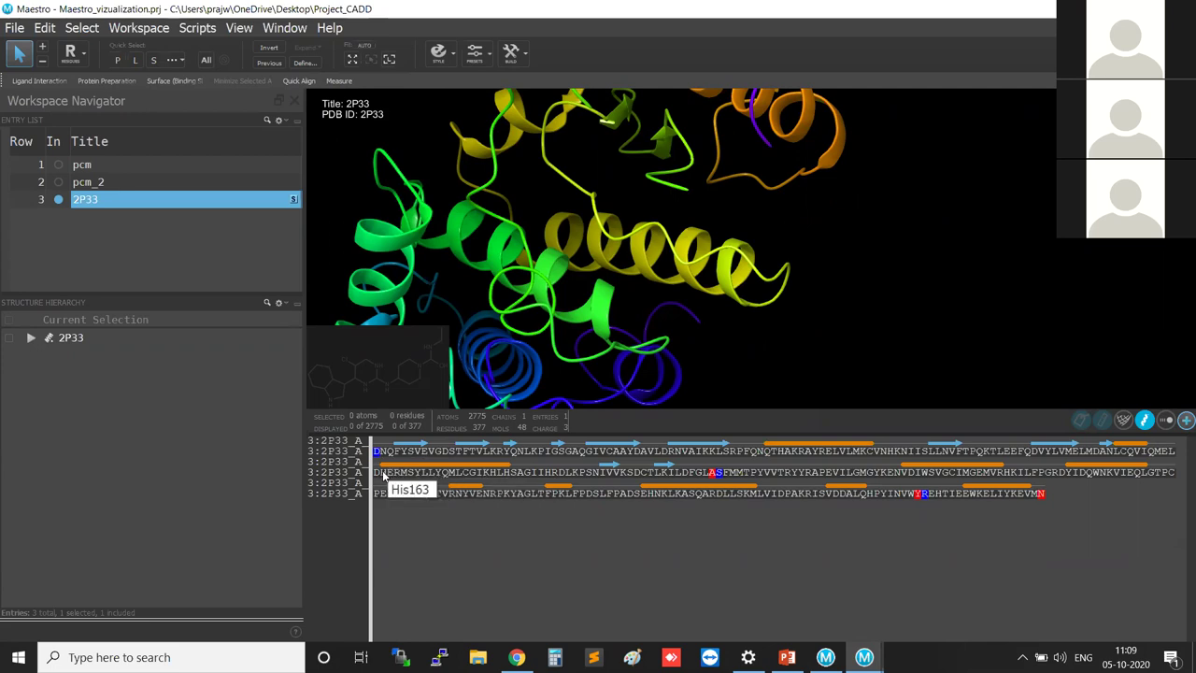
Step: Select the helix residues His163 to His181 in the second sequence row and color their ribbon green with the Single Color scheme
left_click_drag(383, 477, 506, 479)
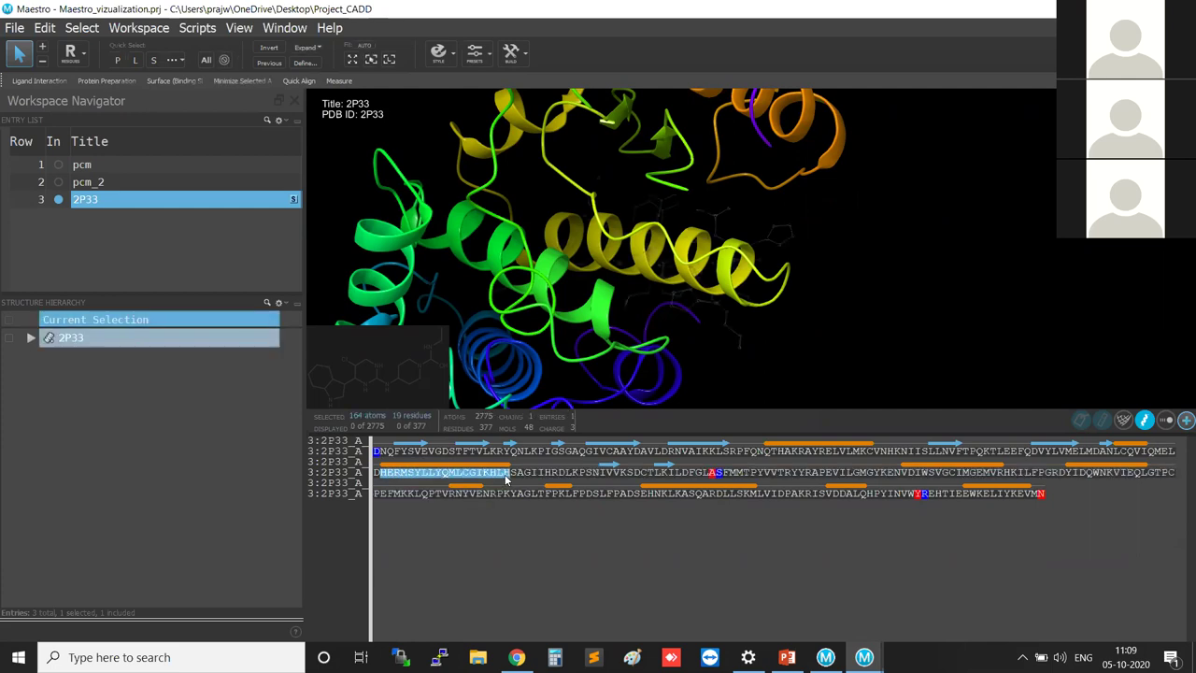
key("ctrl")
key("ctrl")
key("ctrl")
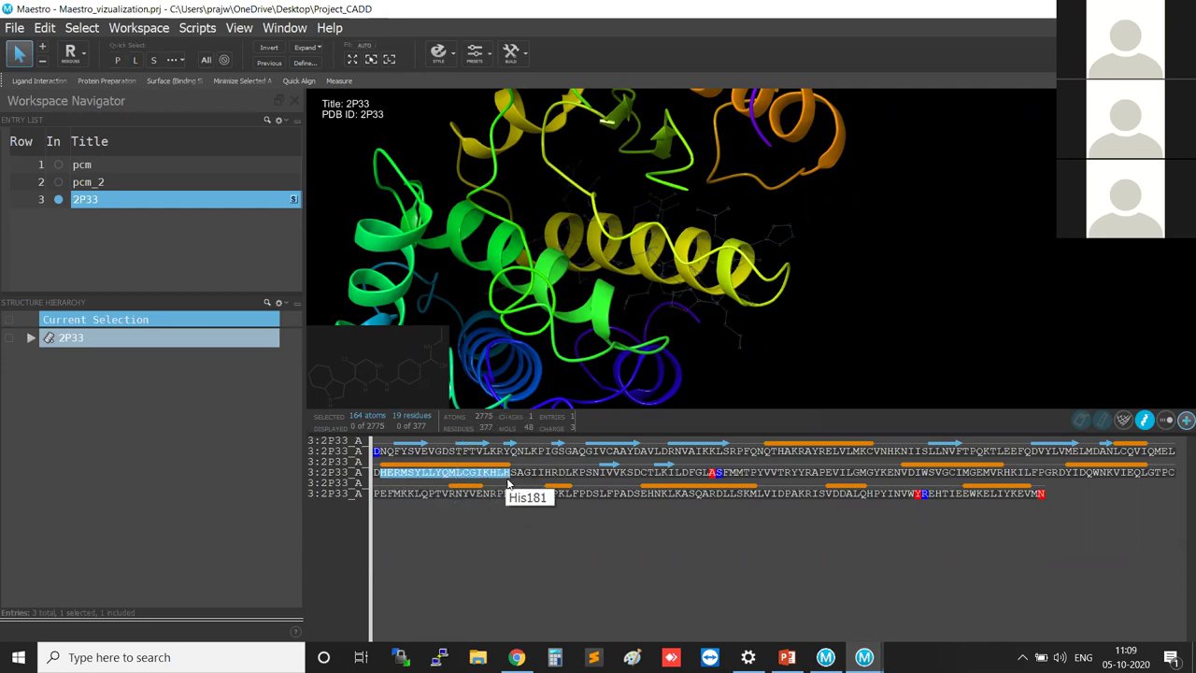
middle_click_drag(837, 271, 1044, 266)
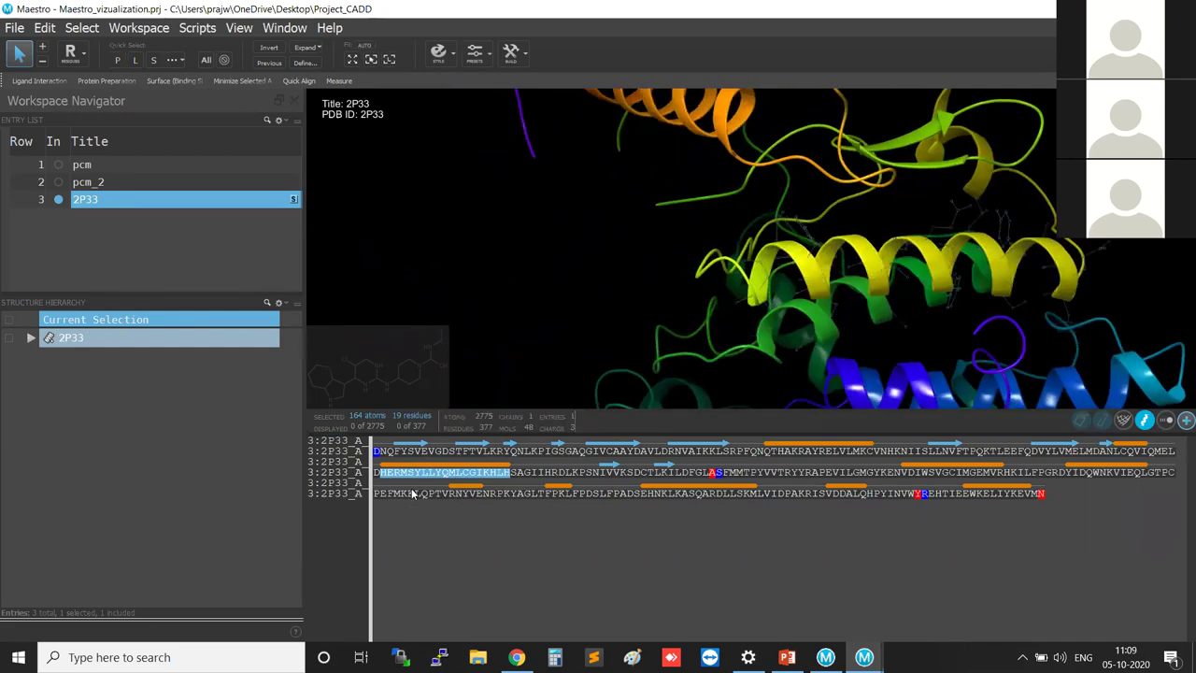
left_click(445, 63)
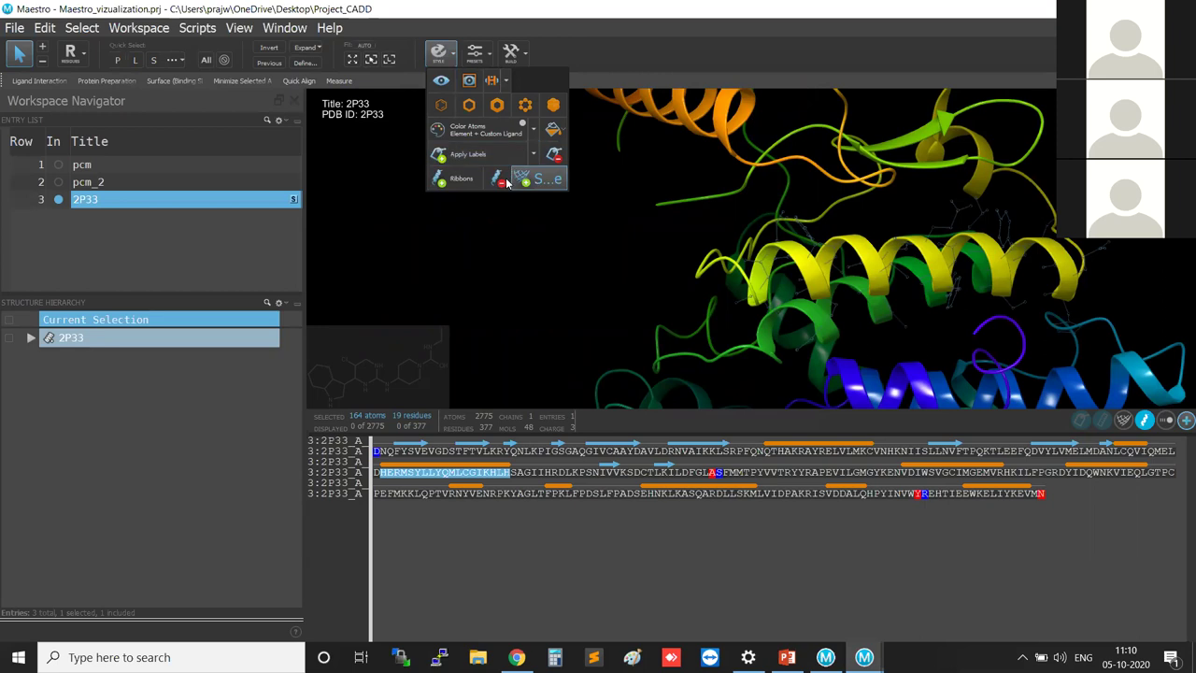
left_click(471, 184)
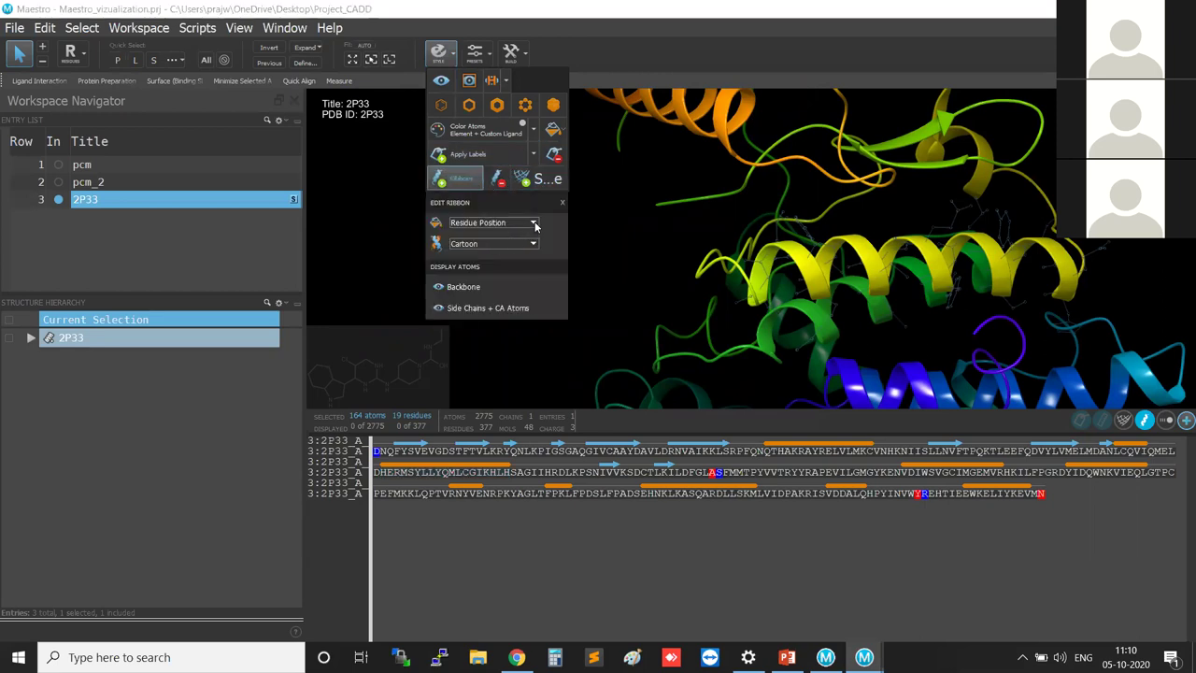
left_click(534, 223)
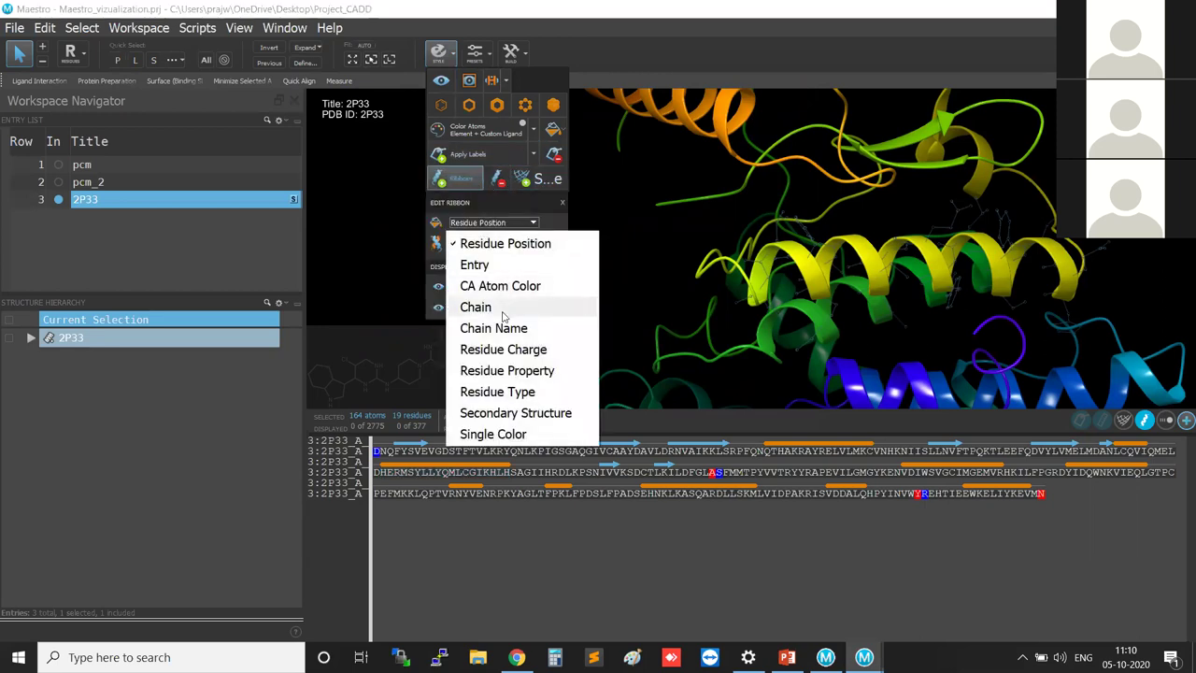
left_click(494, 434)
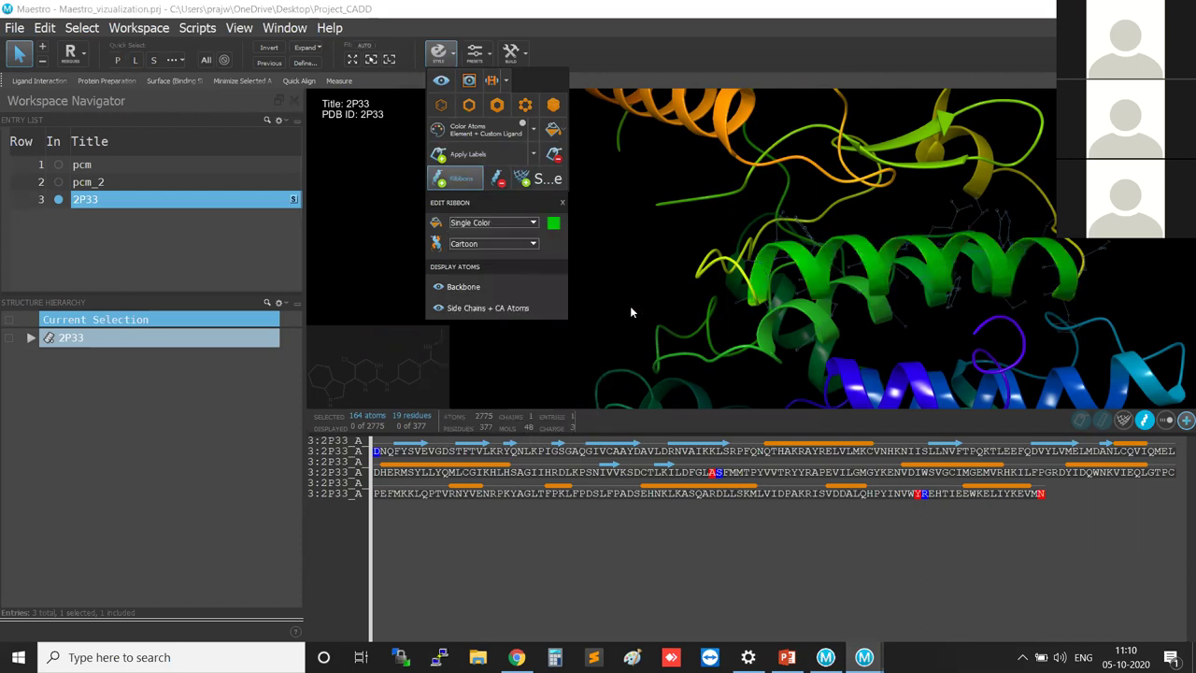
left_click(614, 283)
middle_click_drag(869, 271, 1025, 318)
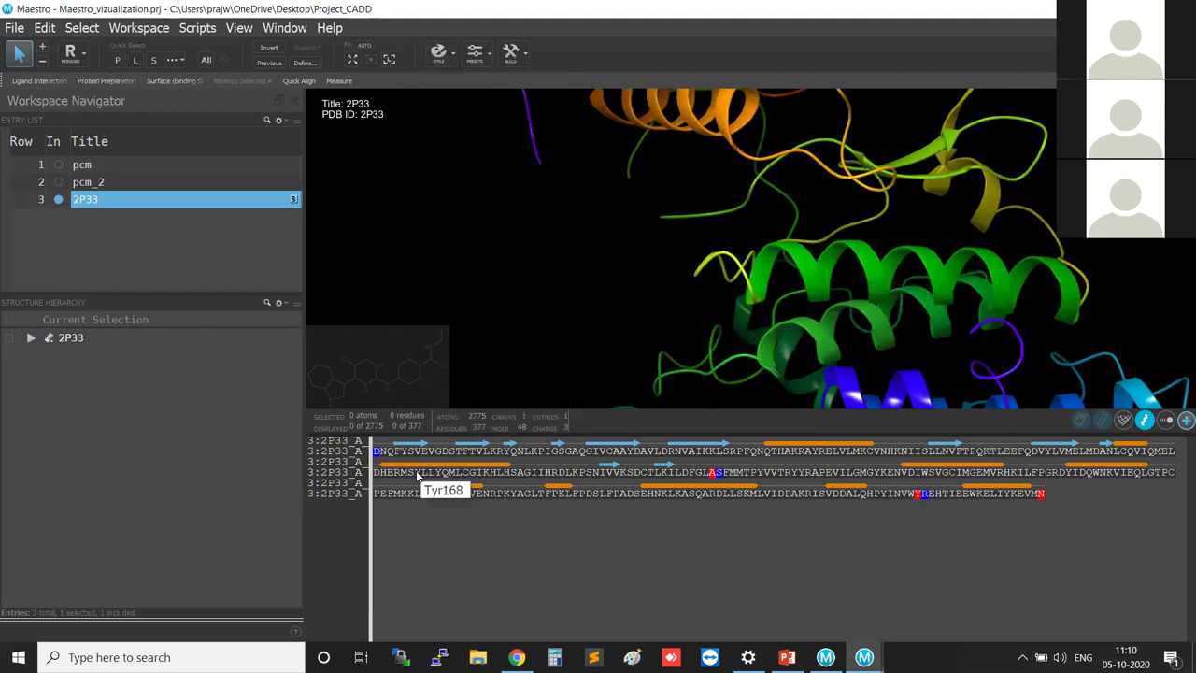
Step: Reselect the His163 to His181 helix in the sequence and change its single ribbon color to red
left_click_drag(382, 473, 510, 476)
left_click(439, 51)
left_click(461, 178)
left_click(535, 223)
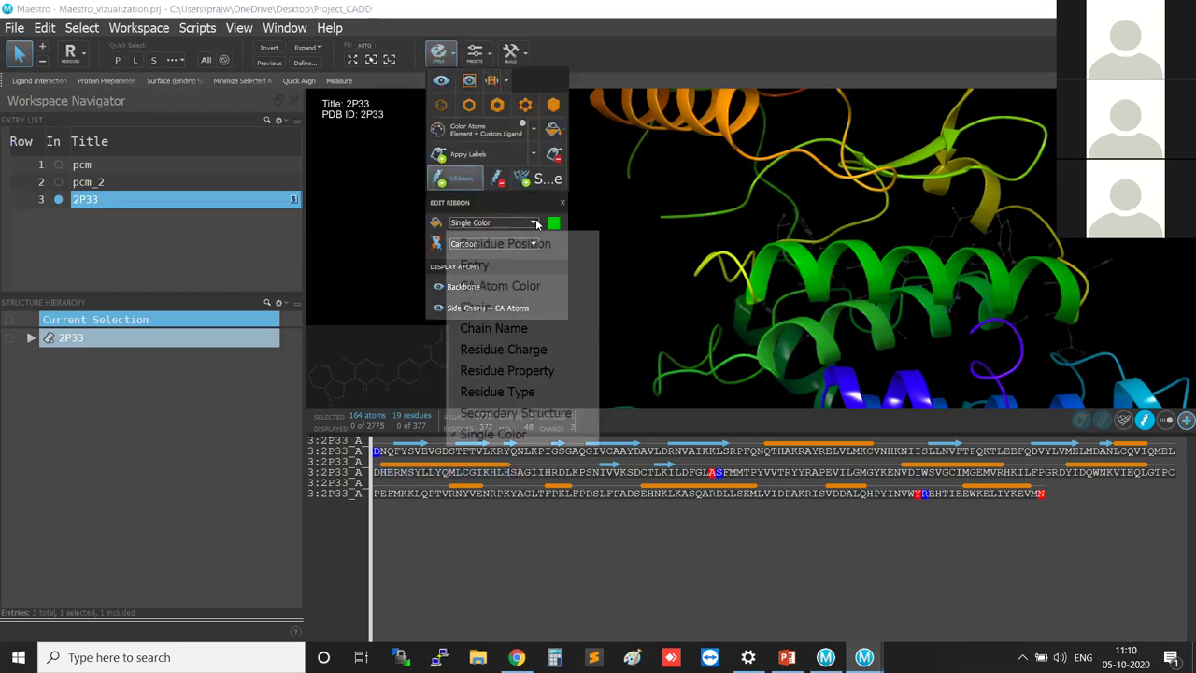
left_click(554, 222)
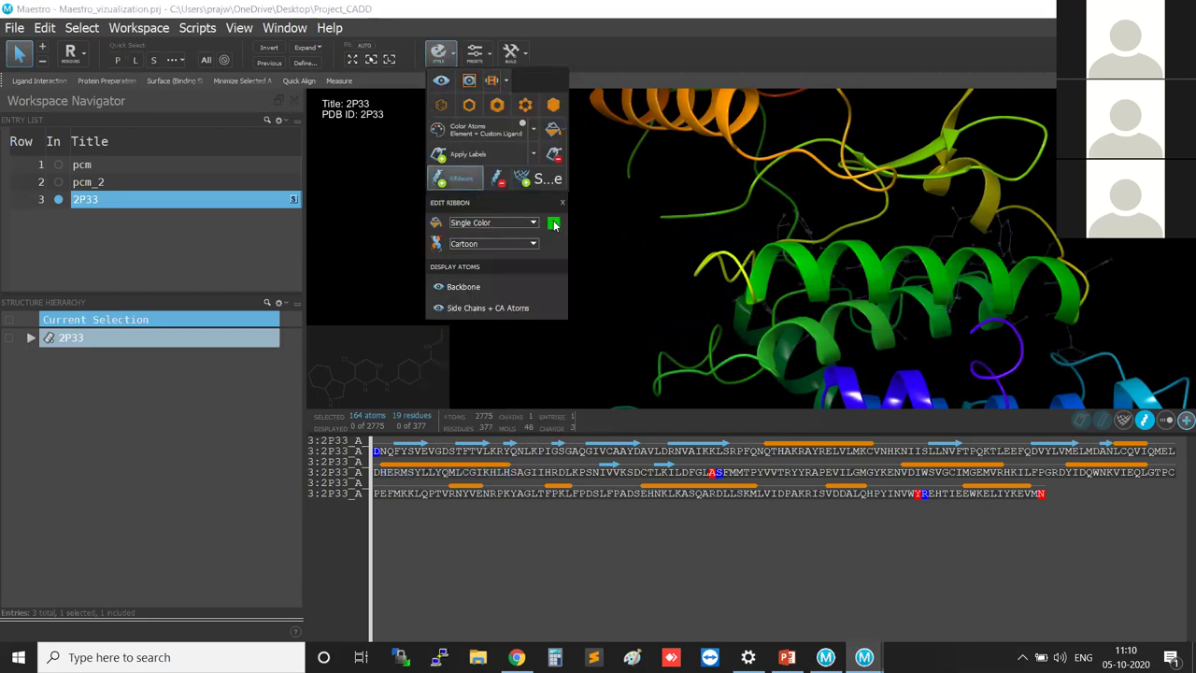
left_click(554, 224)
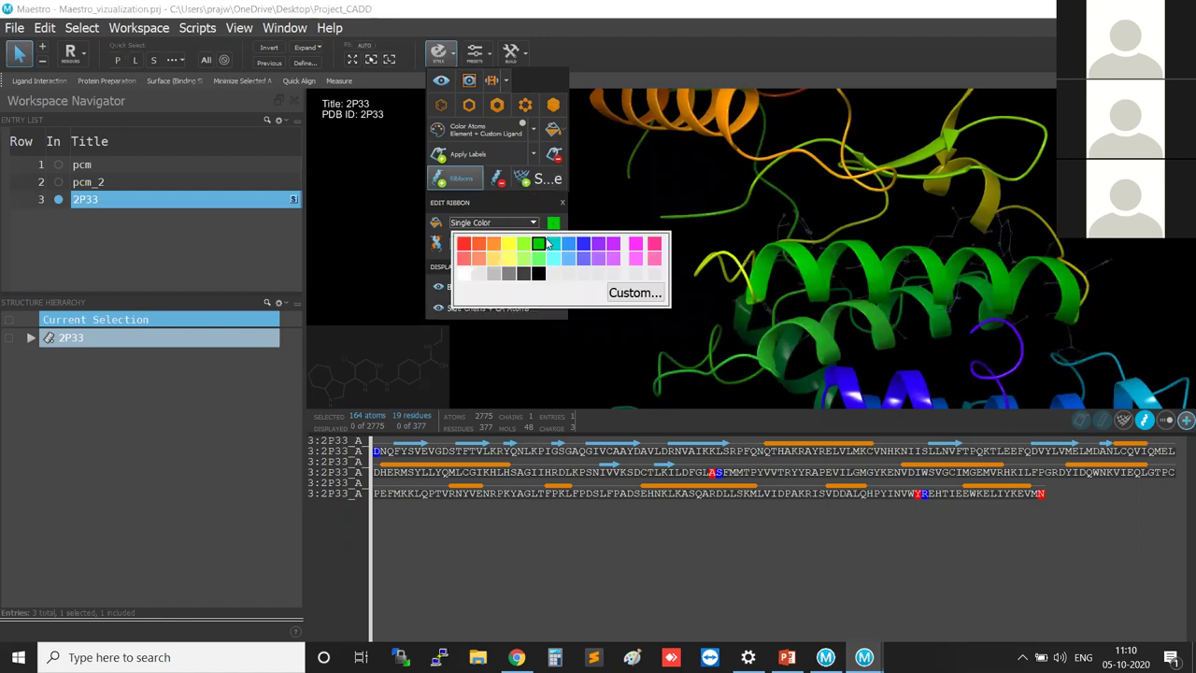
left_click(463, 244)
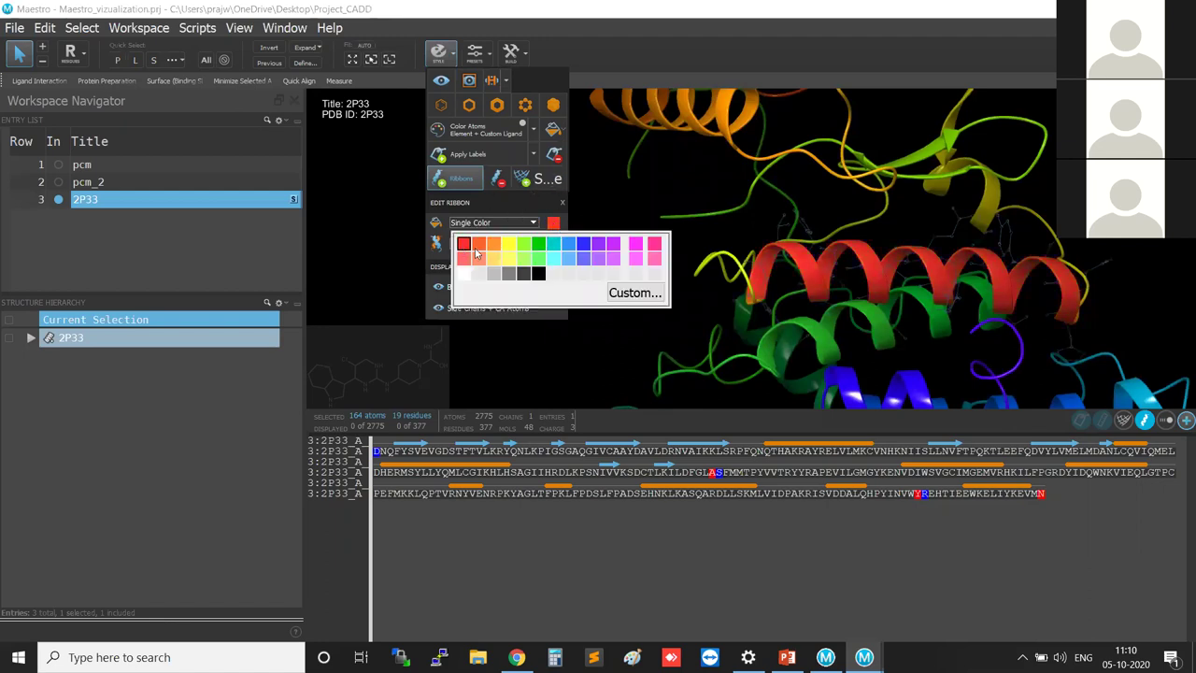
left_click(1136, 282)
left_click(1118, 298)
Step: Examine the red helix within the whole protein and reduce the sequence viewer's height to enlarge the workspace
middle_click_drag(1086, 320, 922, 338)
middle_click_drag(1005, 239, 972, 269)
middle_click_drag(514, 280, 621, 271)
scroll(432, 270, "down", 2)
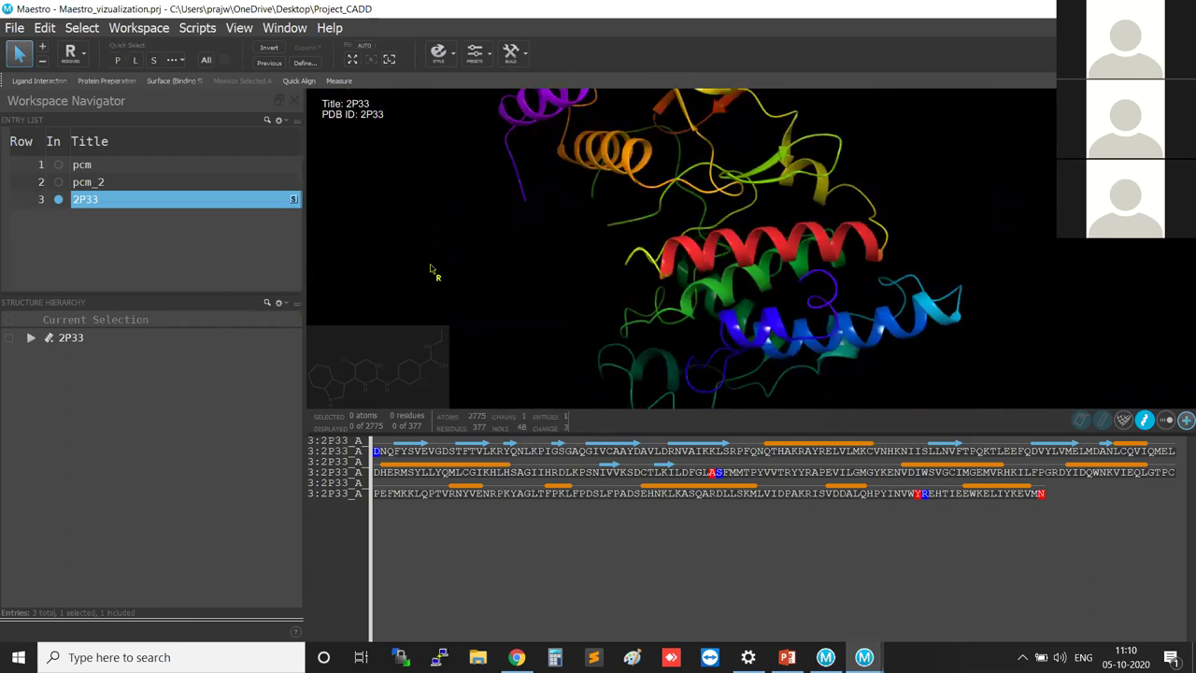
right_click_drag(1009, 222, 995, 304)
scroll(993, 296, "down", 2)
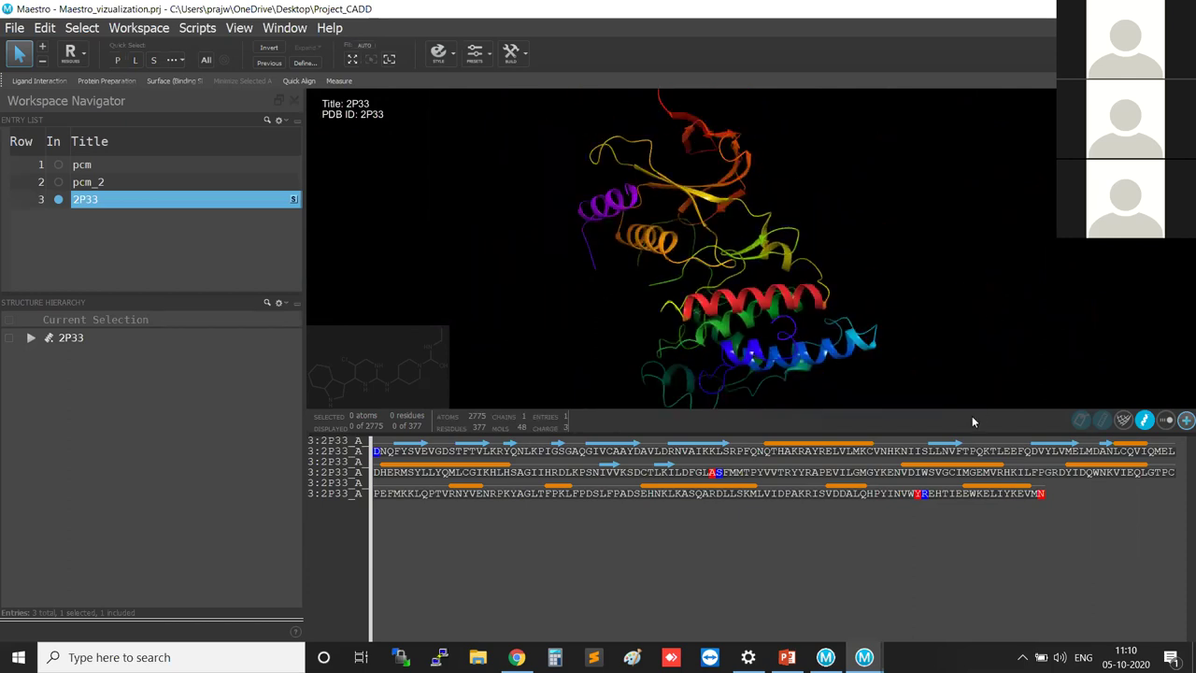
left_click_drag(970, 432, 958, 519)
middle_click_drag(943, 270, 786, 273)
right_click_drag(919, 344, 938, 265)
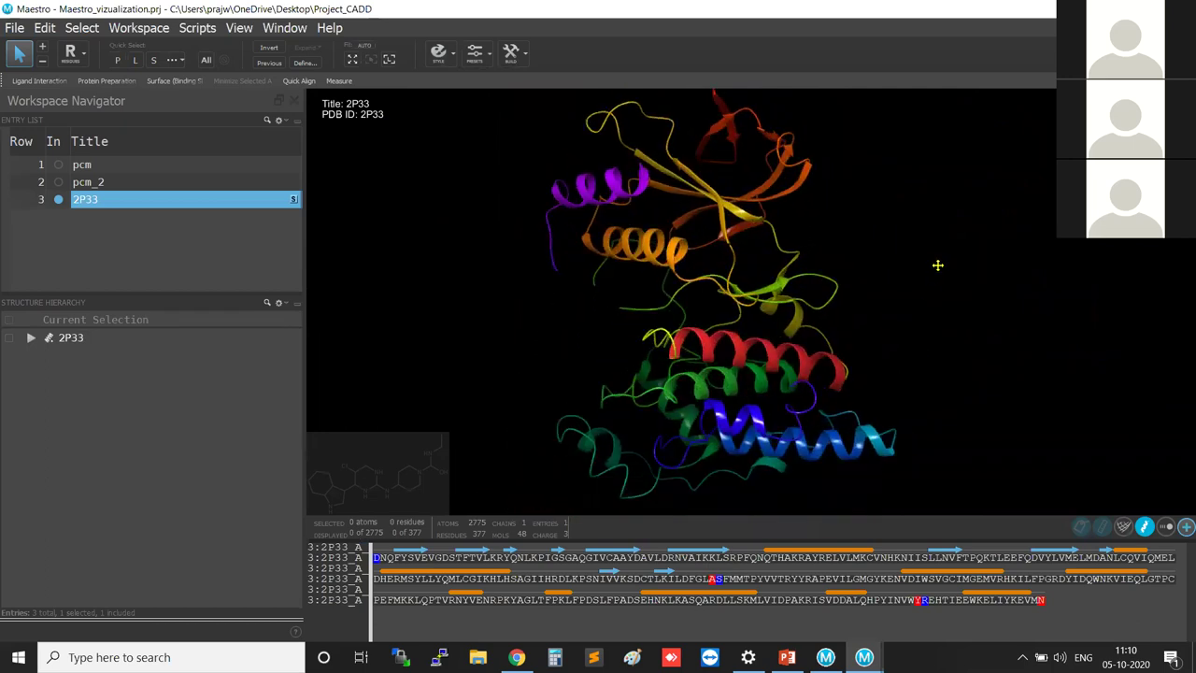
Step: Apply the Maestro Default preset to 2P33 and inspect the structure from other angles
left_click(480, 57)
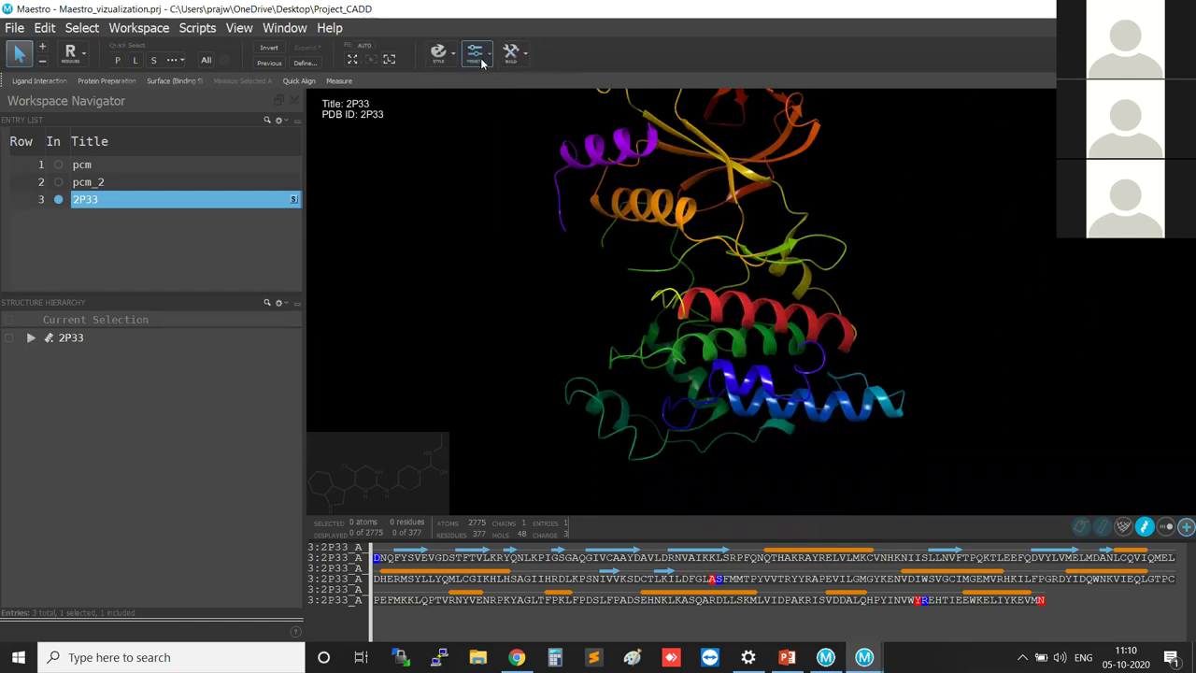
left_click(481, 58)
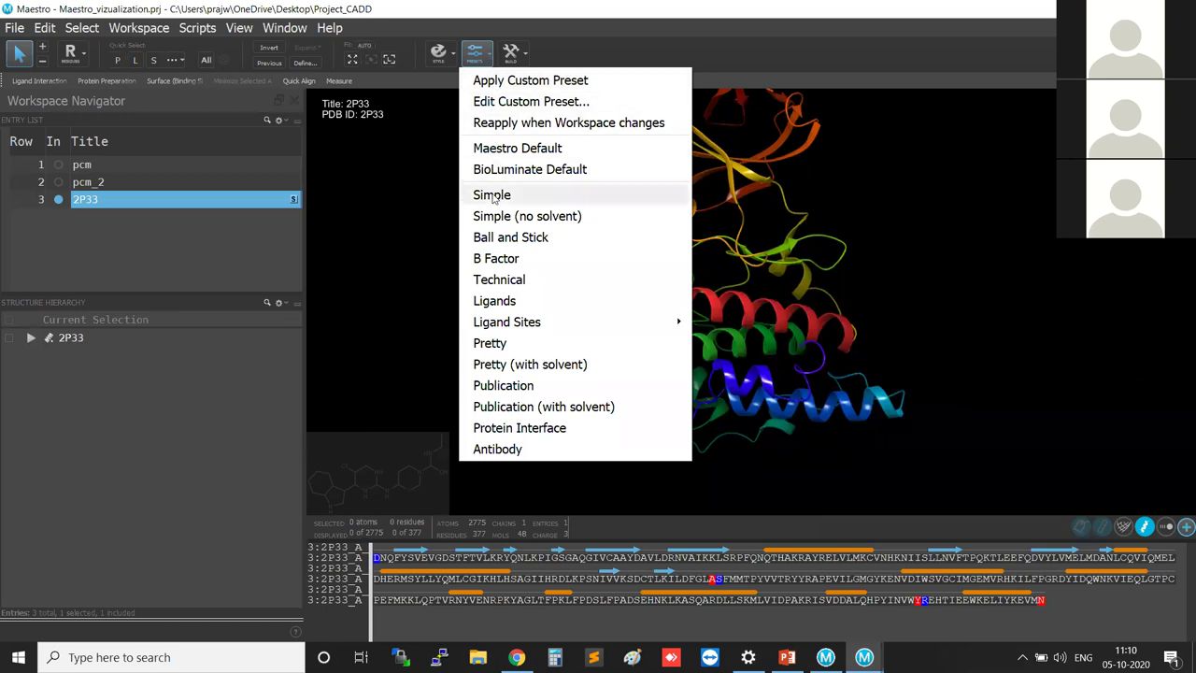
left_click(524, 150)
middle_click_drag(529, 155, 870, 326)
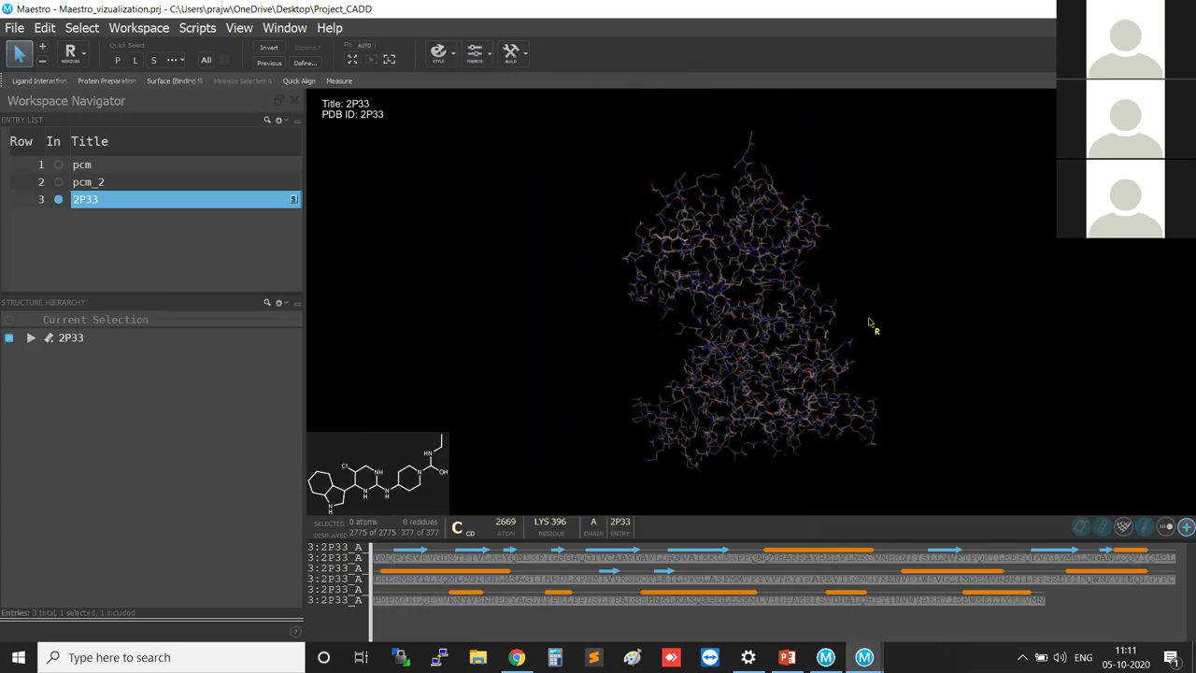
middle_click_drag(797, 321, 537, 331)
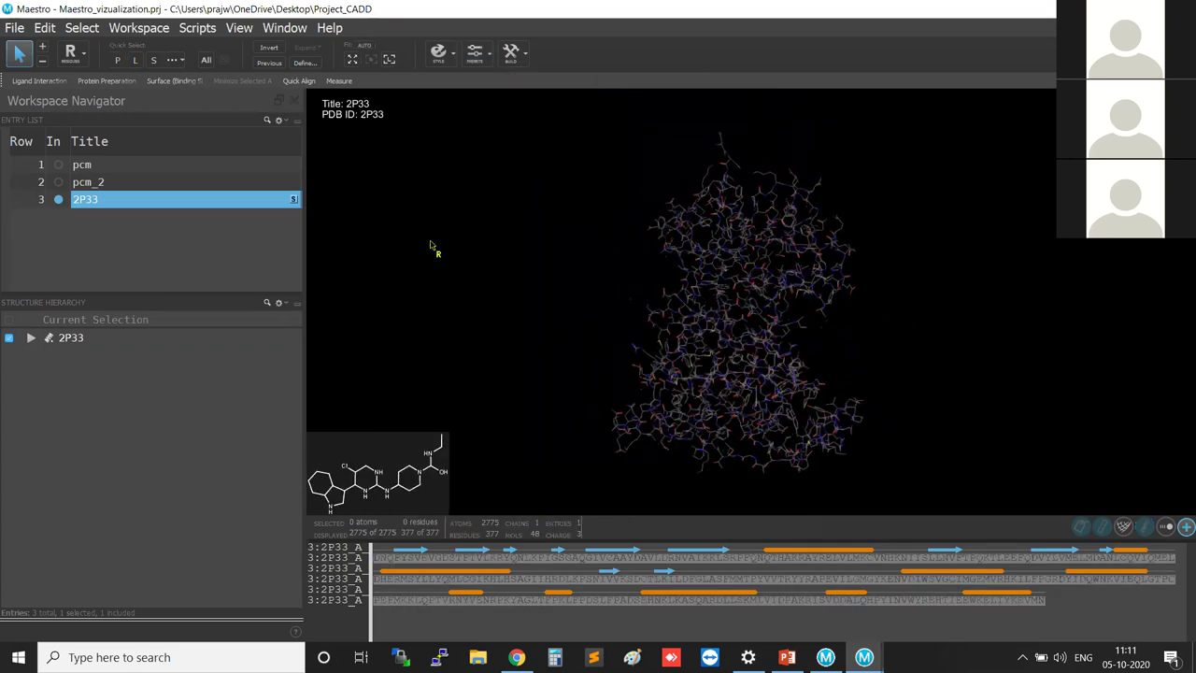
Step: Apply the custom preset to 2P33 and inspect the ligand and its surrounding labeled residues up close and from farther away
left_click(485, 54)
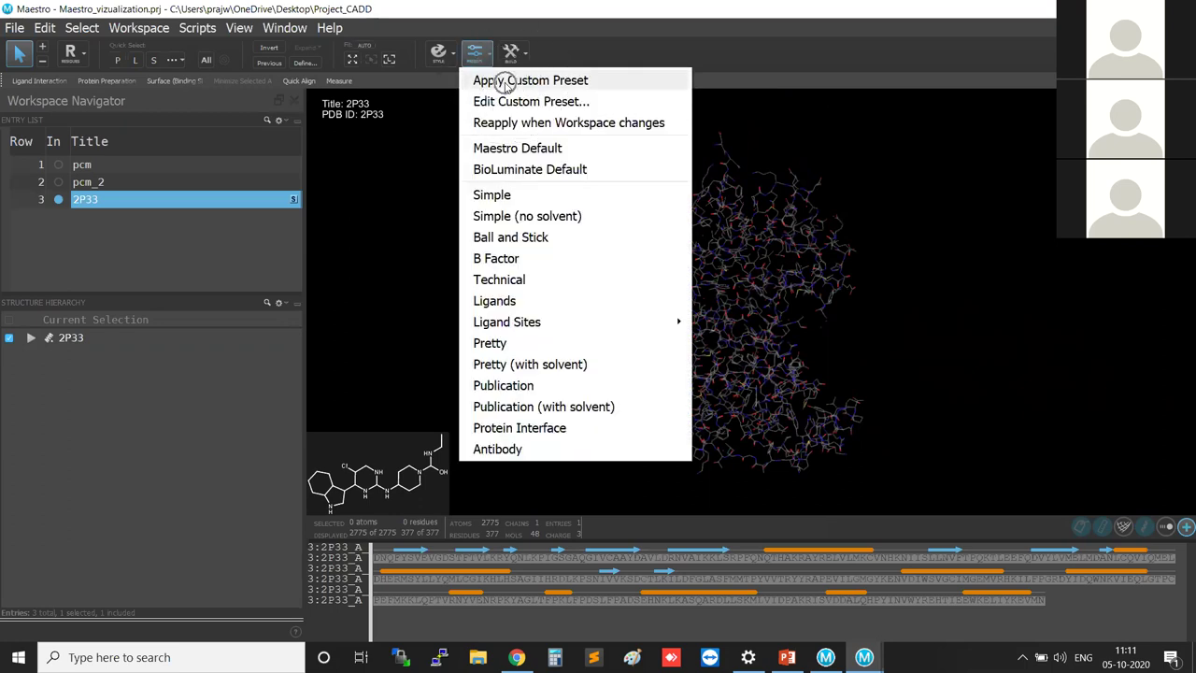
left_click(505, 84)
middle_click_drag(724, 308, 814, 315)
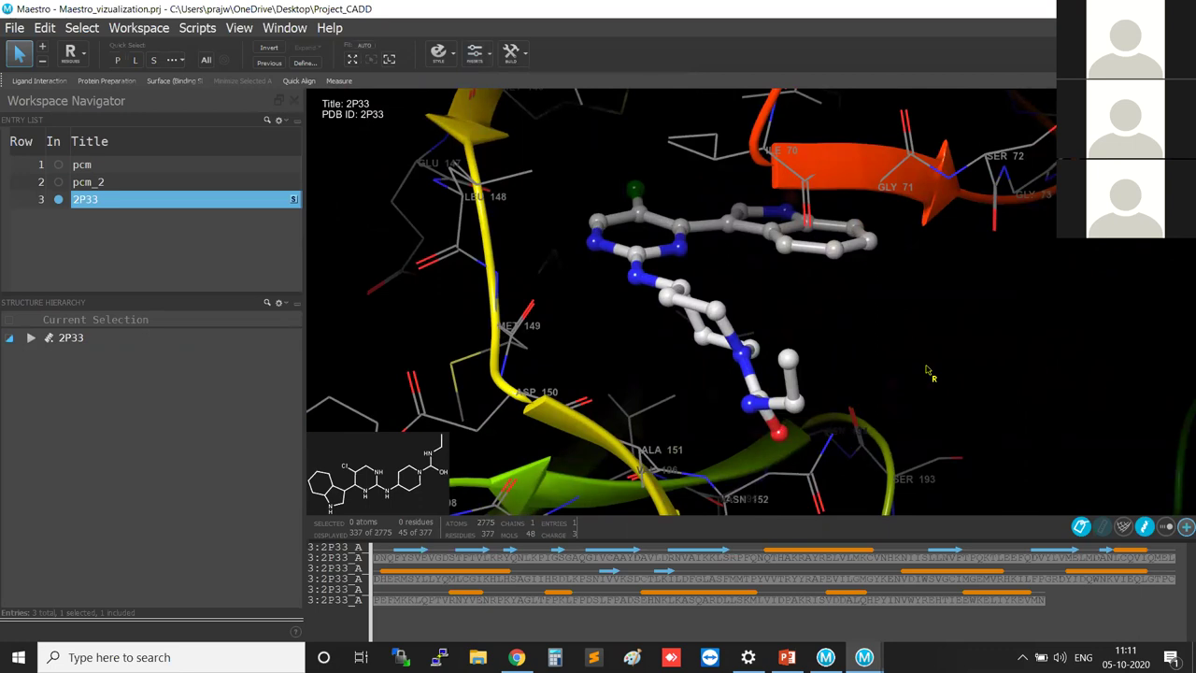
middle_click_drag(919, 360, 890, 355)
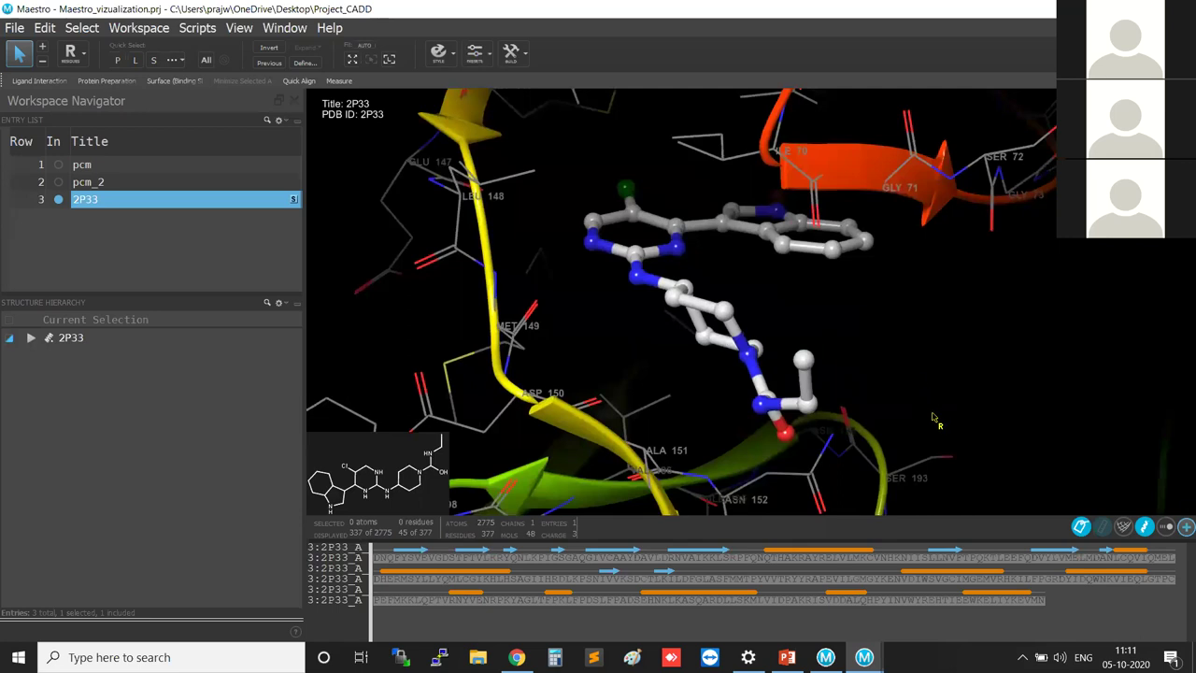
scroll(958, 376, "down", 10)
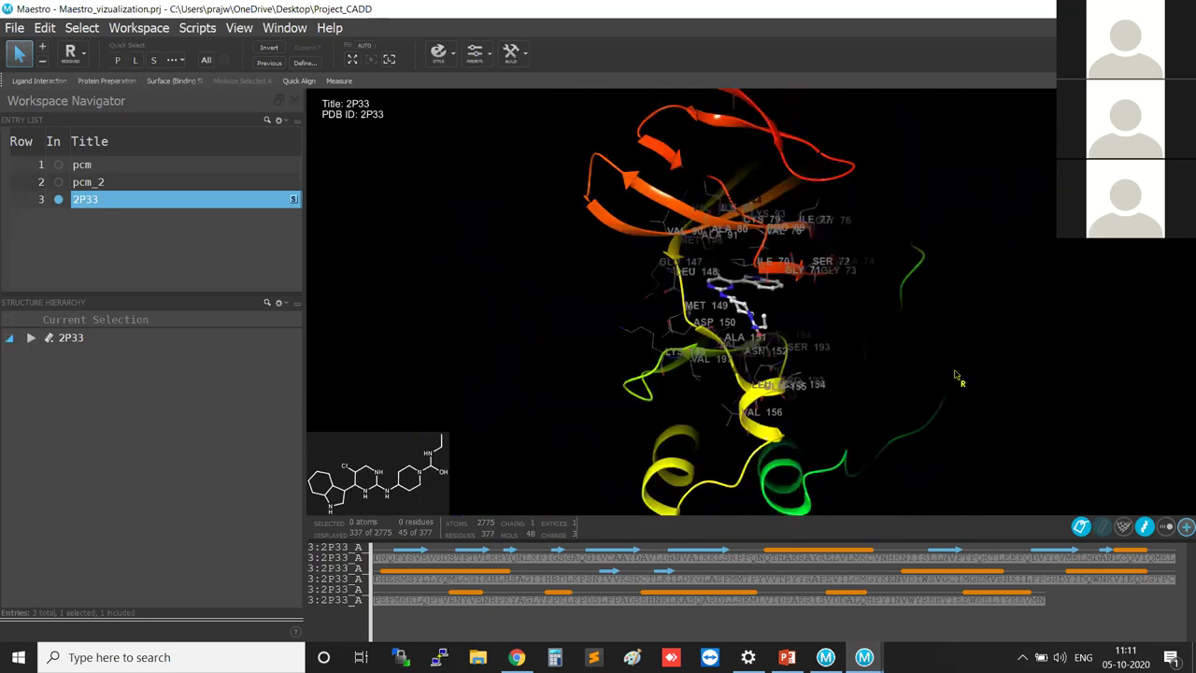
scroll(957, 377, "up", 10)
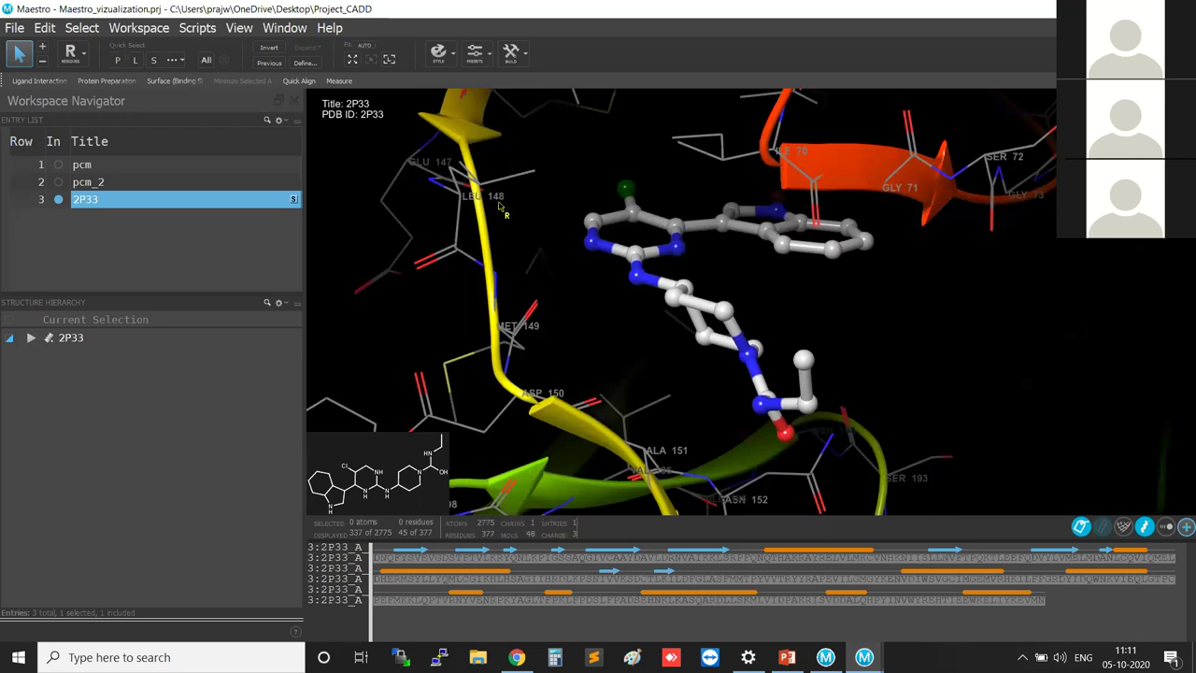
Step: Label all of 2P33 including the ligand, remove the labels, reapply them and clear the selection
left_click(450, 64)
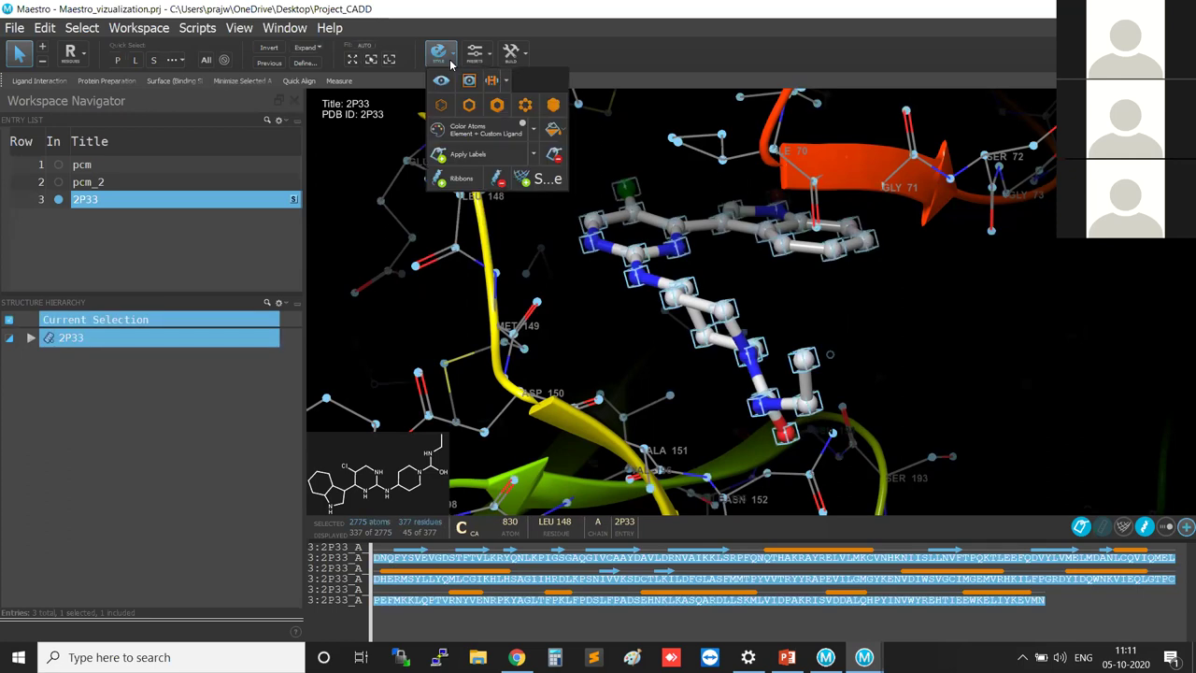
left_click(490, 161)
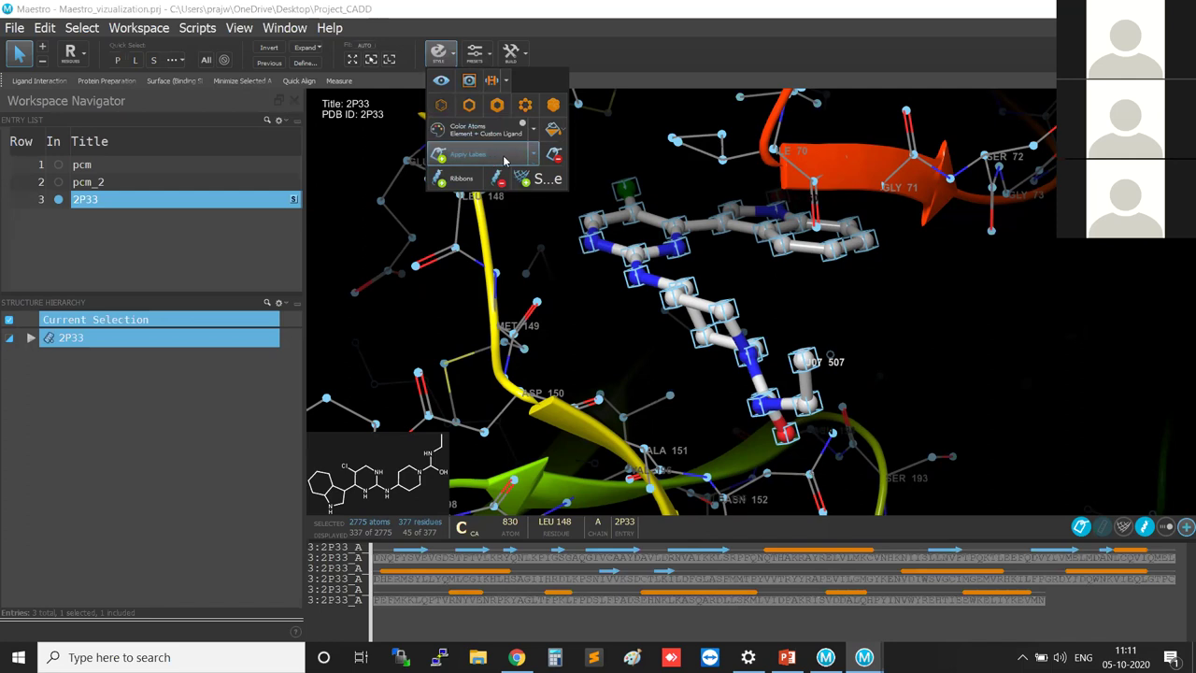
left_click(554, 156)
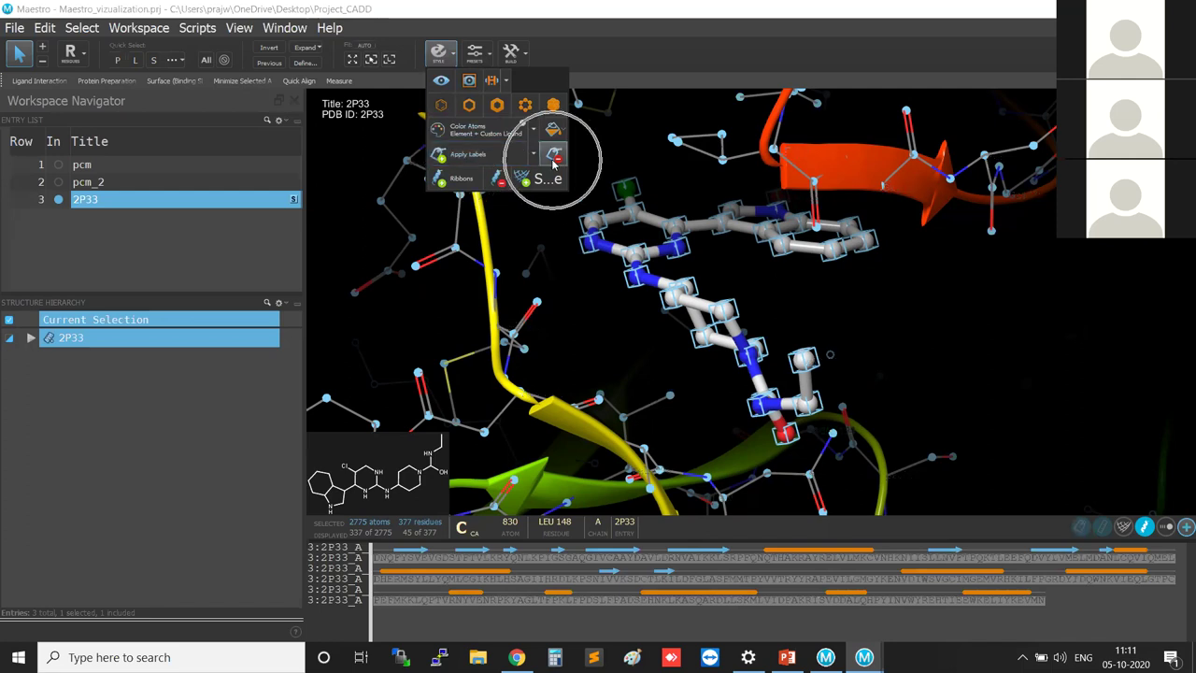
left_click(467, 154)
left_click(989, 377)
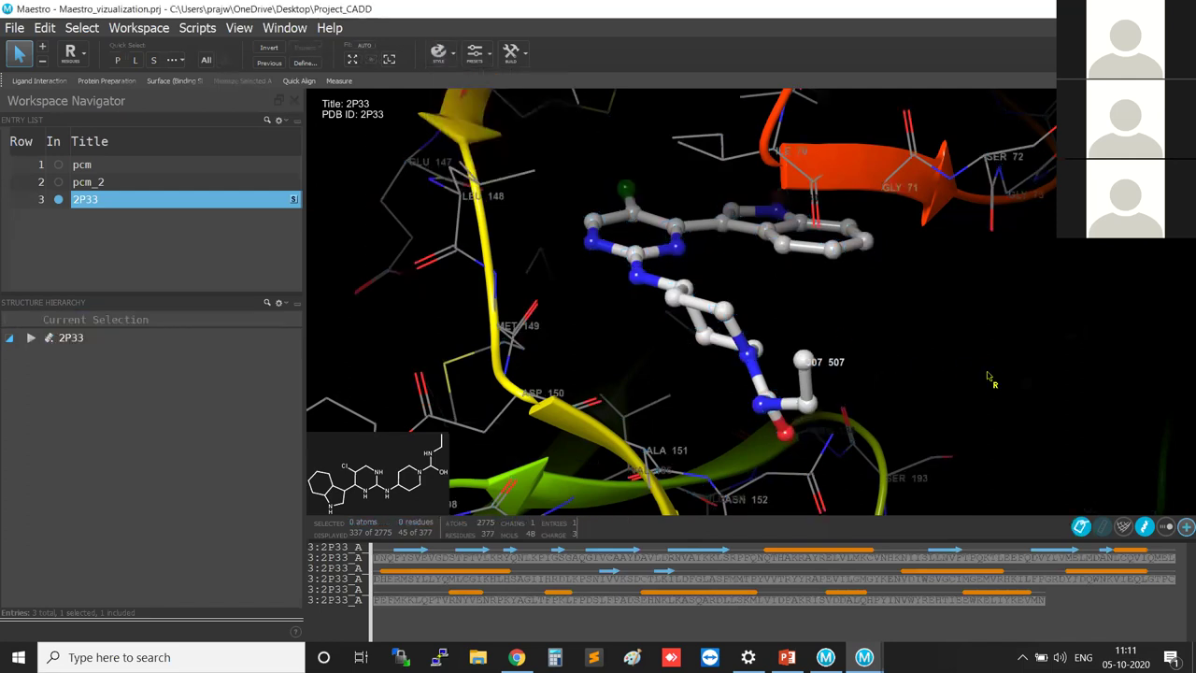
Step: Toggle the workspace labels off and on around the ligand, and leave them hidden with the whole protein in view
left_click(1082, 529)
left_click(1082, 528)
left_click(1081, 527)
left_click(1081, 526)
scroll(1017, 402, "down", 3)
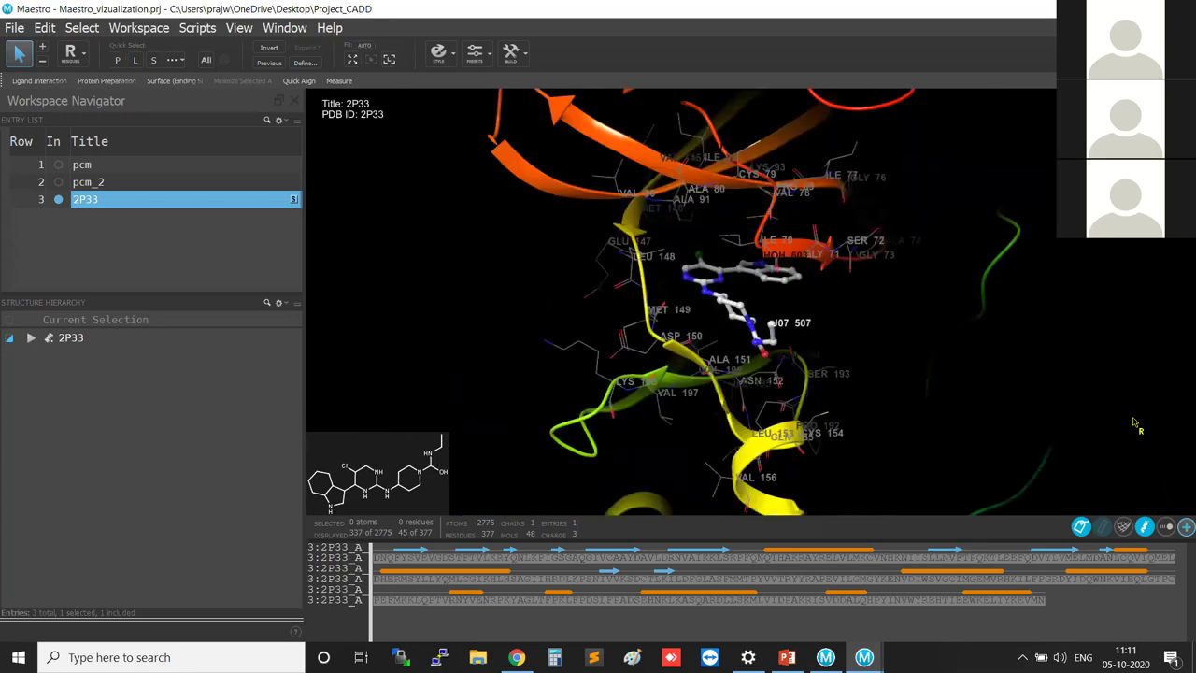
scroll(1134, 425, "down", 5)
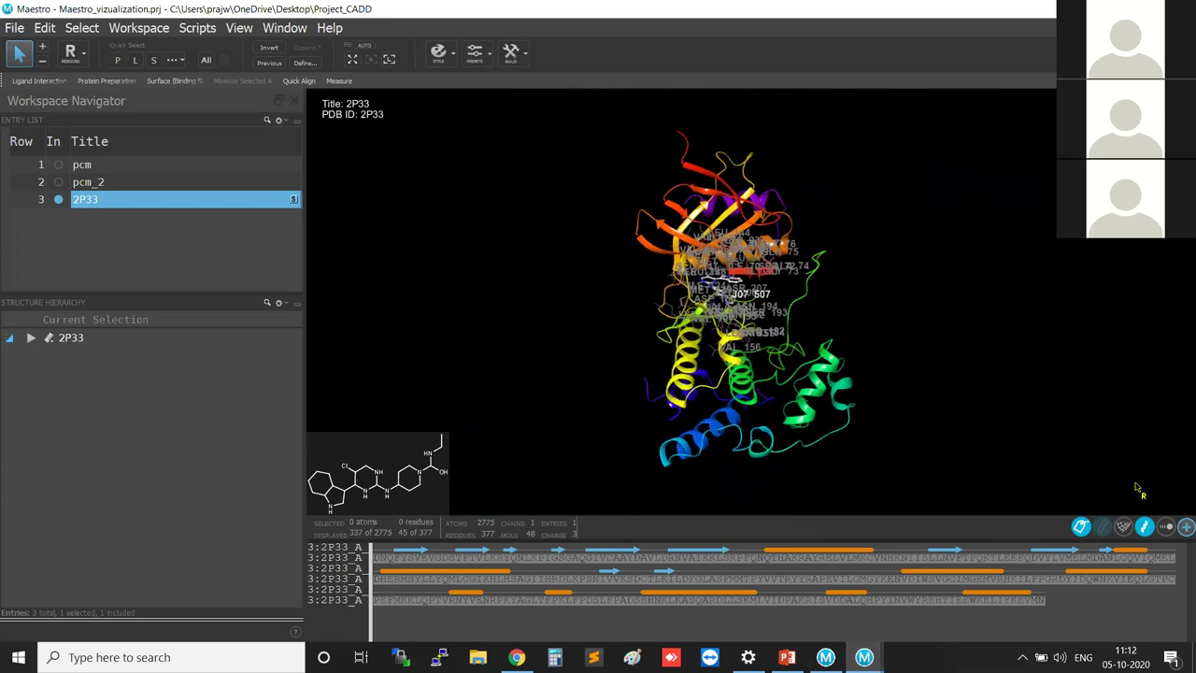
left_click(1165, 527)
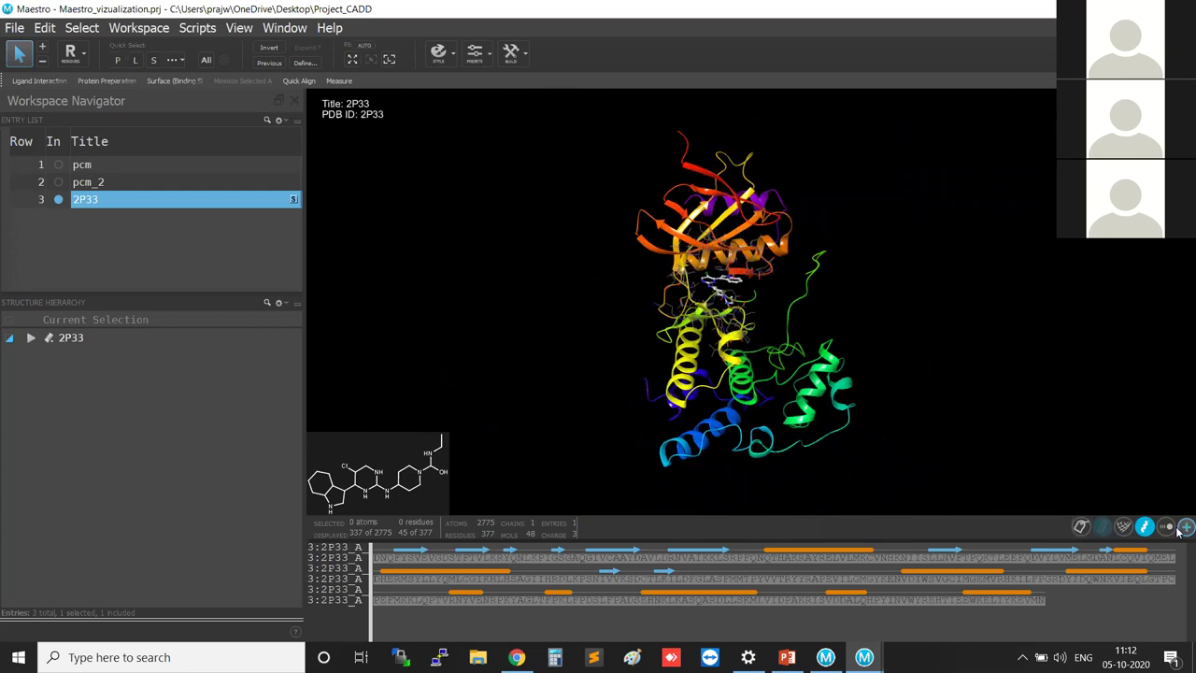
Step: Try white, light gray, medium gray and dark blue workspace backgrounds, and open the custom background color picker without choosing a color
left_click(1181, 527)
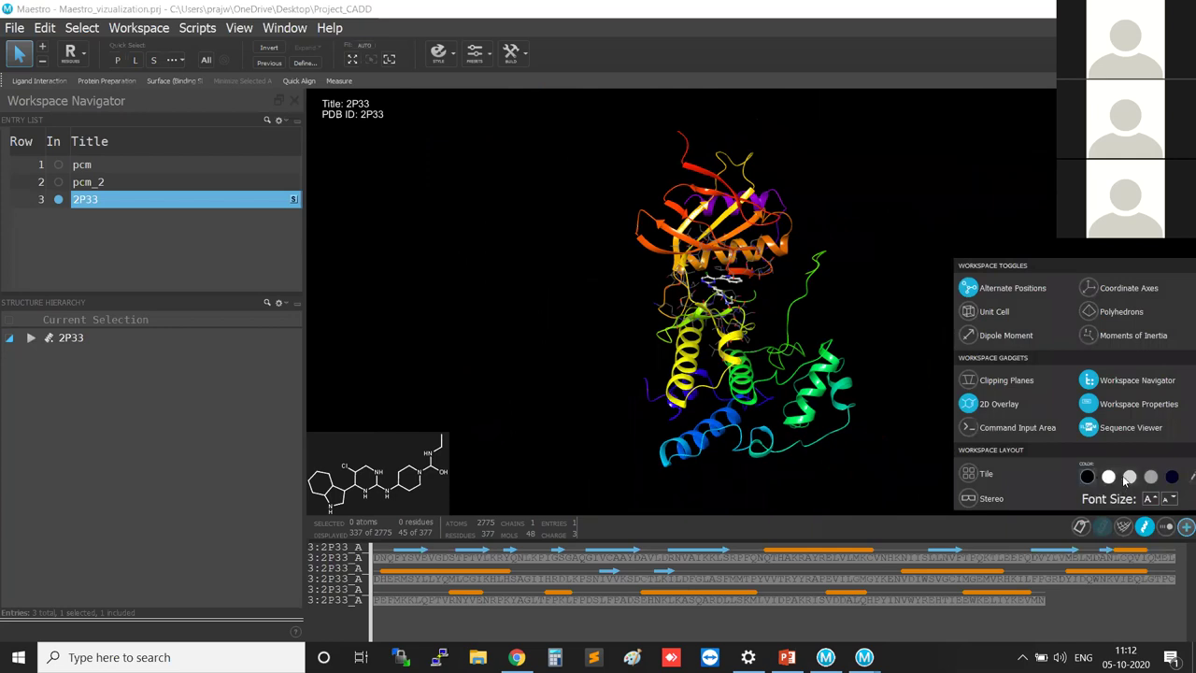
left_click(1109, 476)
left_click(1129, 478)
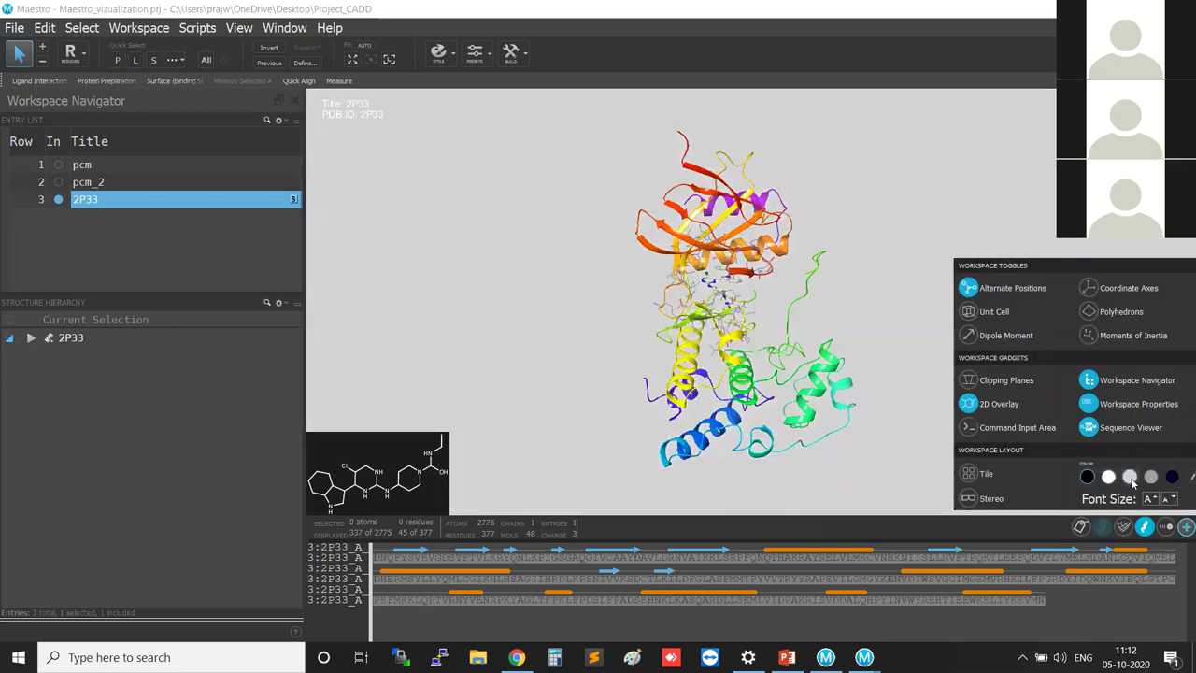
left_click(1155, 481)
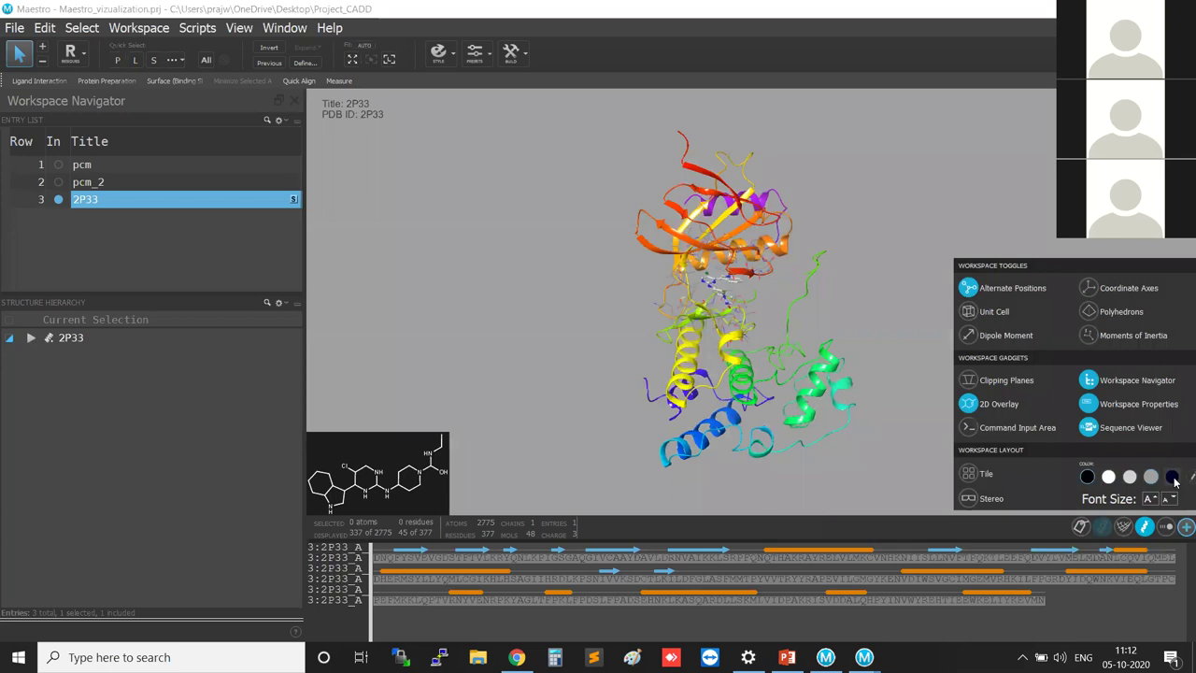
left_click(1172, 478)
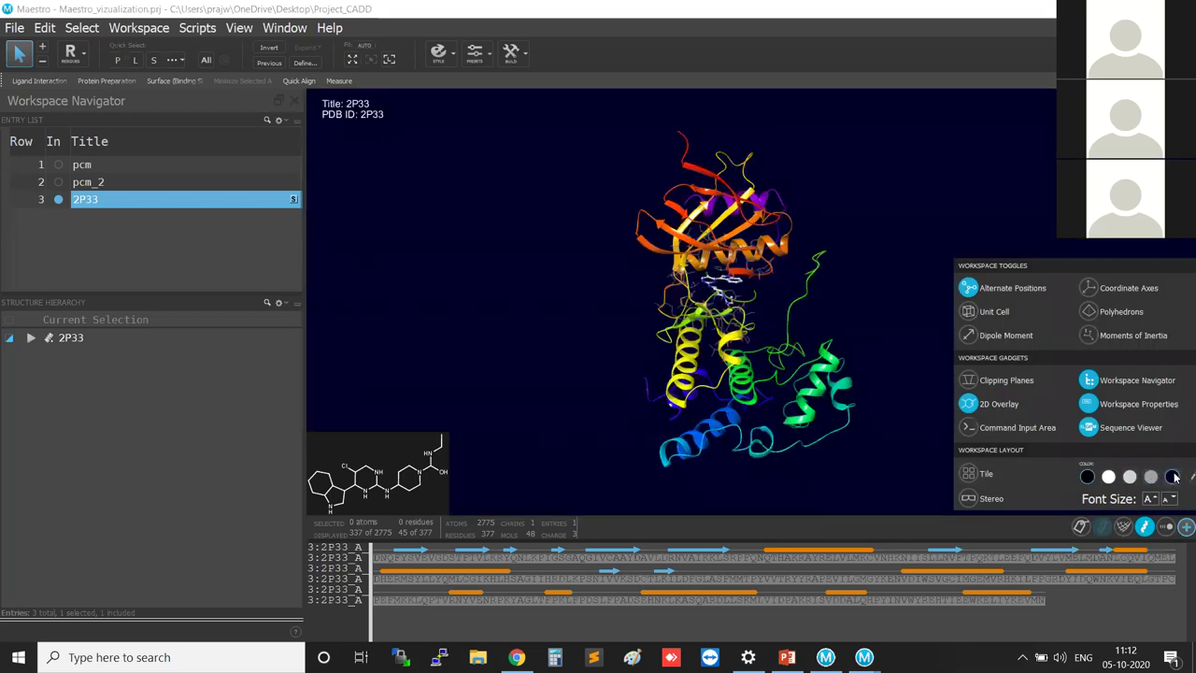
left_click(1189, 477)
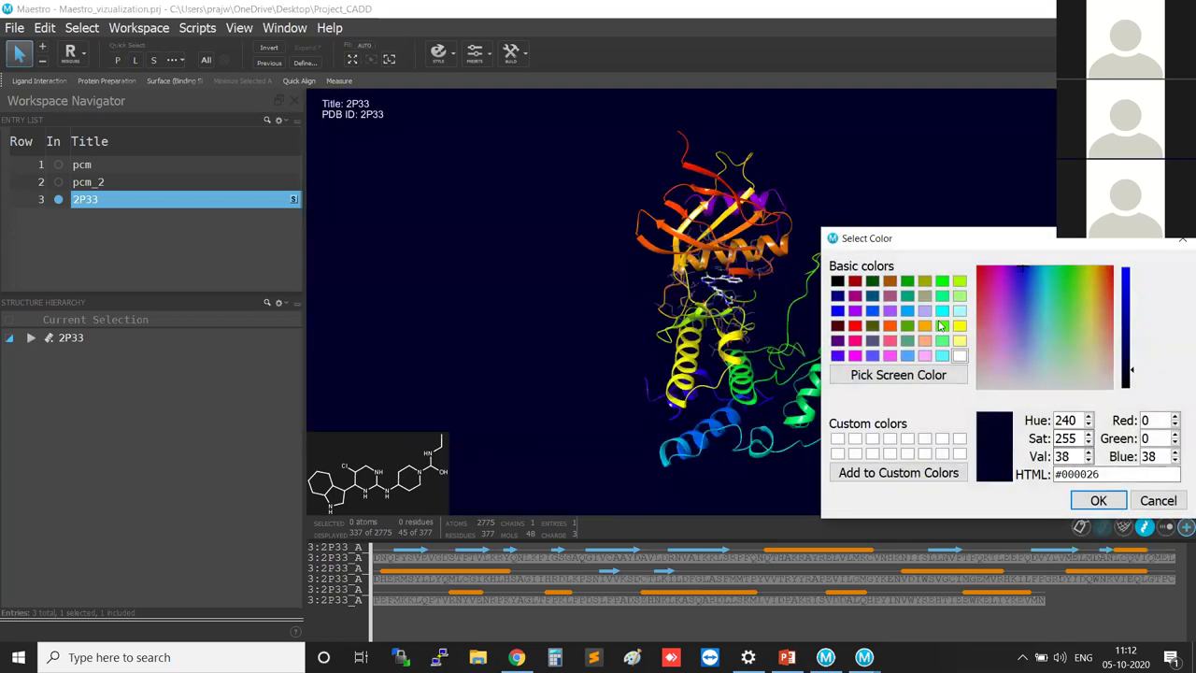
left_click(1181, 240)
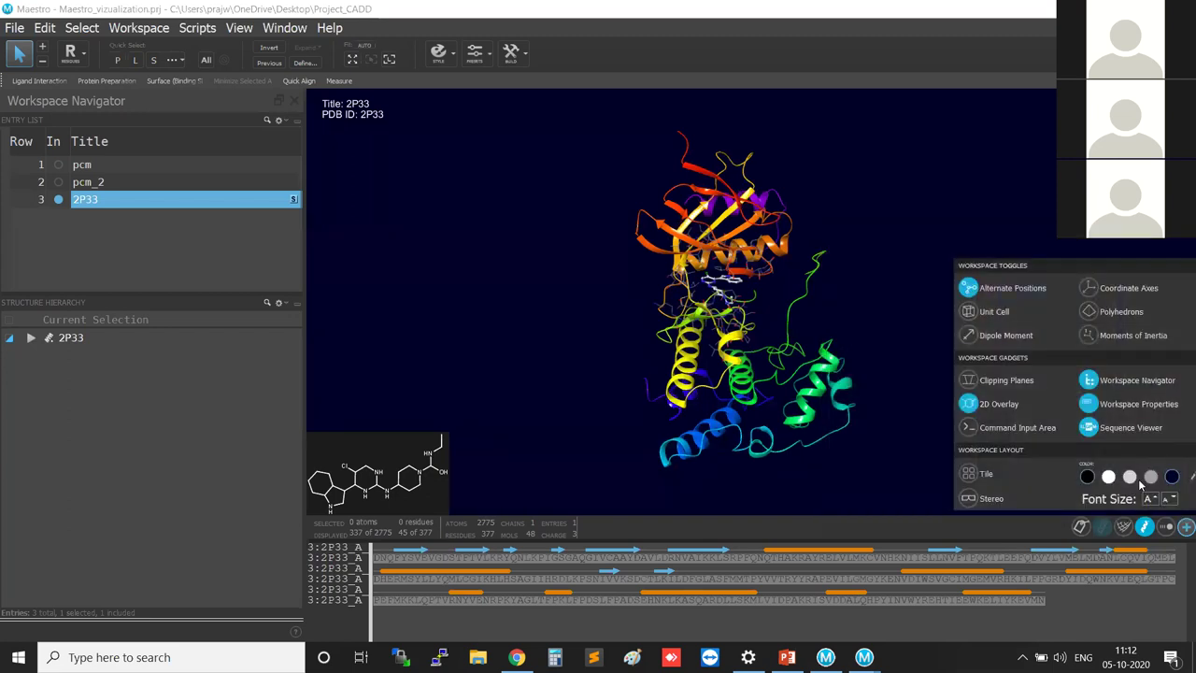
Step: Preview the light gray and white backgrounds again, show the labels and return the workspace background to black
left_click(1129, 477)
left_click(1108, 478)
left_click(1088, 478)
left_click(1079, 529)
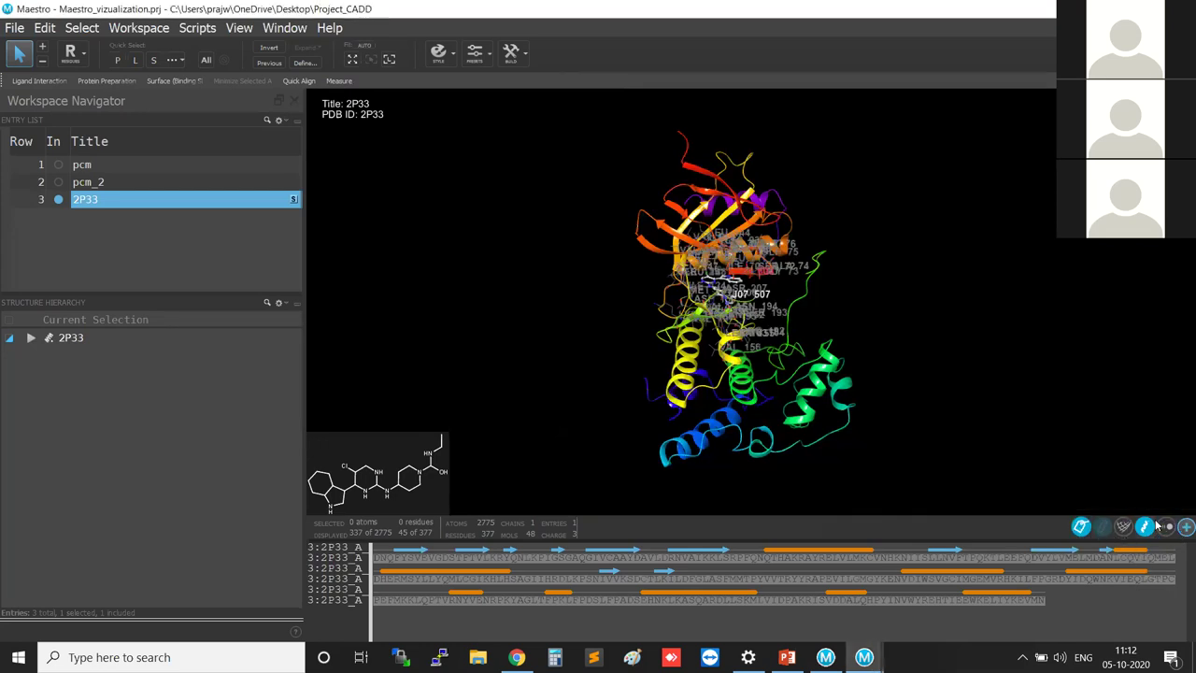
mouse_move(1185, 529)
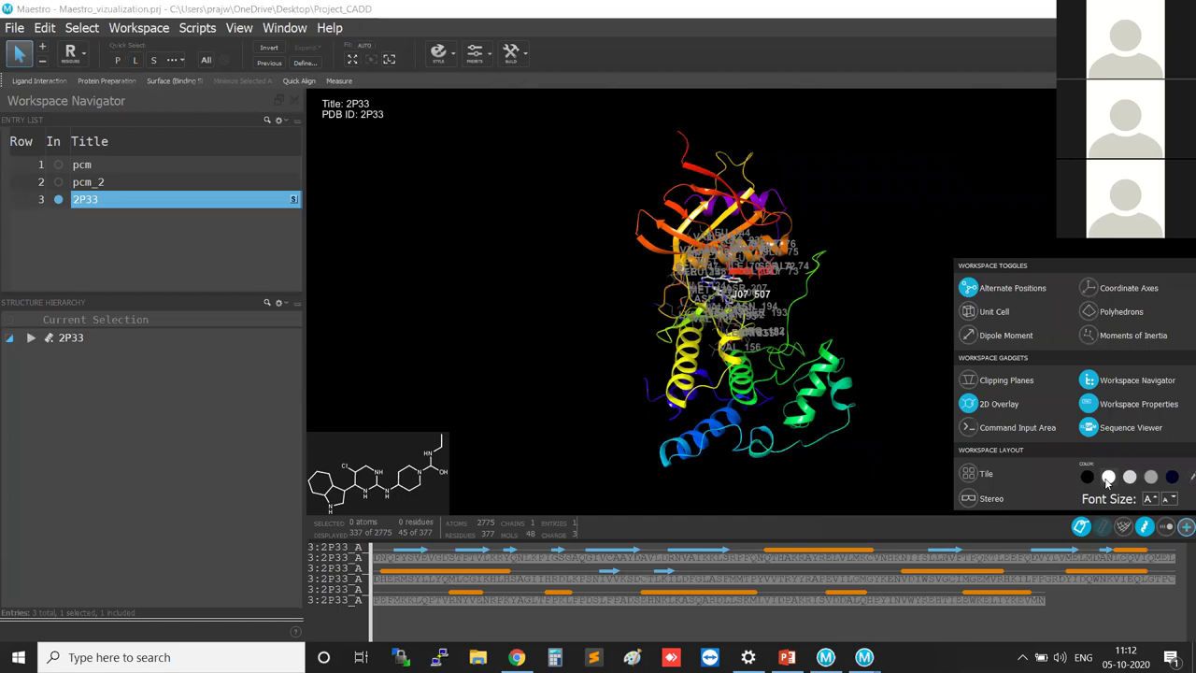
left_click(1108, 477)
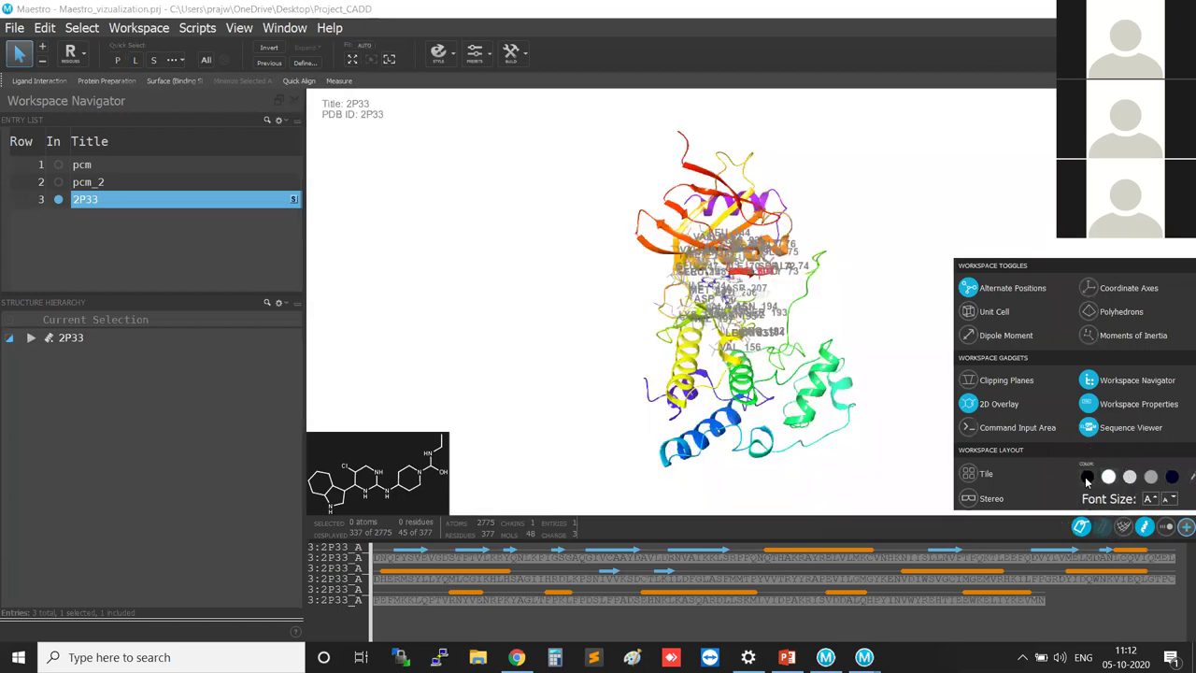
left_click(1086, 477)
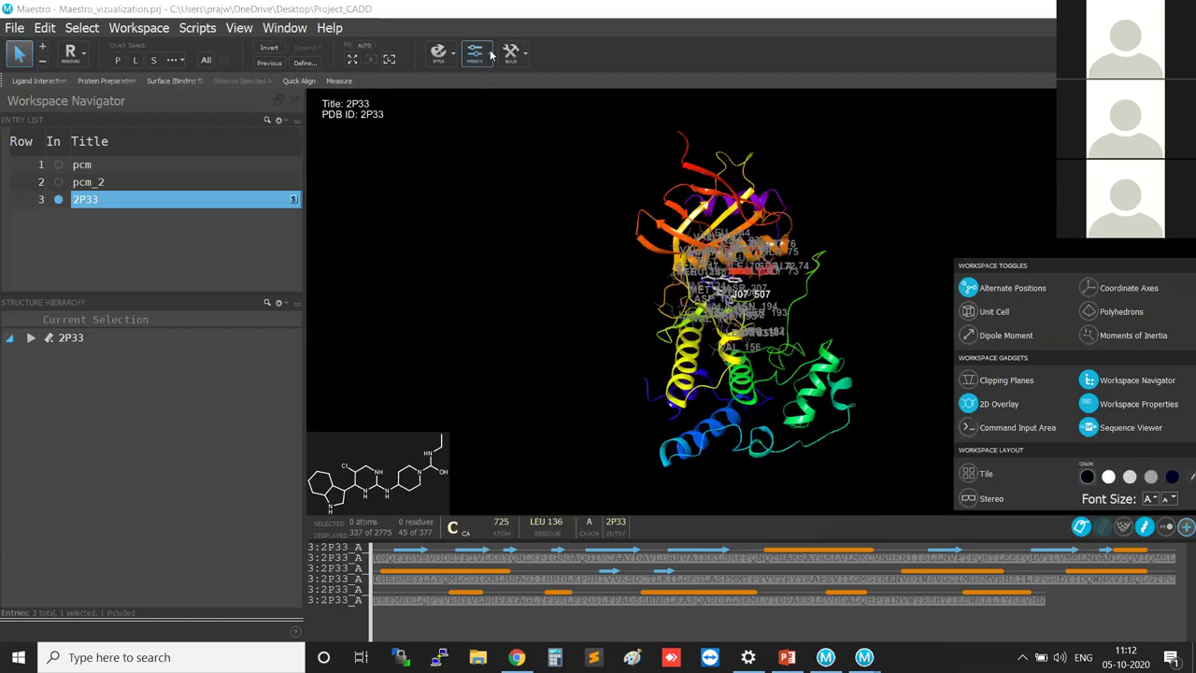
Step: Adjust the workspace font size up and down near the ligand, settling on larger residue labels and title text
scroll(921, 286, "up", 5)
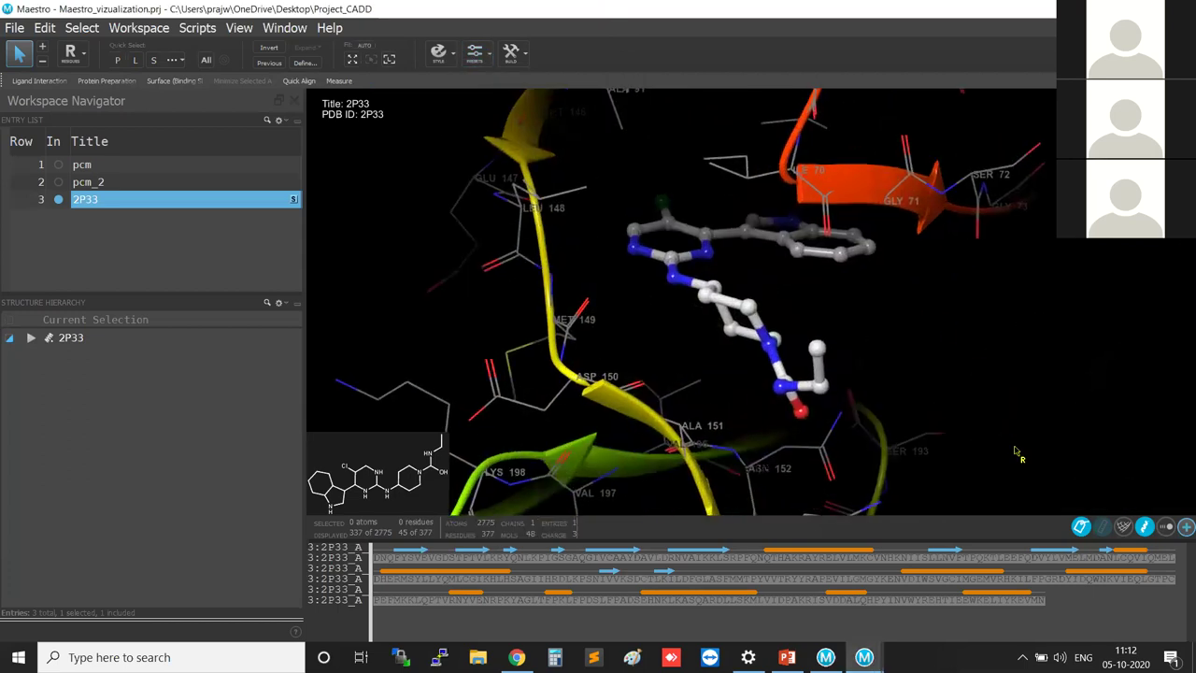
left_click(1185, 526)
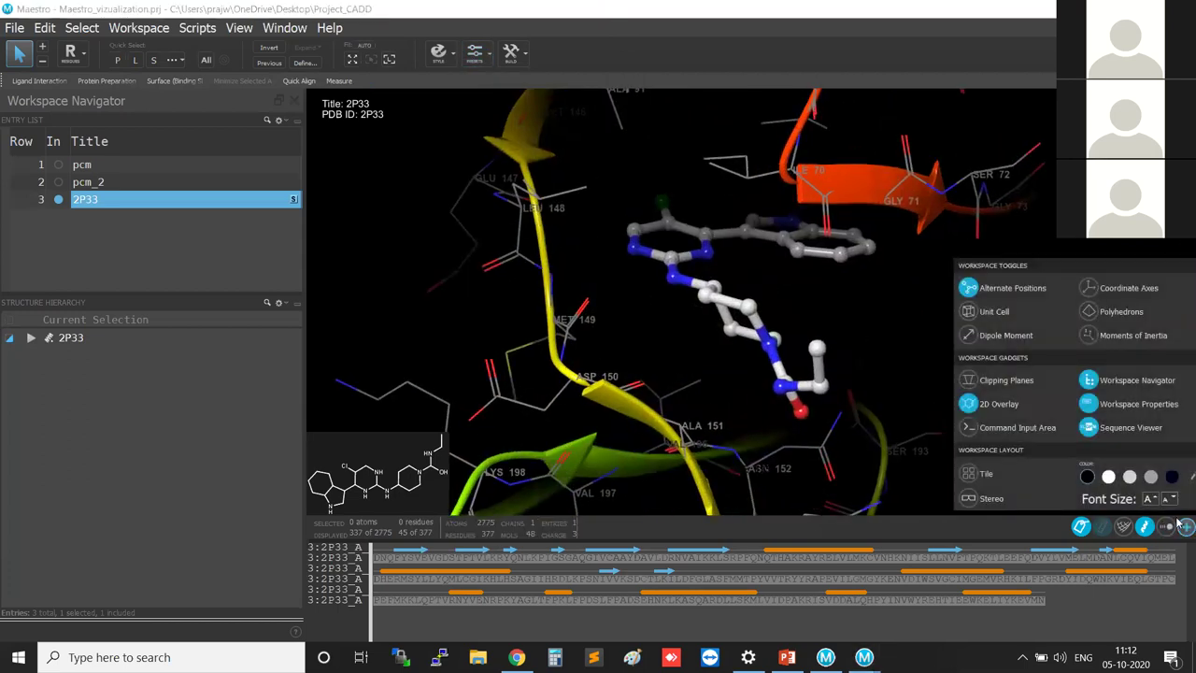
left_click(1152, 500)
left_click(1152, 500)
left_click(1152, 500)
left_click(1152, 500)
left_click(1152, 500)
left_click(1171, 500)
left_click(1171, 500)
left_click(1171, 502)
left_click(1164, 502)
left_click(1163, 502)
left_click(1170, 501)
left_click(1170, 501)
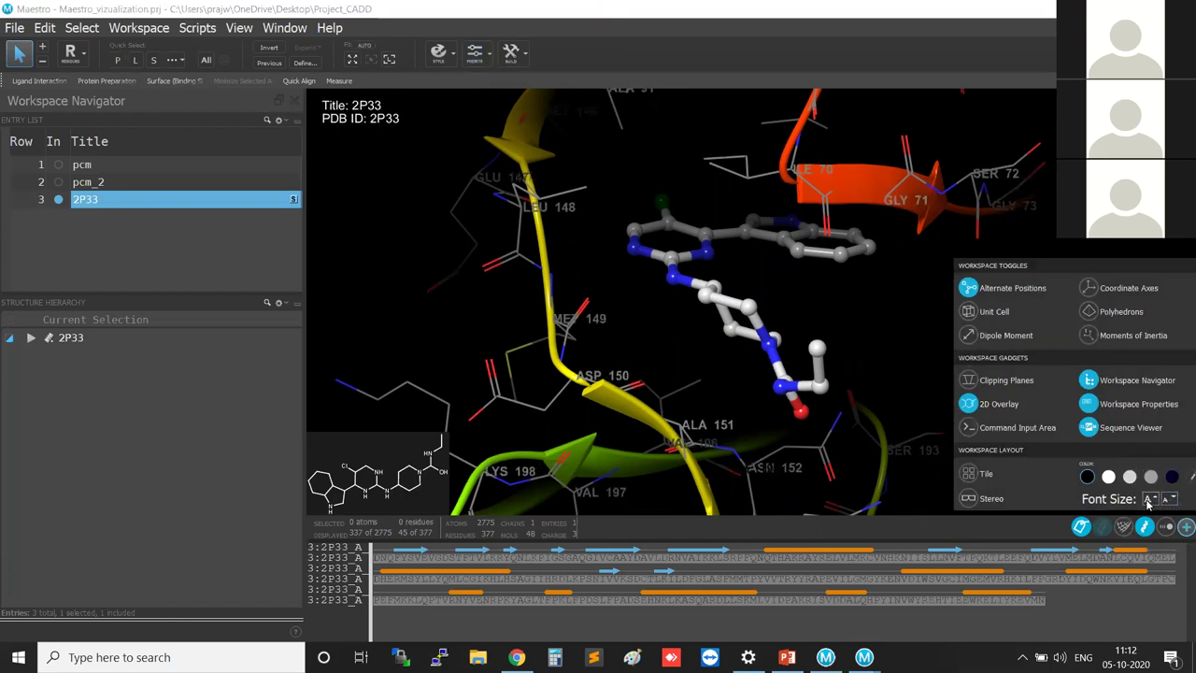
left_click(1147, 501)
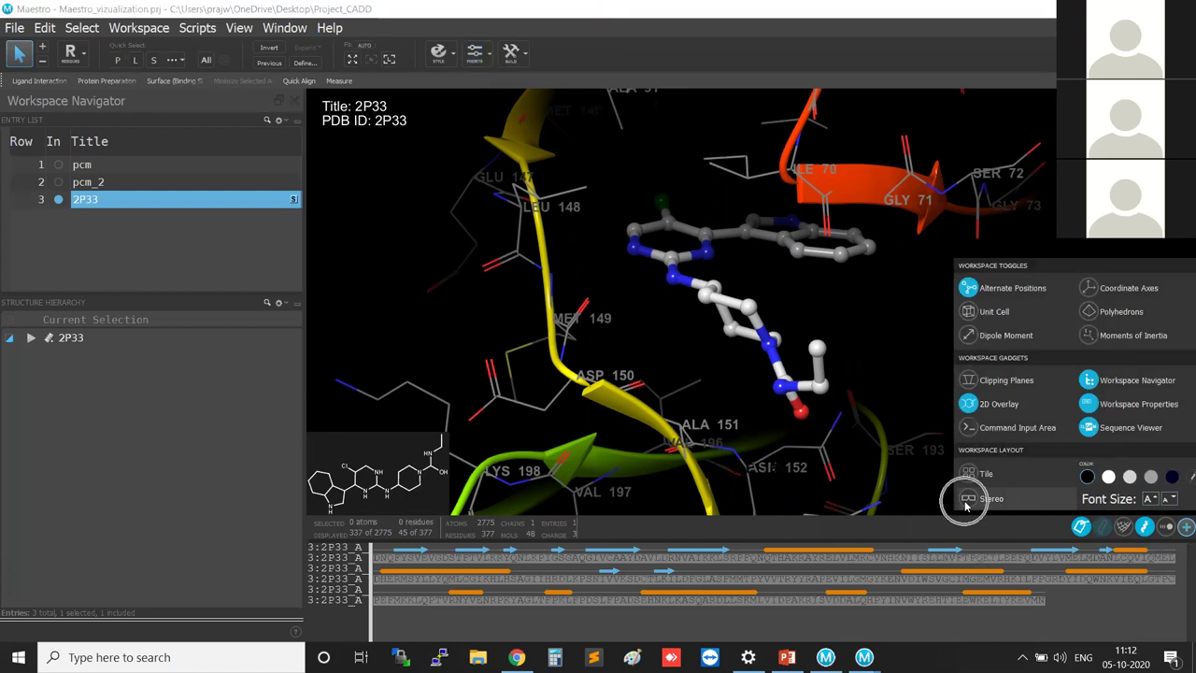
left_click(1164, 502)
left_click(1169, 500)
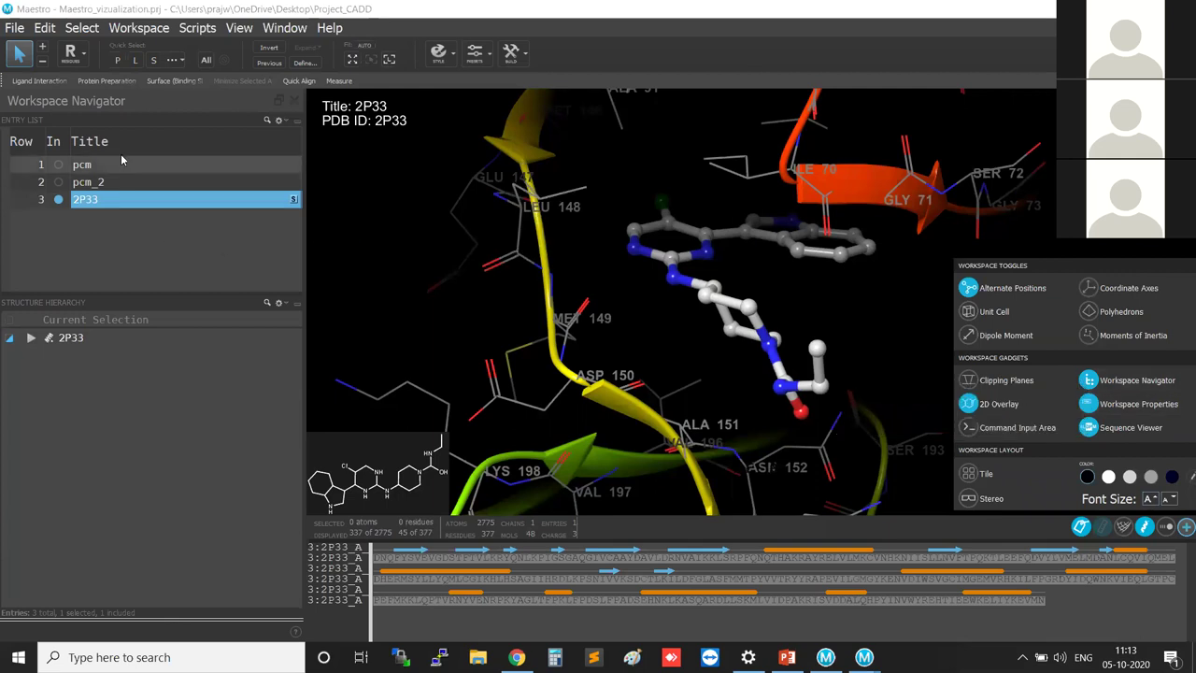
Step: Hide the Workspace Navigator and show it again
left_click(1088, 380)
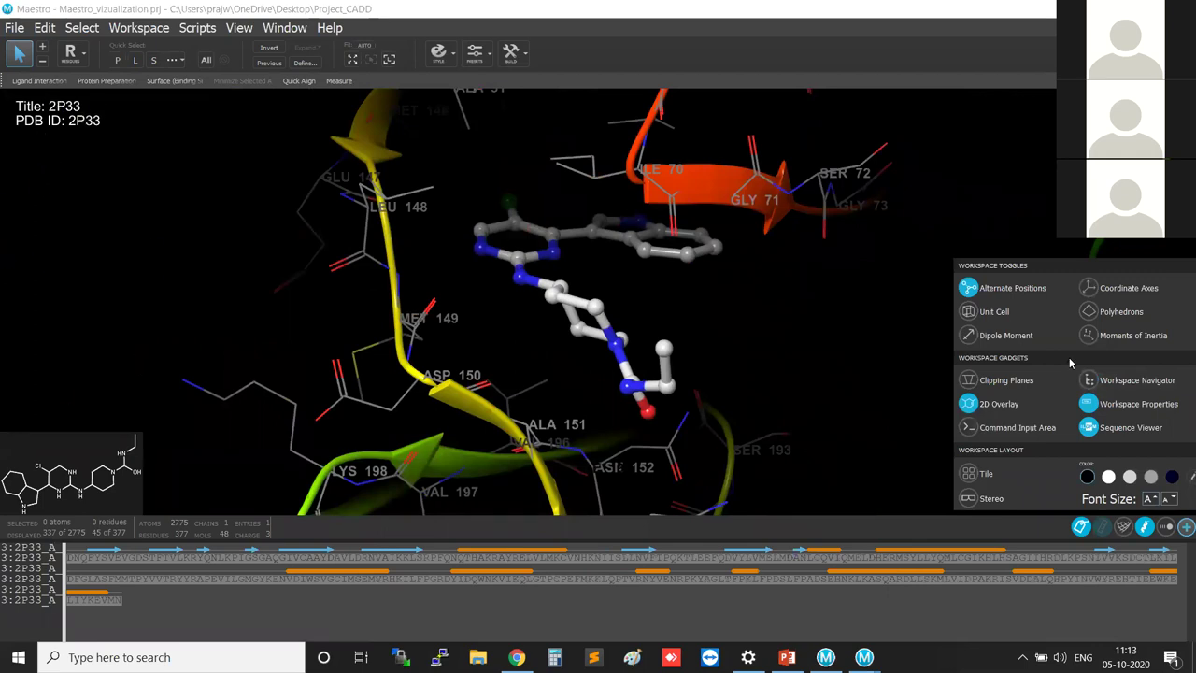
left_click(1173, 522)
left_click(1175, 525)
left_click(1098, 384)
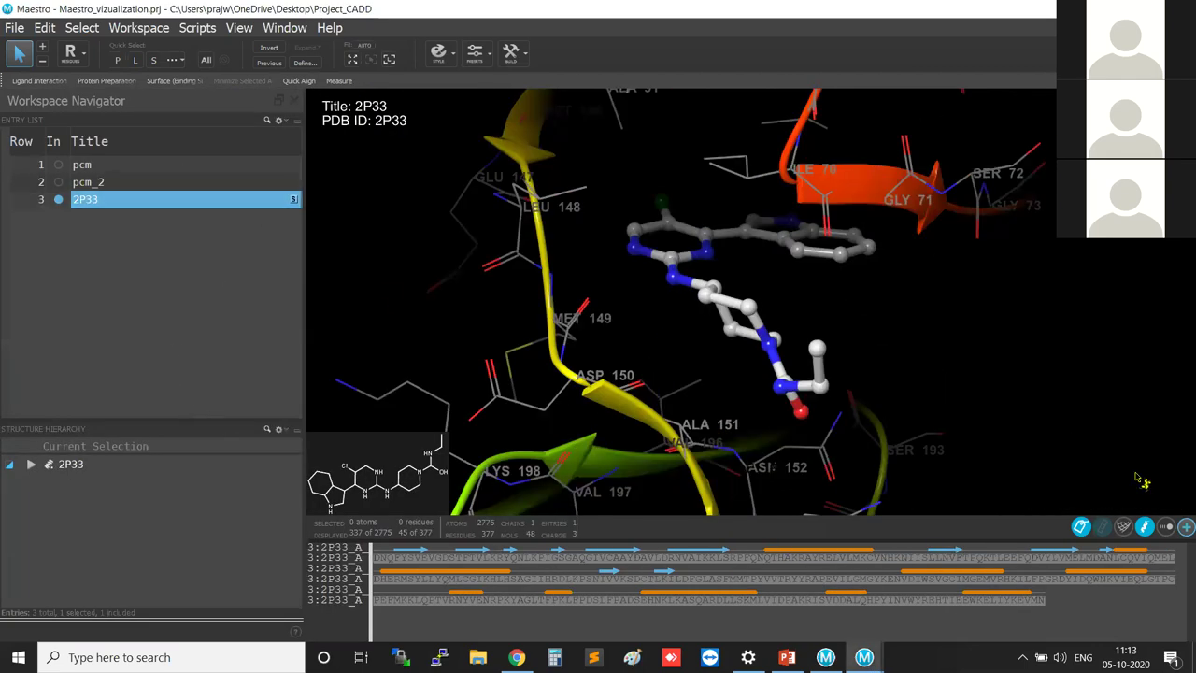
Step: Select all protein atoms of 2P33 and display them in the ball-and-stick representation
scroll(1081, 393, "down", 4)
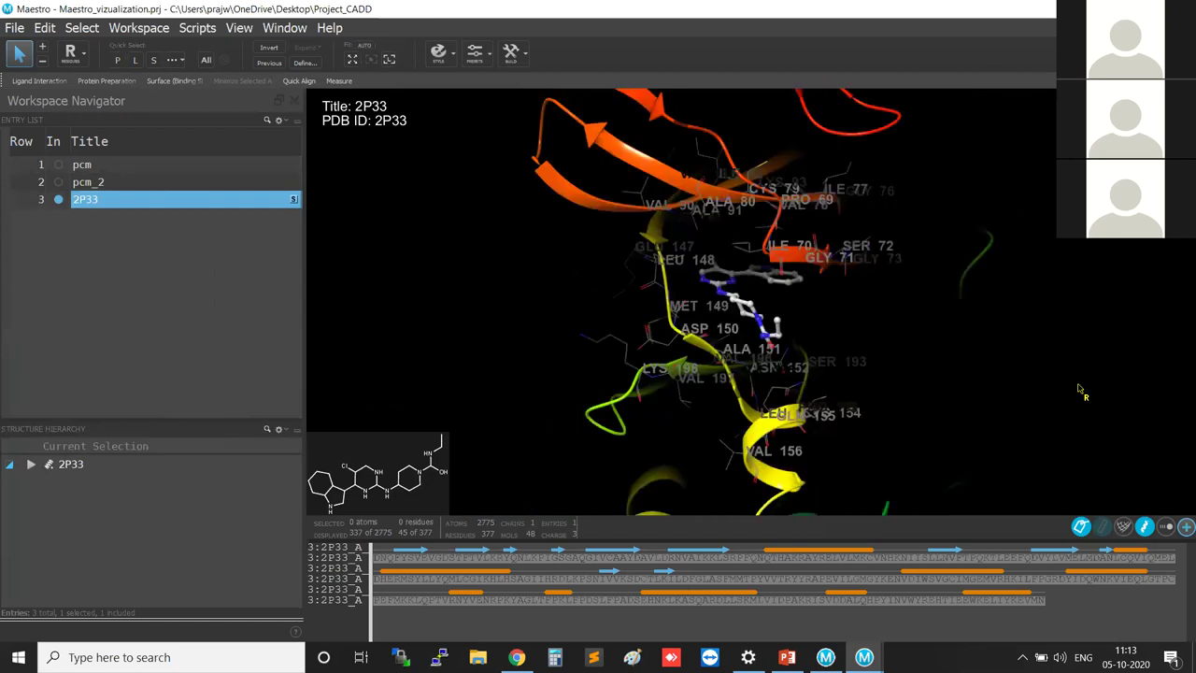
middle_click_drag(1084, 361, 922, 344)
scroll(985, 361, "down", 5)
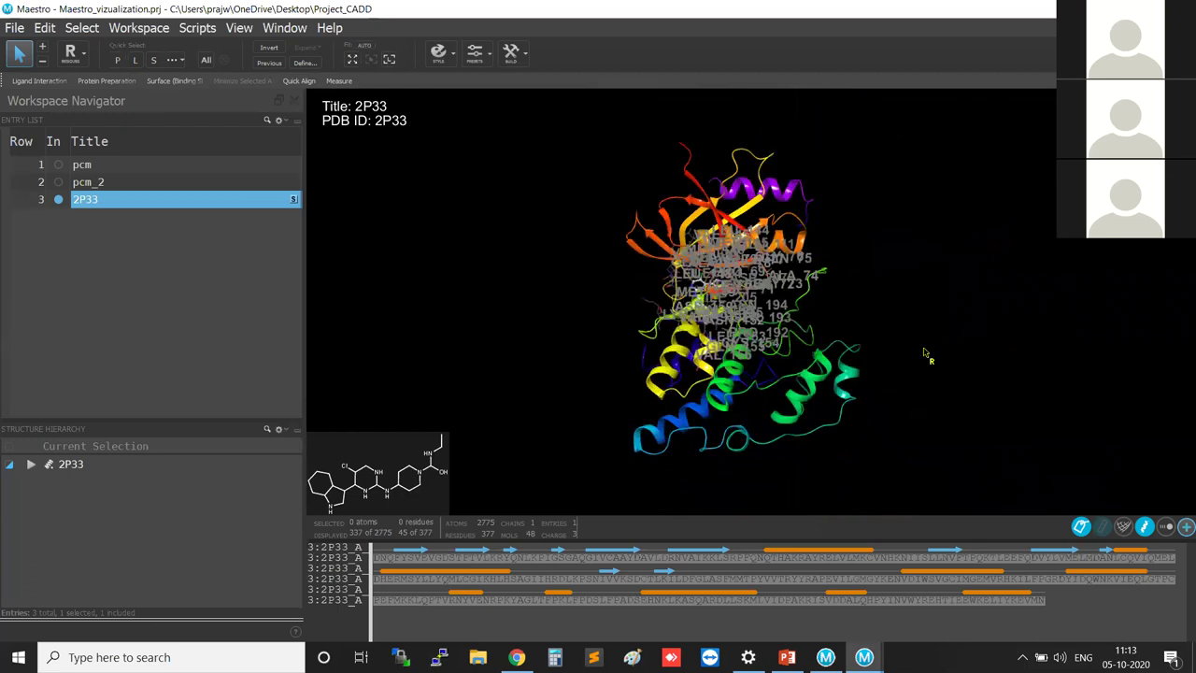
scroll(1006, 395, "up", 3)
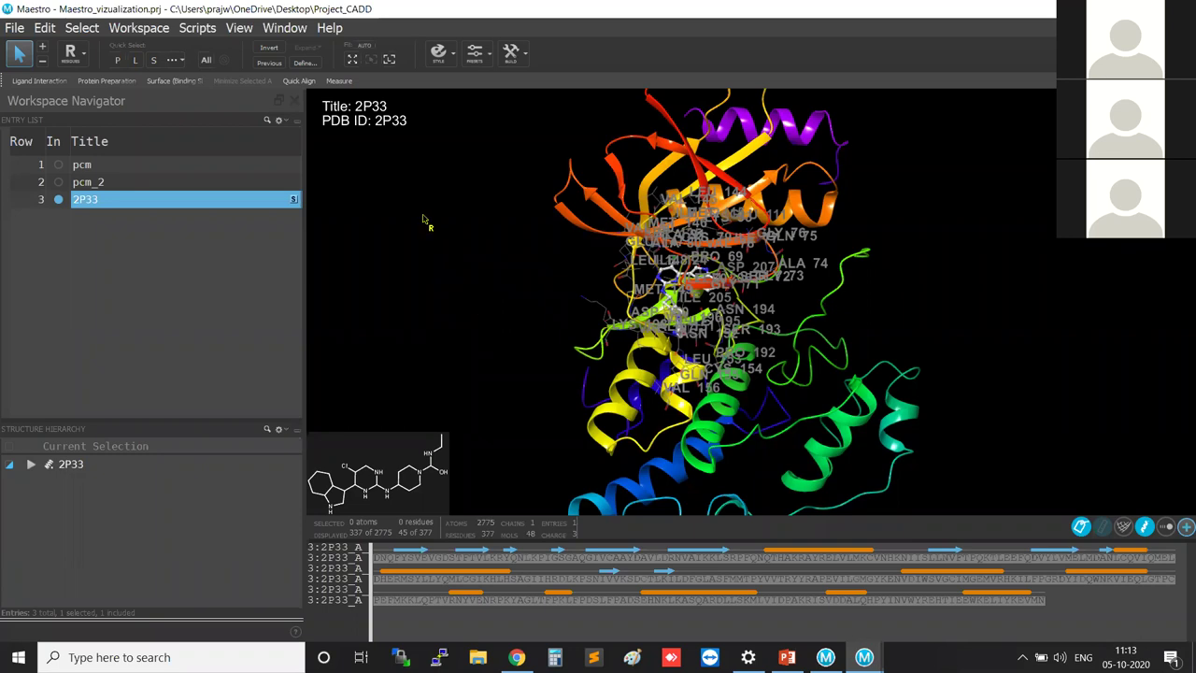
left_click(119, 64)
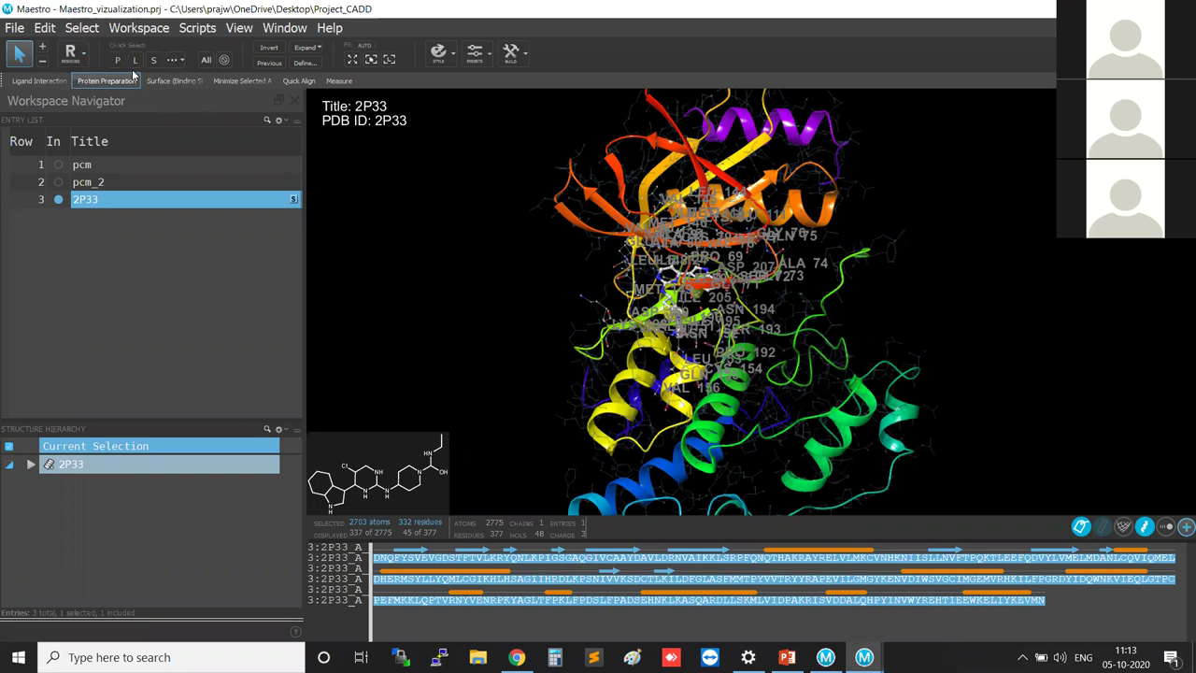
left_click(439, 53)
left_click(526, 106)
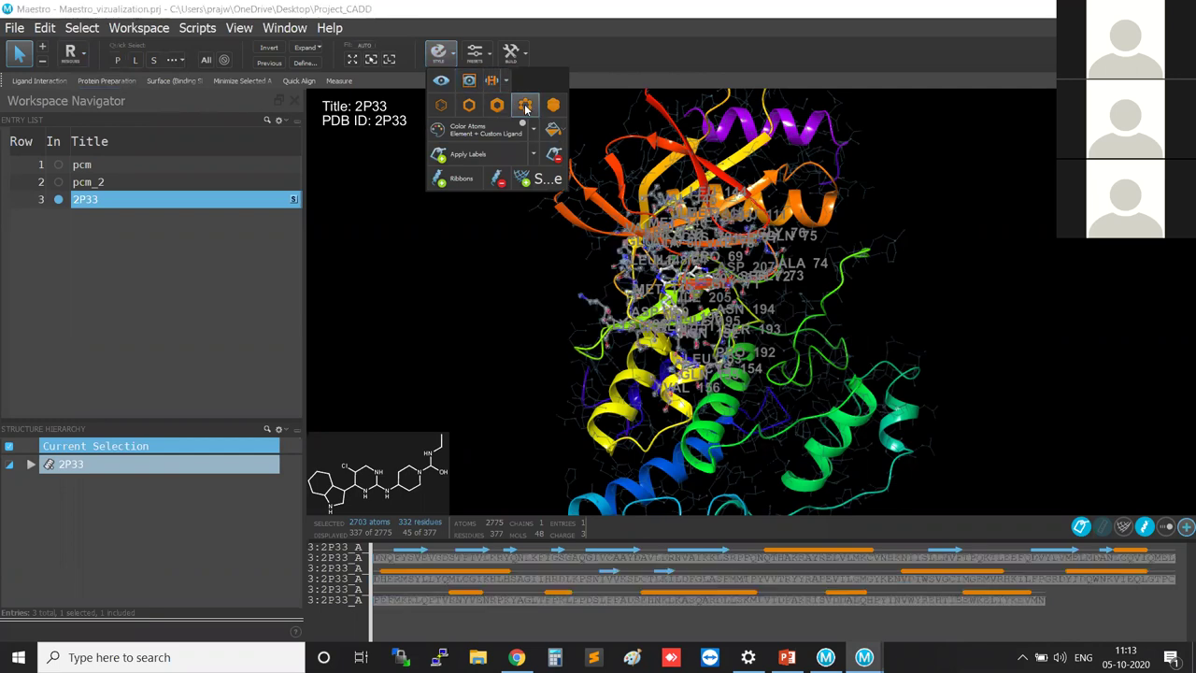
left_click(1046, 259)
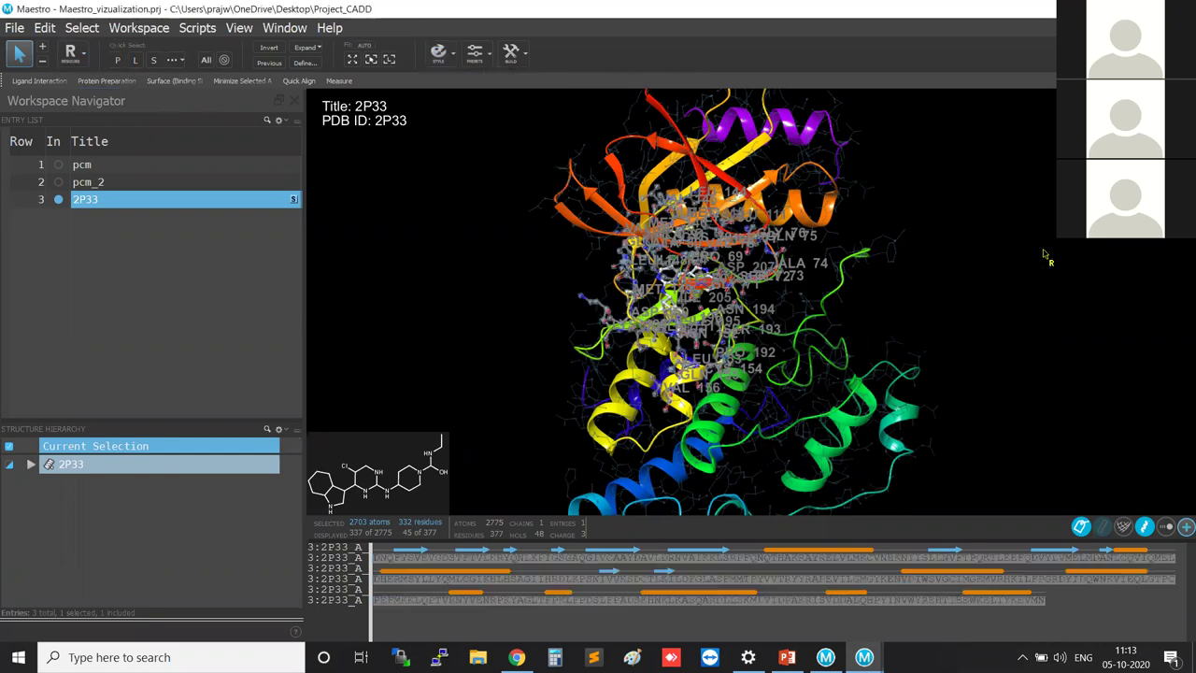
Step: Select all protein atoms of 2P33, display them in the workspace and remove their labels
left_click(135, 61)
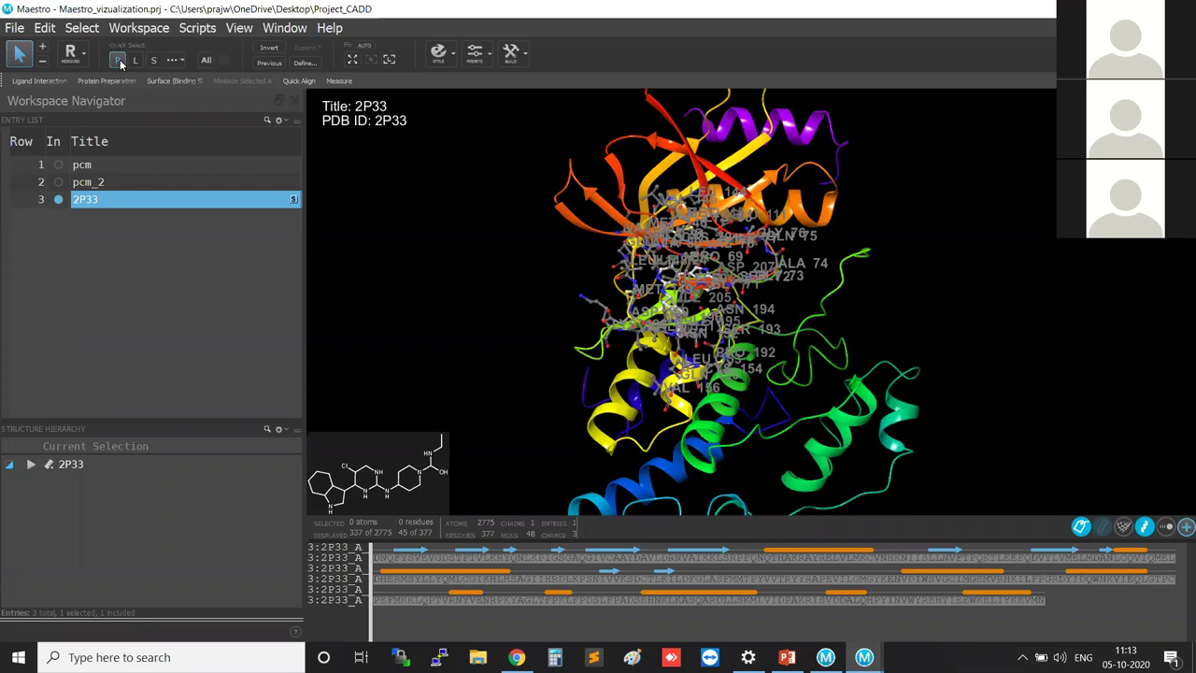
left_click(449, 62)
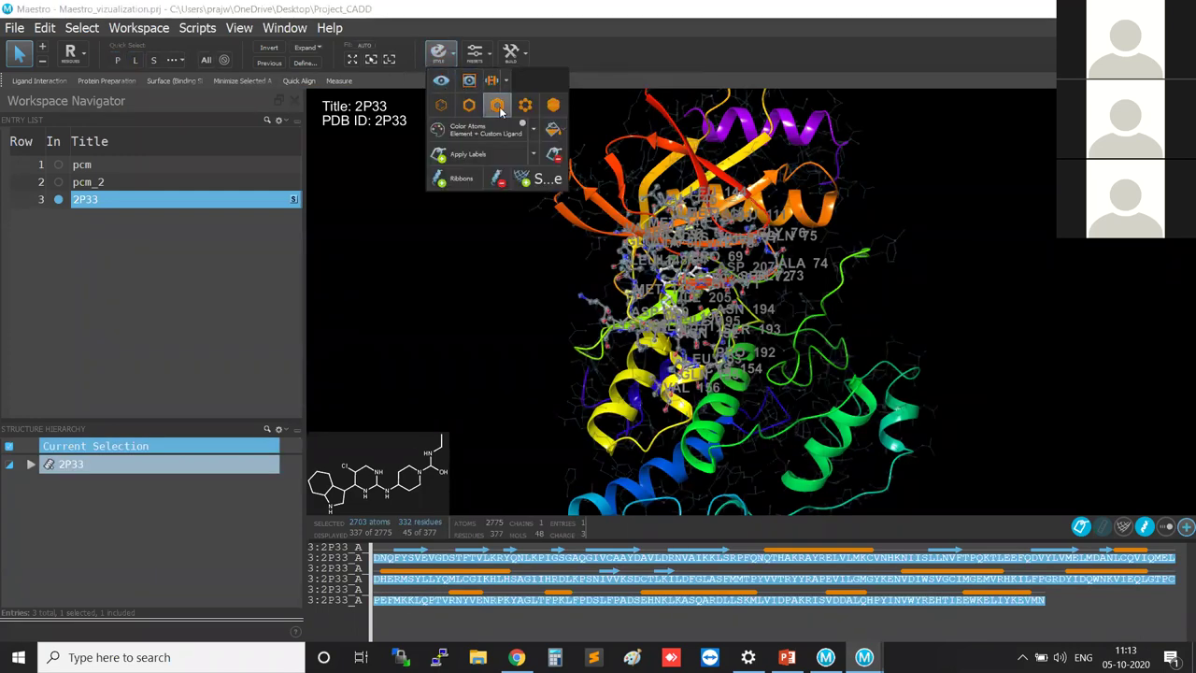
left_click(498, 107)
left_click(440, 81)
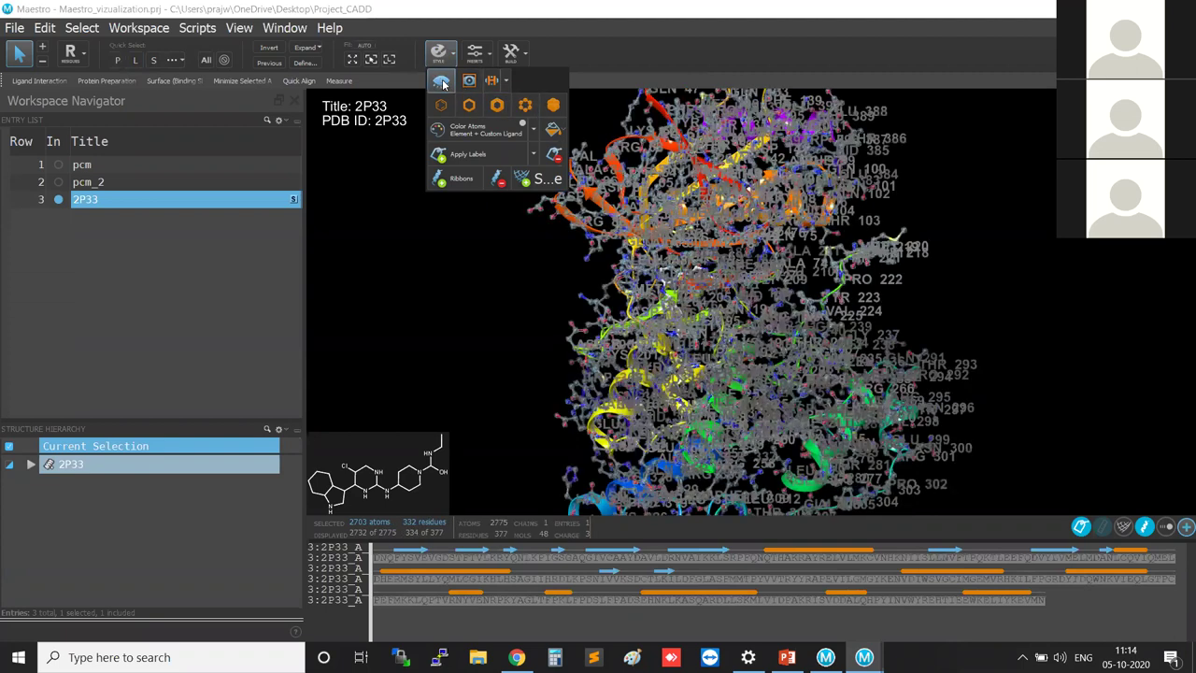
left_click(553, 154)
left_click(950, 312)
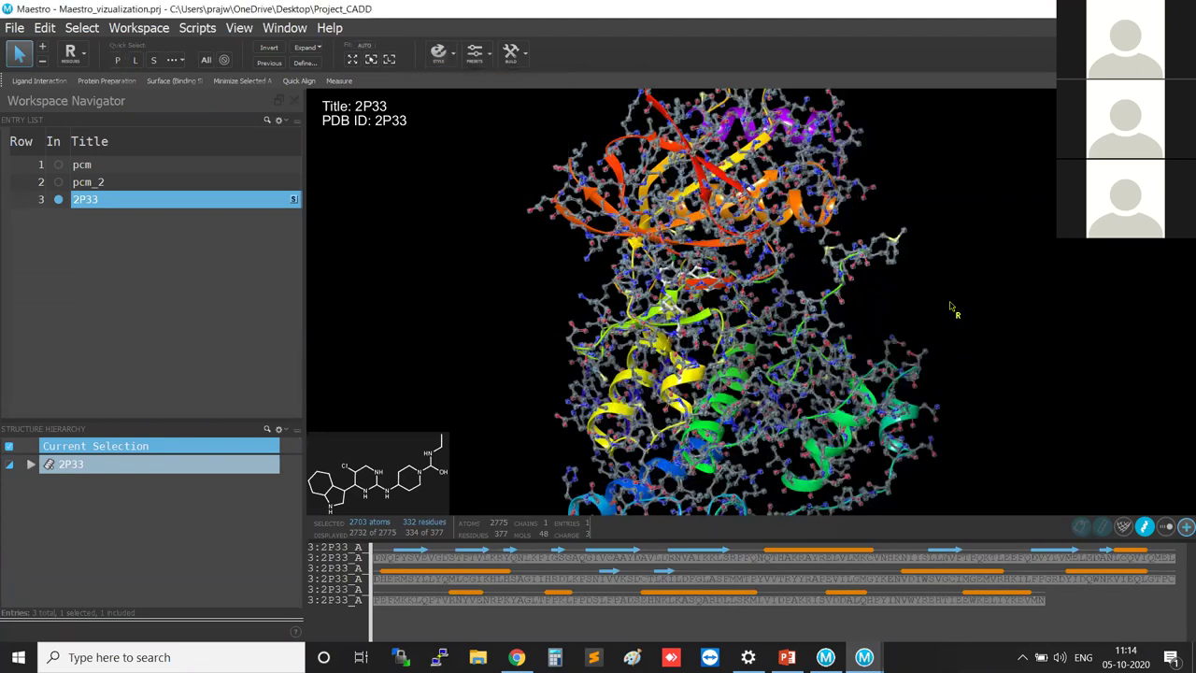
middle_click_drag(921, 278, 930, 292)
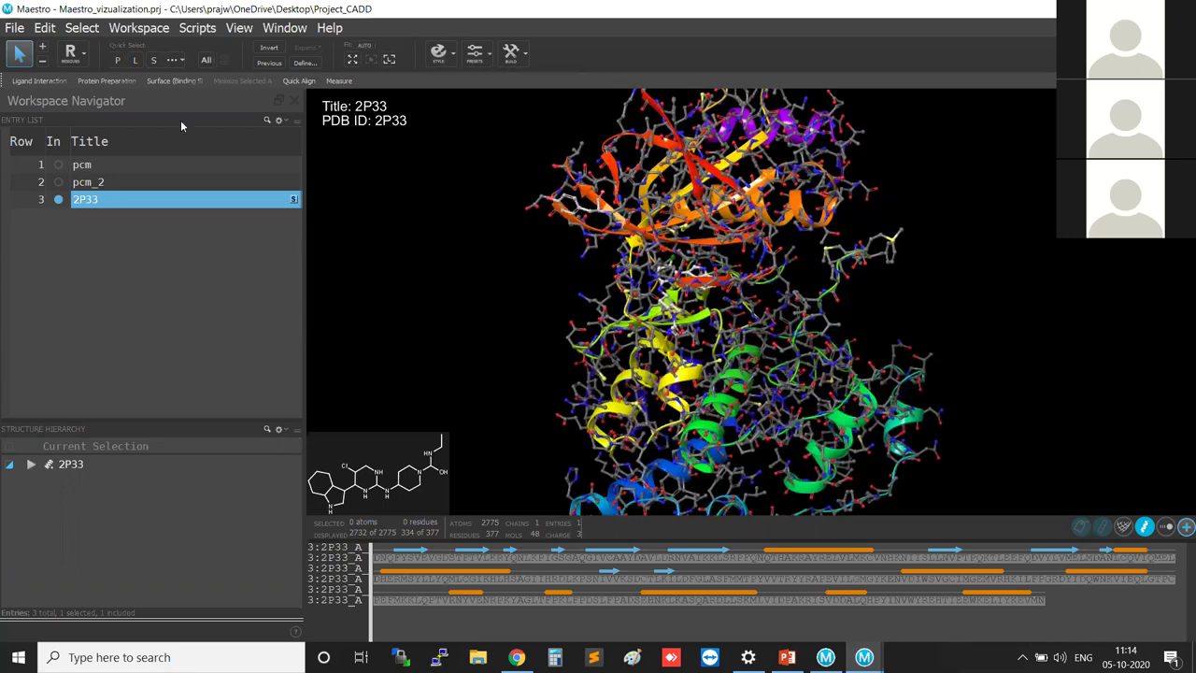
Step: Select the protein atoms of 2P33 again and hide them, leaving the ribbons and ligand
left_click(118, 60)
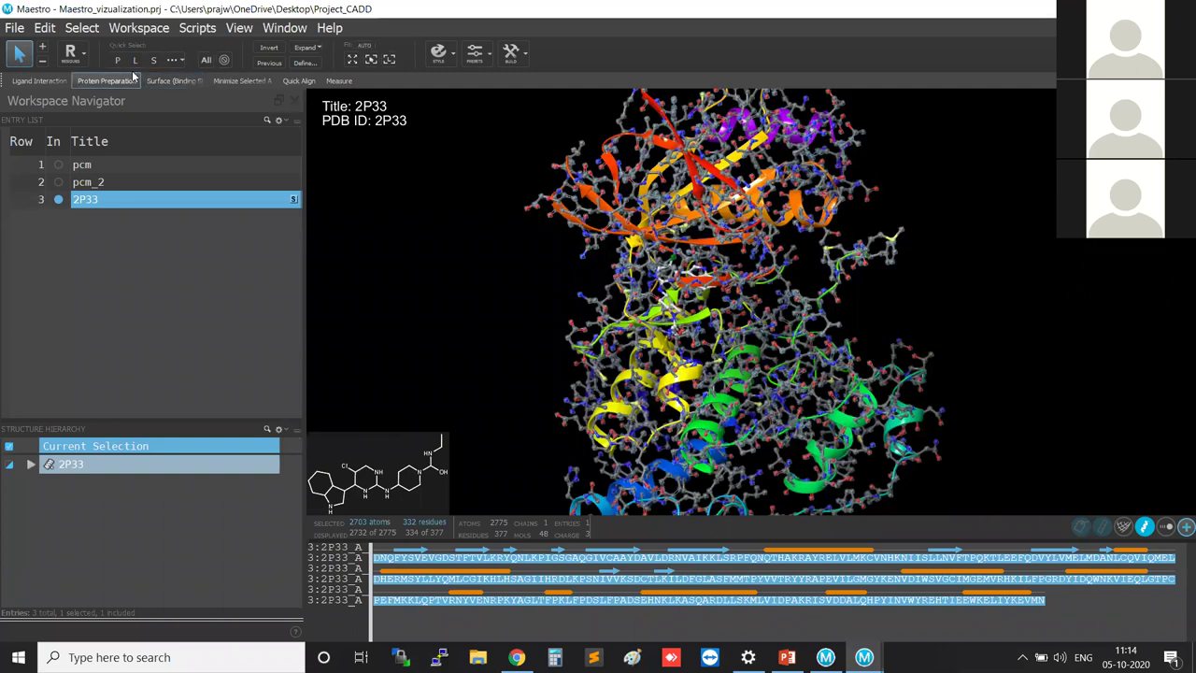
left_click(439, 61)
left_click(440, 82)
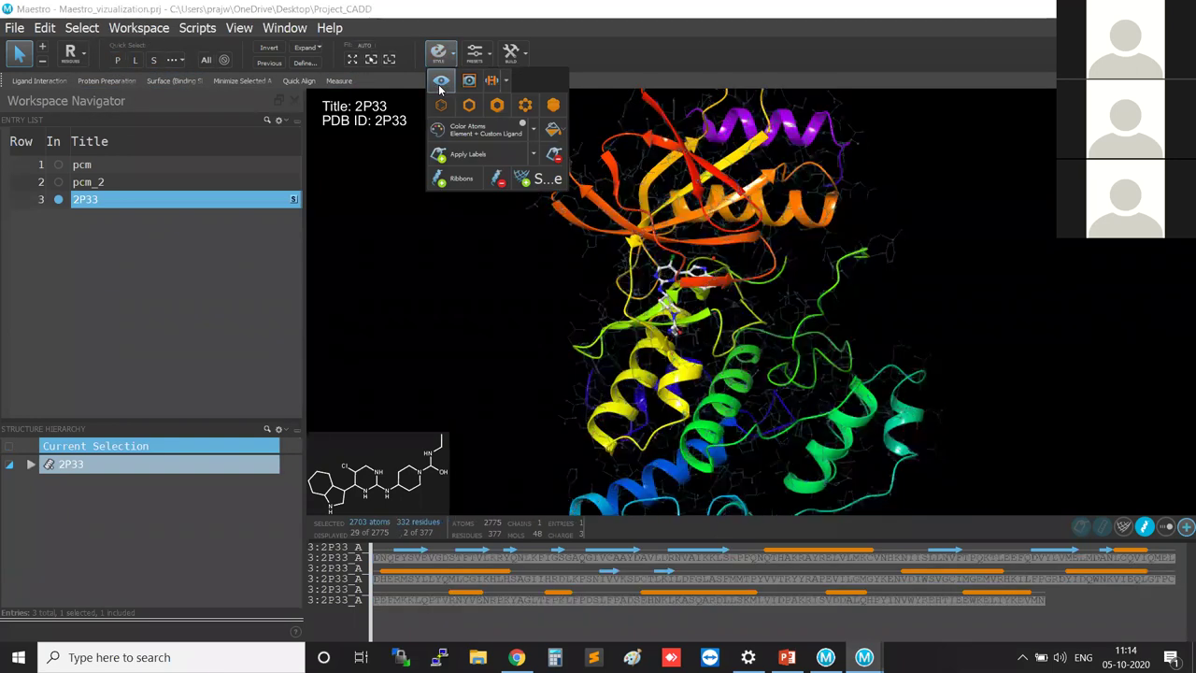
left_click(452, 273)
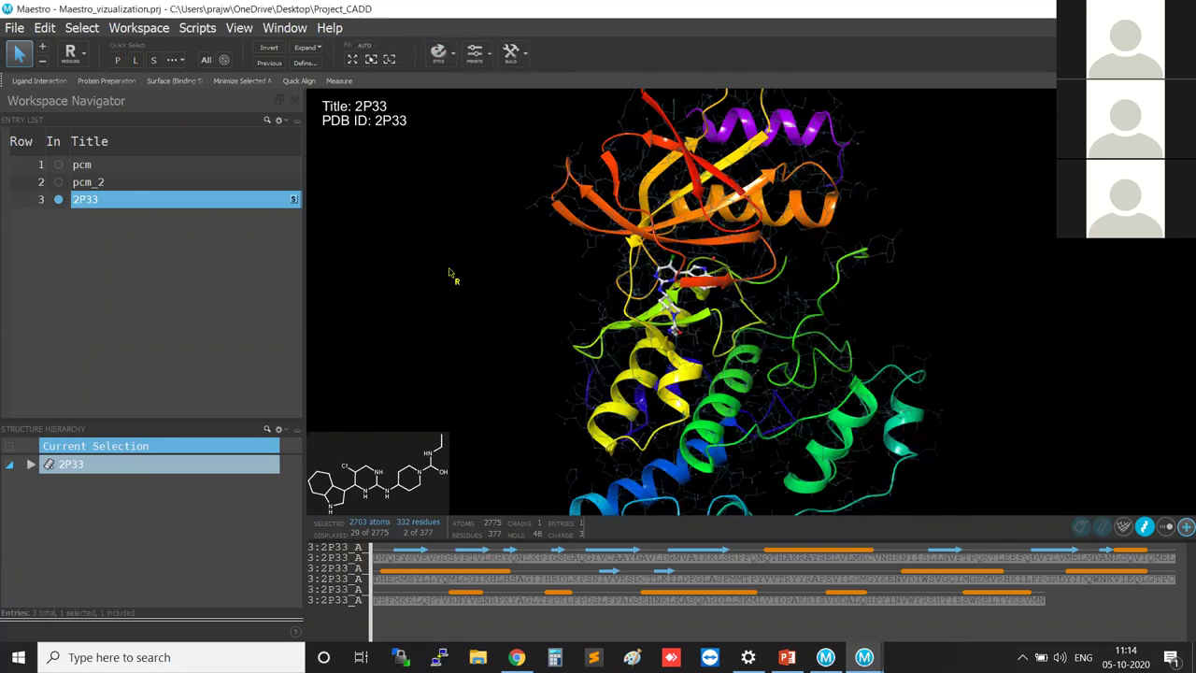
Step: Select the ligand, preview it in a tube representation and return it to ball-and-stick
left_click(136, 62)
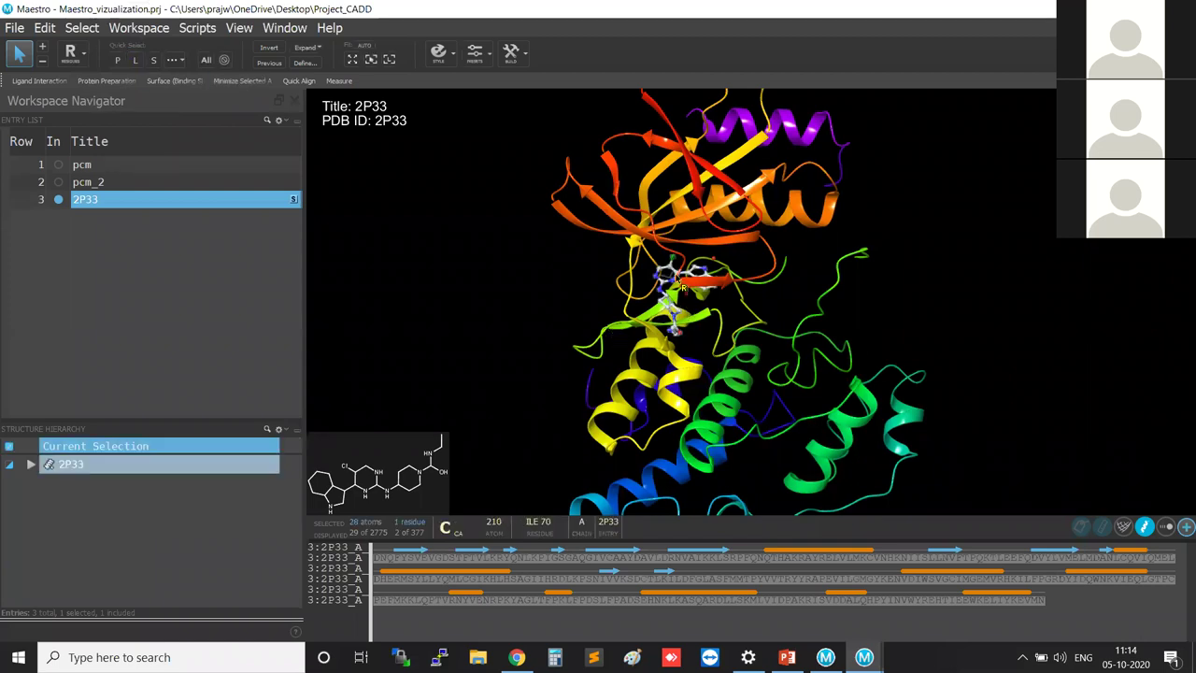
scroll(654, 299, "up", 5)
right_click_drag(648, 315, 993, 360)
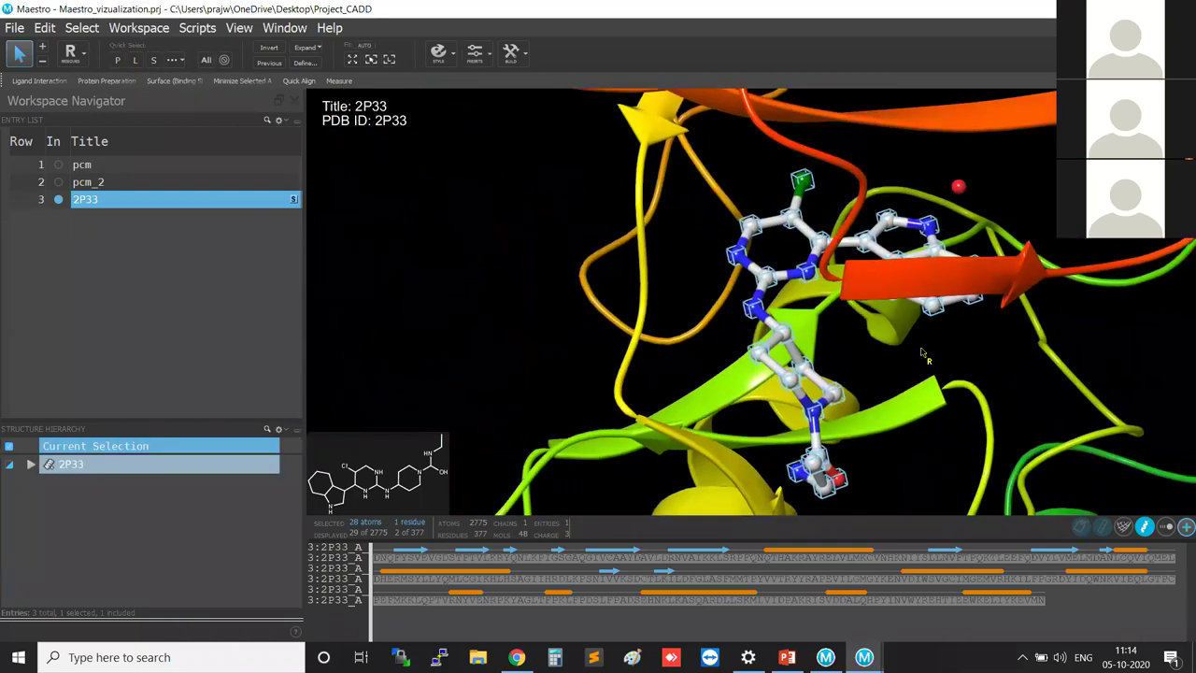
scroll(487, 248, "down", 2)
middle_click_drag(486, 249, 688, 179)
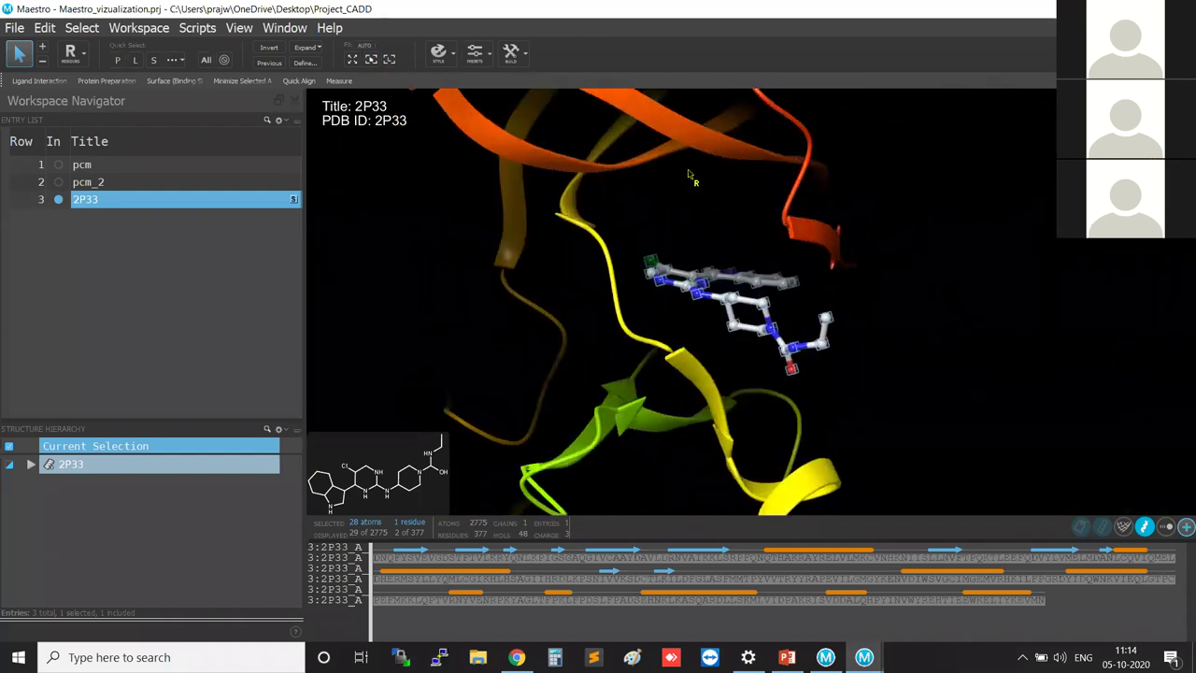
left_click(445, 60)
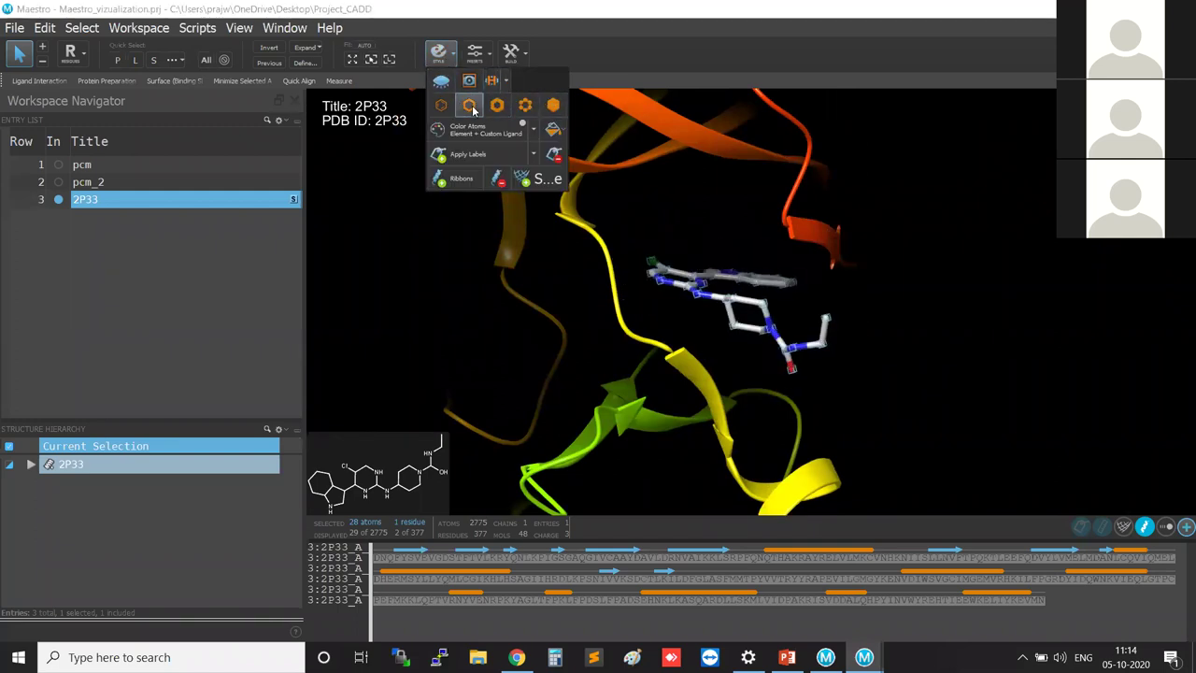
left_click(525, 111)
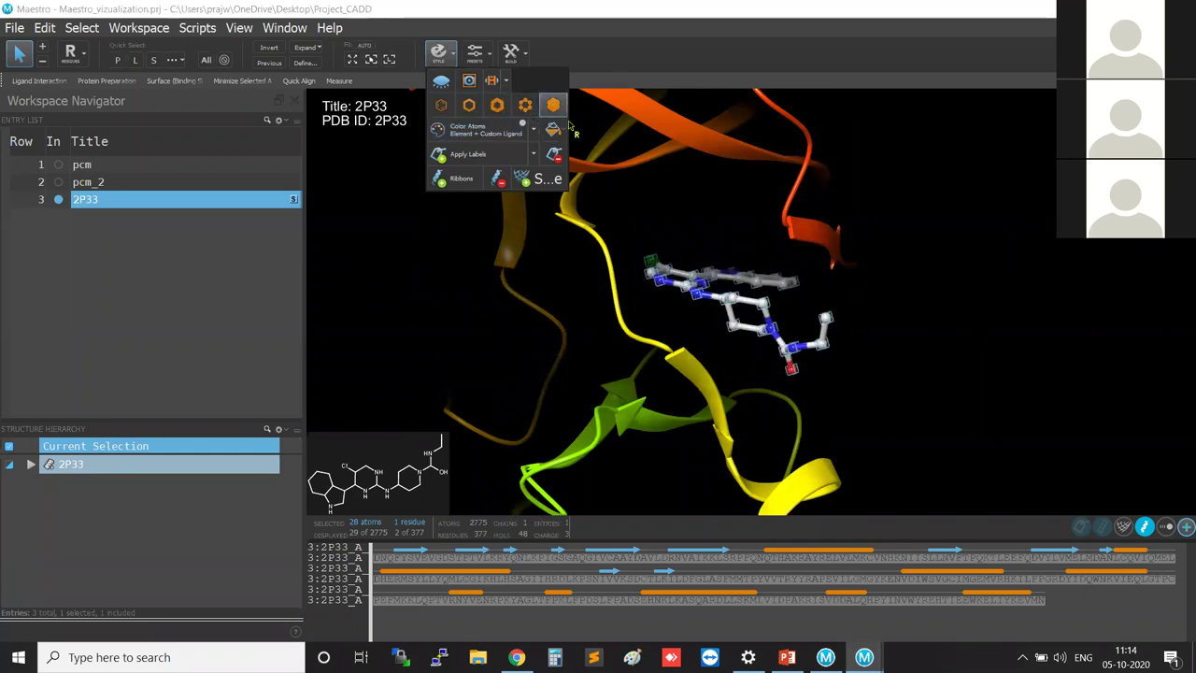
left_click(937, 400)
middle_click_drag(937, 400, 854, 394)
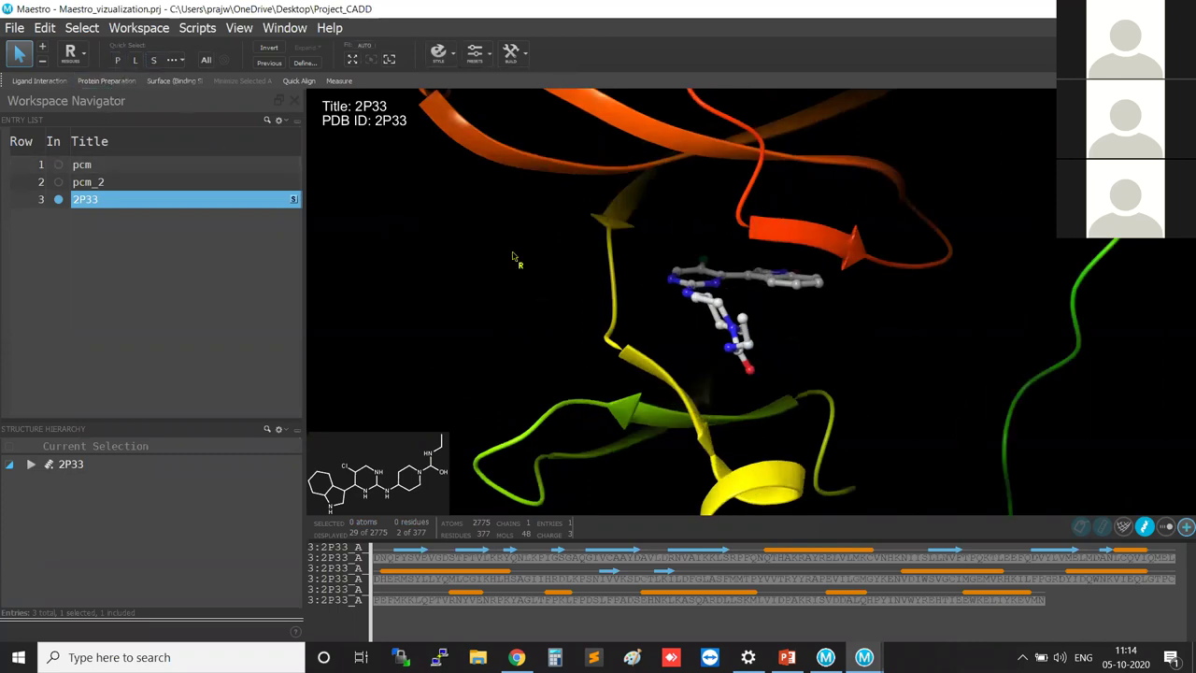
Step: Try to select residues 12-20 by defining the atom selection through residue number
left_click(439, 52)
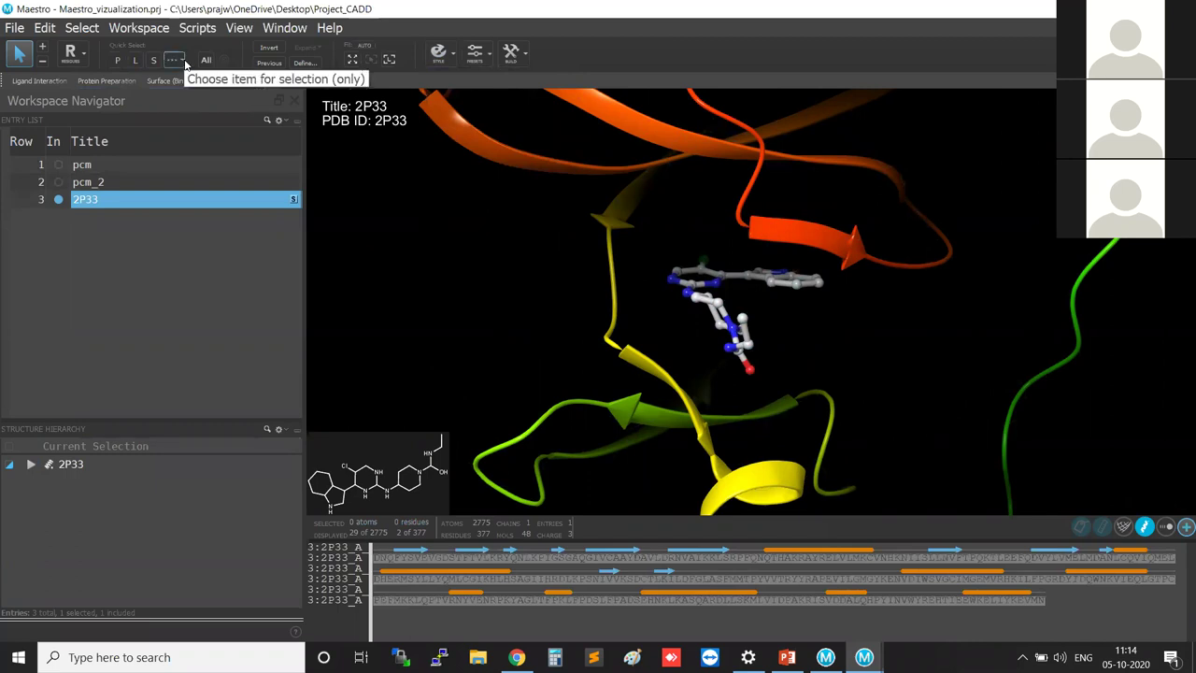
left_click(308, 65)
left_click(308, 65)
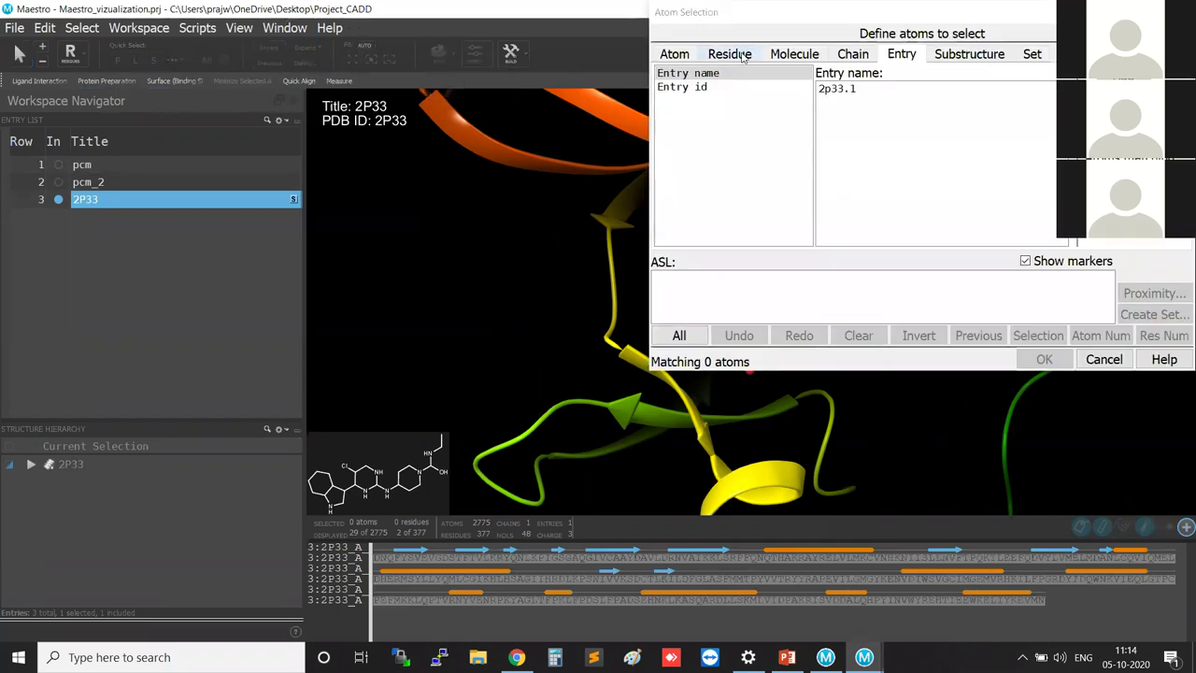
left_click(744, 56)
left_click(875, 105)
type("12")
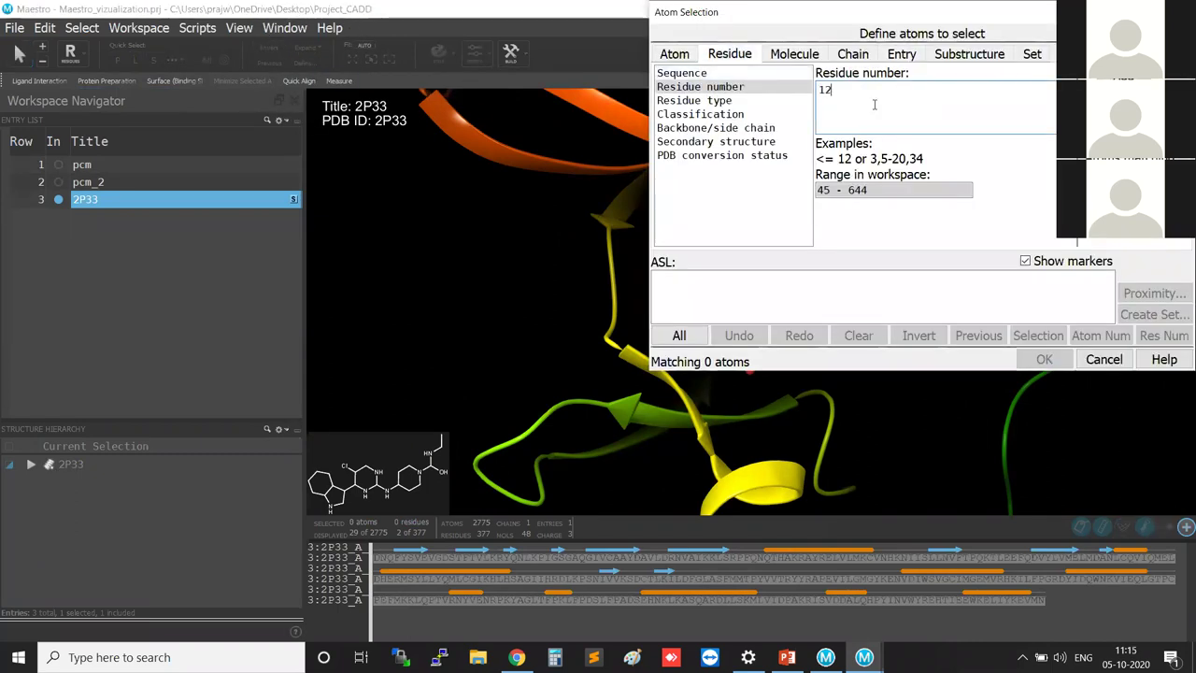
type("-20")
left_click_drag(875, 96, 809, 89)
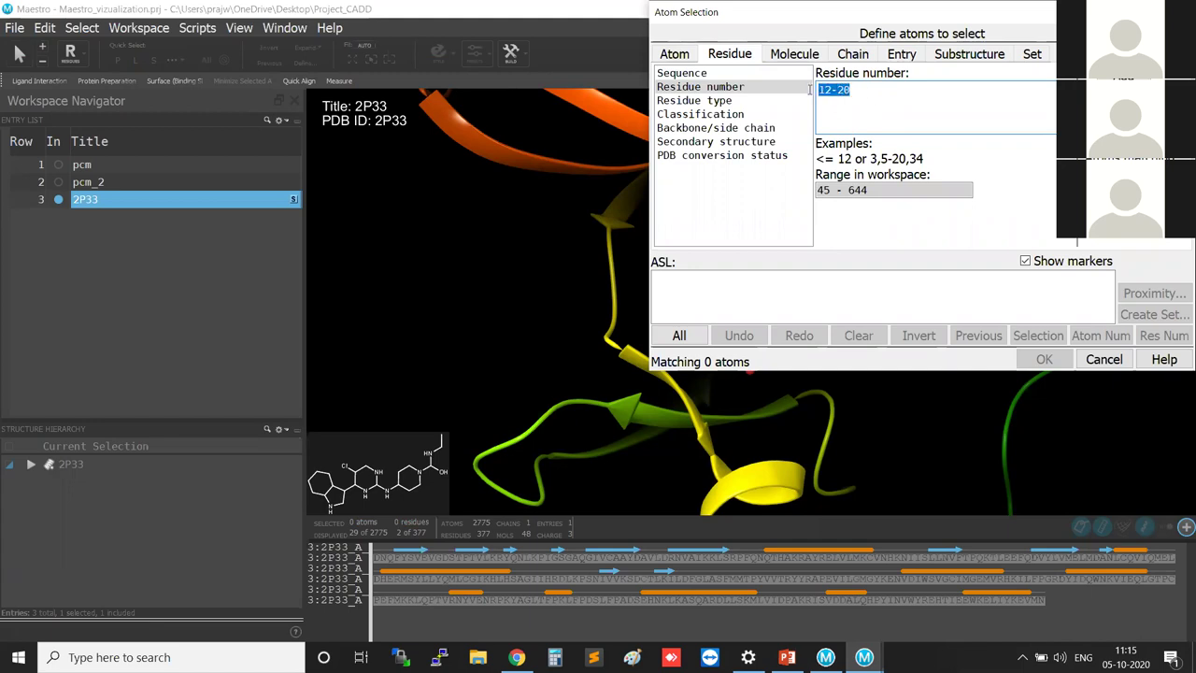
key("Return")
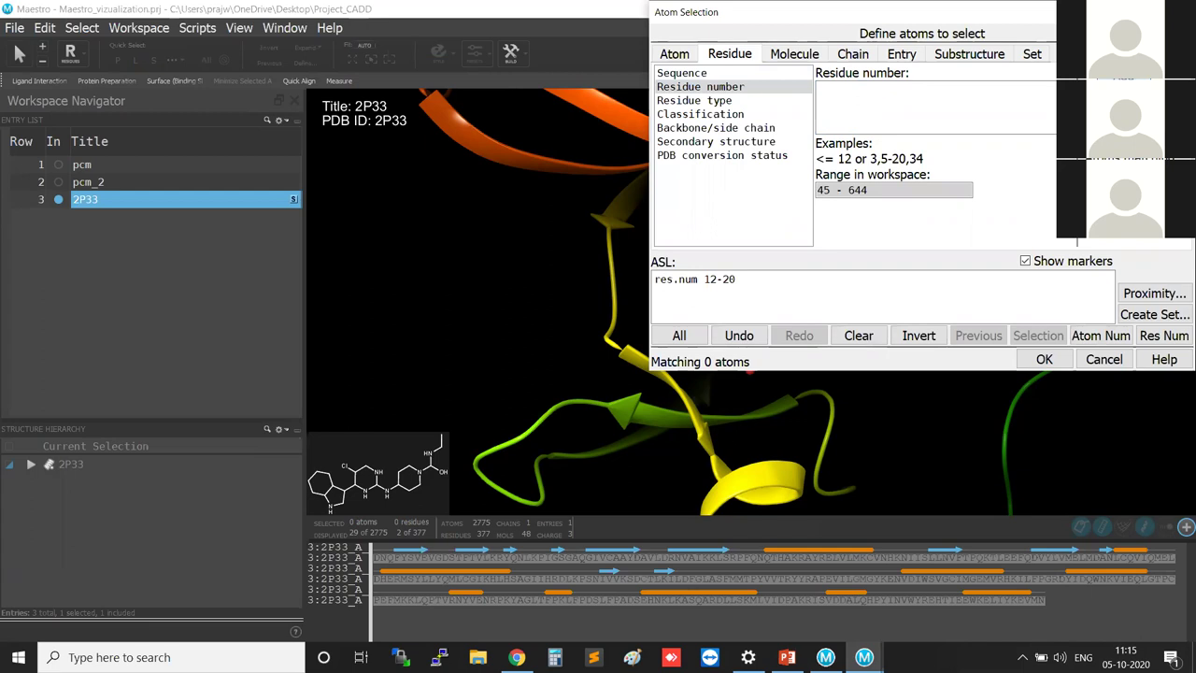
left_click(1057, 365)
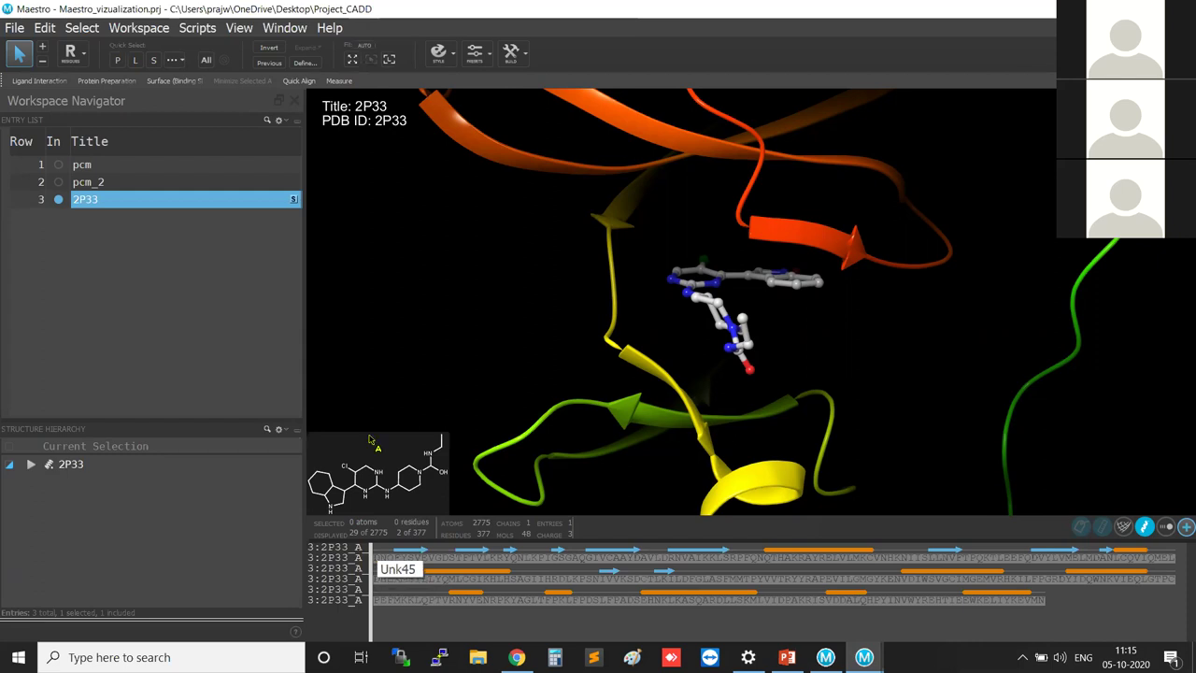
Step: Define a new atom selection containing residue numbers 55-65
left_click(305, 62)
left_click(854, 93)
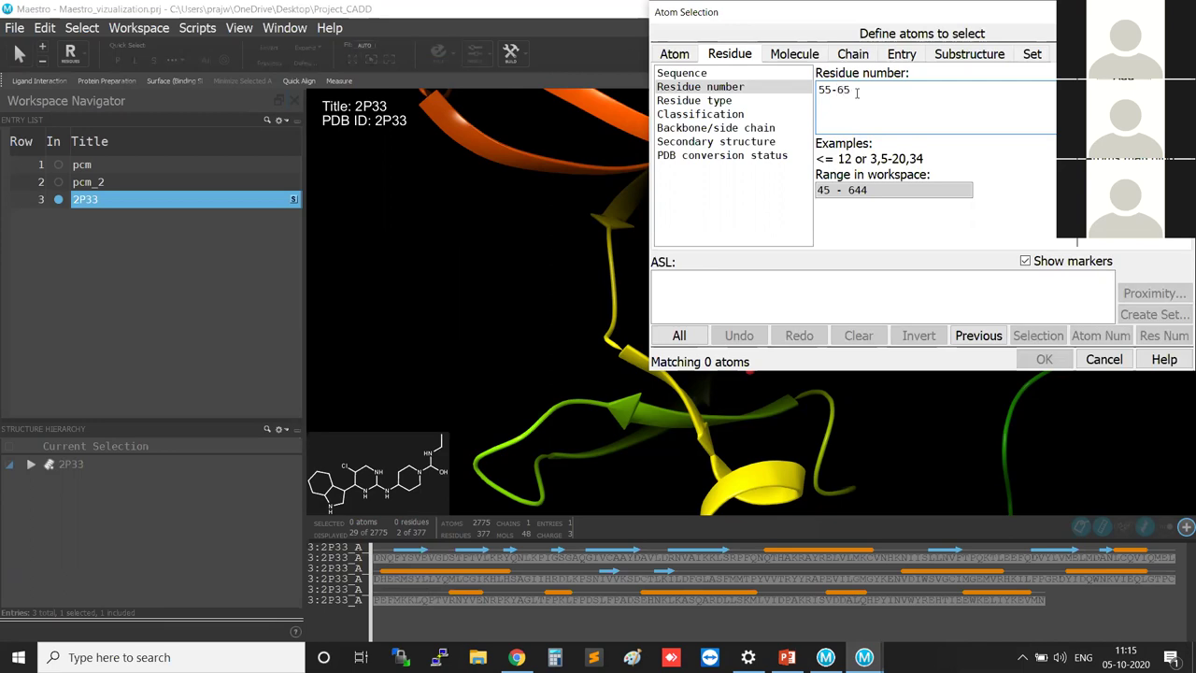
triple_click(889, 89)
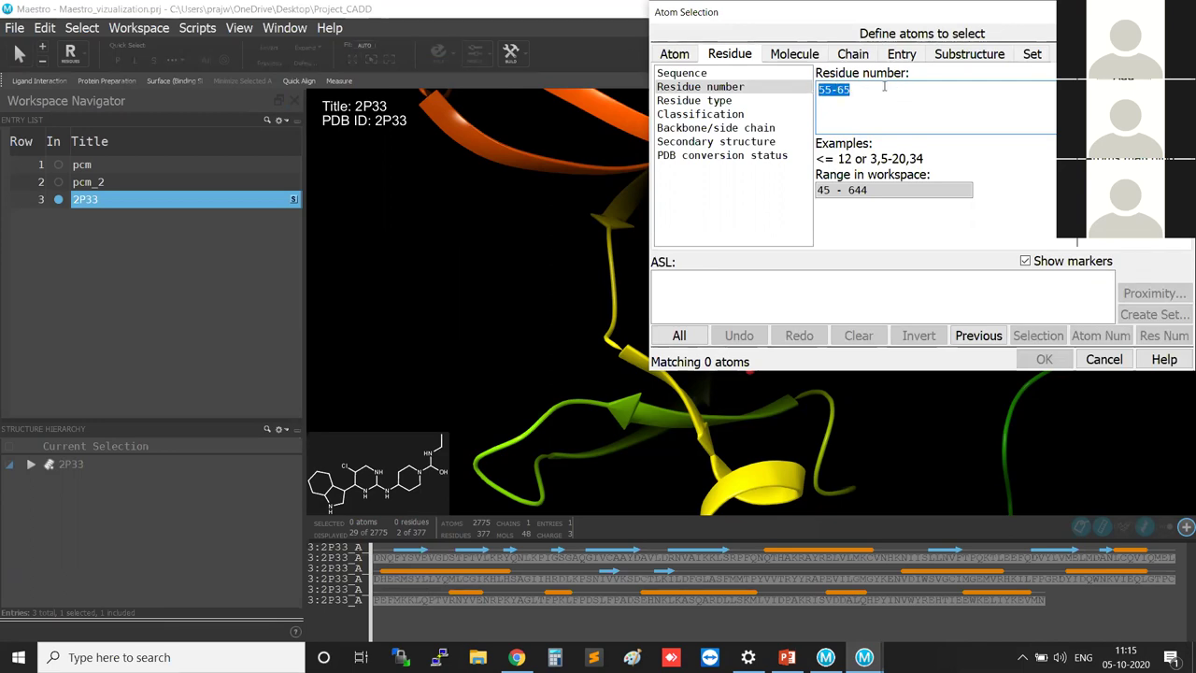
key("Return")
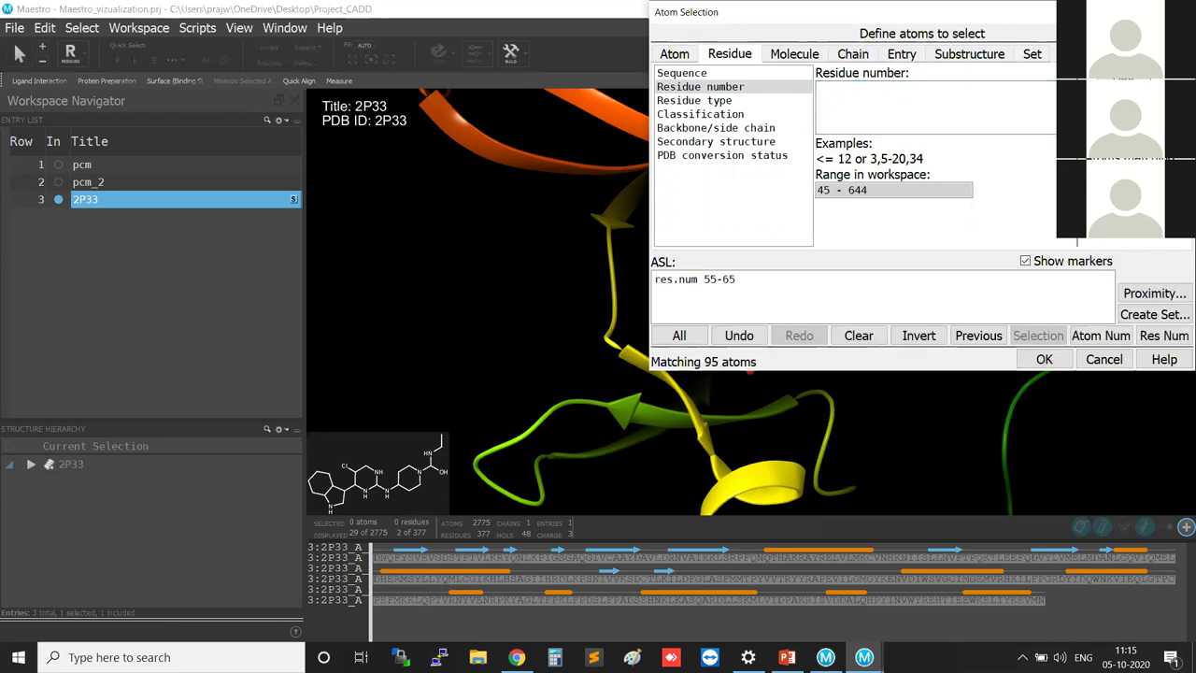
left_click(1050, 358)
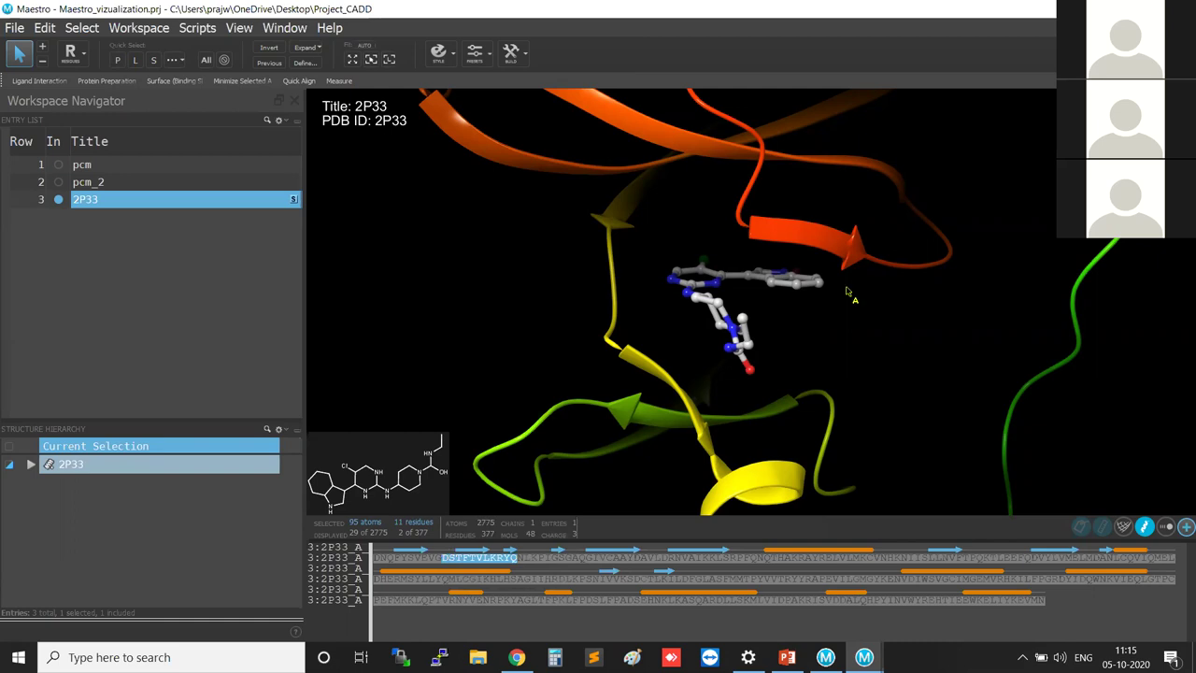
Step: Color the ribbon of the selected residues 55-65 with a single color, trying red and yellow and settling on green
left_click(375, 64)
left_click(375, 63)
left_click(376, 64)
left_click(375, 64)
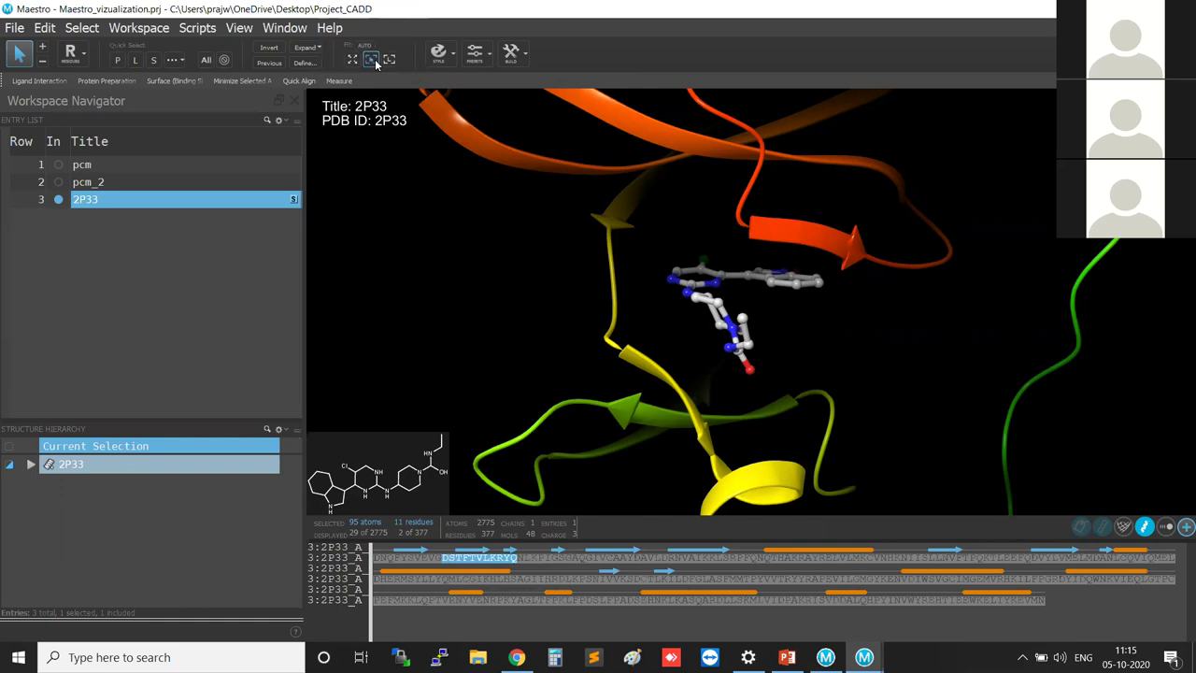
middle_click_drag(542, 288, 864, 174)
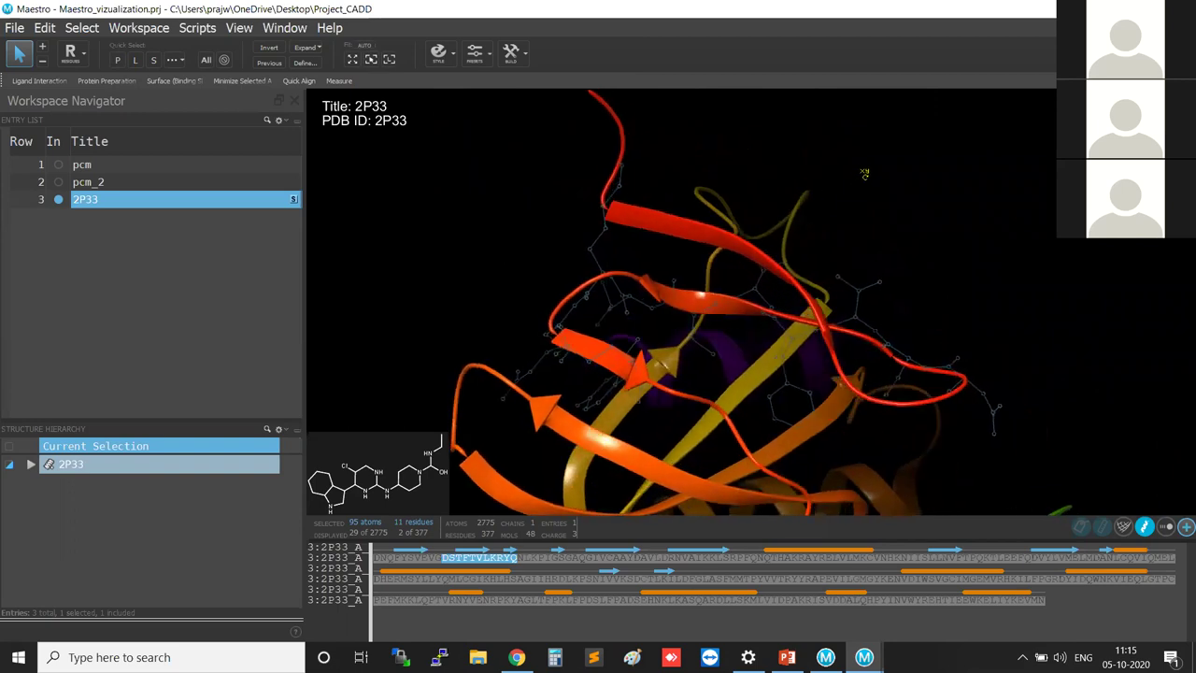
left_click(453, 59)
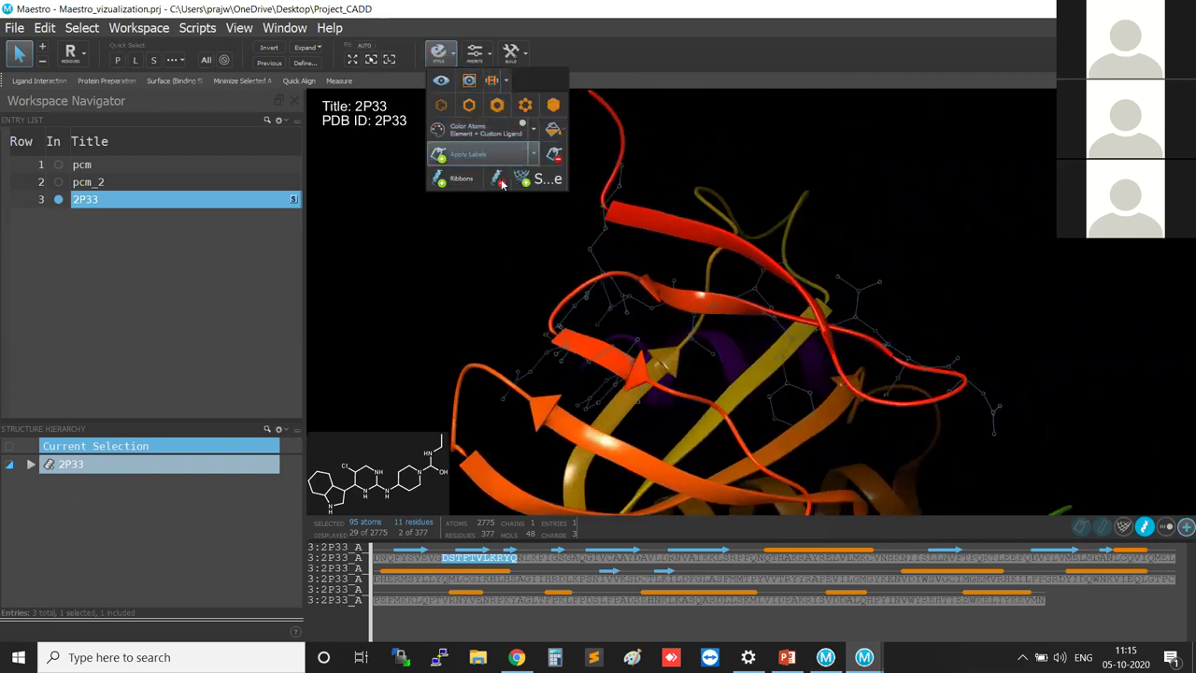
left_click(465, 181)
left_click(553, 222)
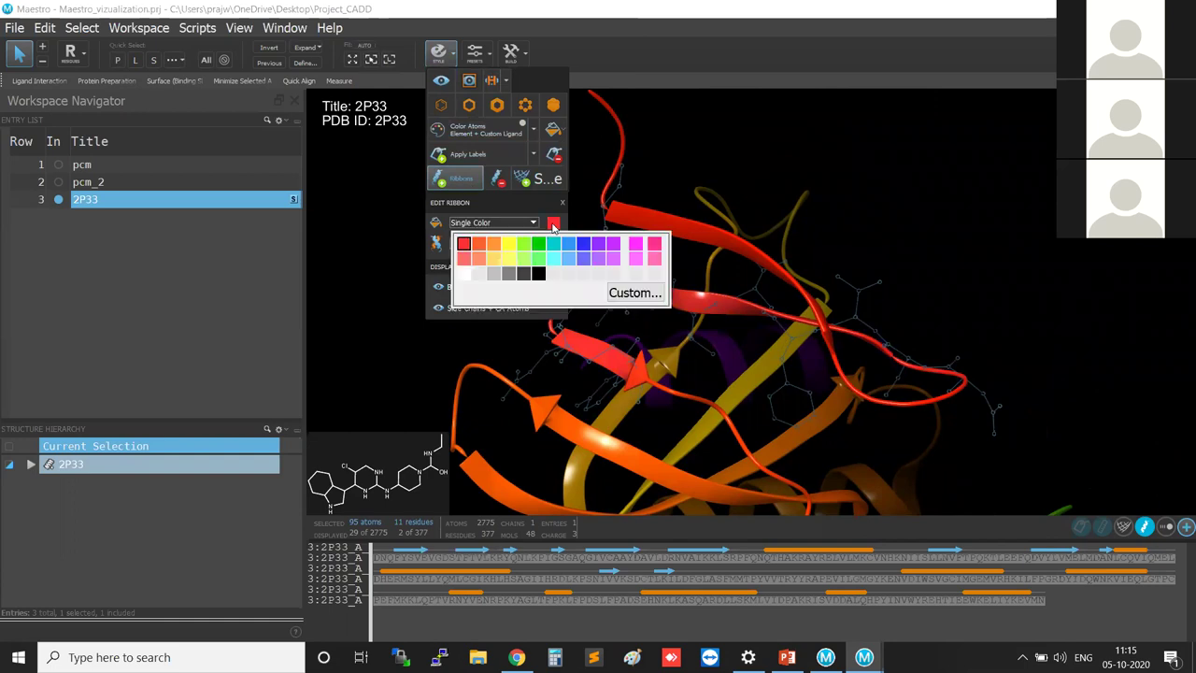
left_click(507, 245)
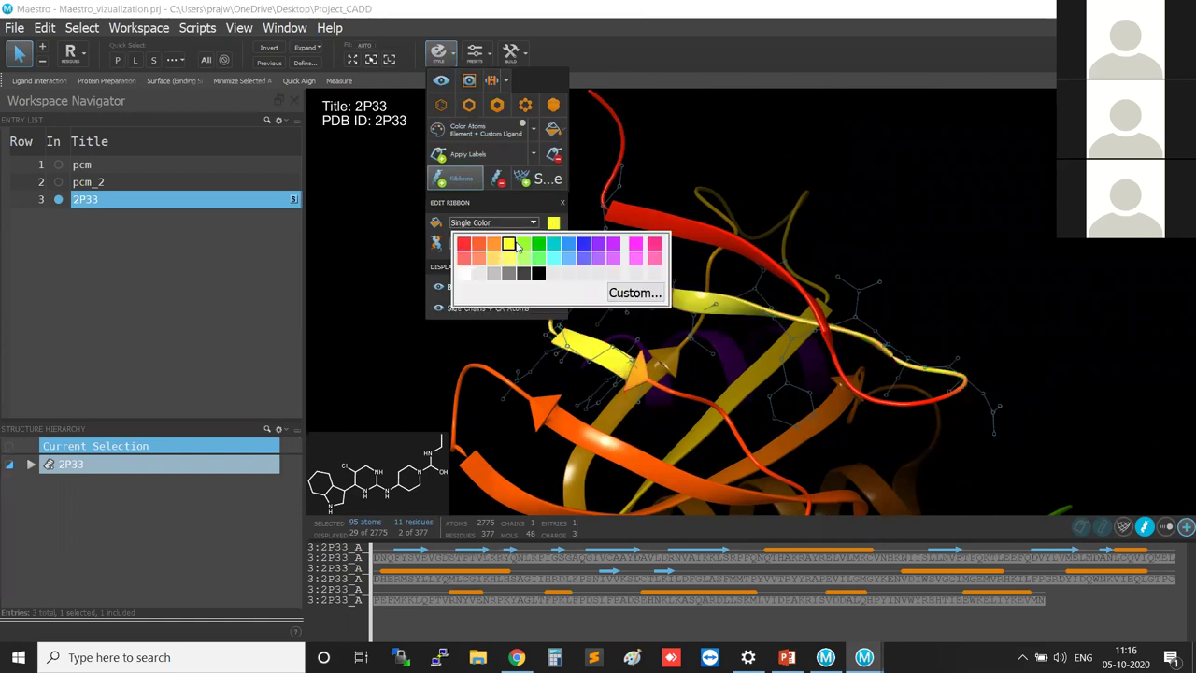
left_click(539, 245)
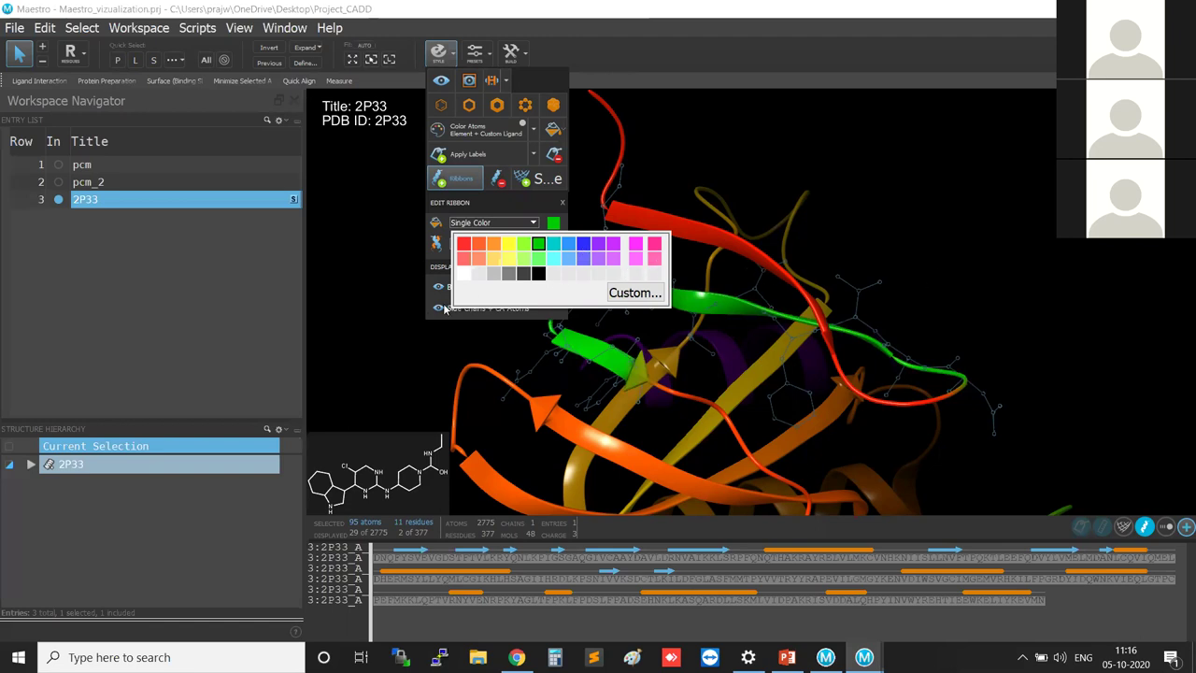
Step: Display the atoms of residues 55-65, compare tube and space-filling representations, settle on ball-and-stick and clear the selection
left_click(527, 110)
left_click(527, 108)
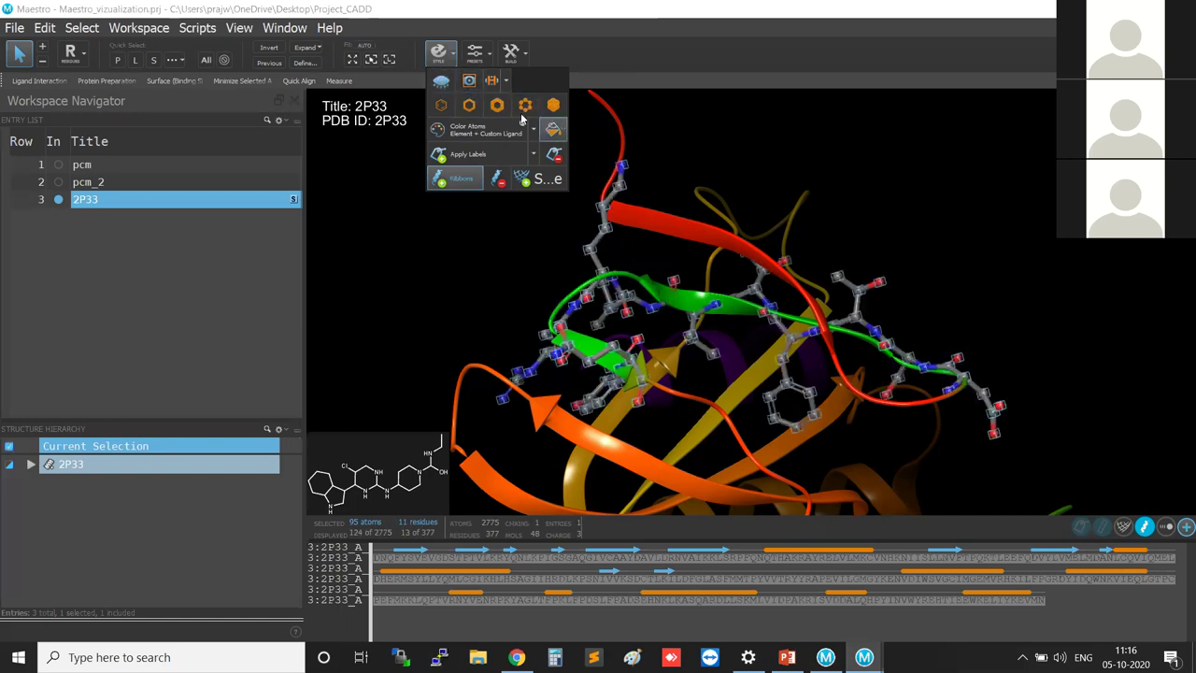
left_click(497, 106)
left_click(471, 106)
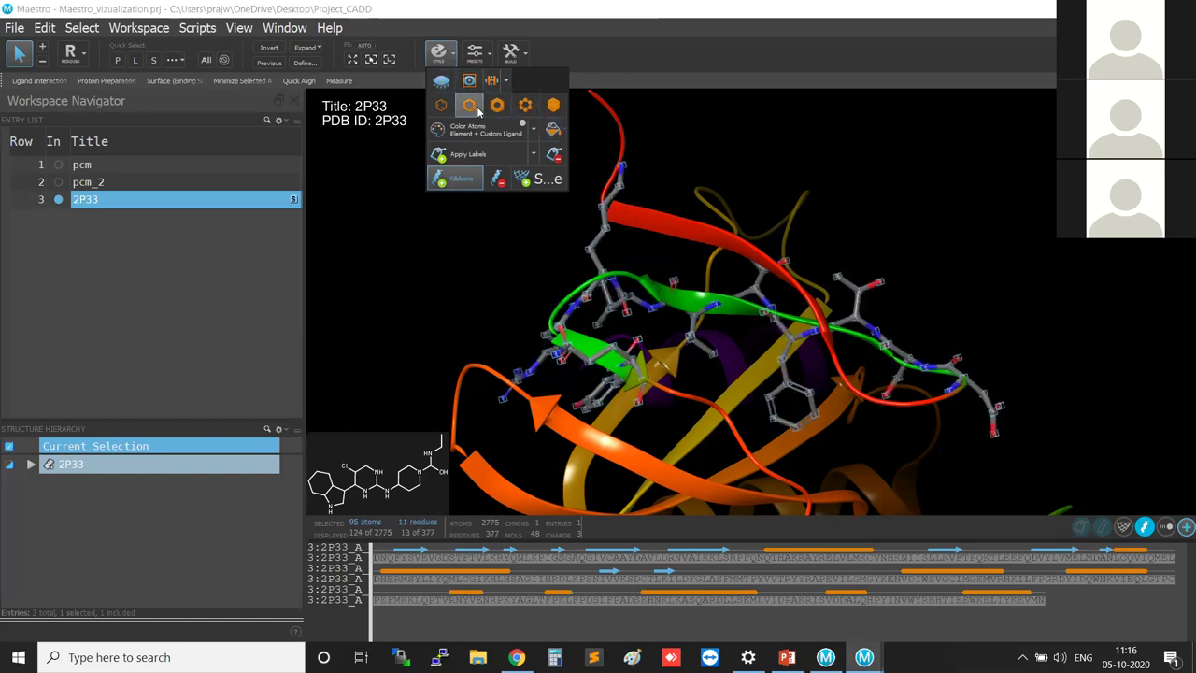
left_click(553, 105)
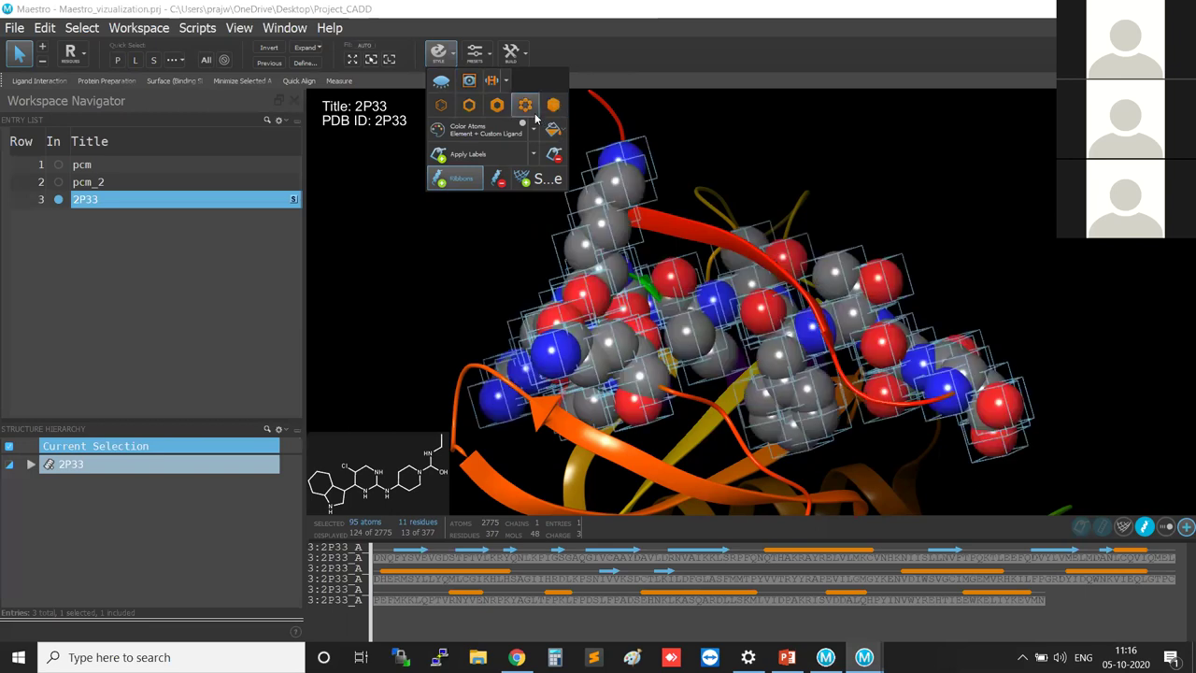
left_click(527, 107)
left_click(958, 192)
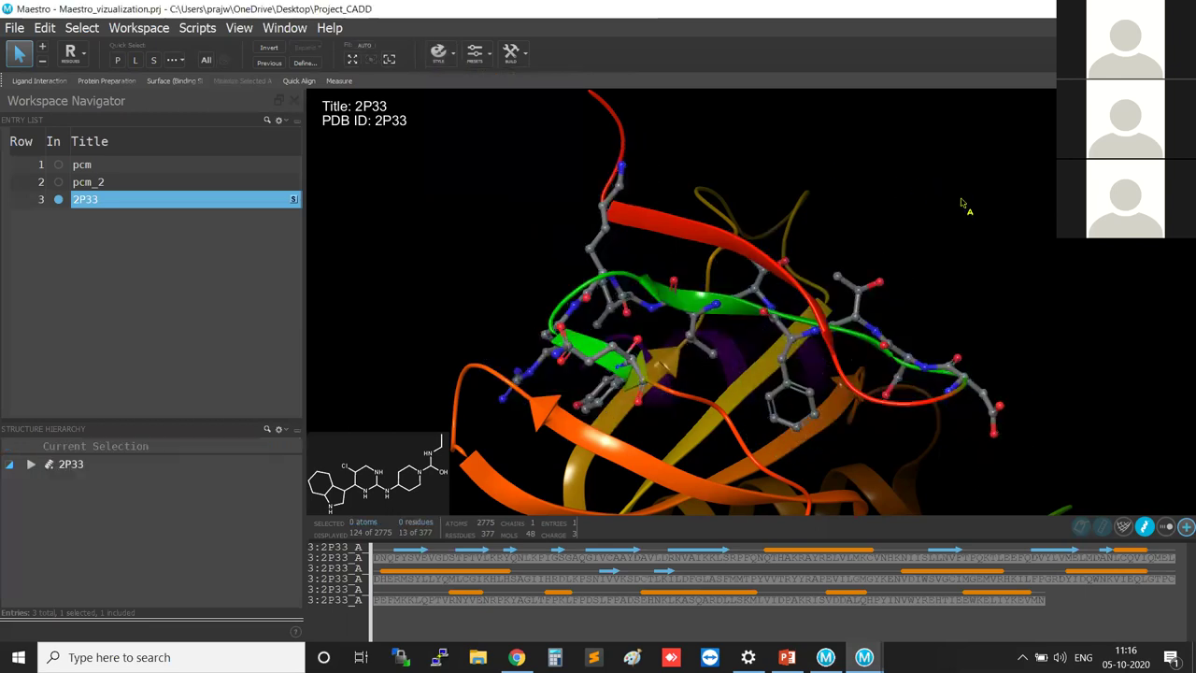
key("f")
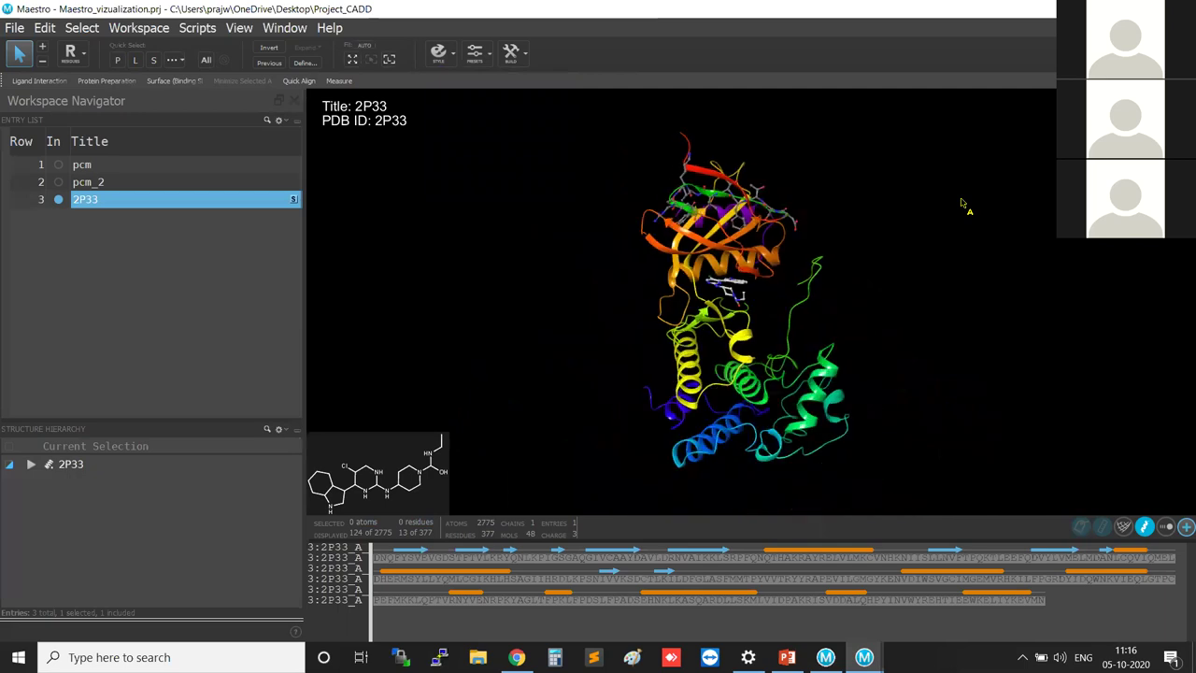
Step: Open the Project Table, examine the 2P33 entry's property columns and the Maestro and LigPrep groups in the property tree, and close it
middle_click_drag(958, 208, 868, 230)
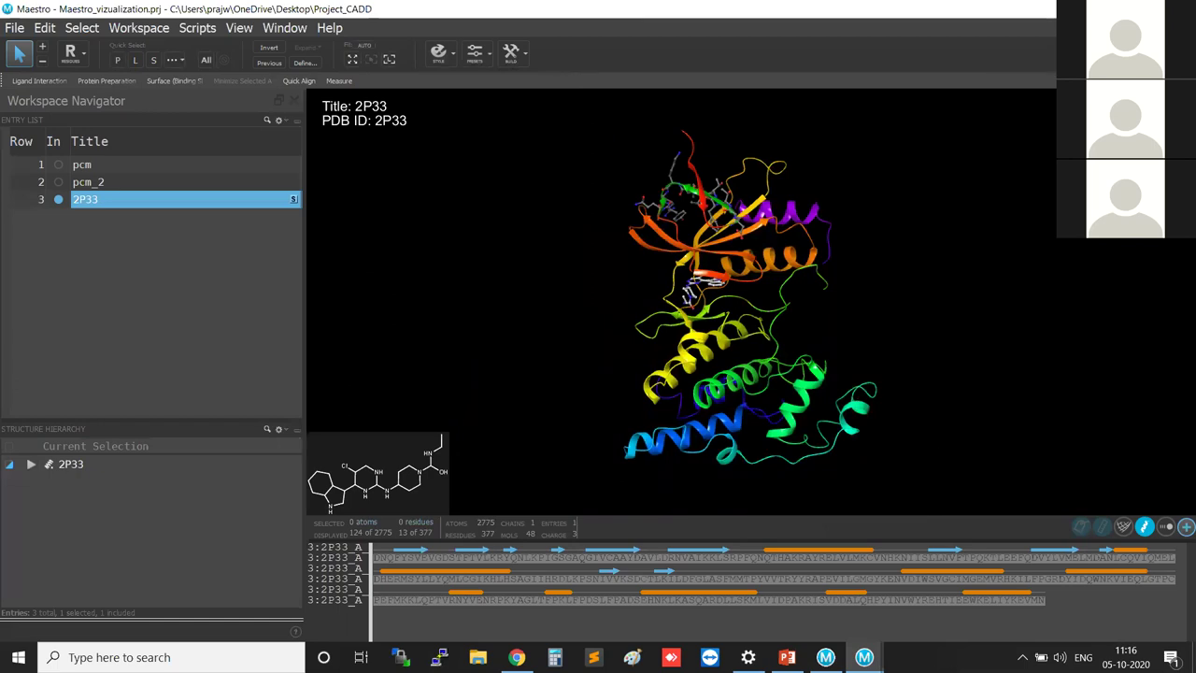
key("ctrl+t")
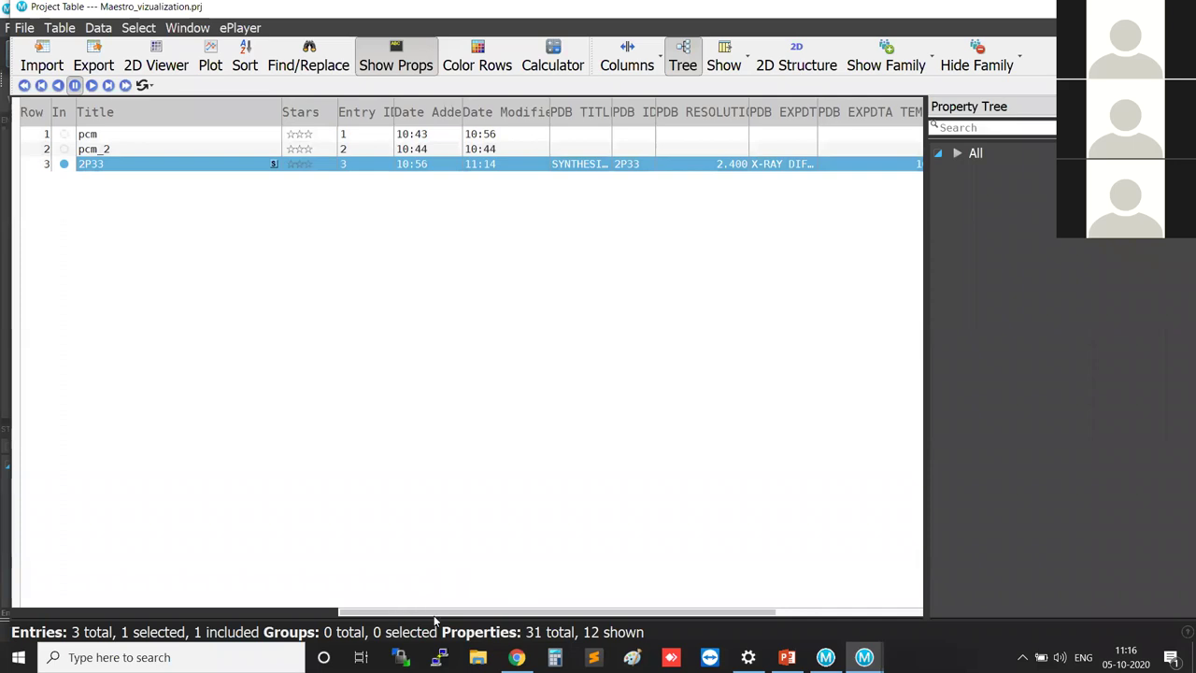
left_click_drag(765, 614, 570, 608)
left_click_drag(771, 613, 931, 371)
left_click(956, 154)
left_click(961, 128)
left_click(970, 173)
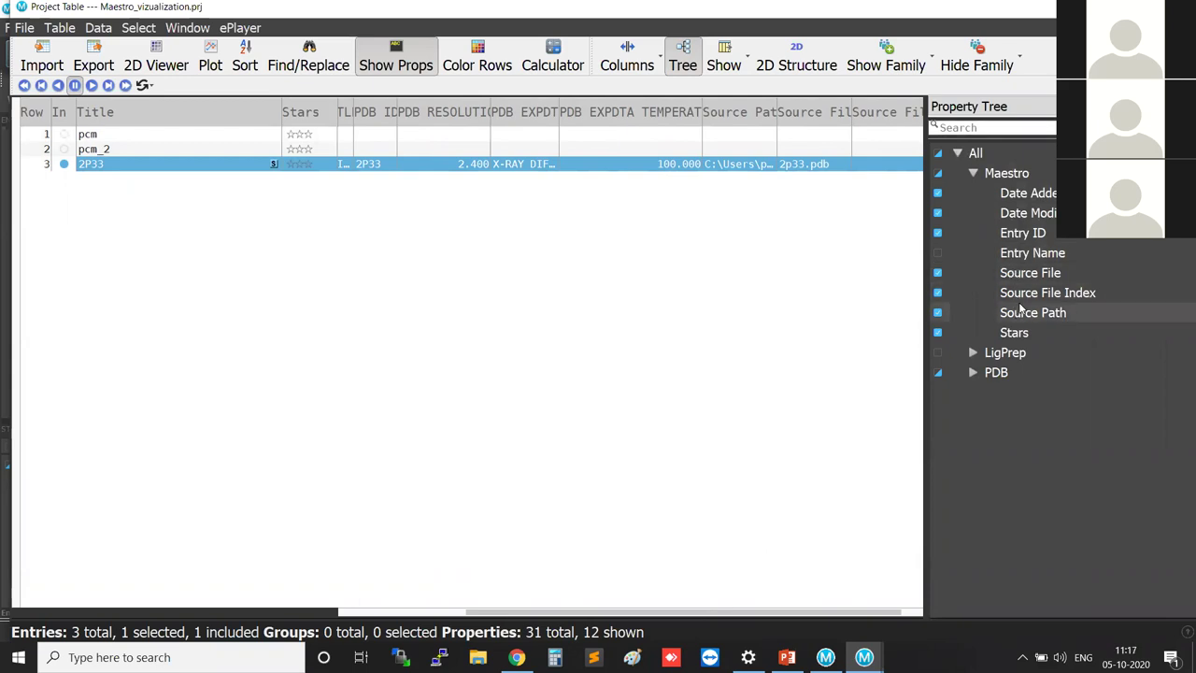
left_click(972, 353)
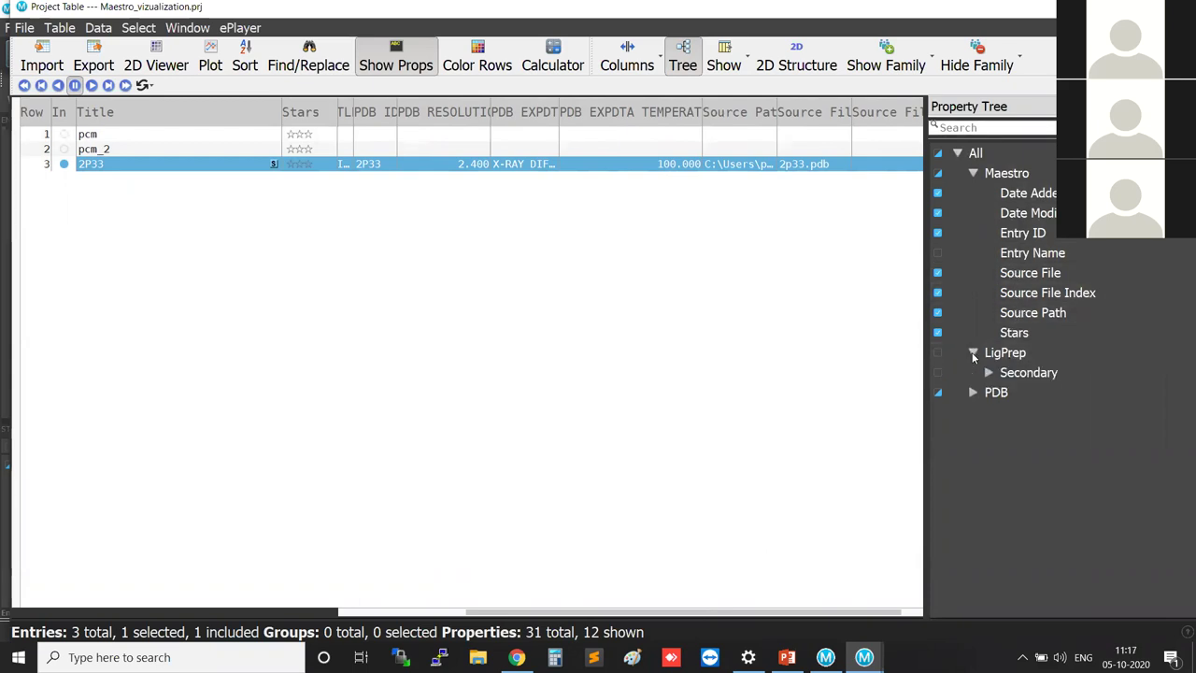
left_click(972, 173)
left_click(958, 153)
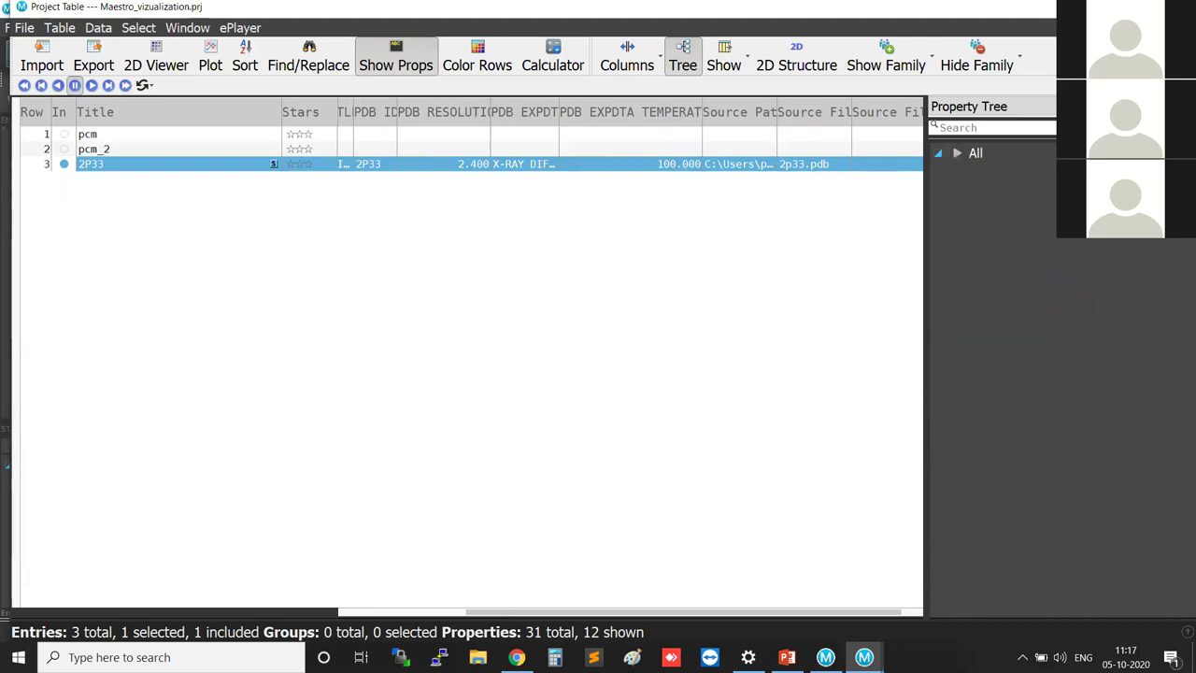
key("ctrl+t")
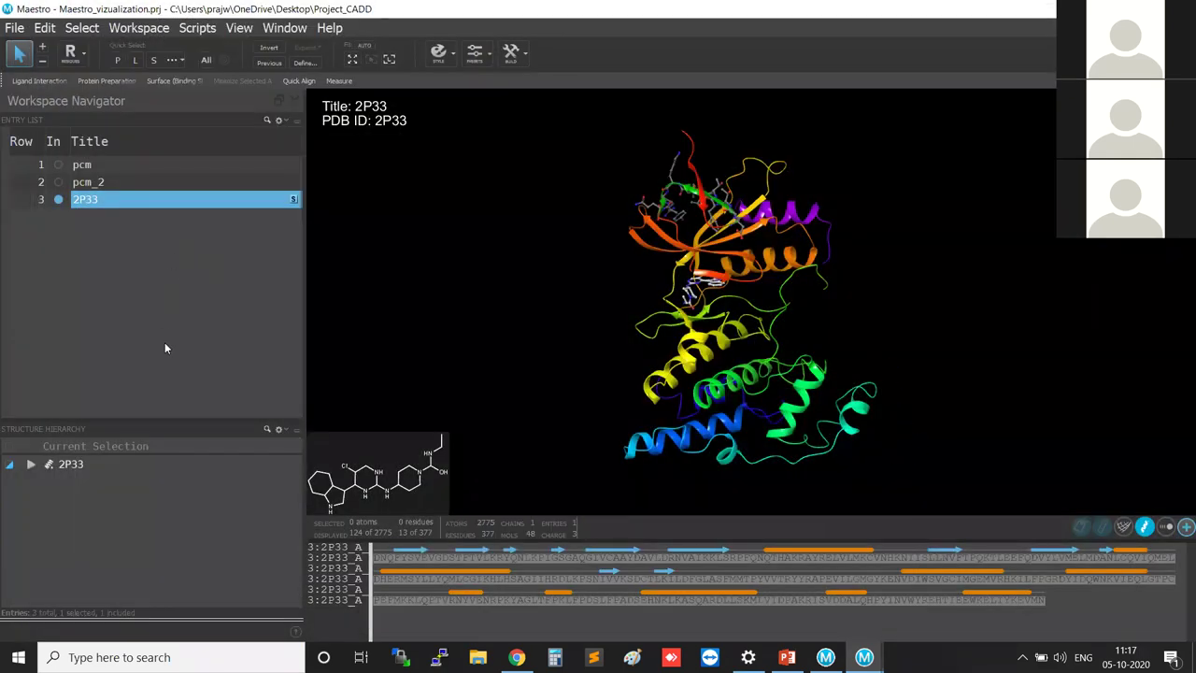
Step: Highlight the pcm, pcm_2 and 2P33 rows of the entry list in turn, ending on 2P33
left_click(98, 166)
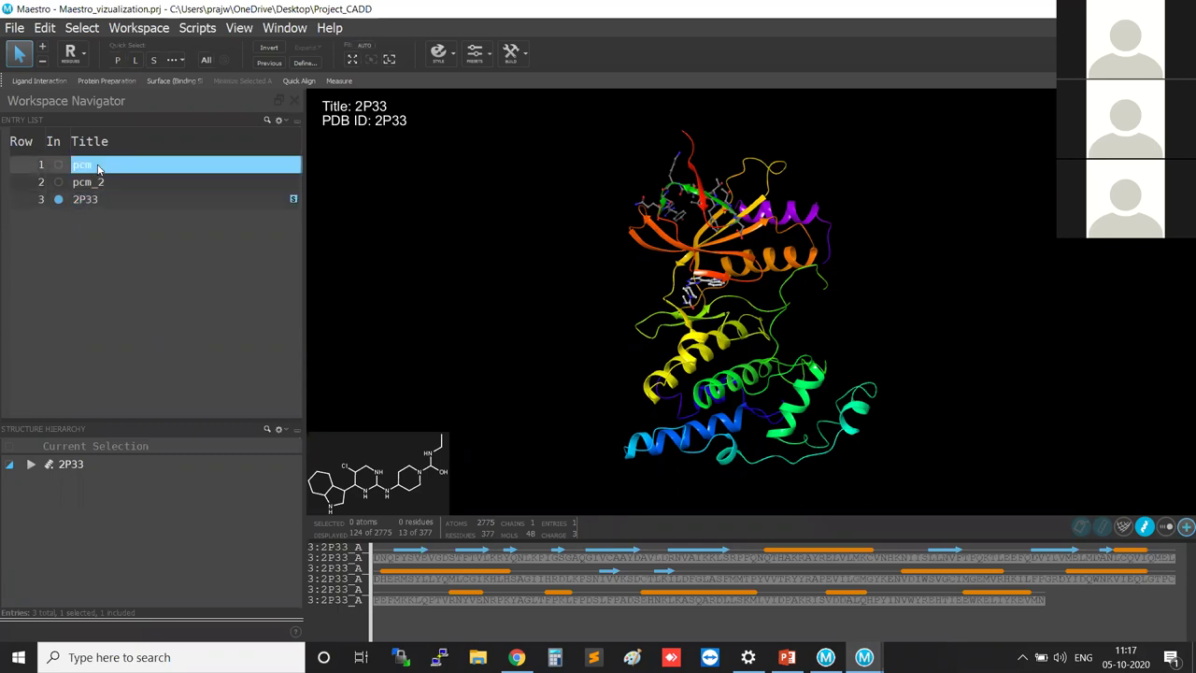
left_click(112, 180)
left_click(108, 199)
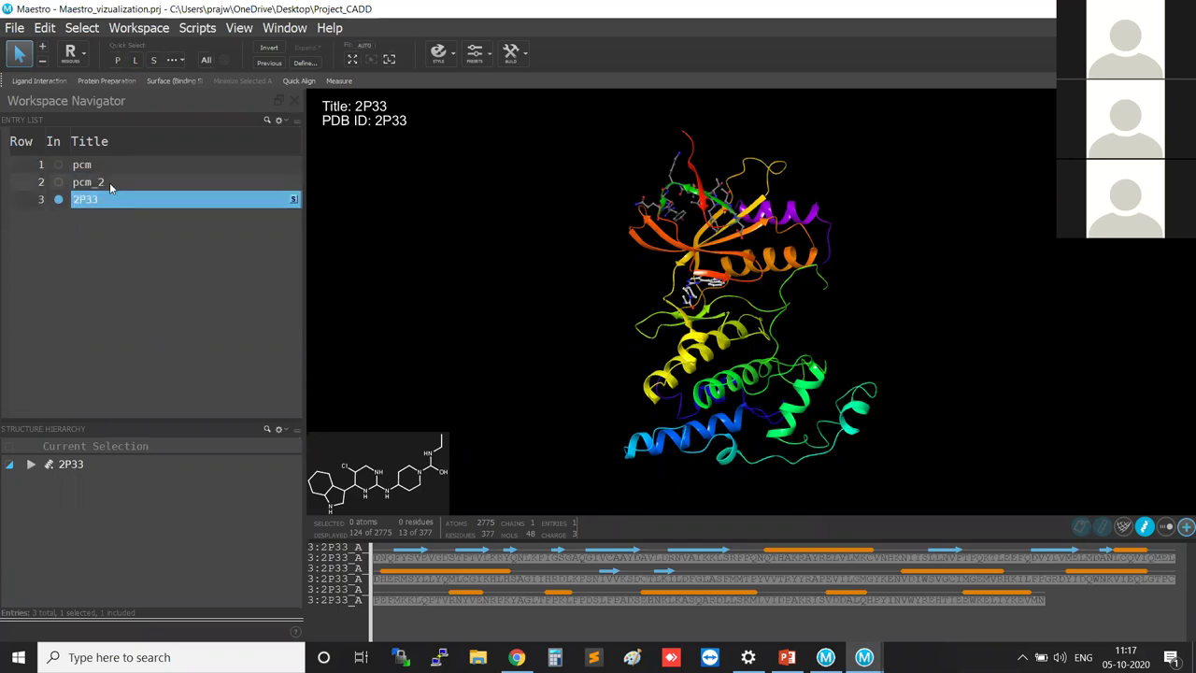
left_click(109, 182)
left_click(113, 167)
left_click(113, 166)
left_click(113, 166)
left_click(113, 166)
left_click(113, 167)
left_click(113, 166)
left_click(113, 166)
left_click(113, 166)
left_click(113, 166)
left_click(113, 166)
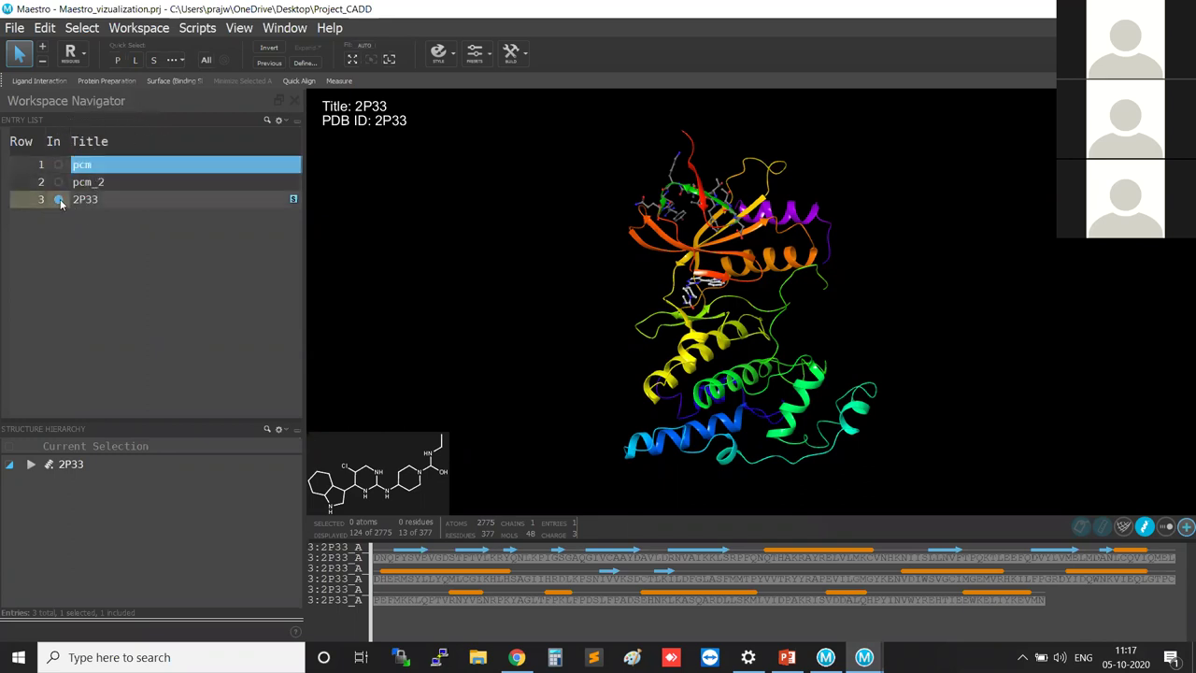
left_click(60, 202)
left_click(60, 203)
left_click(60, 202)
left_click(60, 203)
left_click(60, 203)
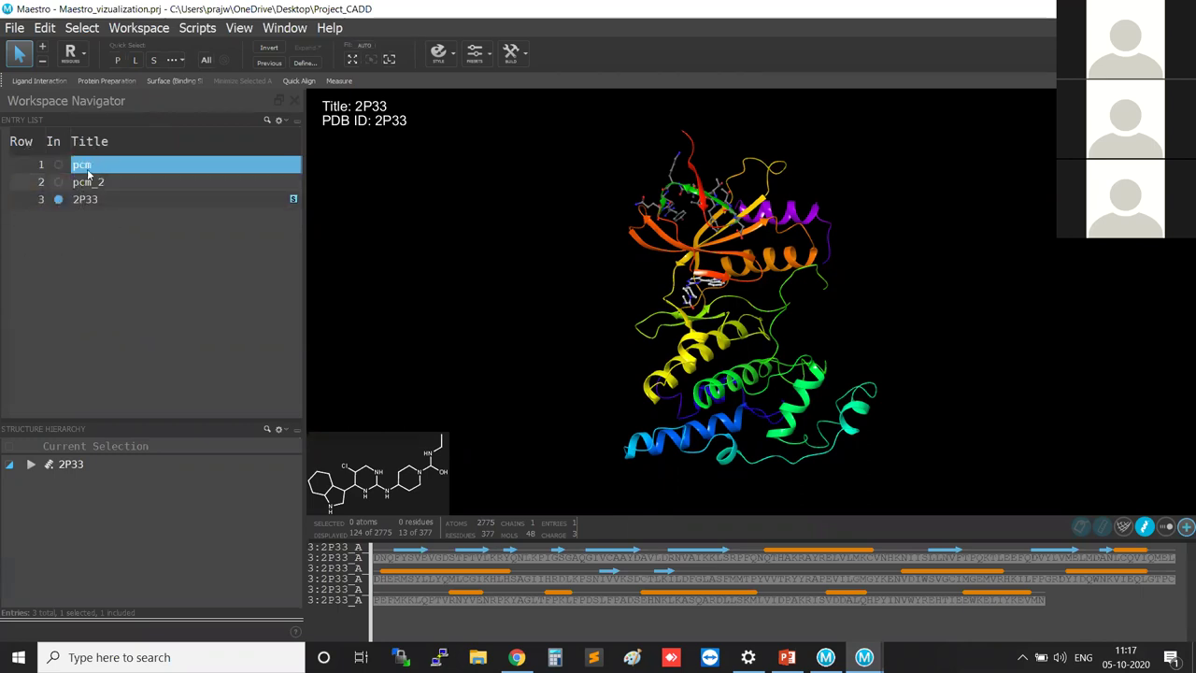
left_click(90, 171)
left_click(91, 171)
left_click(90, 171)
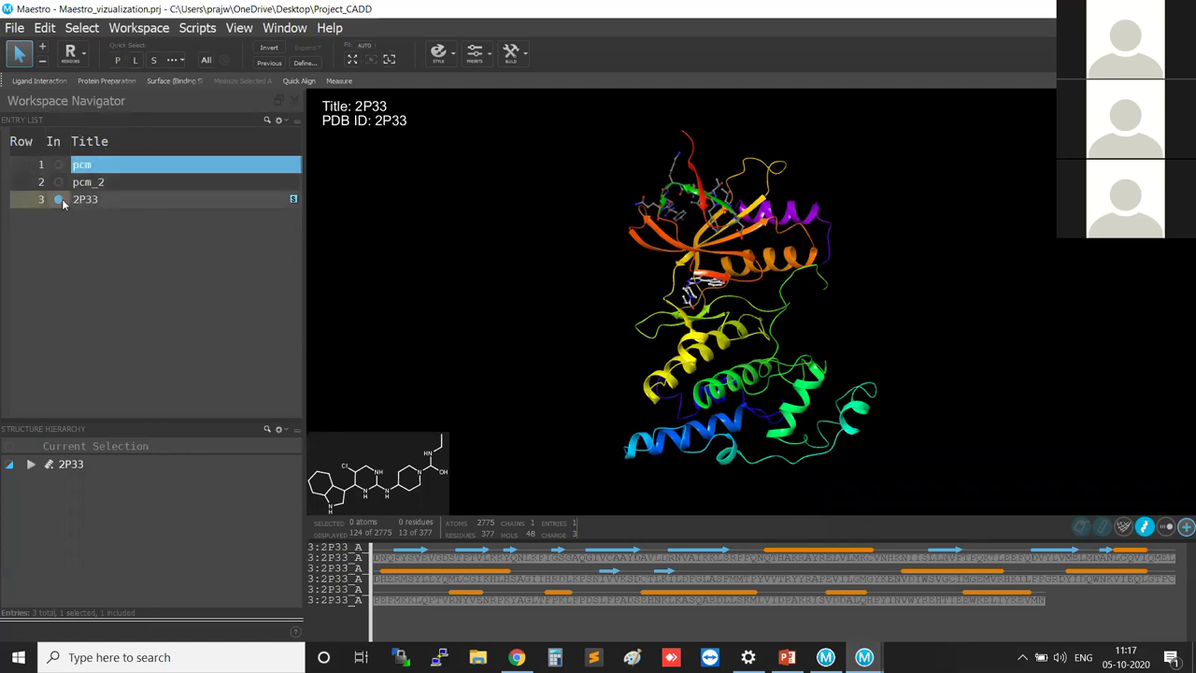
left_click(60, 202)
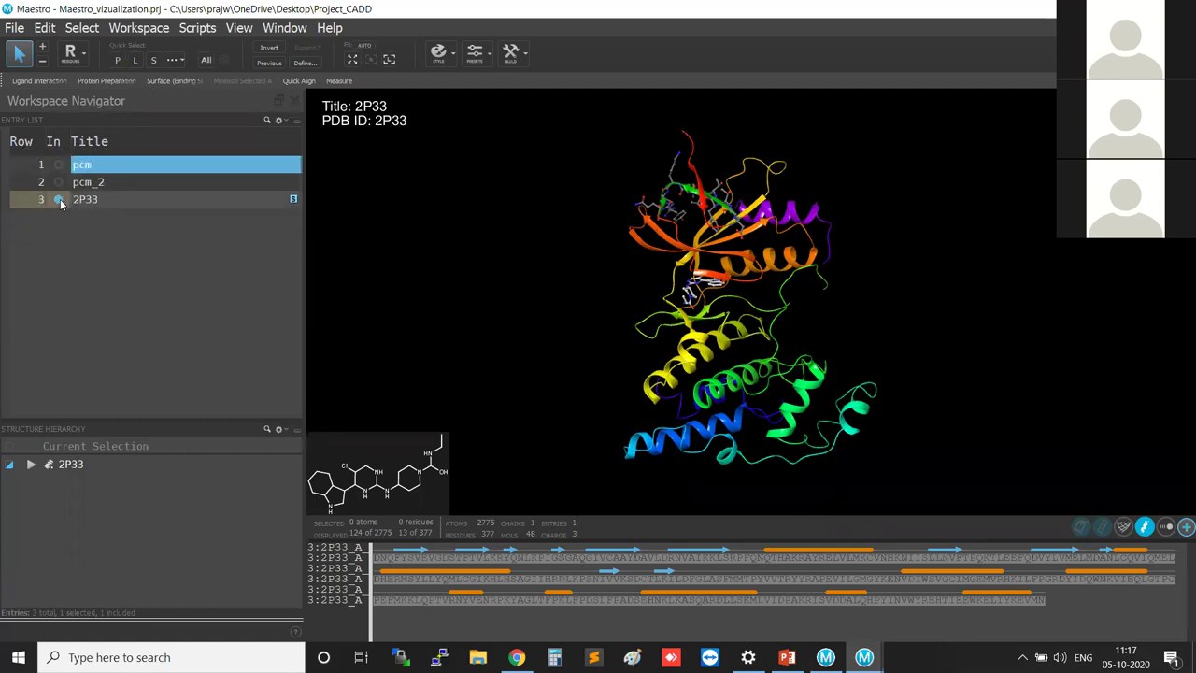
left_click(130, 204)
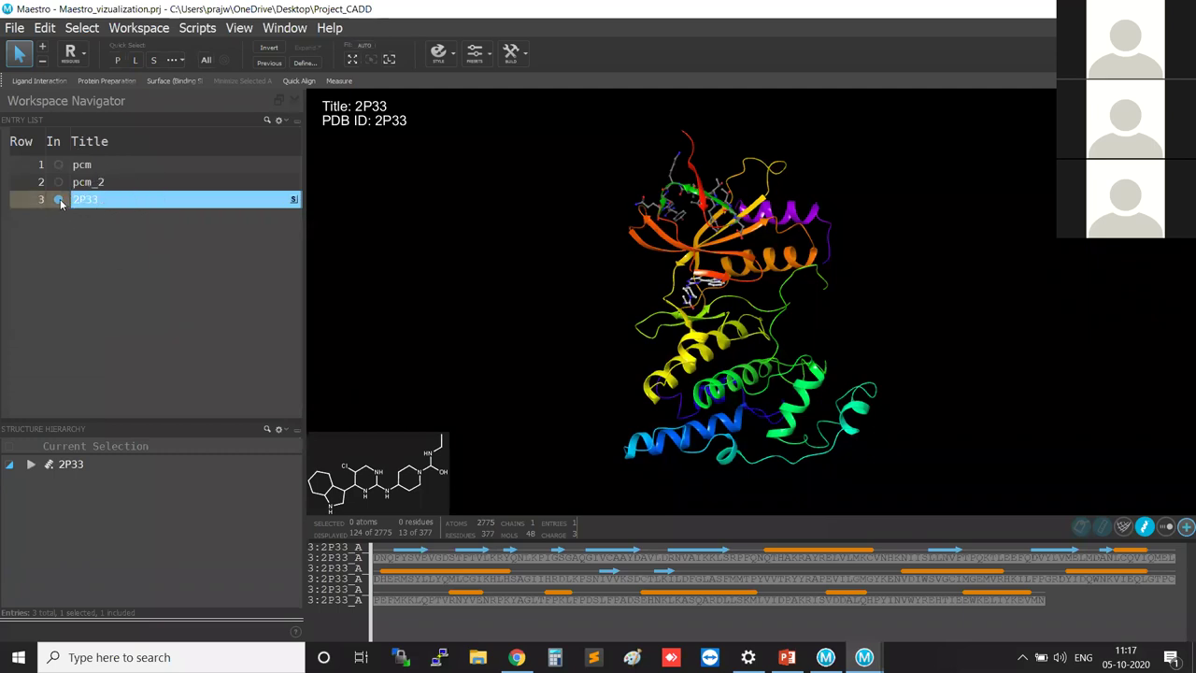
Step: Include pcm_2 alone in the workspace to inspect it, and replace it with the pcm entry
left_click(59, 183)
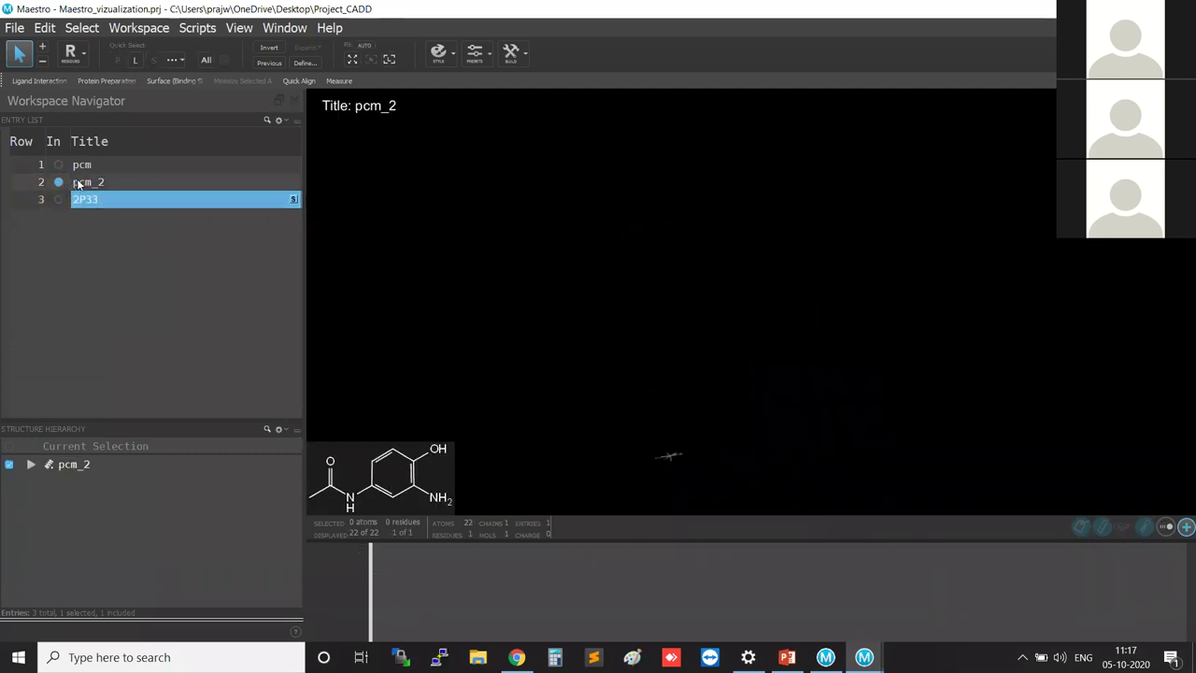
middle_click_drag(585, 330, 689, 483)
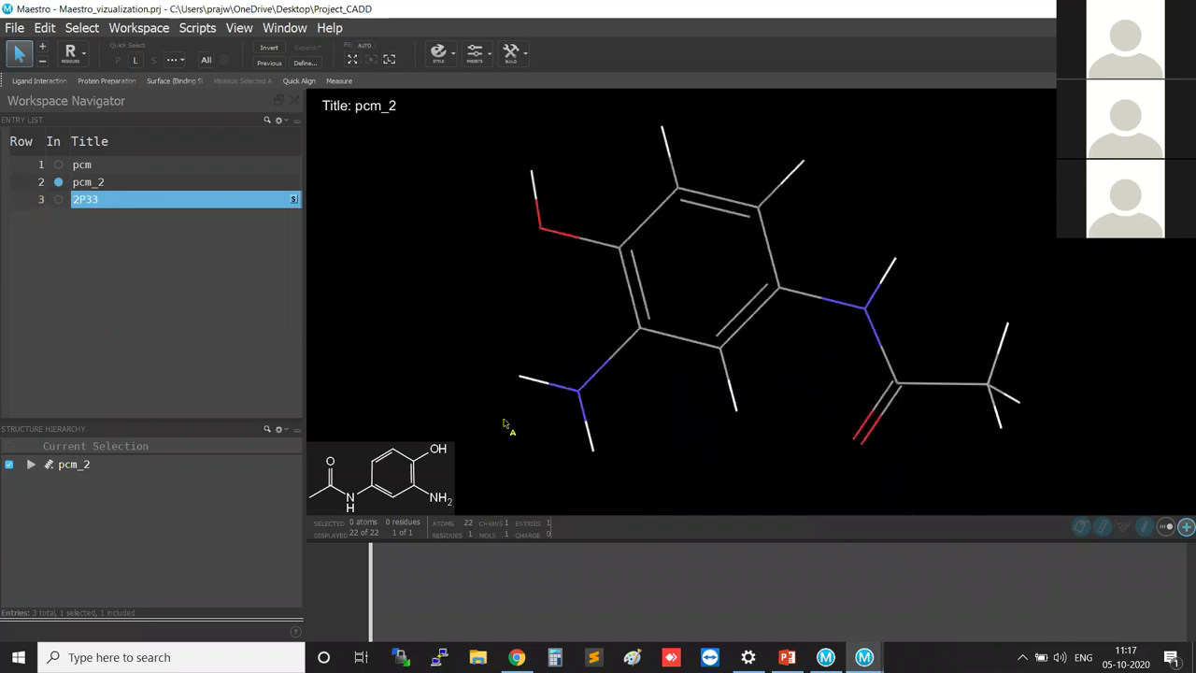
left_click(67, 166)
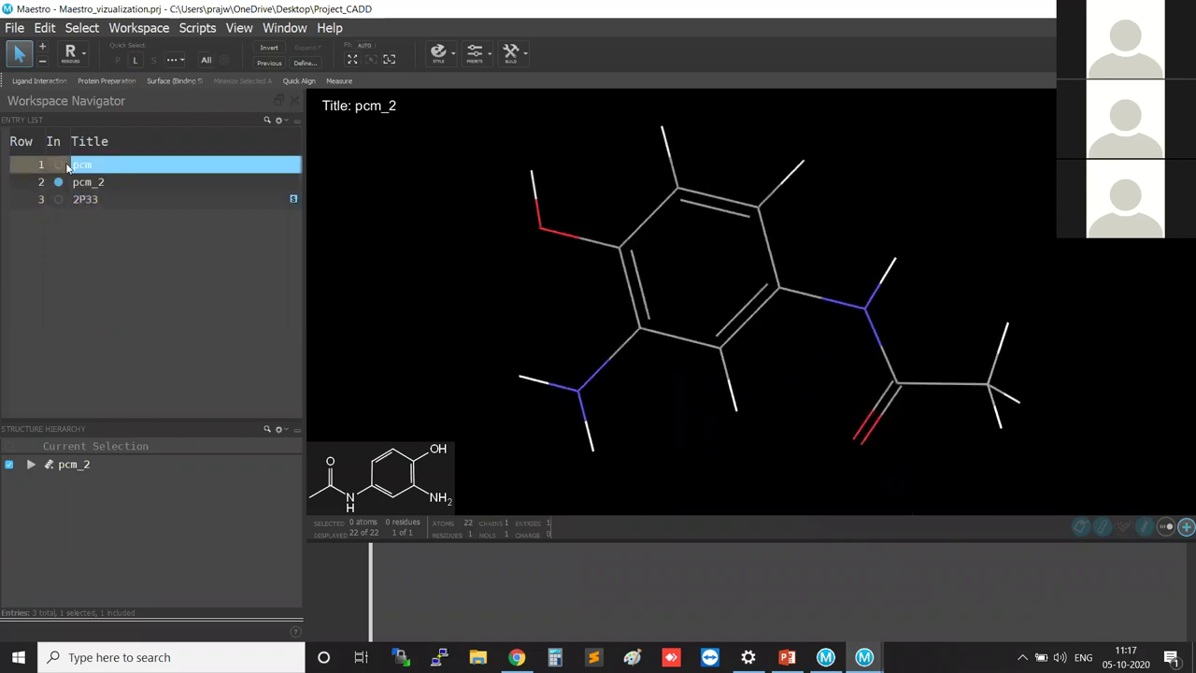
left_click(60, 166)
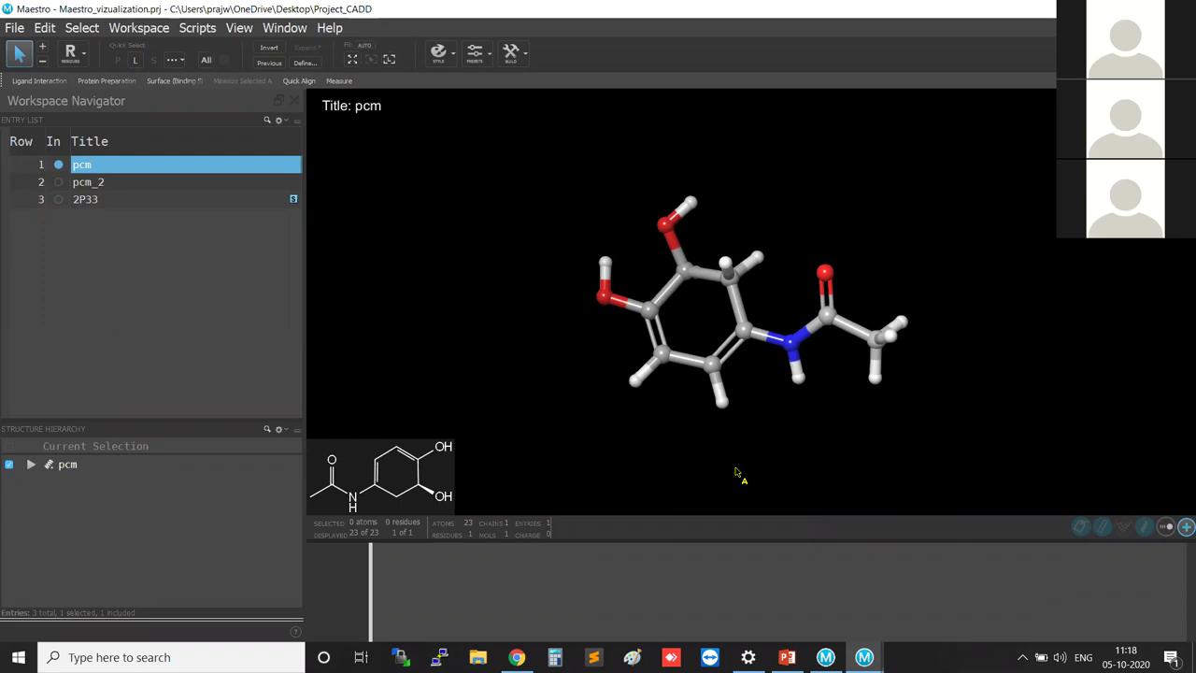
Step: Select the 2P33 and pcm_2 rows together in the entry list, and reduce the selection to pcm_2
left_click(114, 204)
left_click(109, 185)
left_click(106, 199)
left_click(107, 183)
left_click(114, 203)
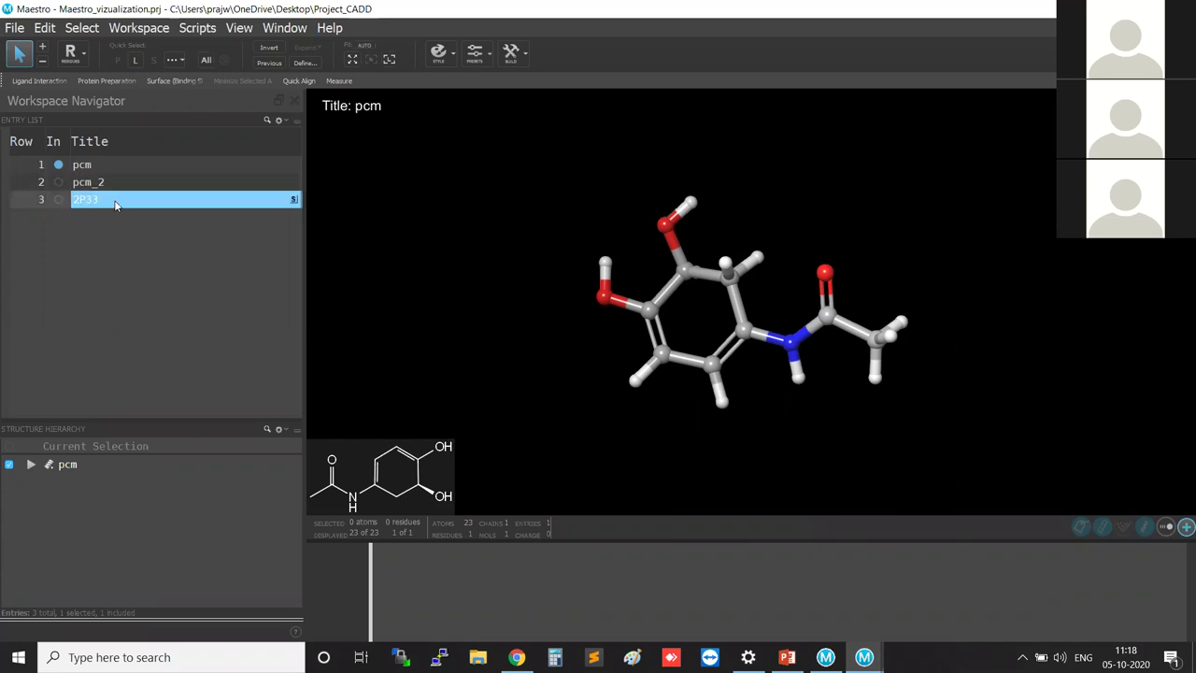
left_click(118, 183, "ctrl")
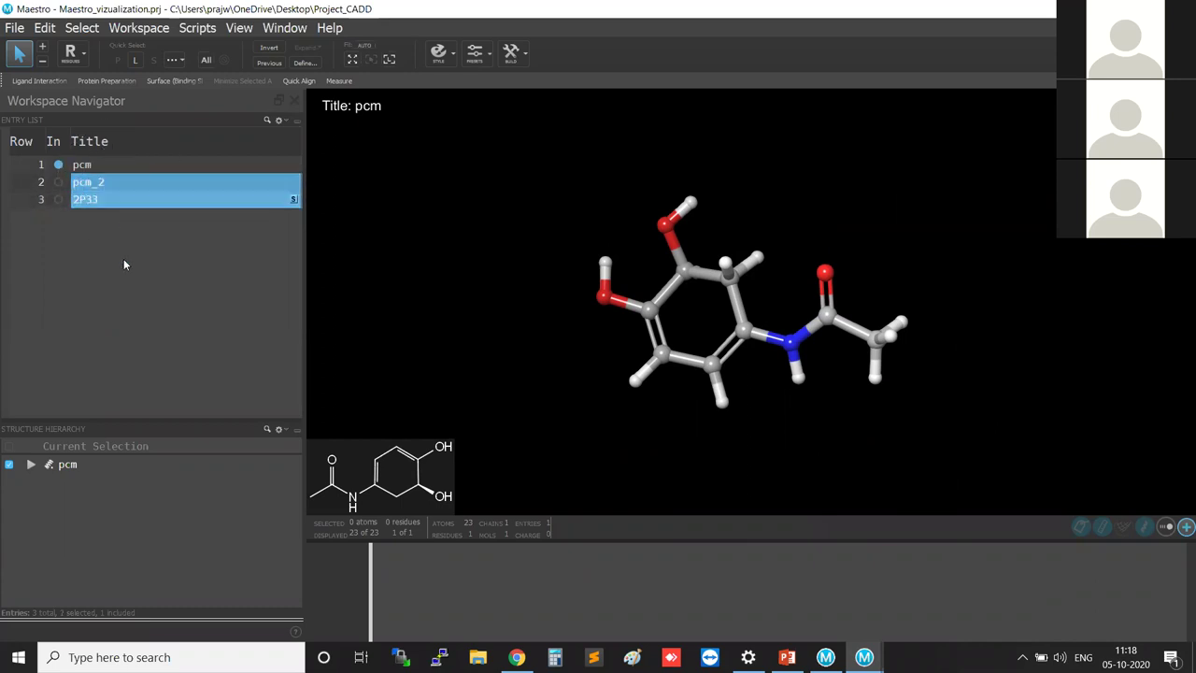
left_click(118, 185, "ctrl")
left_click(118, 184)
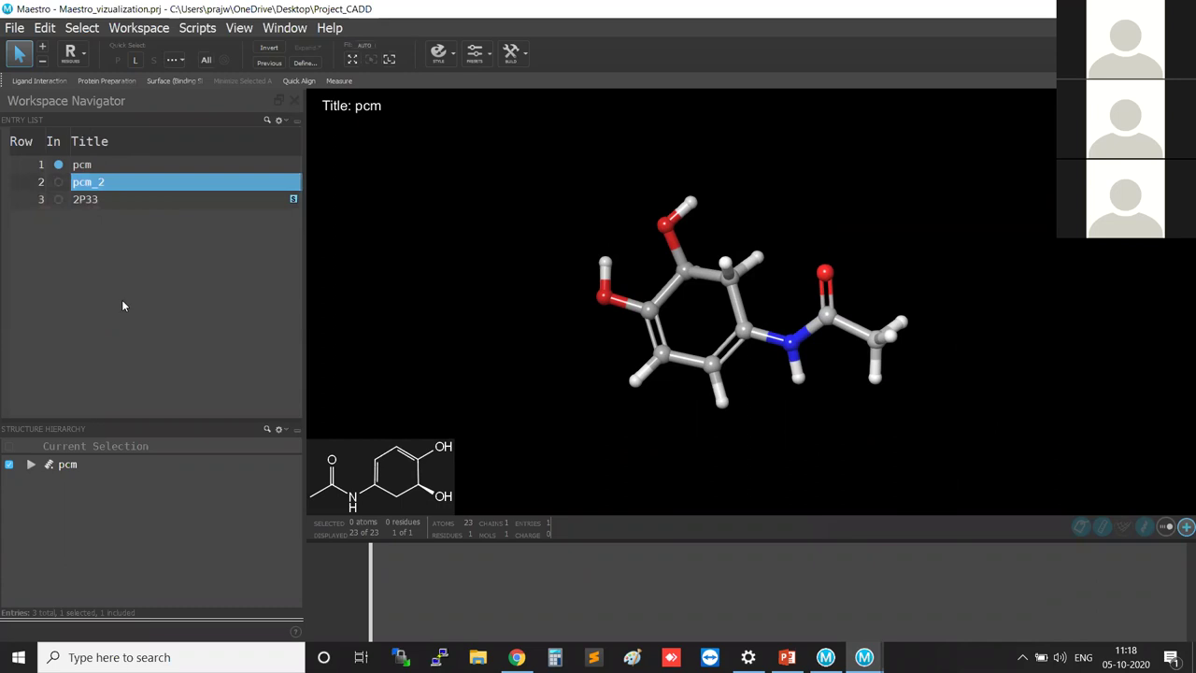
Step: Select the 2P33 entry and include it alone in the workspace
left_click(110, 199)
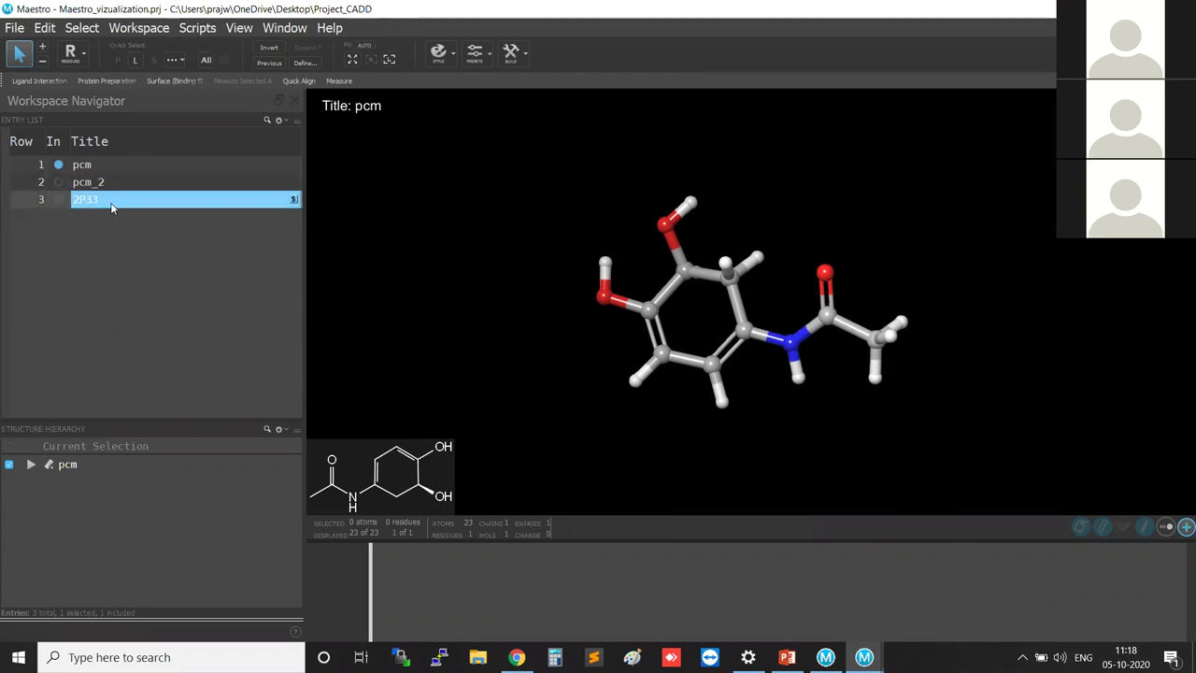
left_click(57, 199)
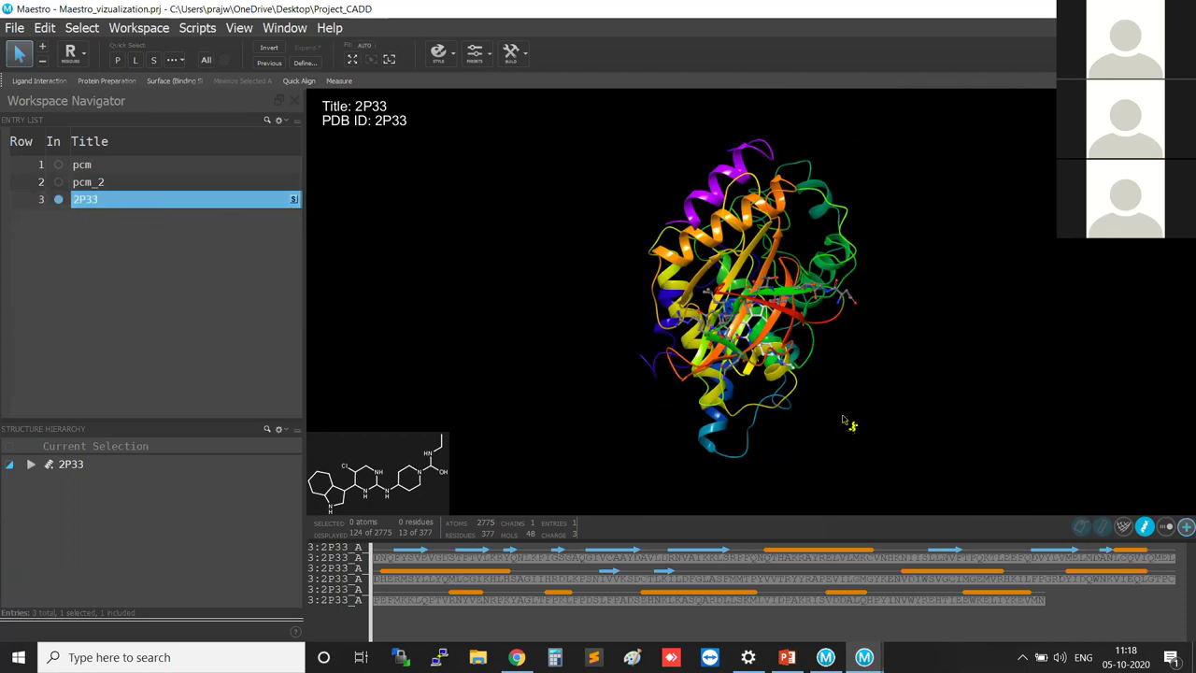
middle_click_drag(876, 430, 756, 591)
middle_click_drag(918, 311, 859, 395)
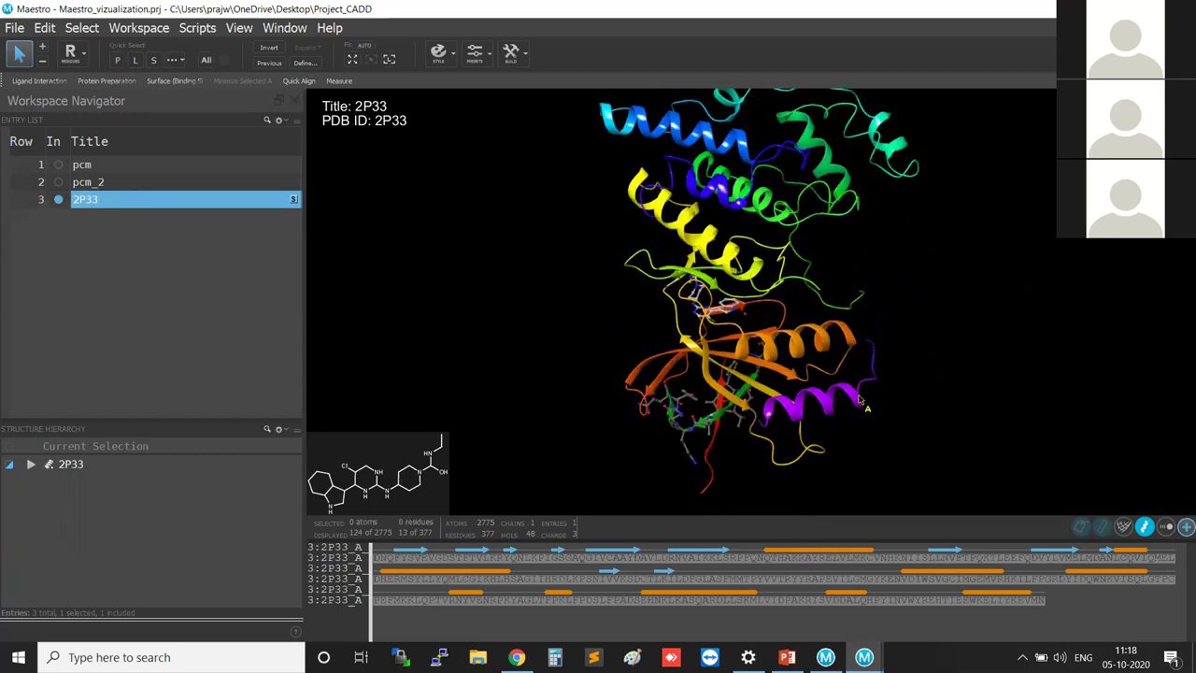
Step: Split the 2P33 entry into separate ligand, water and other entries
right_click(130, 200)
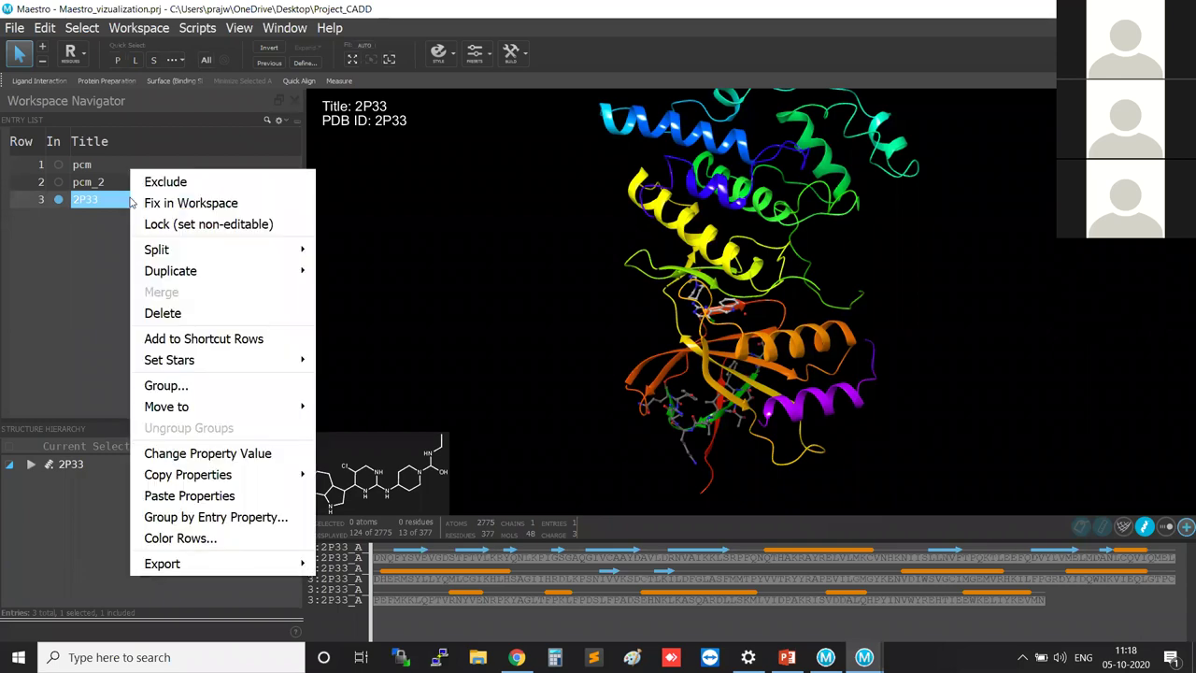
mouse_move(177, 255)
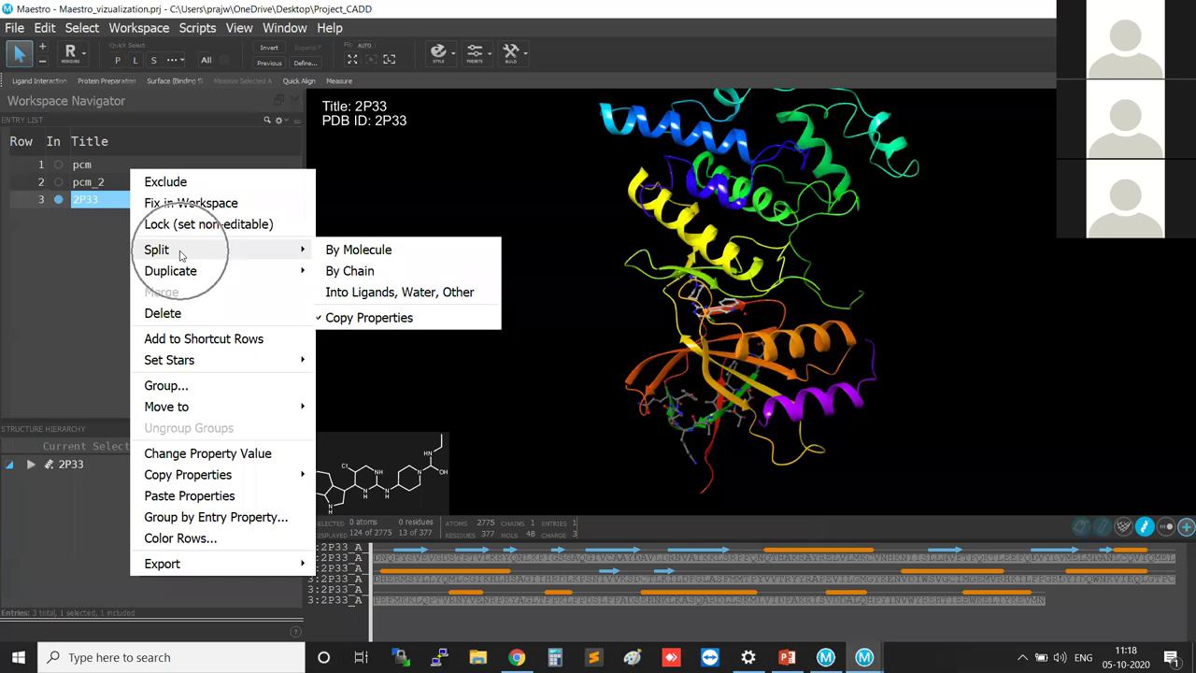
left_click(373, 293)
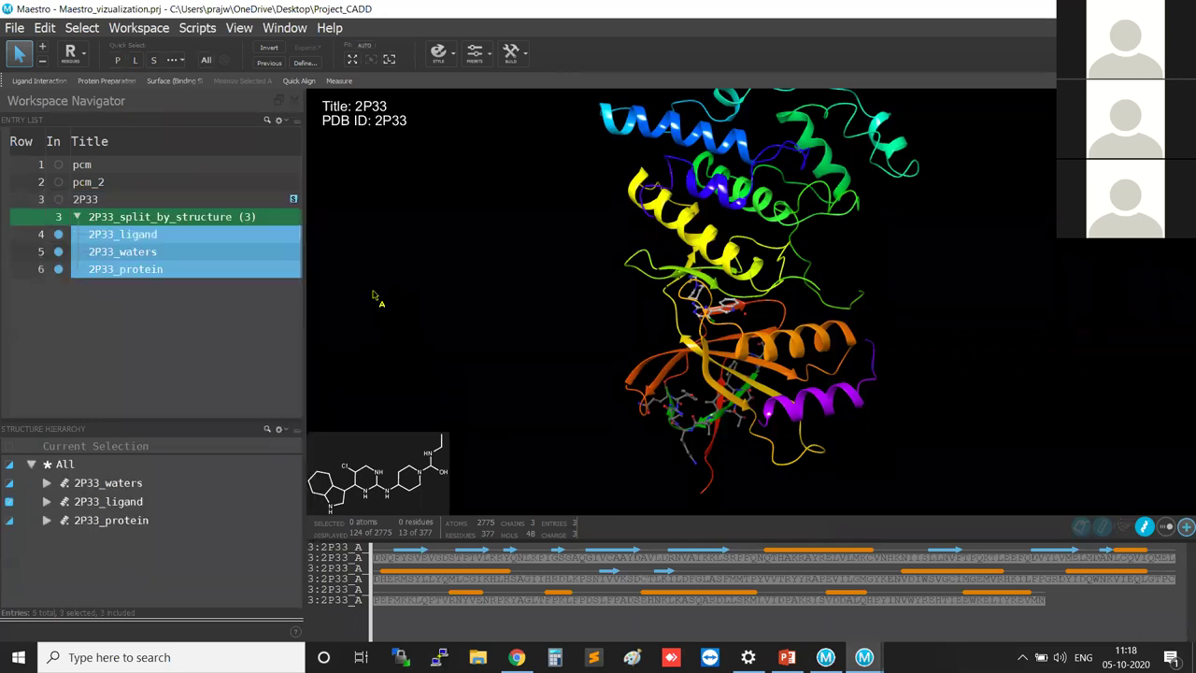
Step: Select the split entries in turn and include only 2P33_protein in the workspace for inspection
left_click(136, 240)
left_click(135, 253)
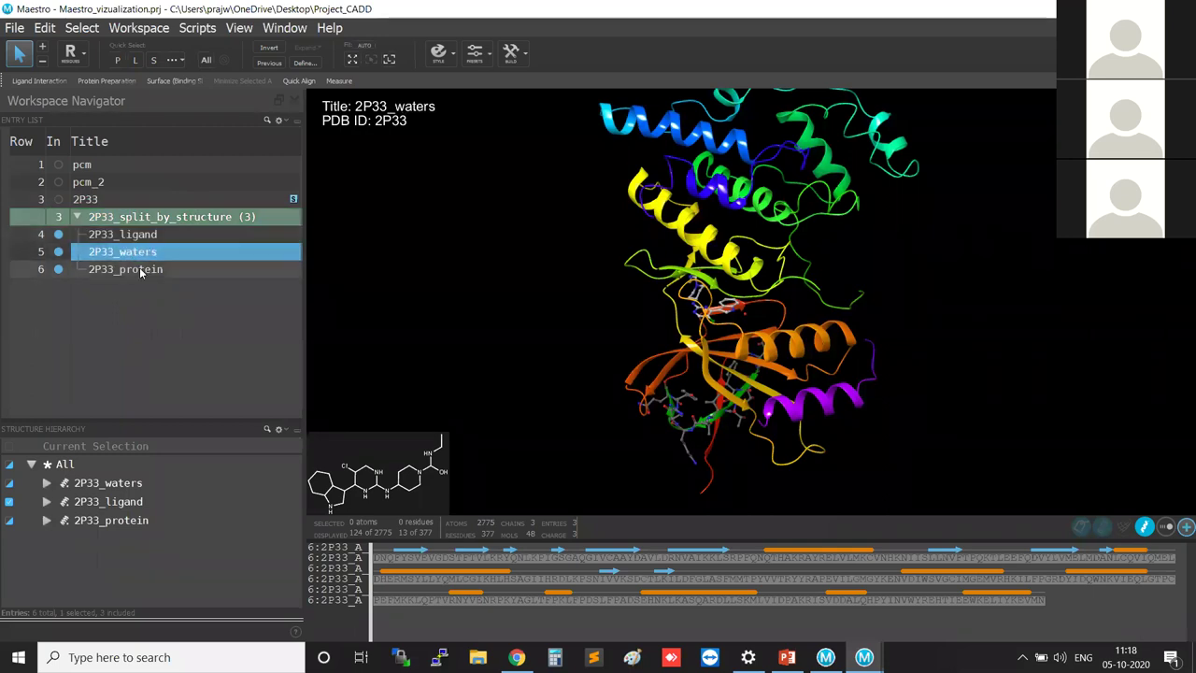
left_click(141, 271)
left_click(58, 270)
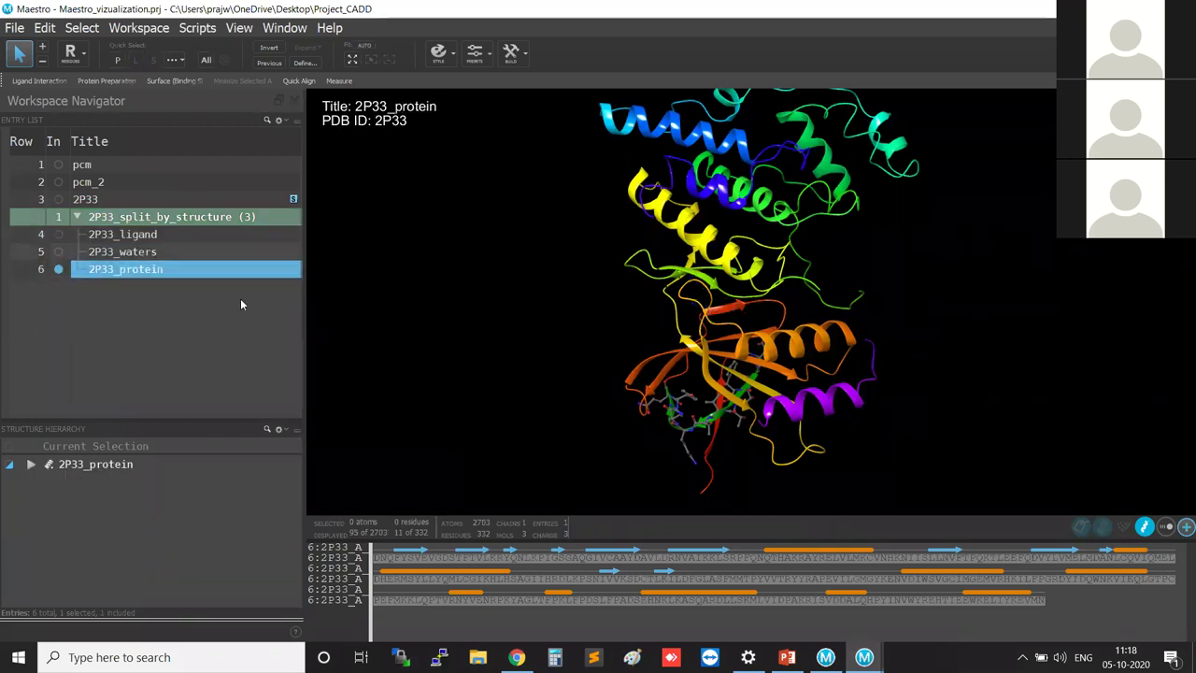
middle_click_drag(513, 389, 507, 448)
middle_click_drag(517, 347, 519, 344)
scroll(495, 343, "down", 3)
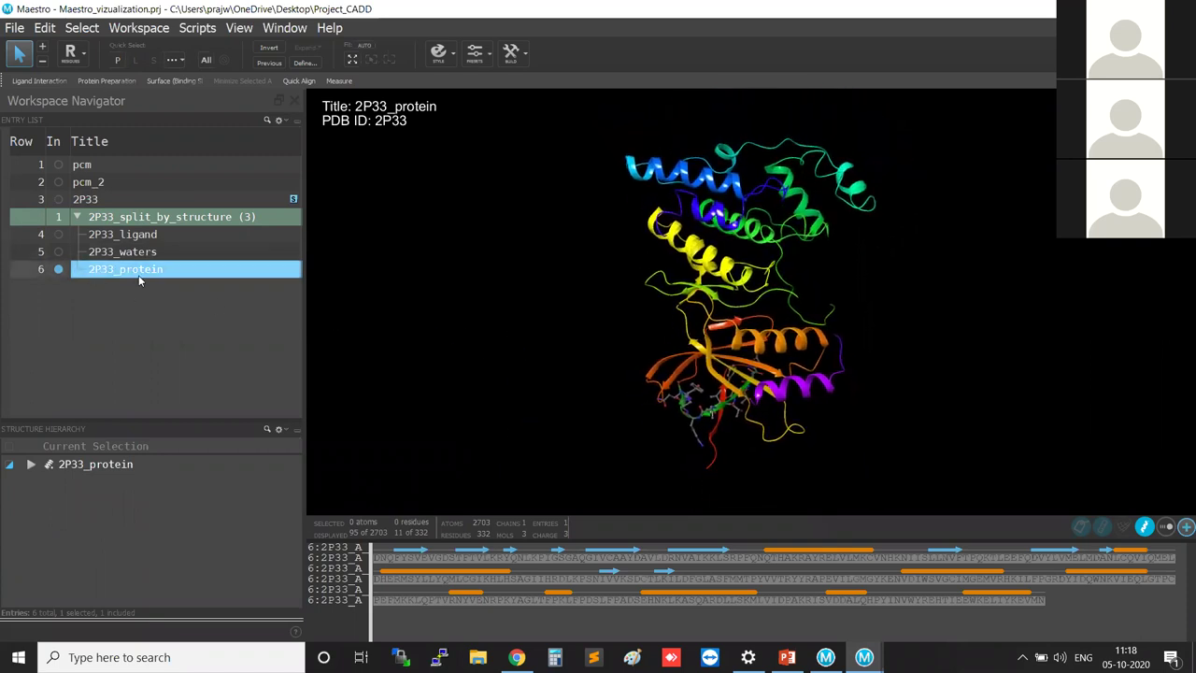
Step: Include only the 2P33_waters entry, apply the space-filling representation to it and hide its atoms
left_click(58, 252)
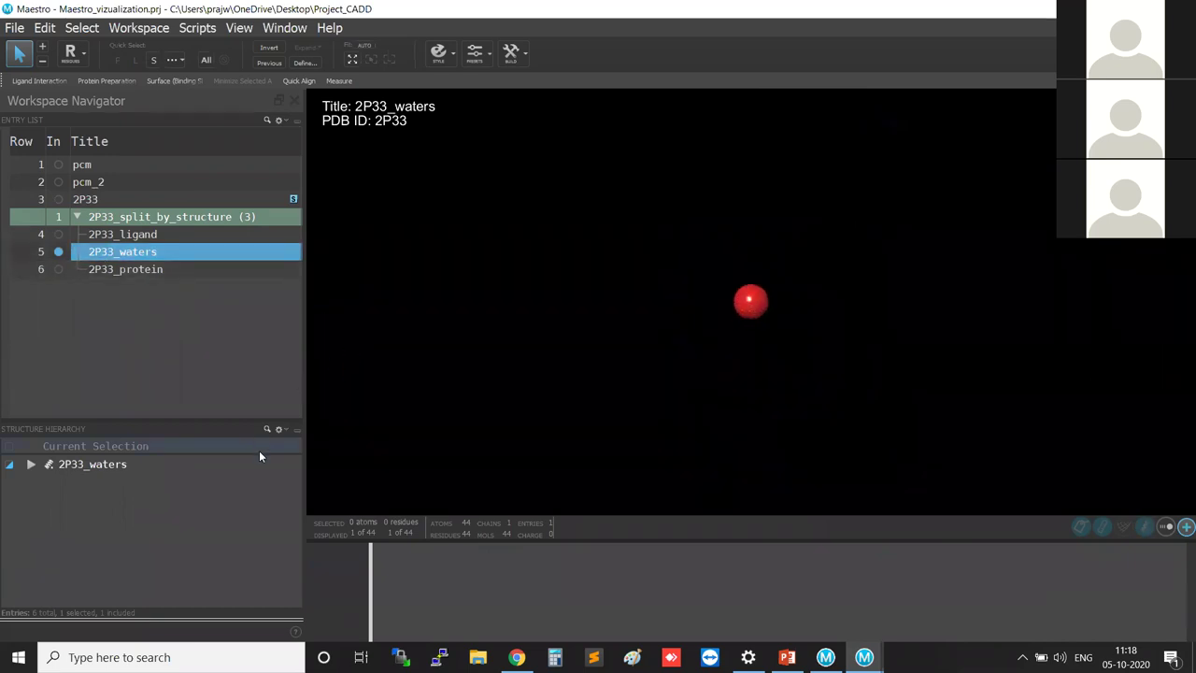
left_click(288, 466)
left_click(429, 493)
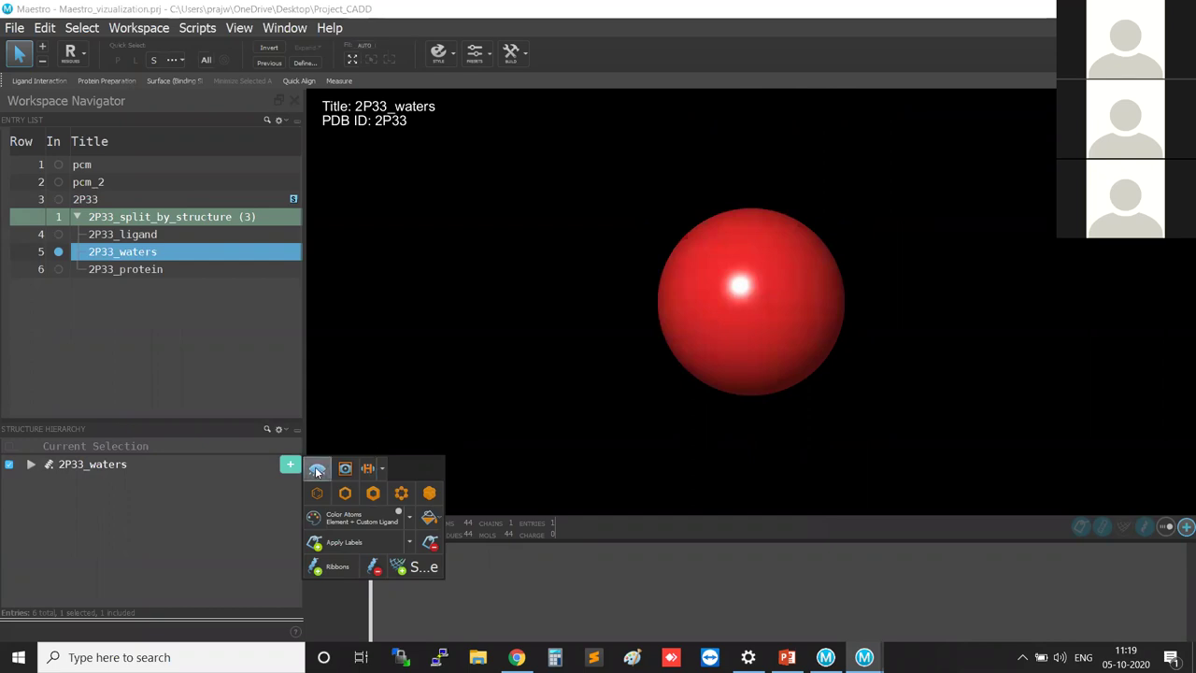
left_click(317, 468)
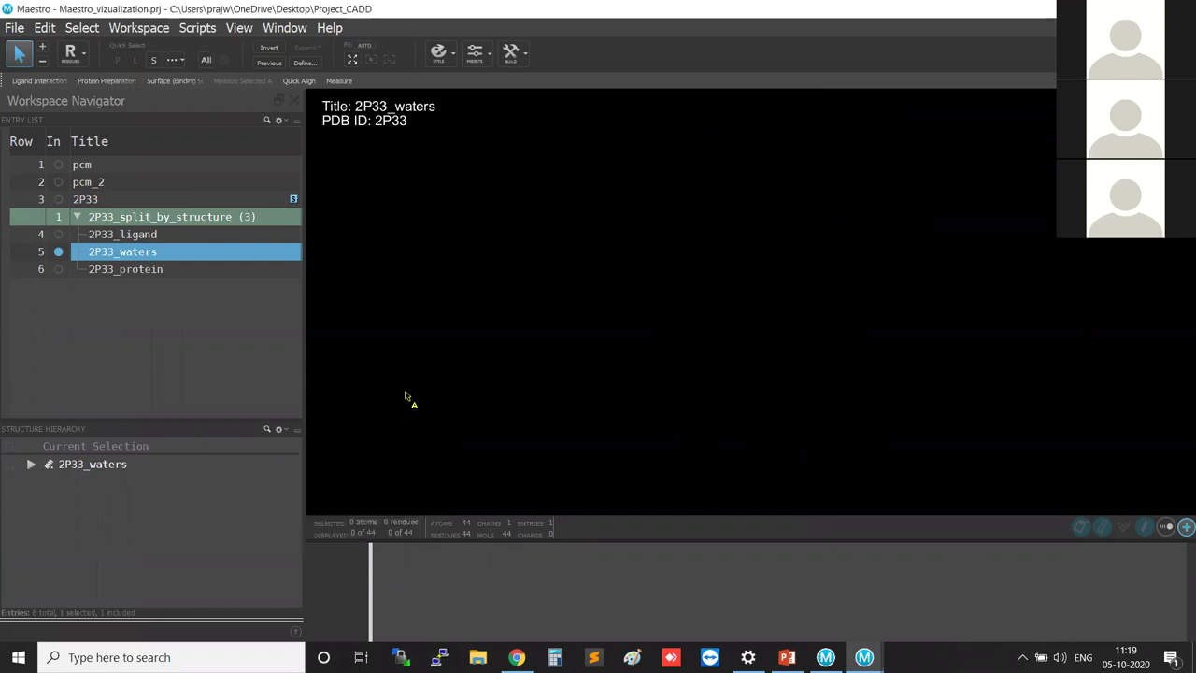
Step: Include the 2P33_ligand, 2P33_waters and 2P33_protein entries one at a time, leaving only the protein in the workspace
left_click(58, 234)
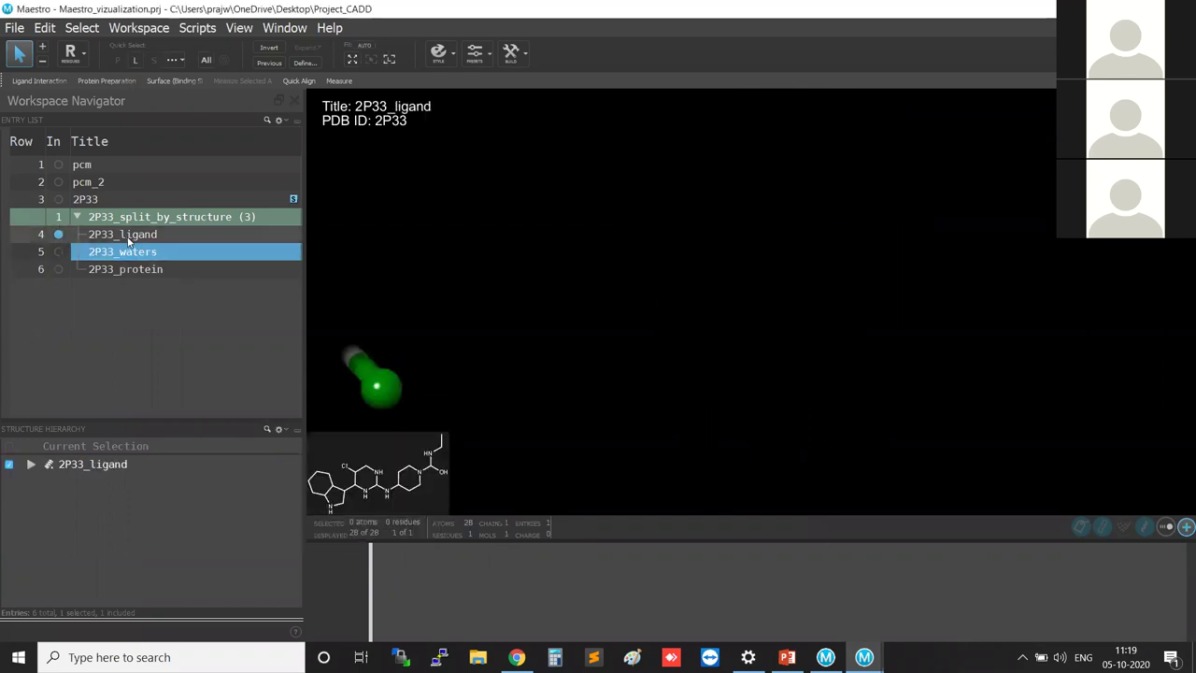
middle_click_drag(579, 271, 710, 368)
scroll(710, 368, "down", 5)
left_click(57, 251)
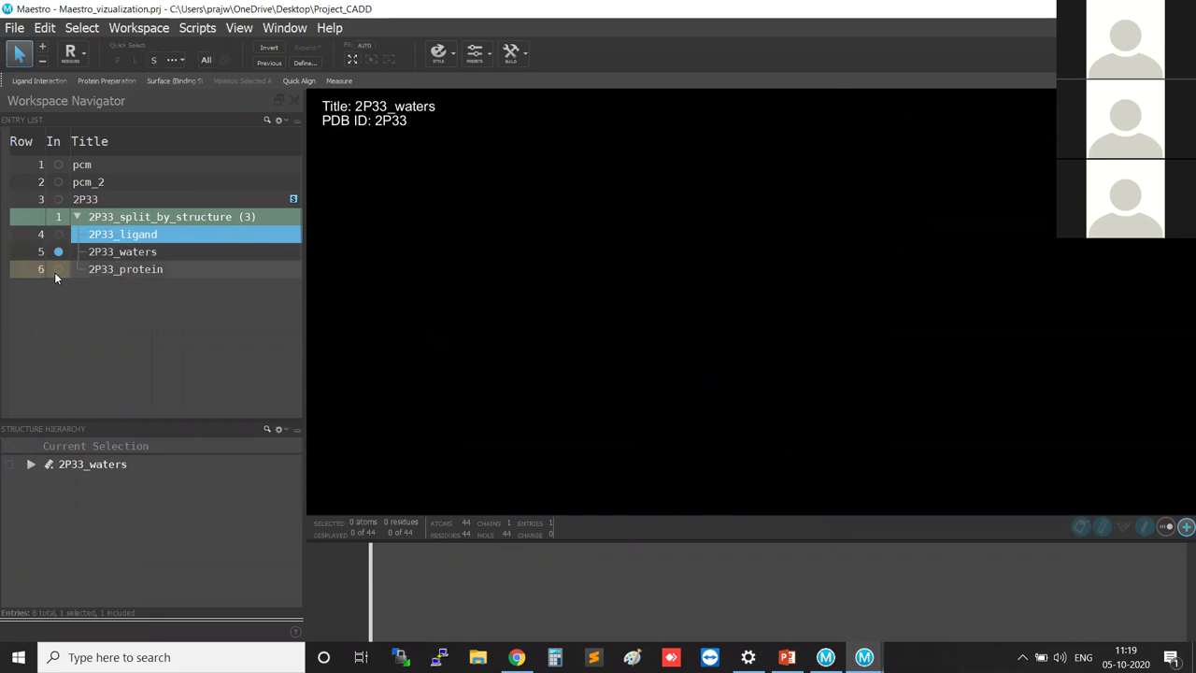
left_click(57, 270)
middle_click_drag(499, 342, 559, 205)
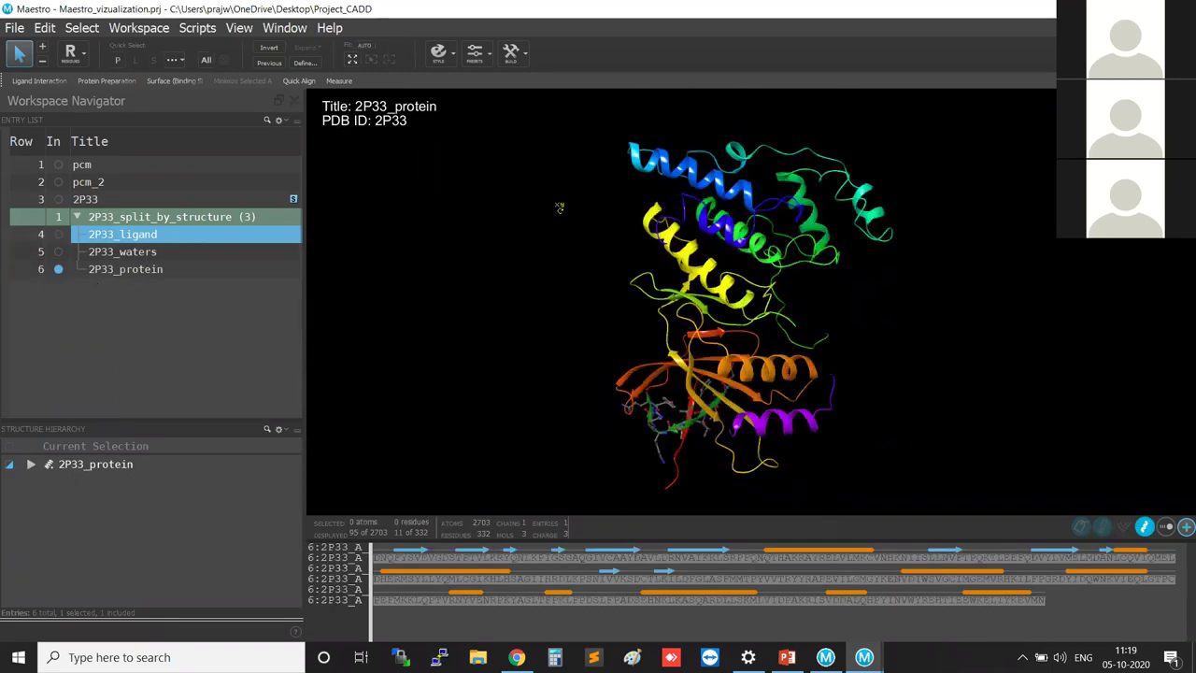
Step: Merge the 2P33_ligand and 2P33_protein entries into one new entry
left_click(105, 271, "ctrl")
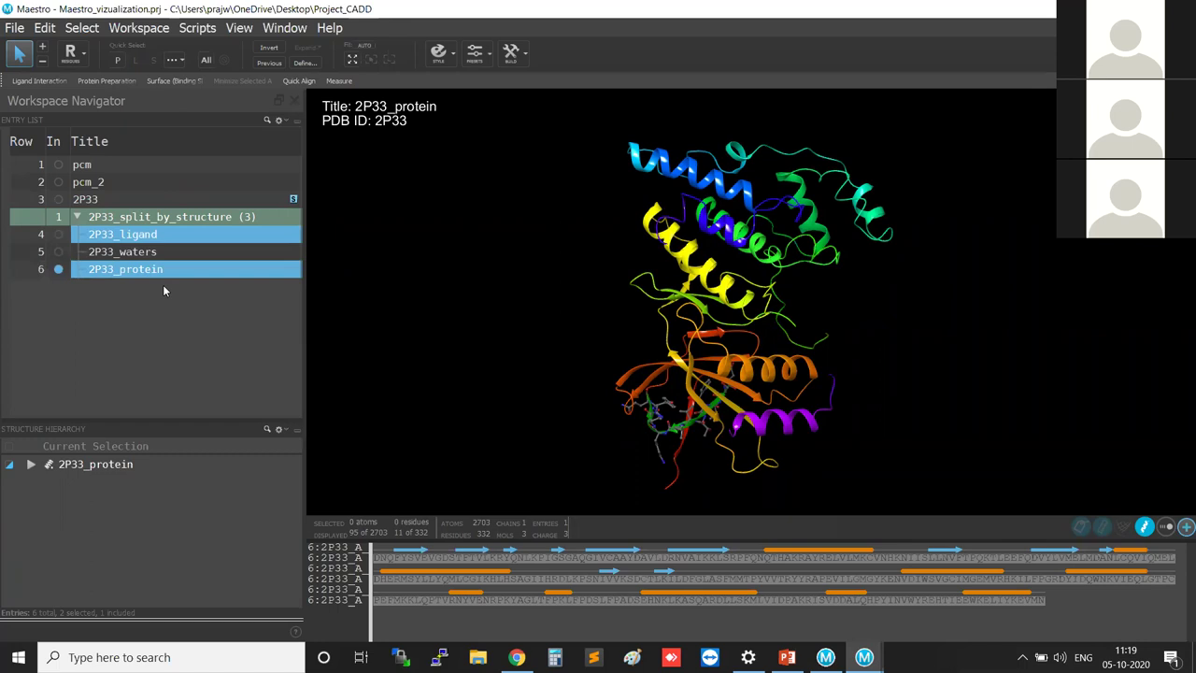
left_click(155, 269, "ctrl")
left_click(157, 269)
left_click(160, 235)
left_click(162, 270, "ctrl")
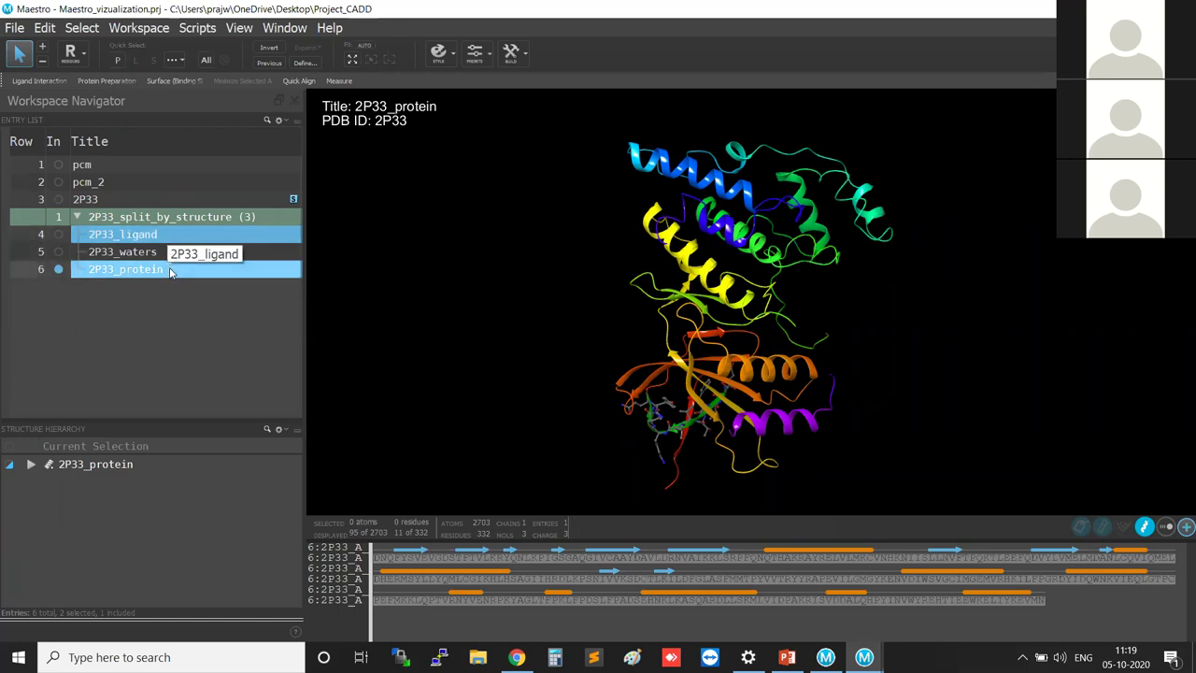
right_click(170, 270)
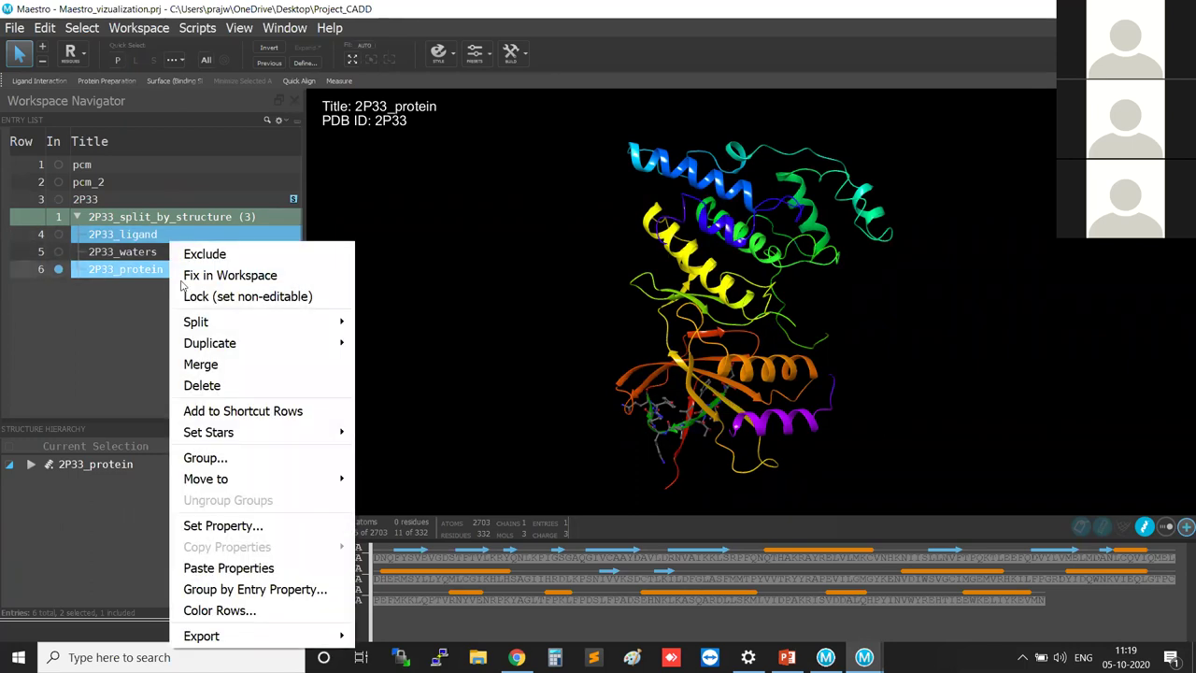
left_click(224, 370)
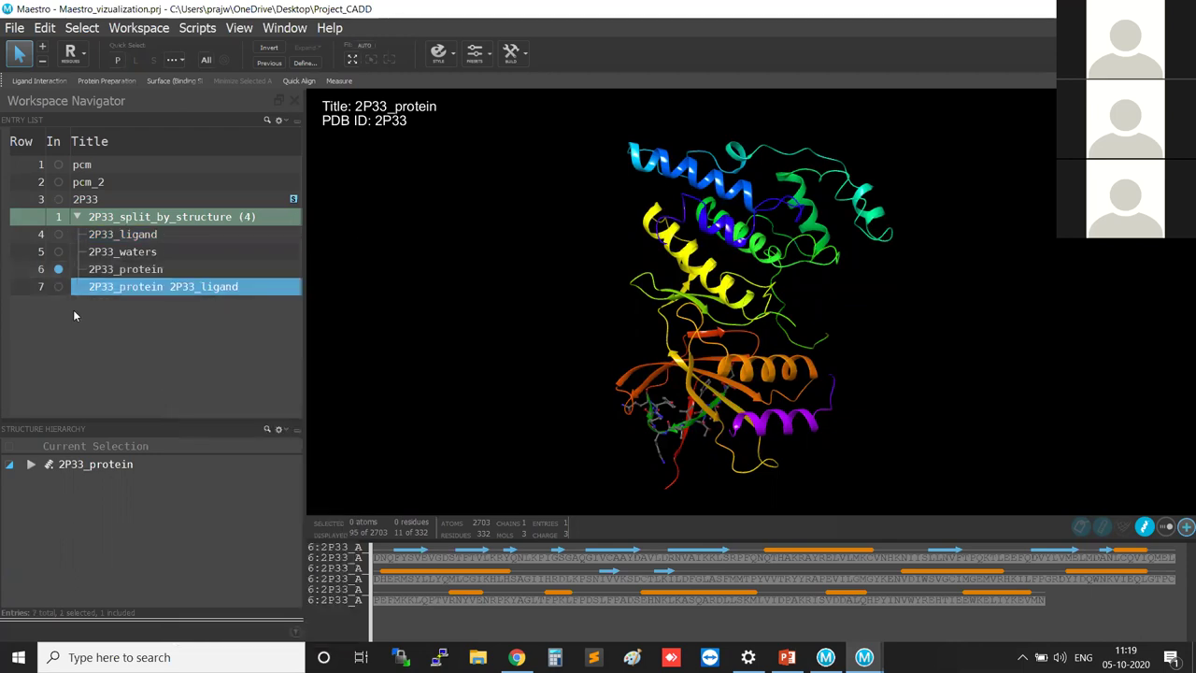
Step: Include the merged protein-ligand entry, the original 2P33 and the merged entry again in turn to compare the structures
left_click(59, 289)
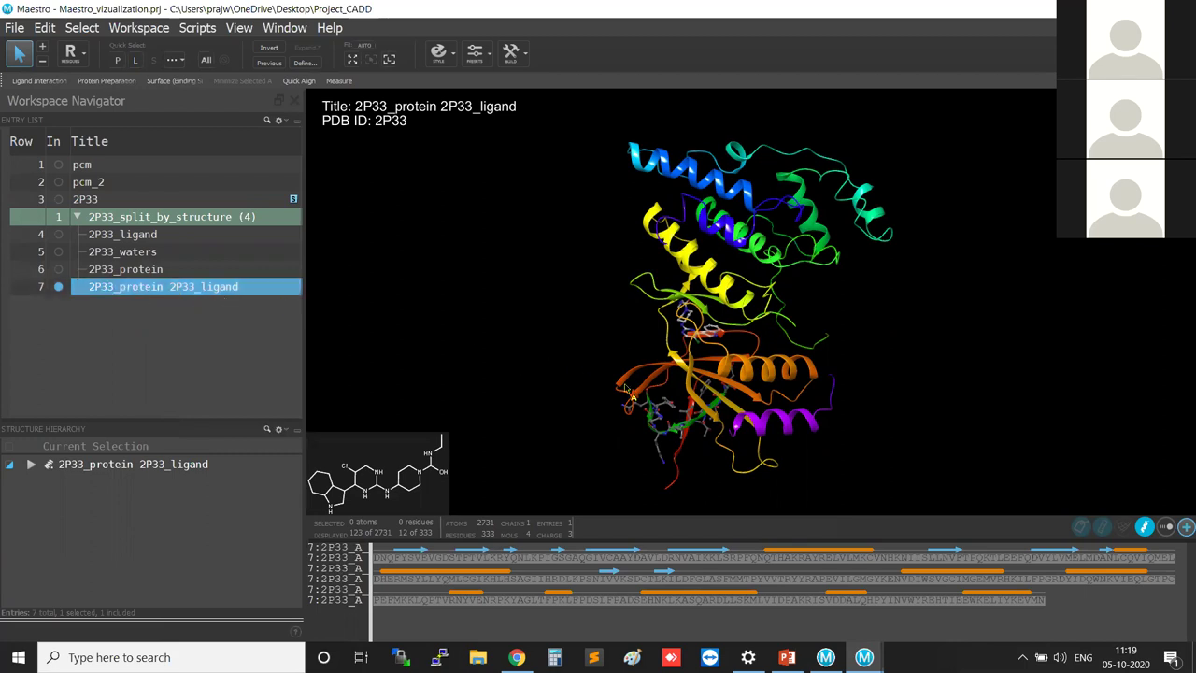
middle_click_drag(843, 365, 993, 361)
middle_click_drag(878, 334, 610, 361)
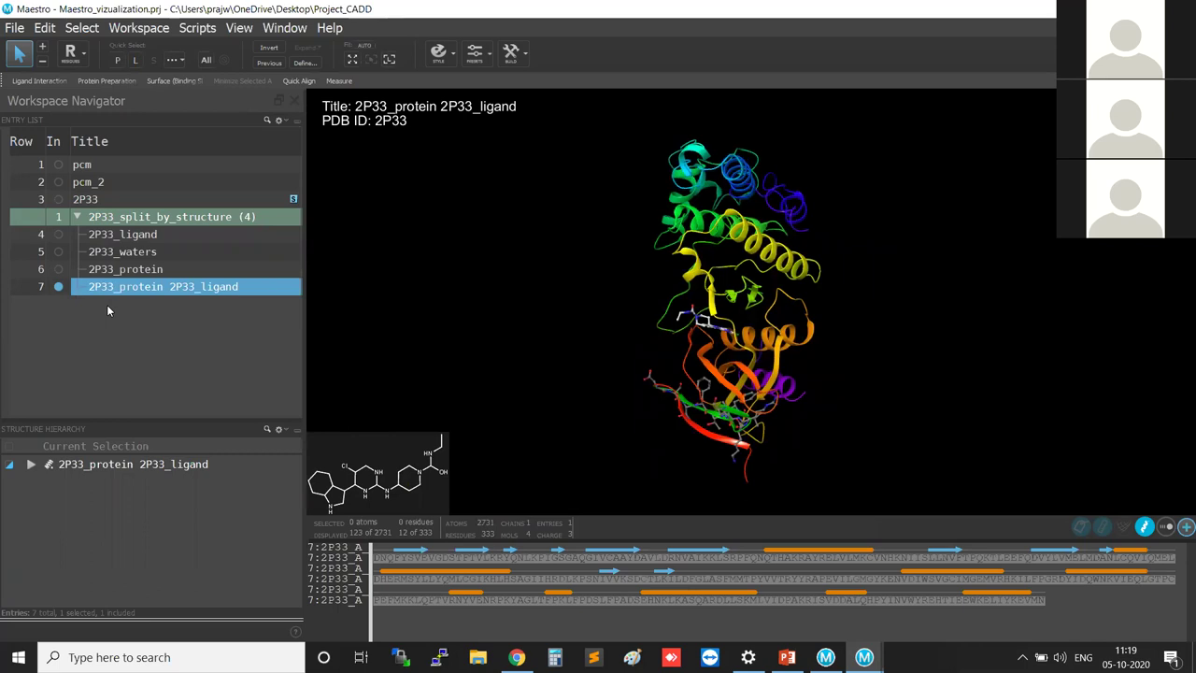
left_click(110, 199)
left_click(58, 199)
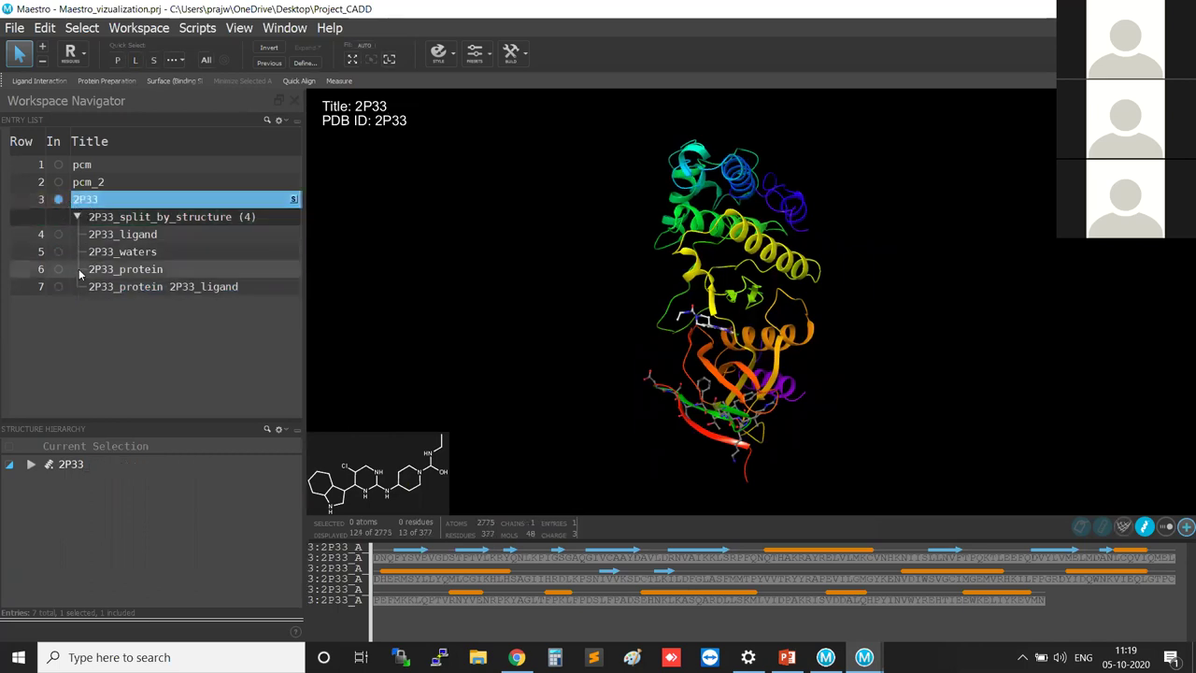
left_click(59, 287)
left_click(57, 287)
middle_click_drag(885, 374, 953, 384)
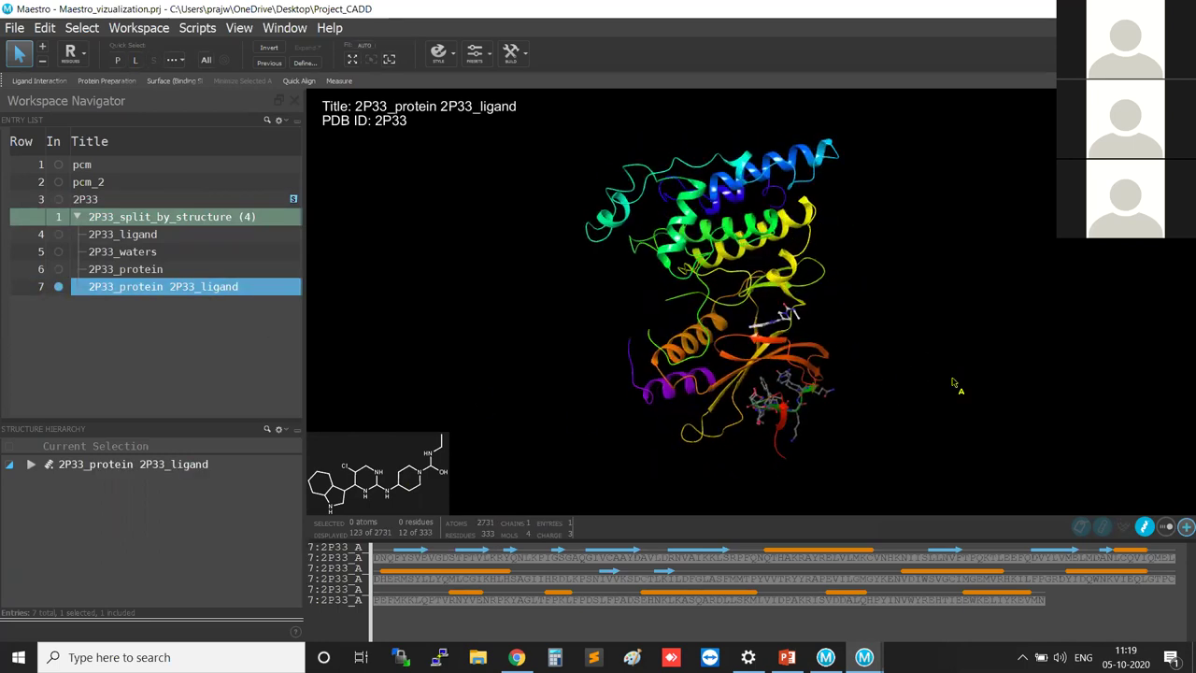
scroll(949, 387, "up", 5)
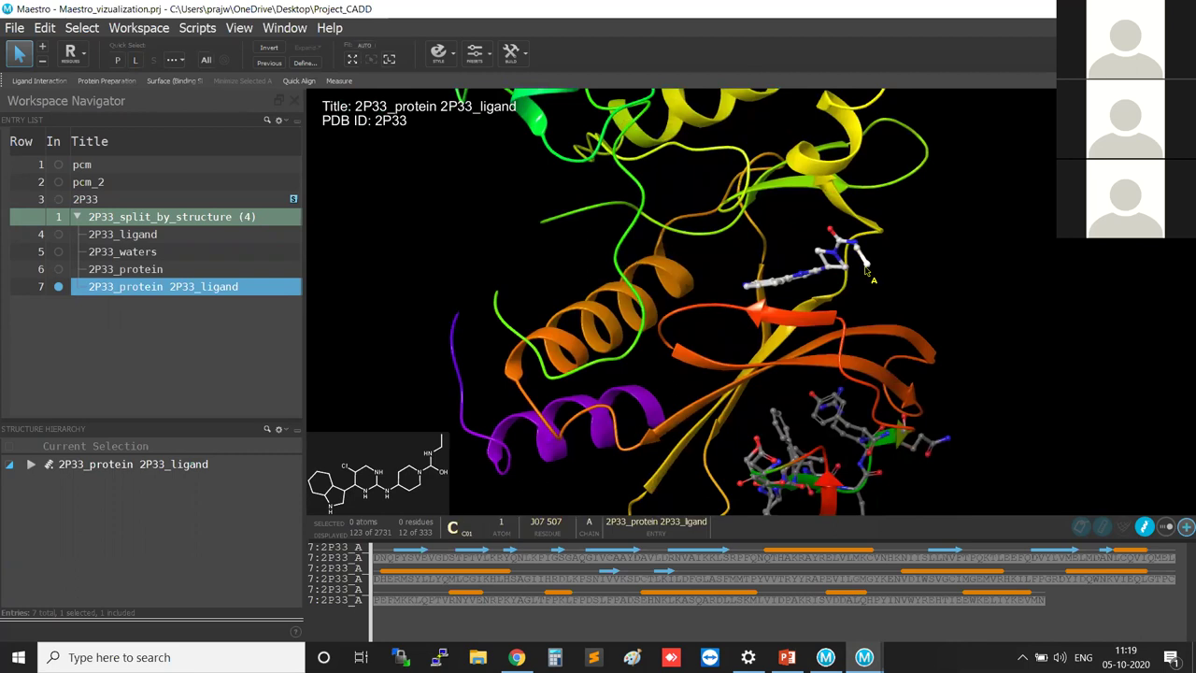
left_click(865, 269)
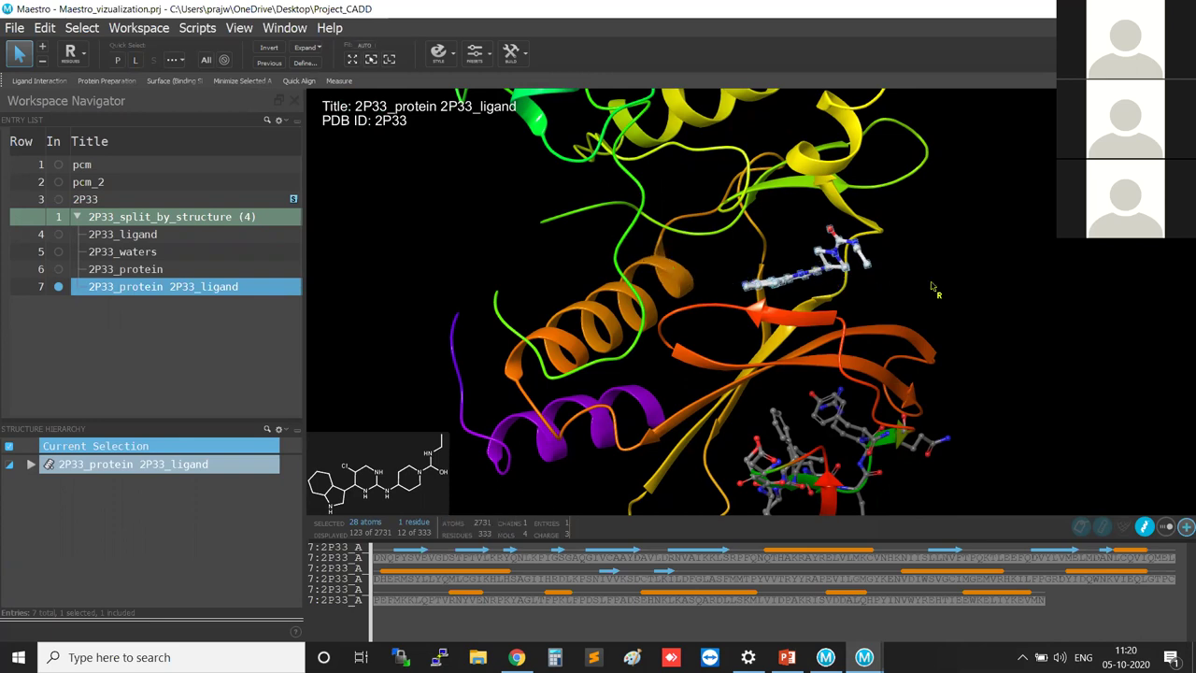
middle_click_drag(885, 272, 875, 285)
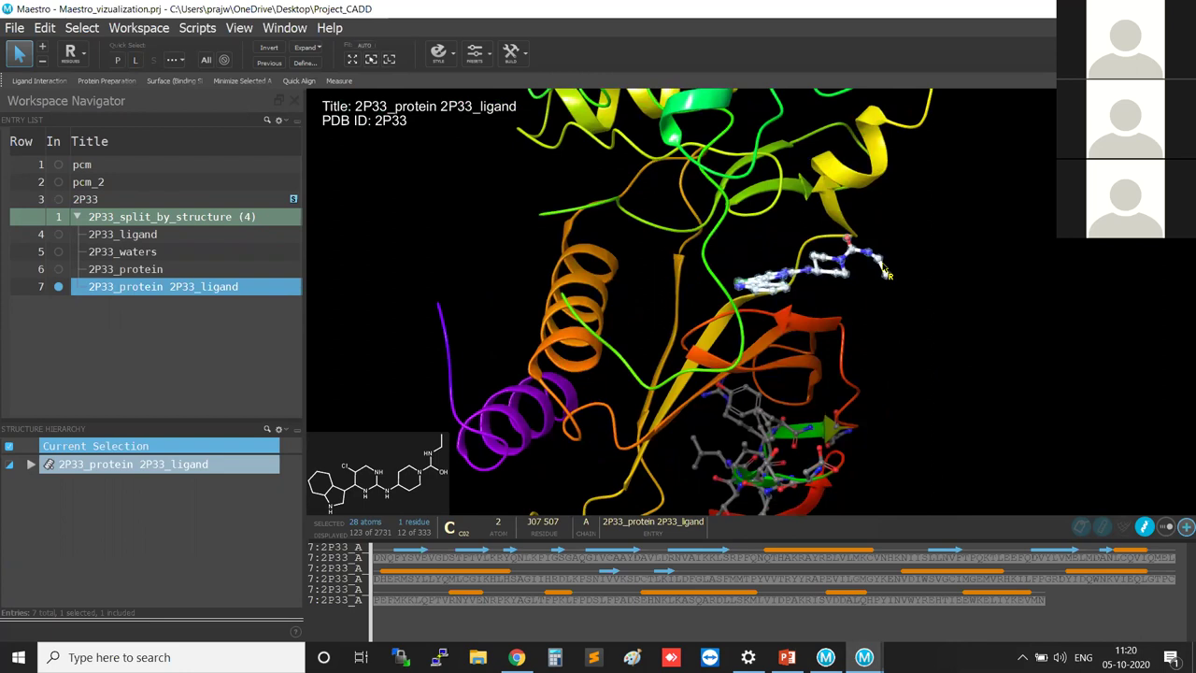
right_click(884, 268)
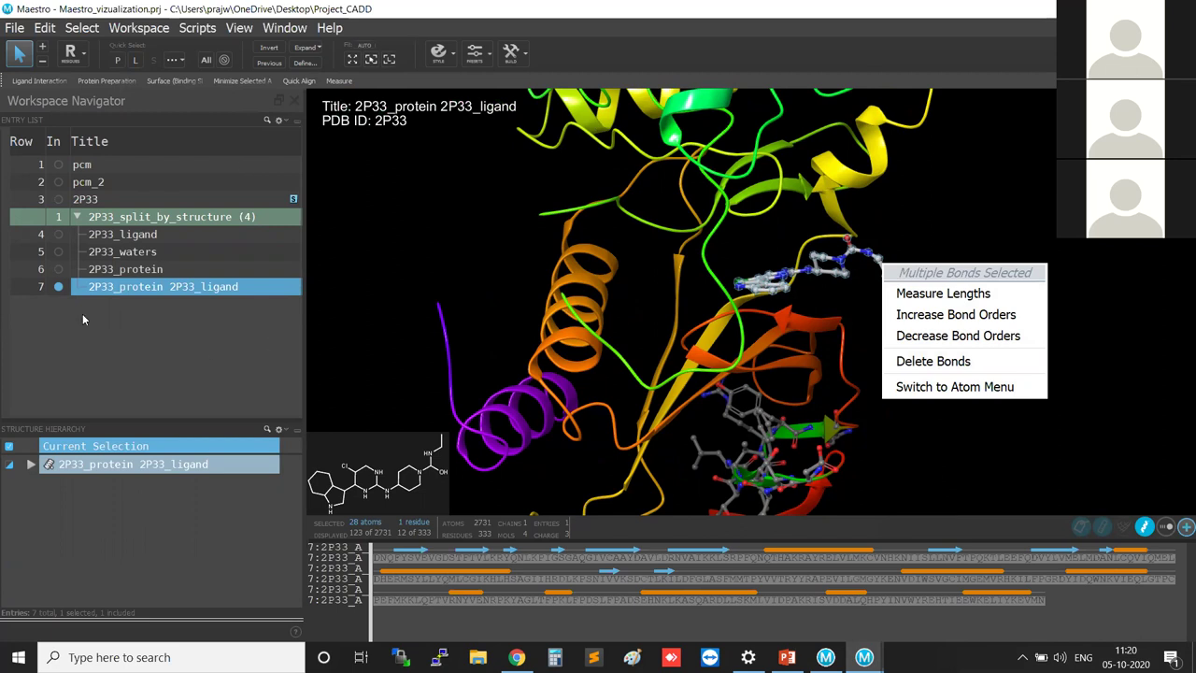
left_click(103, 467)
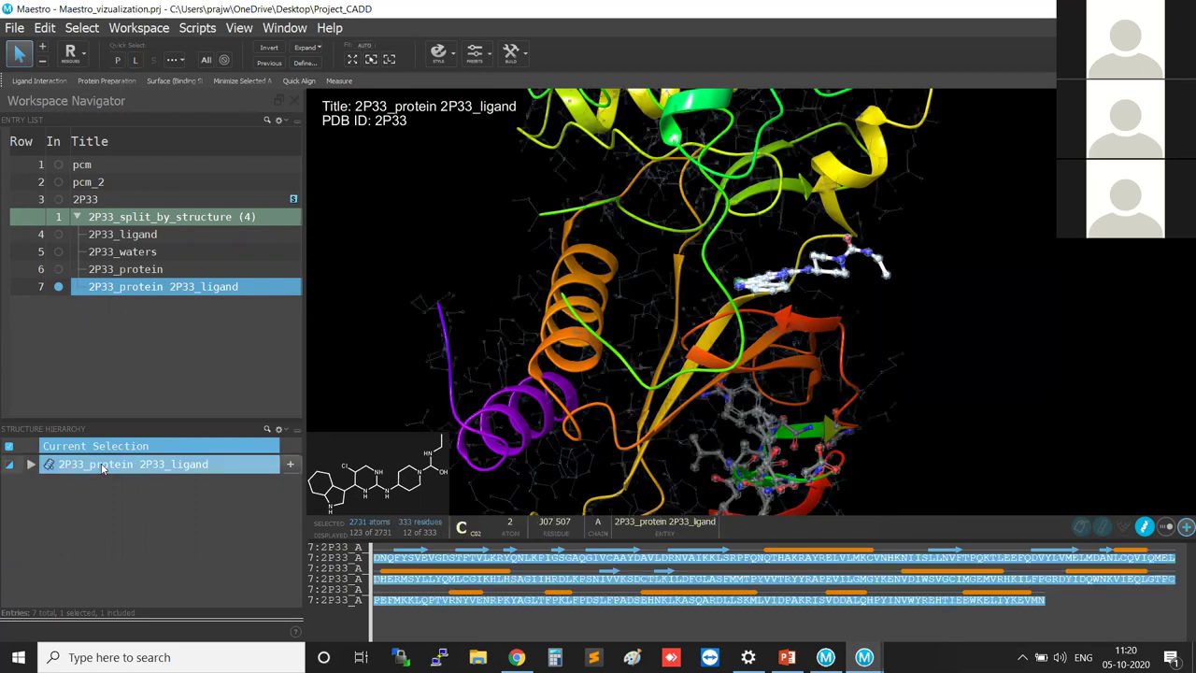
right_click(102, 467)
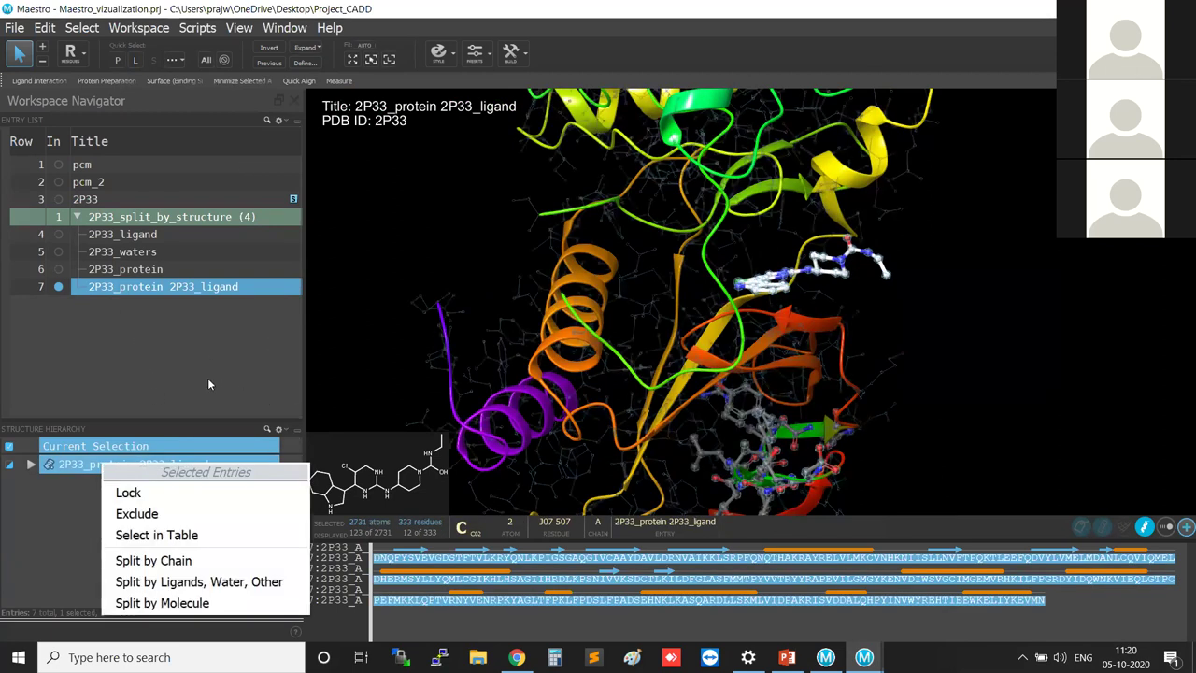
left_click(207, 383)
Step: Delete the Ligands atoms from the merged 2P33_protein 2P33_ligand entry using its structure hierarchy
left_click(31, 465)
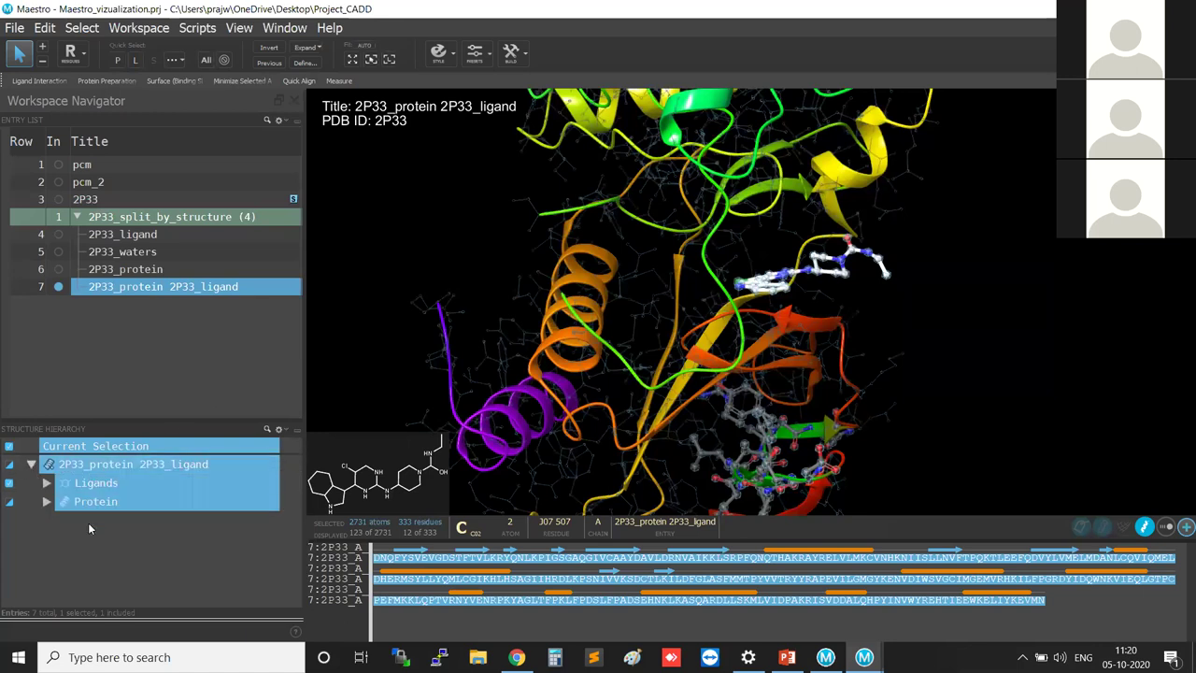
left_click(116, 482)
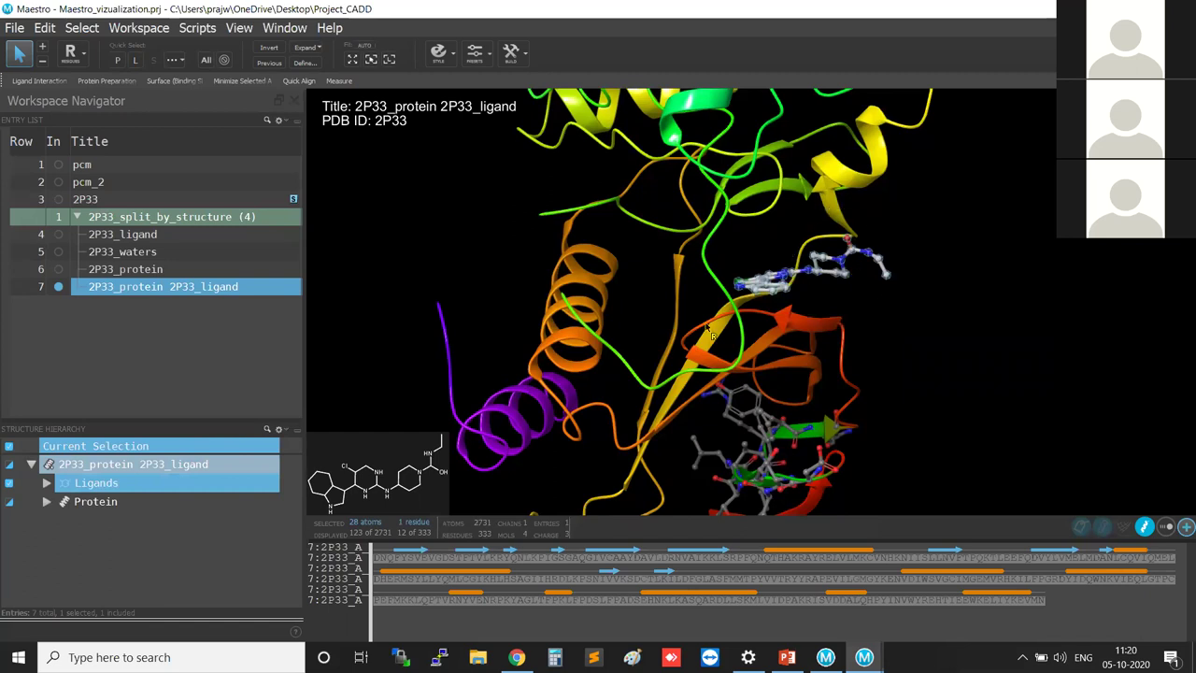
right_click(236, 486)
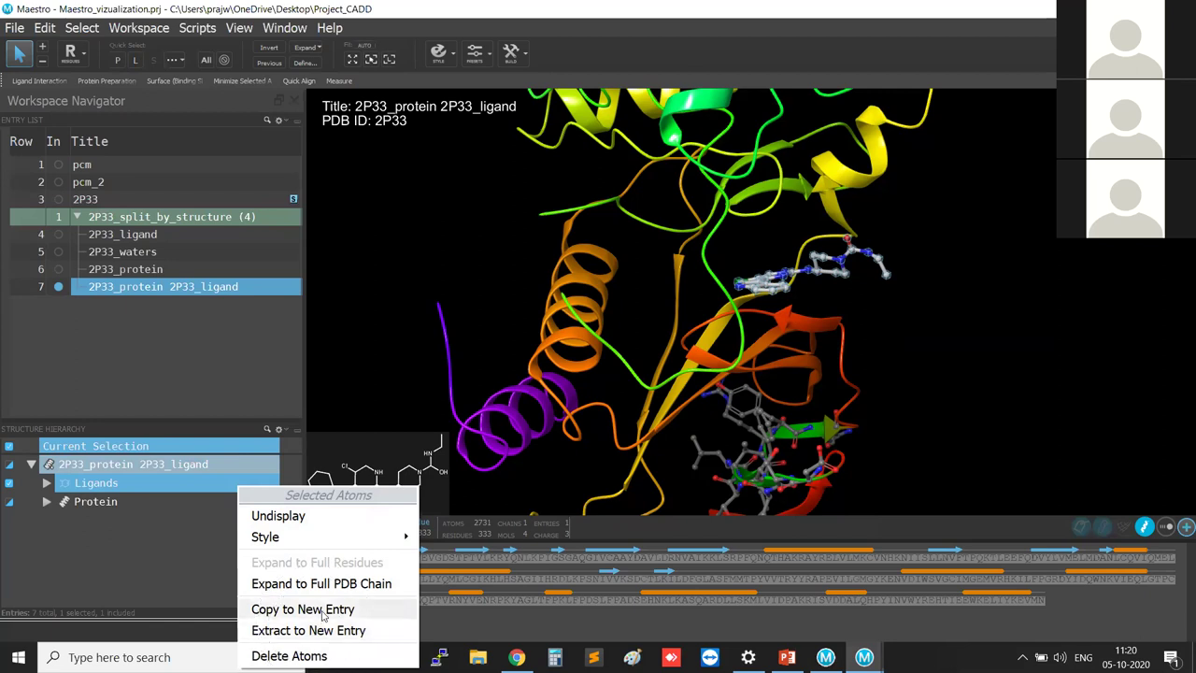
left_click(289, 655)
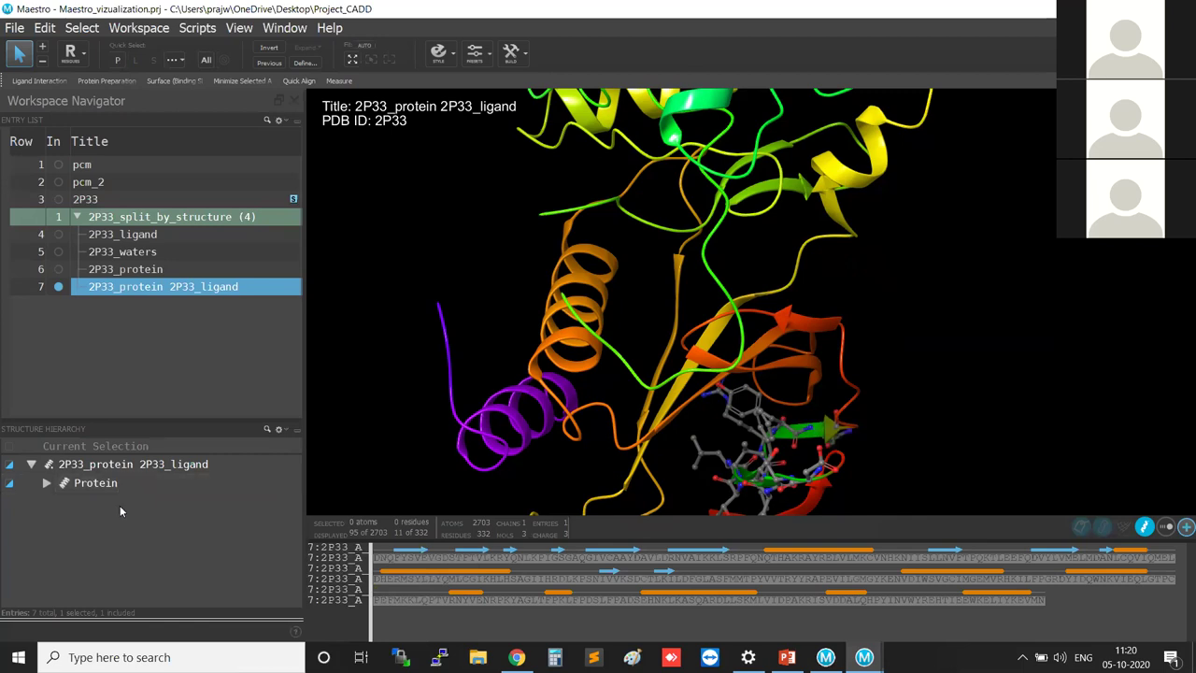
Step: Select and deselect all atoms of the merged entry, and inspect its remaining structure from another angle
left_click(132, 468)
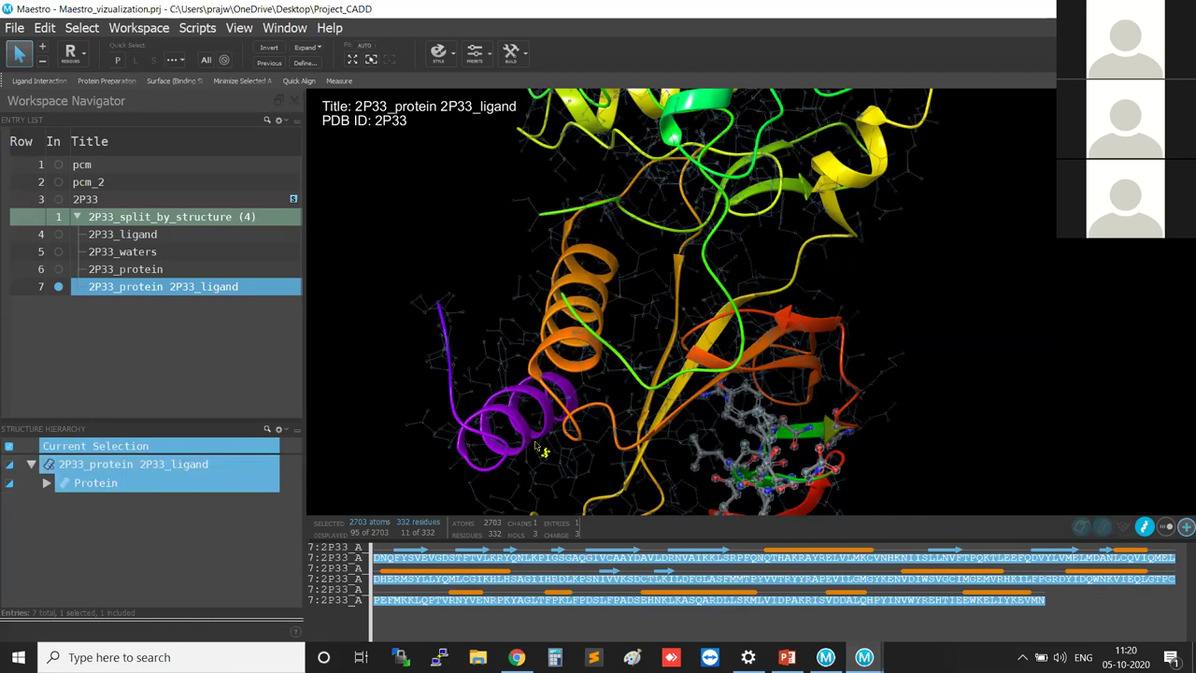
left_click(988, 339)
middle_click_drag(936, 331, 843, 323)
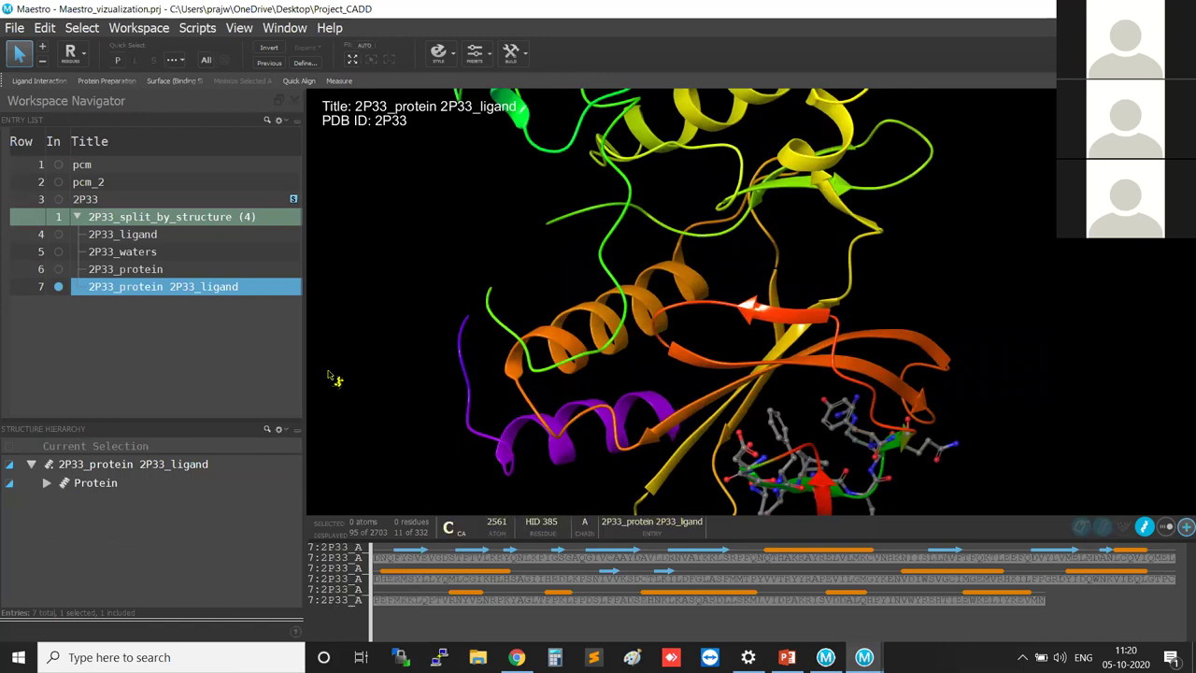
left_click(184, 217)
left_click(202, 287)
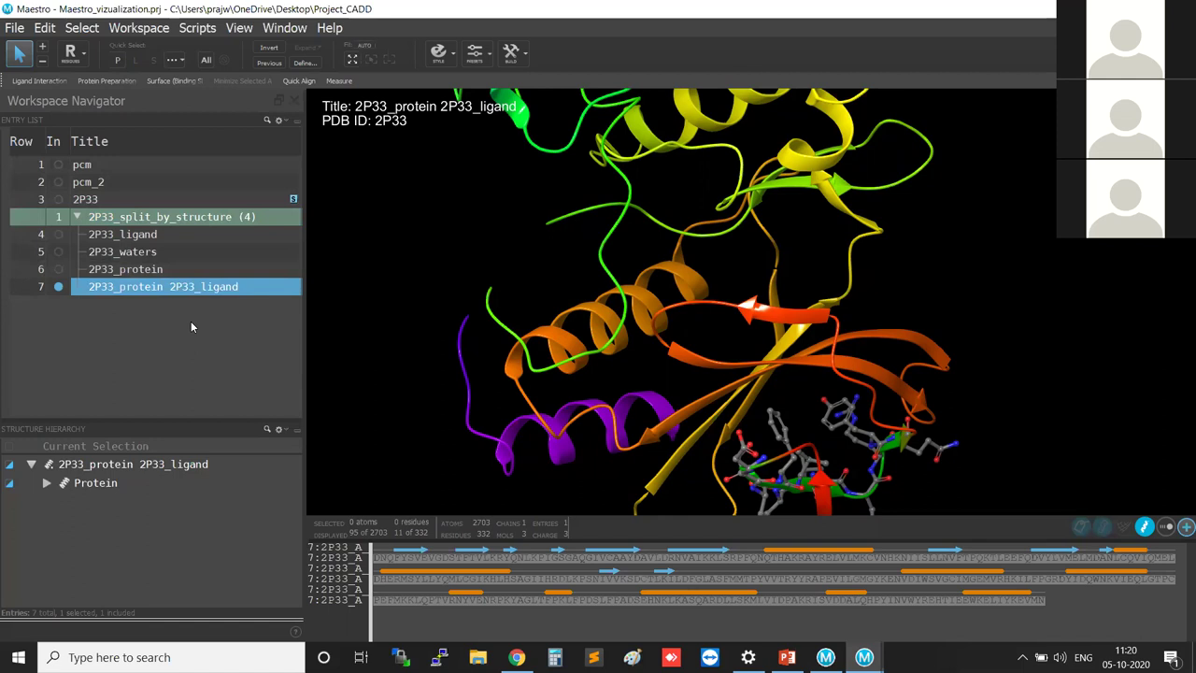
left_click(399, 245)
left_click(400, 245)
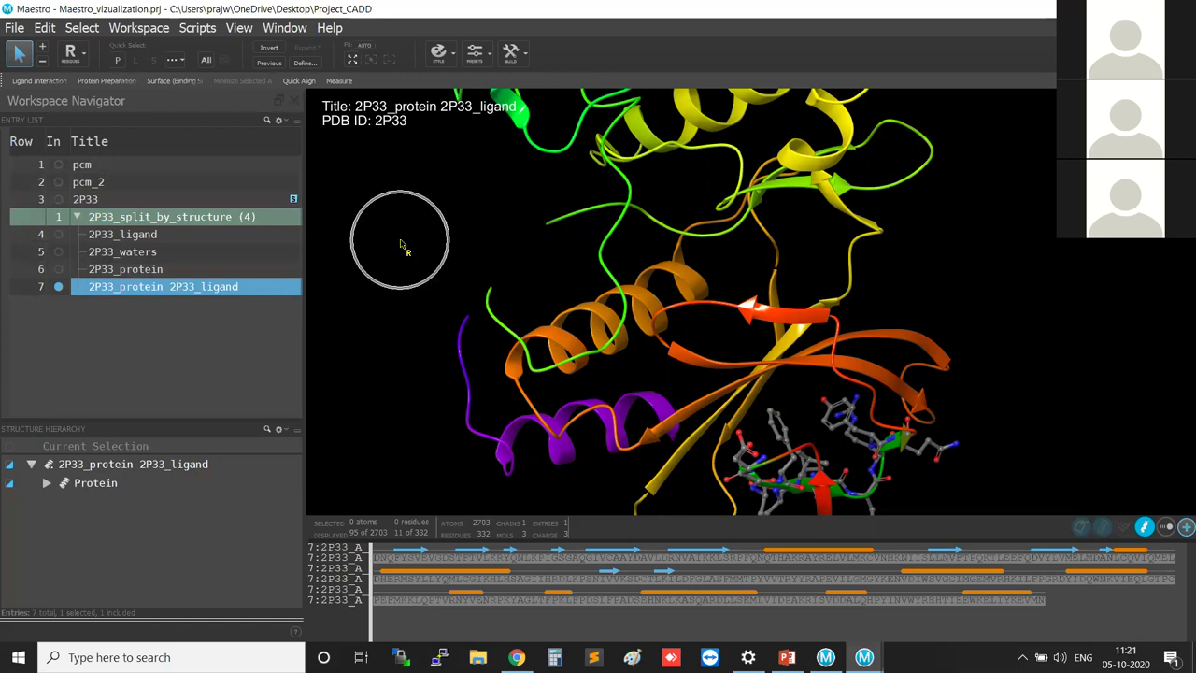
key("ctrl")
key("ctrl")
key("ctrl")
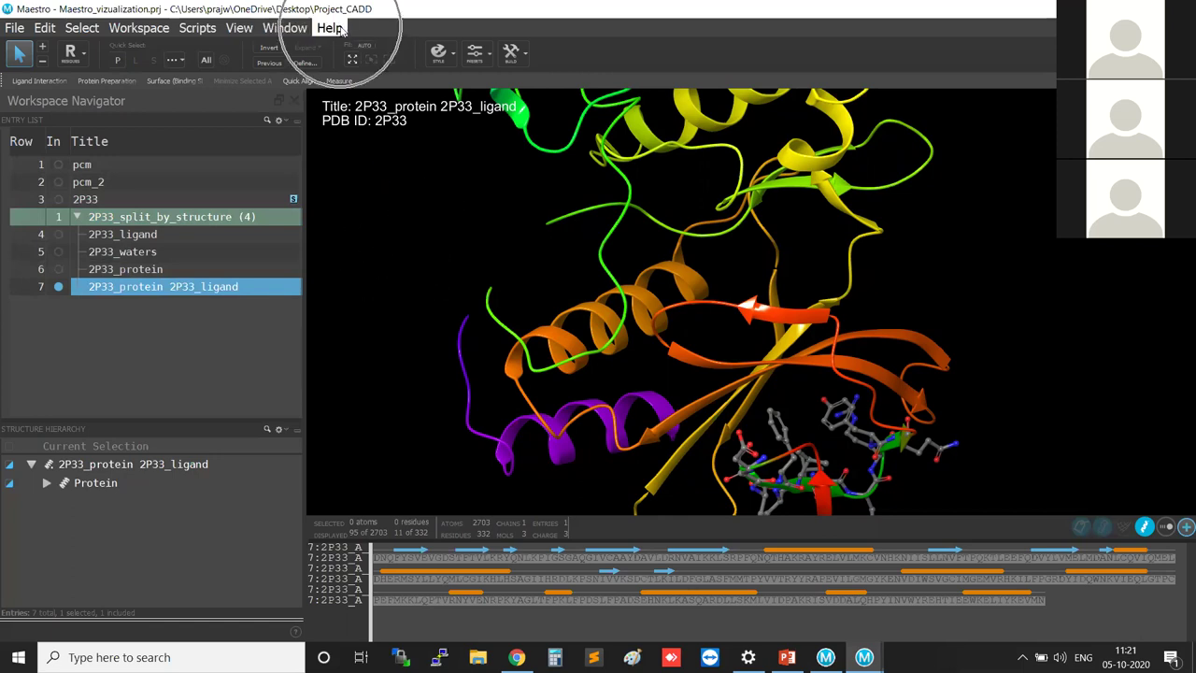
key("ctrl")
Step: Open the Maestro help documentation in the browser, search it for "Docking" and return to Maestro
left_click(342, 30)
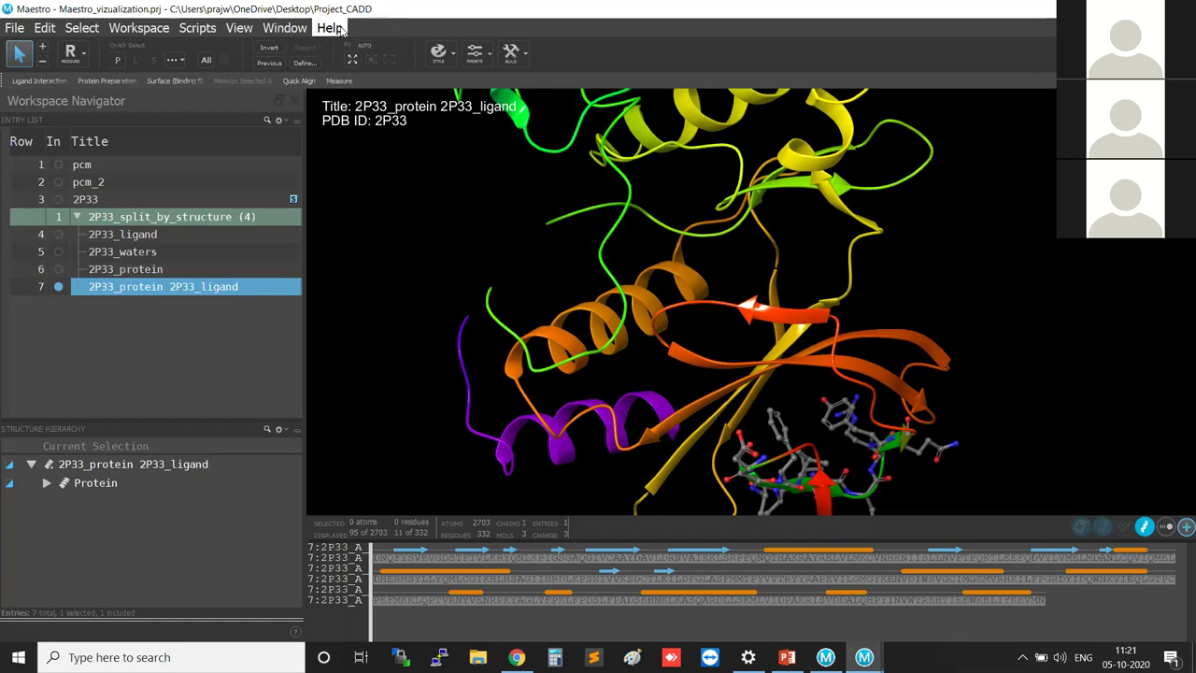
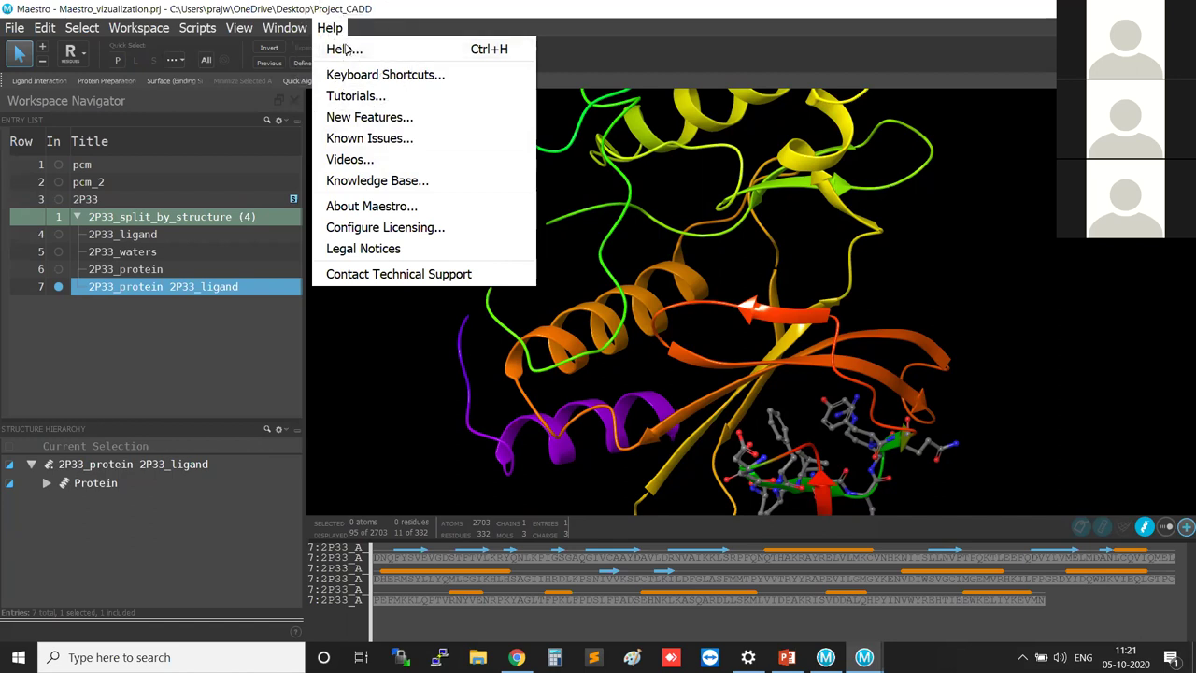
left_click(345, 49)
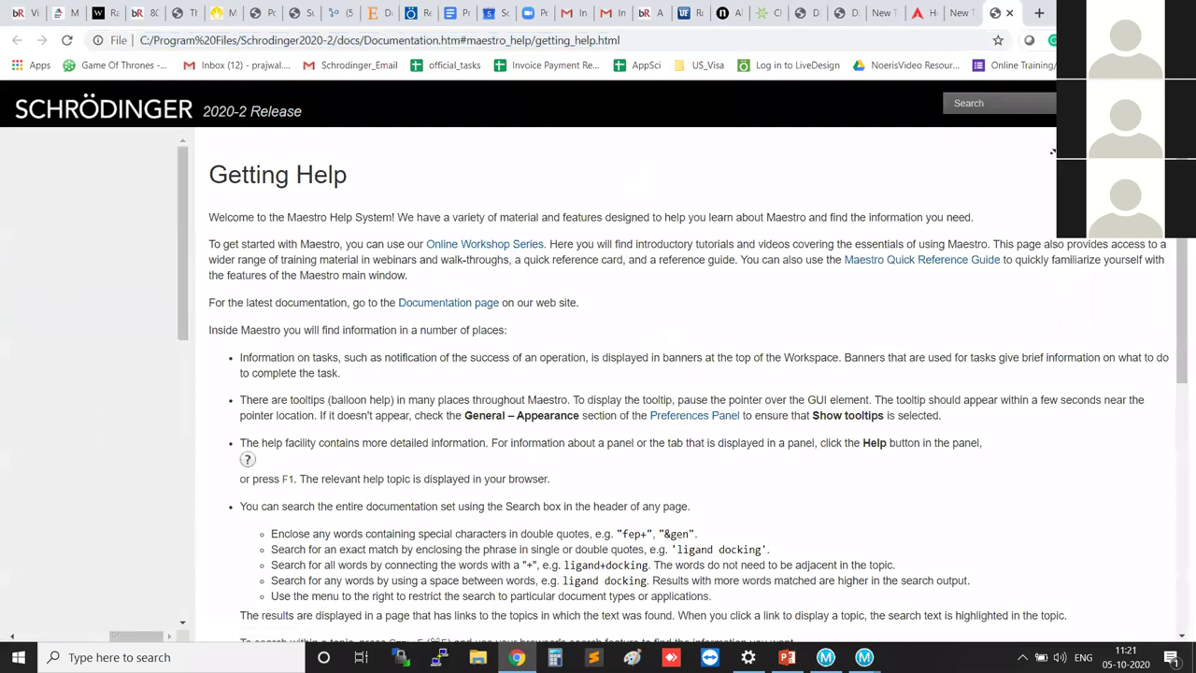
left_click(988, 106)
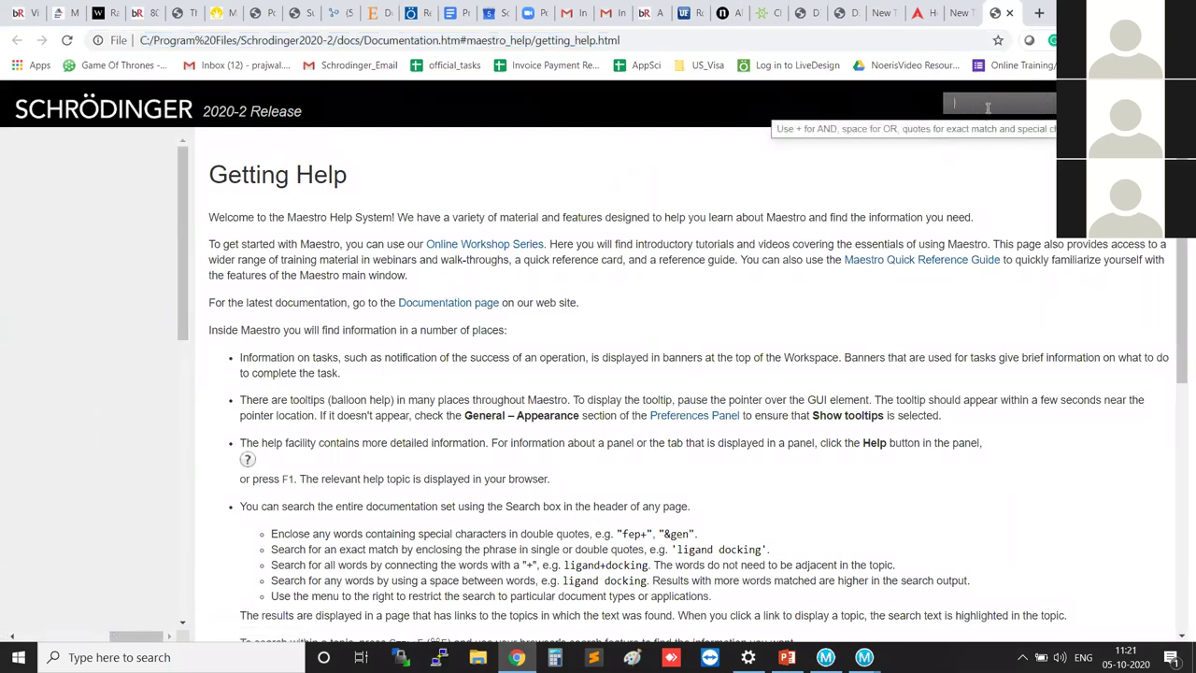
left_click(987, 106)
key("Return")
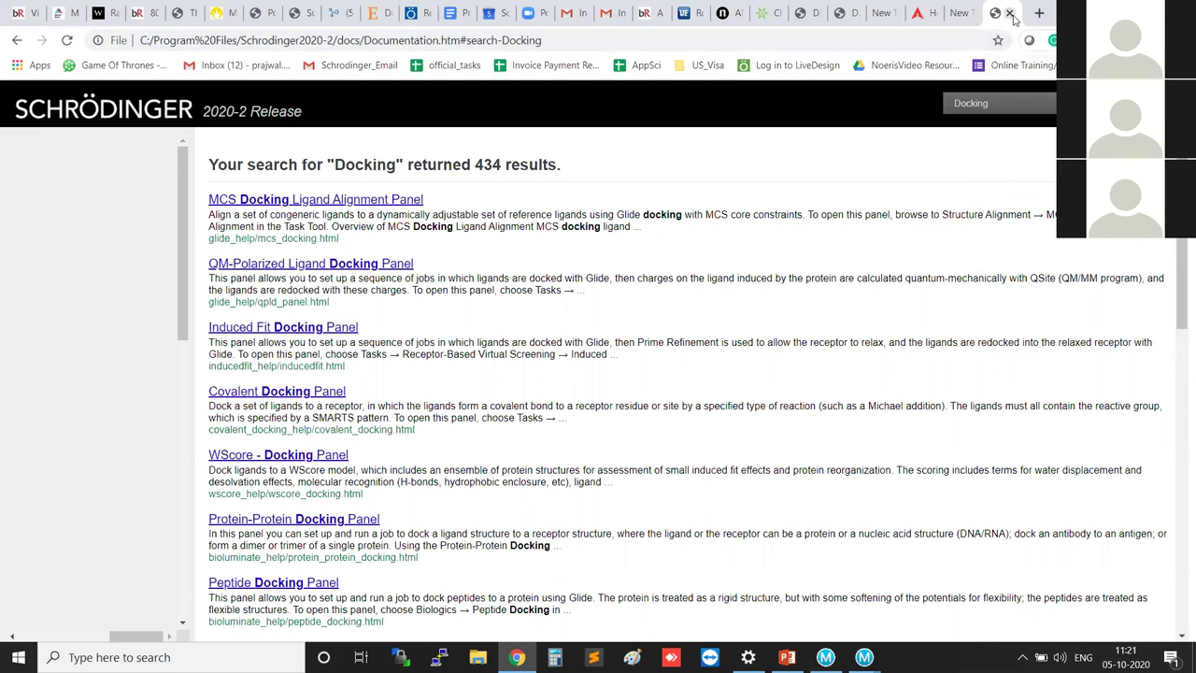
key("alt+Tab")
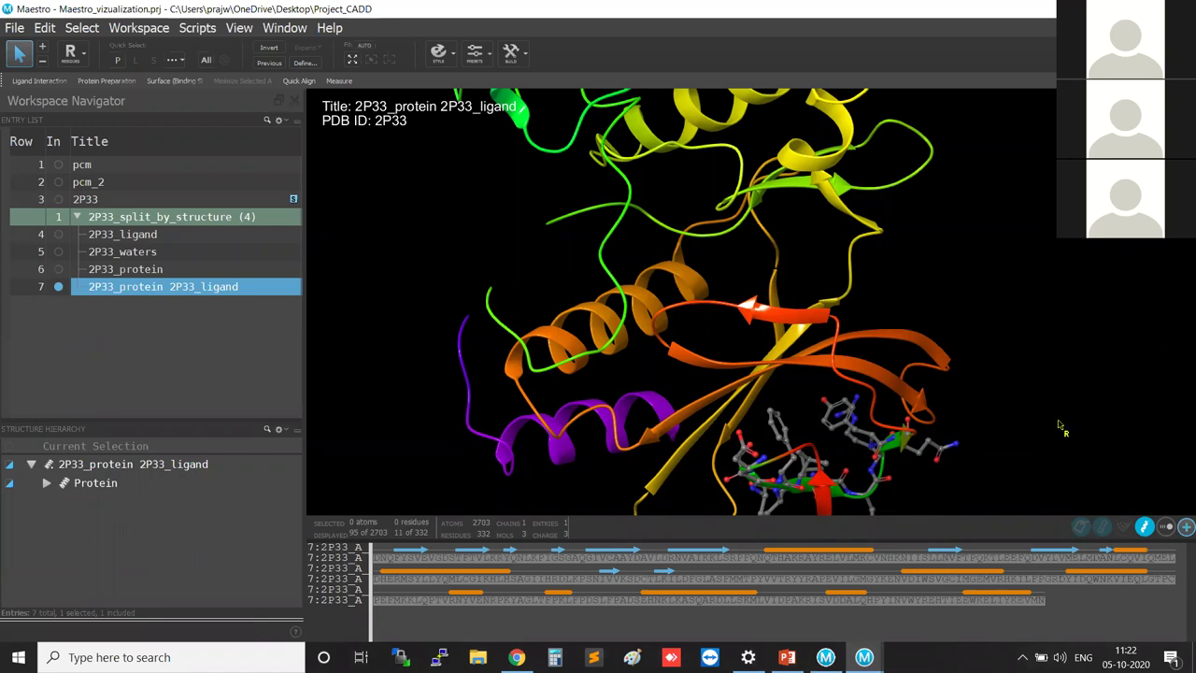
Step: Start saving the workspace as an image, naming the file test and keeping the PNG format
left_click(148, 32)
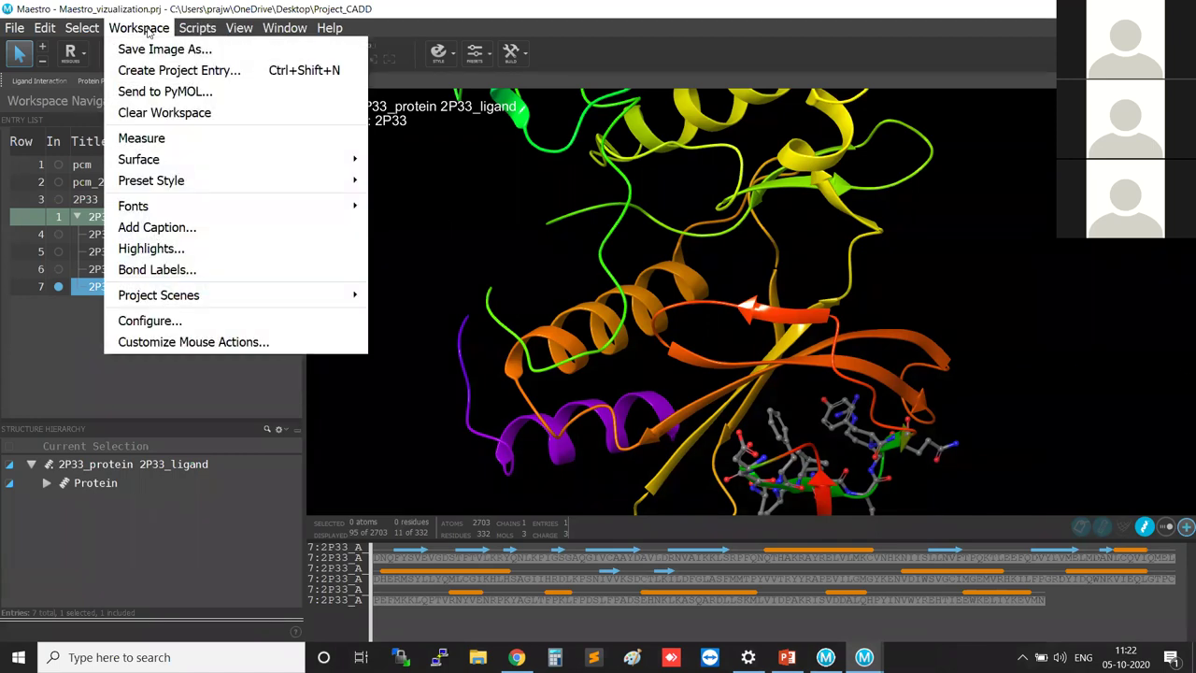
left_click(265, 54)
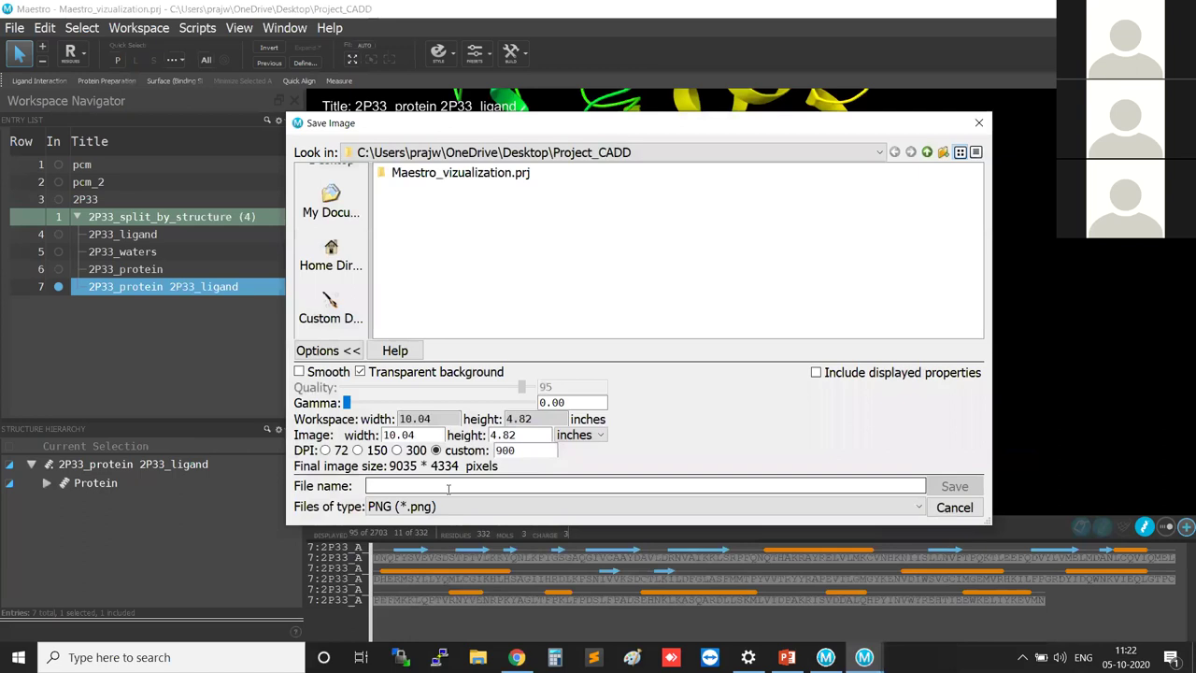
type("test")
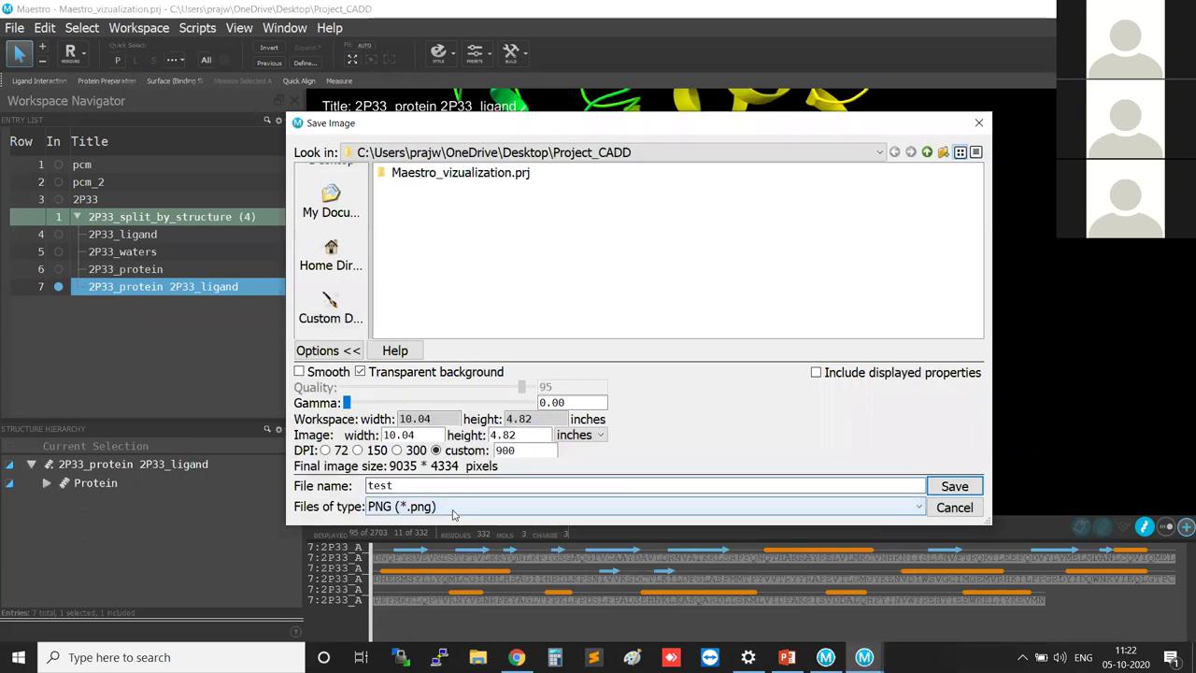
left_click(453, 508)
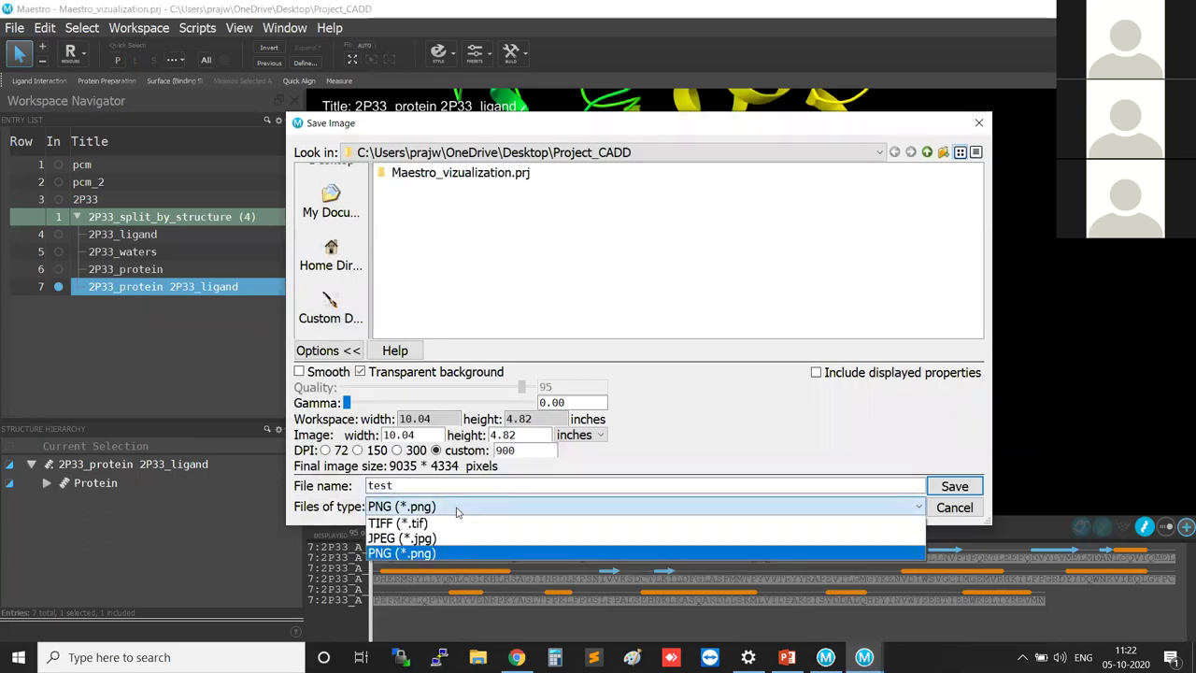
left_click(458, 511)
Step: Save the test image at the custom 900 DPI with Smooth and Transparent background turned off
double_click(492, 450)
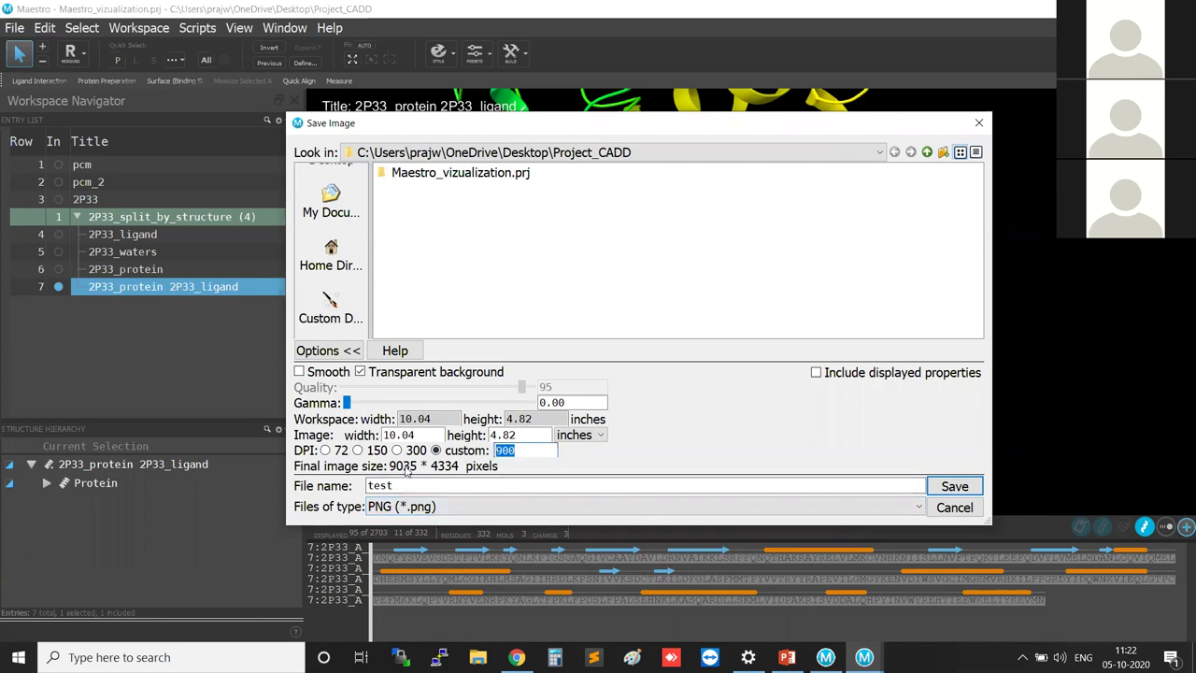
left_click(359, 372)
left_click(300, 372)
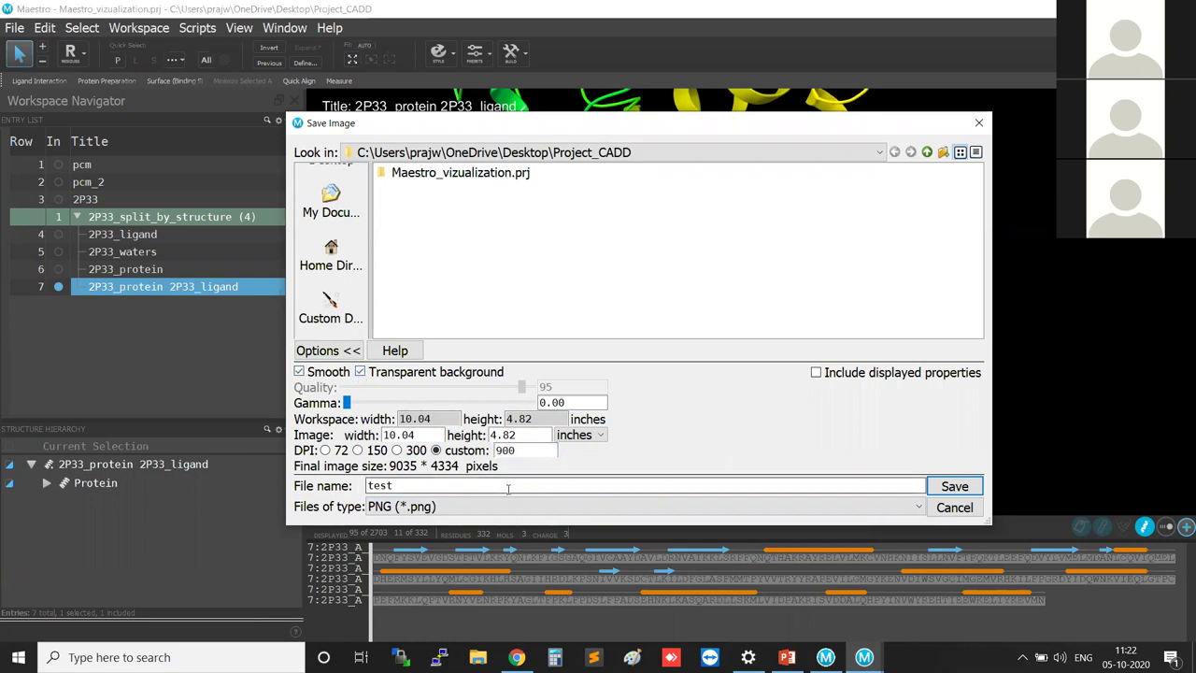
left_click(914, 487)
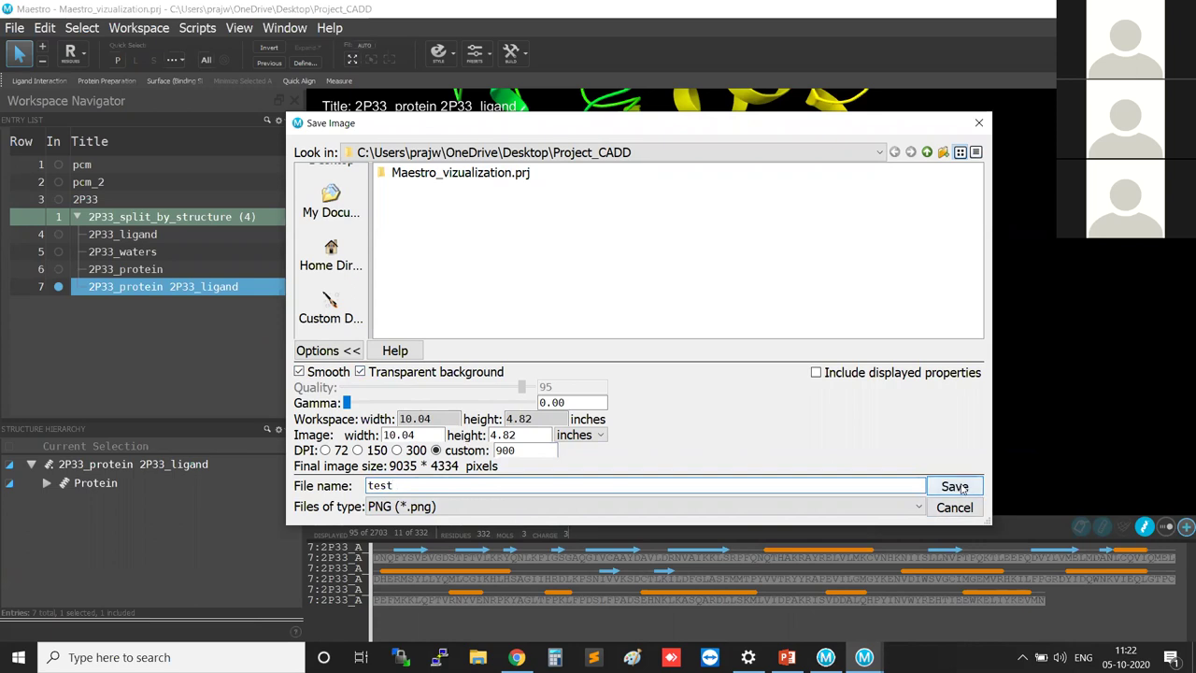
left_click(300, 372)
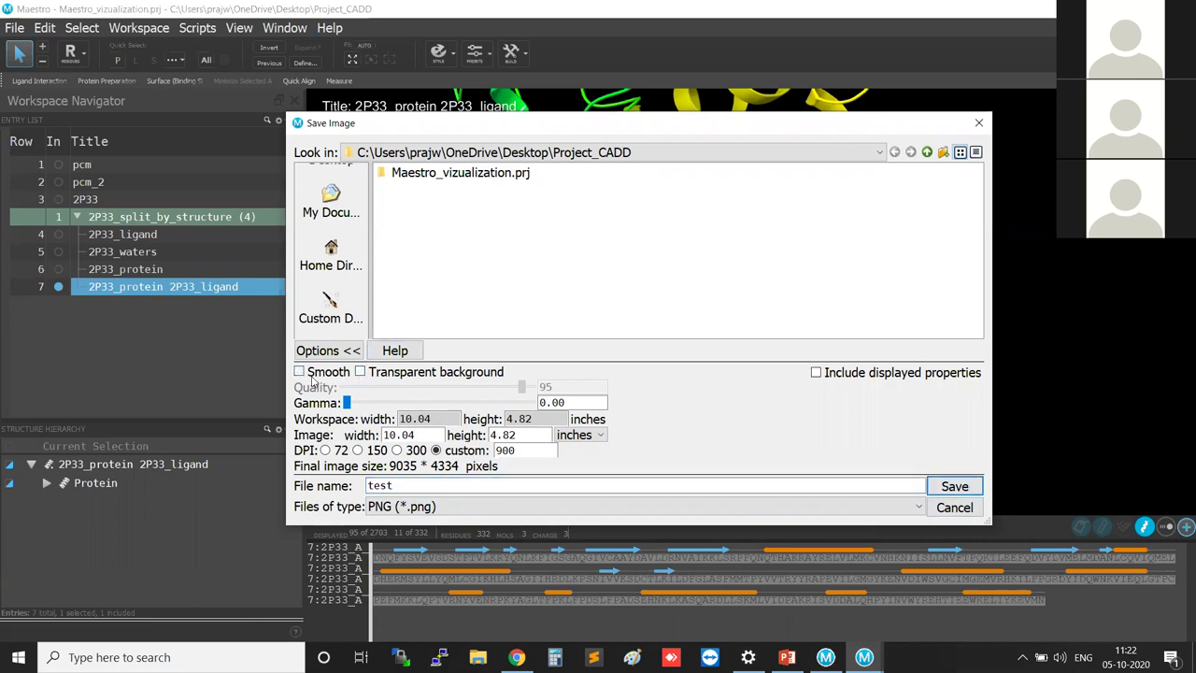
left_click(527, 451)
left_click(955, 486)
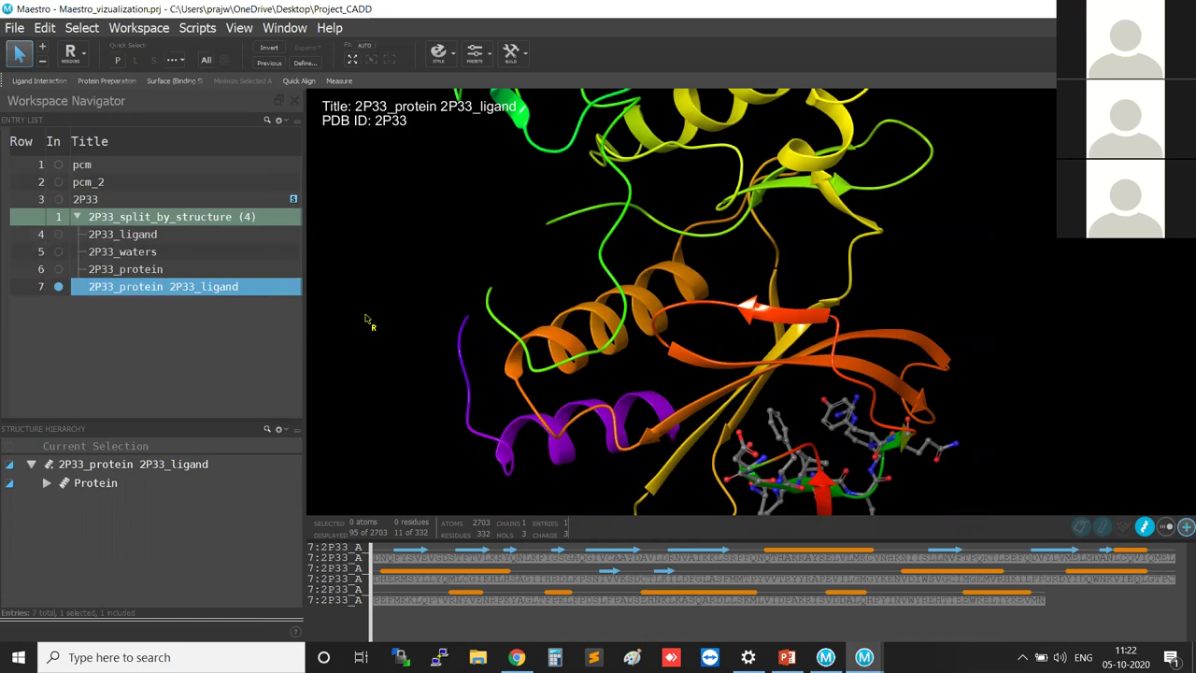
Step: Quit Maestro and accept the database clean-up of the project
key("alt")
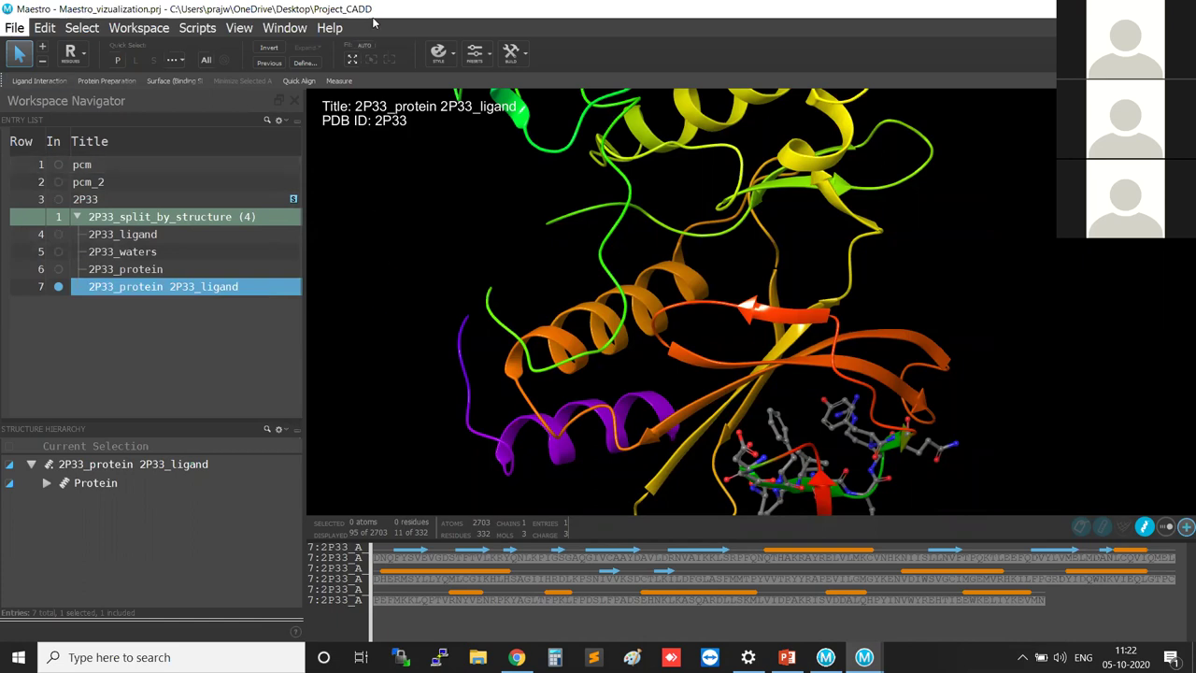
key("alt")
key("alt+F4")
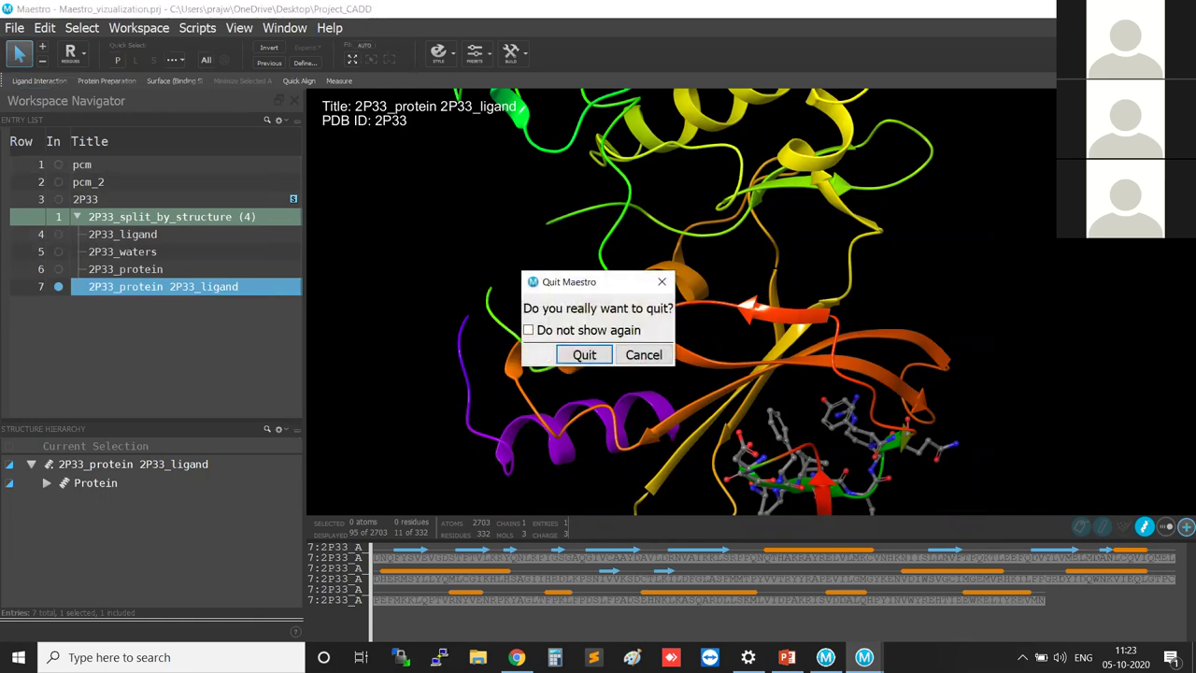
left_click(585, 357)
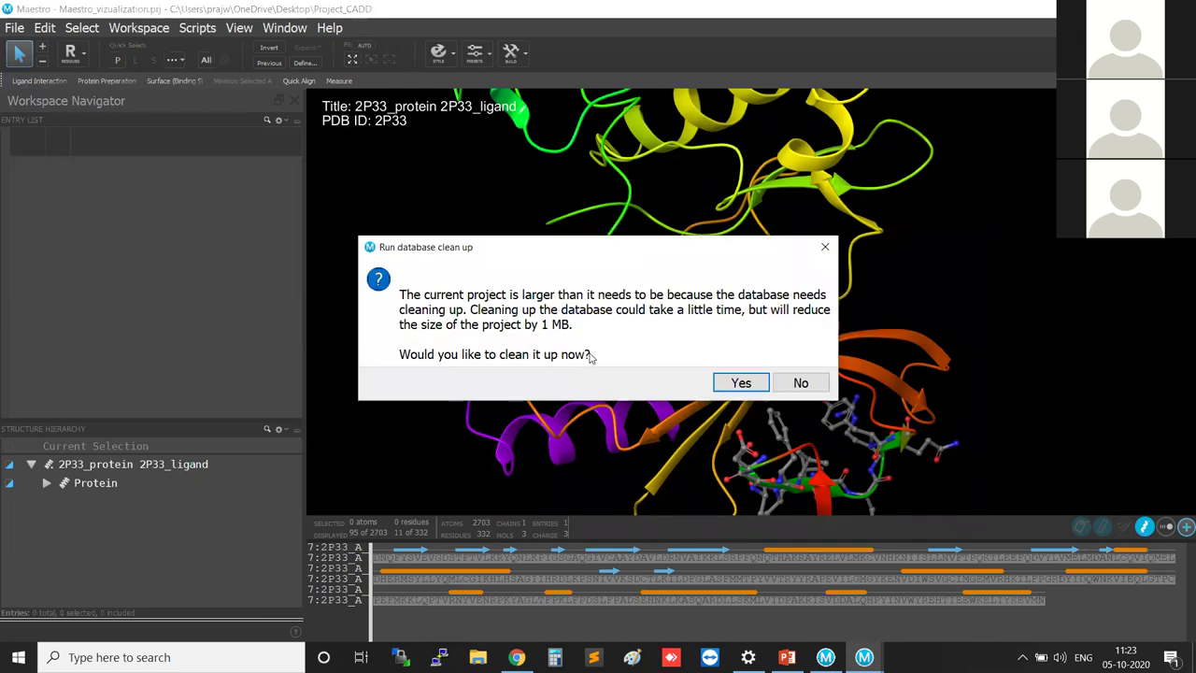
left_click(738, 383)
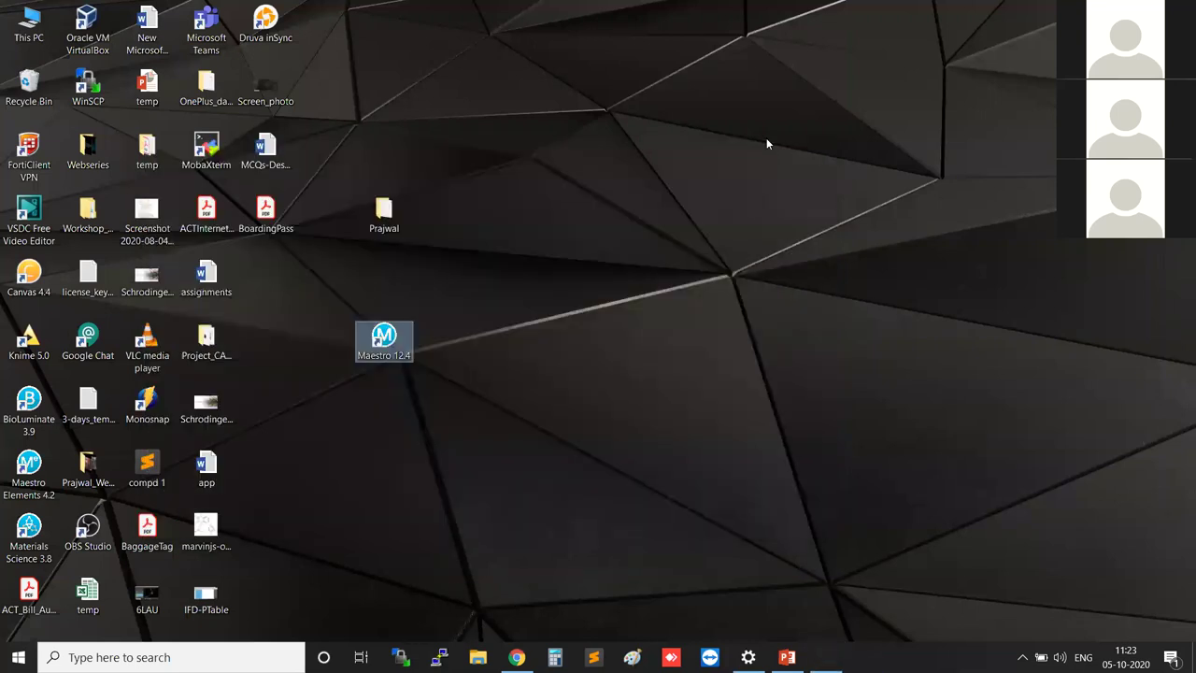
Step: Move the Project_CADD folder to a free area of the Windows desktop and open it
left_click(486, 440)
left_click_drag(207, 348, 592, 317)
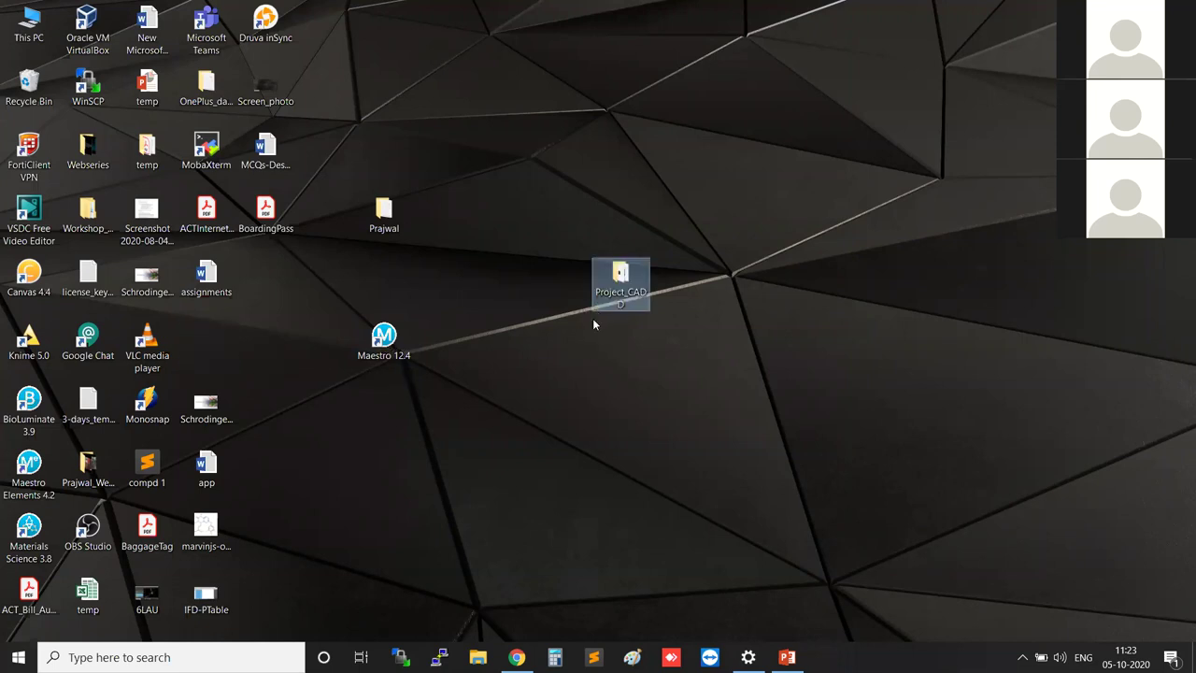
double_click(641, 307)
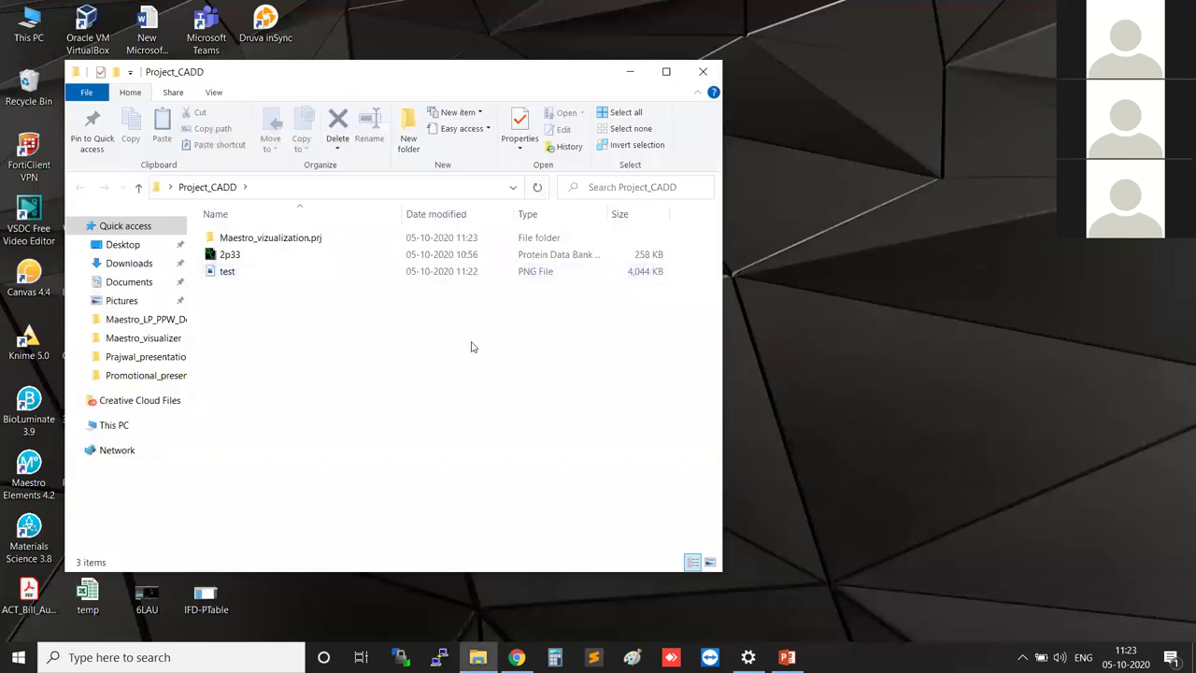
Step: Select the 2p33 structure file in Project_CADD, view the saved test image and close the image viewer
left_click(259, 259)
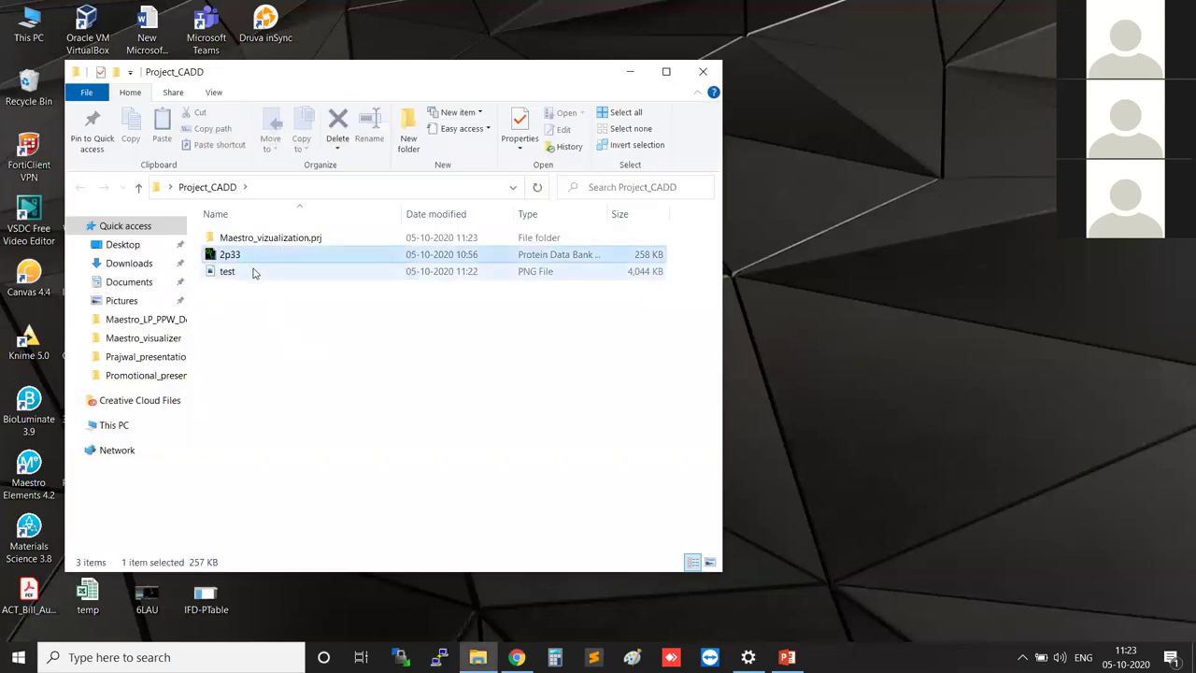
left_click(252, 271)
left_click(254, 260)
left_click(254, 260)
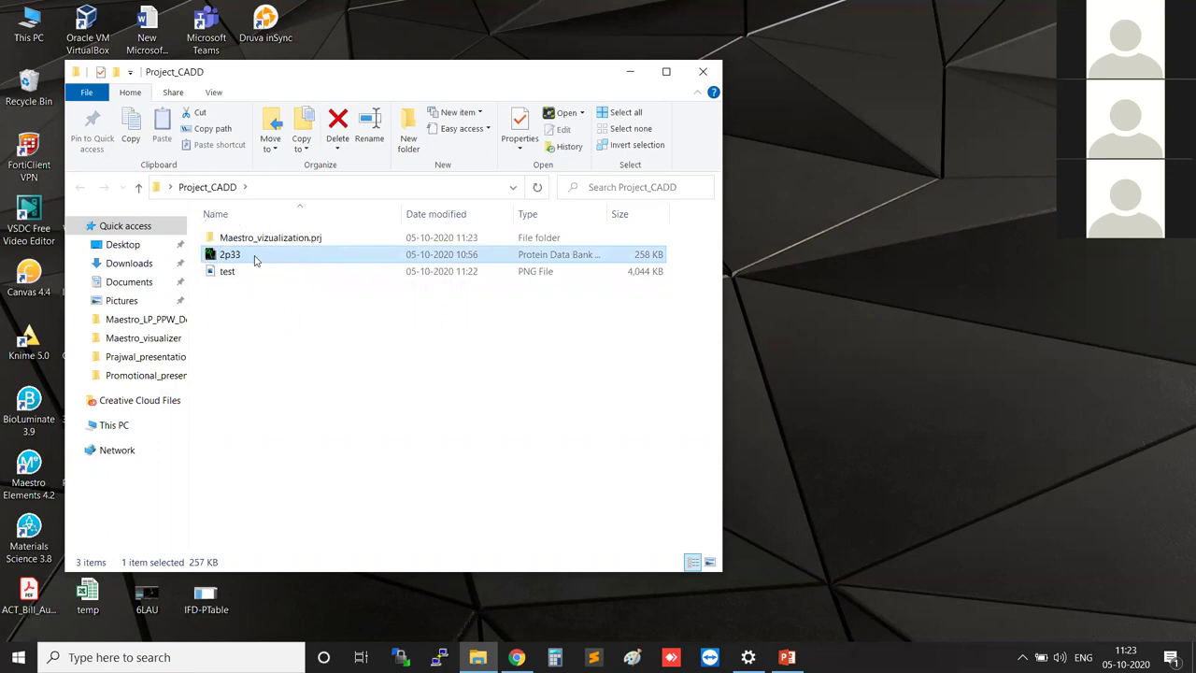
left_click(254, 260)
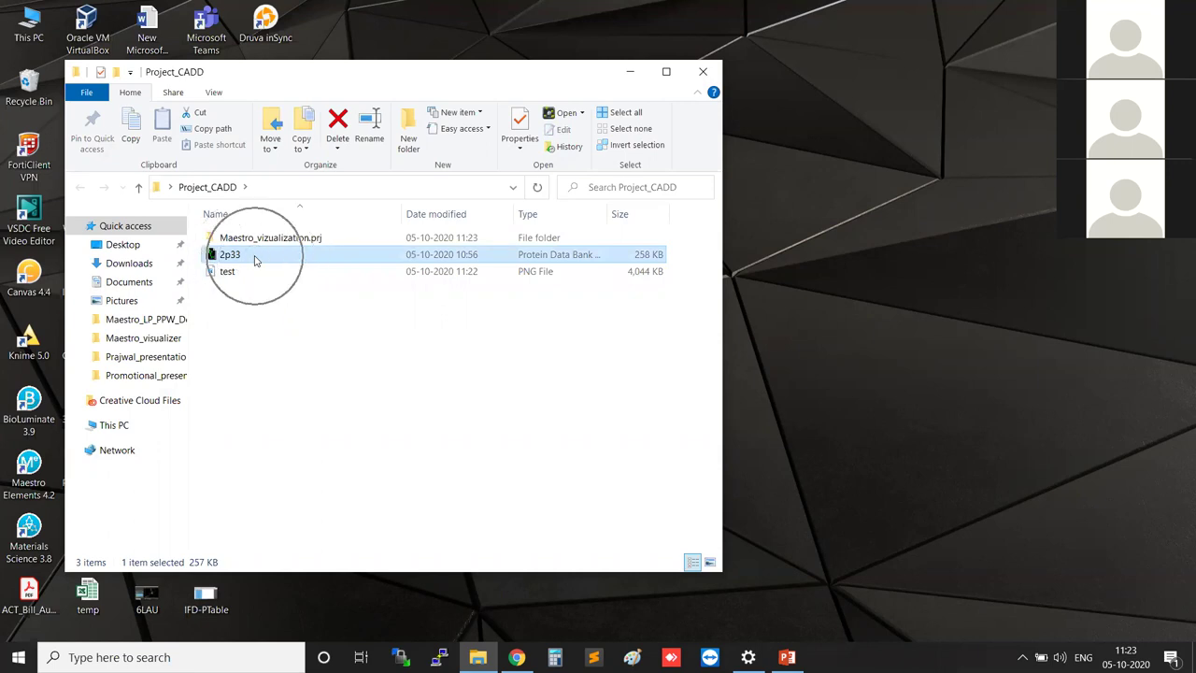
double_click(251, 272)
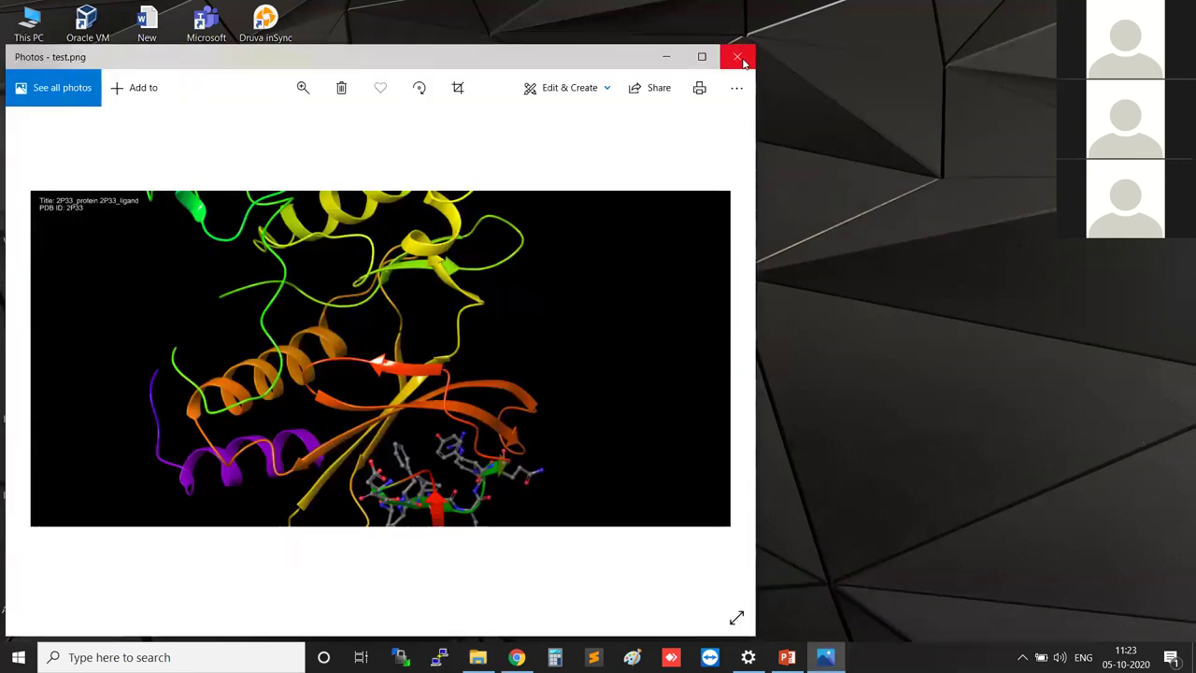
left_click(738, 57)
left_click(445, 422)
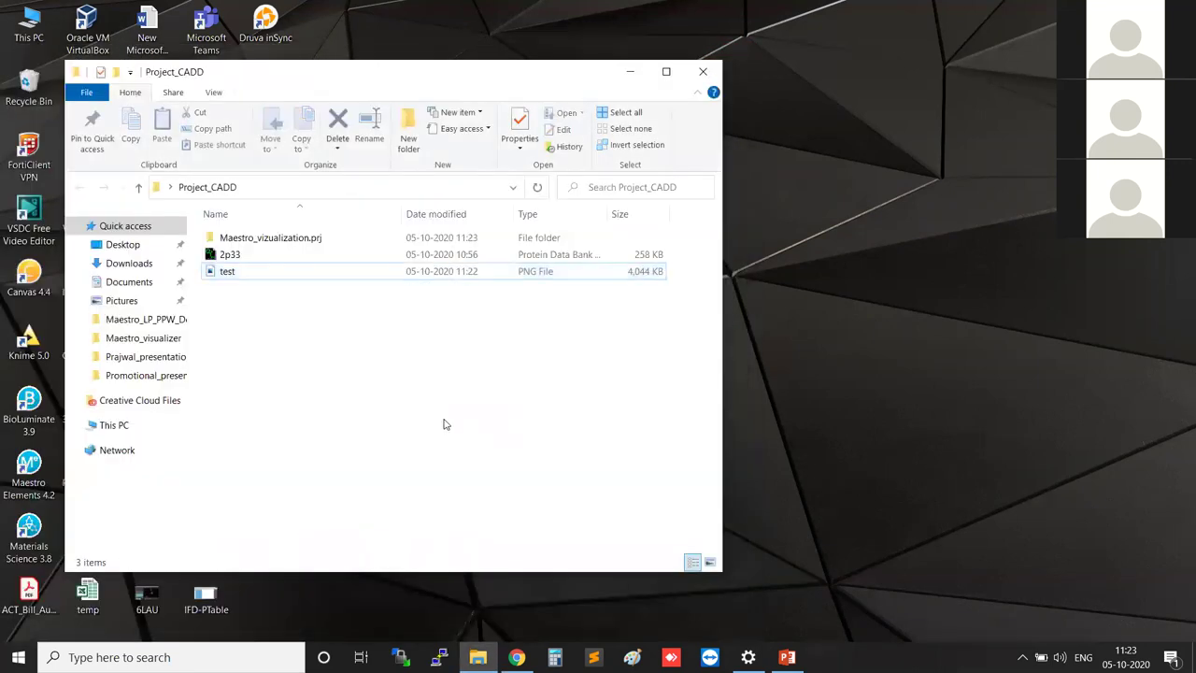
Step: Locate the Maestro_vizualization.prj folder in Project_CADD and close the folder window
left_click(320, 240)
left_click(321, 240)
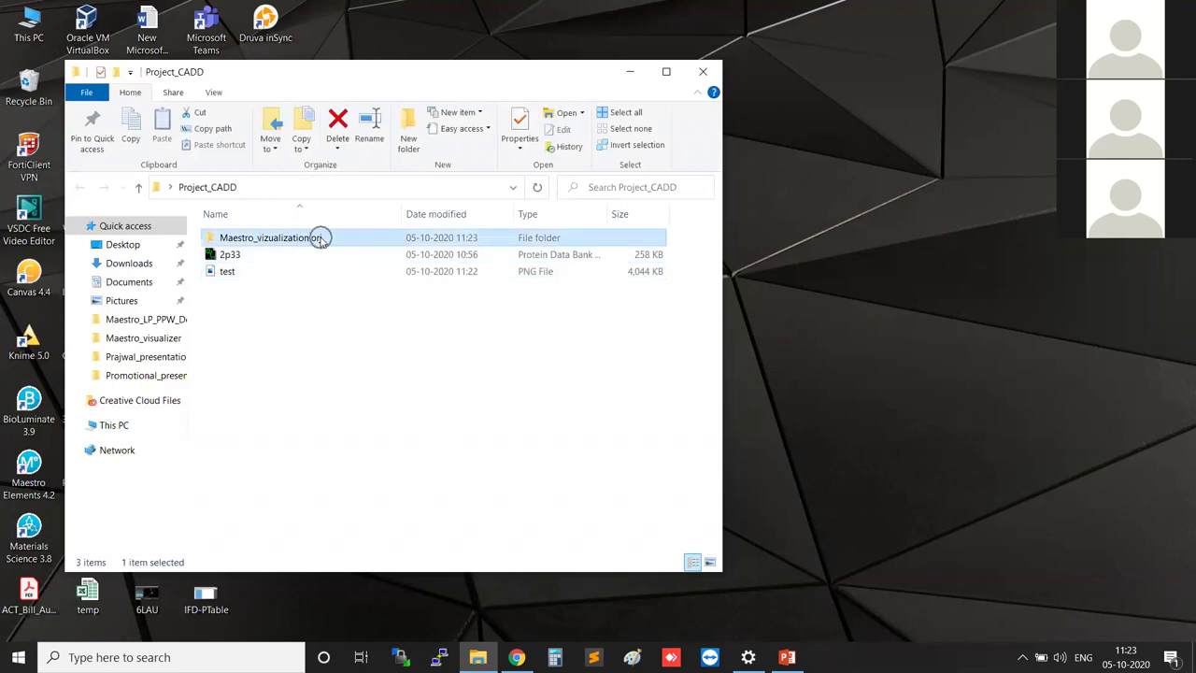
left_click(321, 239)
left_click(323, 239)
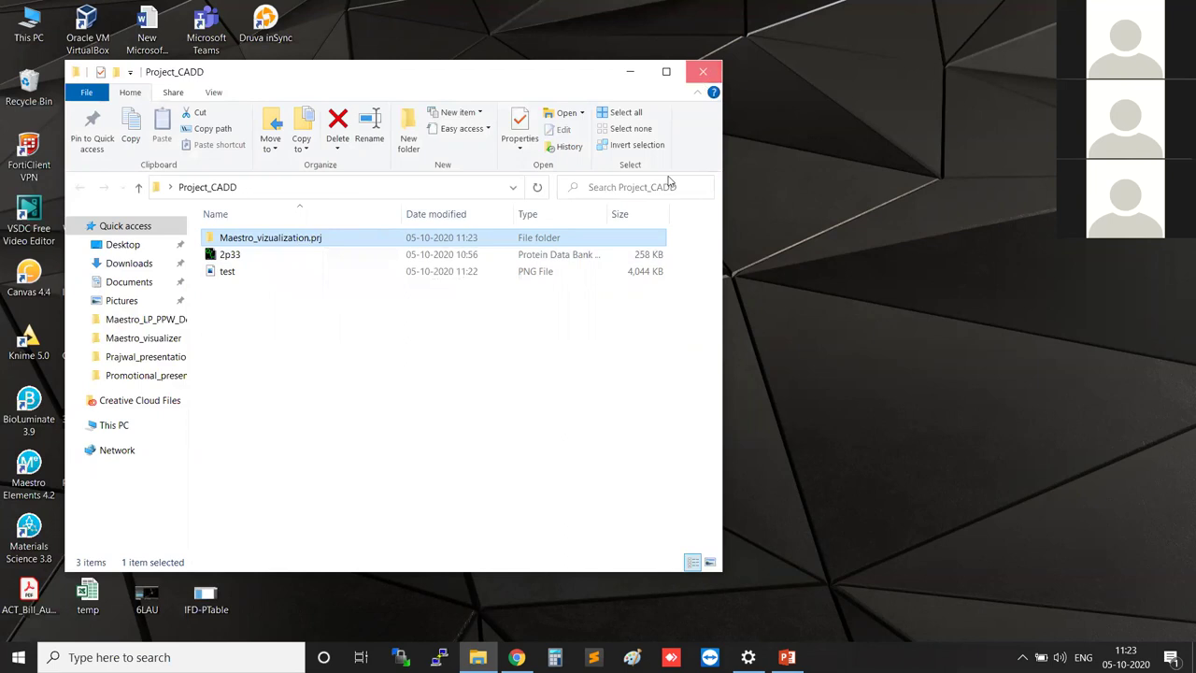
left_click(703, 71)
Step: Relaunch Maestro 12.4 and open the Maestro_vizualization.prj project from the desktop's Project_CADD folder
double_click(399, 355)
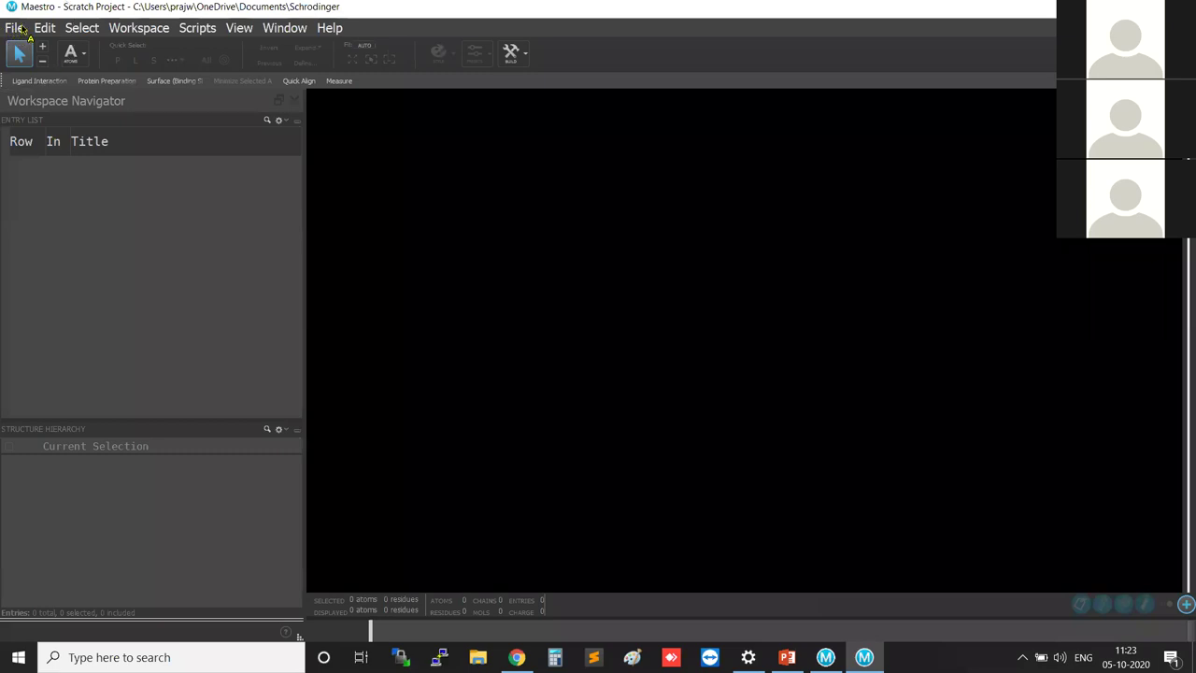
left_click(15, 29)
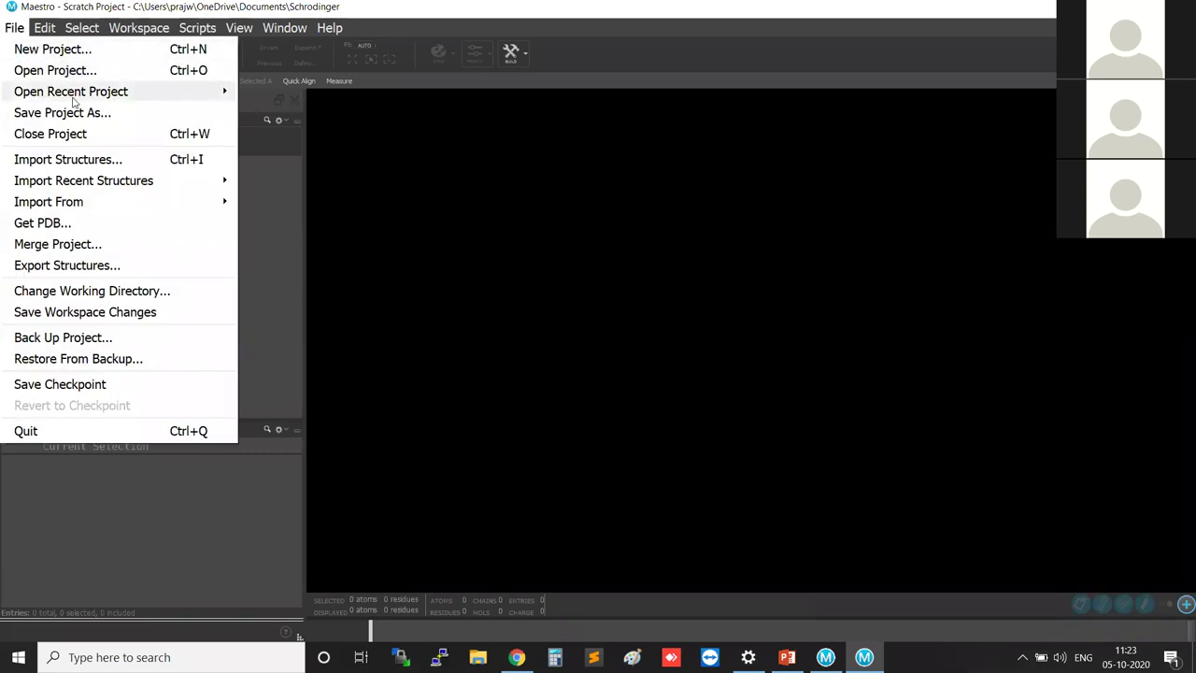
left_click(101, 72)
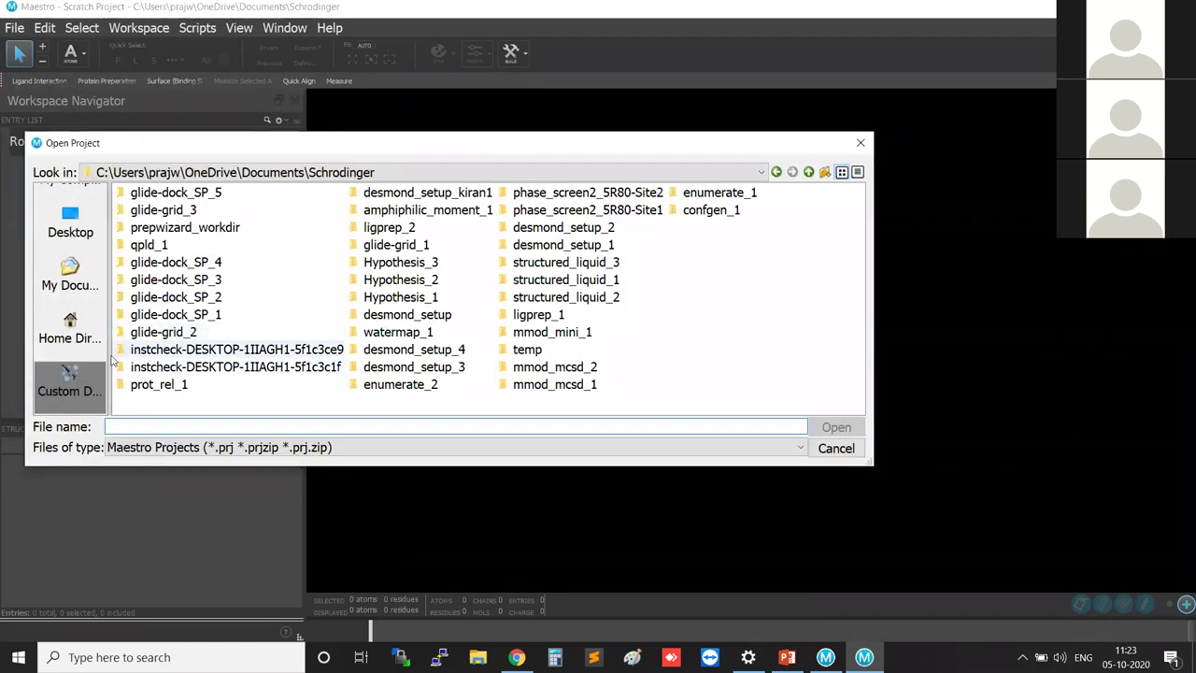
left_click(71, 220)
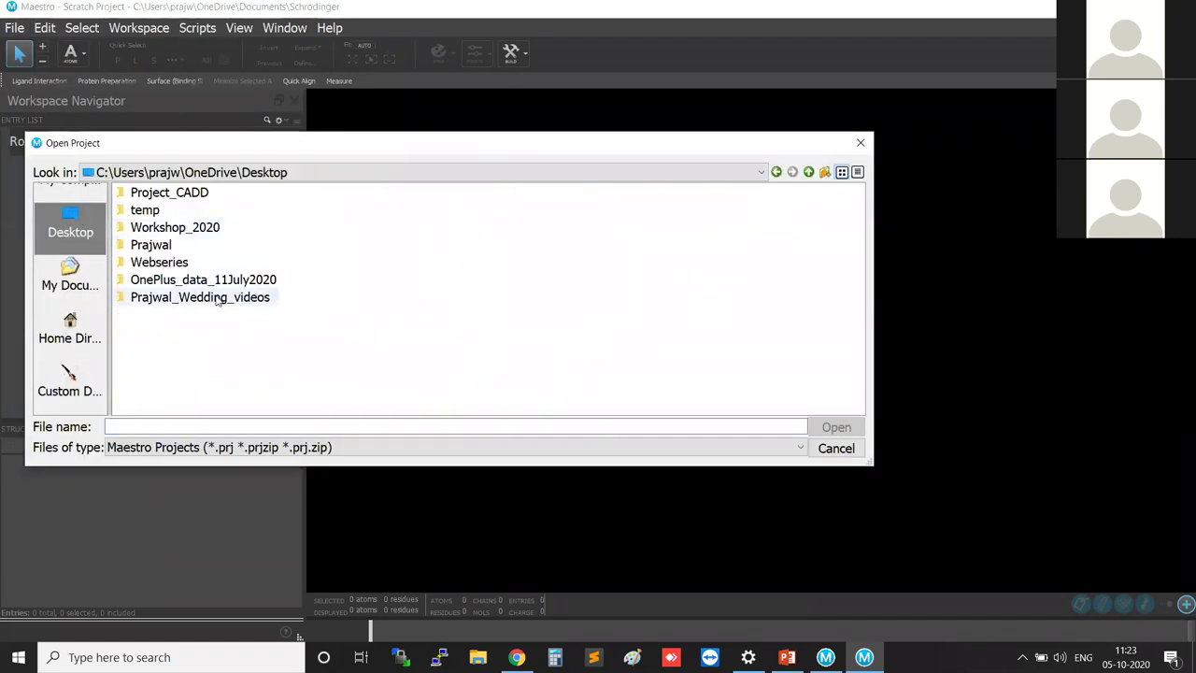
double_click(186, 194)
double_click(185, 192)
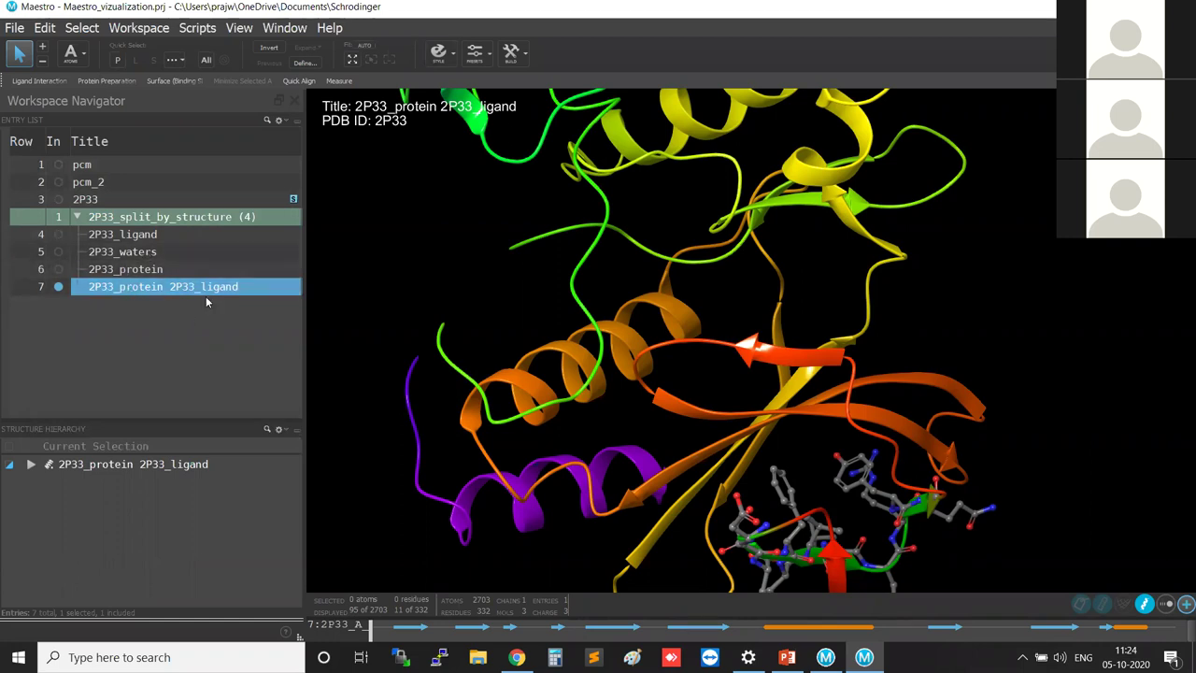
Step: Include the pcm and pcm_2 entries in turn, return to pcm and inspect its molecule from several angles
left_click(145, 166)
left_click(62, 168)
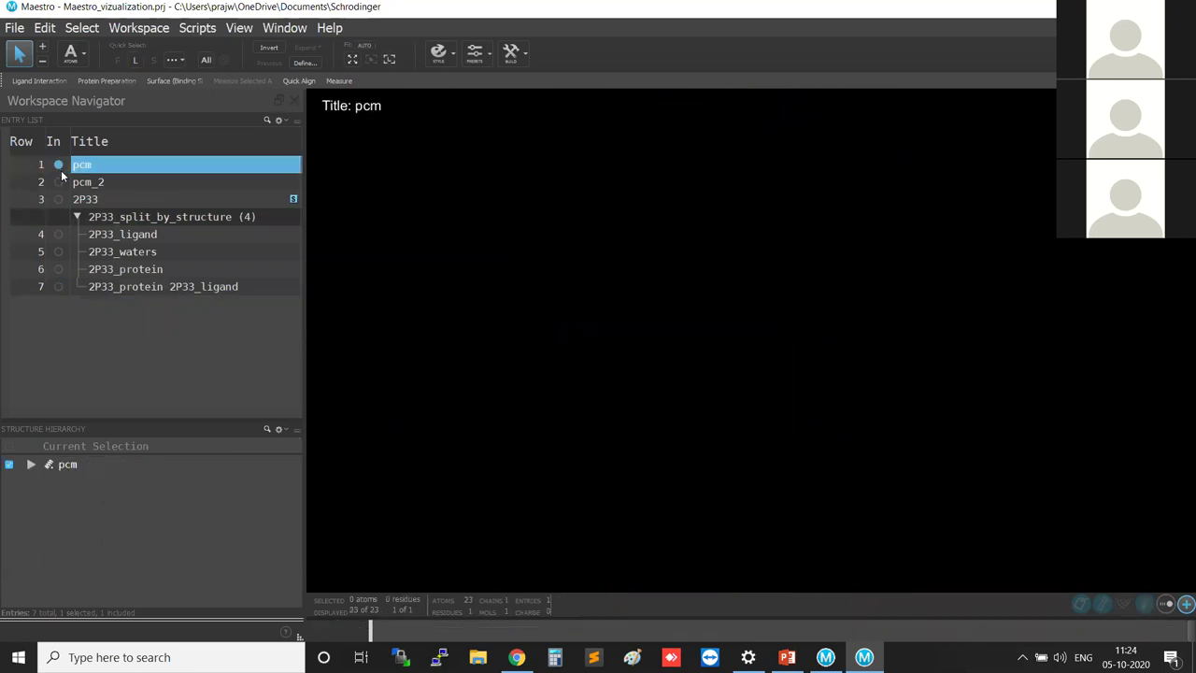
left_click(60, 179)
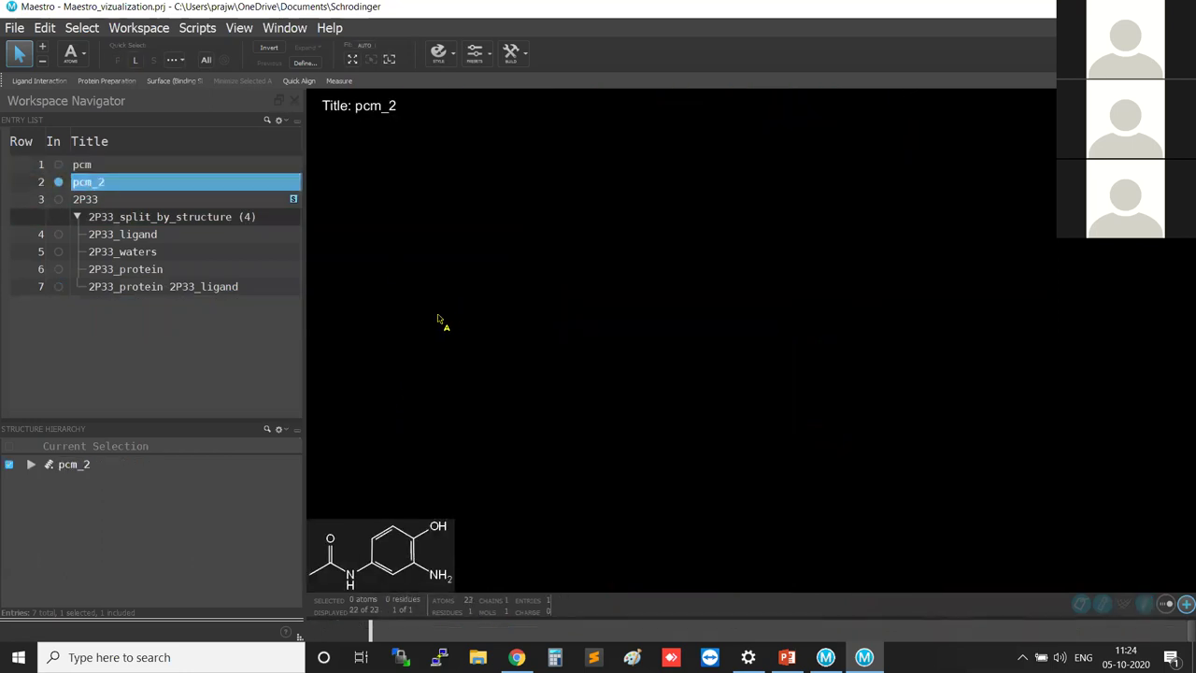
left_click(105, 196)
left_click(111, 183)
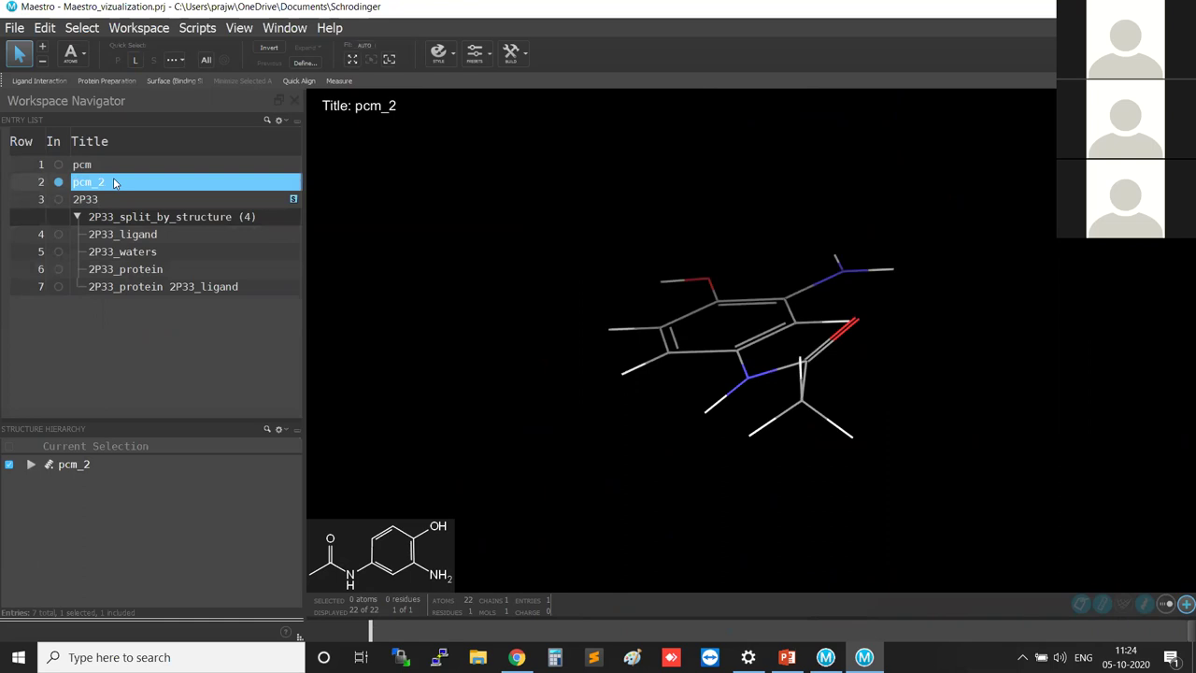
left_click(117, 168)
left_click(61, 166)
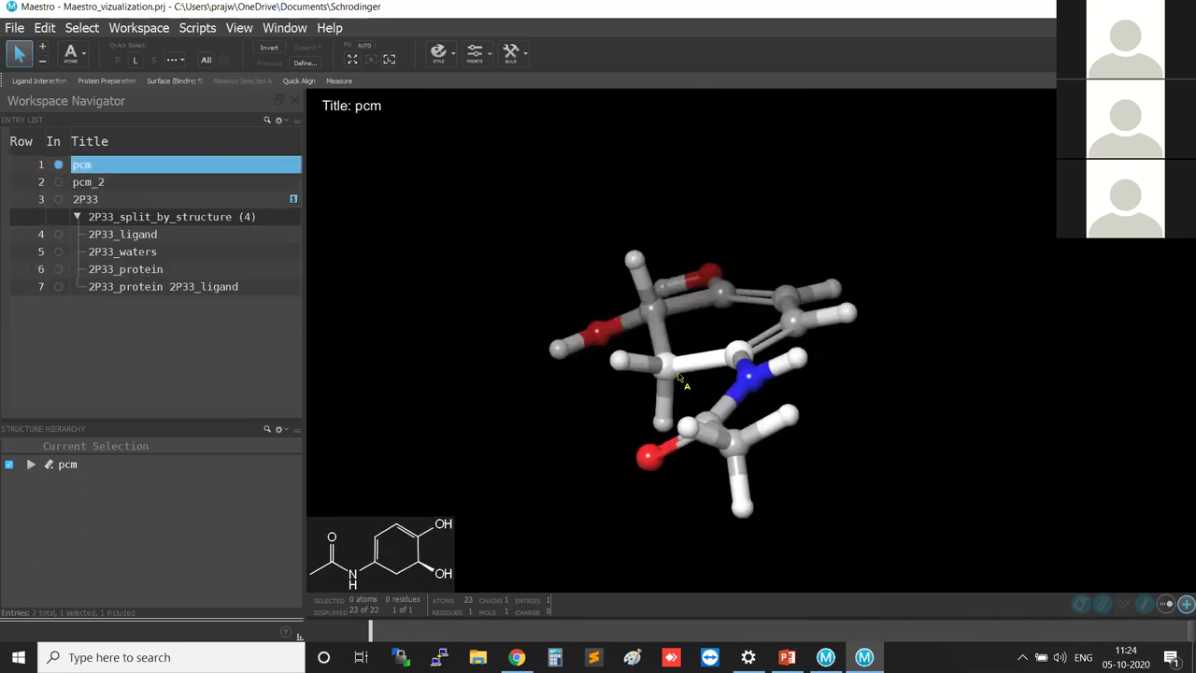
middle_click_drag(936, 385, 710, 415)
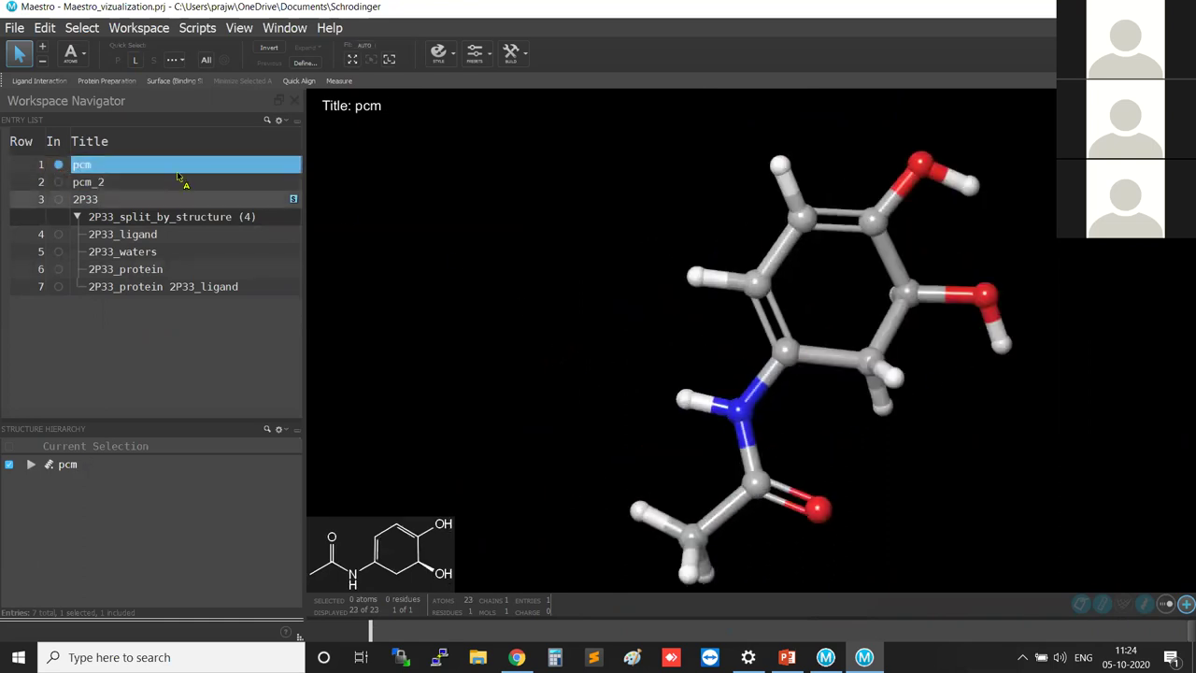
middle_click_drag(921, 454, 867, 404)
middle_click_drag(654, 385, 737, 458)
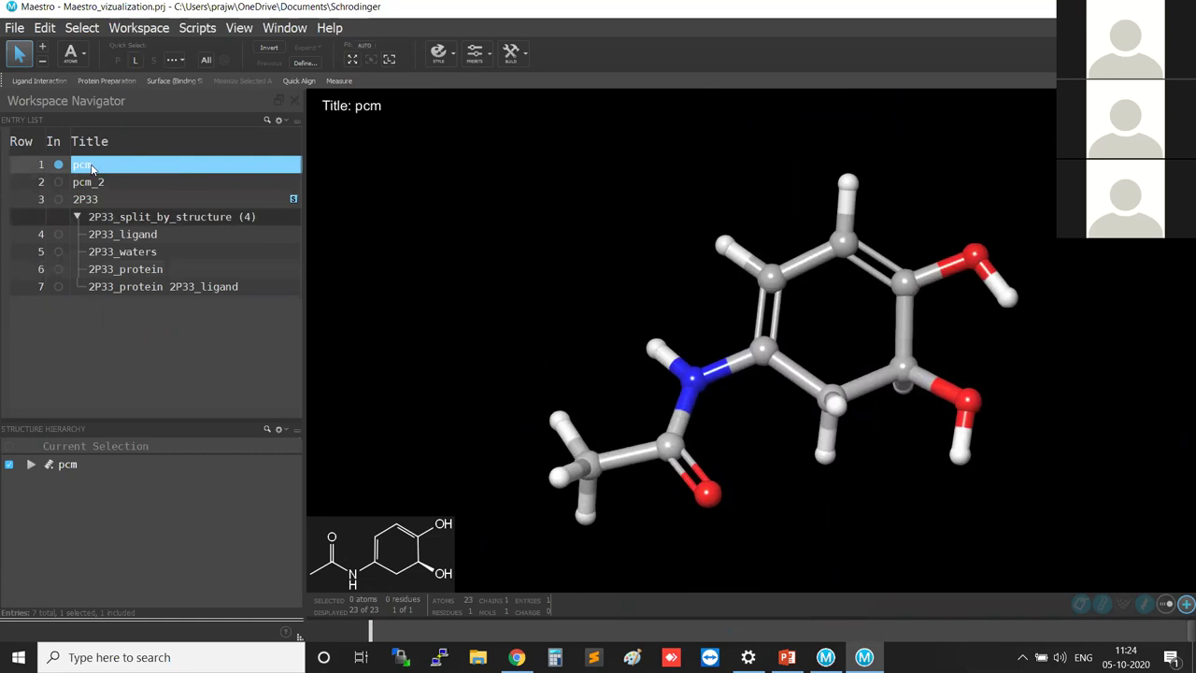
Step: Start exporting the pcm entry's structure and choose the desktop's Project_CADD folder as the destination
key("ctrl")
key("ctrl")
key("ctrl")
right_click(105, 167)
mouse_move(242, 533)
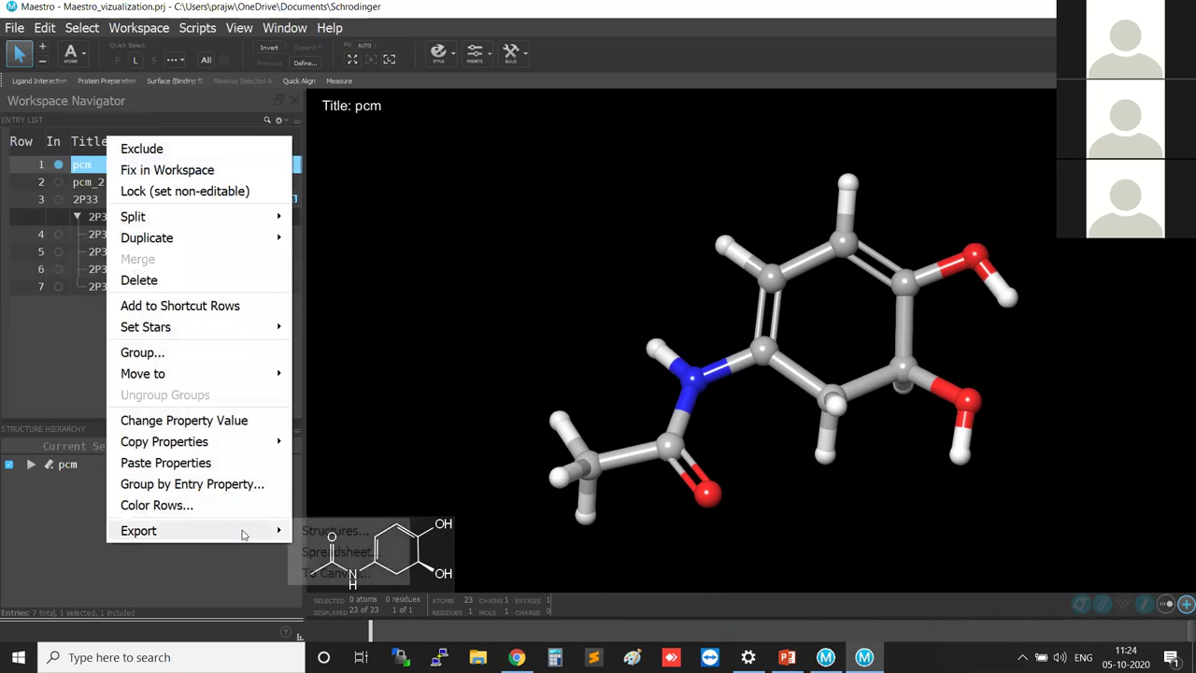
key("ctrl")
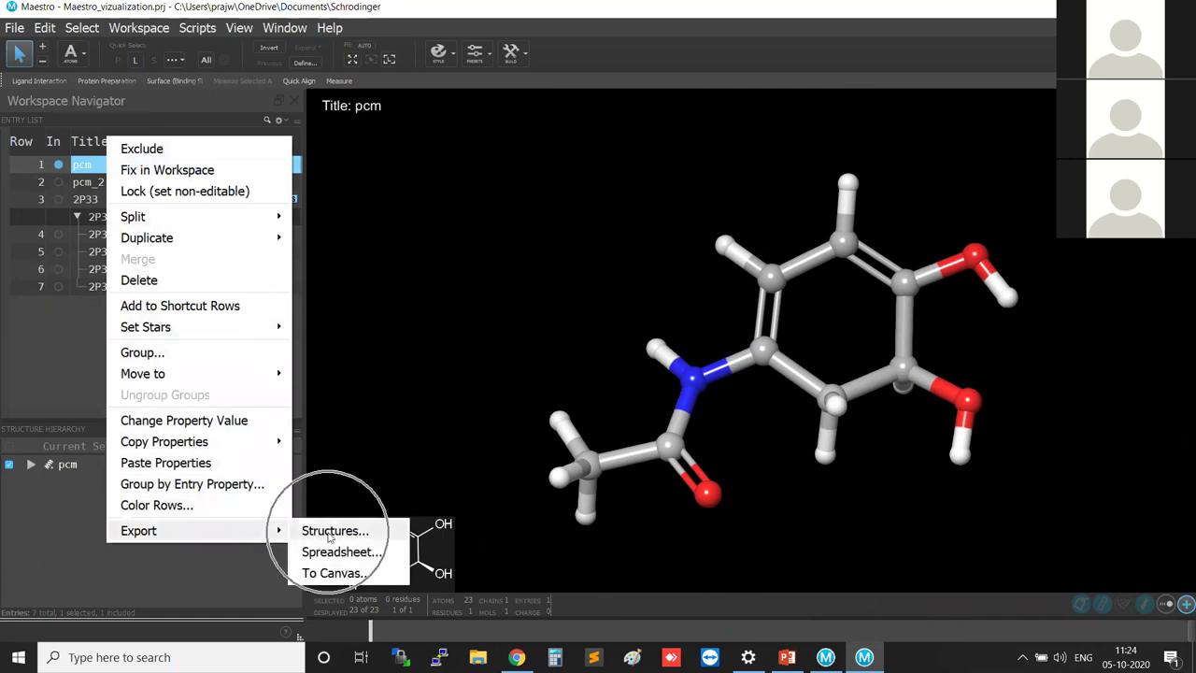
key("ctrl")
left_click(329, 531)
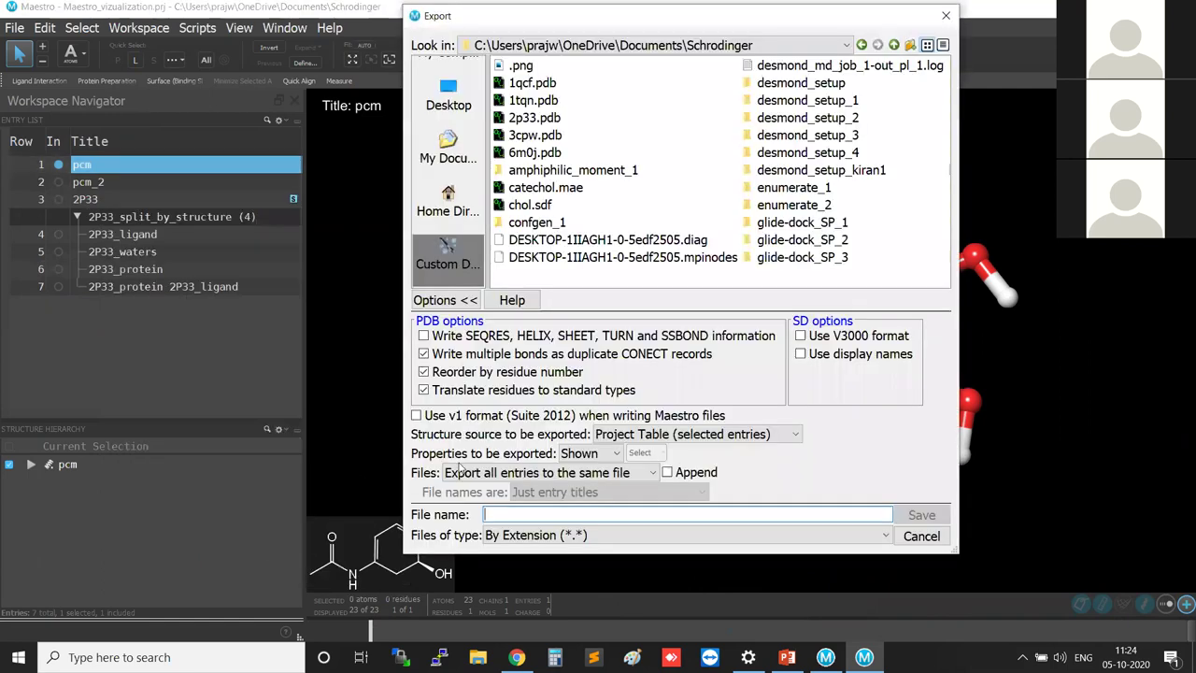
left_click(448, 105)
double_click(575, 65)
left_click(551, 515)
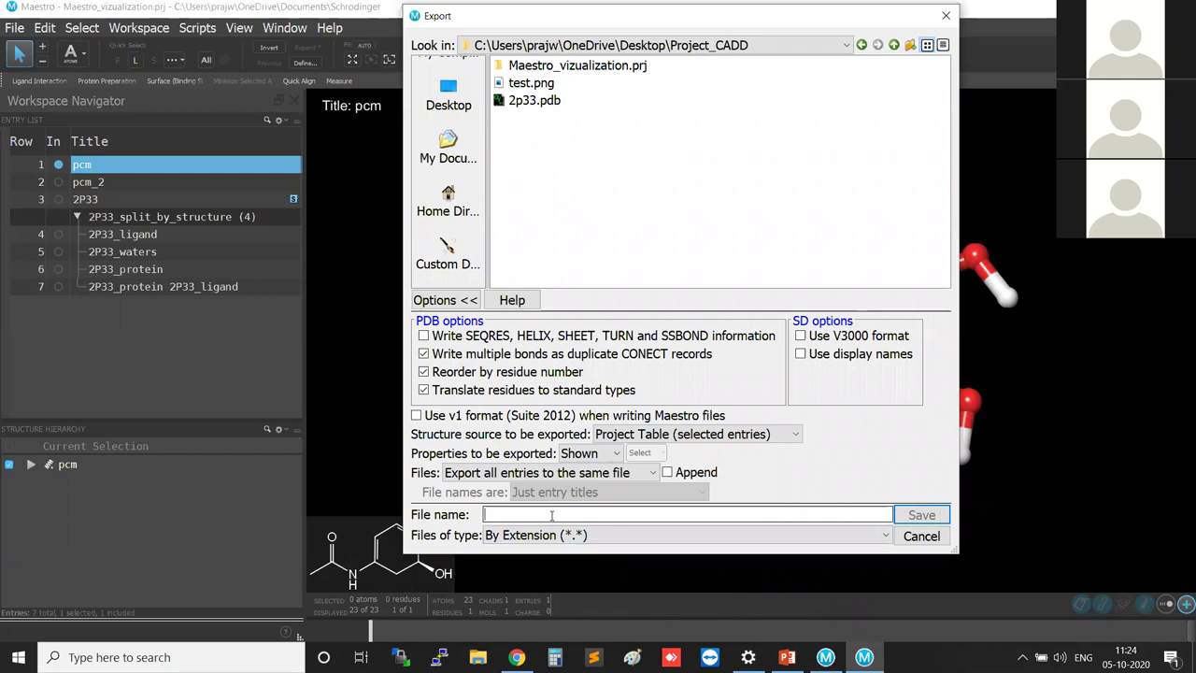
Step: Export the structure as pcm in Maestro [uncompressed] (*.mae) format, with Project Table (selected entries) as the structure source
type("pcm.")
left_click(583, 537)
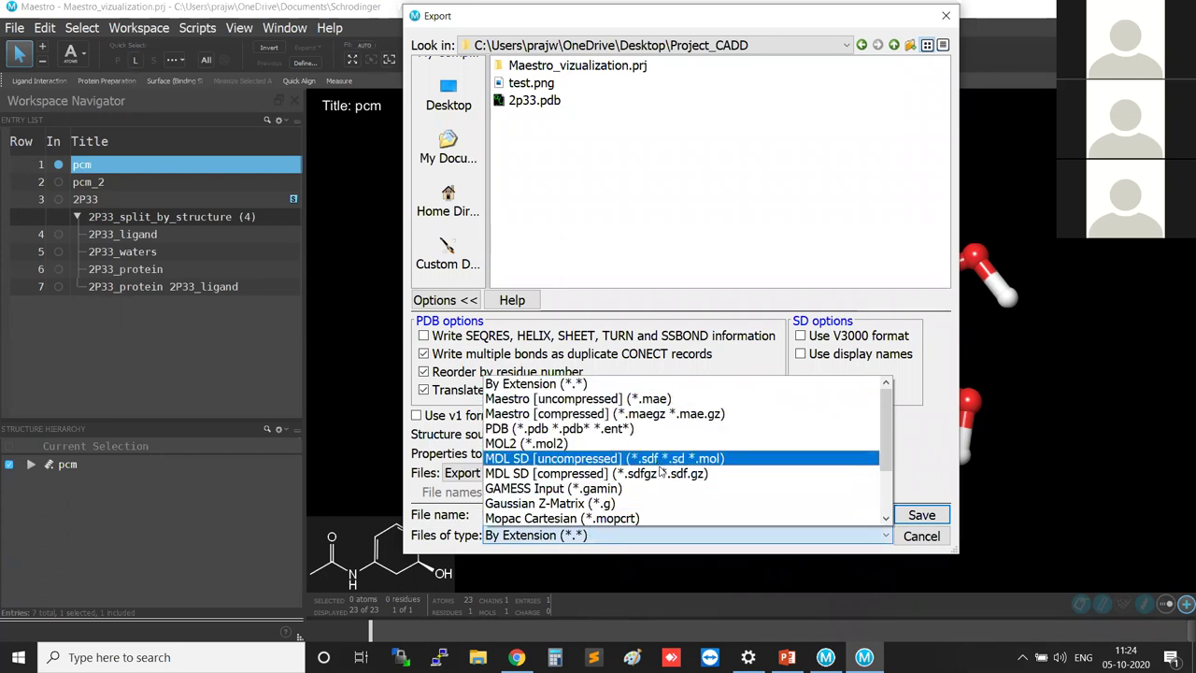
left_click(676, 399)
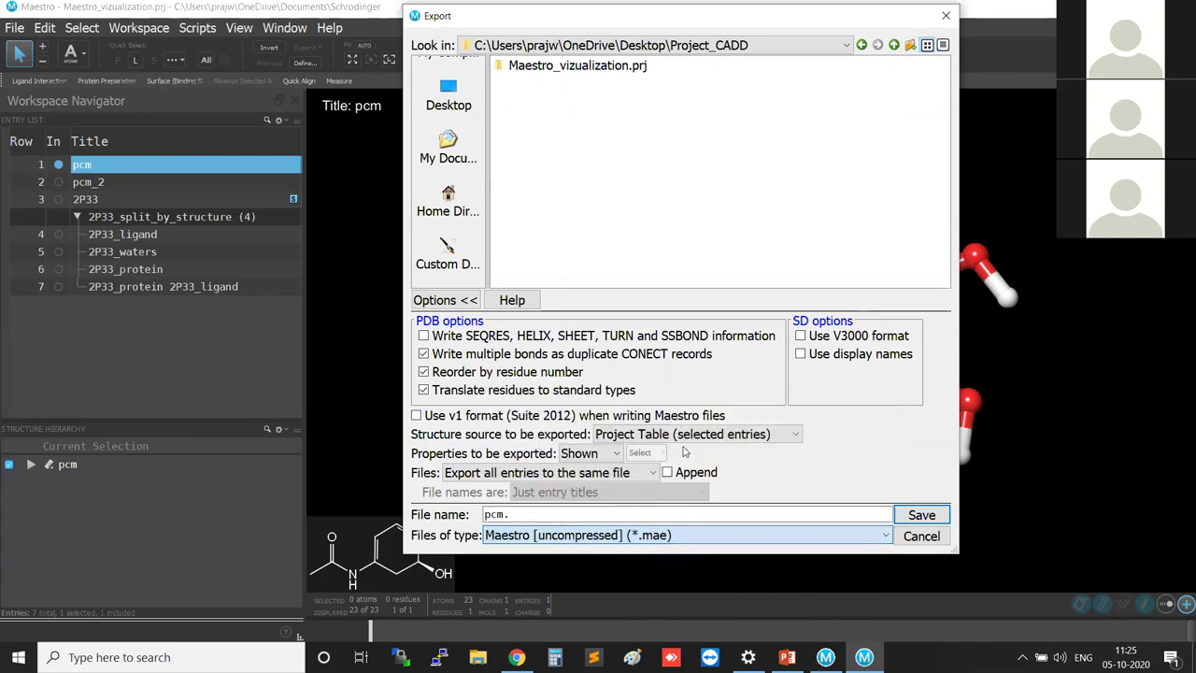
left_click(529, 515)
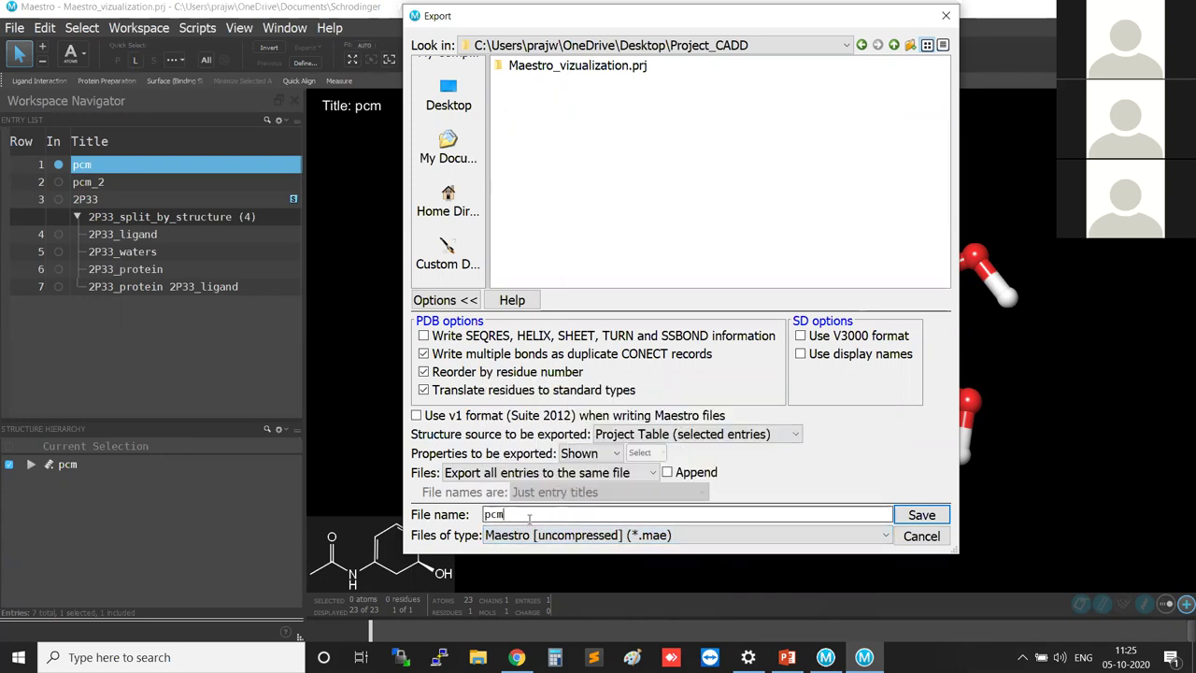
double_click(529, 514)
left_click_drag(512, 514, 475, 514)
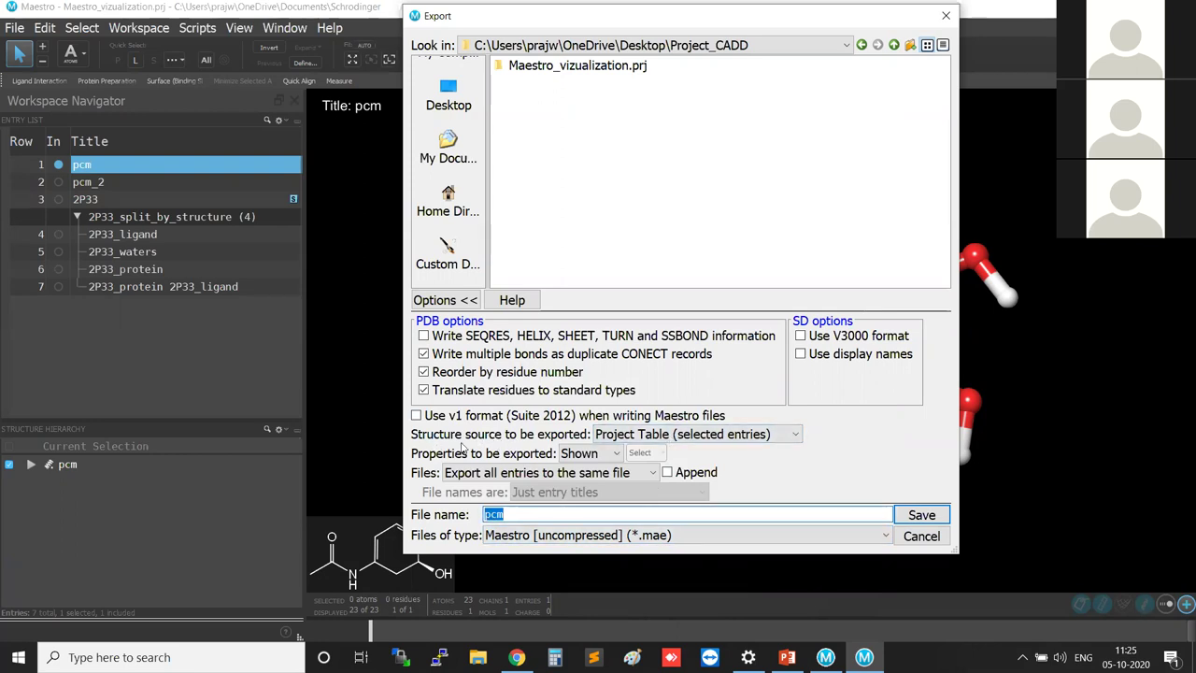
left_click(747, 437)
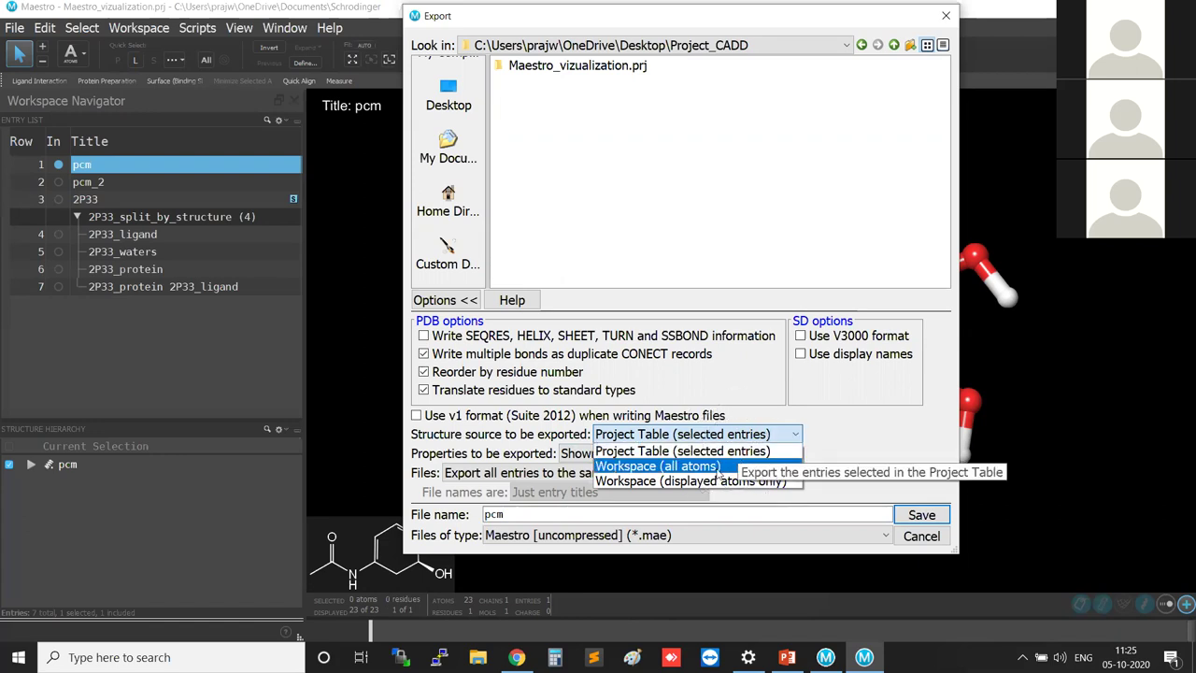
left_click(776, 451)
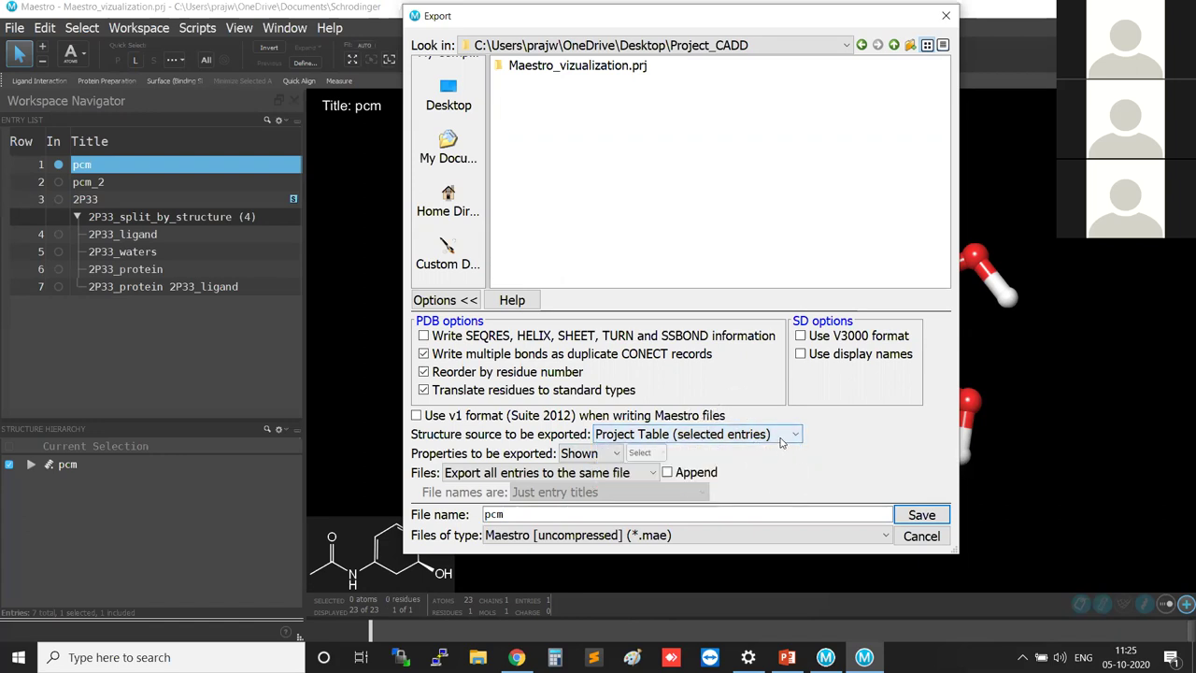
left_click(920, 515)
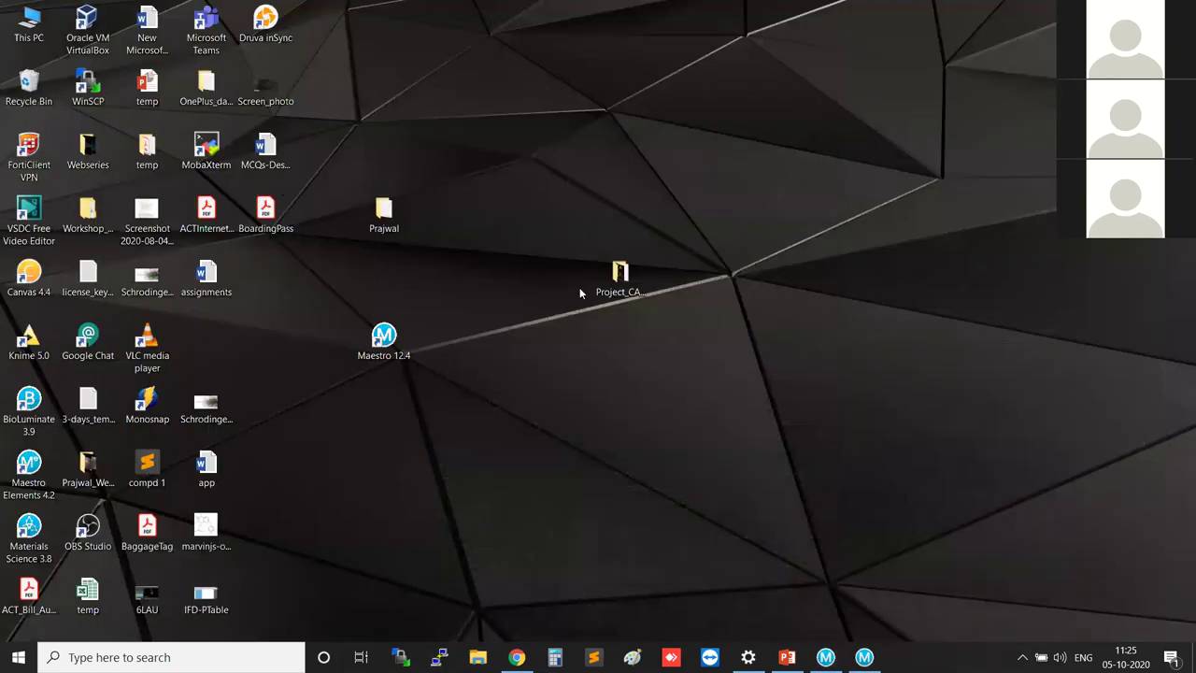
Step: Locate the exported pcm file in the desktop's Project_CADD folder and minimize the folder window
double_click(620, 276)
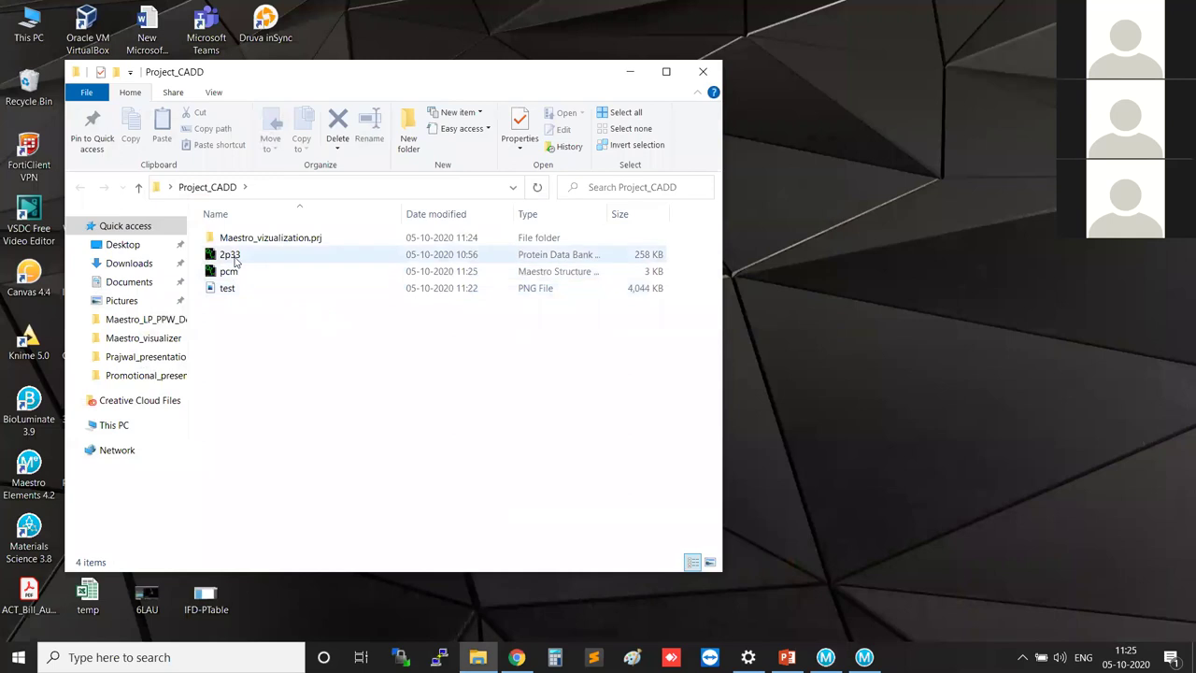
left_click(237, 272)
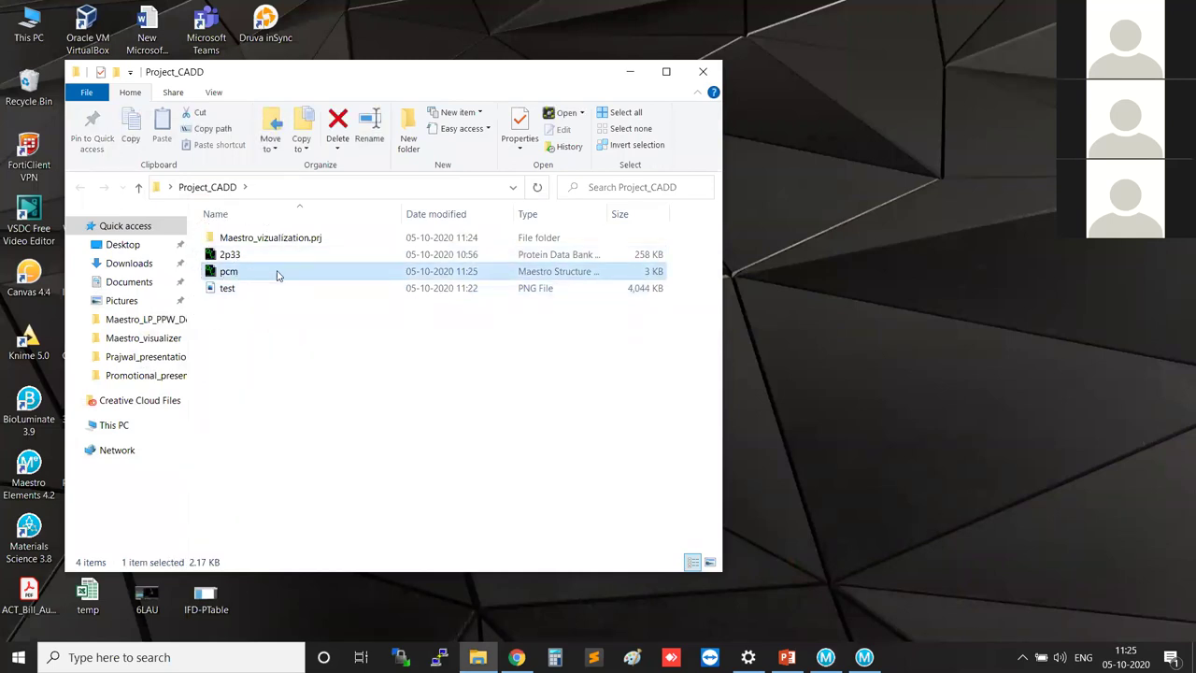
left_click(628, 71)
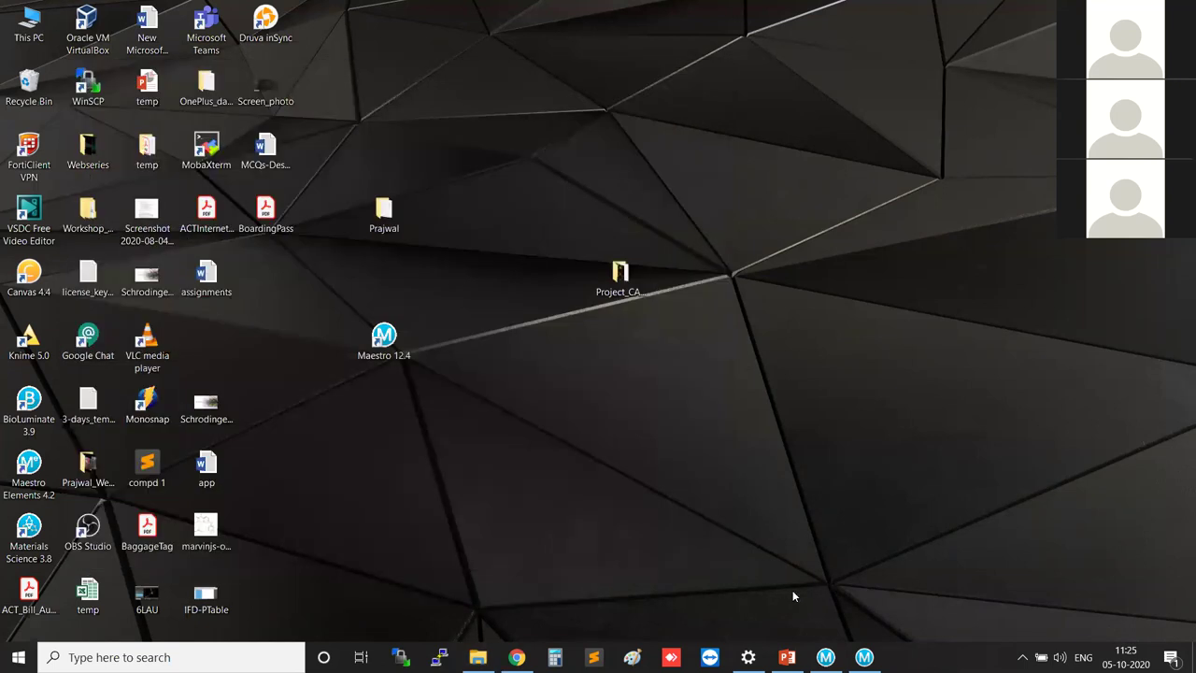
Step: Return to Maestro and import the pcm.mae structure from the desktop's Project_CADD folder
left_click(861, 657)
left_click(15, 28)
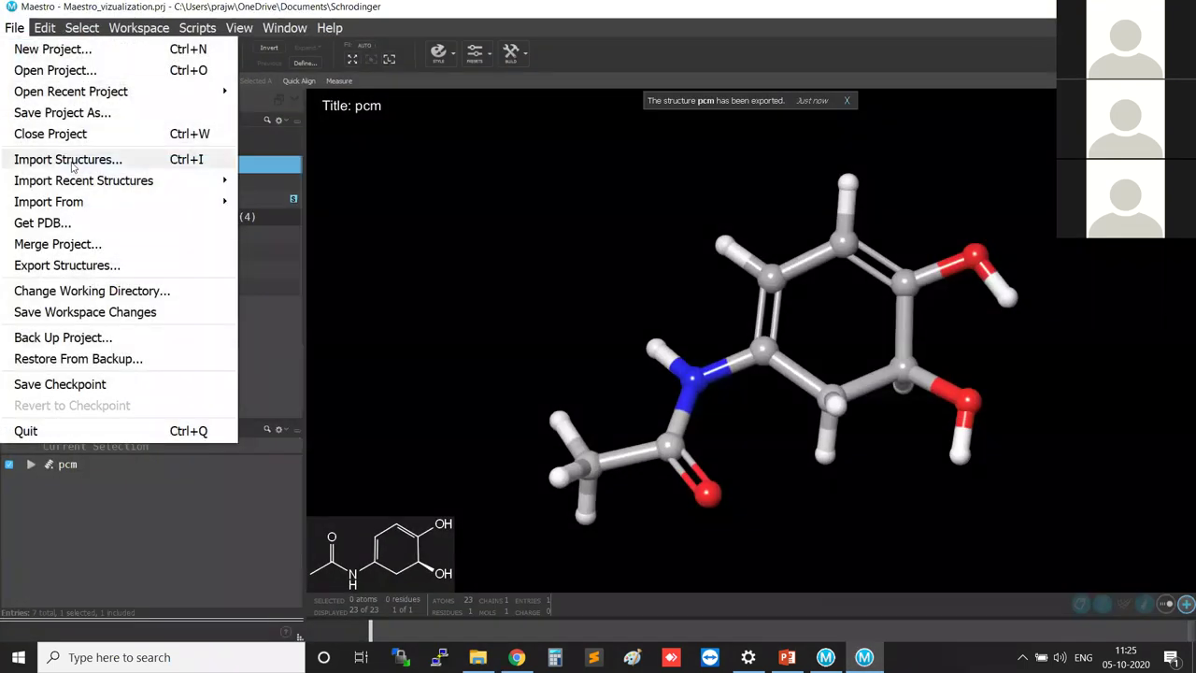
left_click(74, 161)
left_click(373, 218)
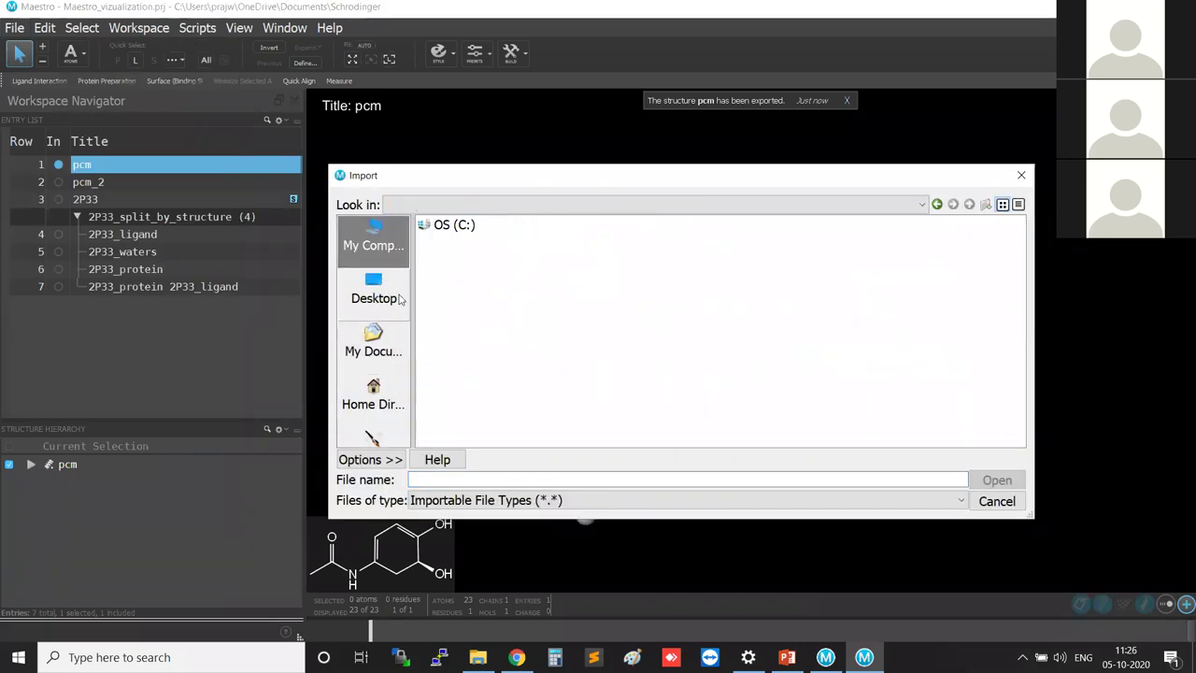
left_click(374, 290)
double_click(457, 224)
left_click(462, 225)
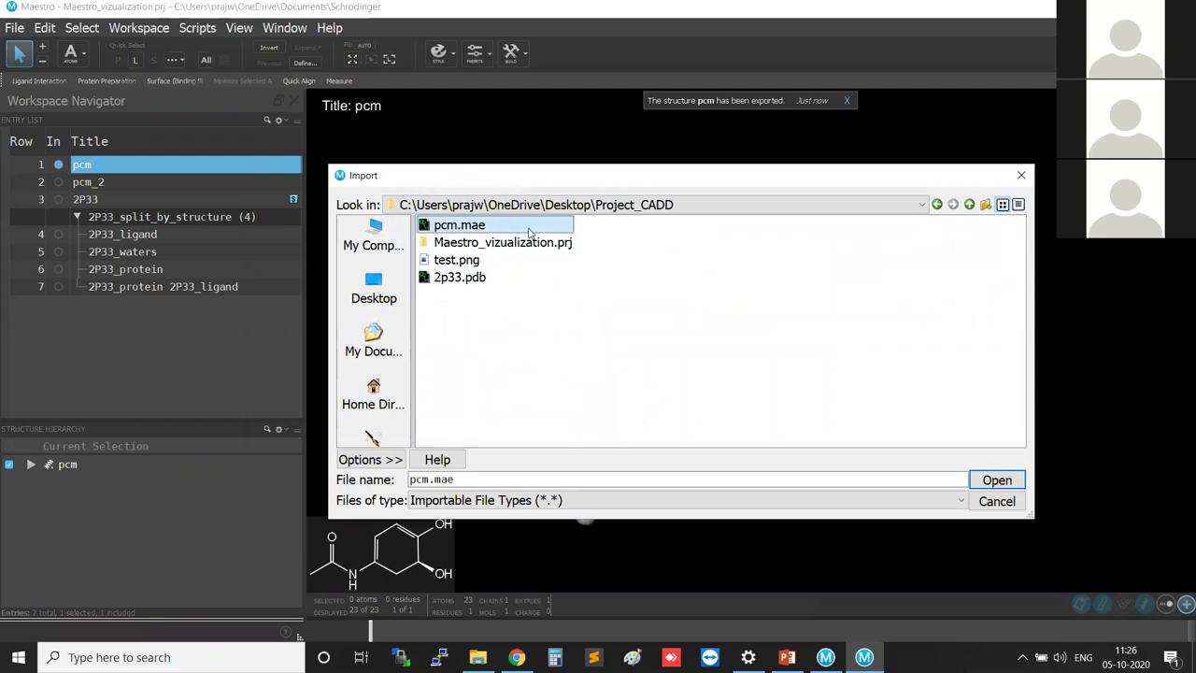
left_click(996, 480)
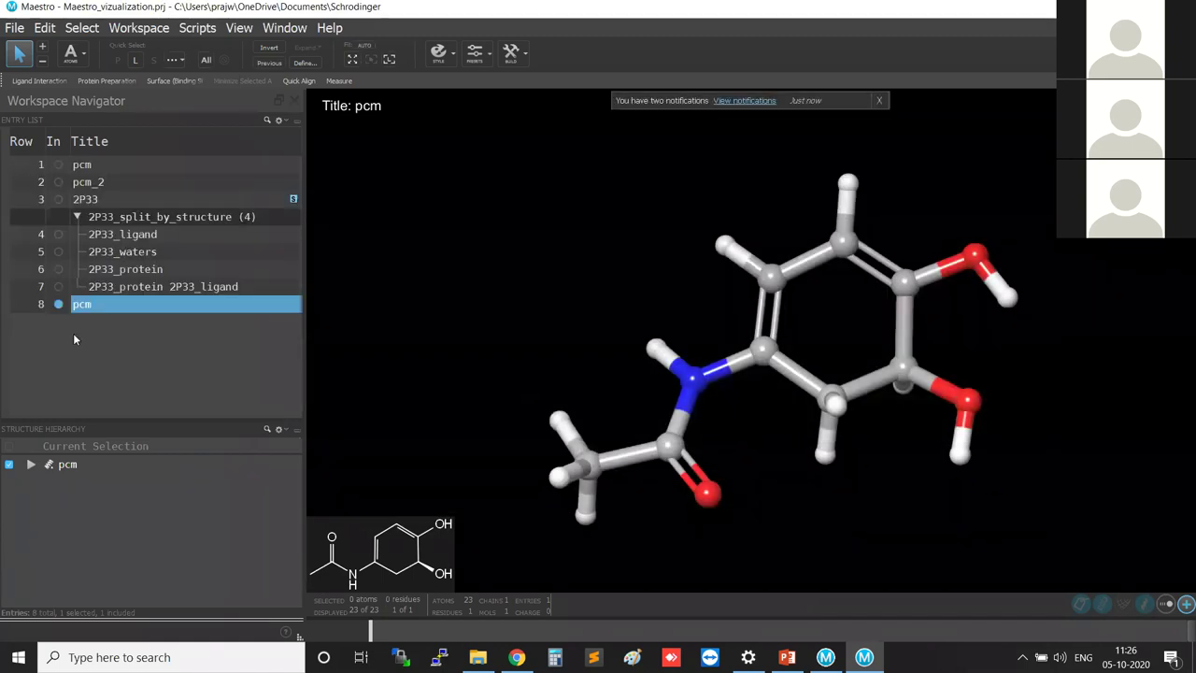
left_click(15, 28)
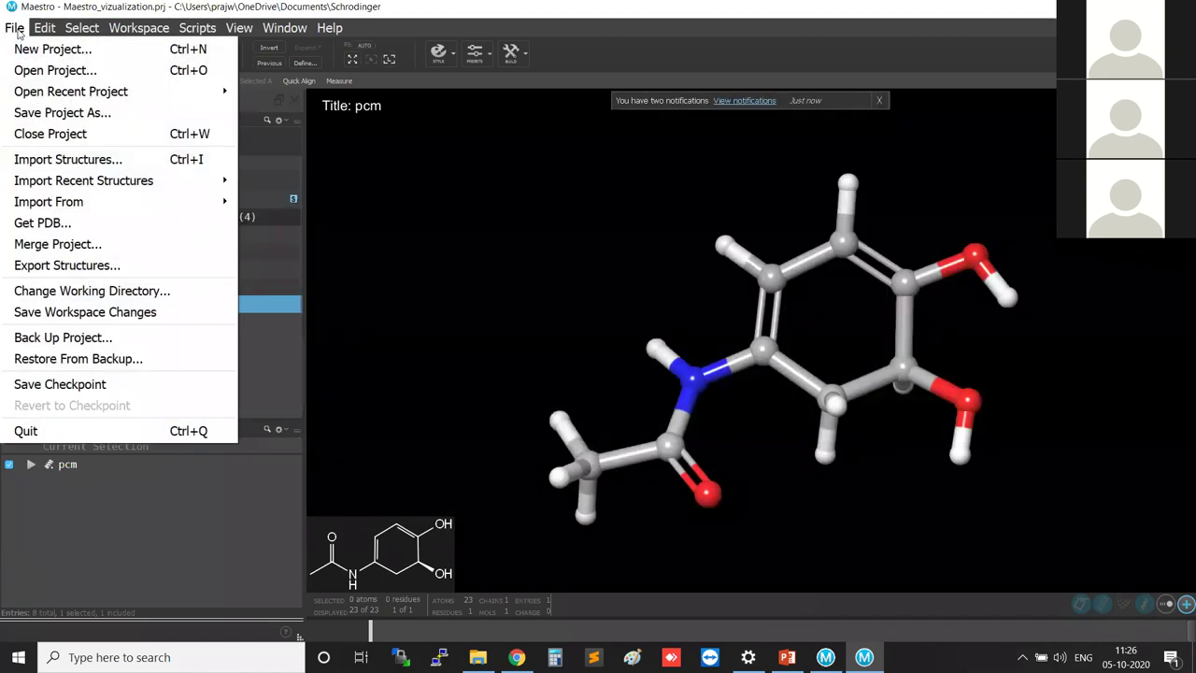
left_click(86, 161)
left_click(86, 161)
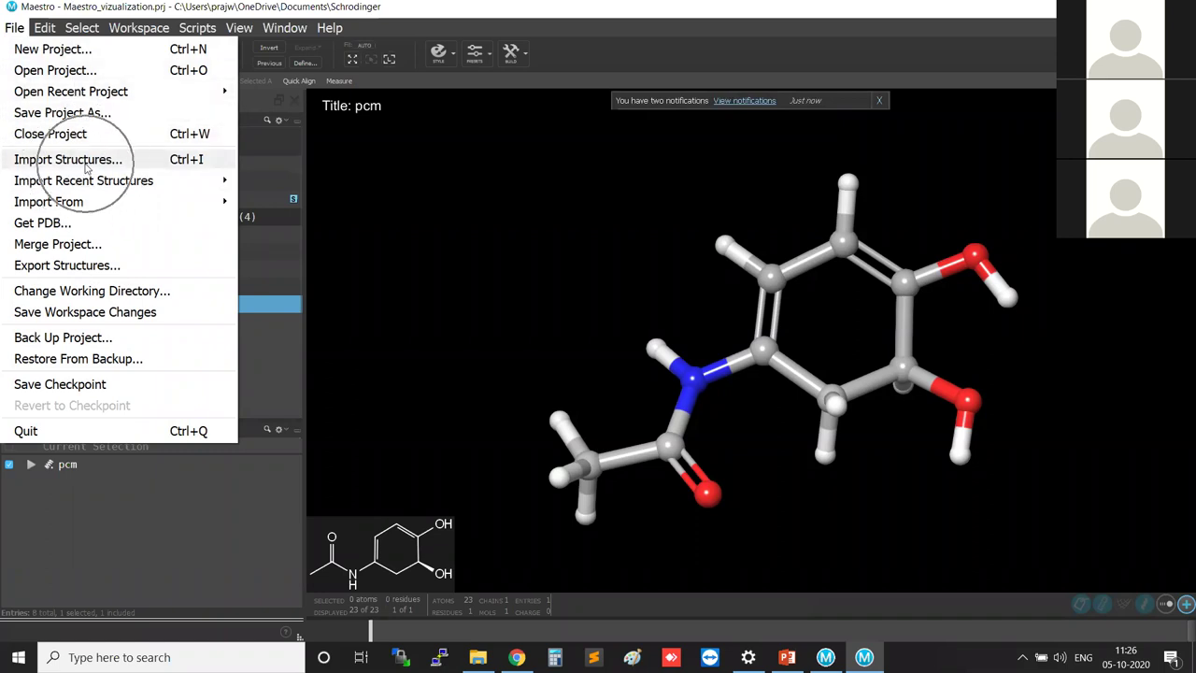
left_click(477, 208)
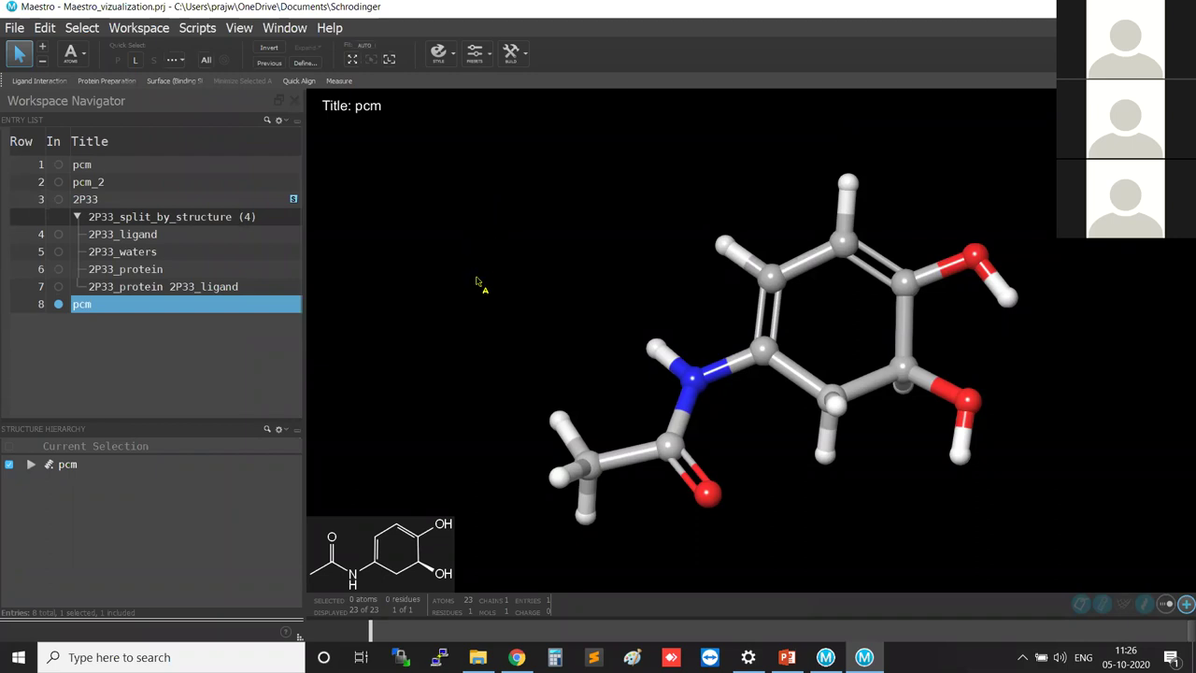
middle_click_drag(461, 280, 474, 306)
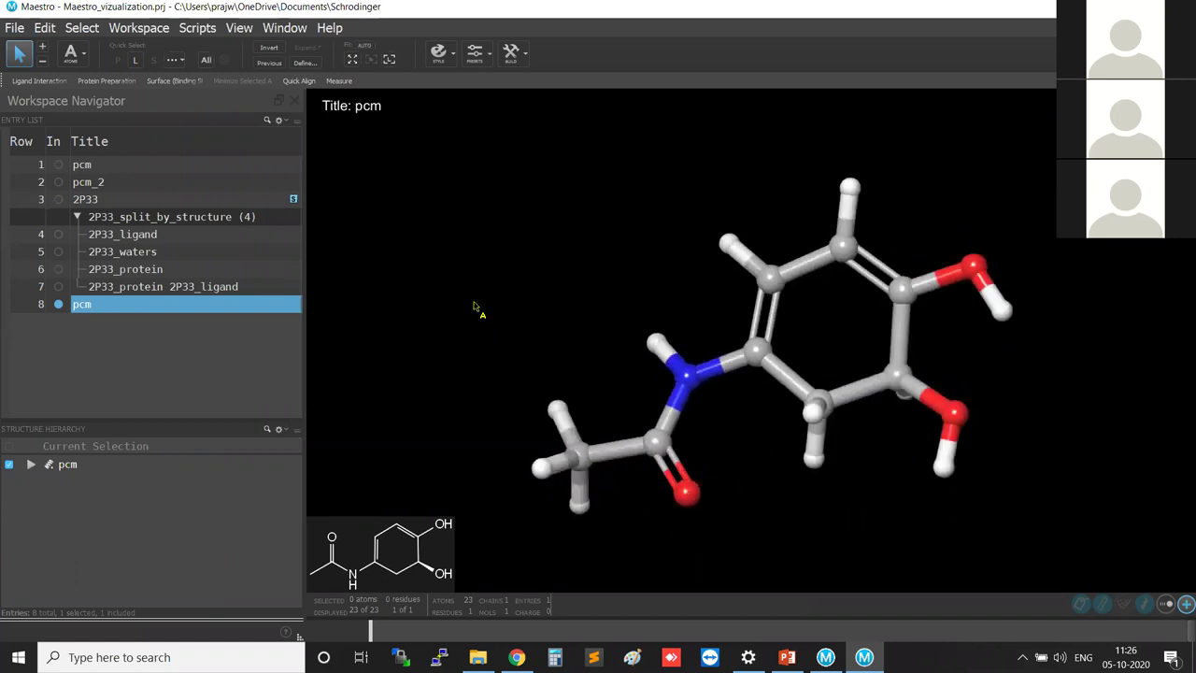
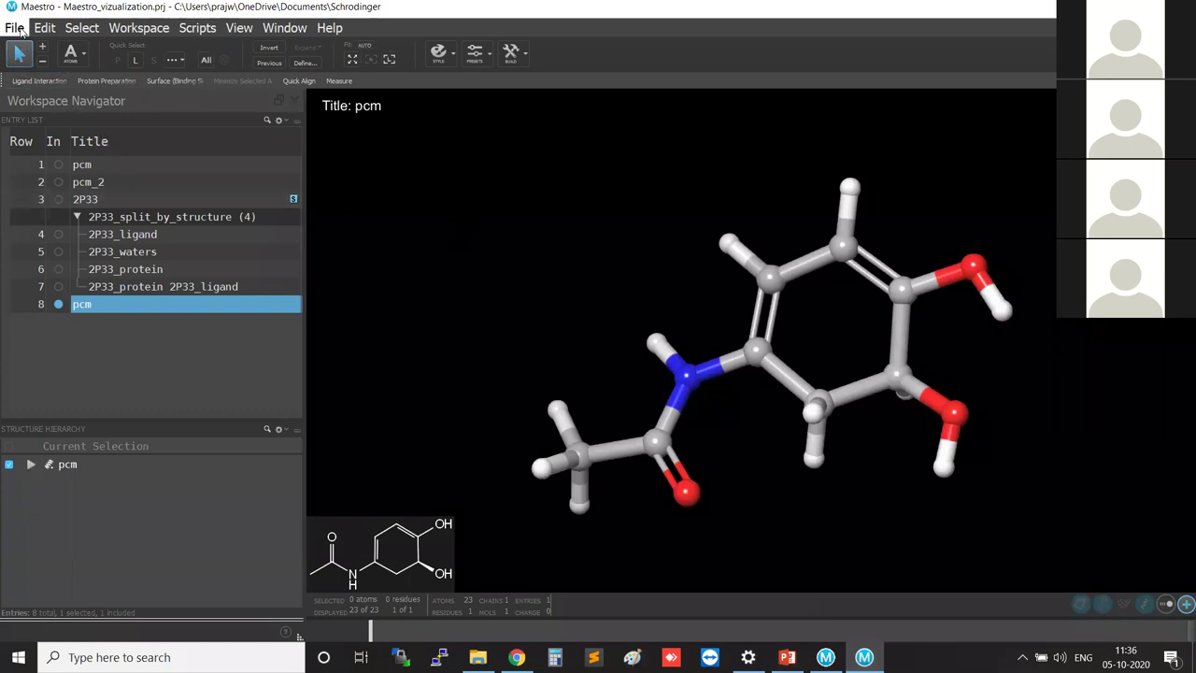
Step: Examine the full list of importable structure file types in the Import dialog and close it without importing
left_click(21, 31)
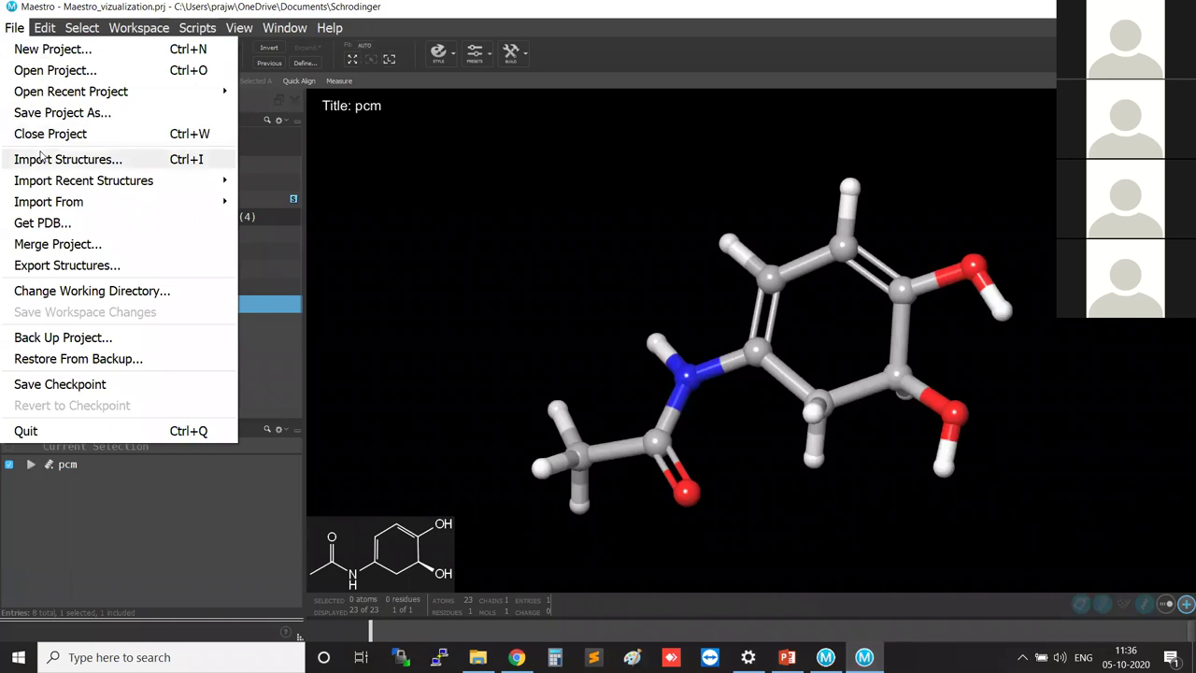
left_click(112, 158)
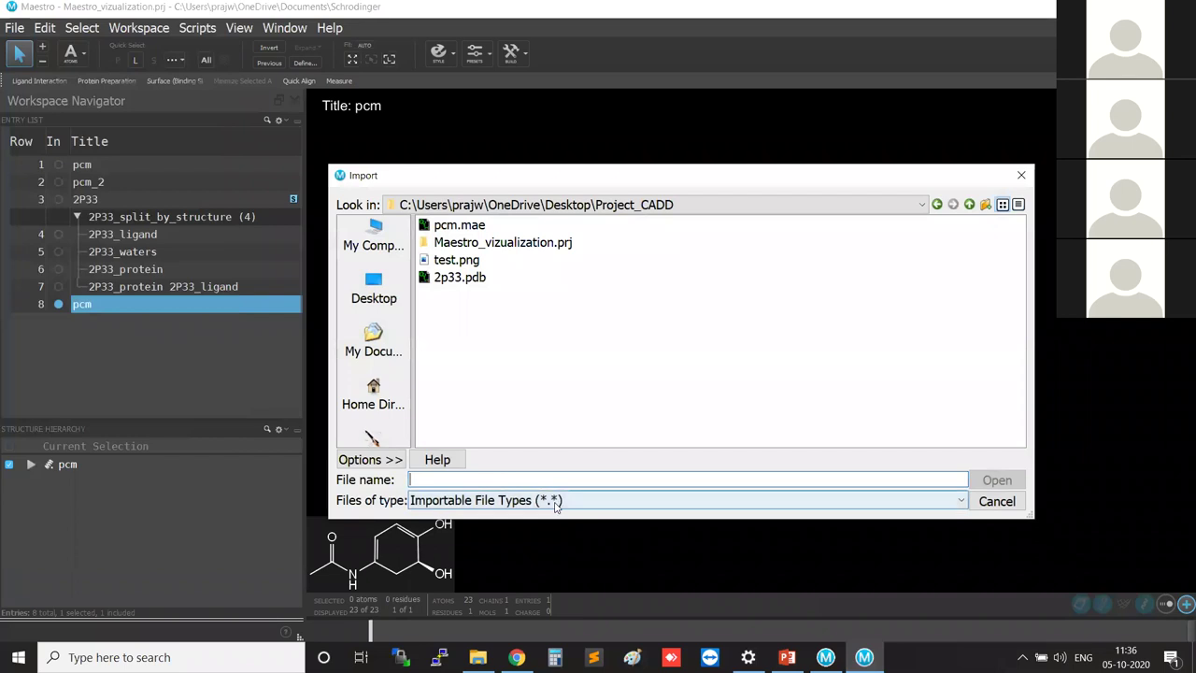
left_click_drag(647, 163, 645, 60)
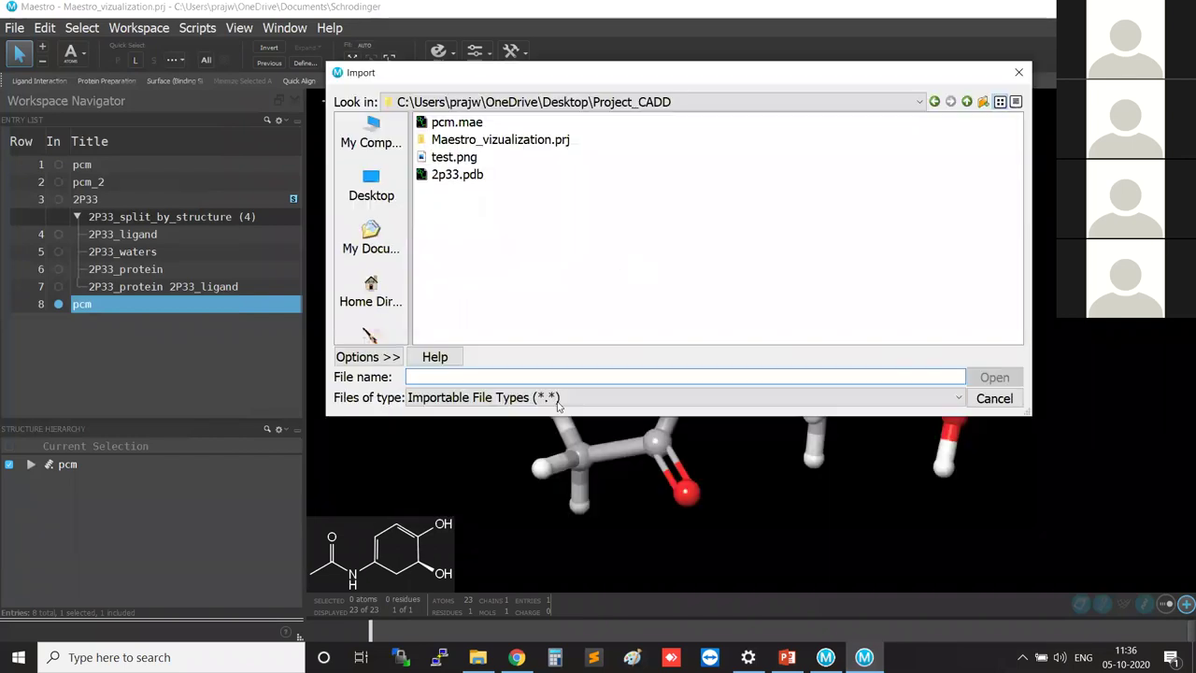
left_click(502, 399)
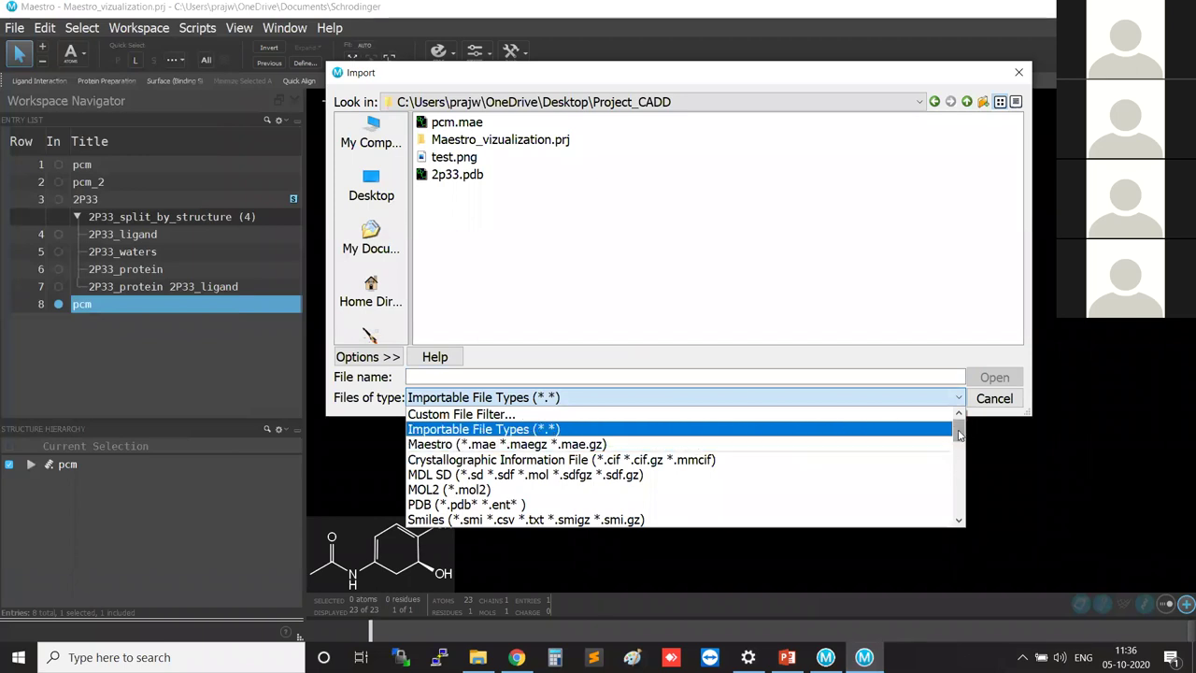
left_click_drag(959, 432, 956, 514)
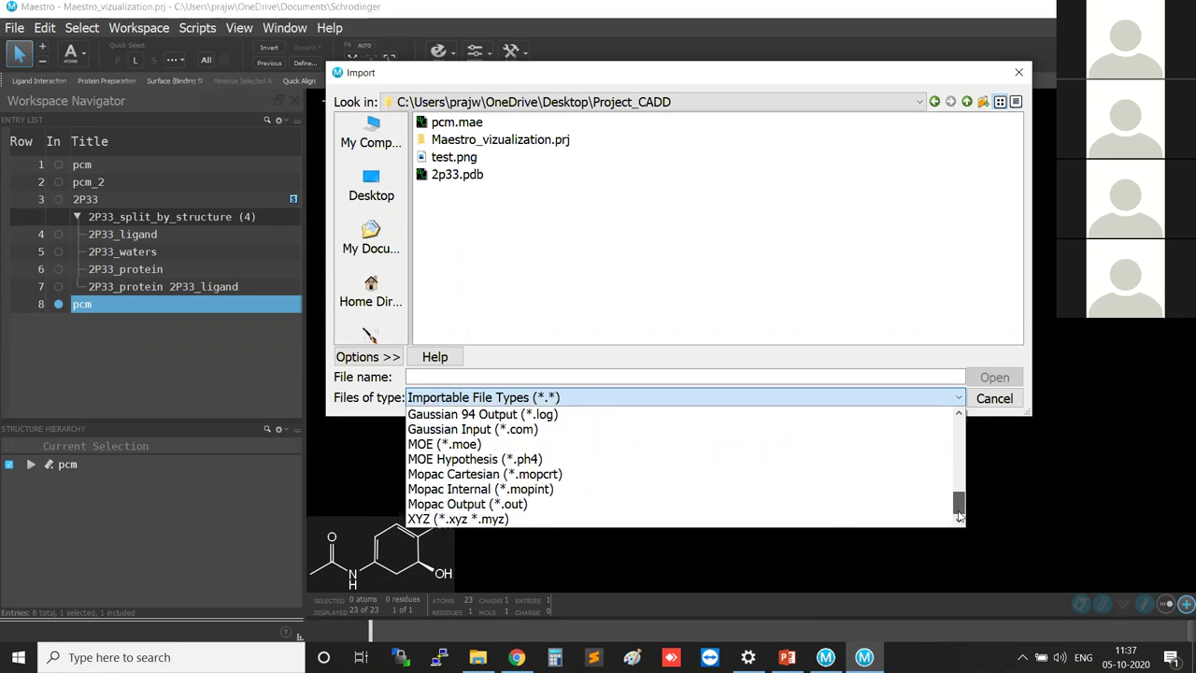
left_click_drag(958, 513, 993, 418)
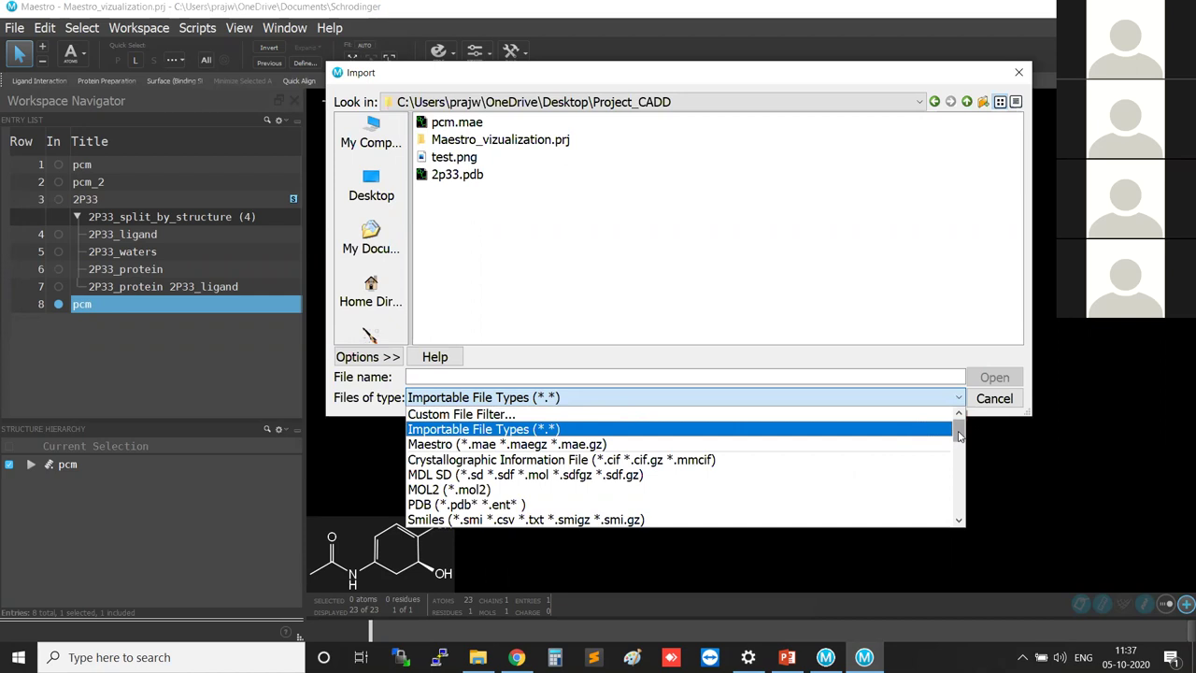
mouse_move(959, 436)
left_mouse_down()
mouse_move(972, 454)
mouse_move(974, 520)
mouse_move(967, 428)
left_mouse_up()
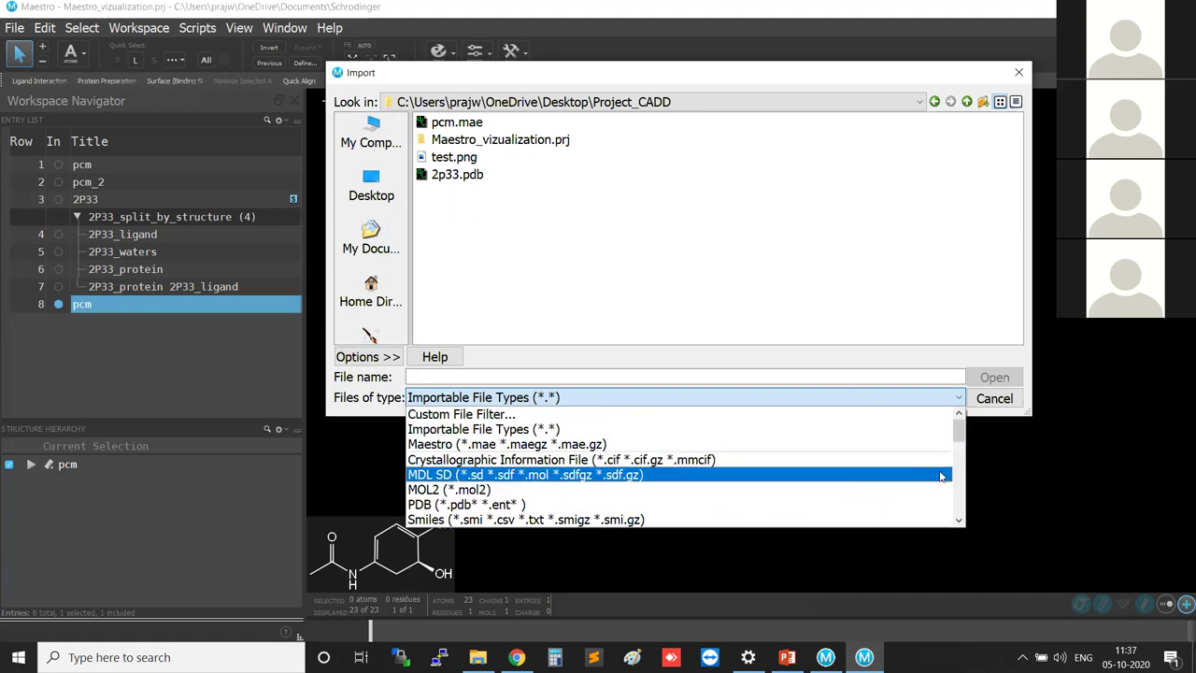
left_click(1060, 485)
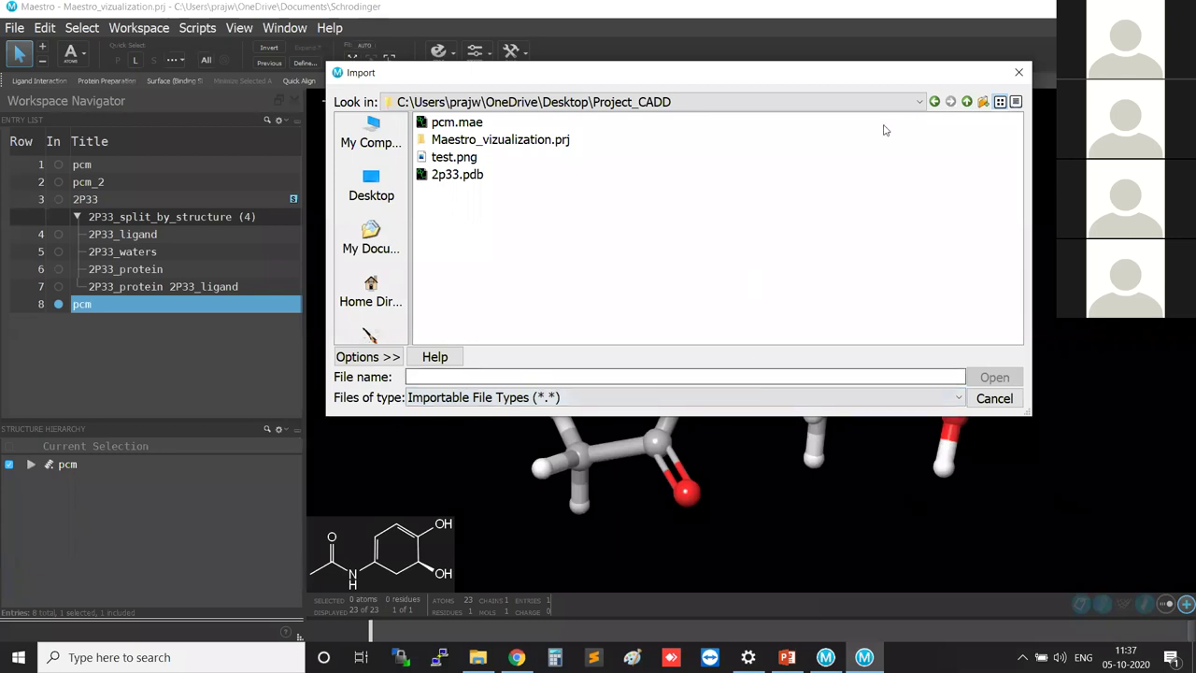
left_click(1018, 72)
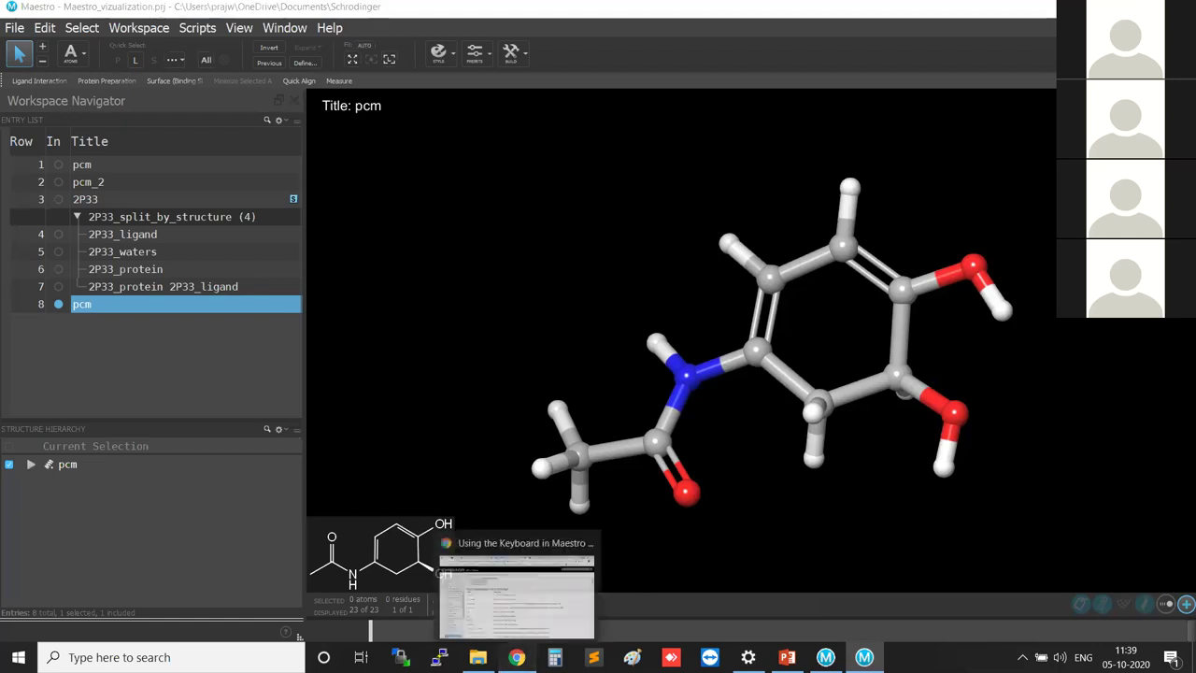
Step: Switch to Chrome and open schrodinger.com in a new tab
left_click(520, 607)
key("ctrl+t")
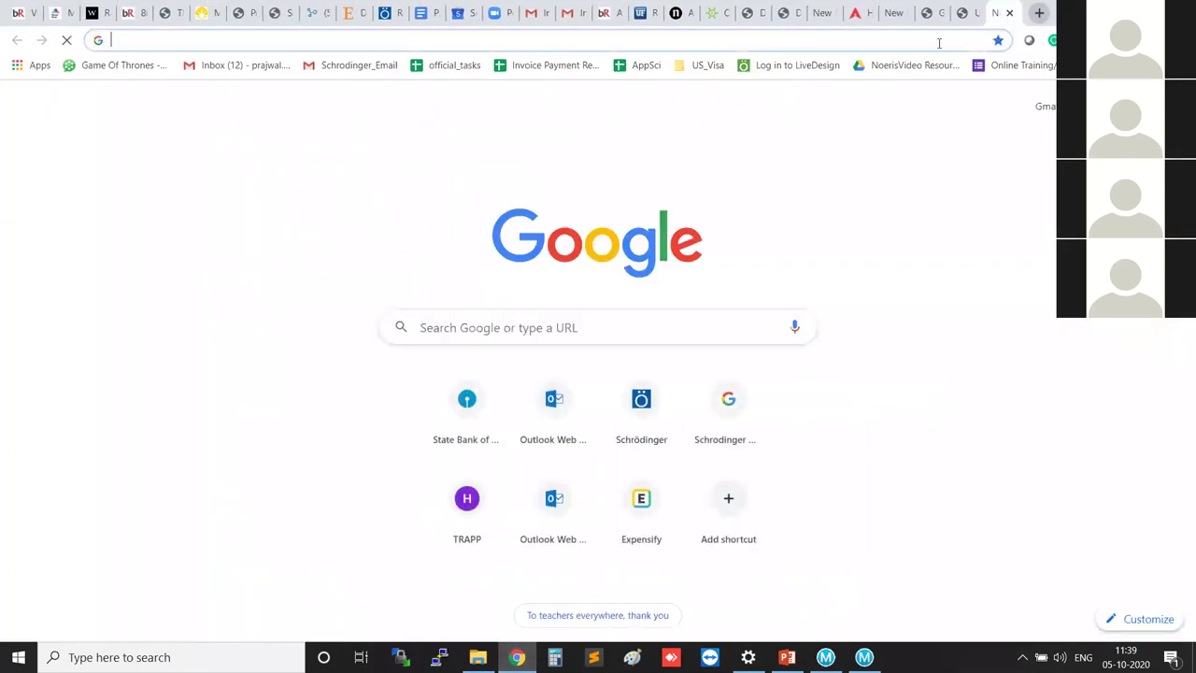
type("schrodimg")
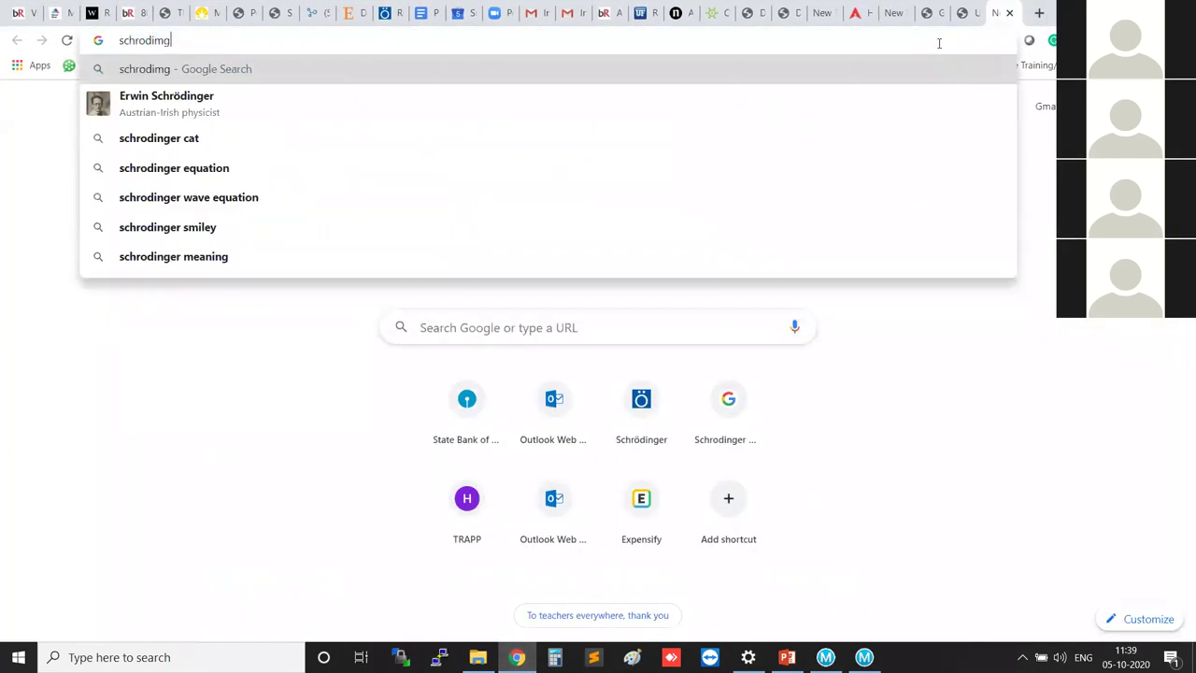
type("er.com")
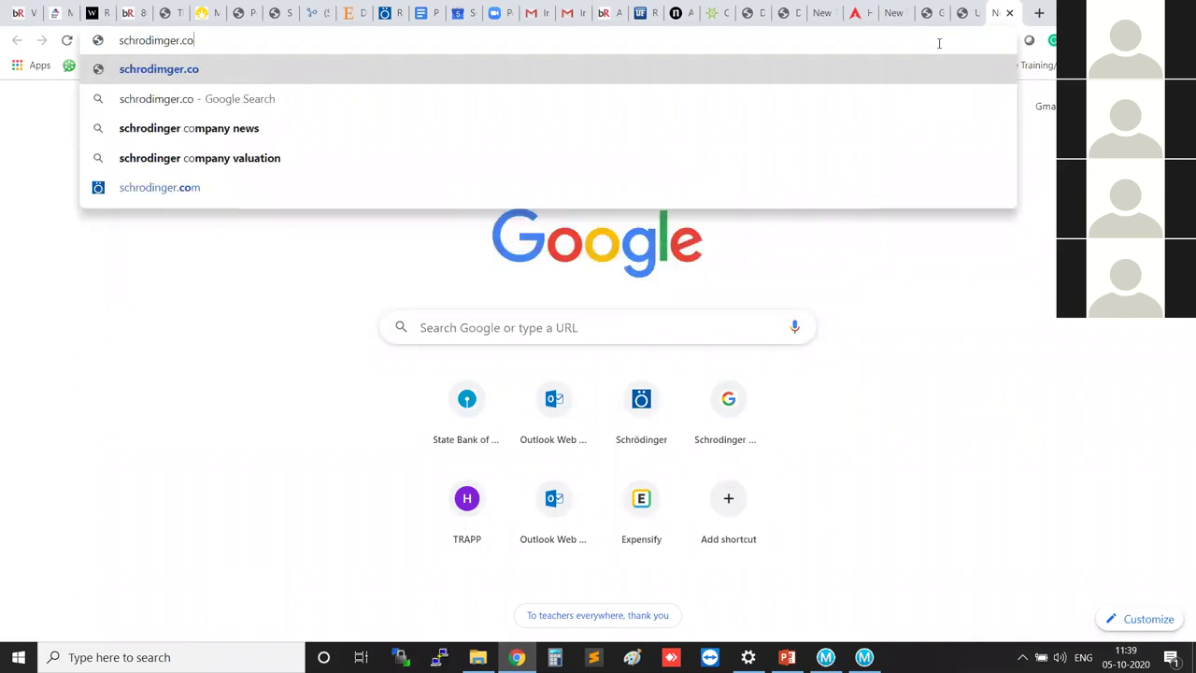
key("Return")
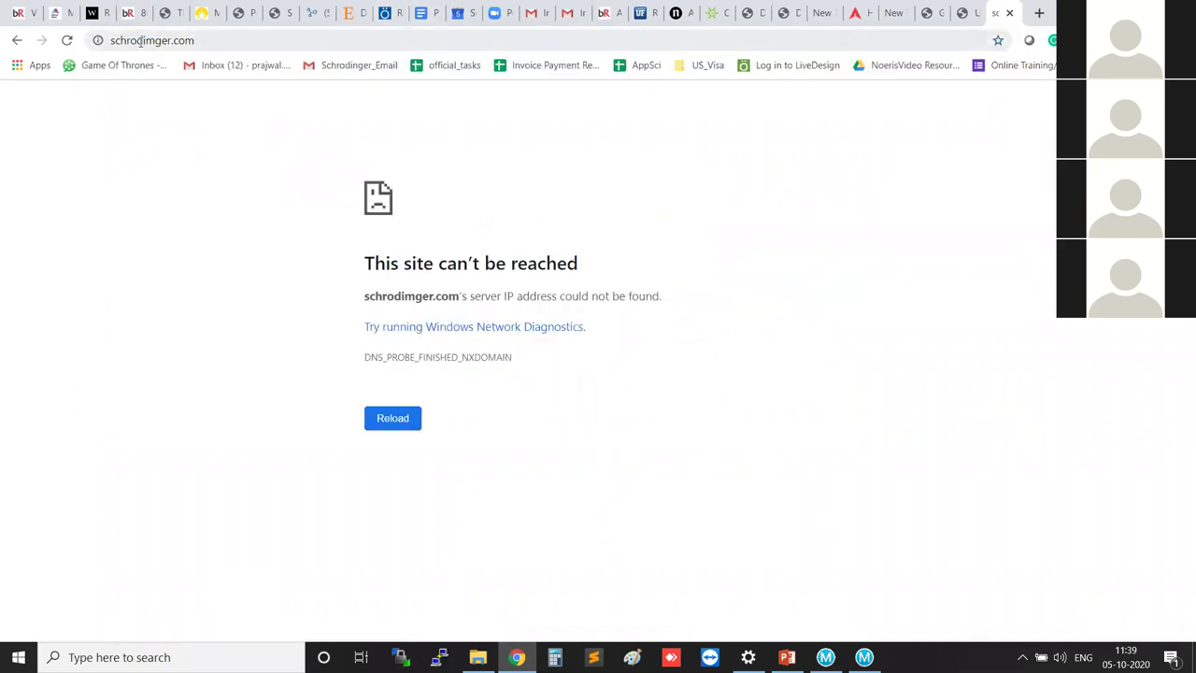
left_click_drag(145, 41, 152, 43)
type("n")
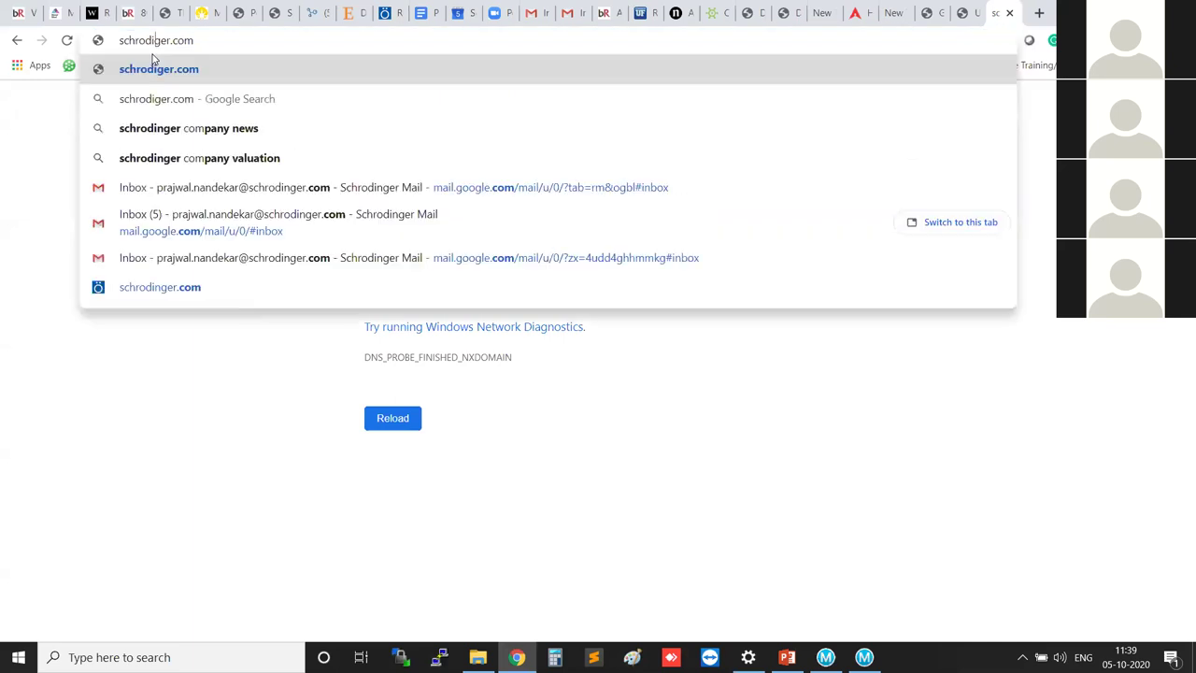
key("Return")
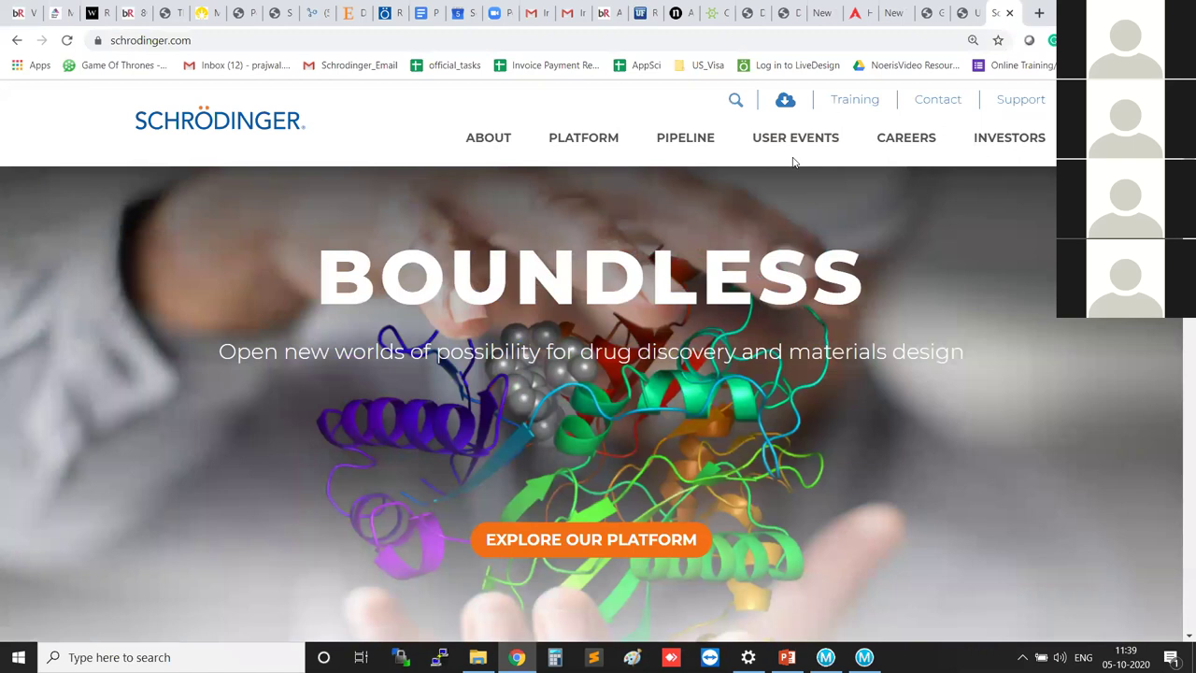
Step: Log in to the Schrödinger site with the saved credentials and open the Release Downloads page
left_click(787, 105)
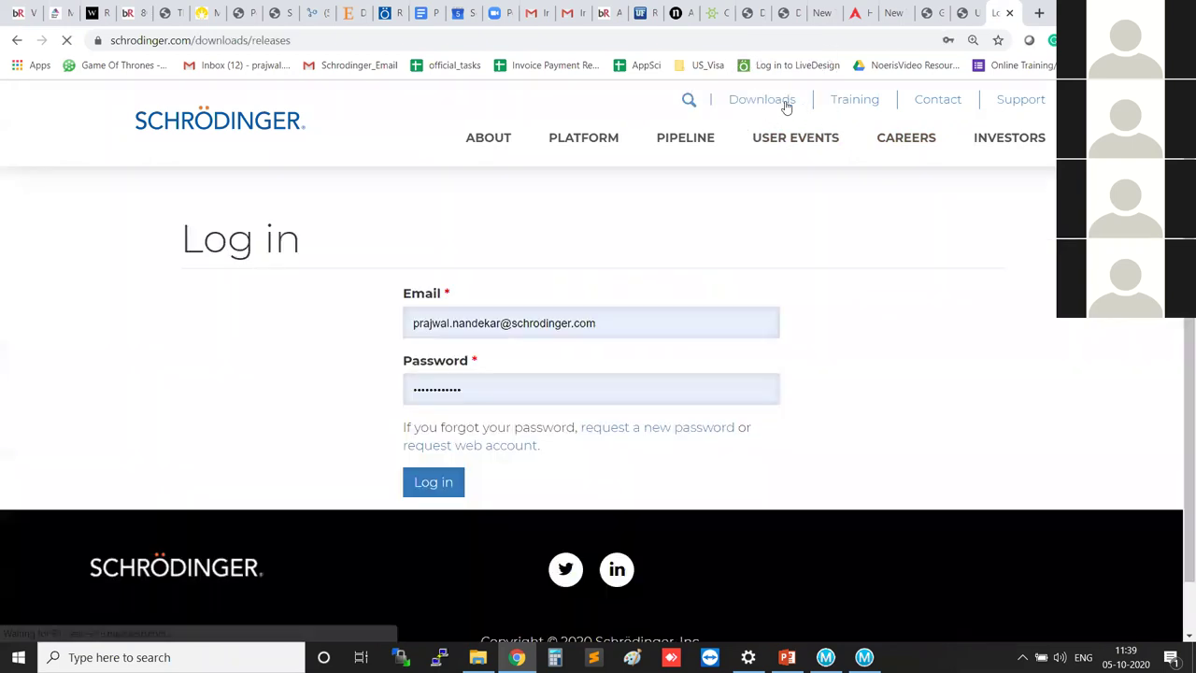
left_click(440, 486)
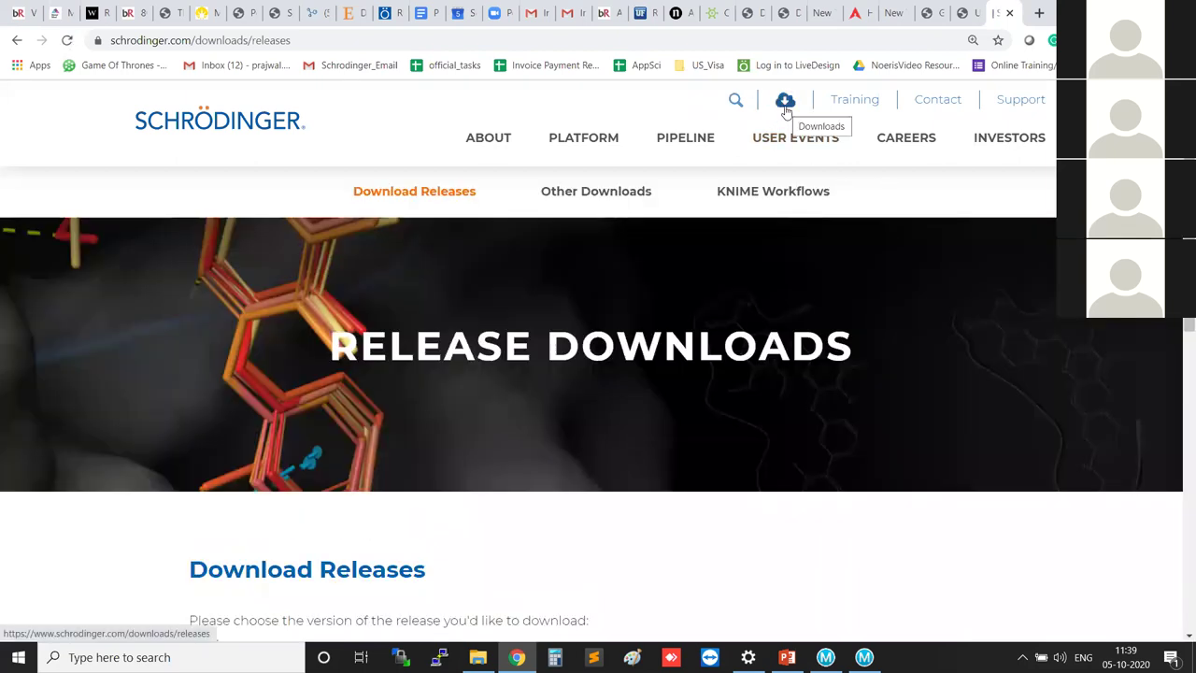
left_click(786, 110)
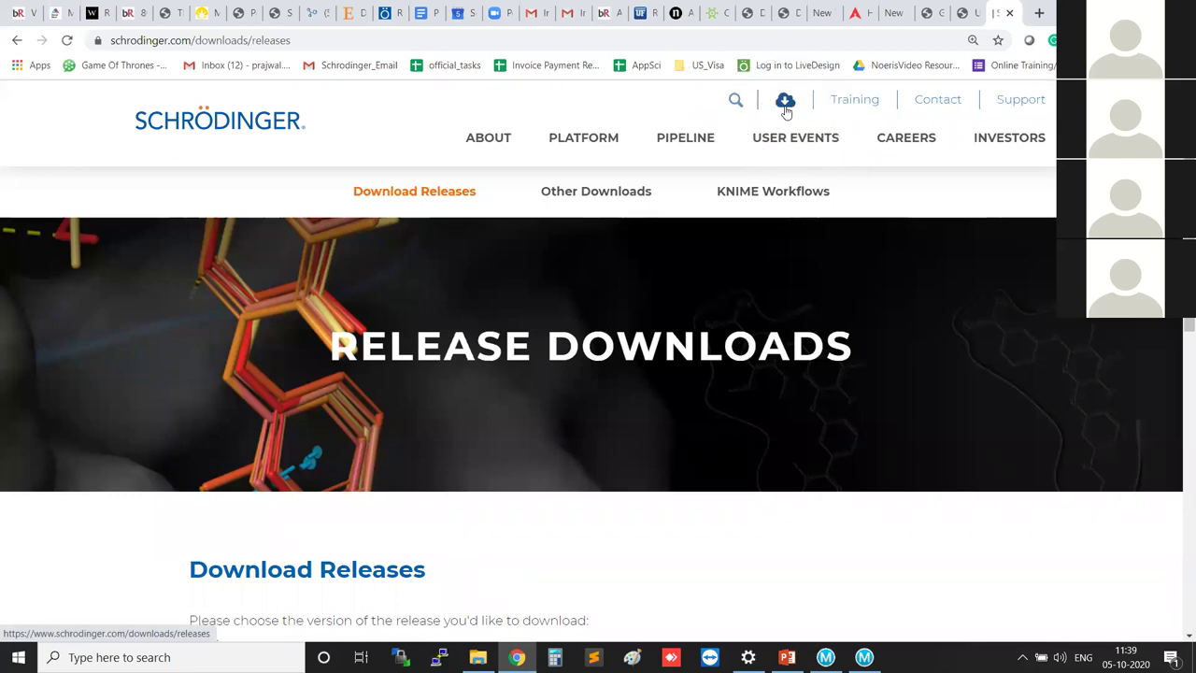
Step: Review the available release versions and keep Release 2020-3 as the version to download
scroll(699, 377, "down", 3)
scroll(398, 425, "down", 3)
scroll(326, 350, "up", 3)
scroll(390, 394, "down", 1)
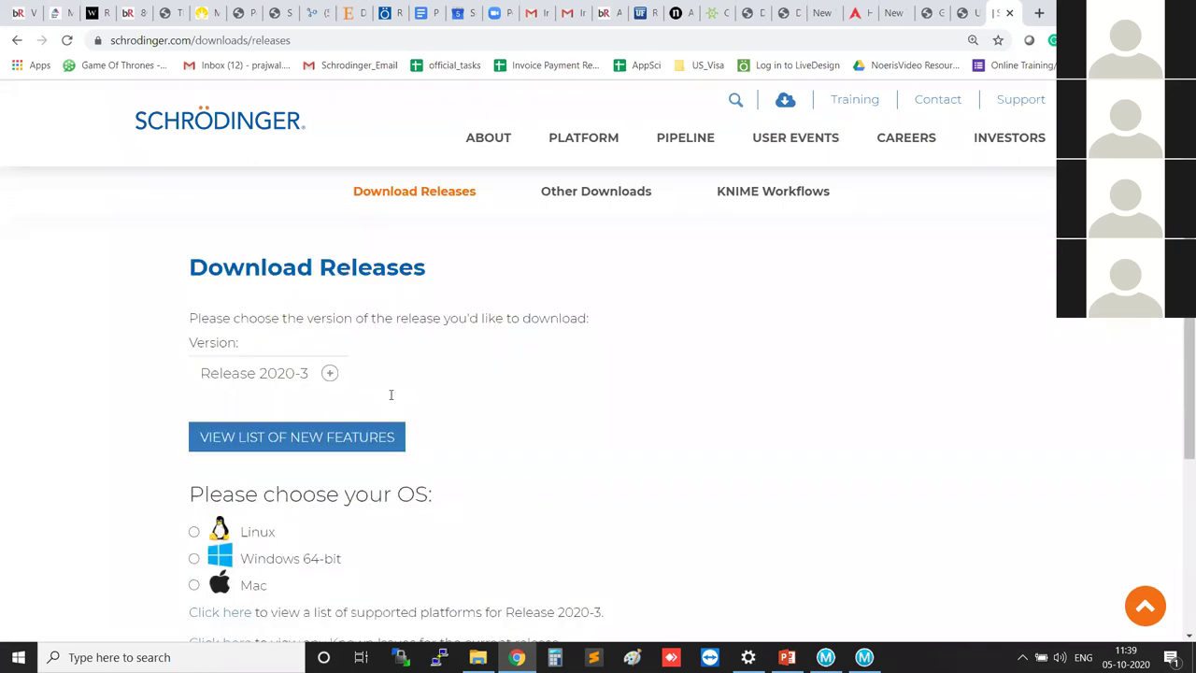
left_click(328, 364)
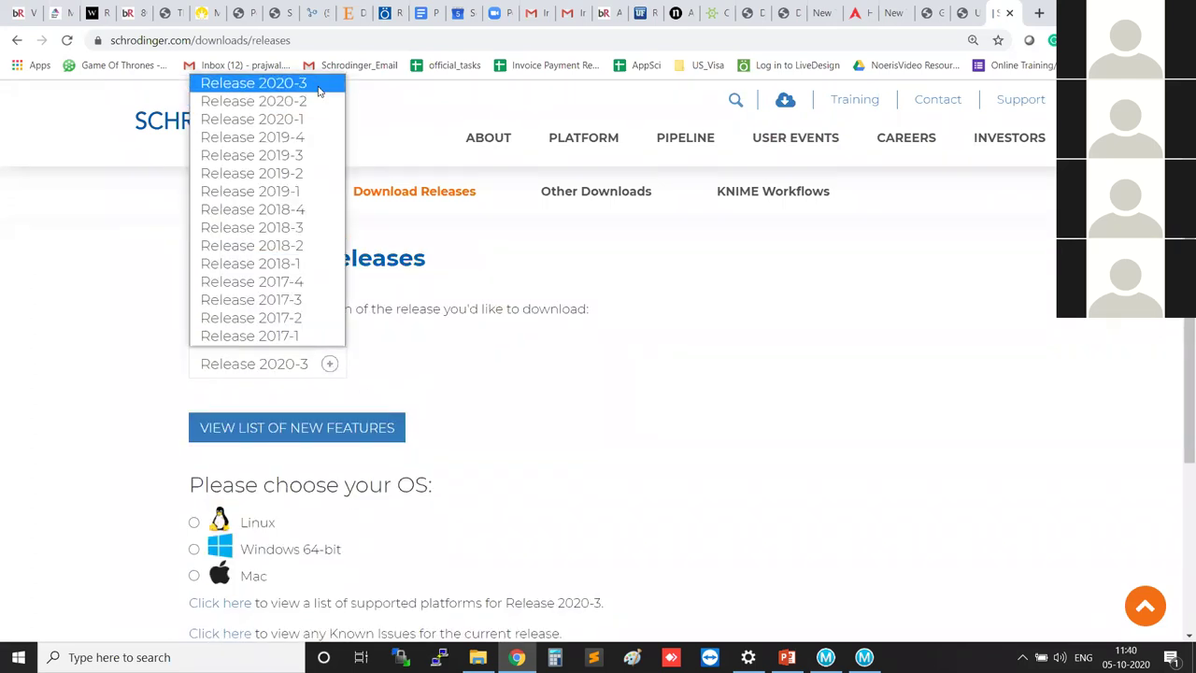
left_click(317, 86)
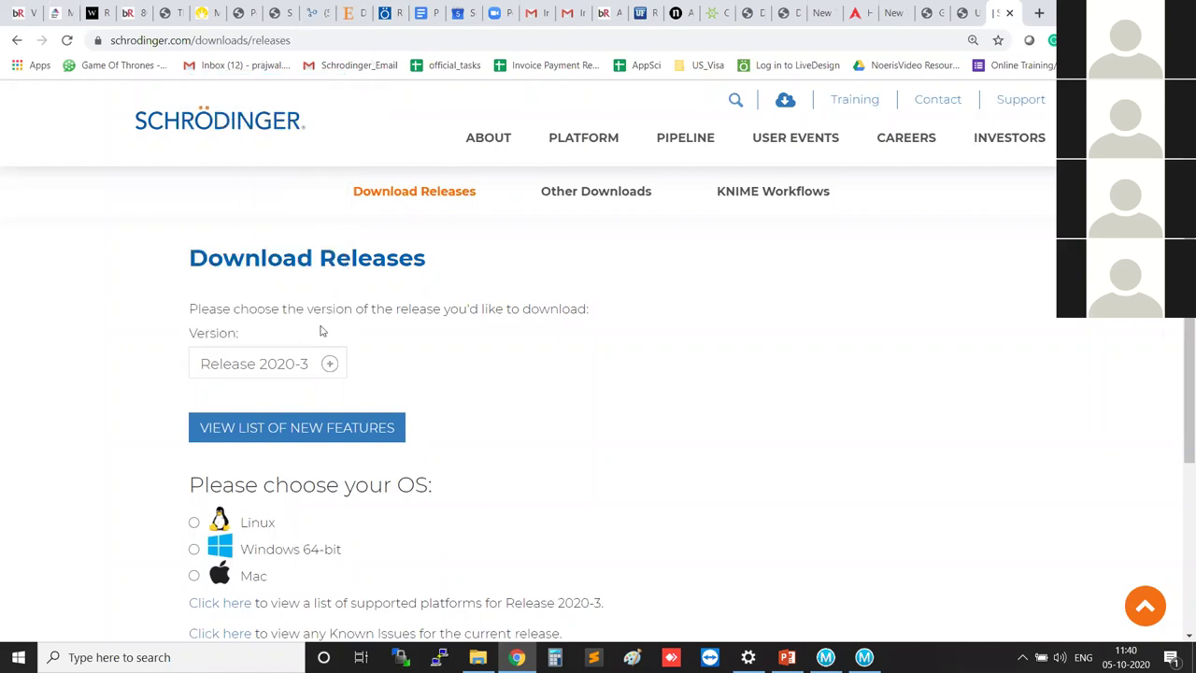
left_click(330, 365)
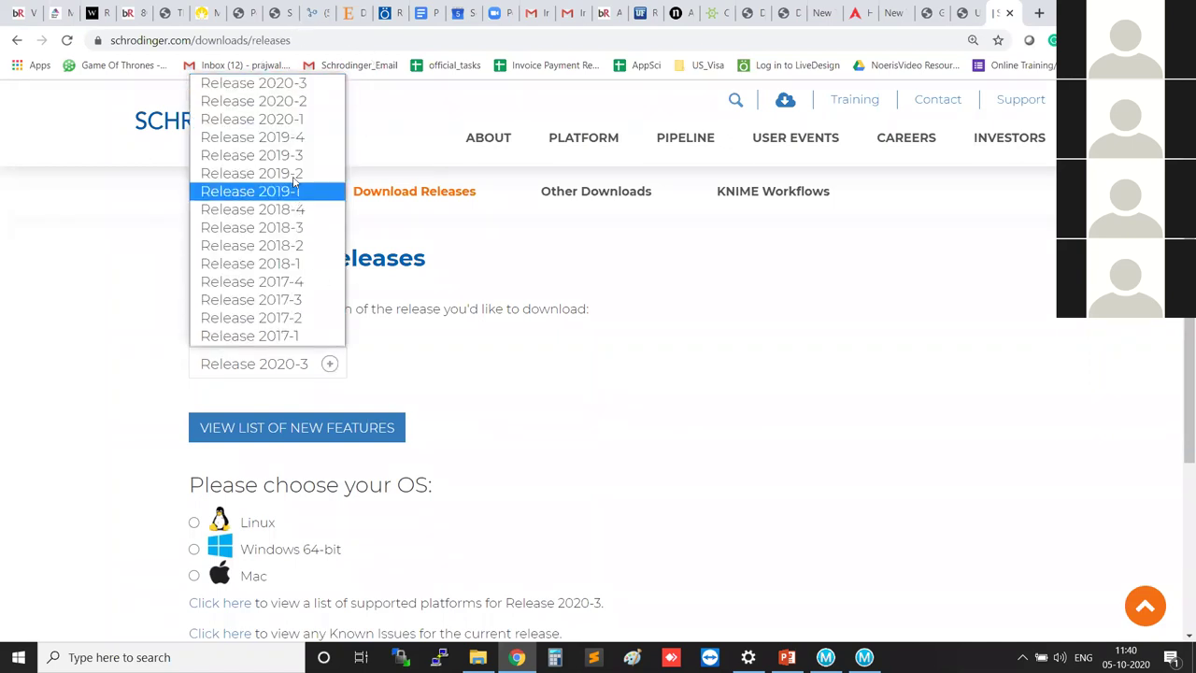
left_click(317, 86)
Step: Try the operating system options and choose Windows 64-bit for the release download
scroll(481, 382, "down", 1)
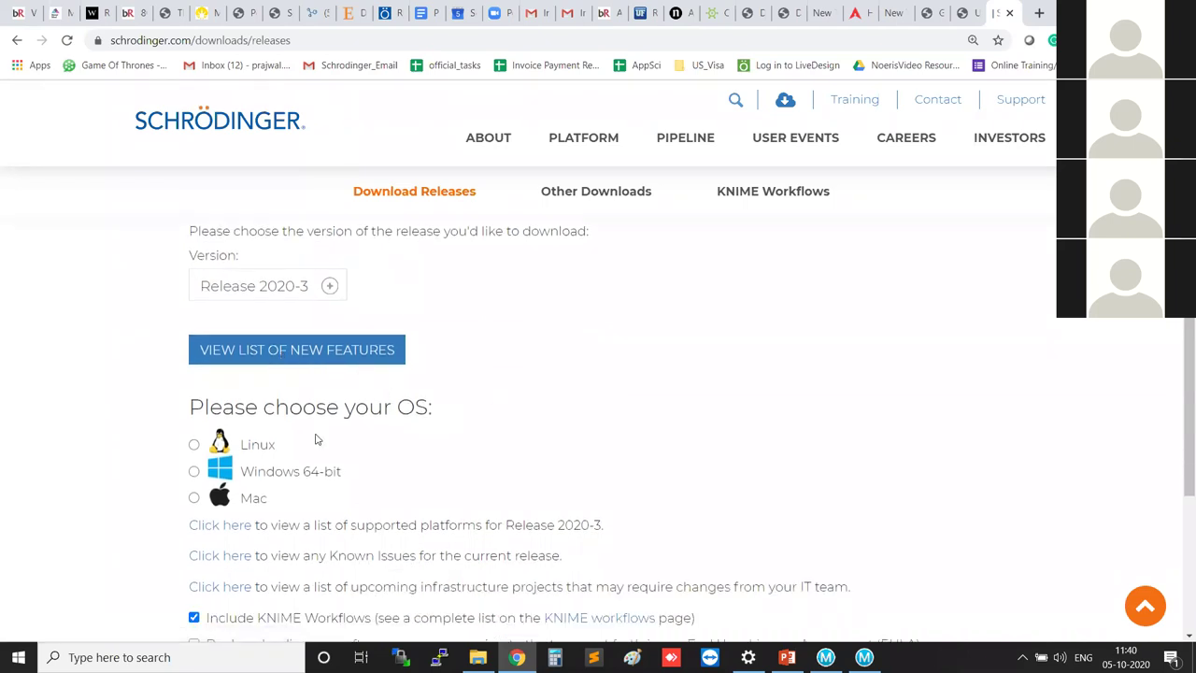
scroll(317, 439, "down", 1)
scroll(312, 422, "down", 1)
scroll(330, 401, "up", 2)
scroll(355, 434, "down", 1)
left_click(193, 399)
left_click(194, 426)
left_click(194, 453)
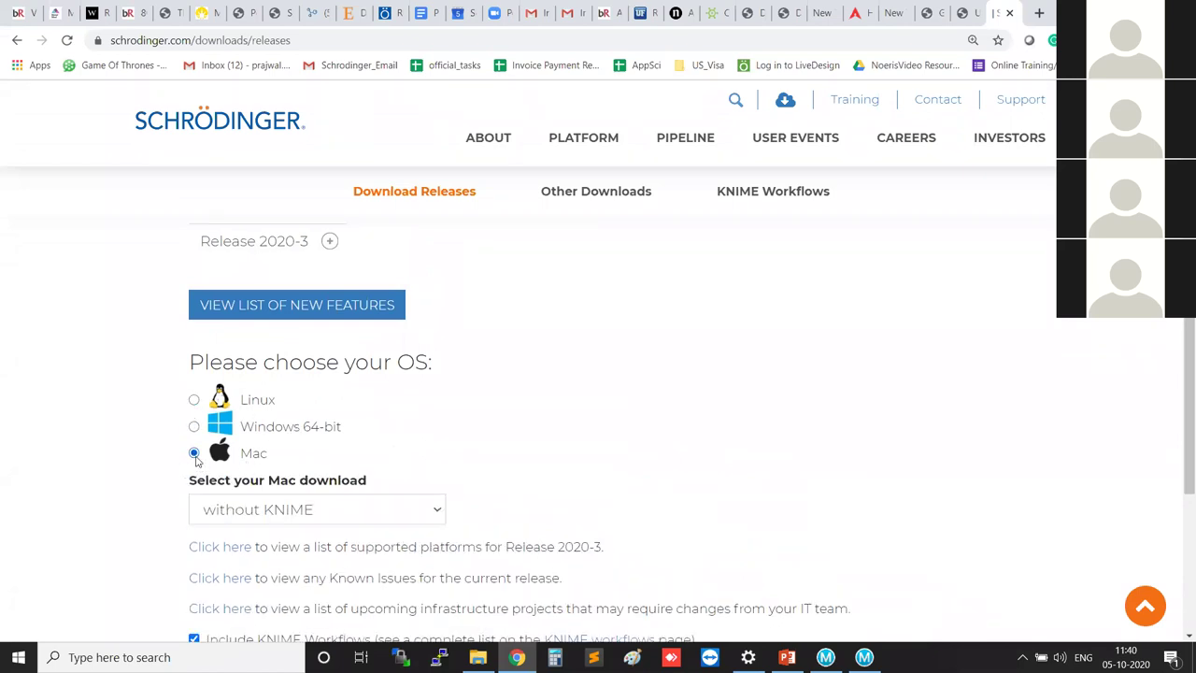
left_click(193, 426)
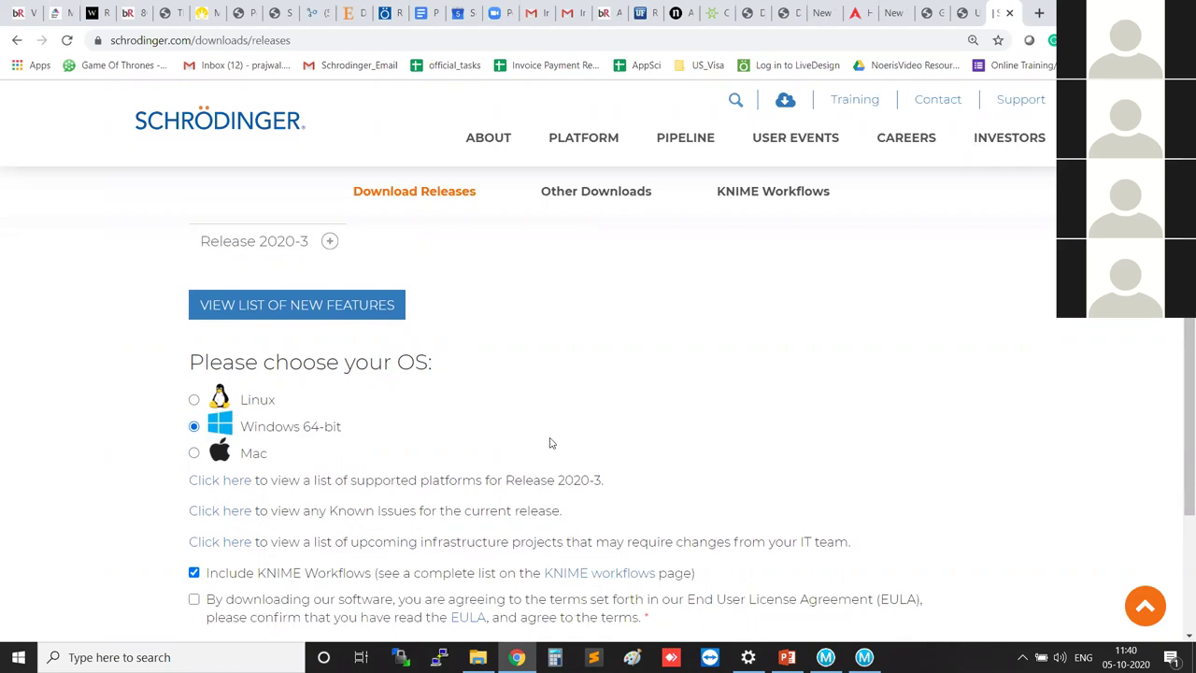
Step: Exclude the KNIME Workflows from the download and agree to the EULA terms
scroll(541, 443, "down", 1)
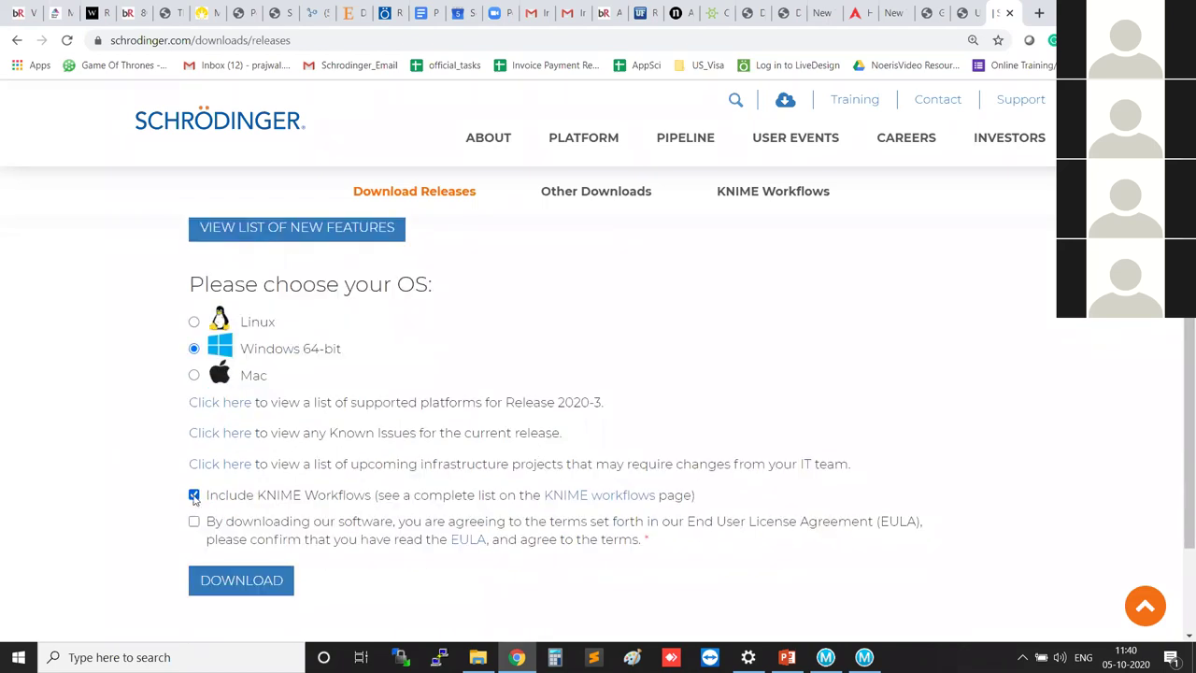
left_click(194, 496)
left_click(194, 496)
left_click(193, 526)
double_click(194, 497)
scroll(347, 459, "up", 2)
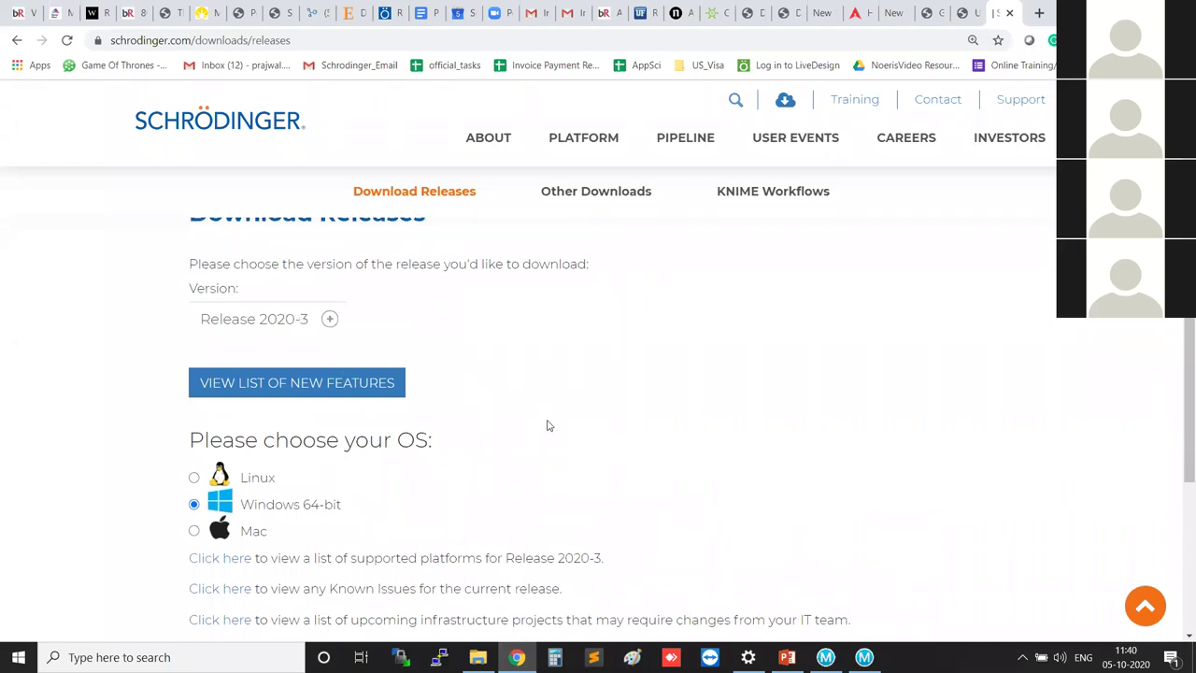
scroll(548, 421, "down", 2)
left_click(277, 580)
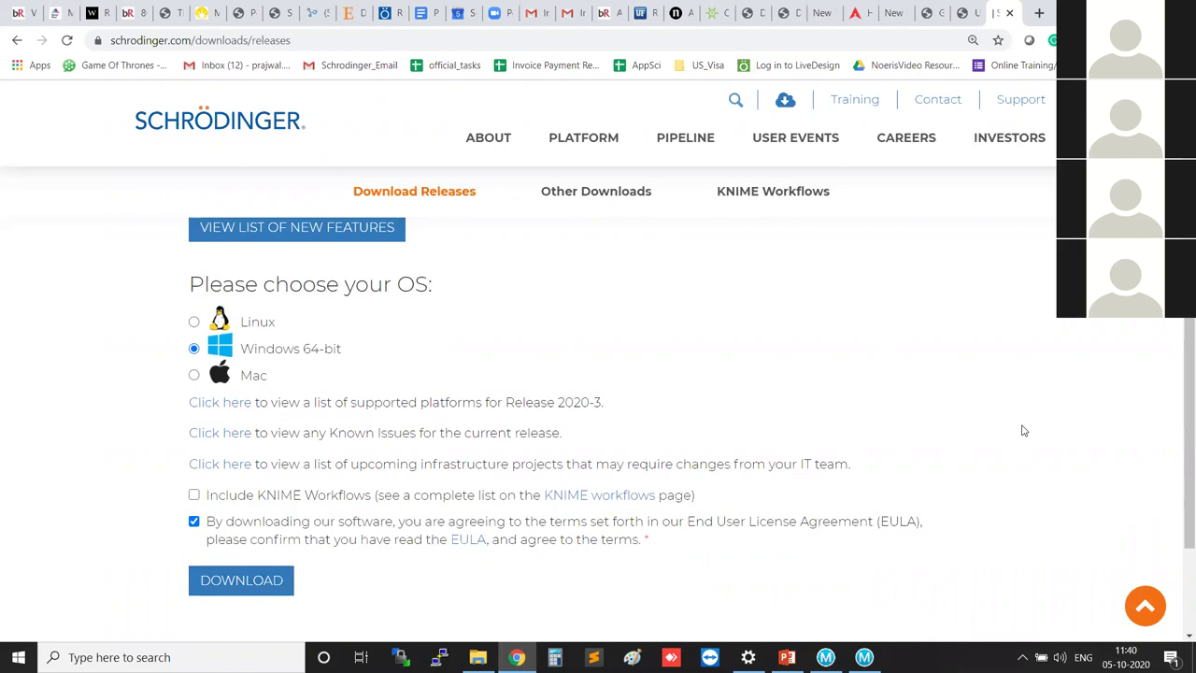
Step: Return to Maestro, display the Command Input Area and enlarge it upward below the workspace
key("alt+Tab")
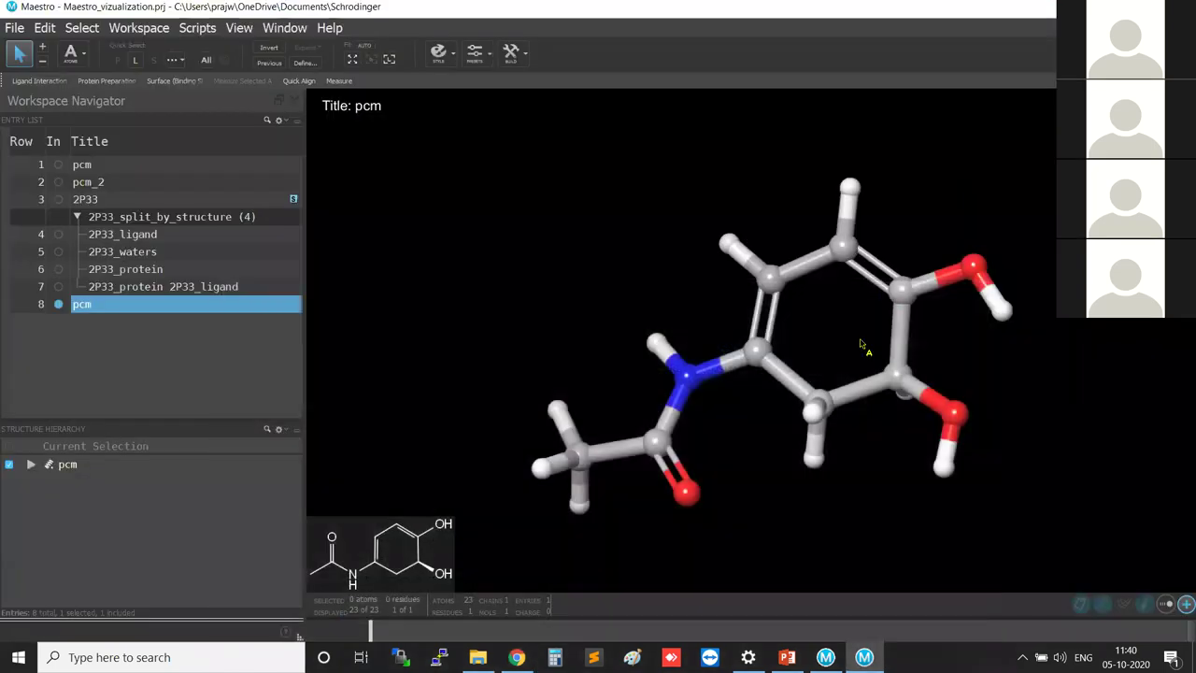
left_click(777, 535)
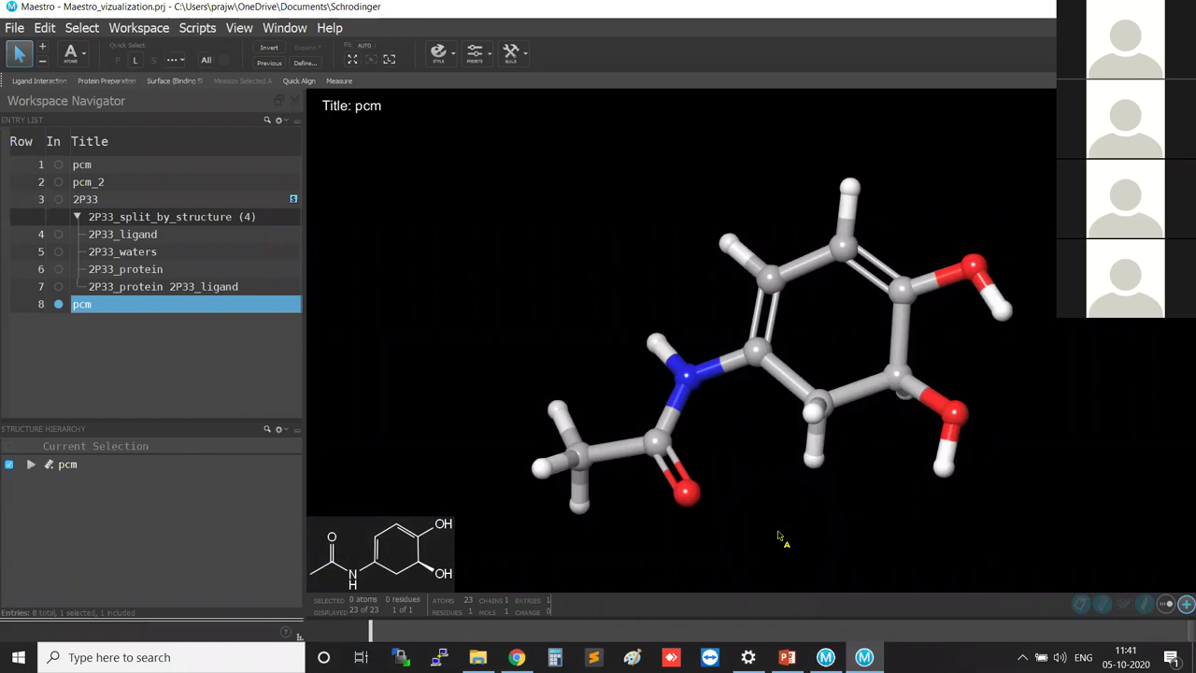
left_click(778, 535)
left_click(780, 533)
left_click(1179, 609)
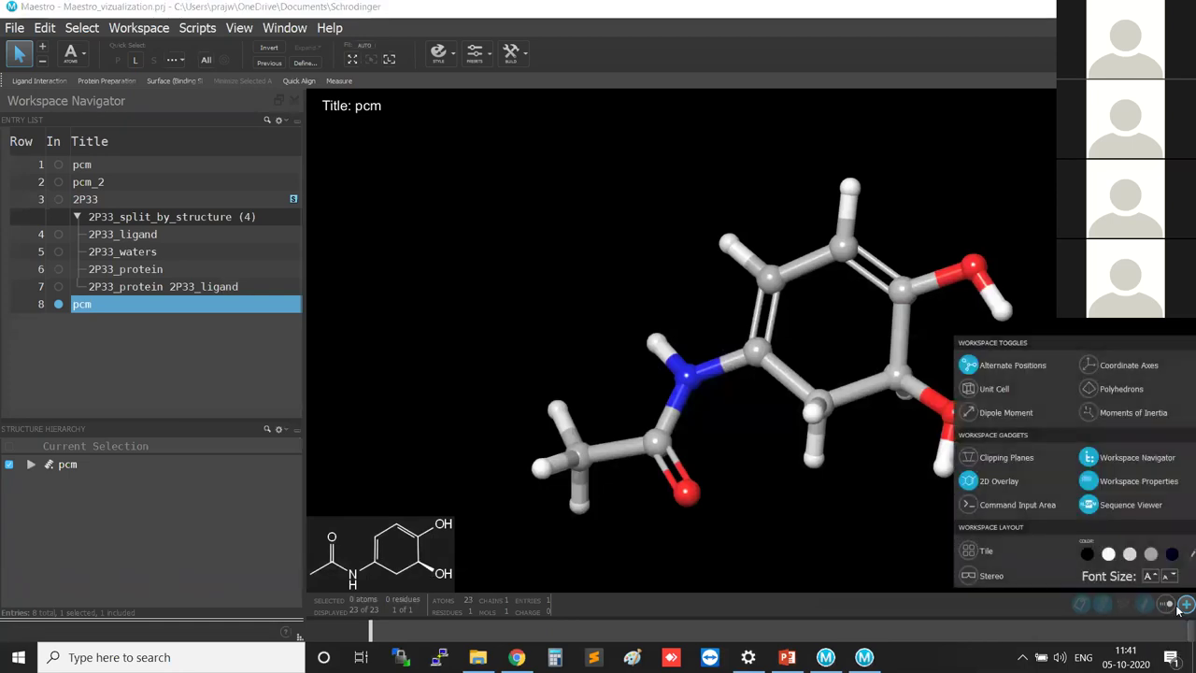
left_click(963, 507)
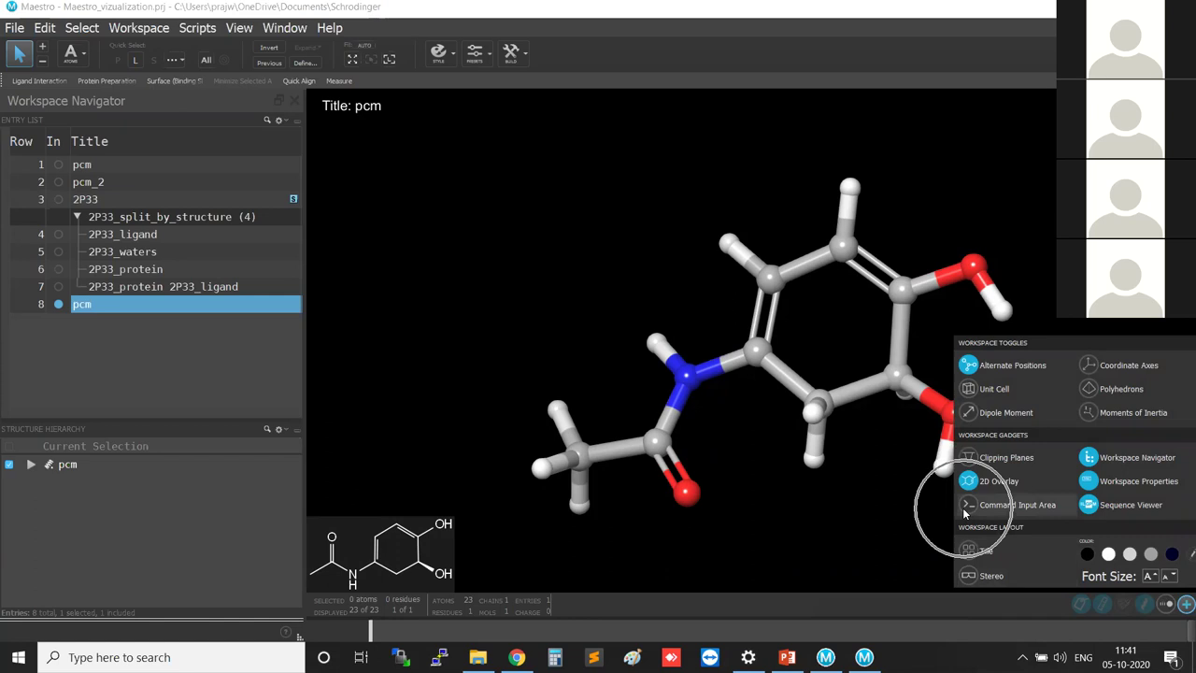
left_click(965, 507)
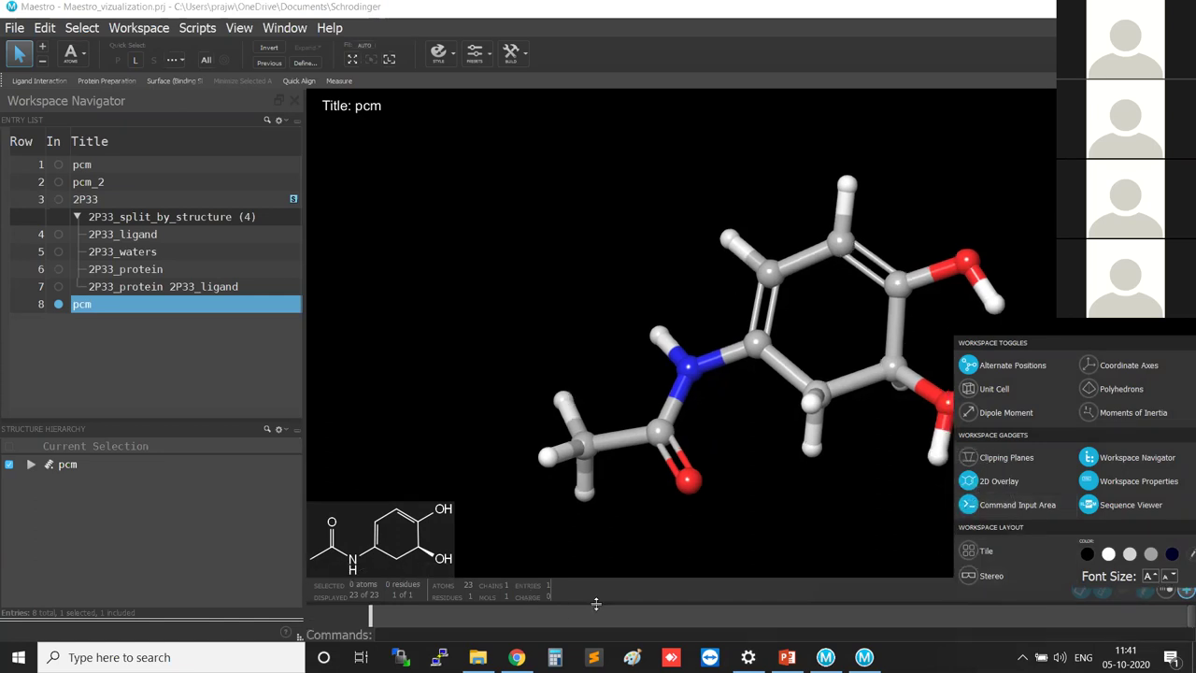
left_click_drag(596, 604, 565, 457)
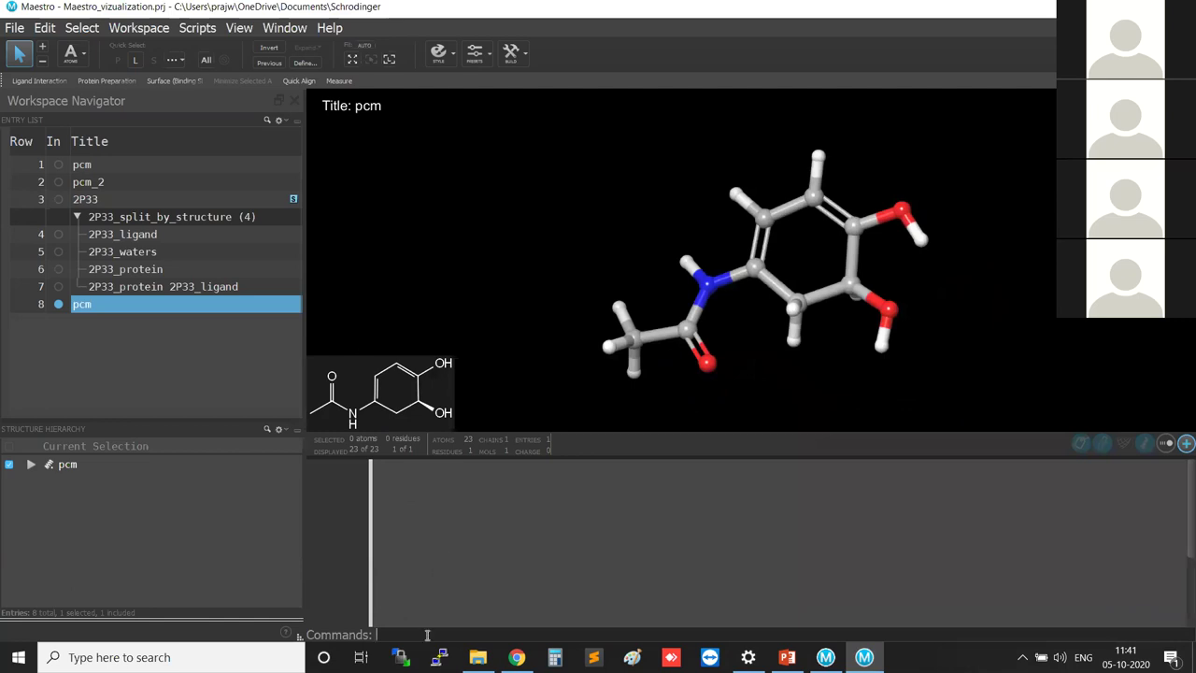
Step: Try to run the pwd command in Maestro's Command Input Area and clear the entry
type("pwd")
key("Return")
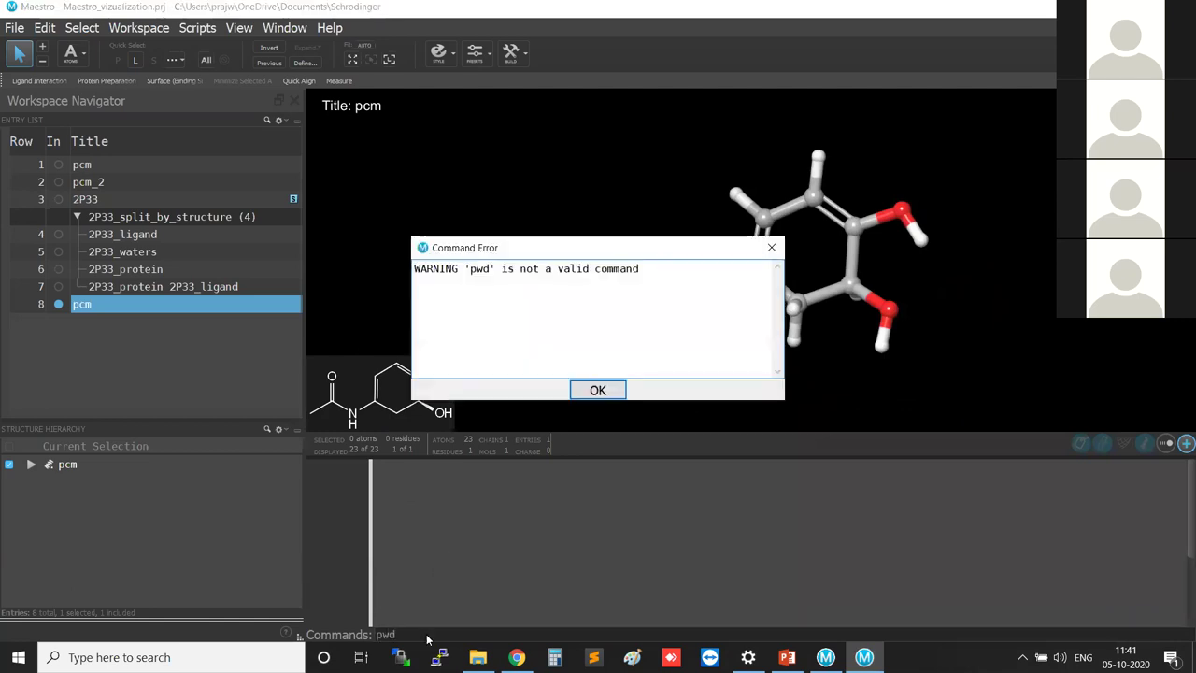
left_click(606, 393)
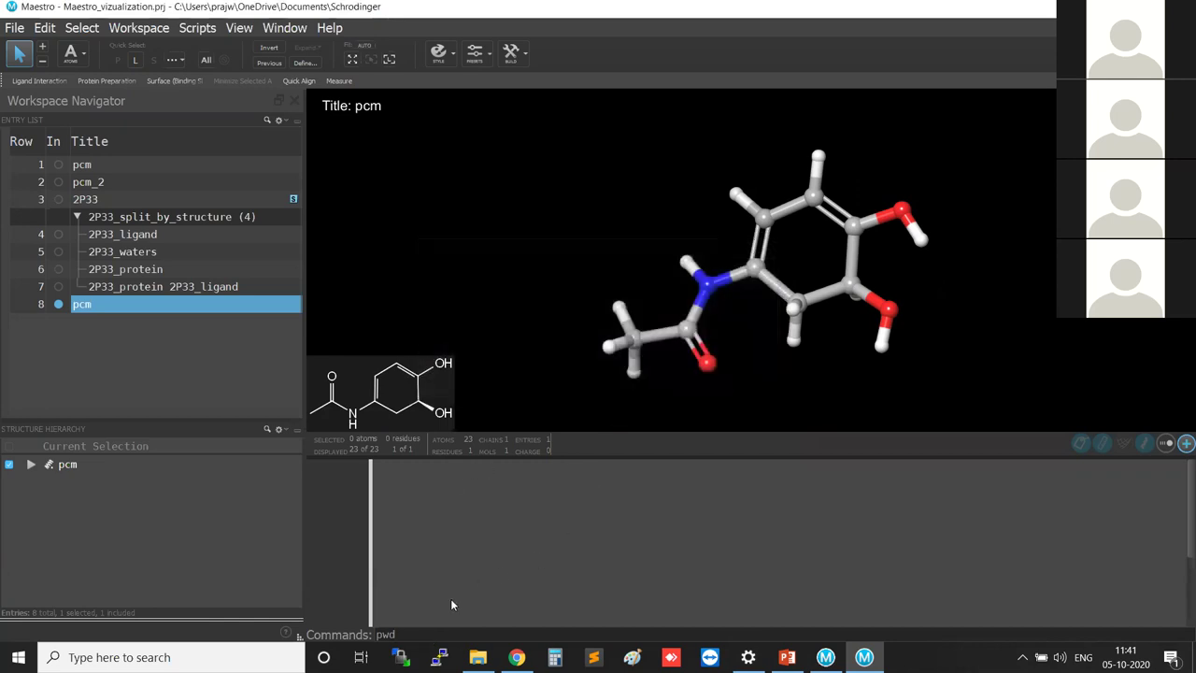
key("BackSpace")
key("BackSpace")
key("BackSpace")
Step: Try to run the ls command in the Command Input Area and clear the entry
type("ls")
key("Return")
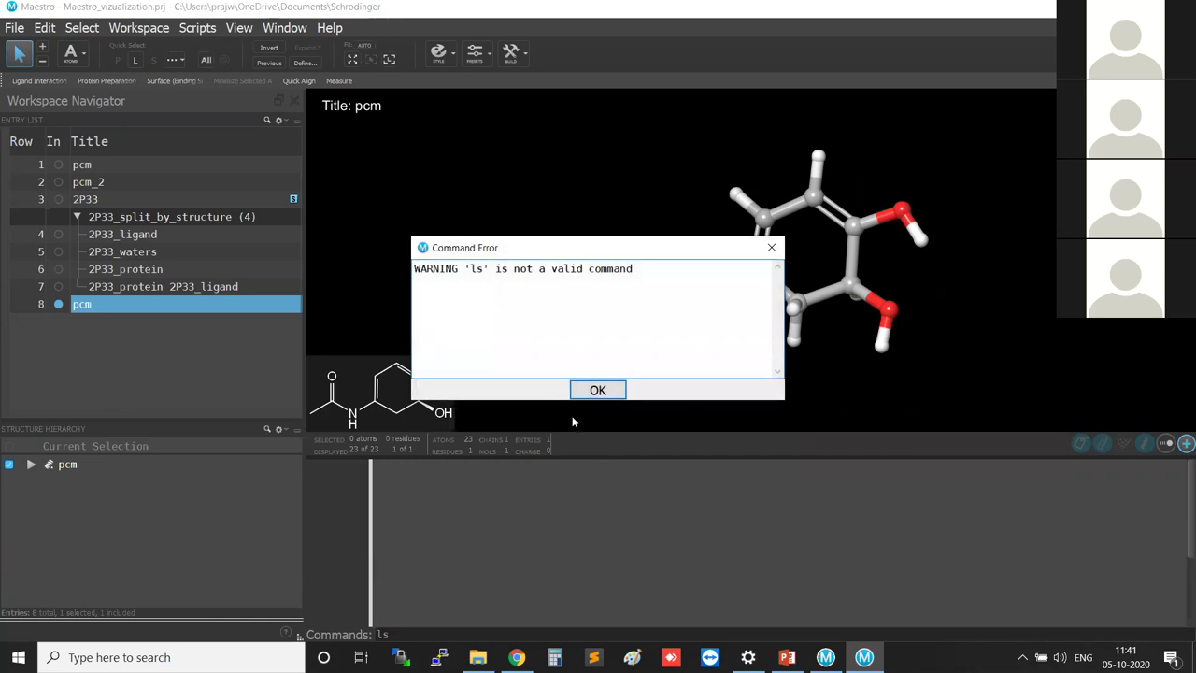
left_click(596, 389)
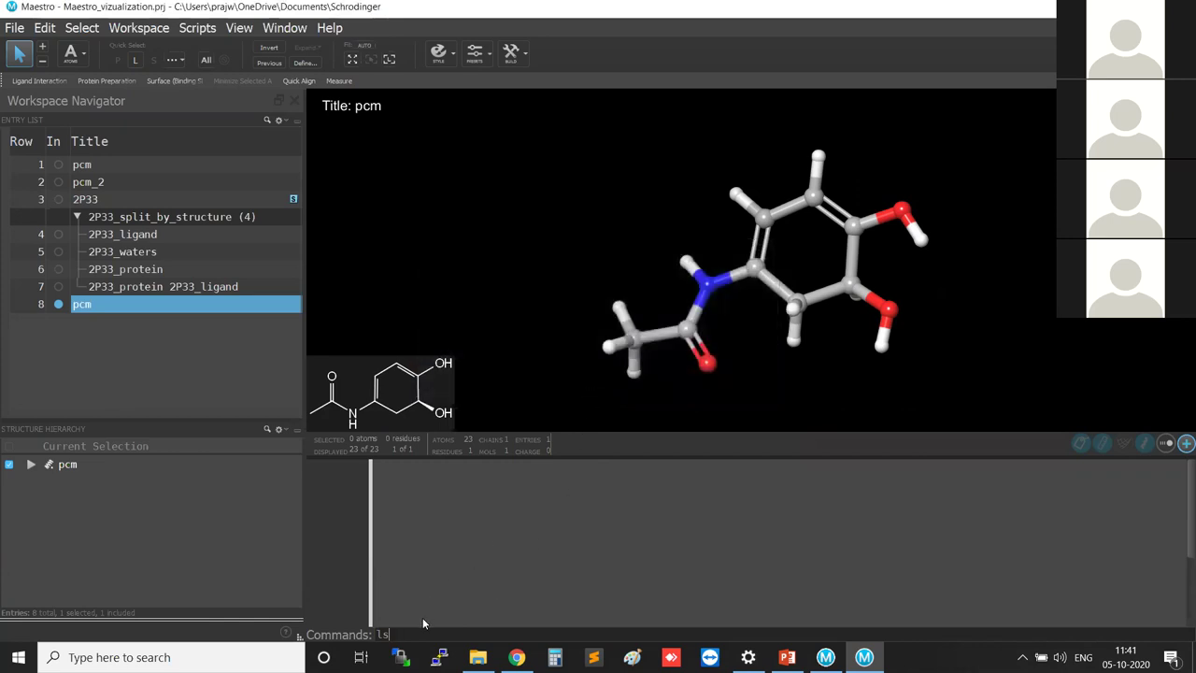
key("BackSpace")
key("BackSpace")
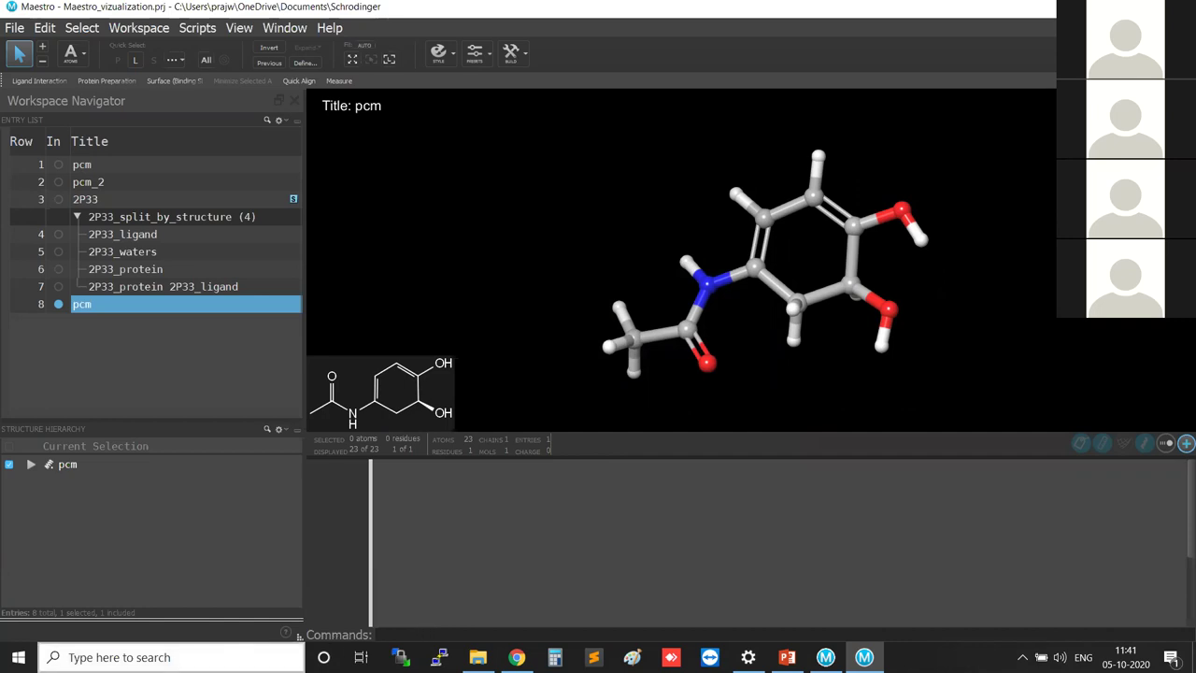
Step: Show the desktop, search Windows for "power she", open Schrodinger Power Shell and move its window away from the desktop's edge
key("alt+Tab")
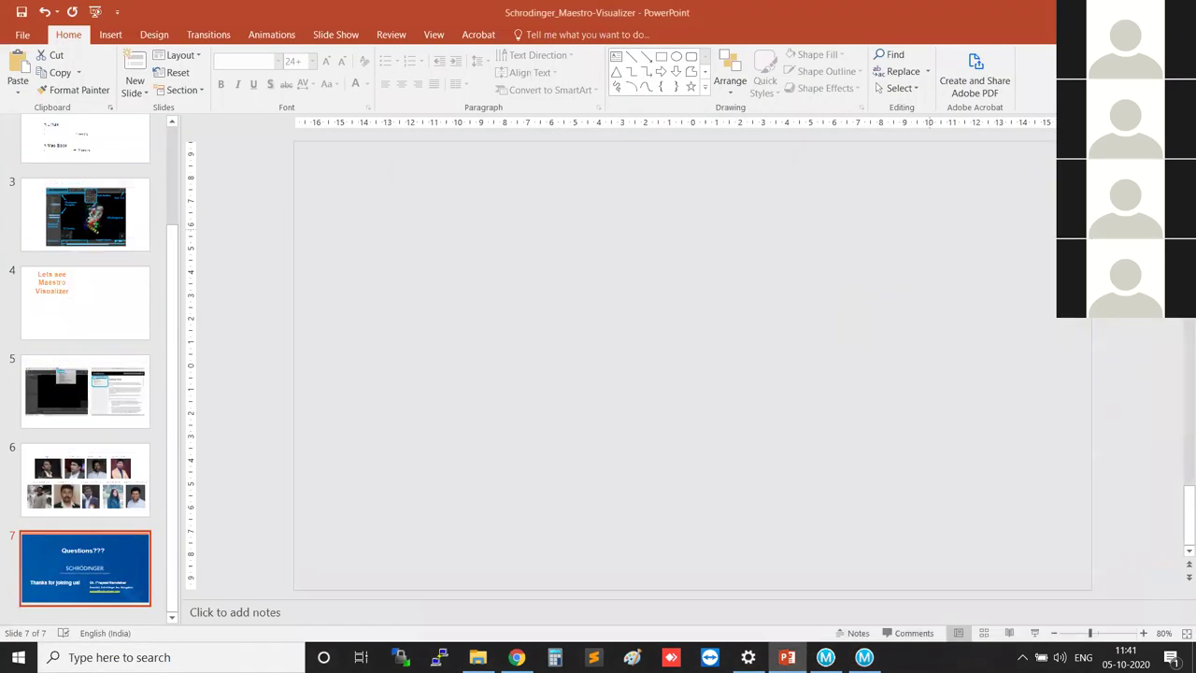
key("super+d")
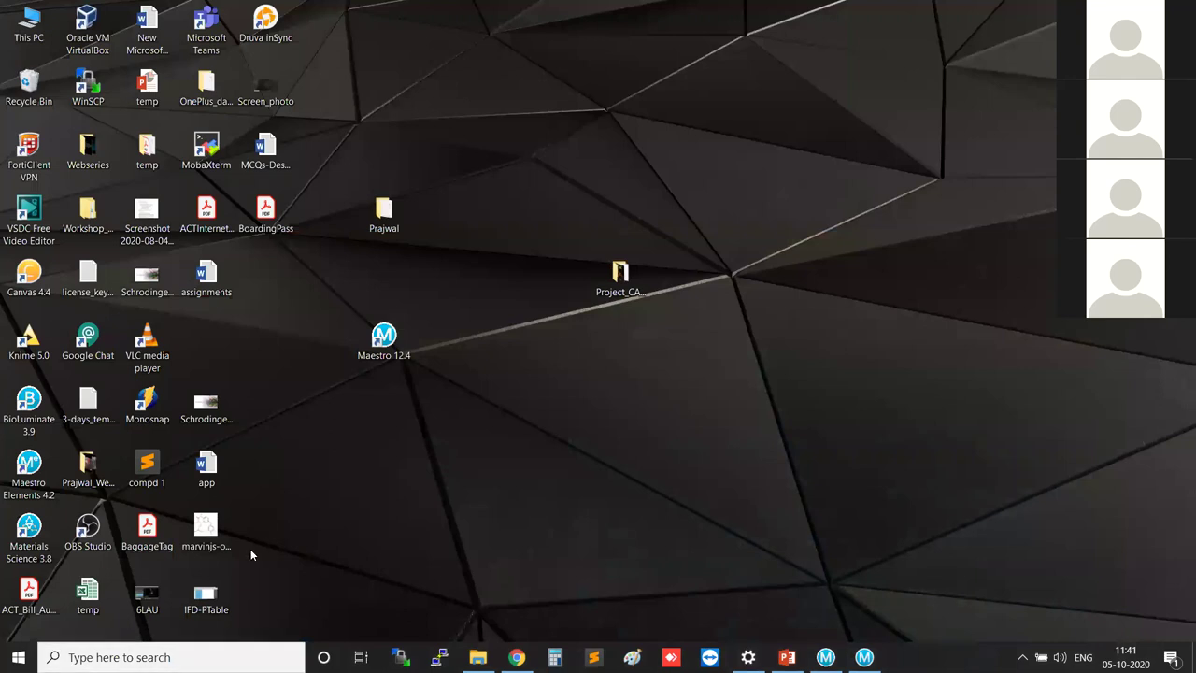
key("super+s")
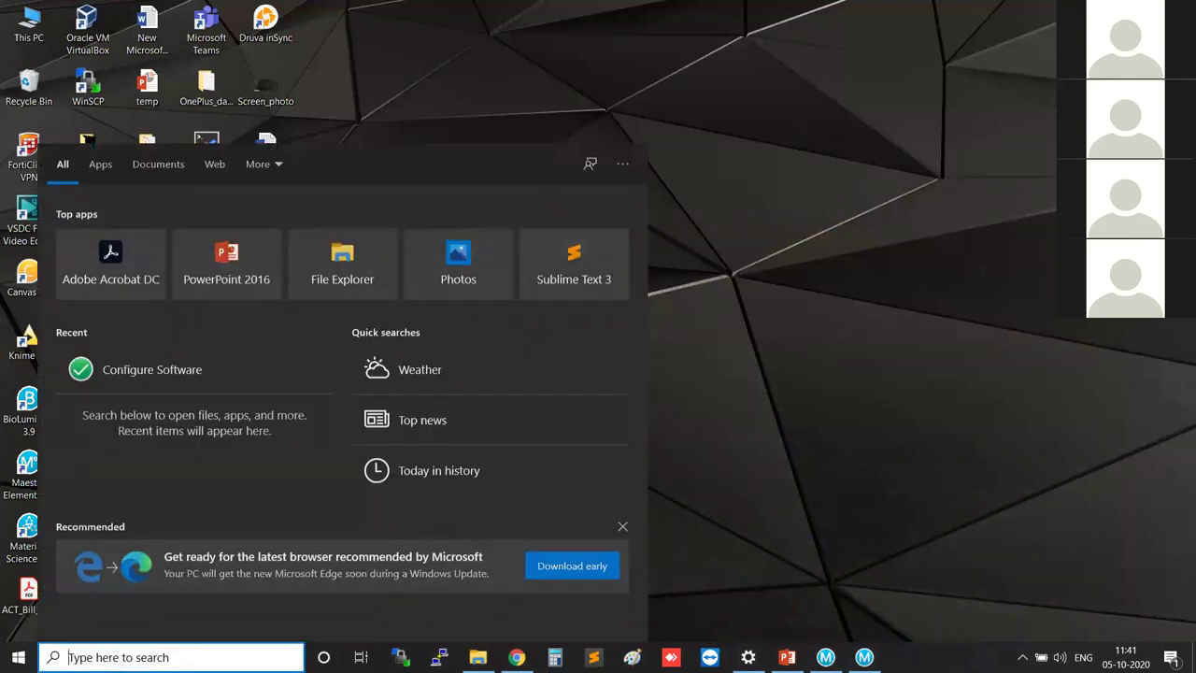
type("powe")
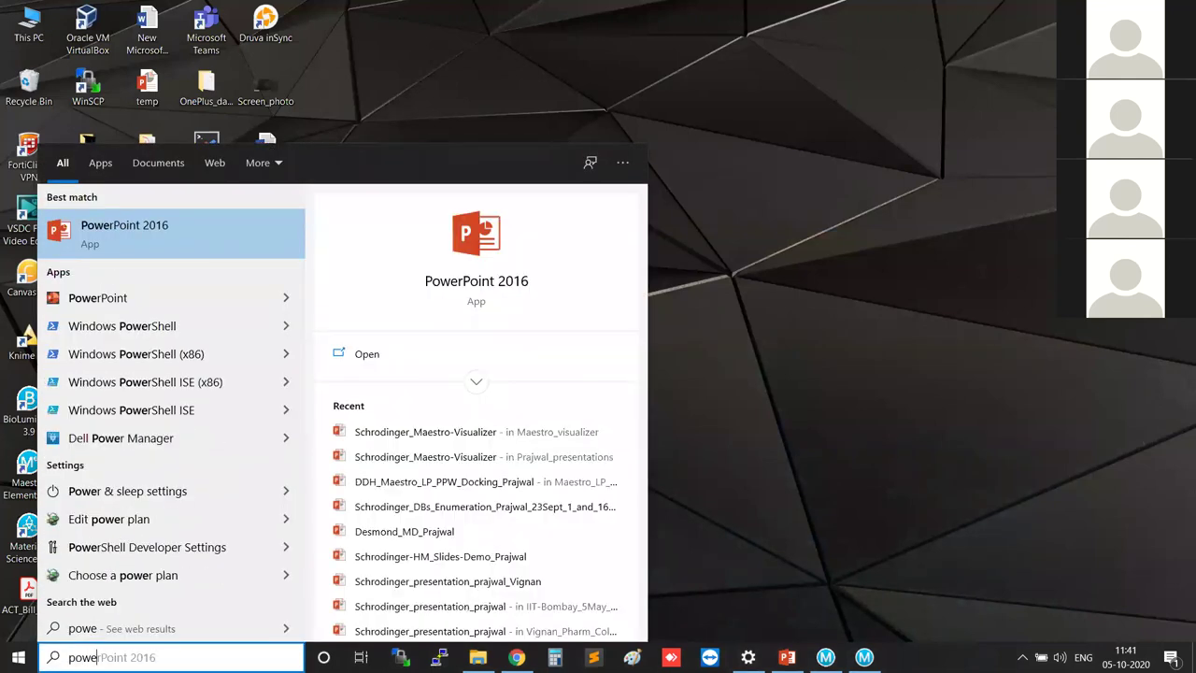
type("e]r")
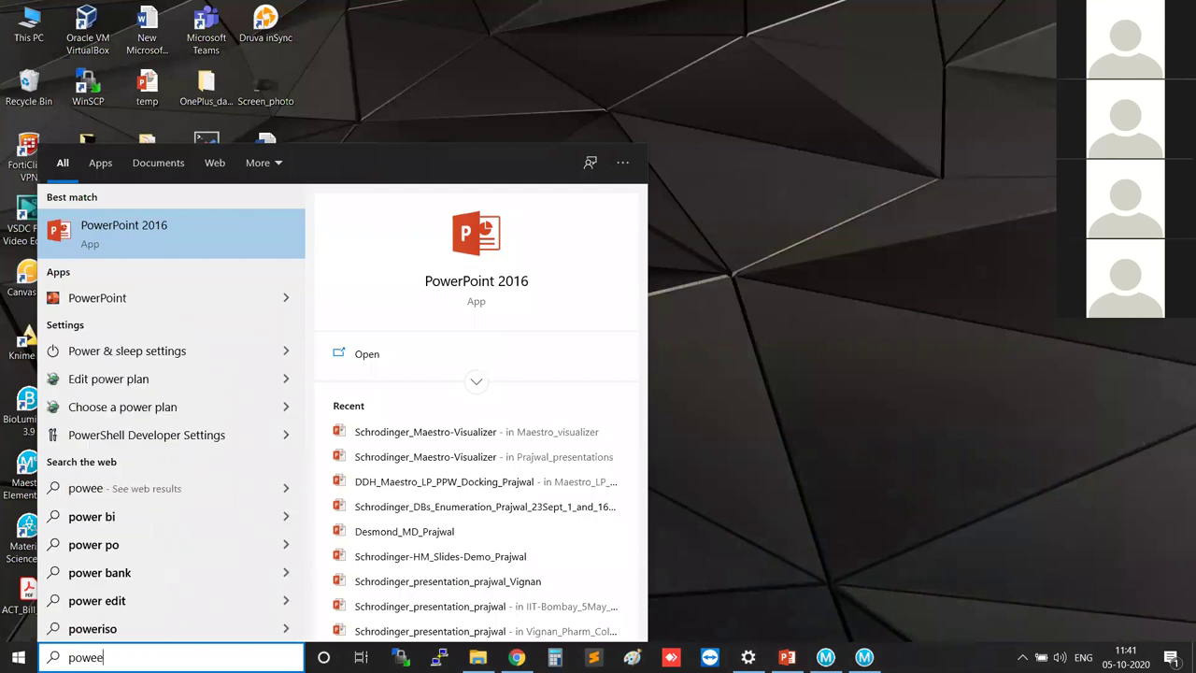
key("BackSpace")
key("BackSpace")
key("BackSpace")
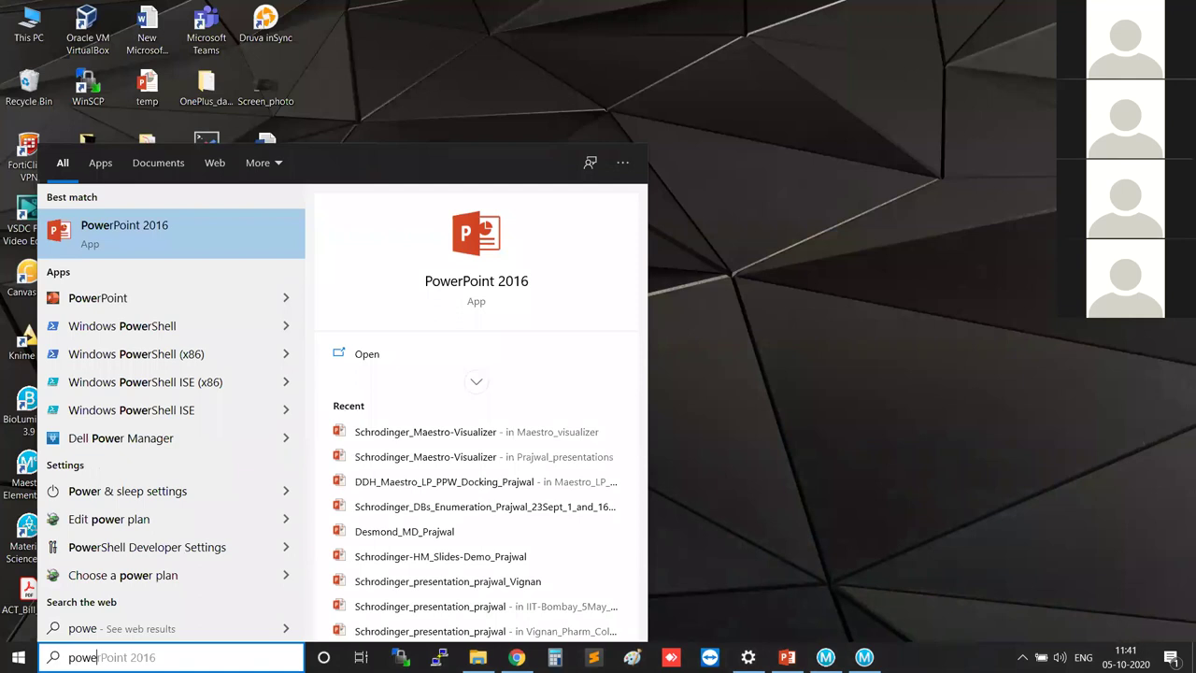
type("r")
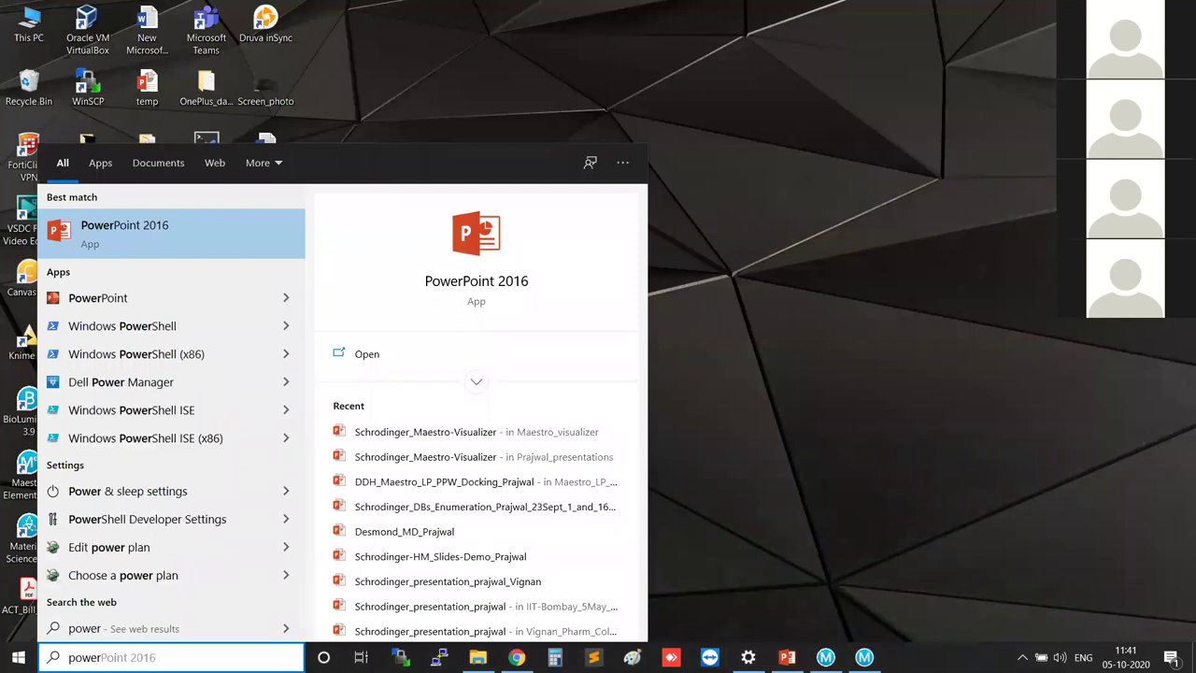
type(" she")
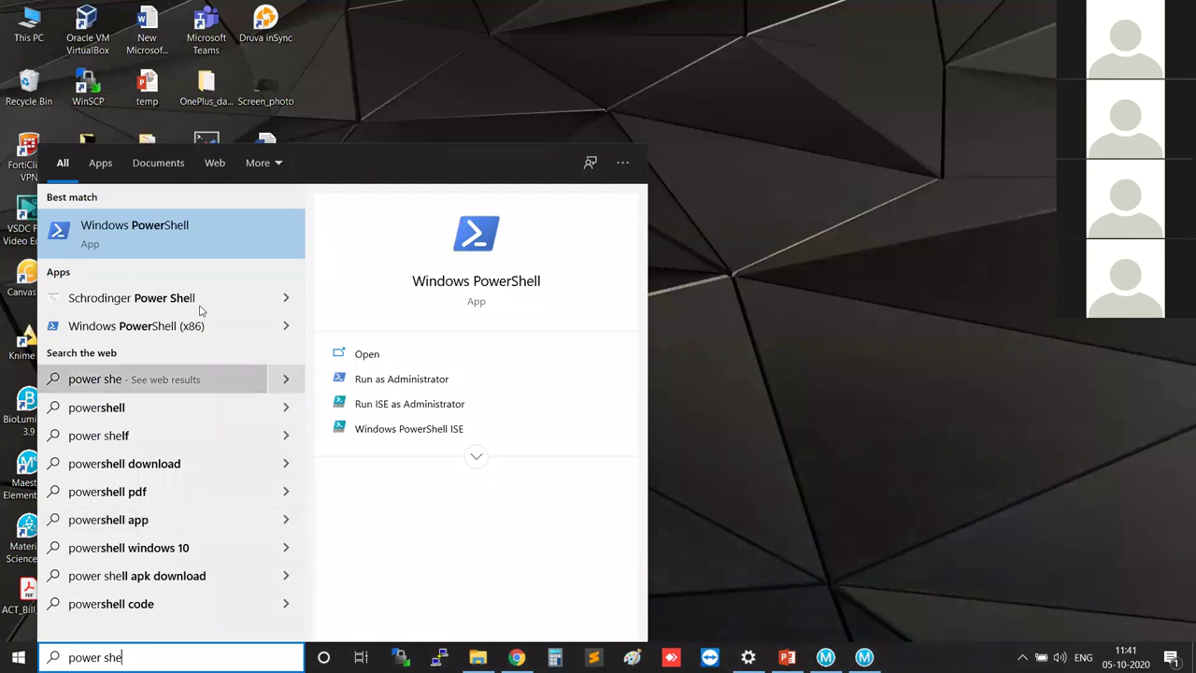
left_click(197, 299)
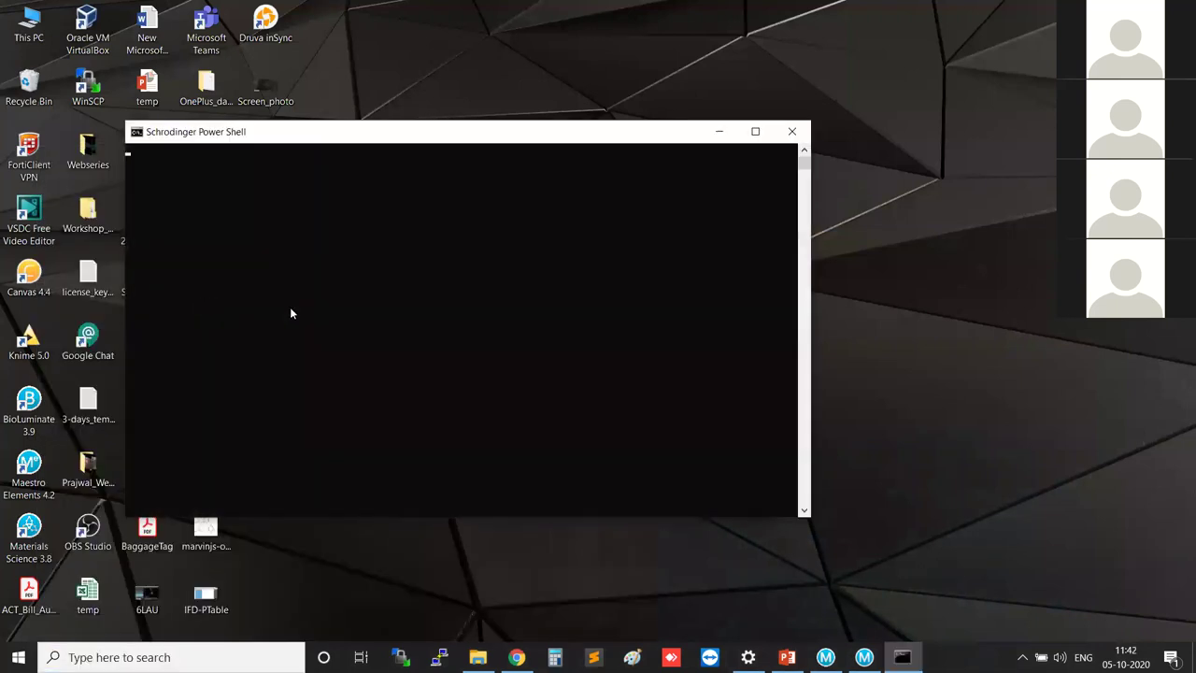
left_click_drag(611, 122, 653, 108)
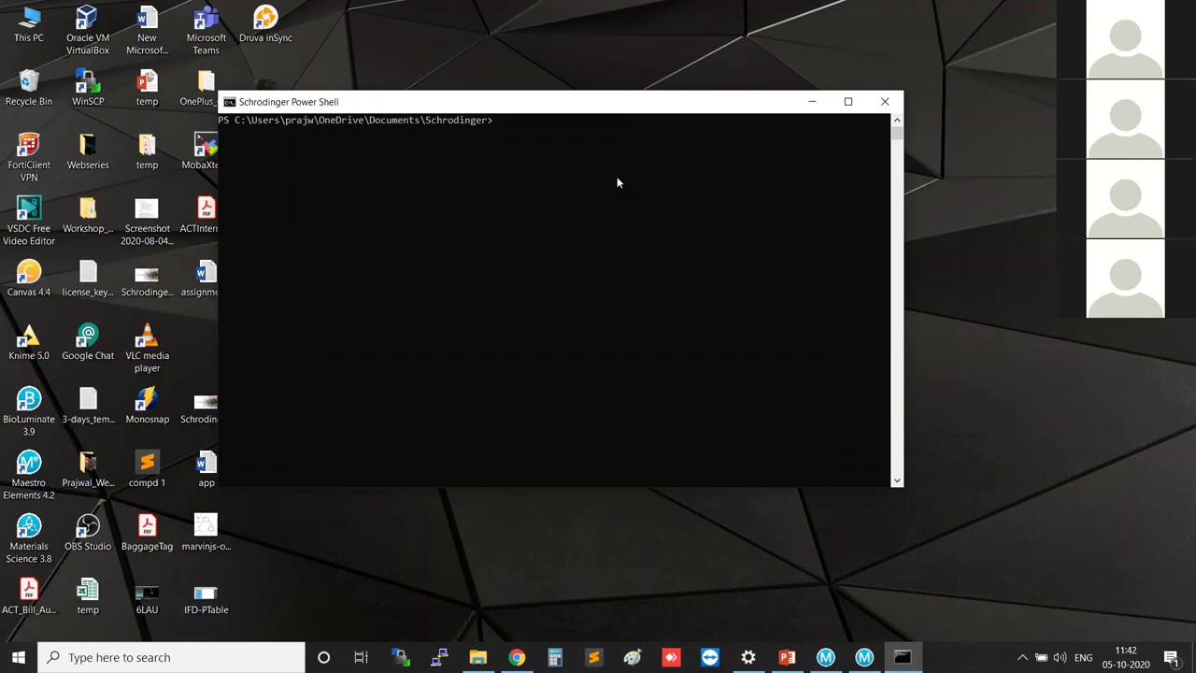
Step: Try "run thermal-mmgbsa.py -h", correct the script name and run "run thermal_mmgbsa.py -h" to display its help
type("run thermal-mmgbsa.py -h")
key("Return")
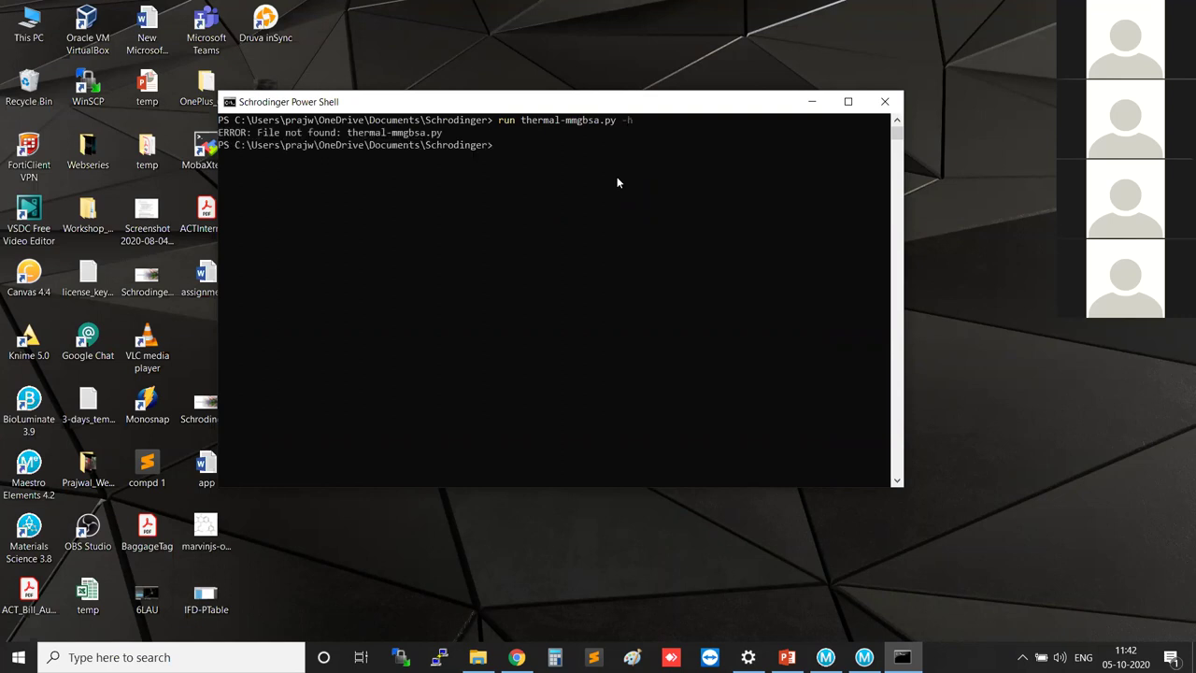
key("Up")
key("BackSpace")
type("_mmgbsa.py -h")
key("Return")
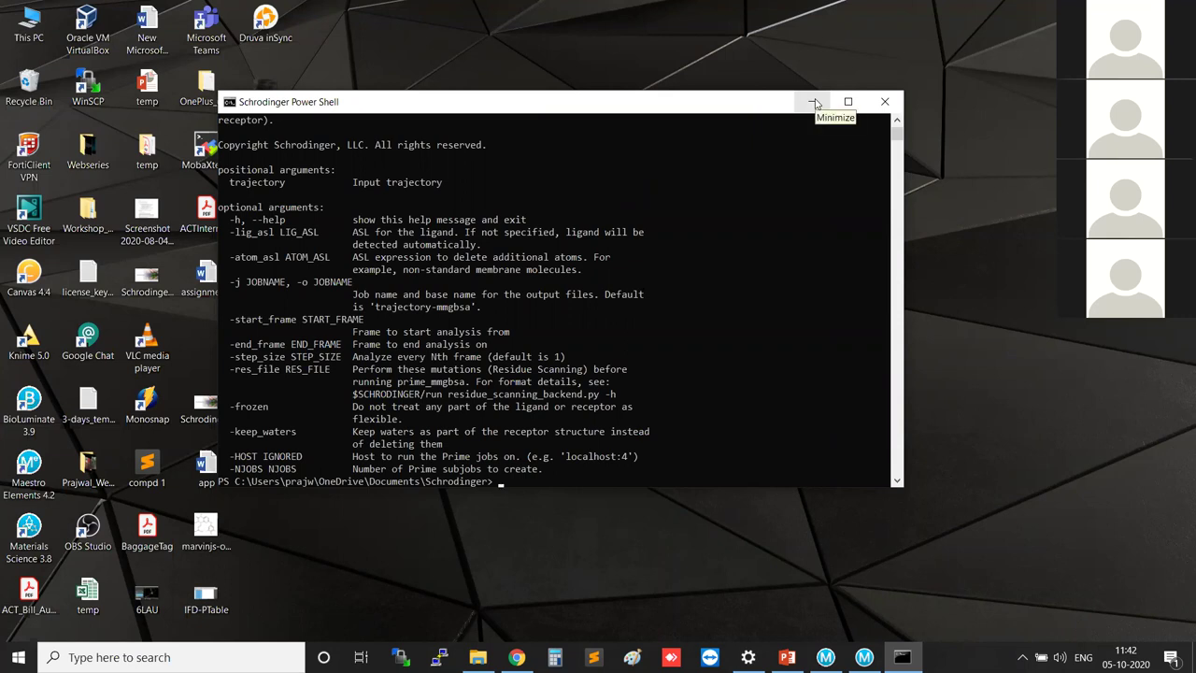
Step: Return to Maestro and shrink the Command Input Area to enlarge the workspace
left_click(865, 657)
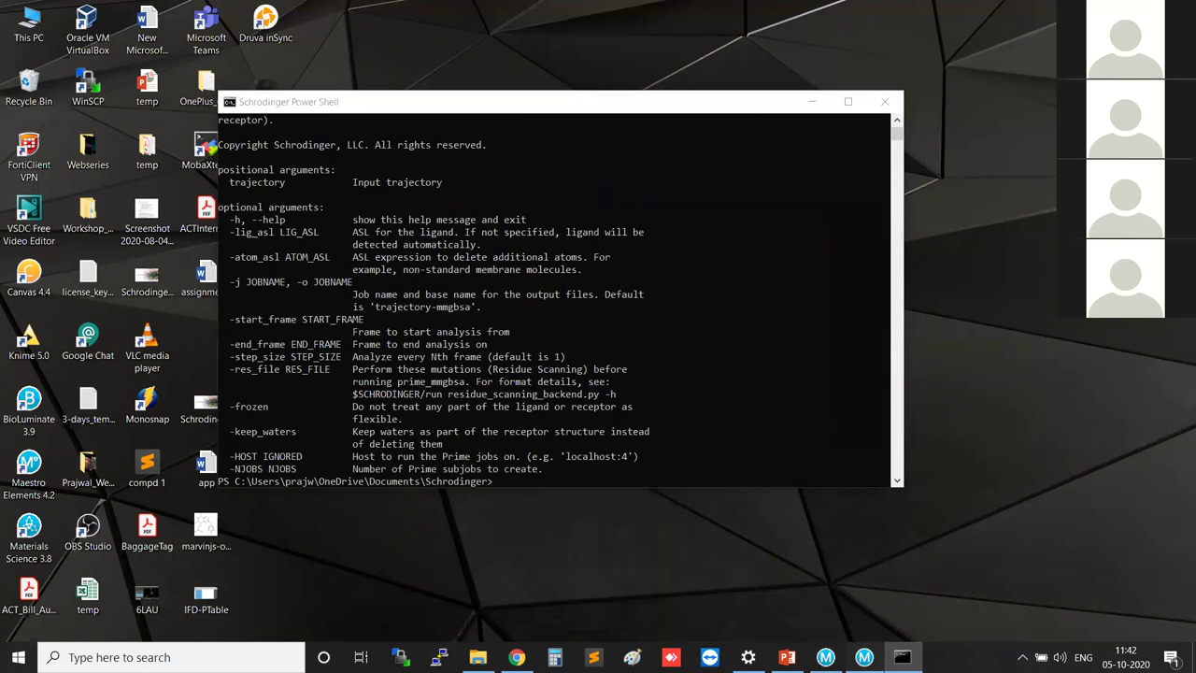
left_click_drag(902, 455, 887, 575)
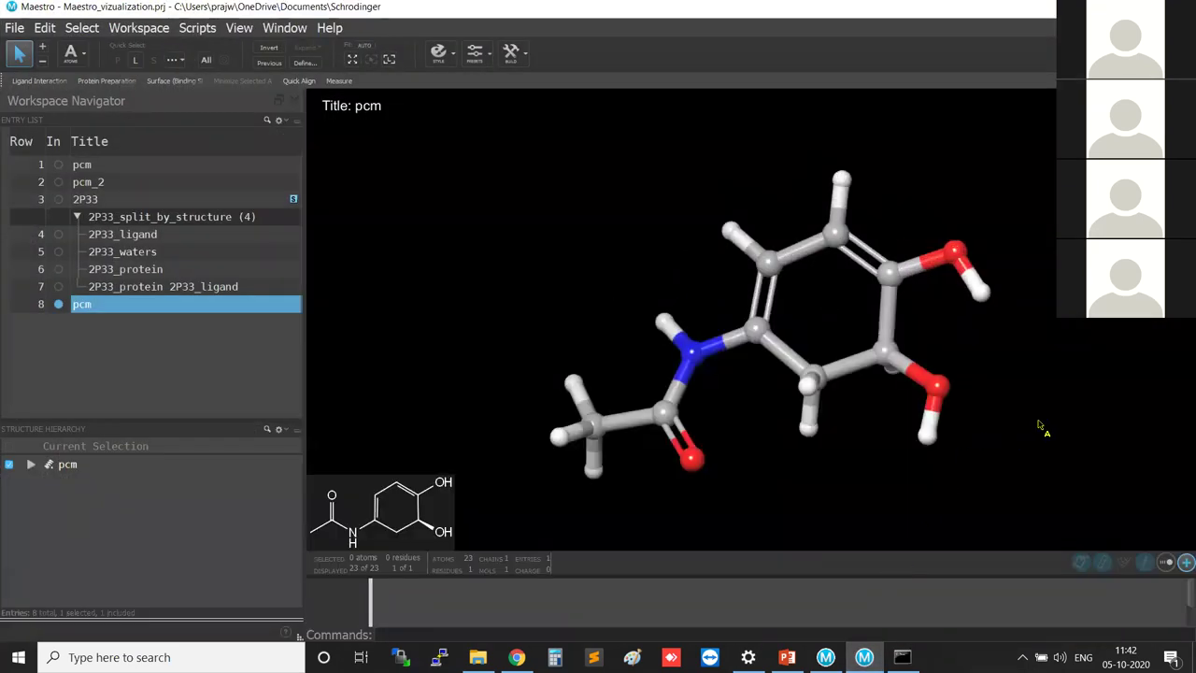